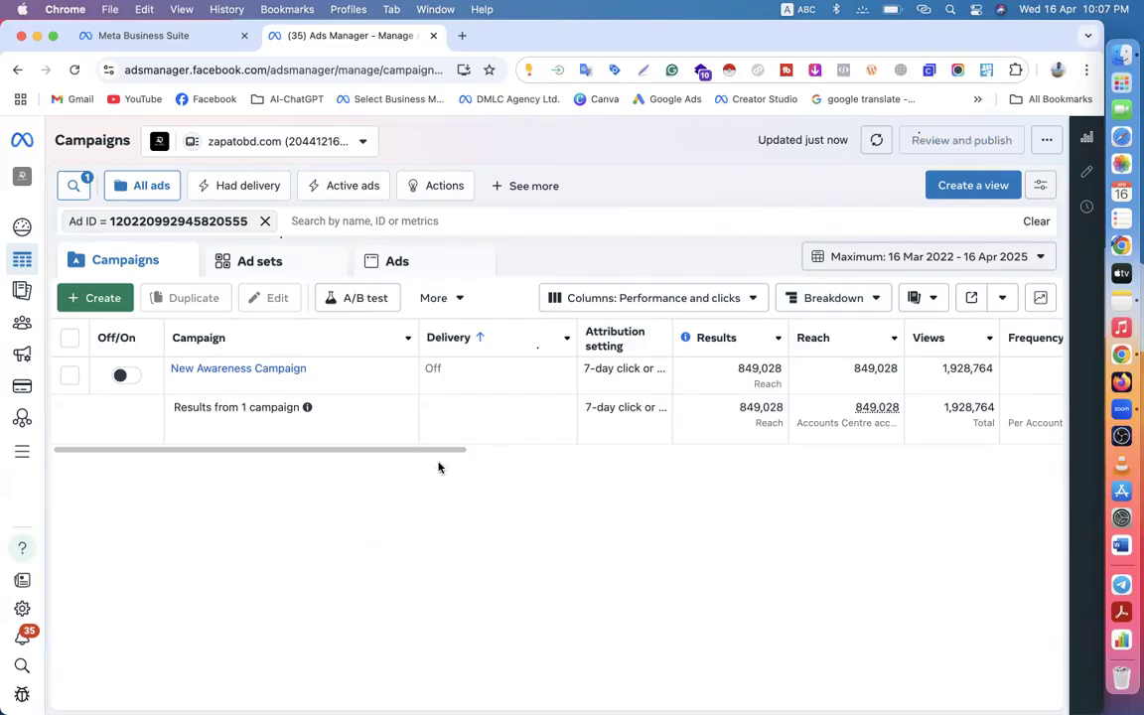
scroll(527, 456, right, 5)
scroll(501, 470, left, 5)
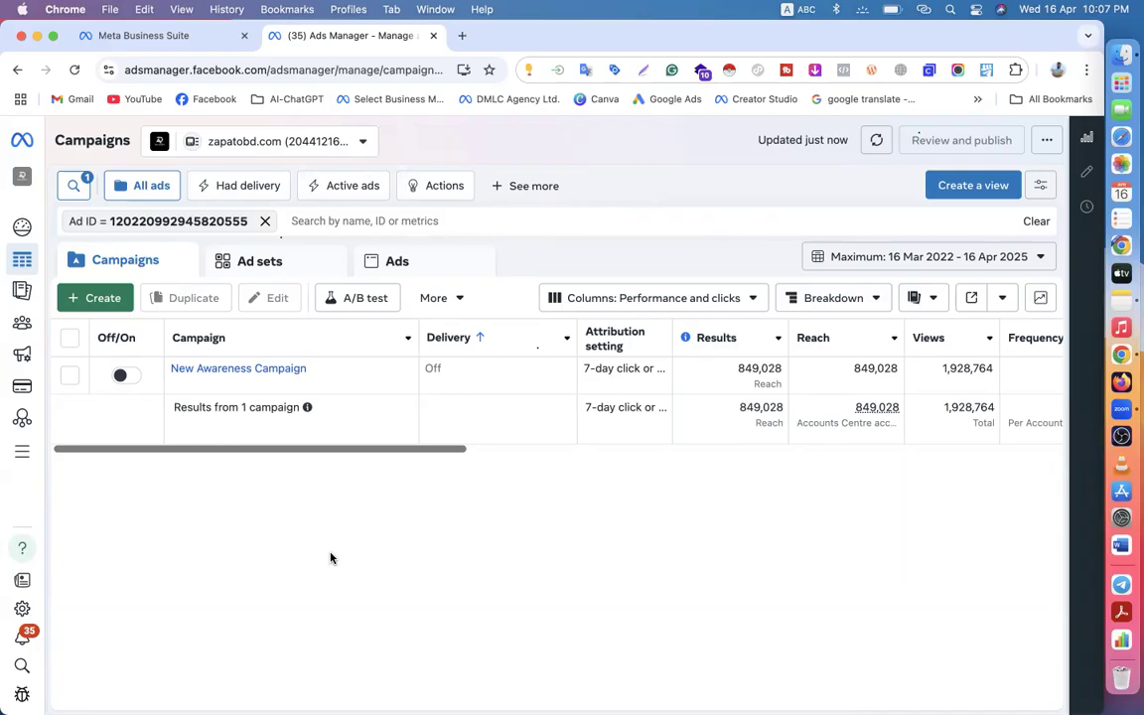
- Open Events Manager in a new browser tab and show the data source Zapat footwear's pixel
mouse_move(30, 546)
right_click(81, 421)
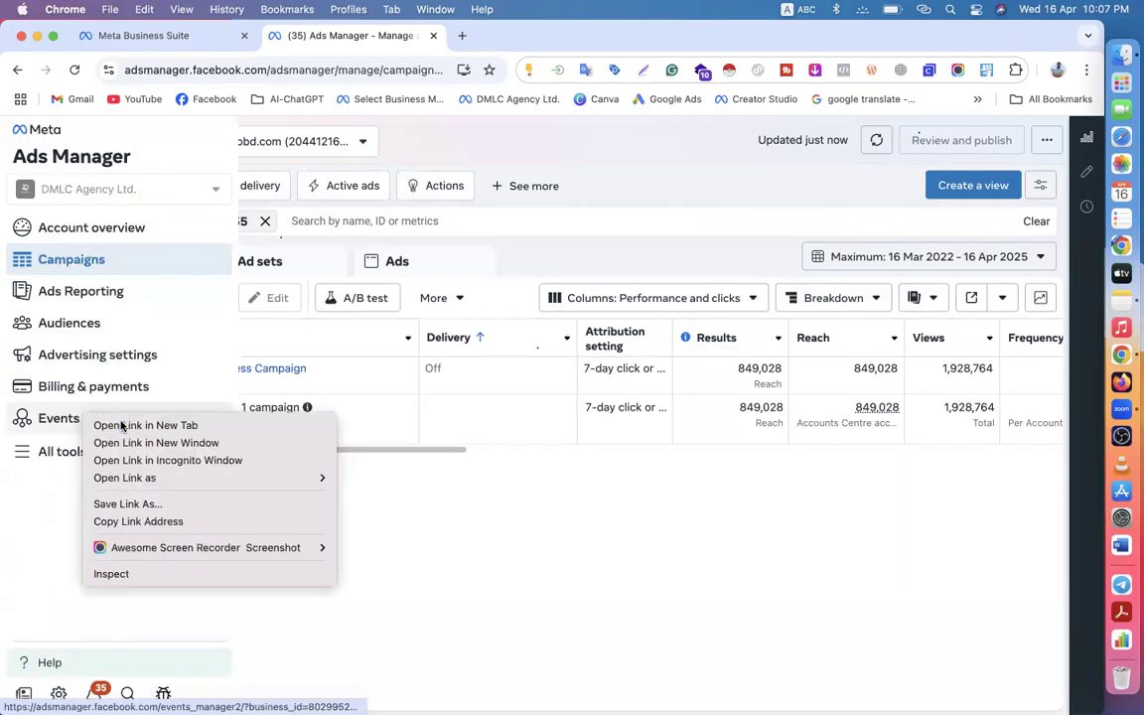
click(120, 425)
click(503, 38)
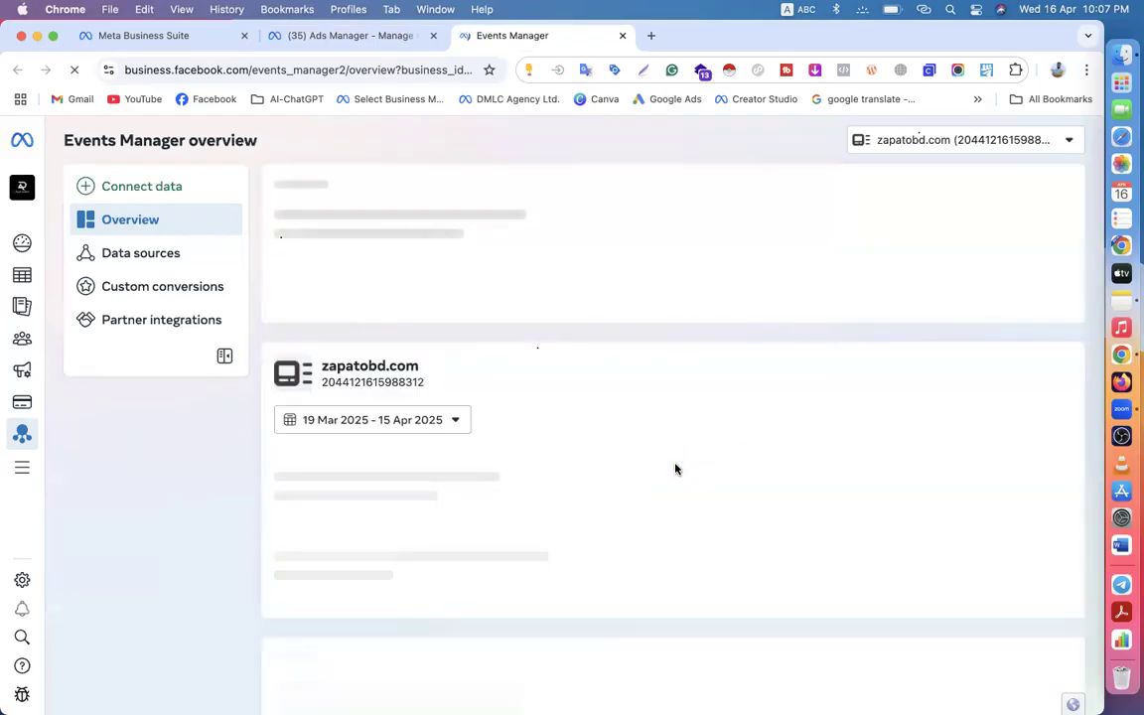
scroll(676, 469, down, 2)
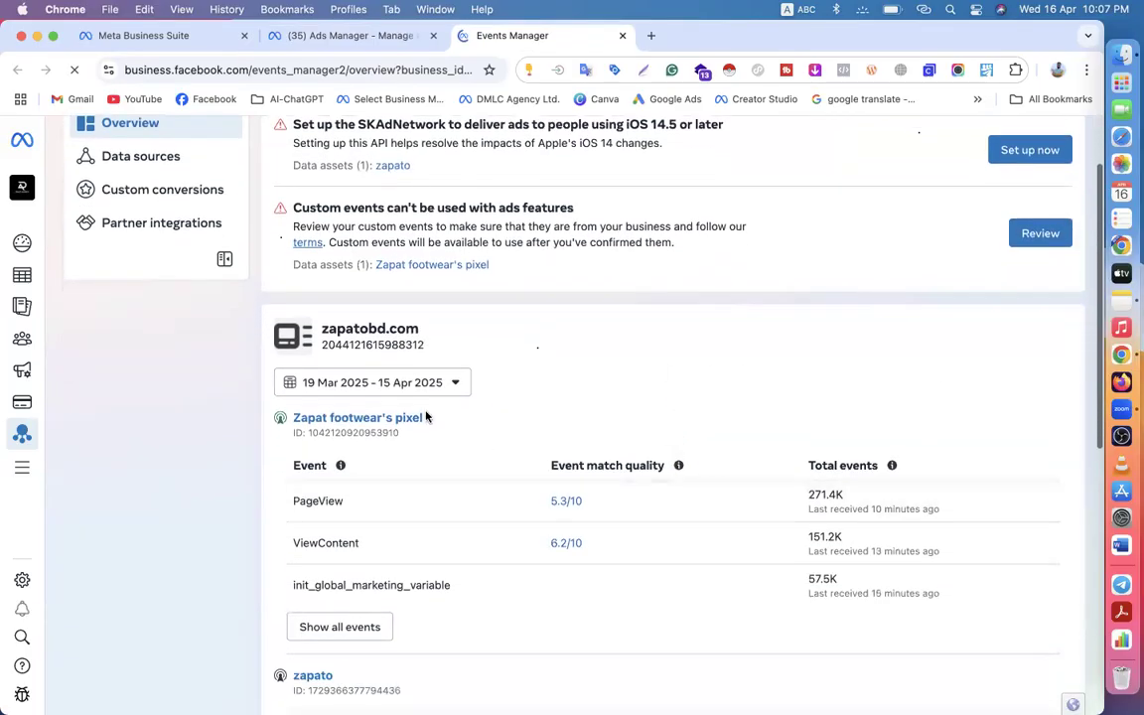
click(400, 418)
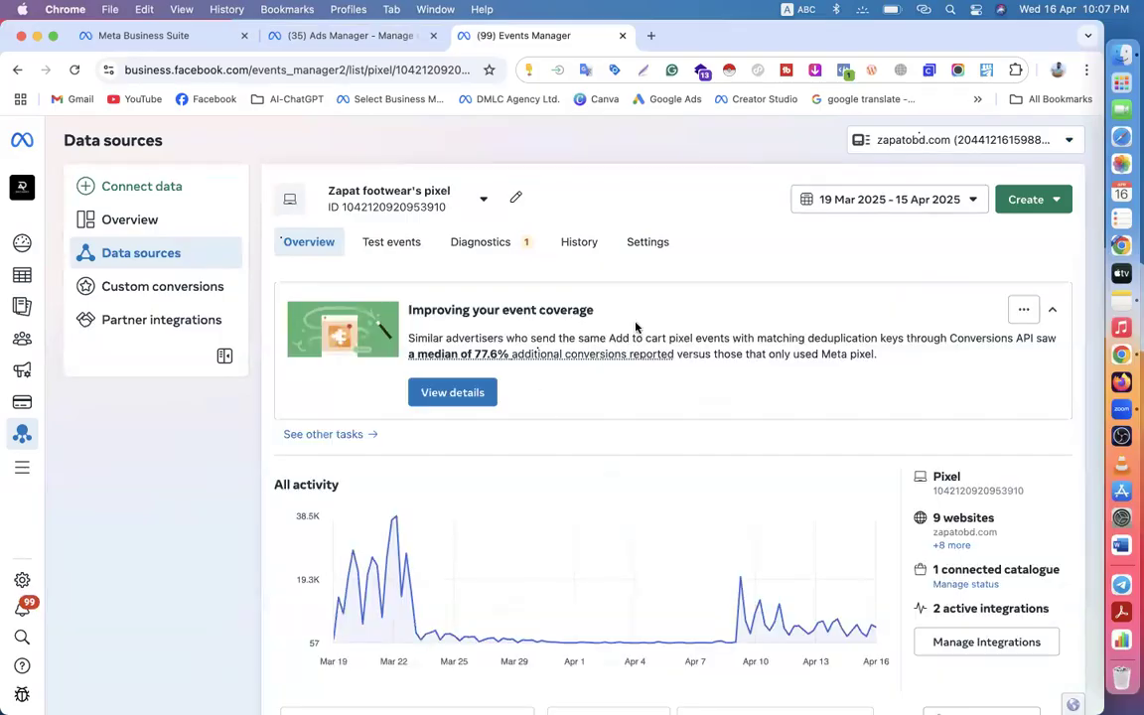
- Examine the pixel's activity and its events list, including status, connection method, event match quality and total events
scroll(616, 375, down, 5)
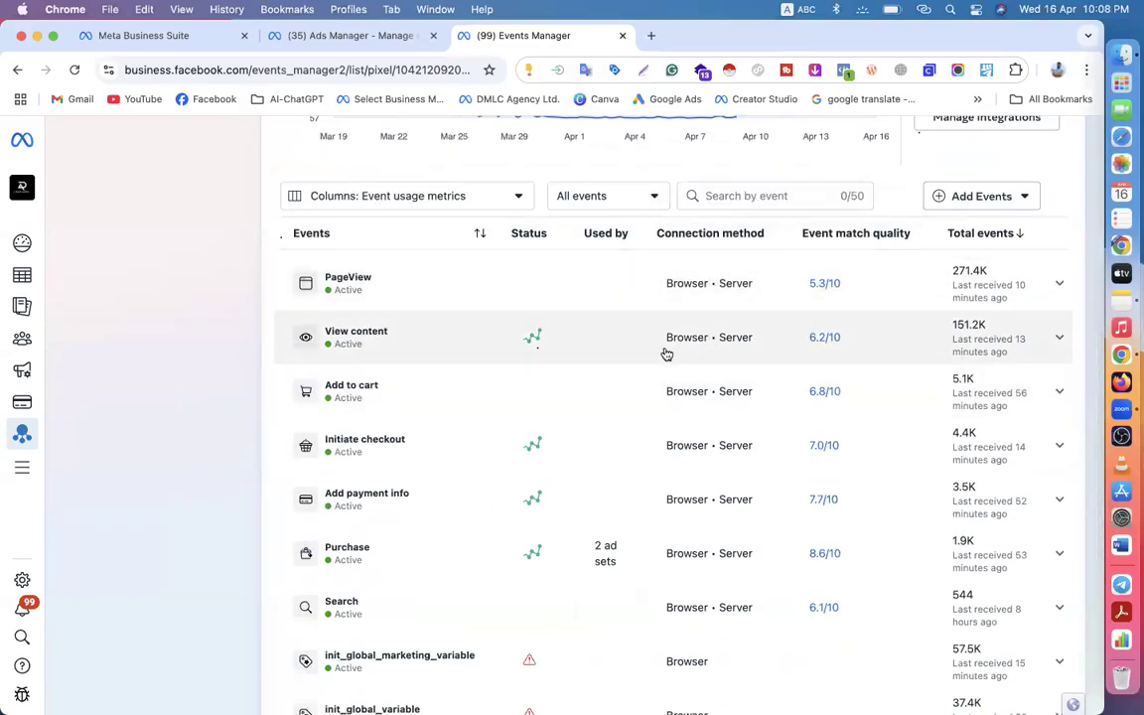
scroll(705, 529, down, 2)
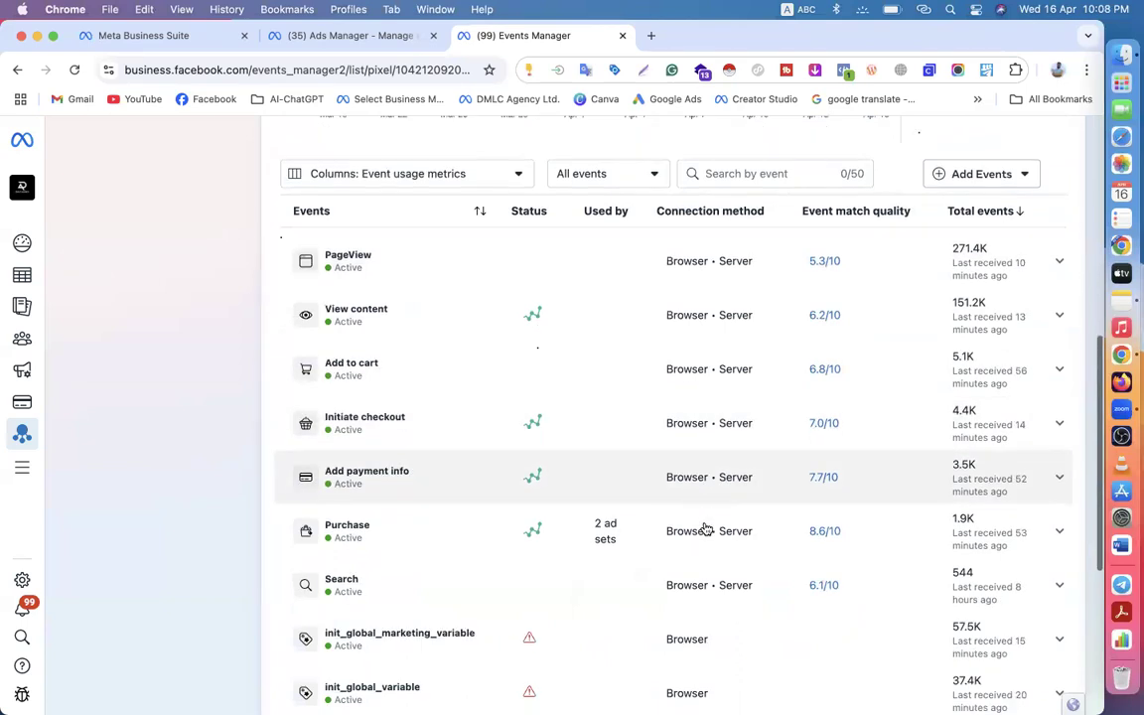
scroll(705, 528, up, 1)
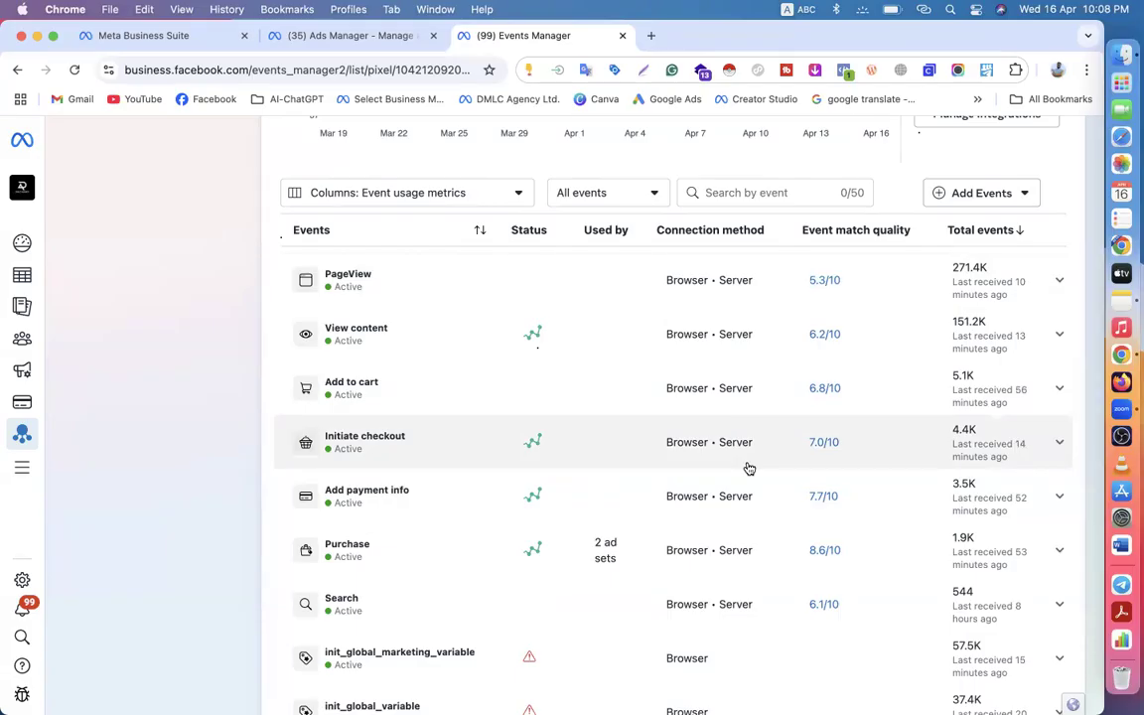
scroll(748, 468, up, 5)
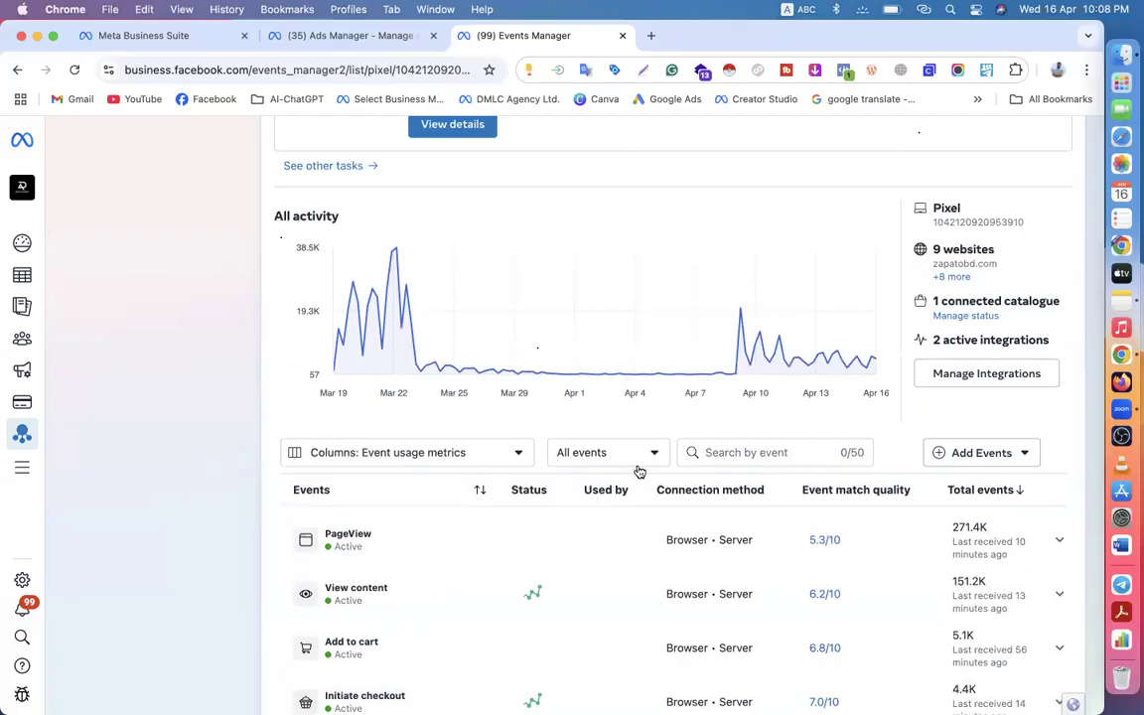
scroll(639, 472, down, 3)
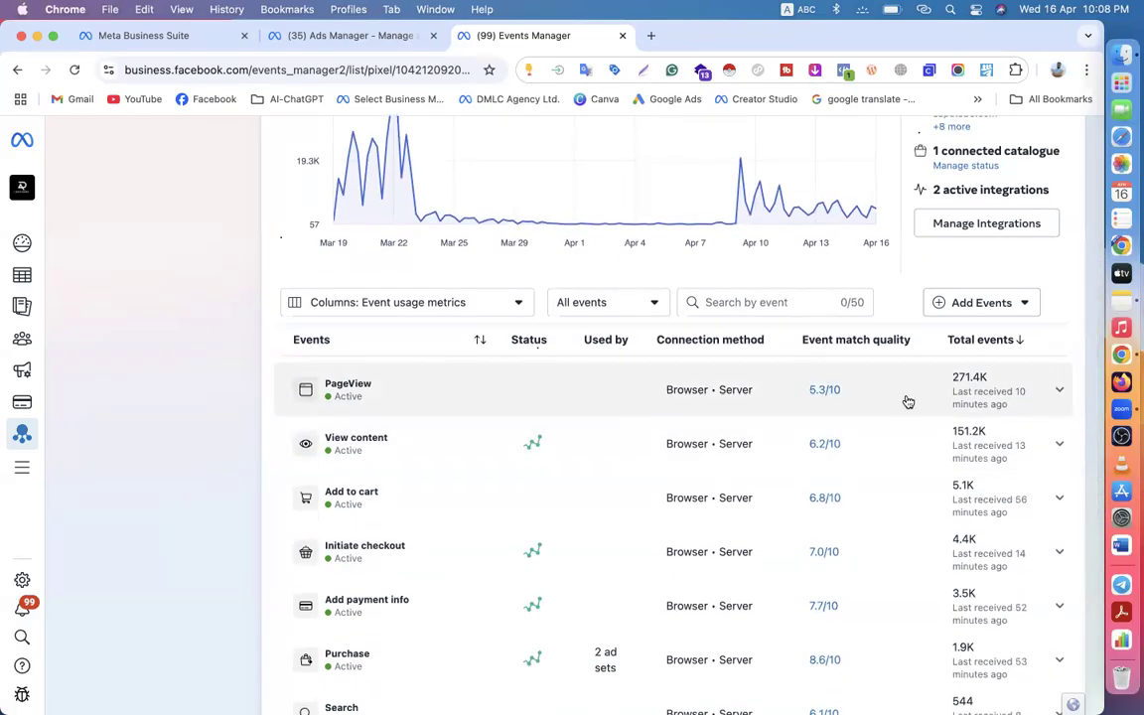
scroll(948, 596, down, 2)
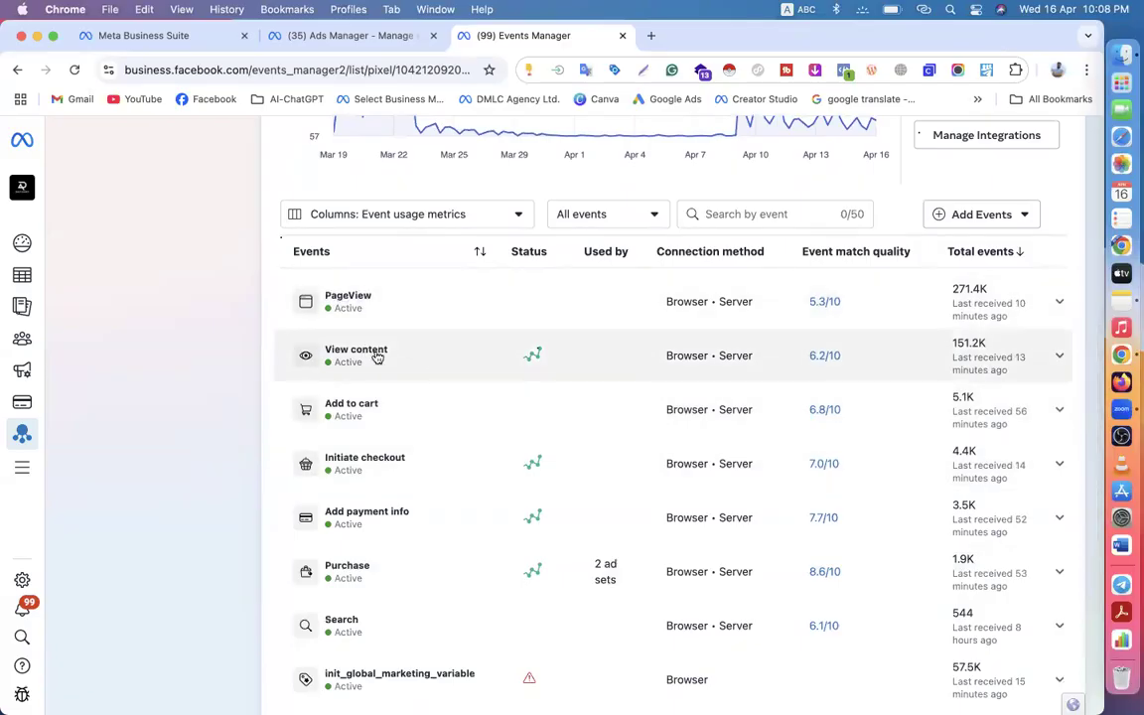
scroll(449, 477, down, 1)
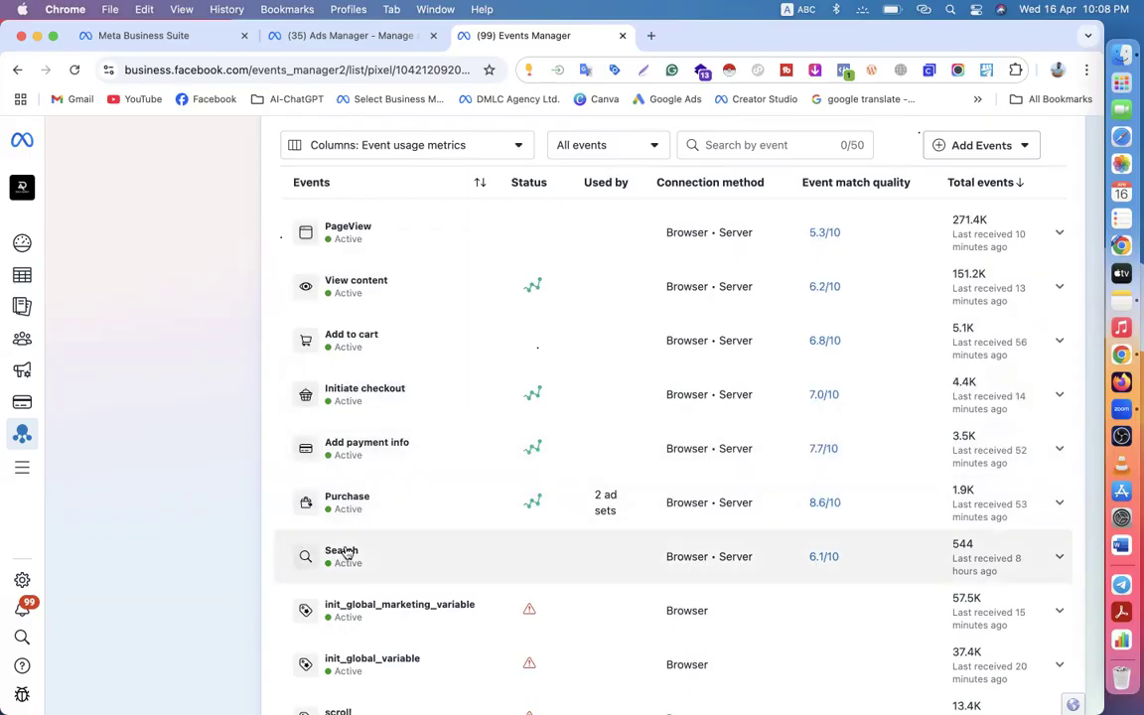
scroll(395, 549, down, 1)
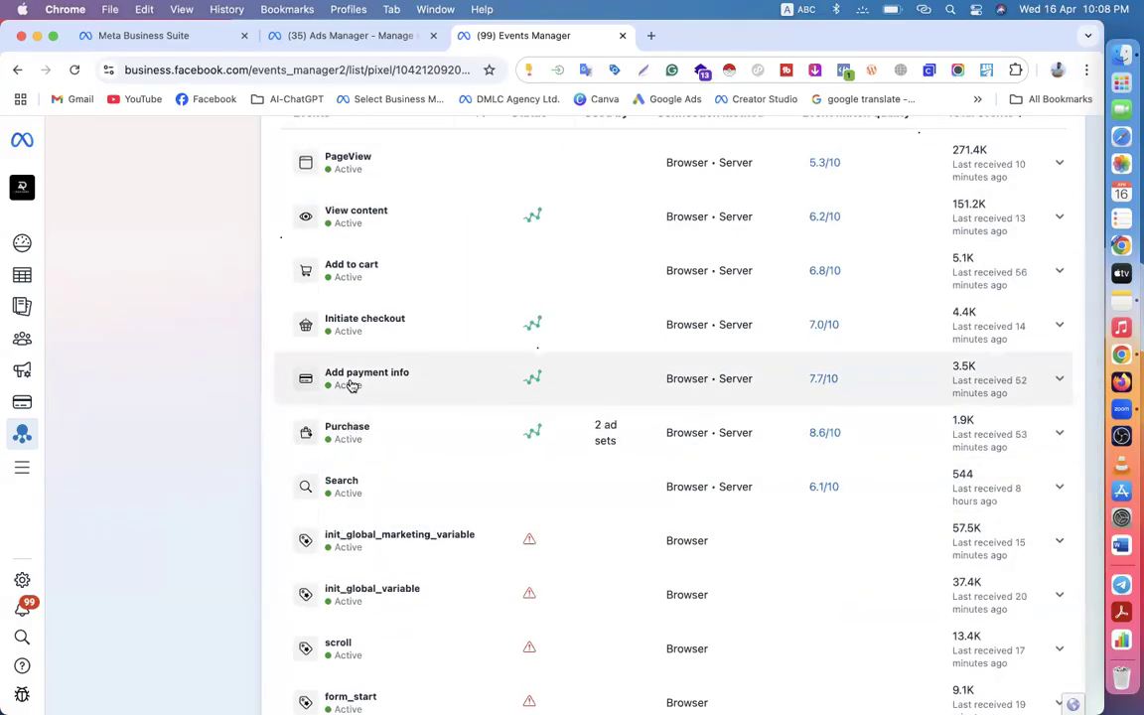
scroll(350, 326, up, 1)
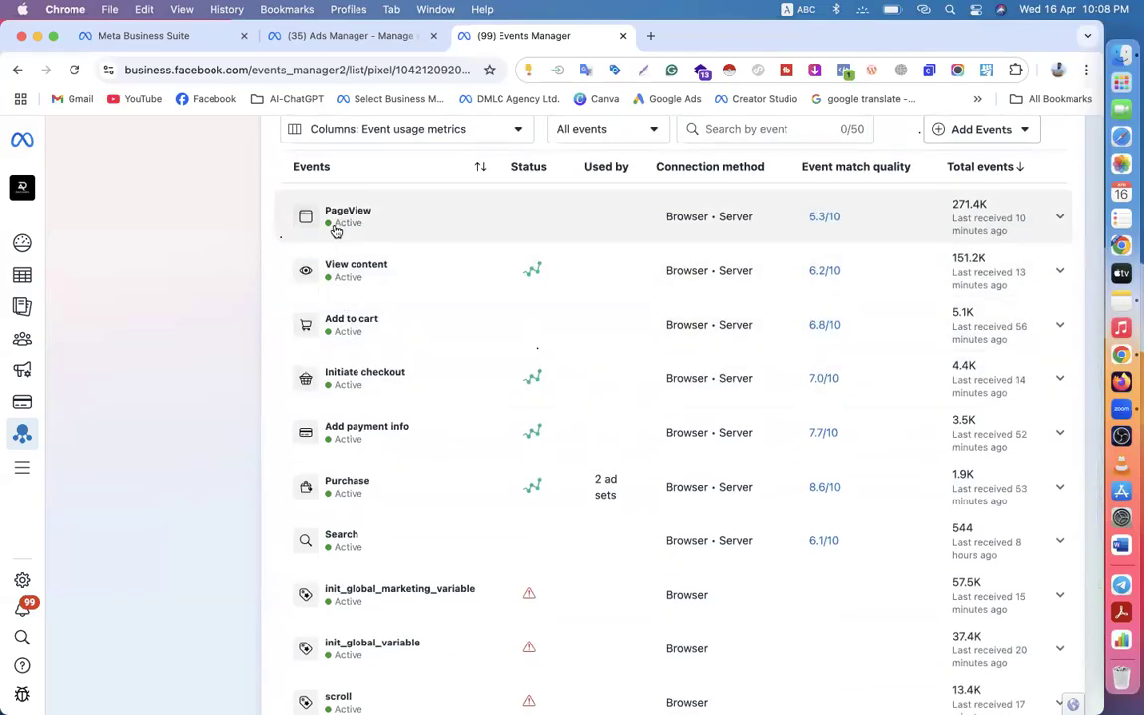
scroll(354, 398, down, 3)
scroll(354, 398, down, 3)
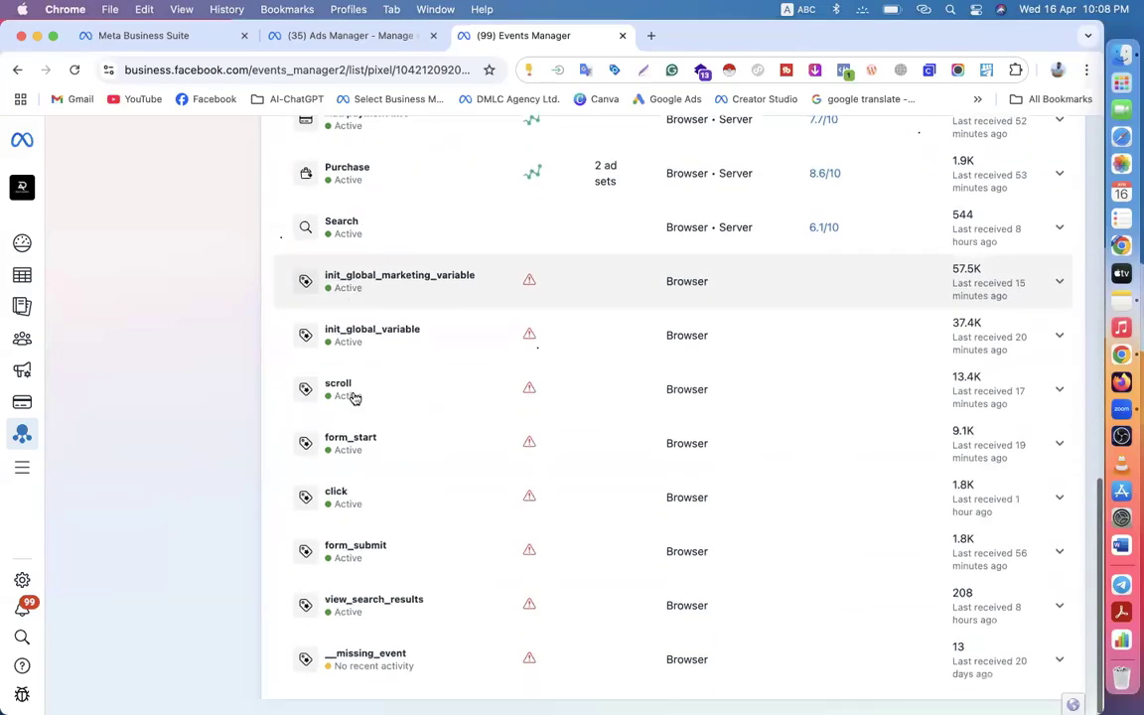
scroll(333, 447, up, 2)
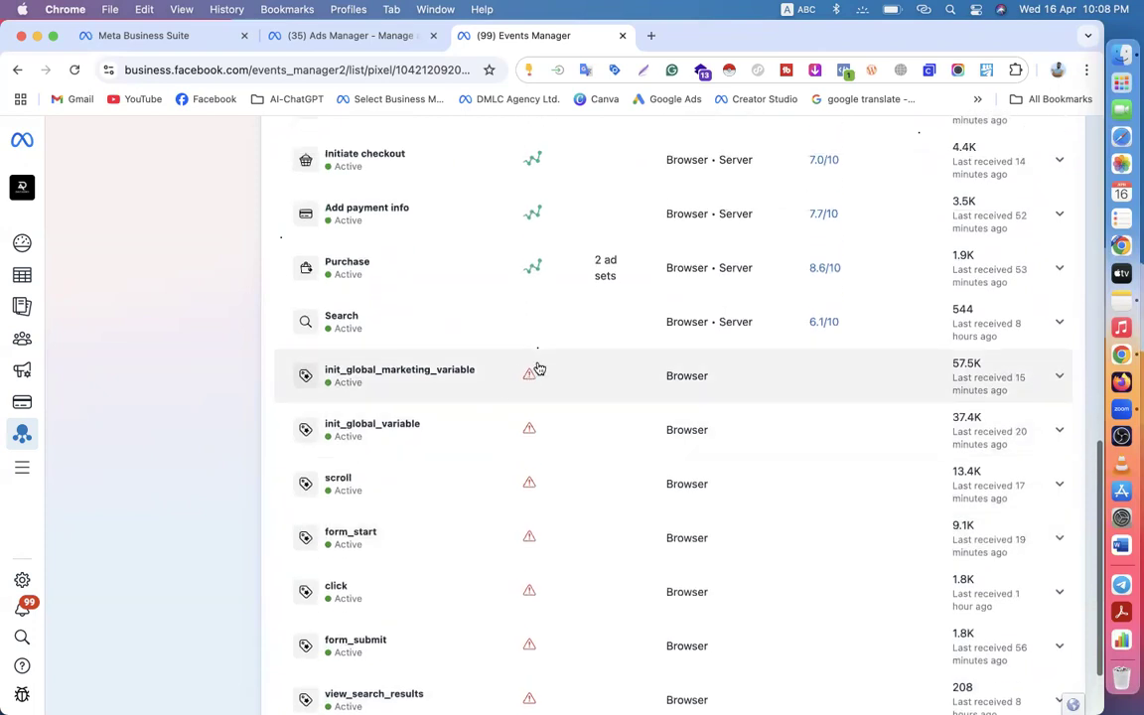
scroll(437, 463, up, 4)
scroll(437, 463, up, 3)
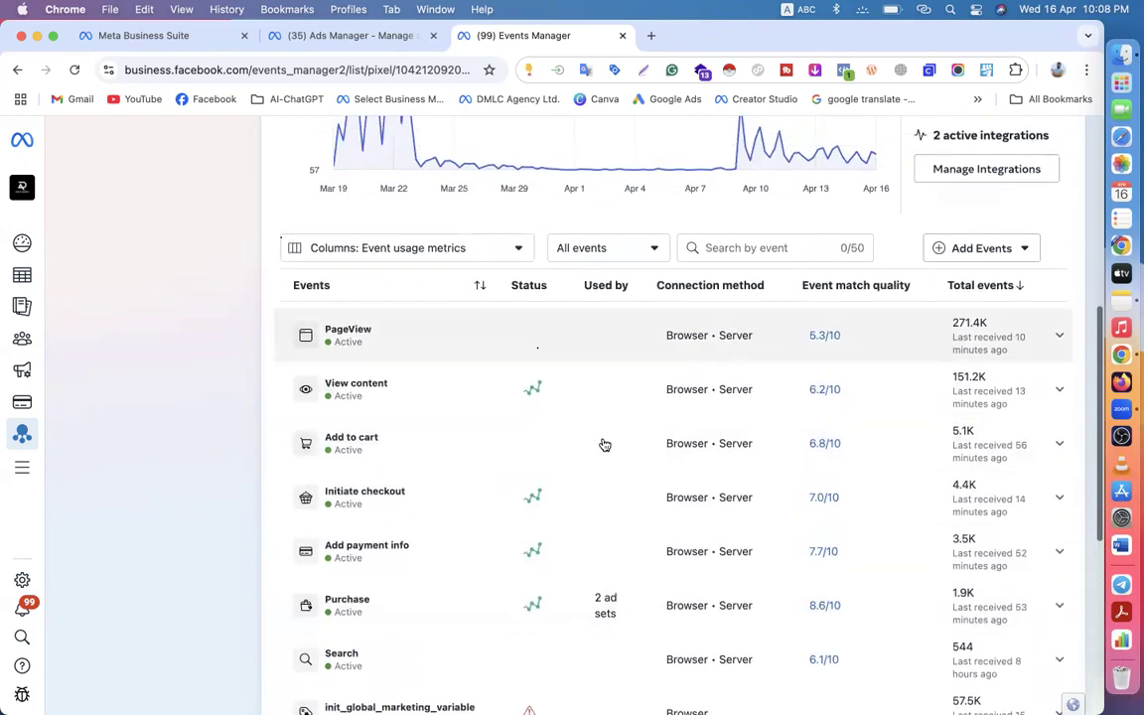
scroll(481, 425, down, 3)
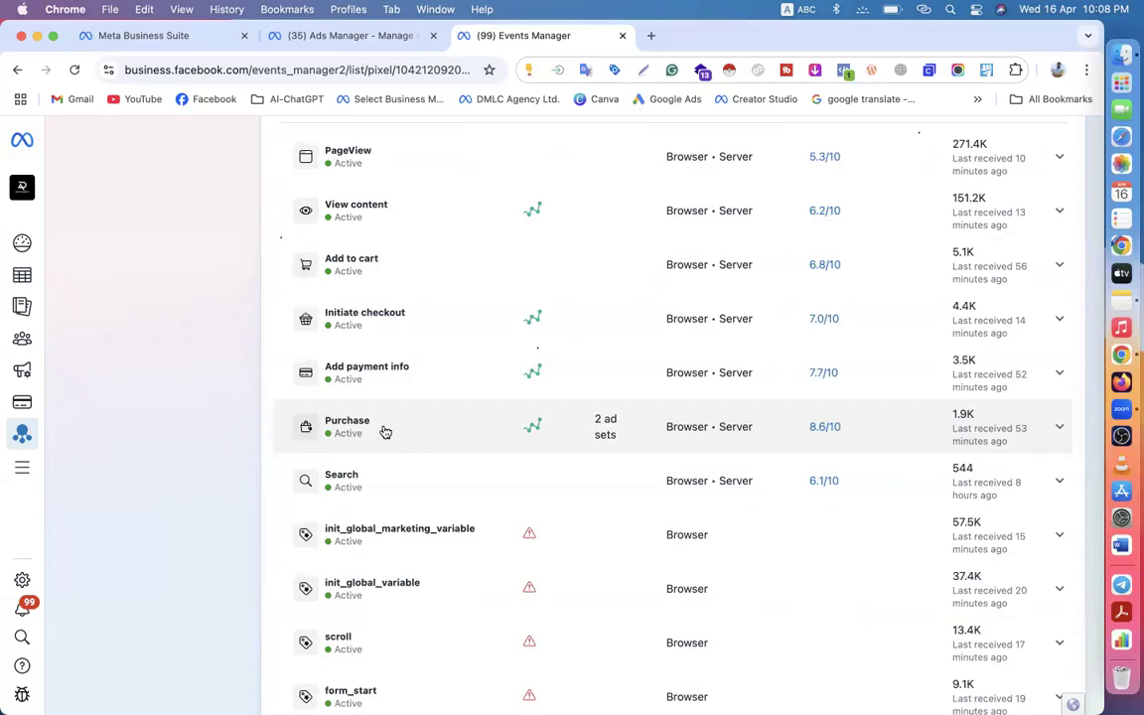
scroll(386, 432, up, 2)
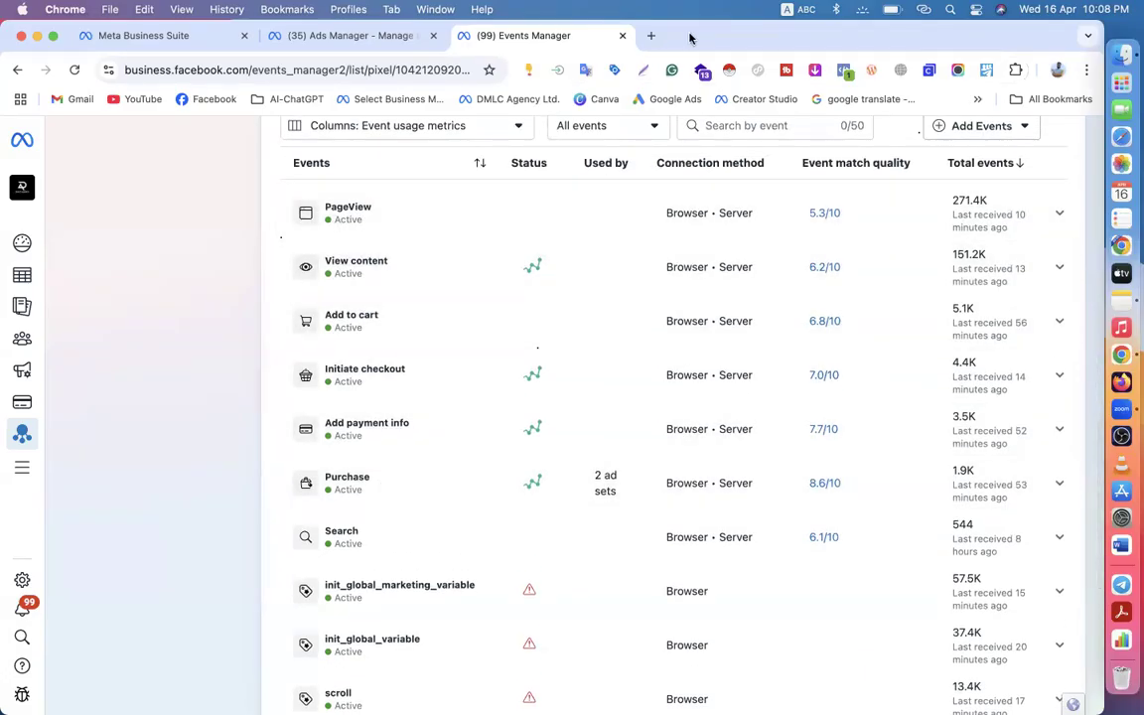
- View the zapatobd.com home page in a new browser tab and close that tab
click(650, 36)
text(zapatobd.com)
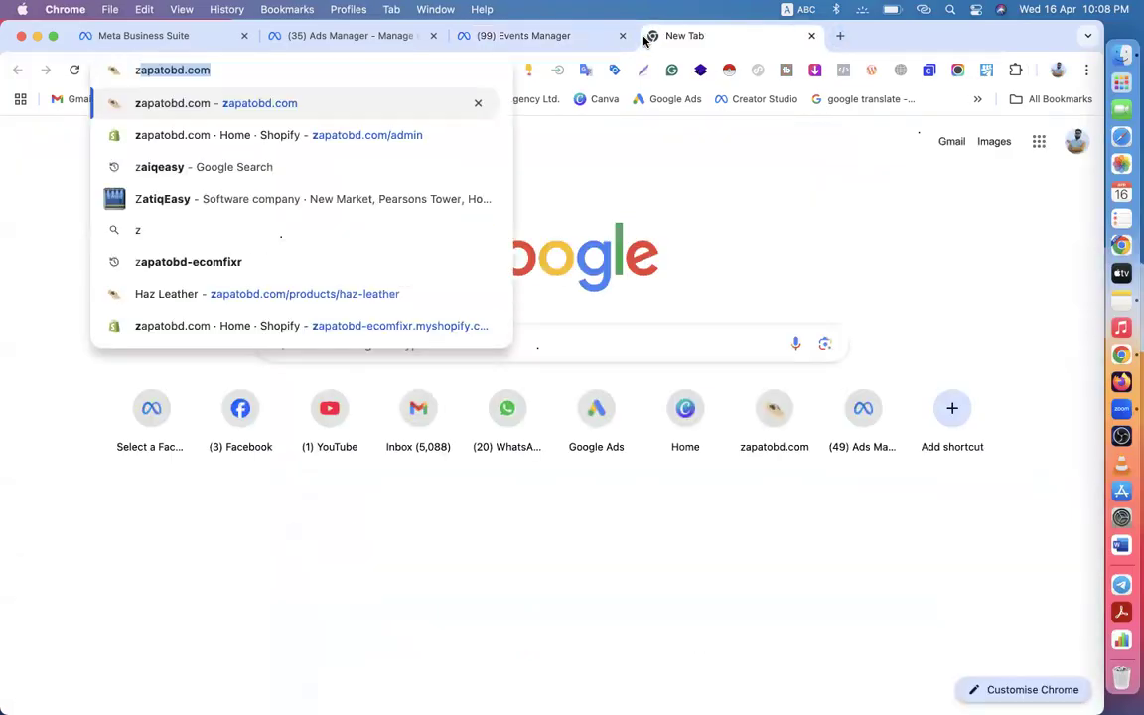
key(Return)
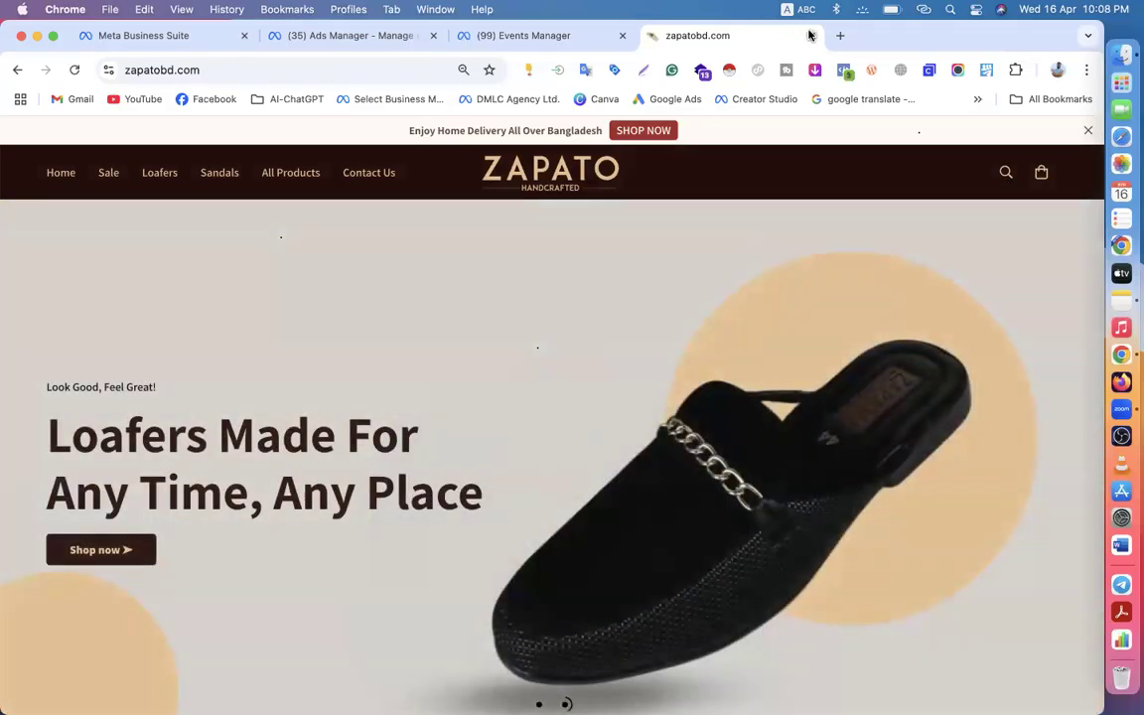
click(811, 35)
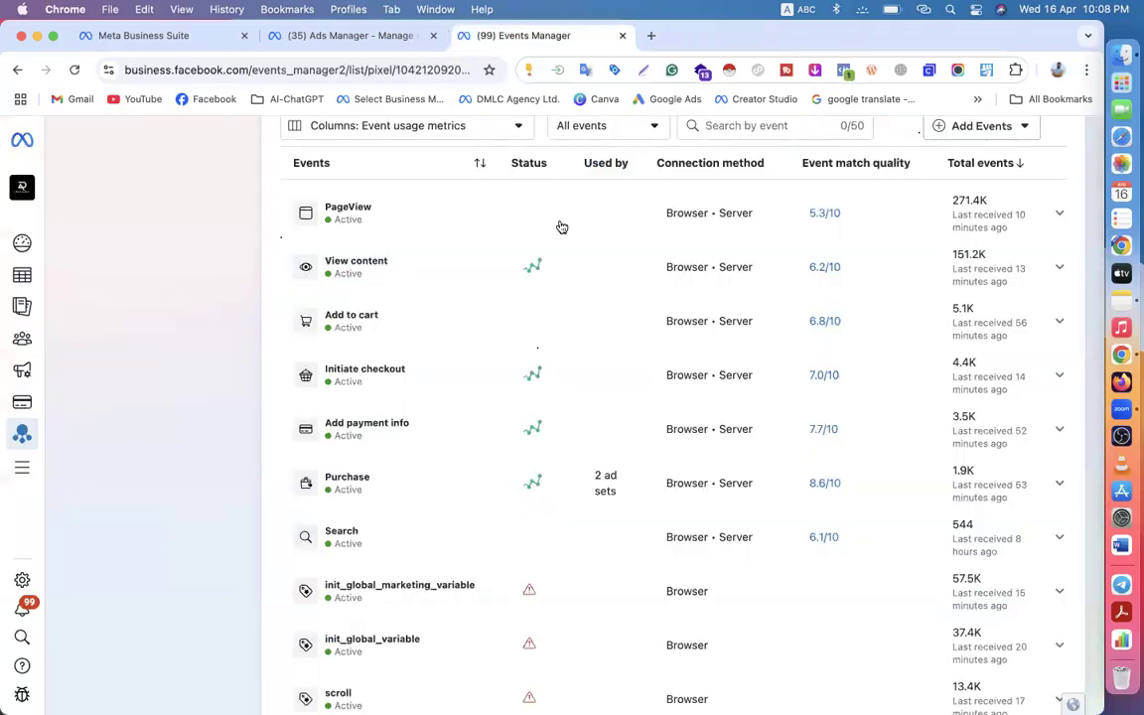
- Check the Conversions API setup and connected partners in the pixel's settings, and return to the events list in its overview
scroll(455, 424, up, 2)
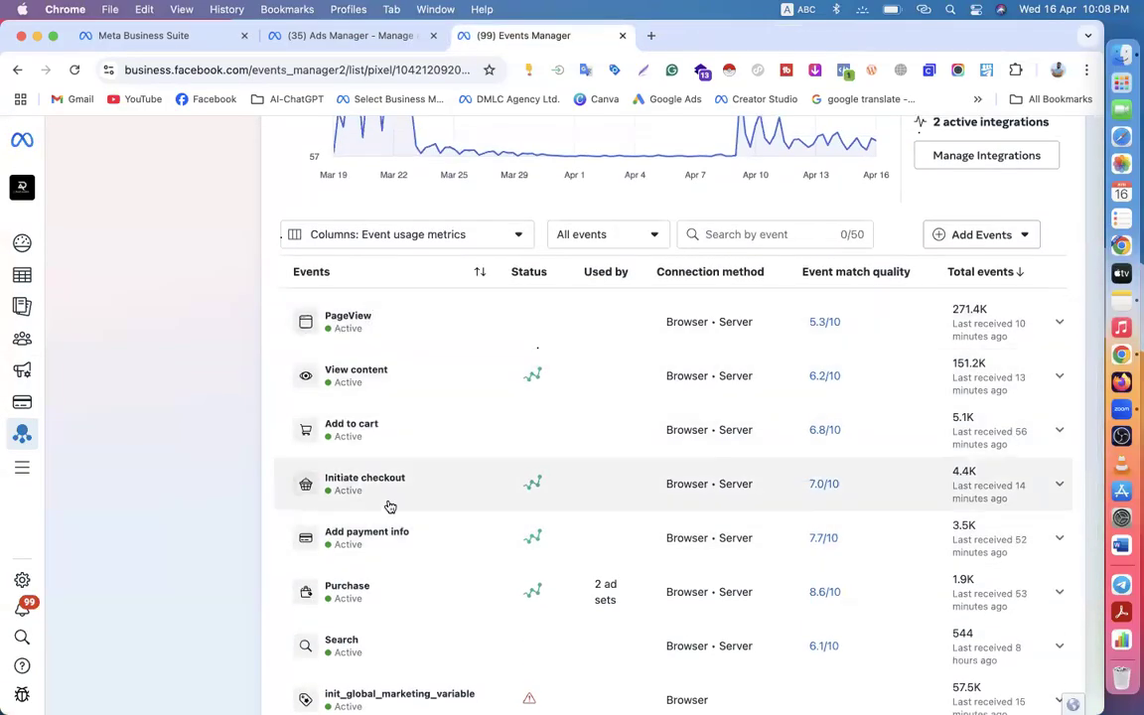
scroll(390, 506, down, 2)
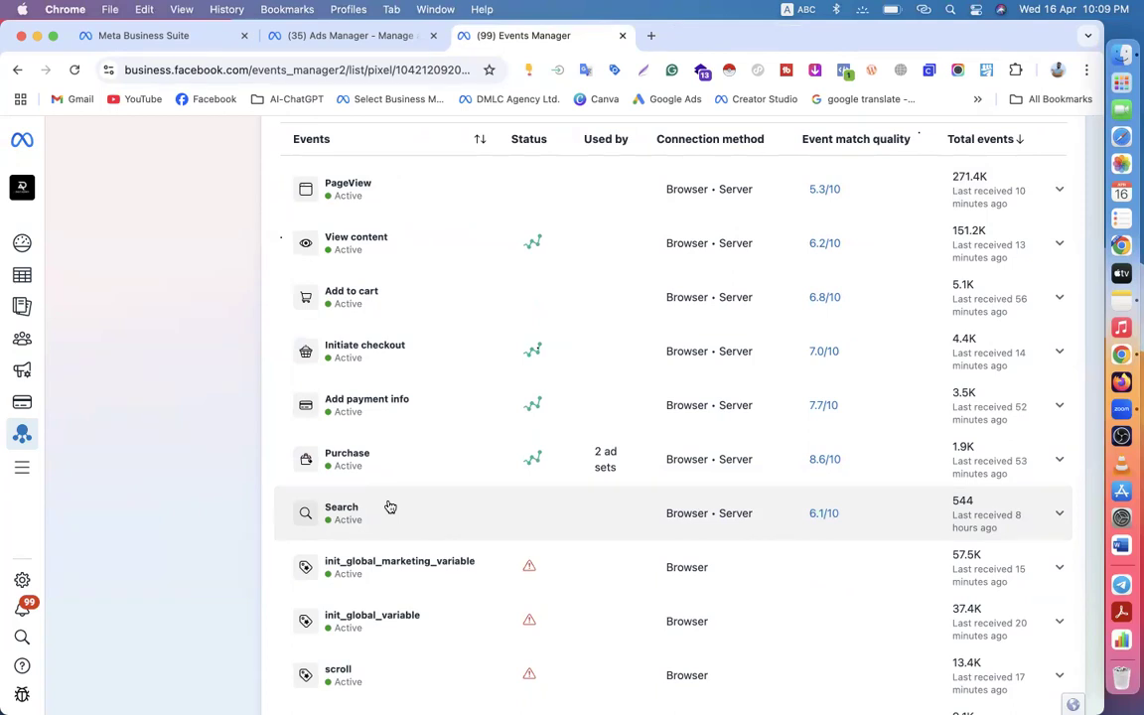
scroll(390, 507, up, 5)
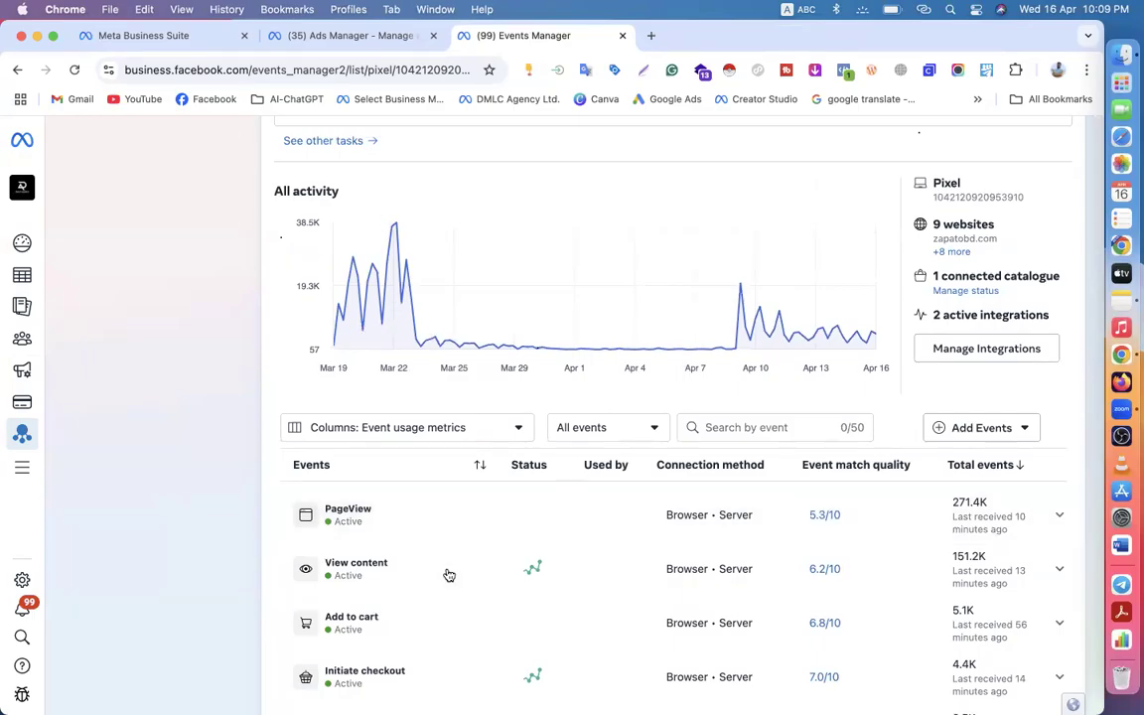
scroll(448, 575, up, 4)
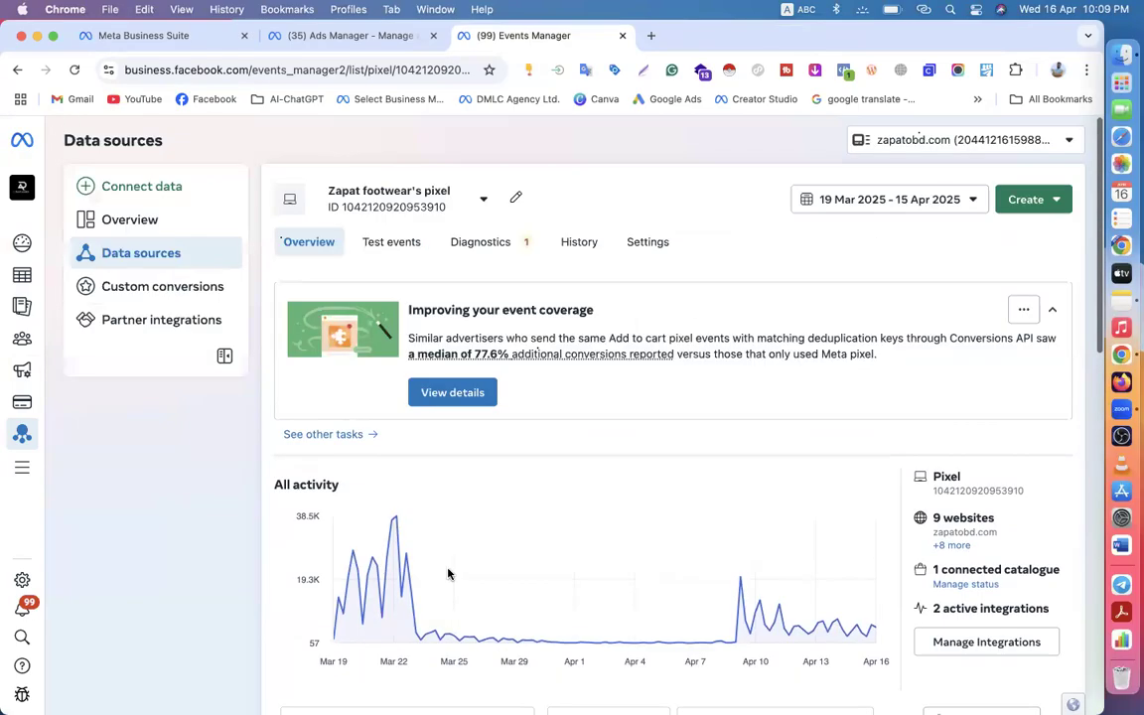
click(646, 244)
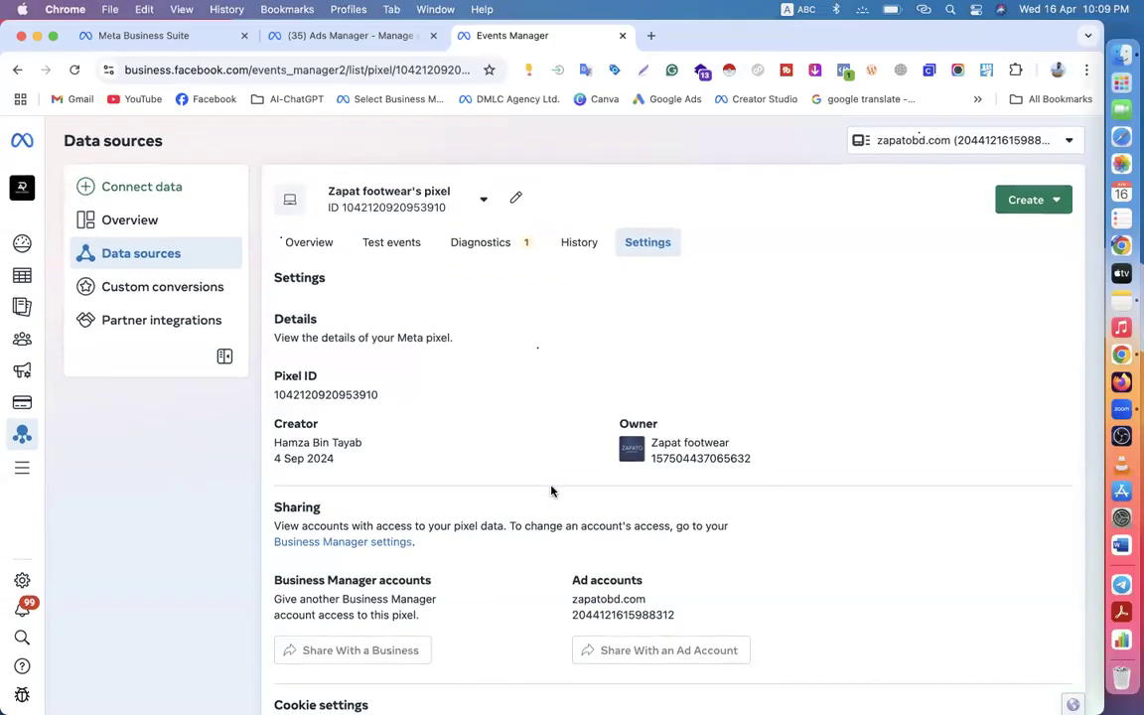
scroll(552, 491, down, 10)
scroll(552, 491, down, 5)
scroll(311, 475, up, 1)
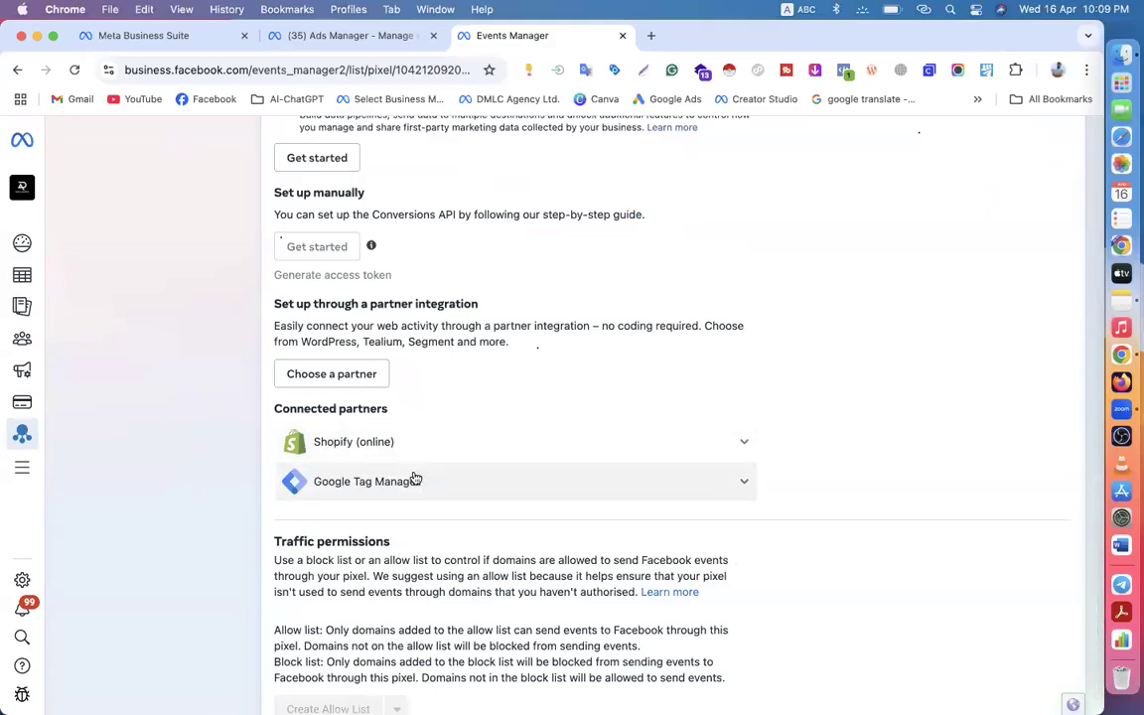
scroll(415, 479, up, 15)
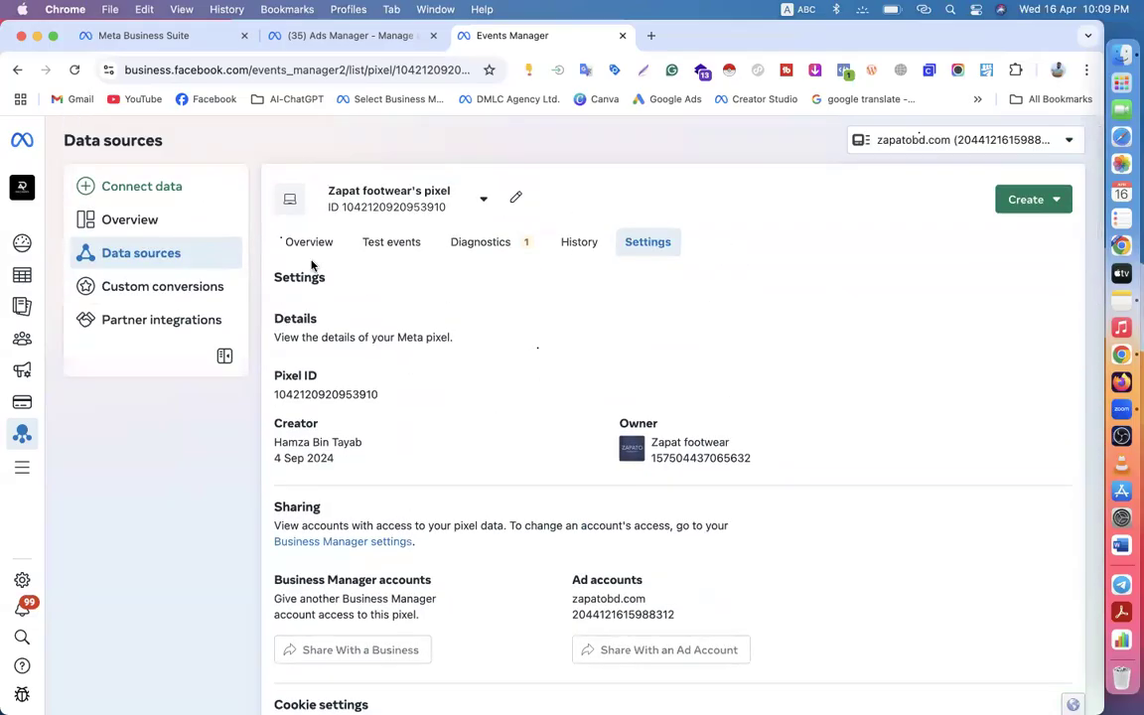
click(316, 242)
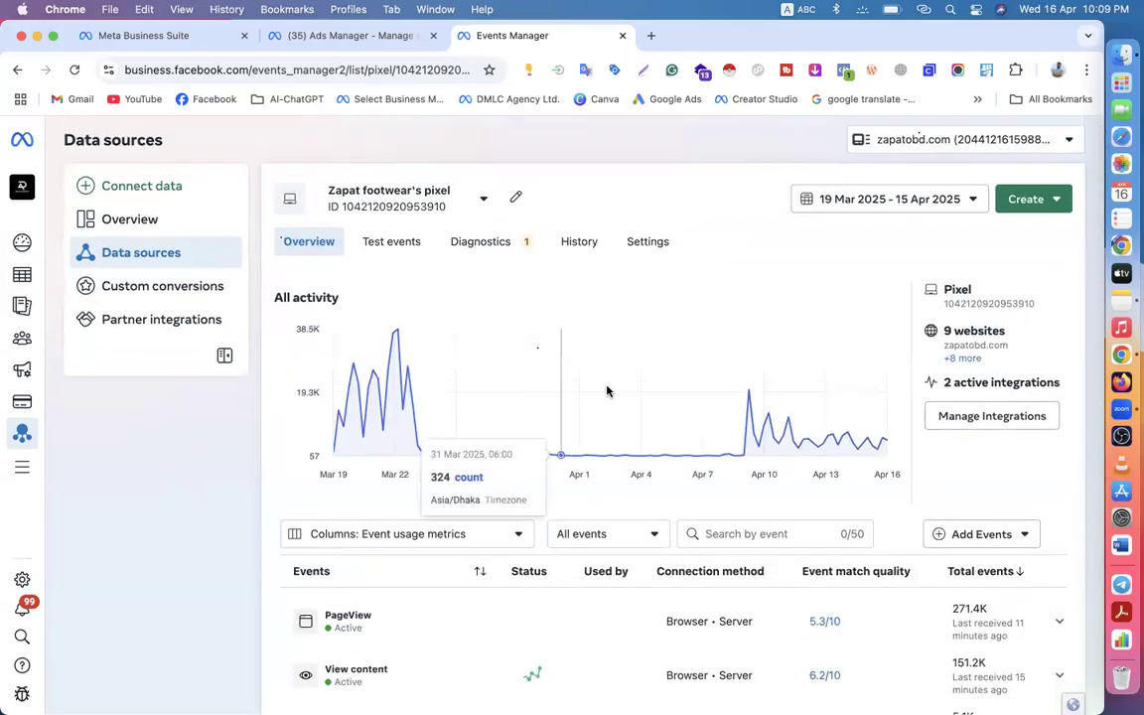
scroll(449, 636, down, 10)
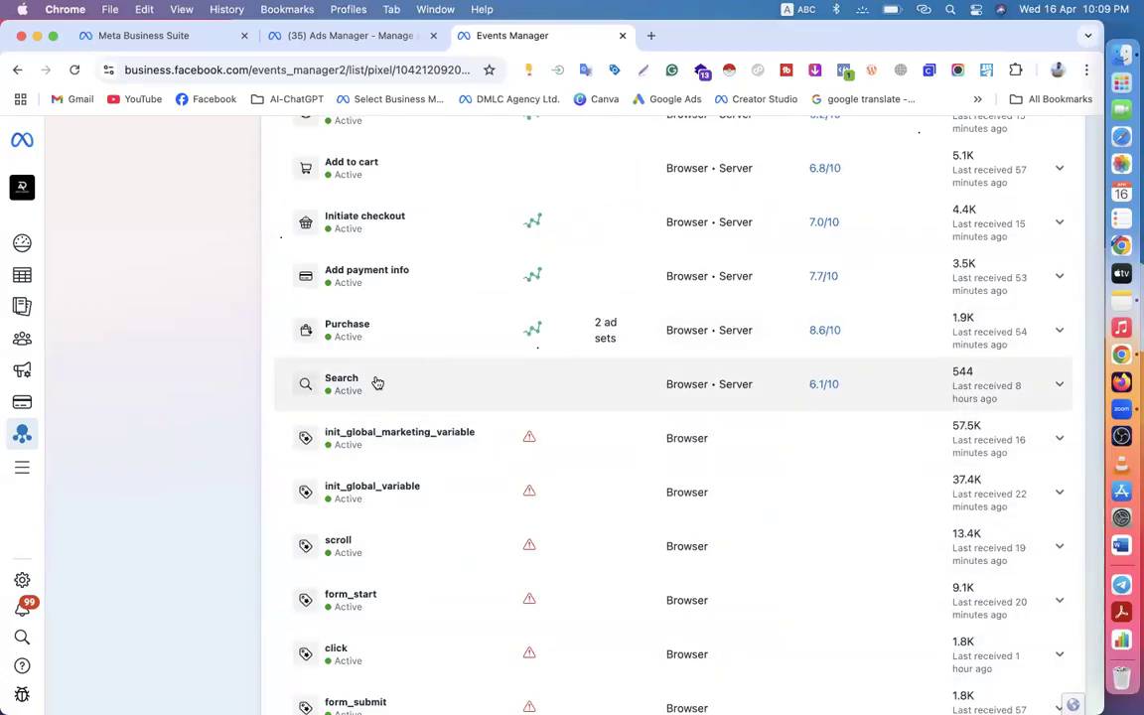
- Open Audiences in a new browser tab and preview the details of the Lookalike (BD, 1% to 2%) - 12 Apr-Page Engage audience
mouse_move(28, 278)
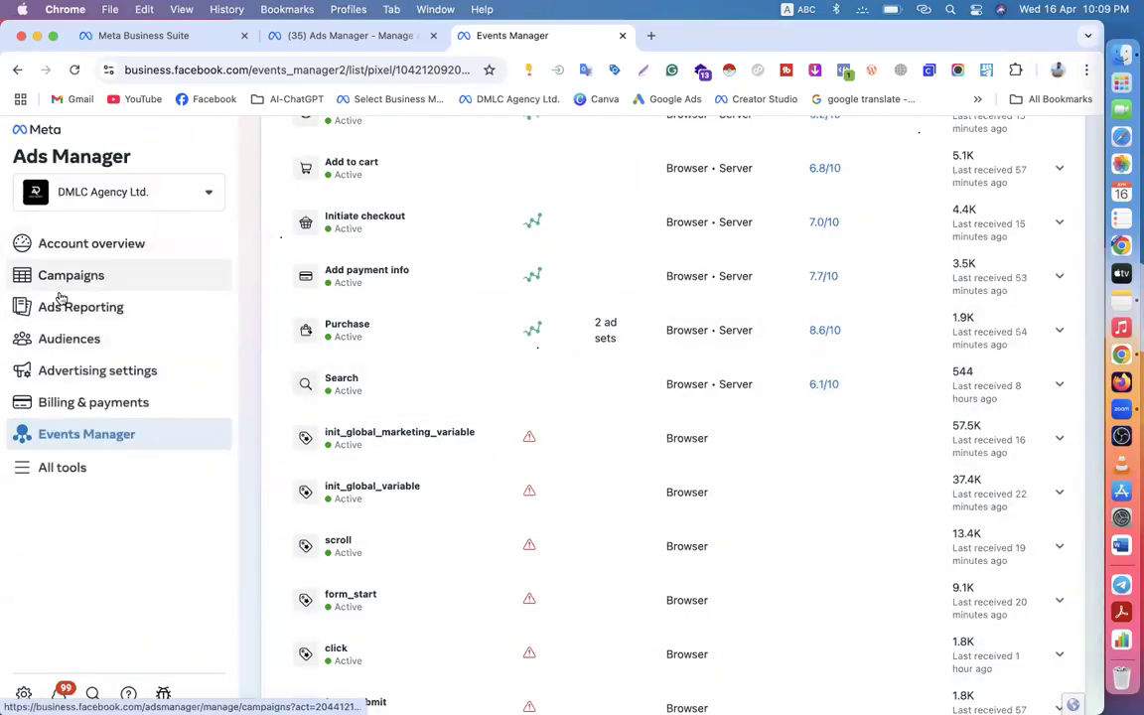
right_click(87, 338)
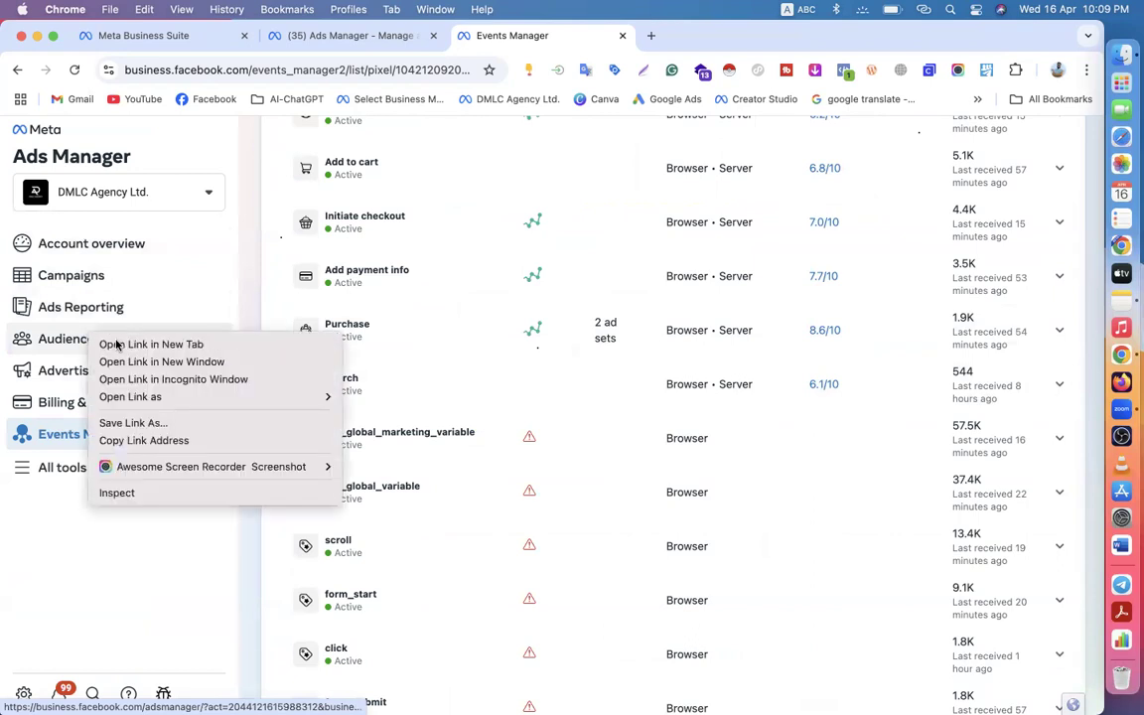
click(112, 343)
click(695, 33)
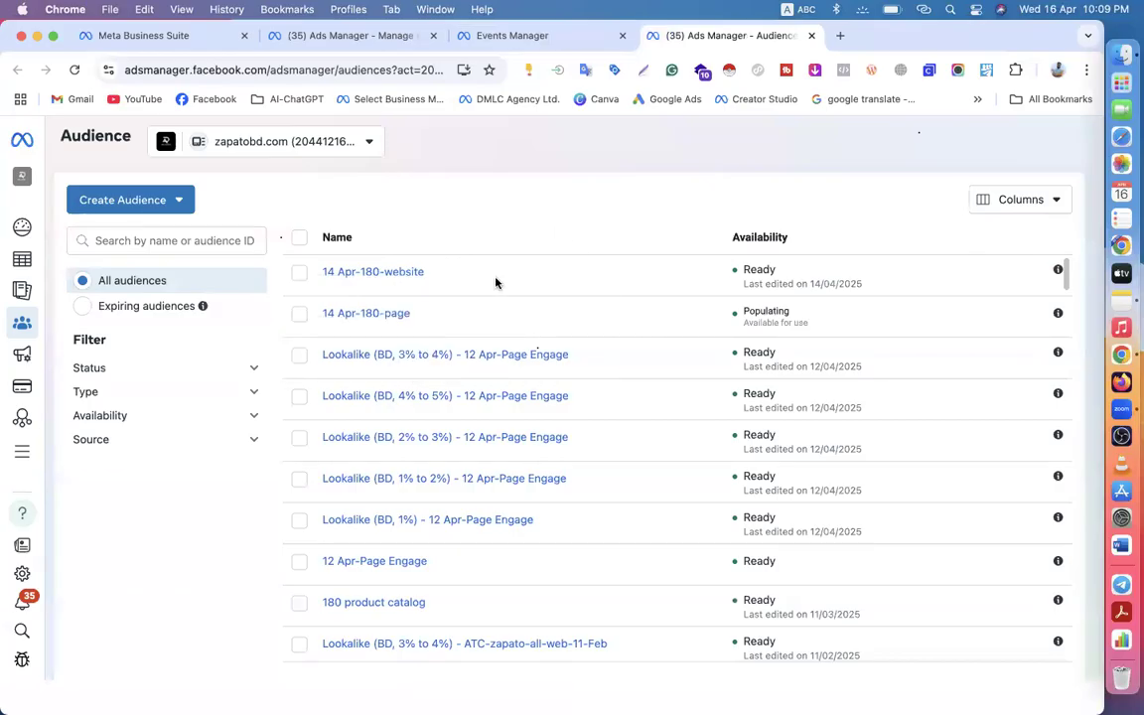
scroll(526, 222, down, 1)
mouse_move(496, 477)
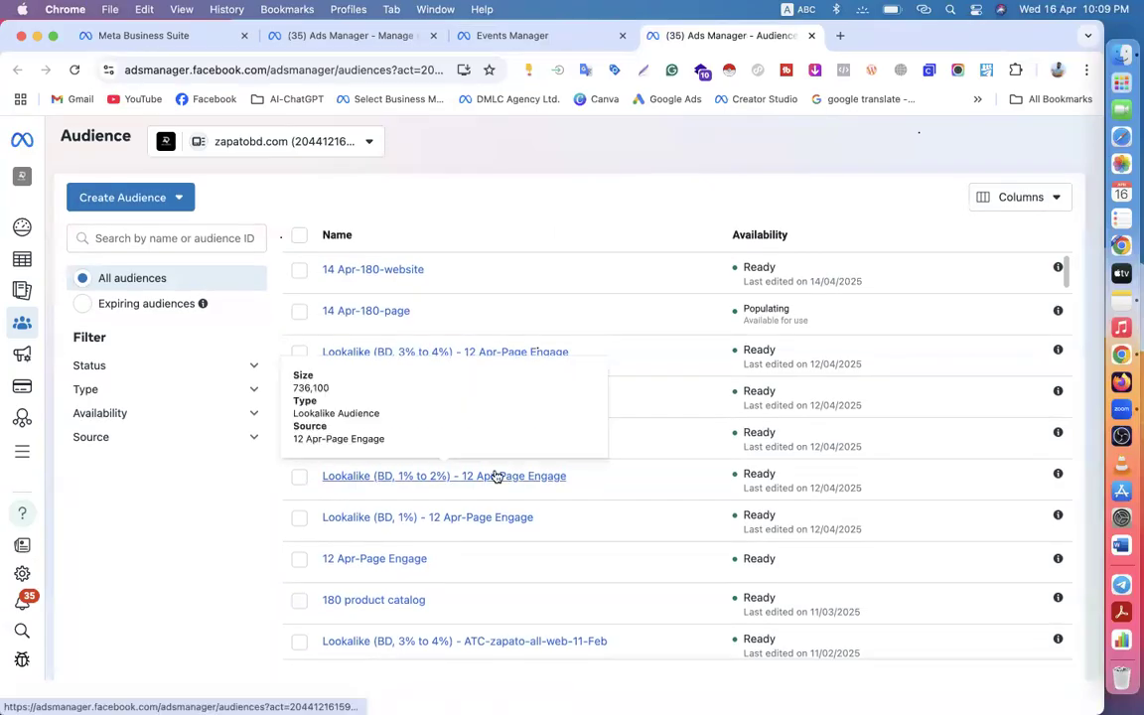
- Start a custom audience with Facebook Page as the source and select the Zapato page
click(163, 198)
click(124, 239)
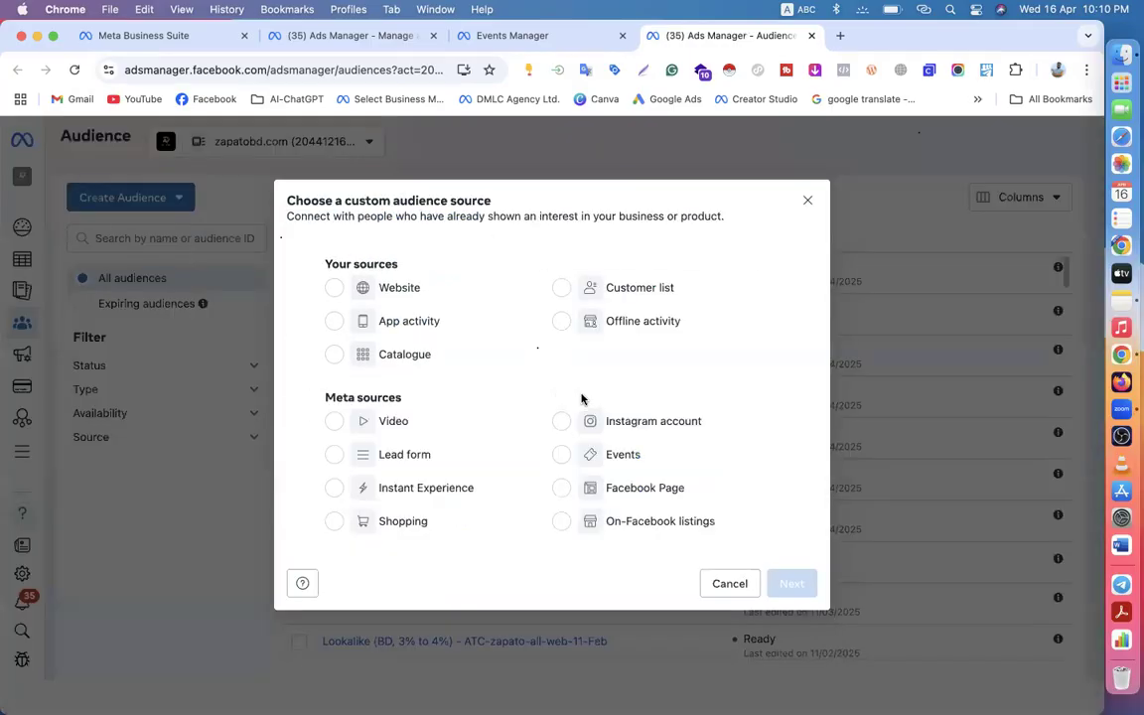
click(610, 488)
click(784, 583)
click(378, 277)
text(za)
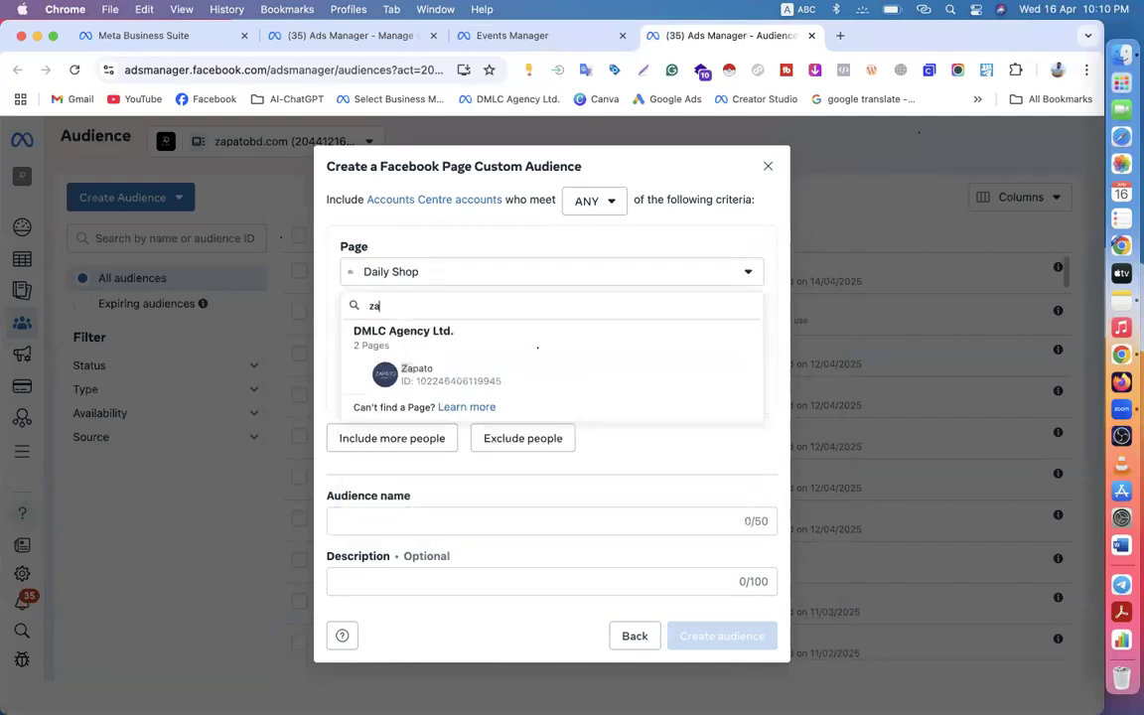
click(409, 373)
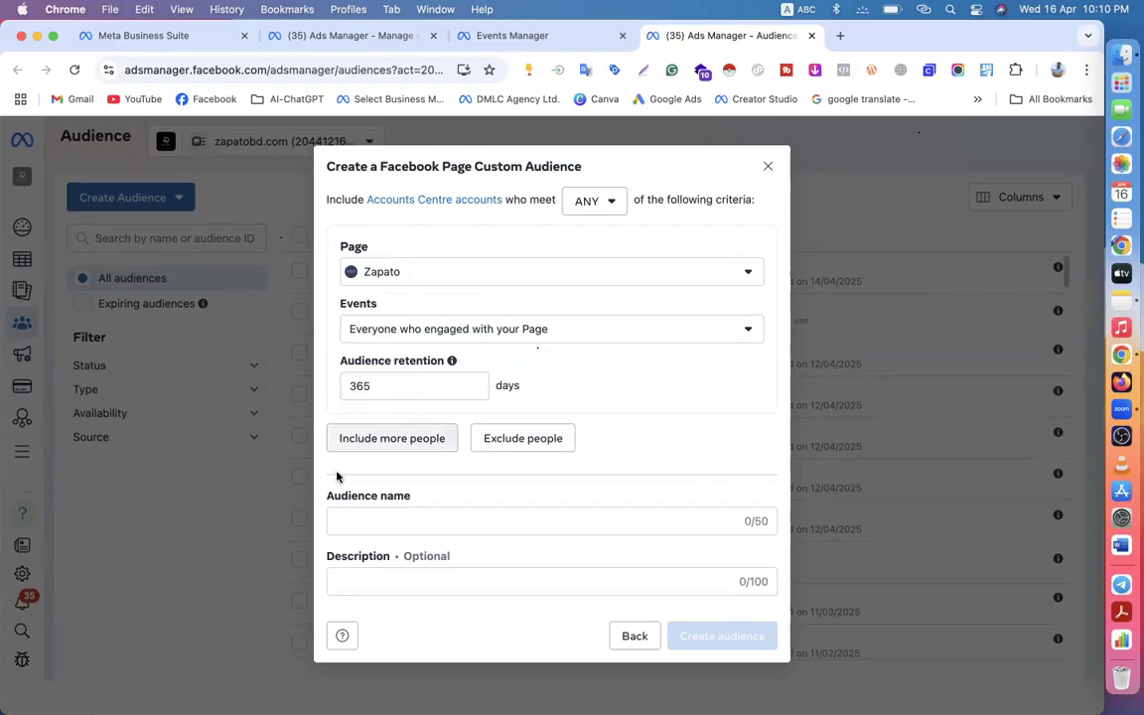
- Keep the event as Everyone who engaged with your Page, name the audience 16 Apr Page Engage-new and create it
click(438, 333)
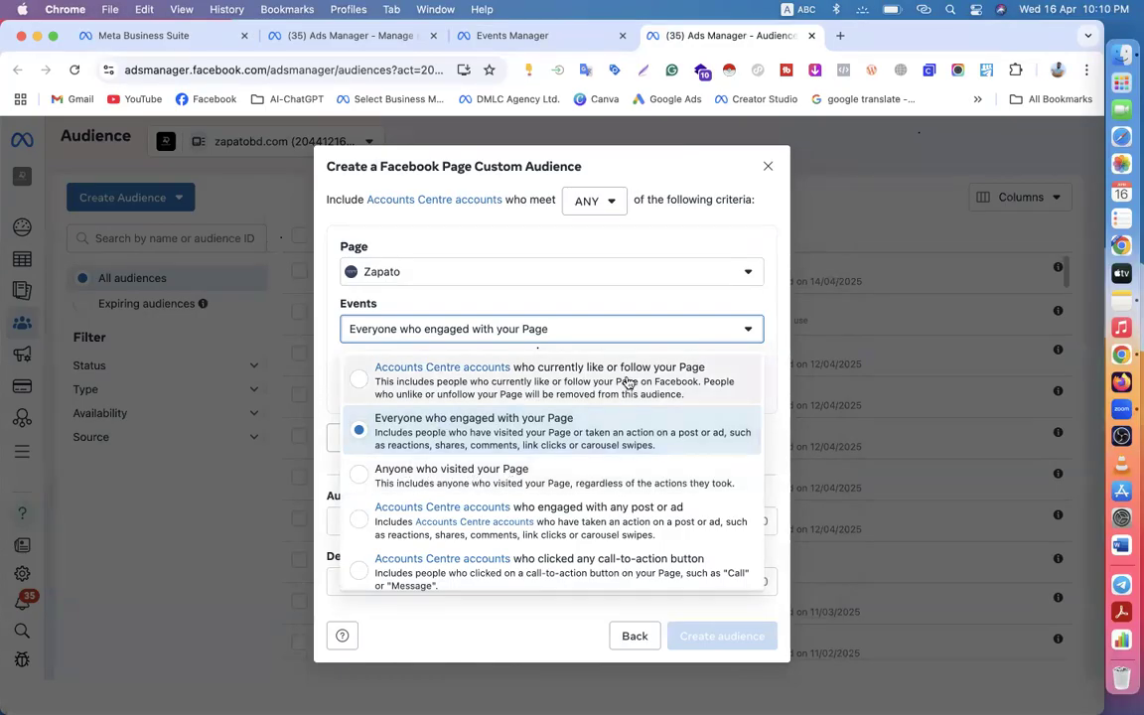
scroll(520, 504, down, 2)
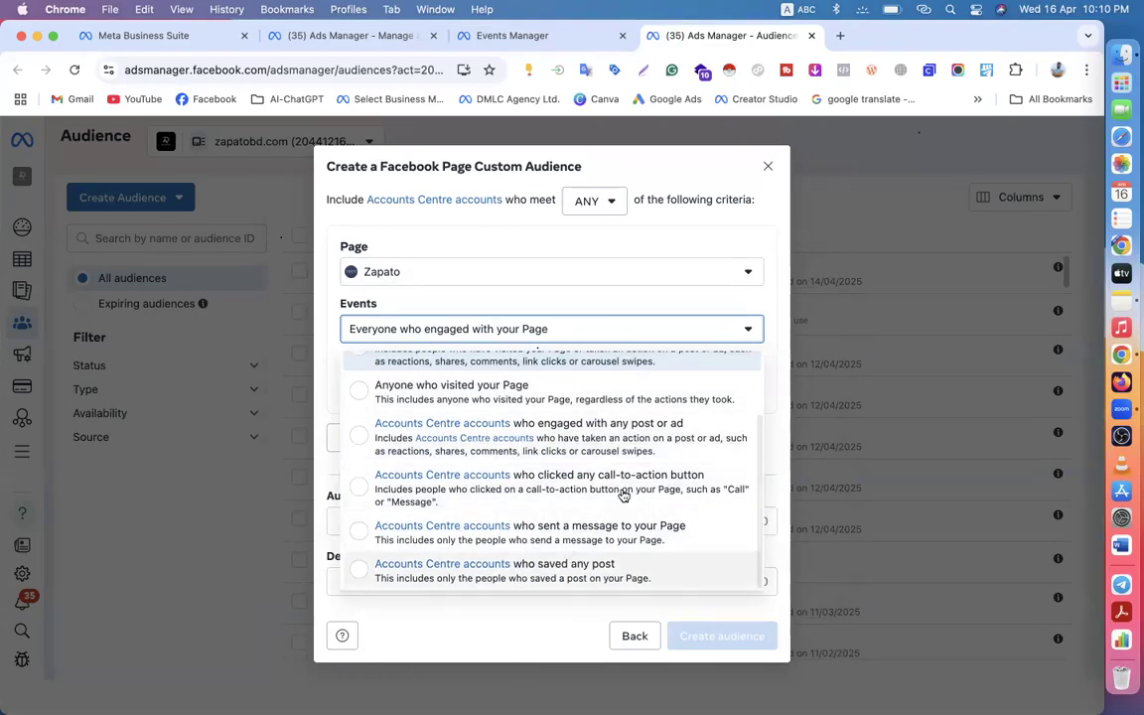
scroll(533, 526, up, 2)
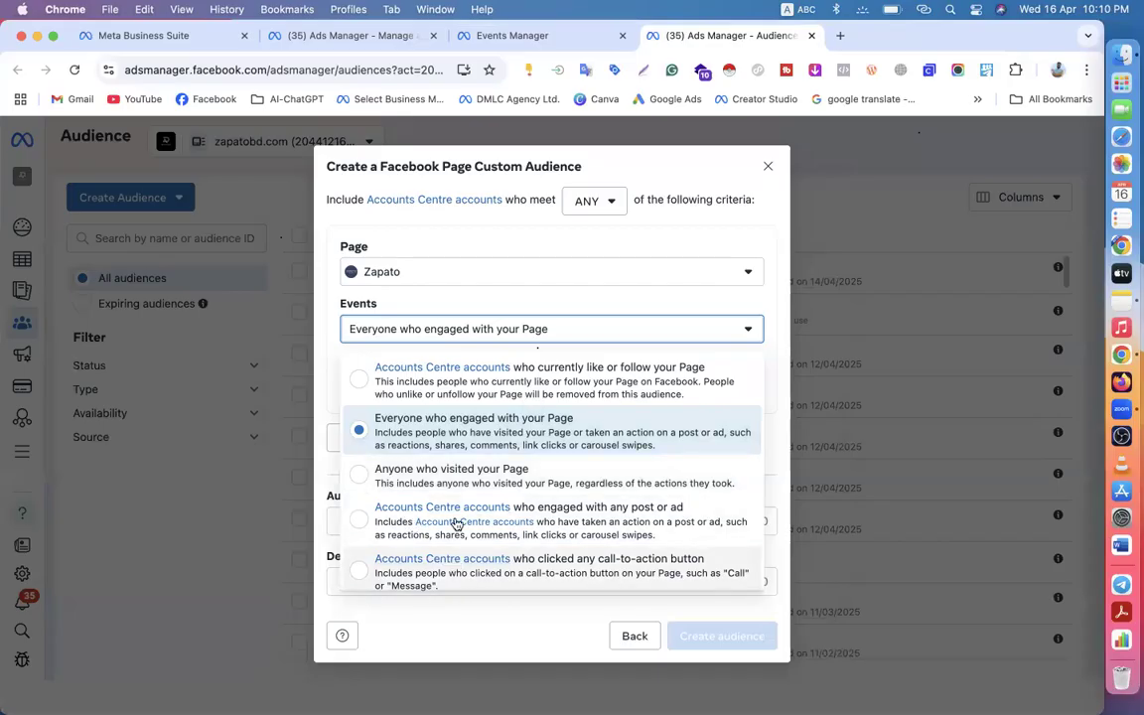
click(586, 443)
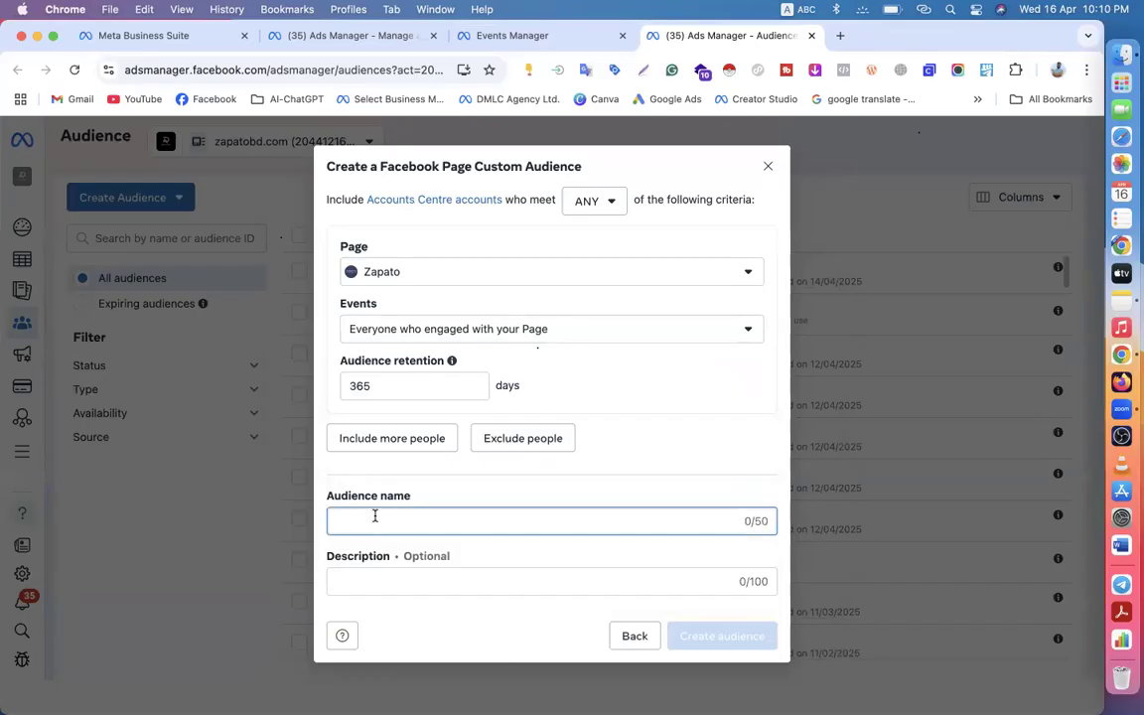
text(16 Apr Pa)
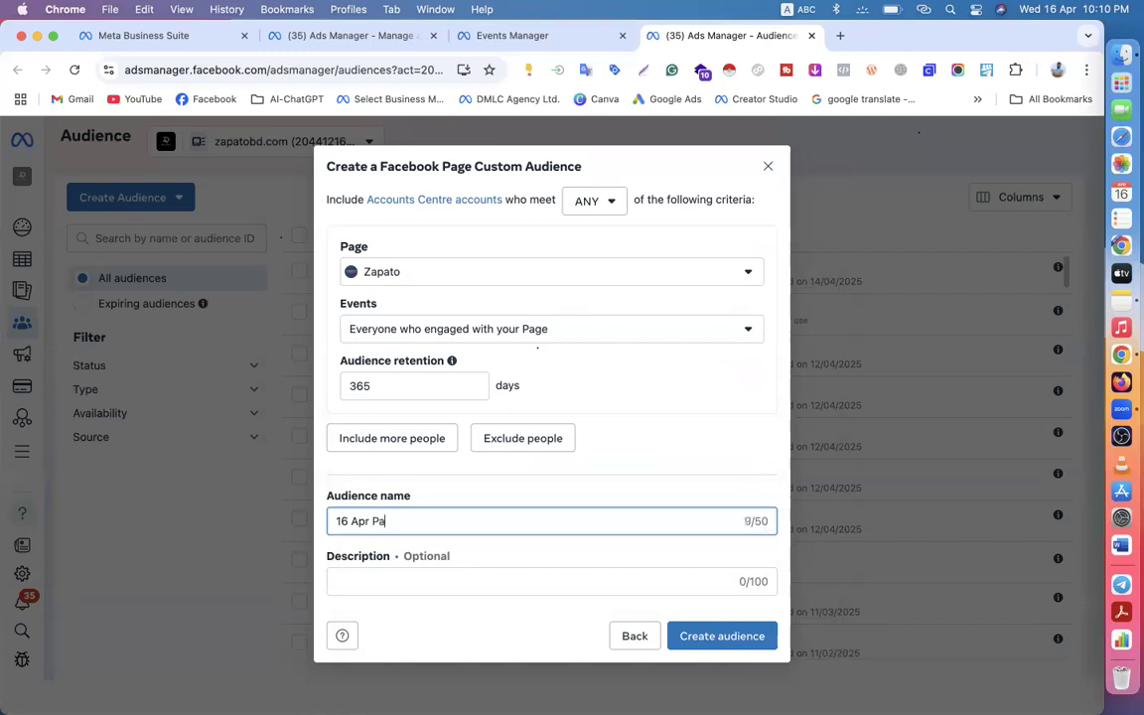
text(ge Engage-new)
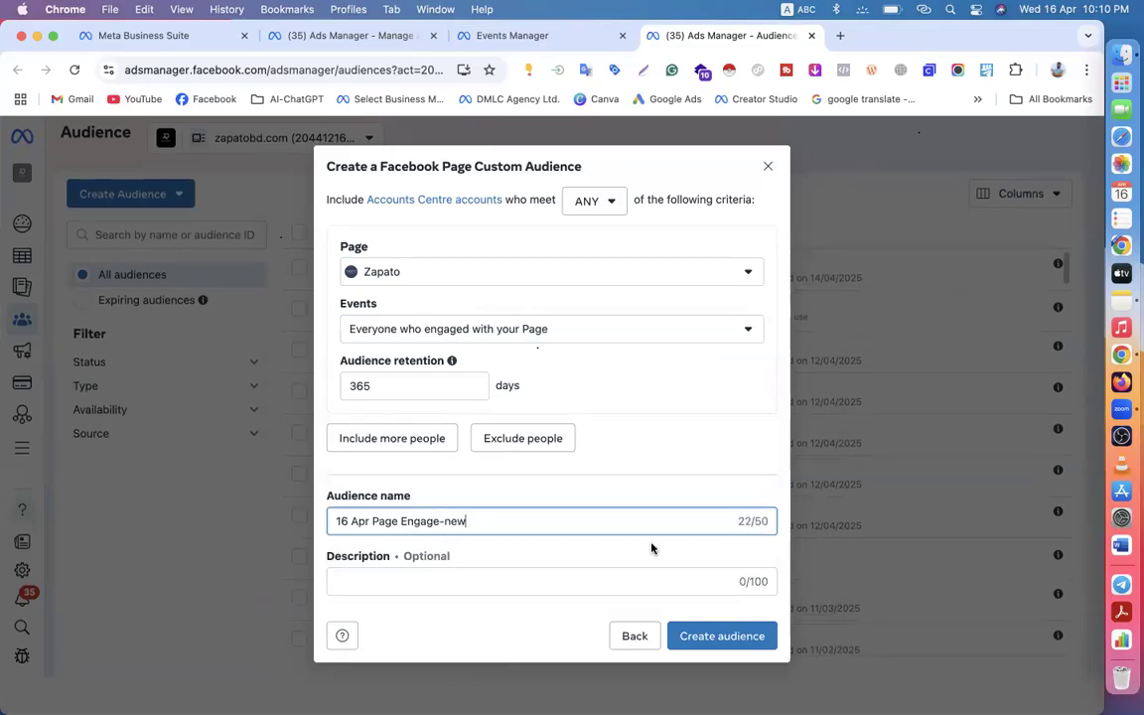
click(714, 633)
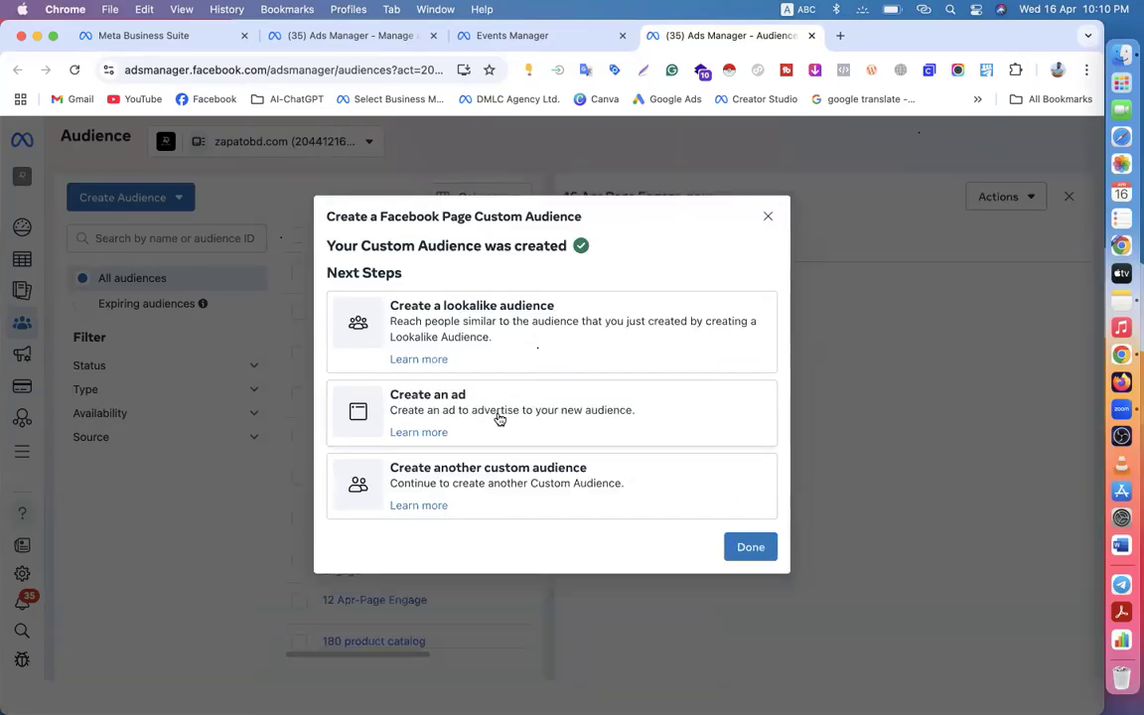
- Start a lookalike audience from 16 Apr Page Engage-new with Bangladesh as the audience location
click(542, 330)
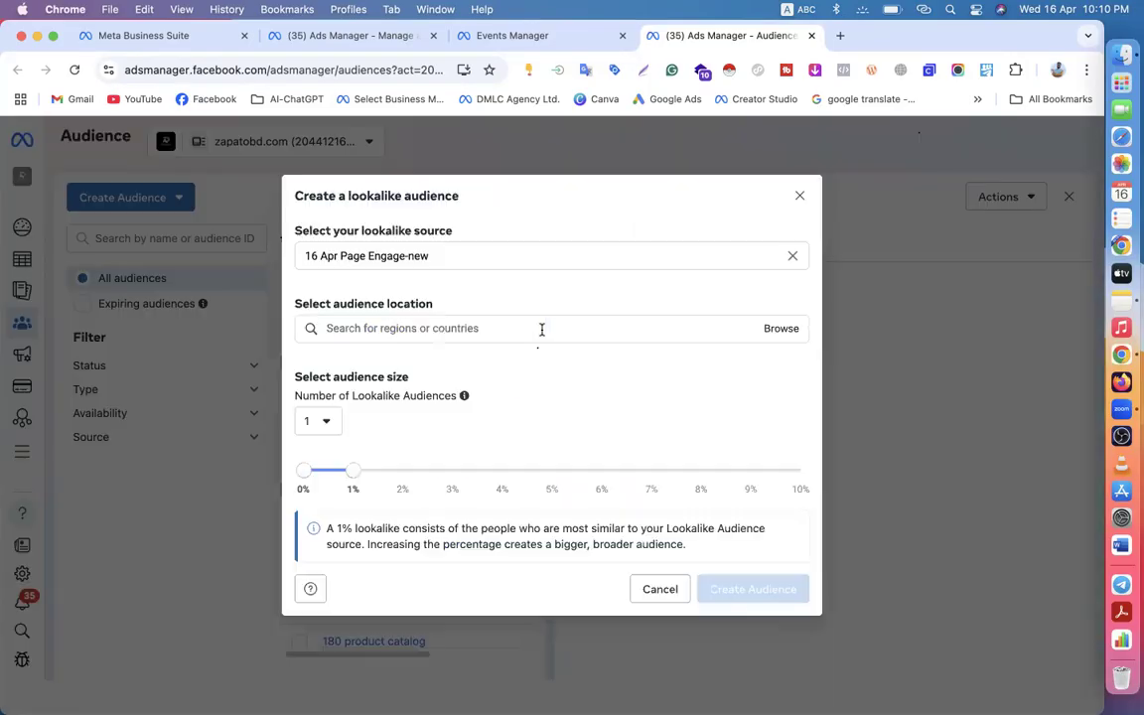
click(364, 328)
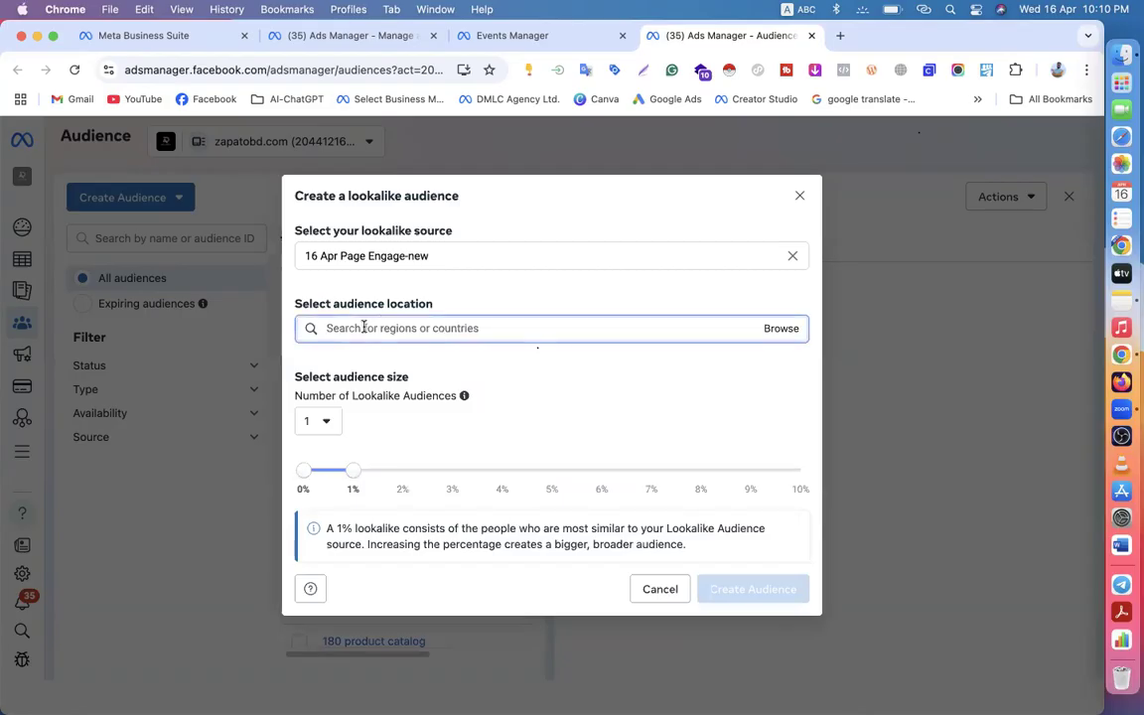
text(ban)
click(342, 361)
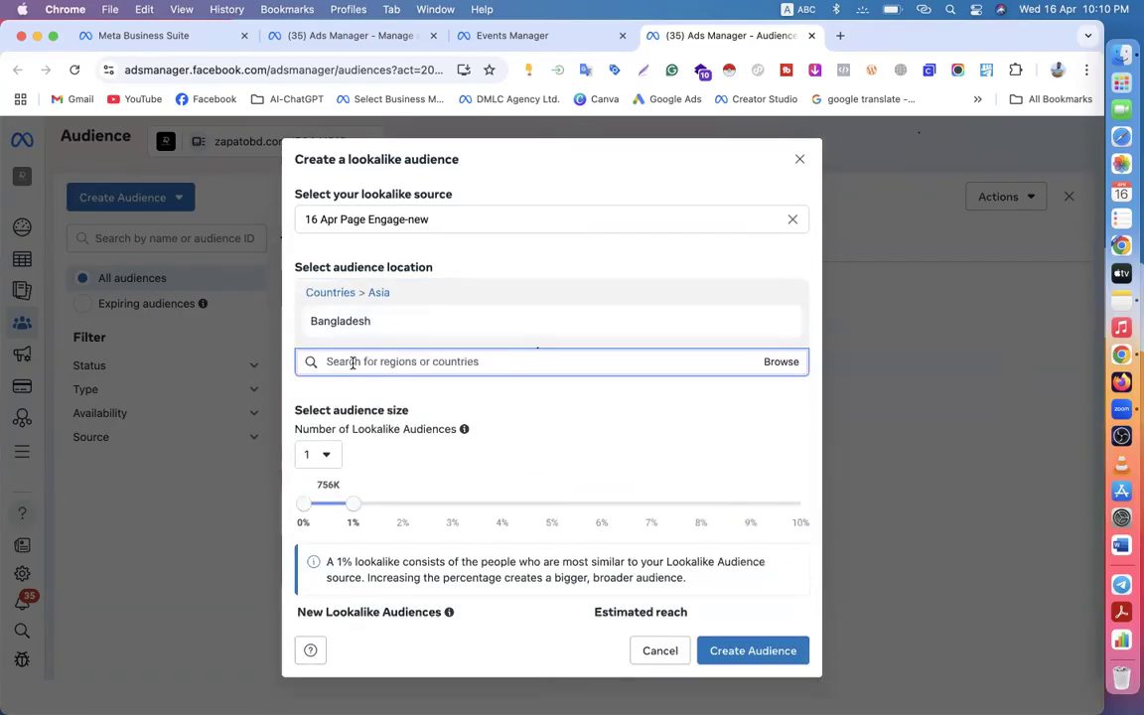
- Set the number of lookalike audiences to 5, covering 0% to 5%, and create them
scroll(319, 397, down, 1)
click(326, 439)
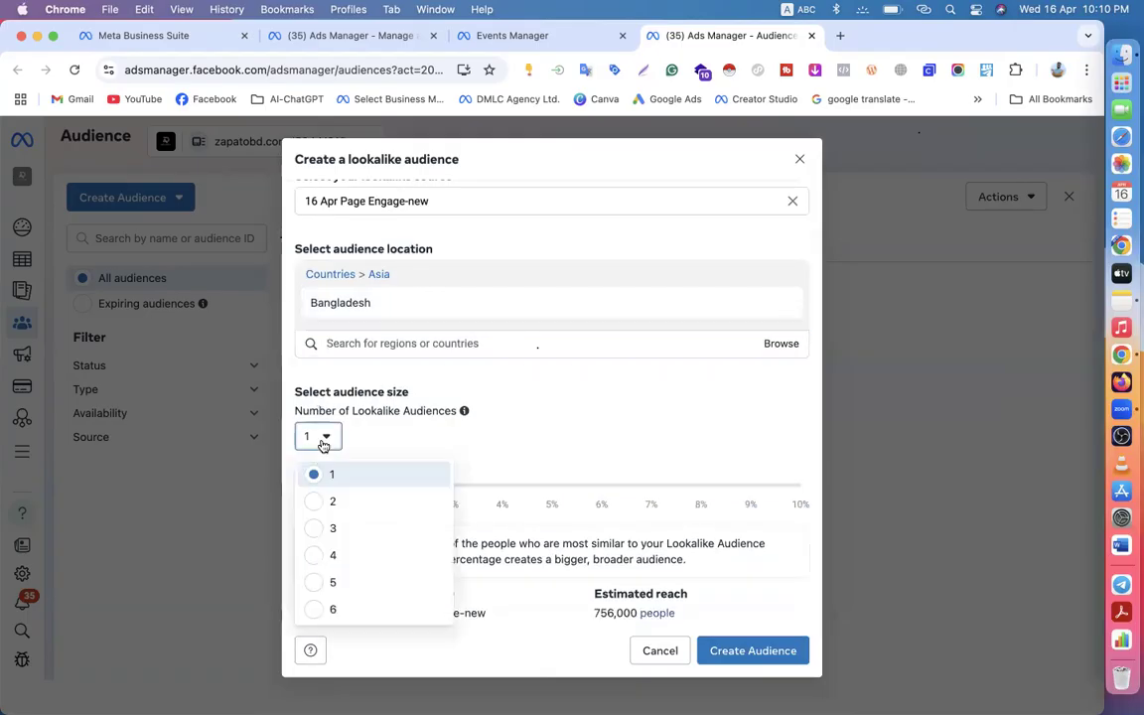
click(311, 502)
click(329, 440)
click(316, 528)
click(333, 438)
click(313, 555)
click(321, 442)
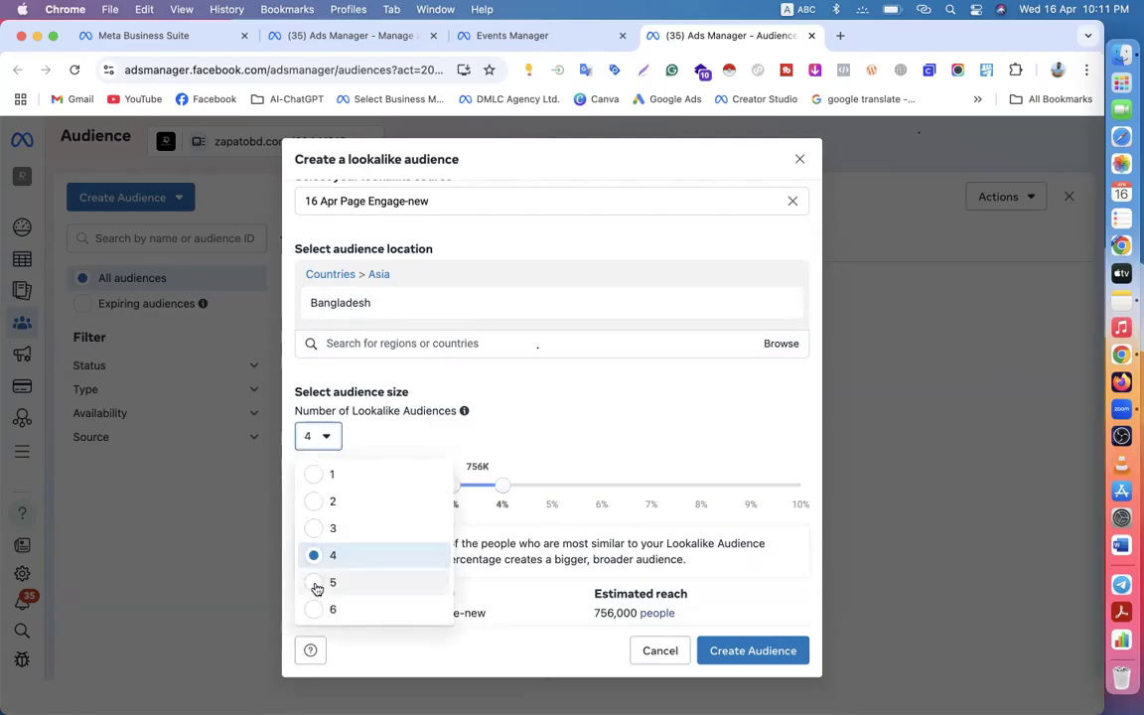
click(316, 583)
scroll(753, 562, down, 2)
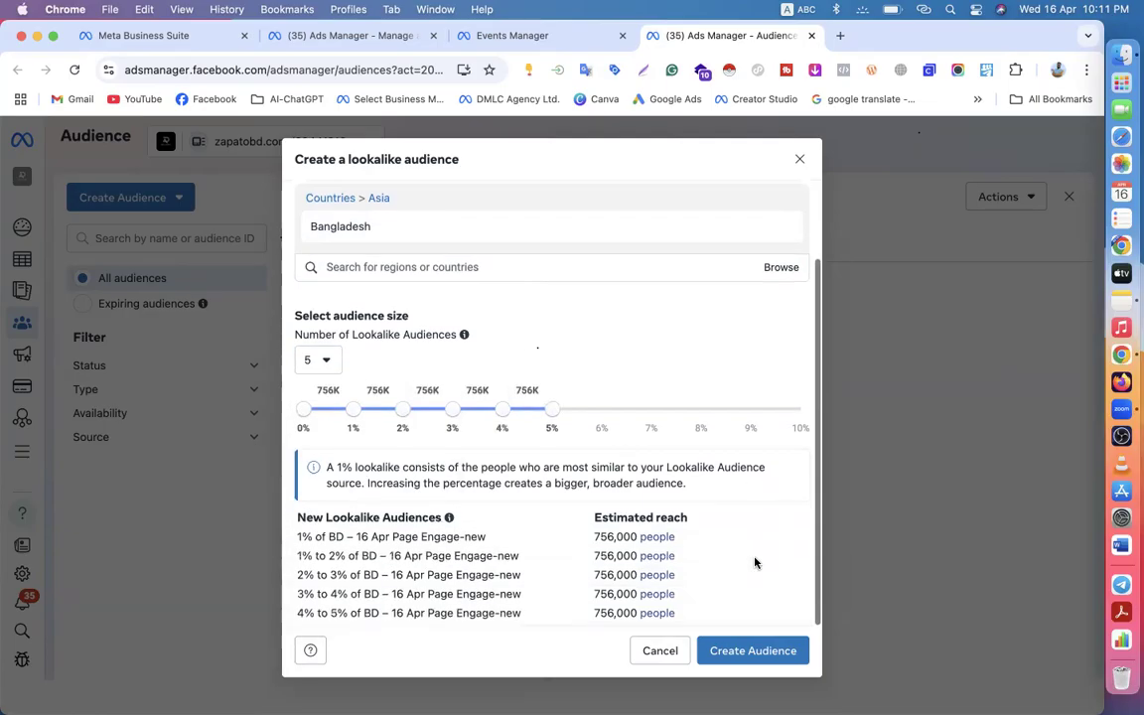
click(754, 651)
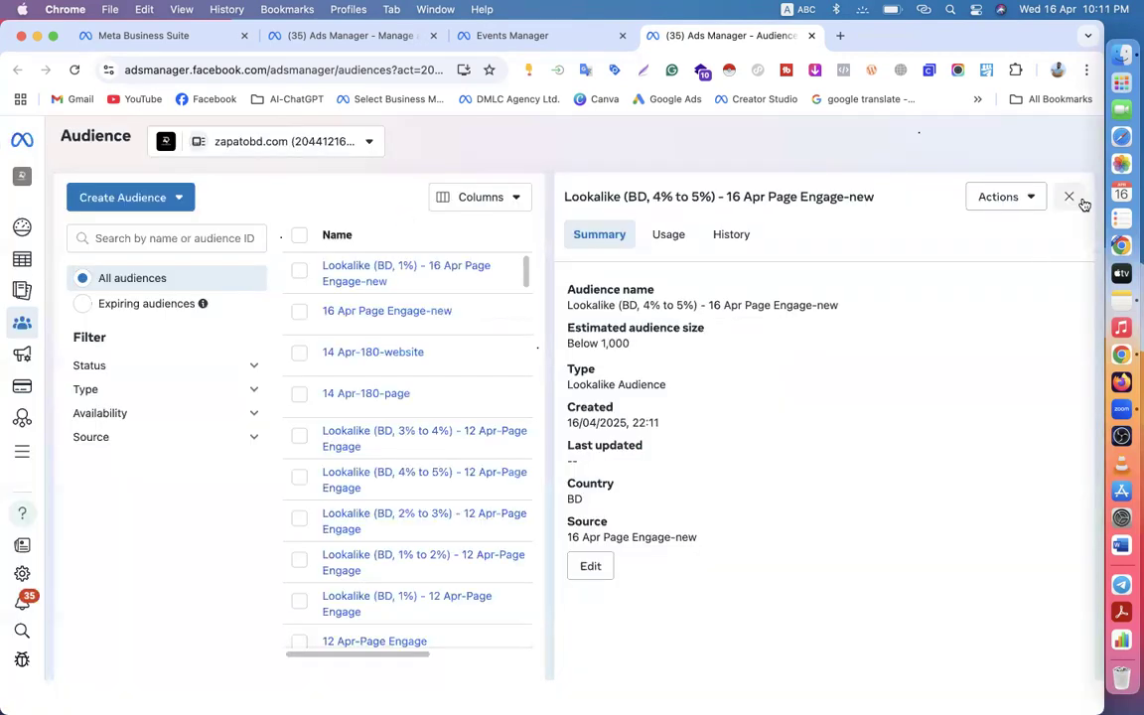
- Close the audience details and review the 16 Apr Page Engage-new lookalikes and their availability in the audience list
click(1070, 196)
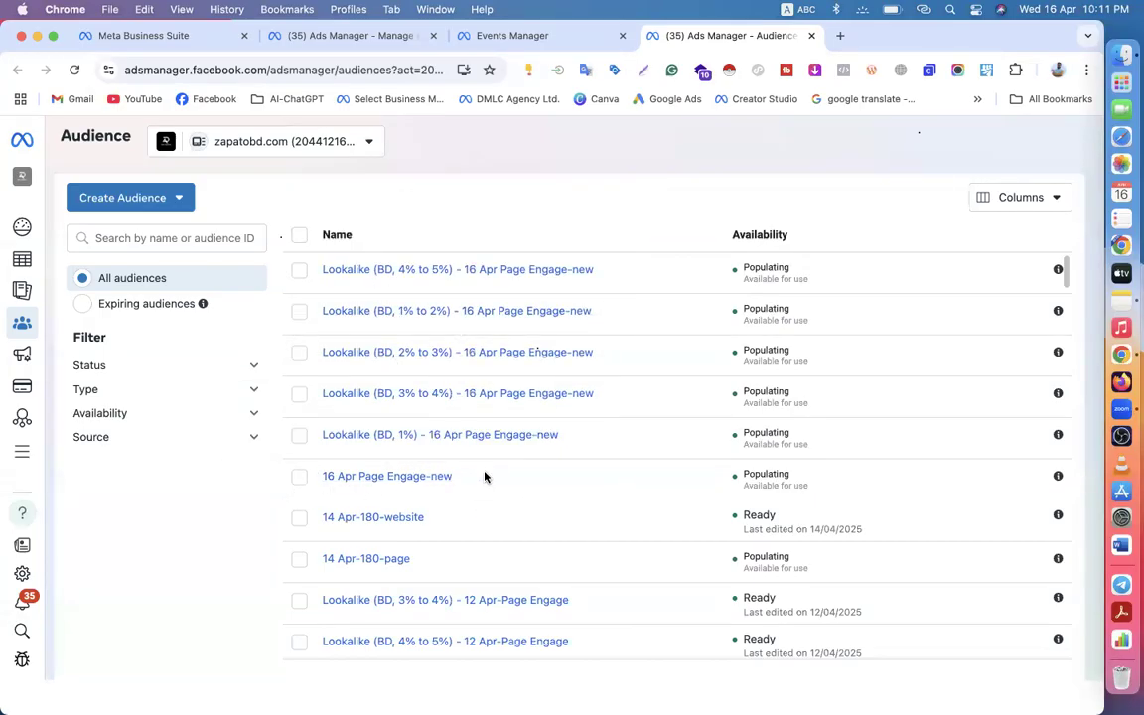
drag(580, 444, 410, 360)
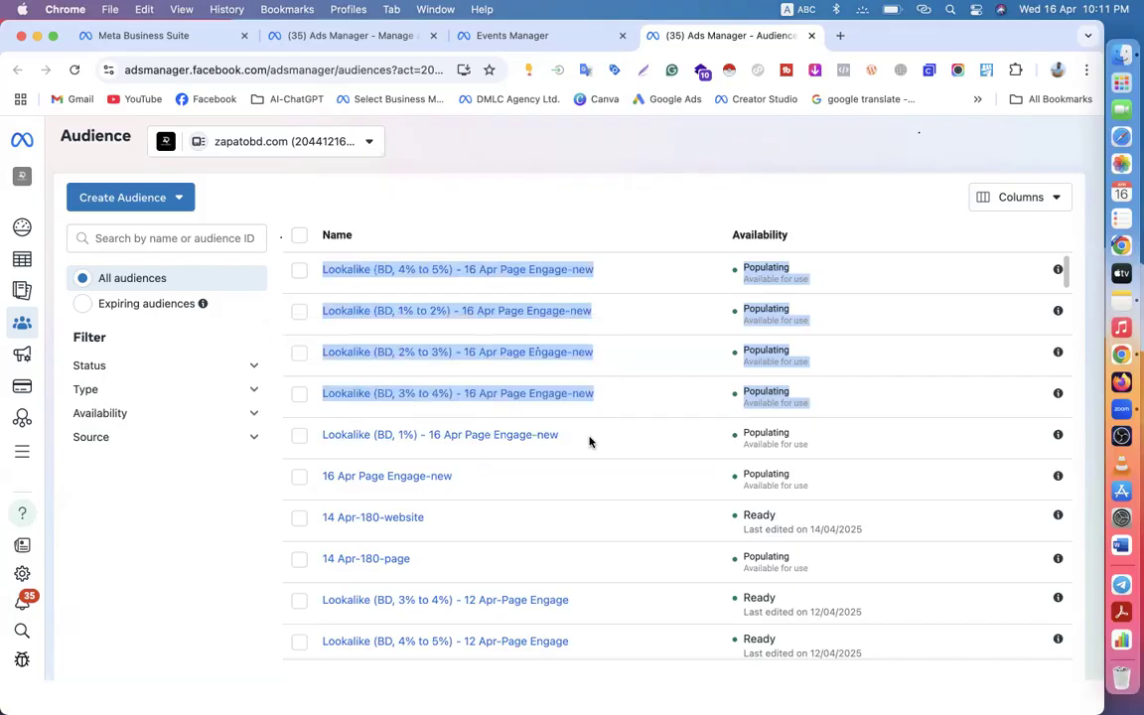
click(597, 172)
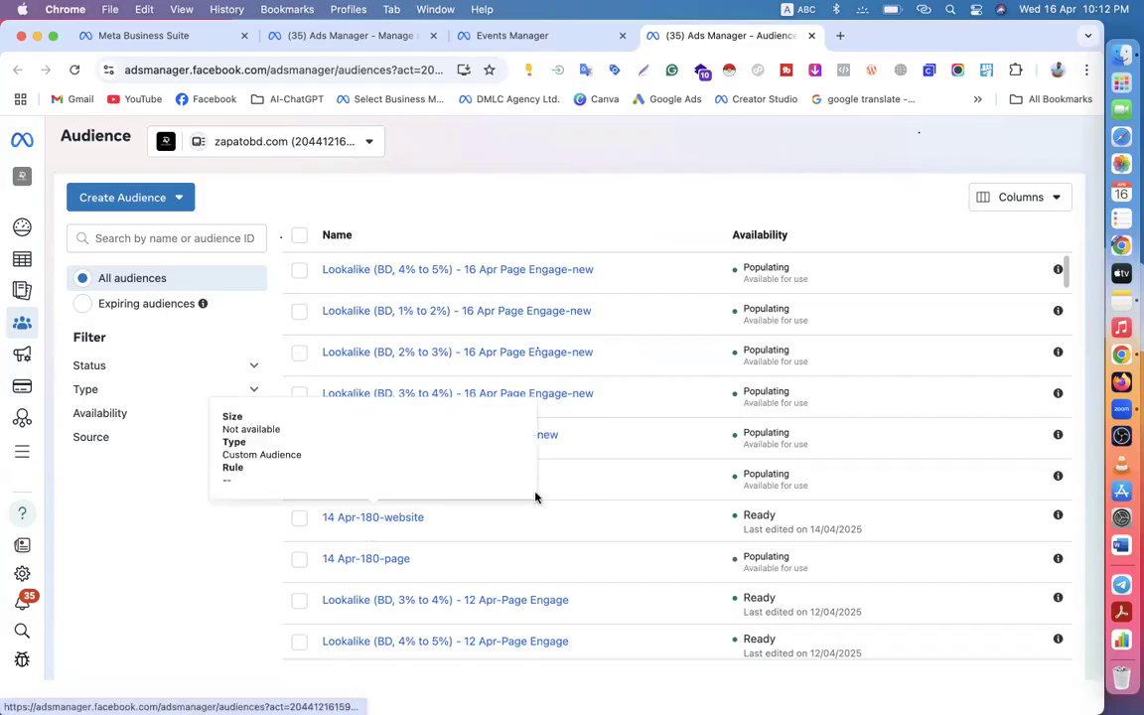
scroll(475, 545, up, 1)
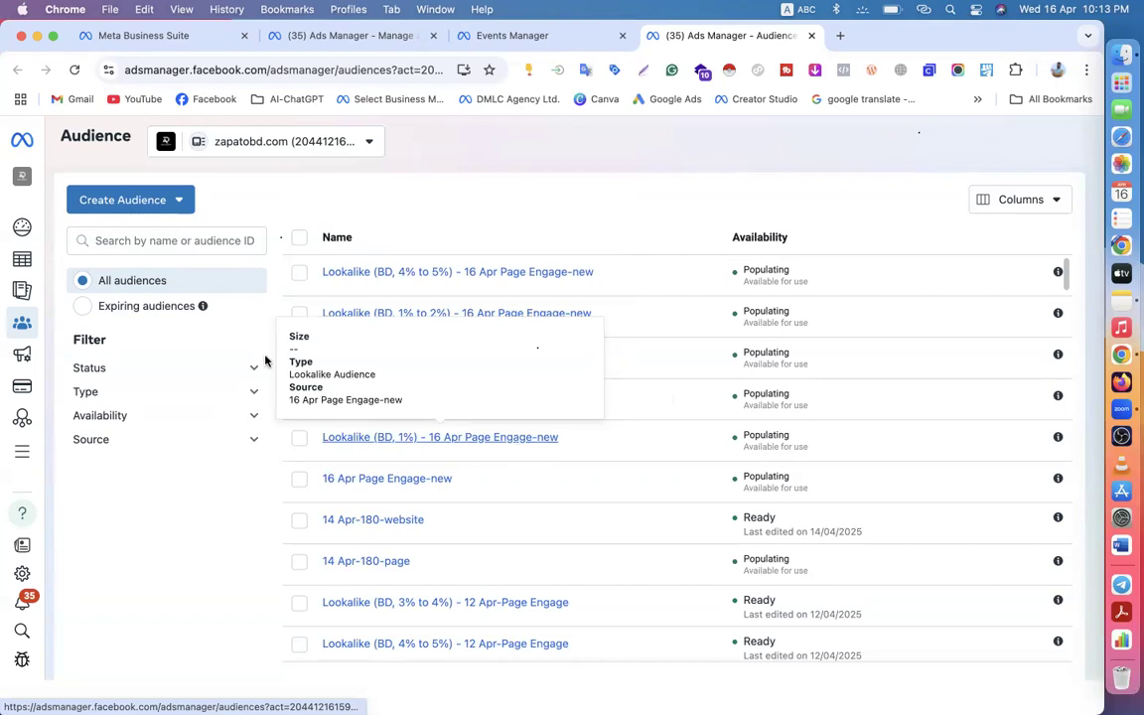
- Start another custom audience and bring up the choice of audience sources
click(173, 202)
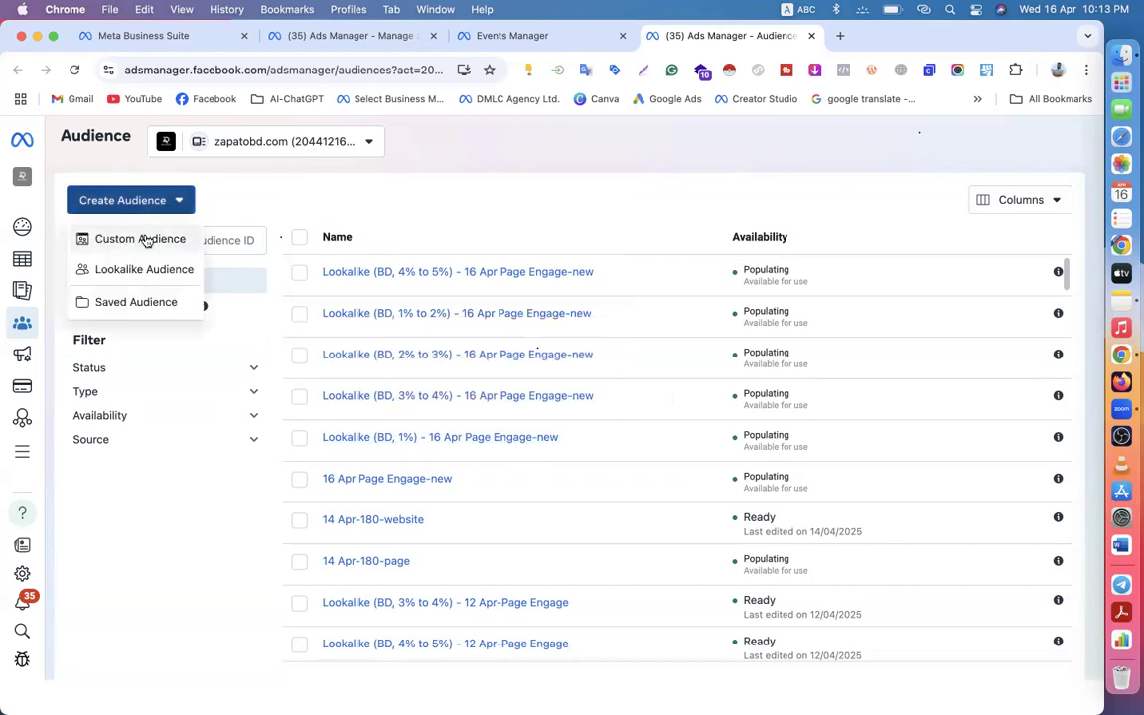
click(288, 190)
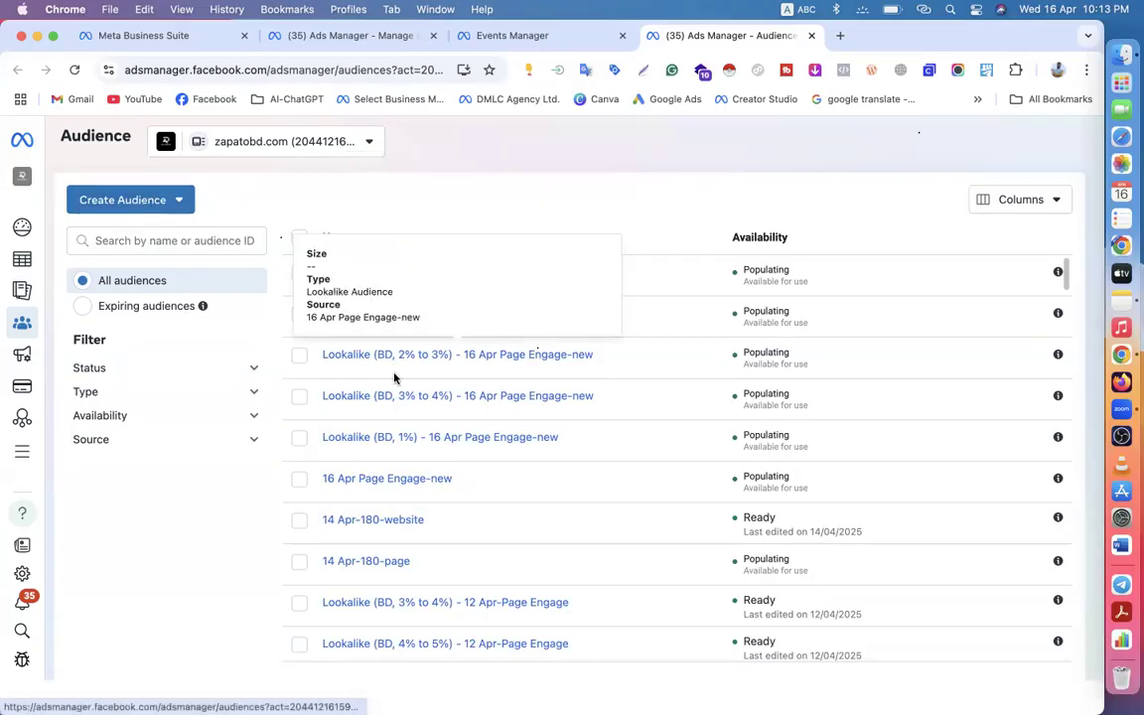
click(109, 200)
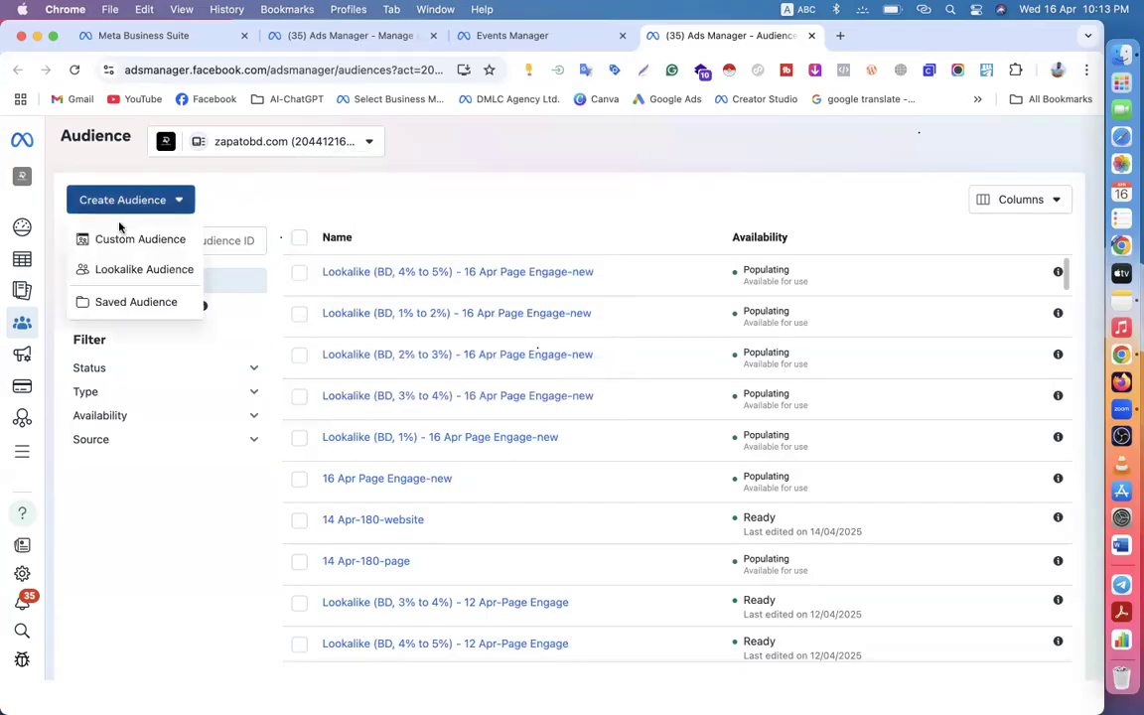
click(129, 238)
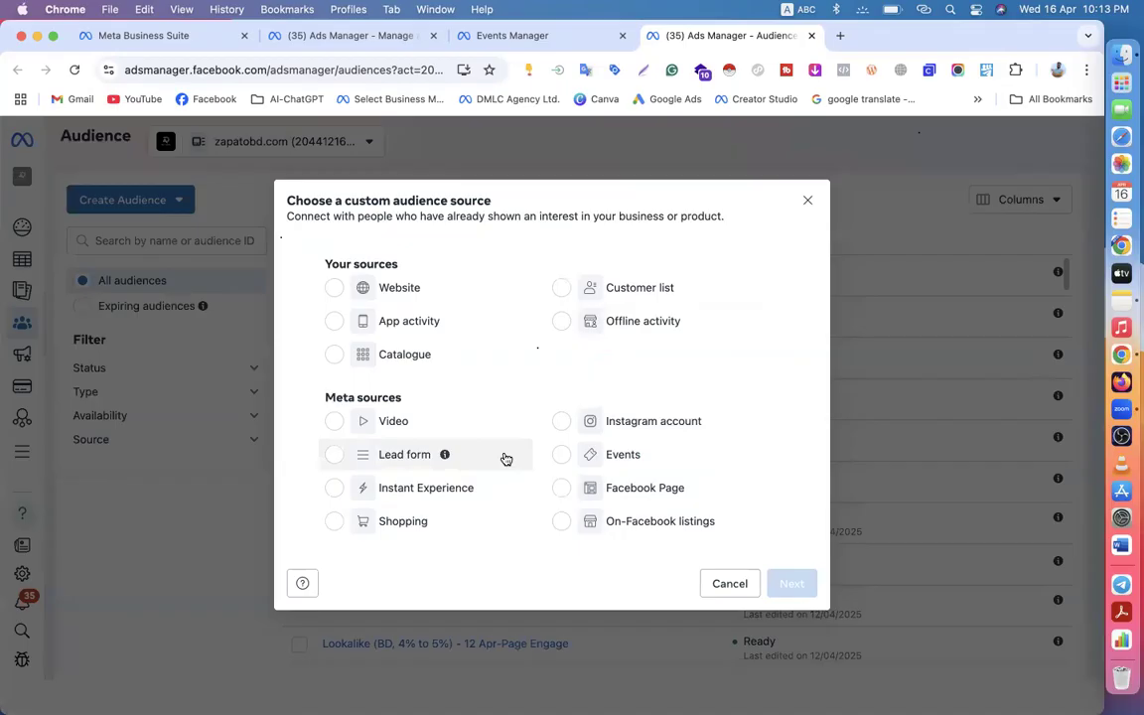
click(620, 491)
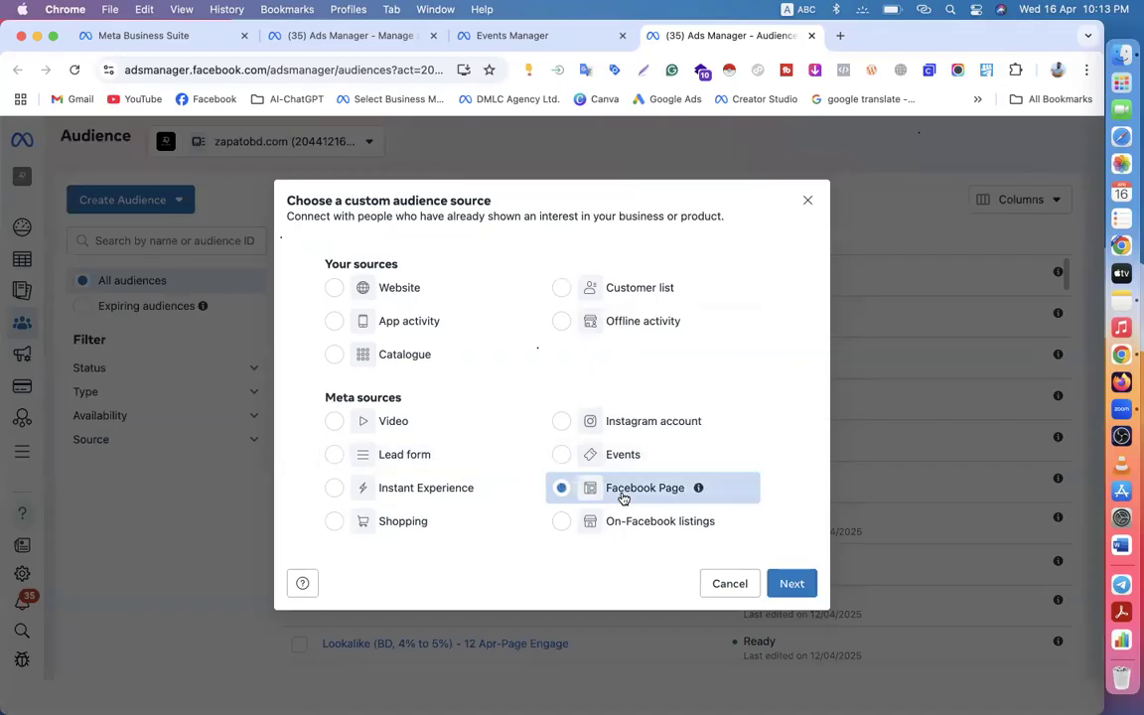
click(791, 585)
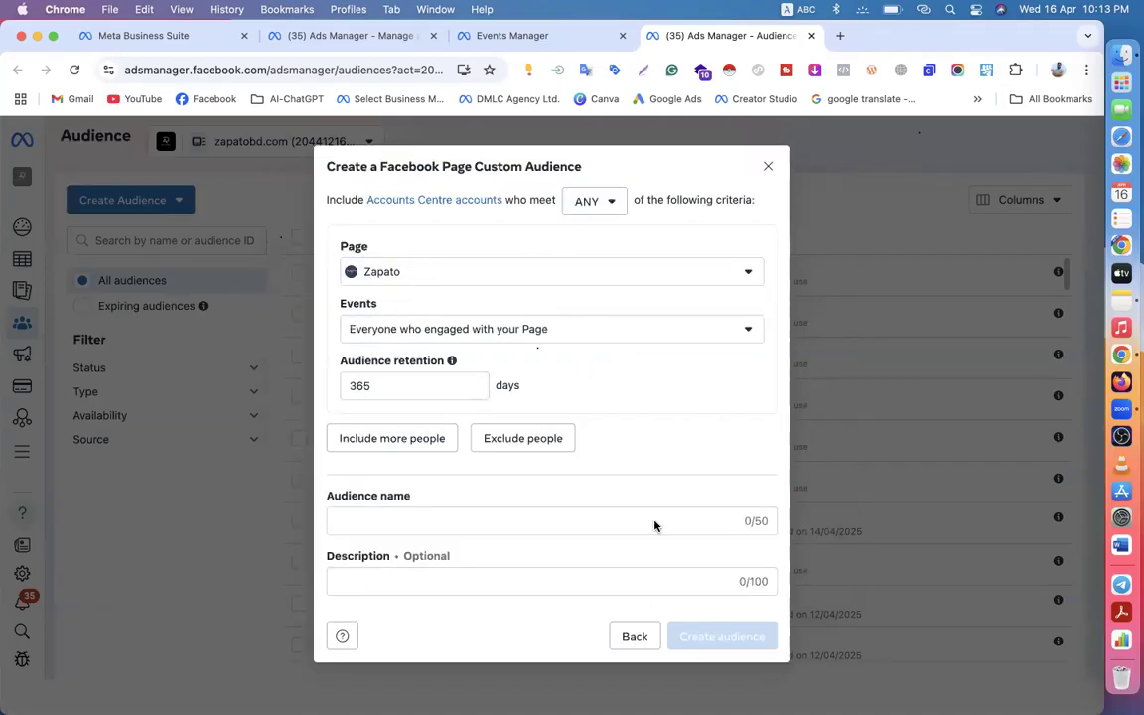
click(634, 636)
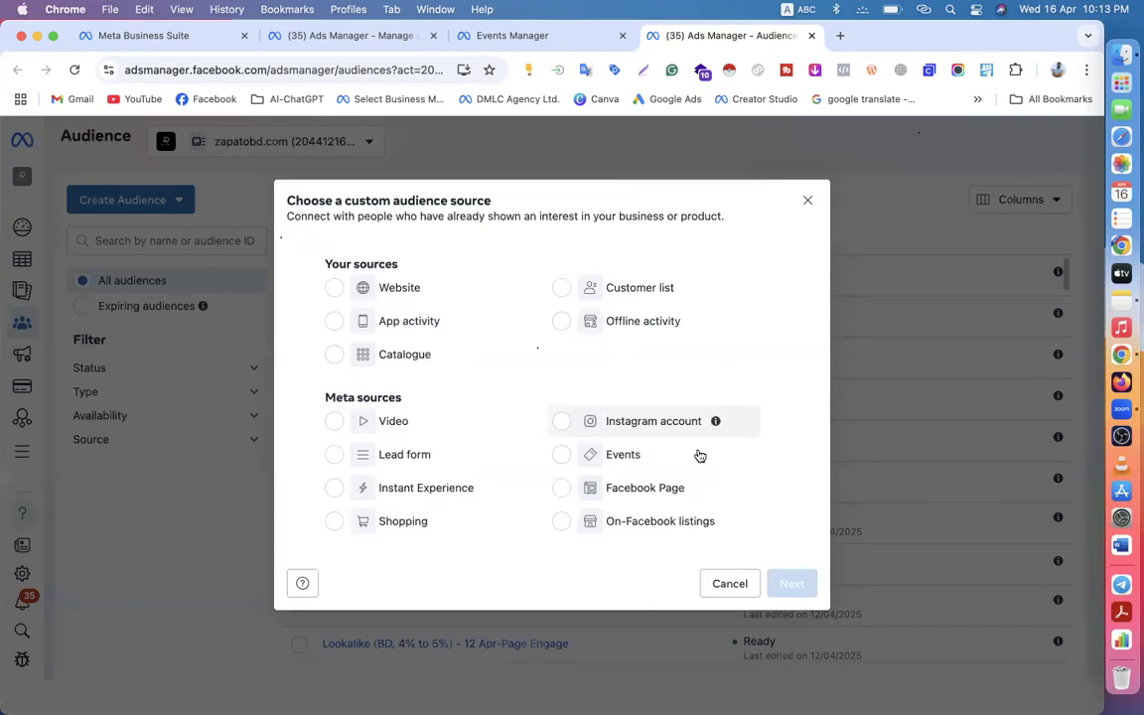
- Choose Video as the source and set the engagement to people who have viewed at least 3 seconds of your video
click(396, 427)
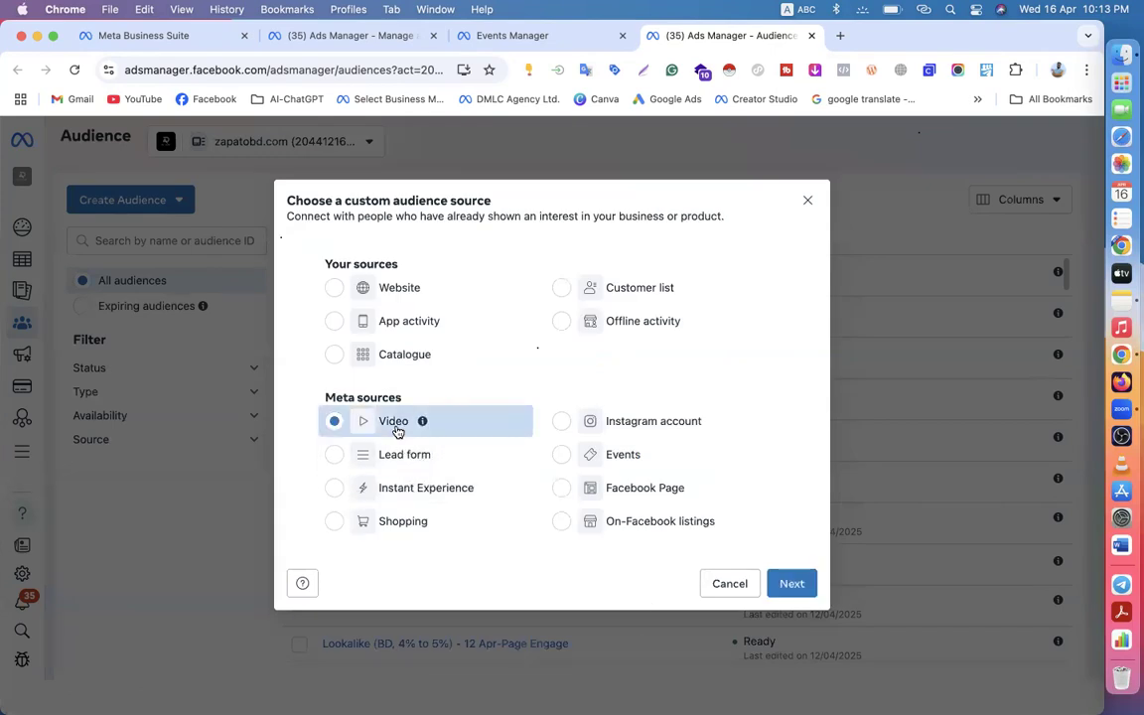
click(790, 585)
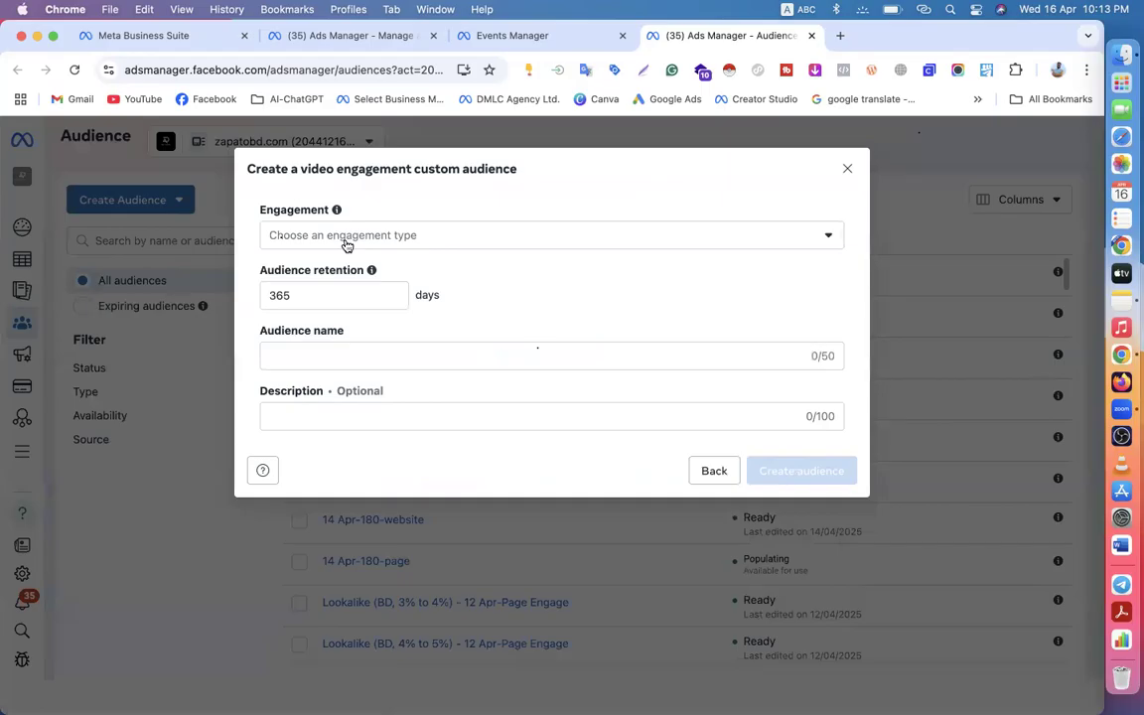
click(344, 239)
click(477, 278)
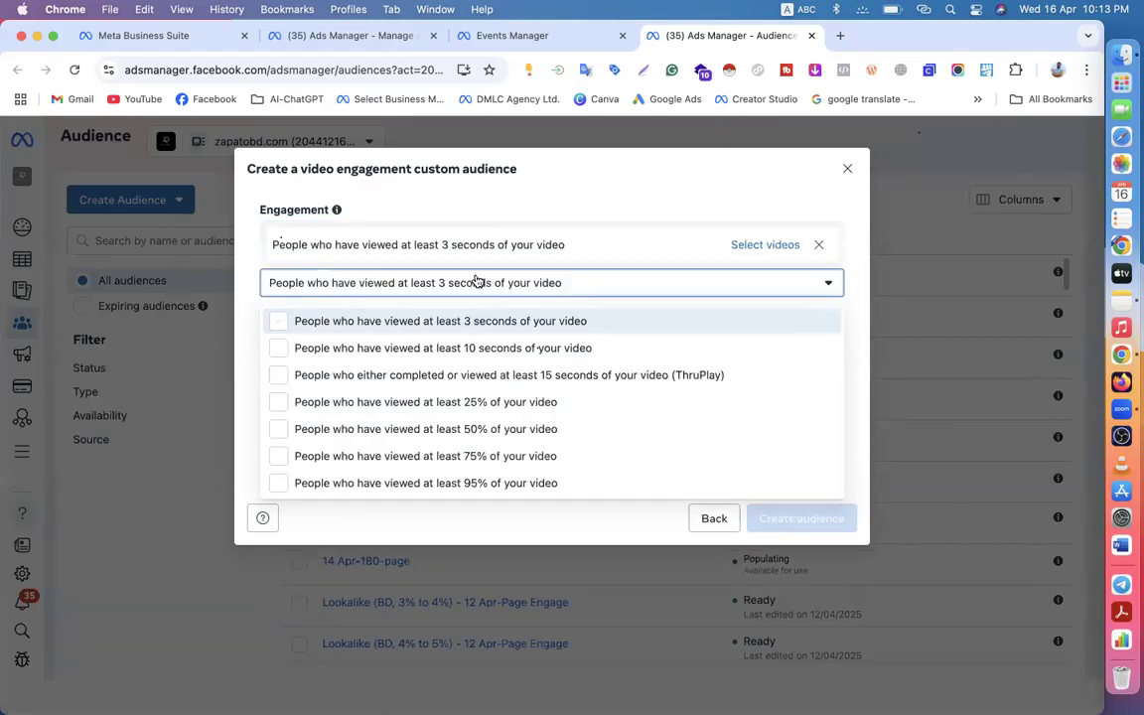
- Open the video selection for the 3-second engagement and list the videos of the Zapato Facebook Page
click(766, 245)
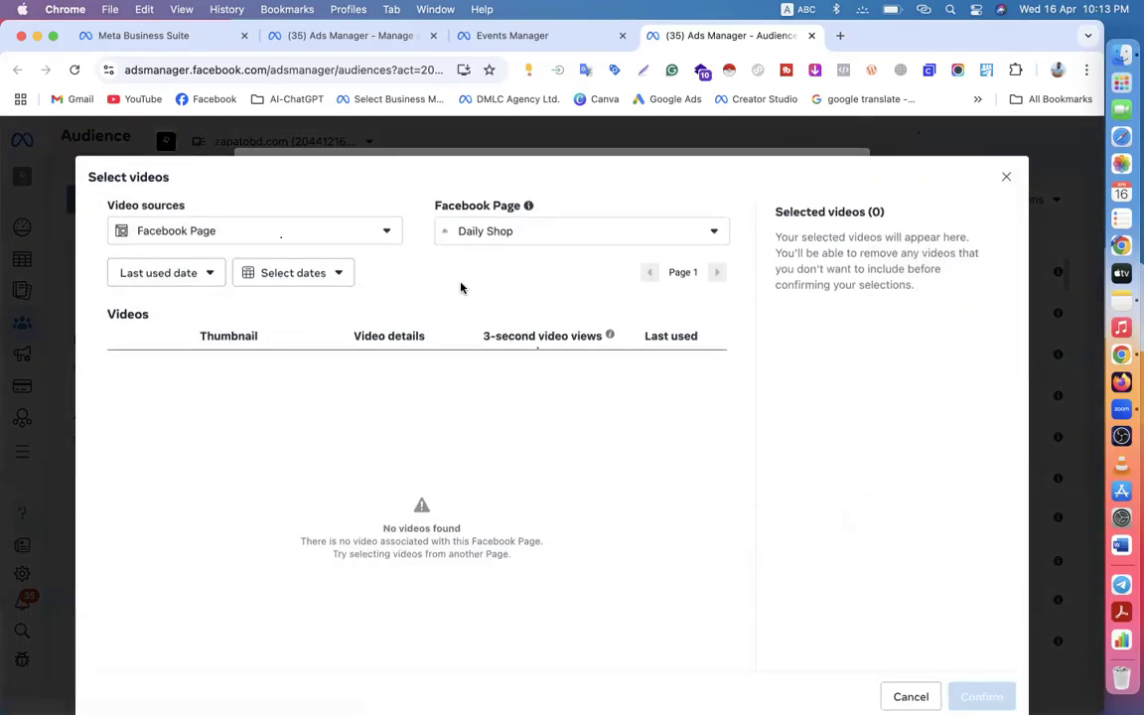
click(505, 229)
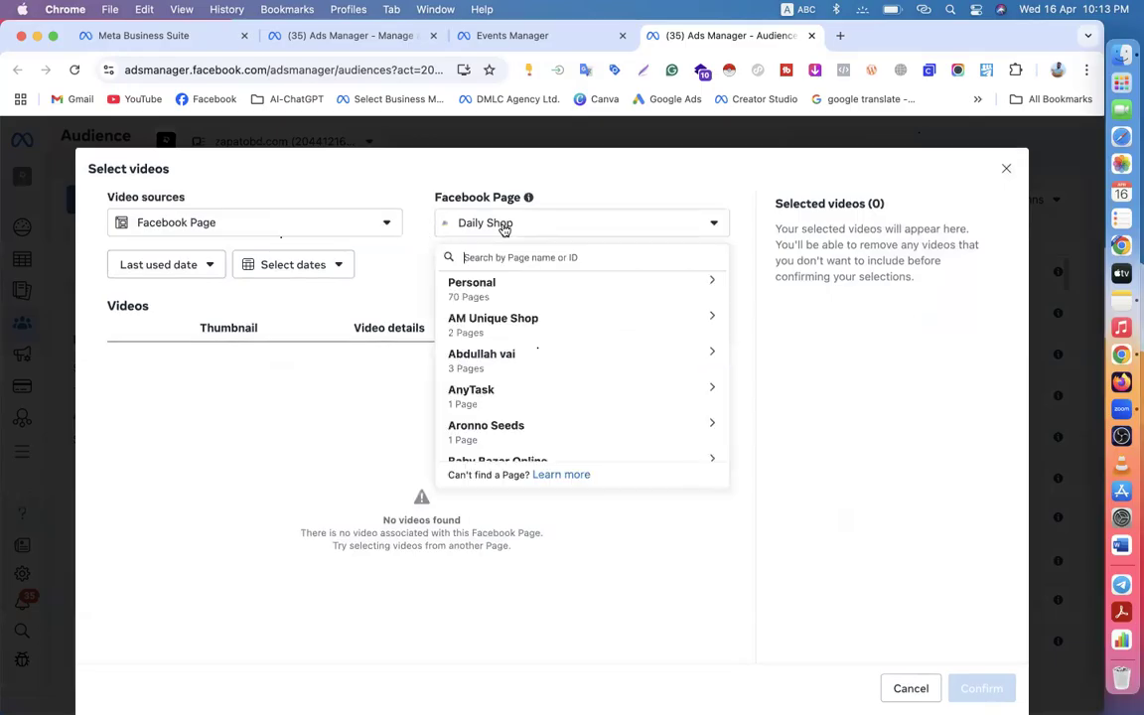
text(za)
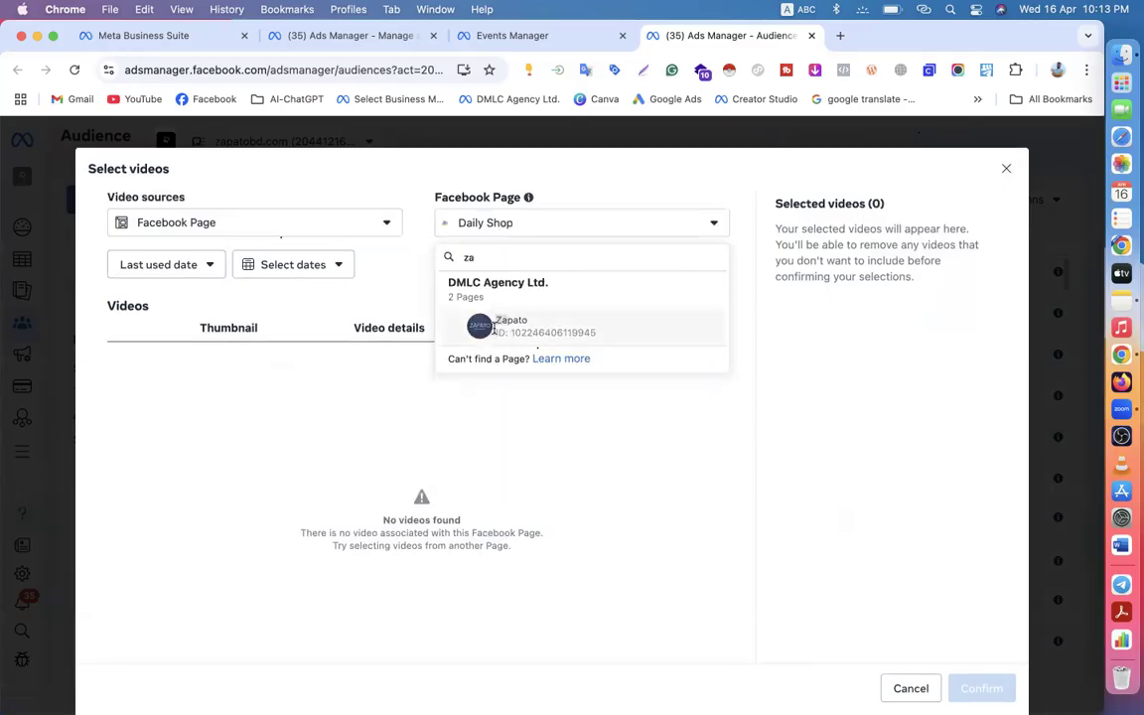
click(476, 322)
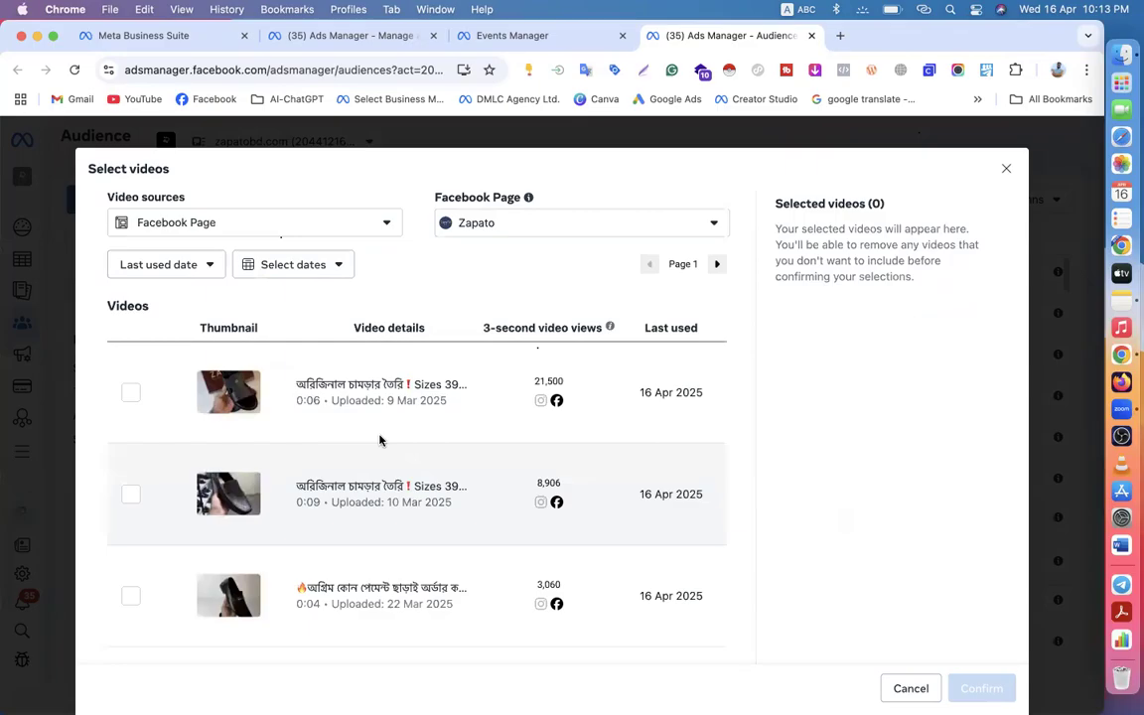
- Select all six videos listed on the first page of the Zapato page's video selection
click(131, 392)
click(131, 492)
scroll(153, 429, down, 3)
click(132, 459)
click(138, 560)
scroll(140, 562, down, 3)
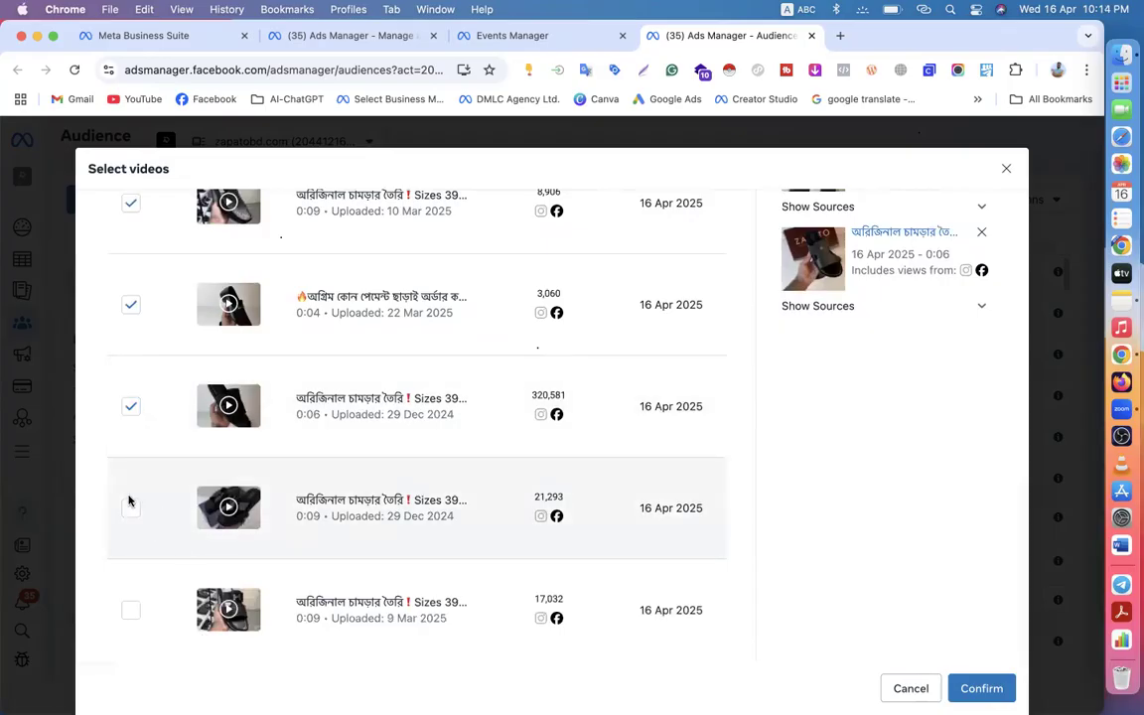
click(129, 503)
click(132, 607)
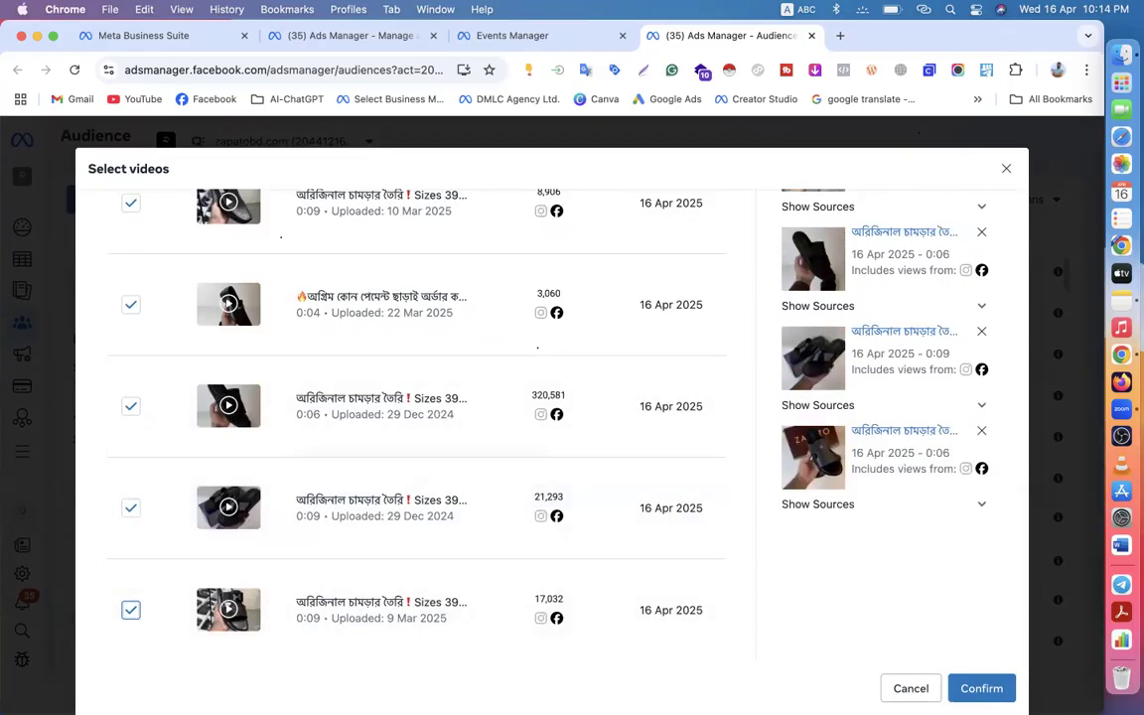
scroll(605, 481, up, 10)
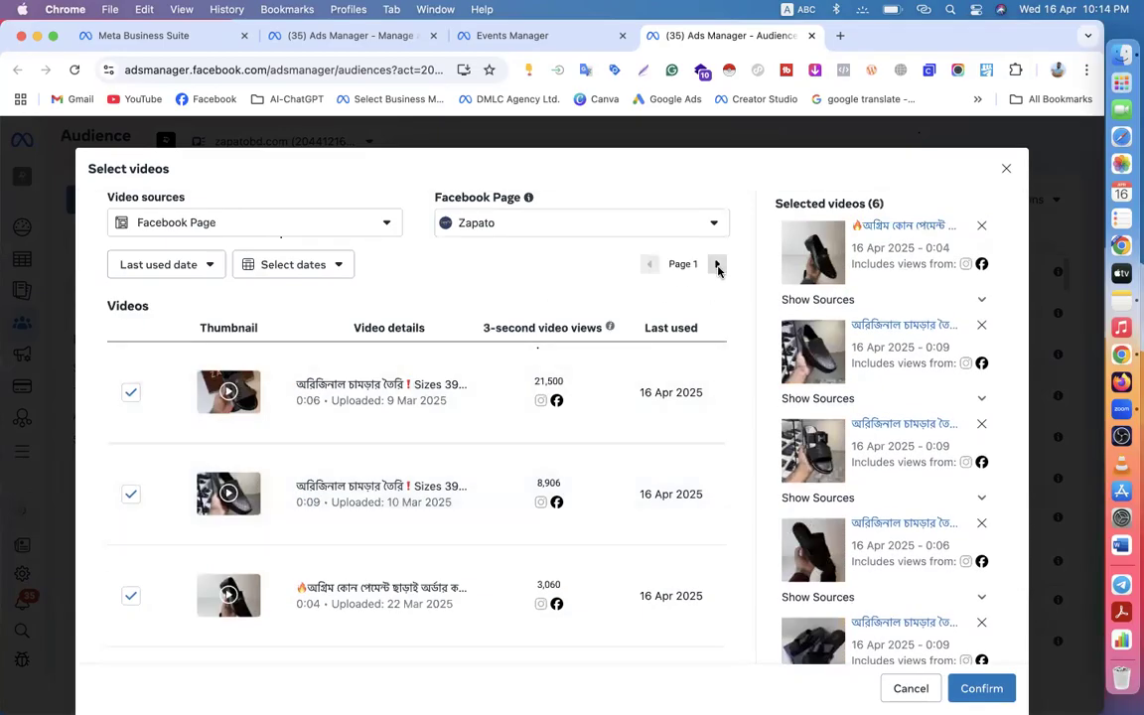
- Add the second page's two WhatsApp videos and the 0:09 video uploaded 1 Feb 2025, leaving the untitled zero-view videos unselected
click(717, 264)
click(132, 394)
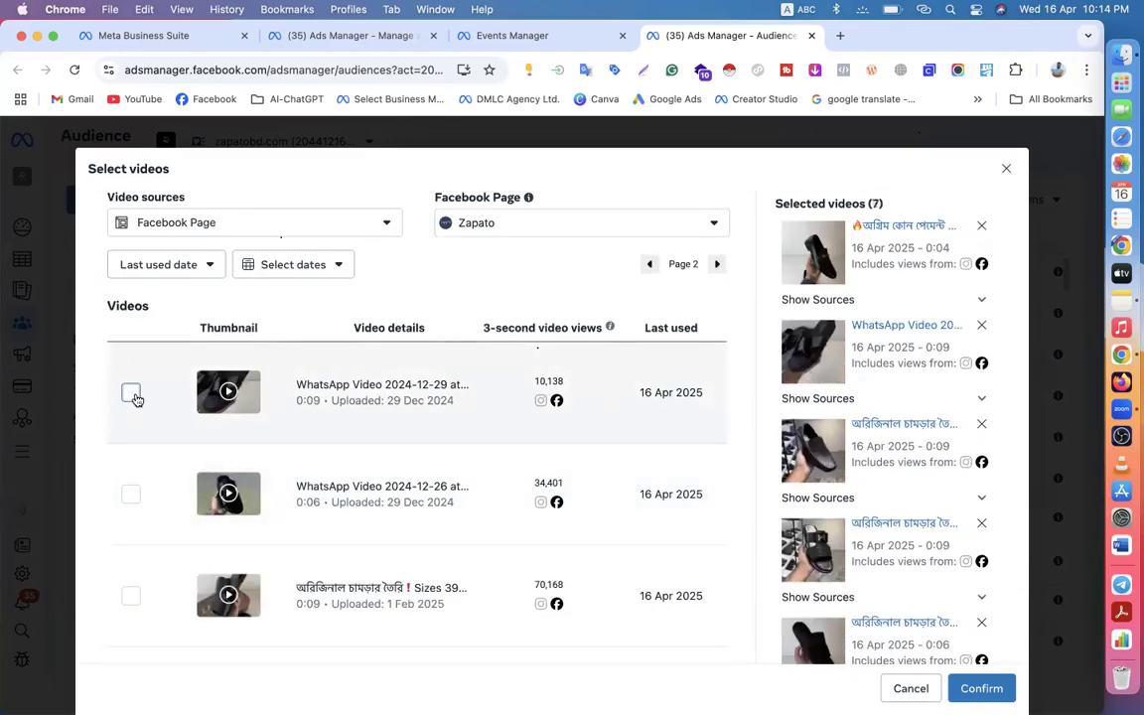
click(131, 502)
scroll(139, 487, down, 3)
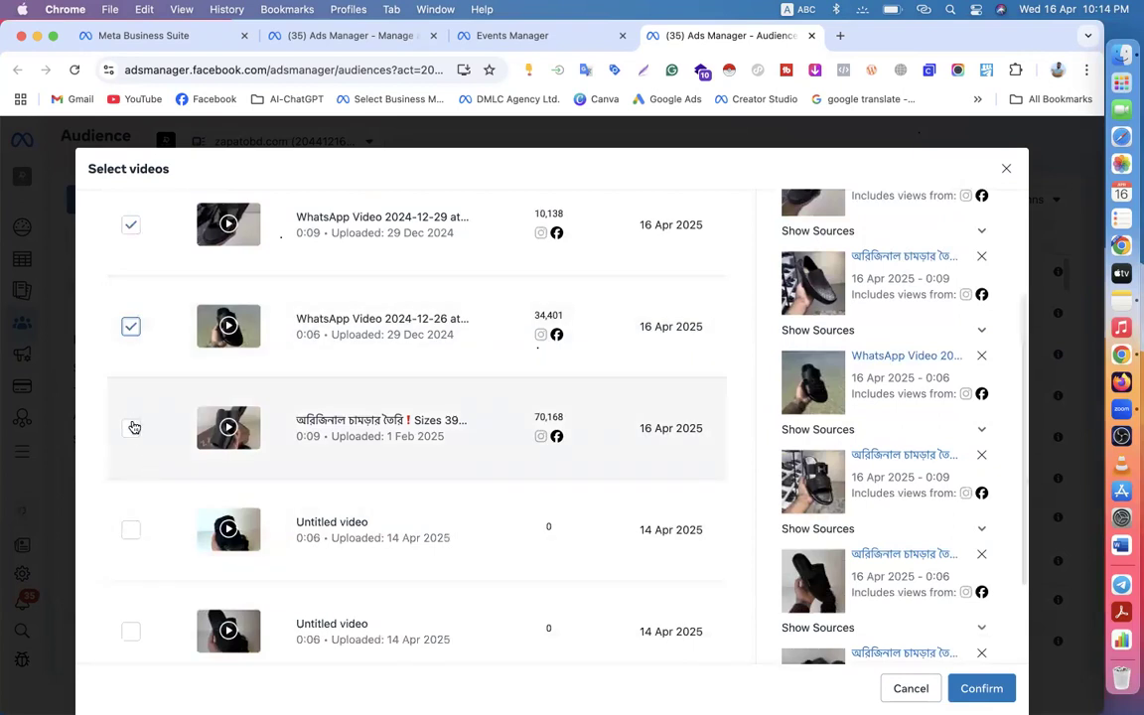
click(131, 428)
click(134, 532)
scroll(130, 531, down, 2)
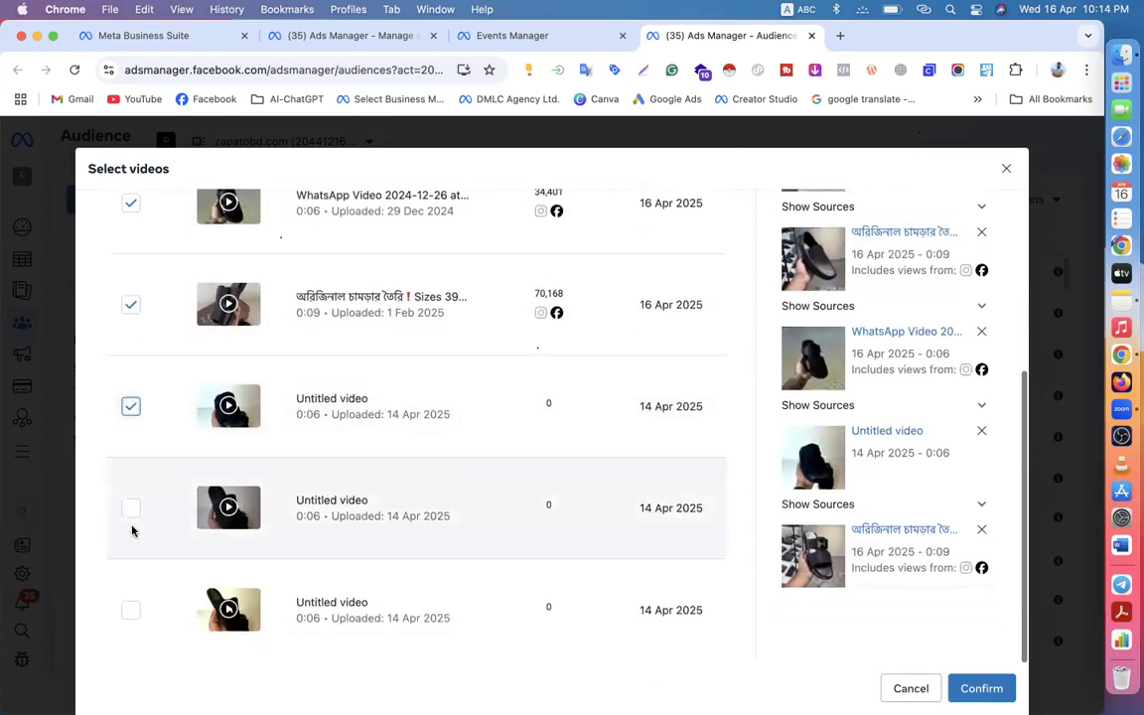
scroll(735, 377, up, 5)
scroll(557, 460, down, 3)
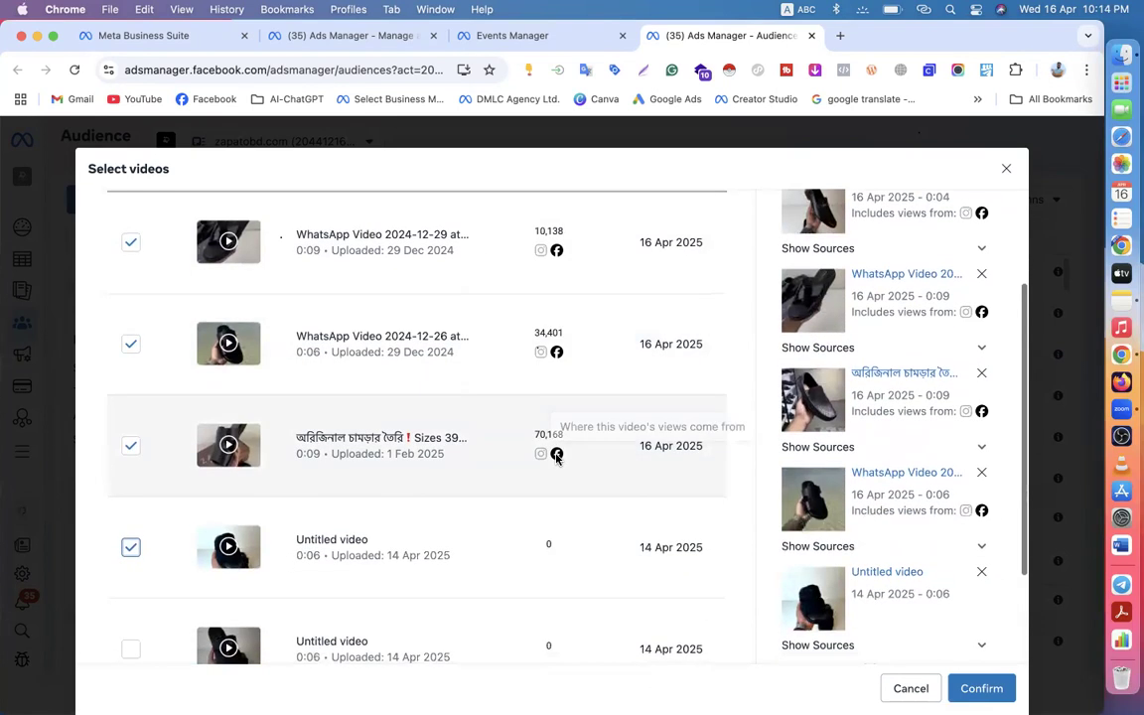
click(132, 549)
scroll(595, 397, up, 3)
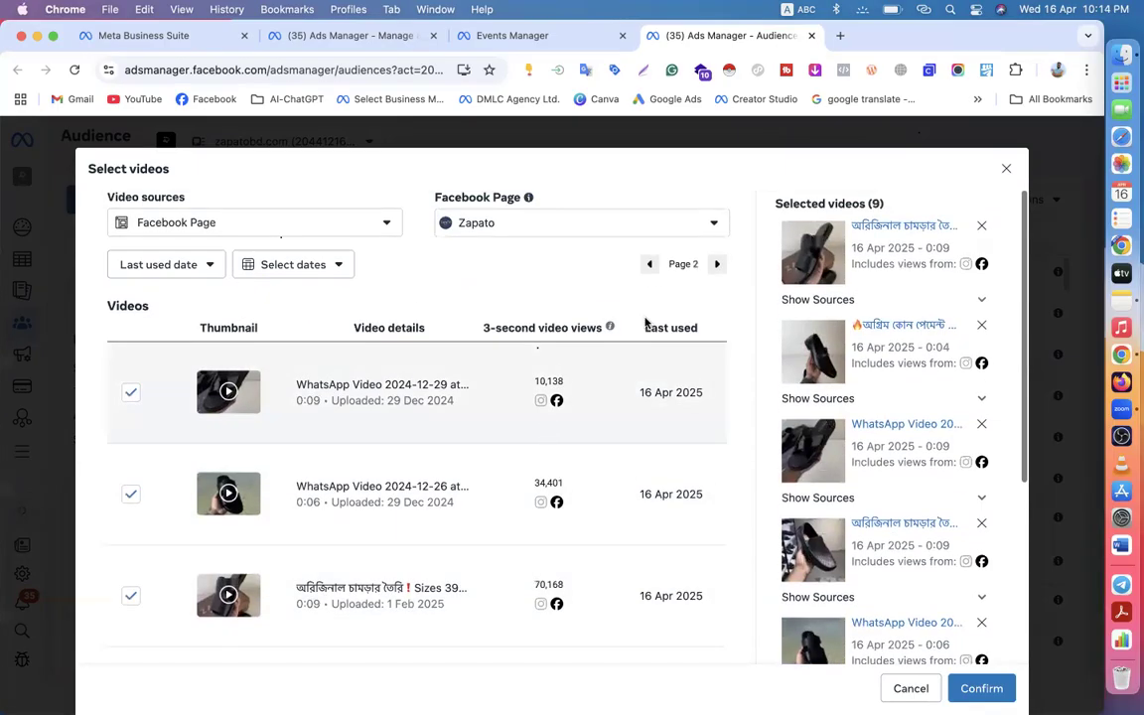
- From the further pages, add the viewed 0:15 video of 11 Apr 2025 and the 0:10 video of 29 Dec 2024, and confirm the selection
click(716, 264)
scroll(414, 398, down, 5)
scroll(414, 398, up, 5)
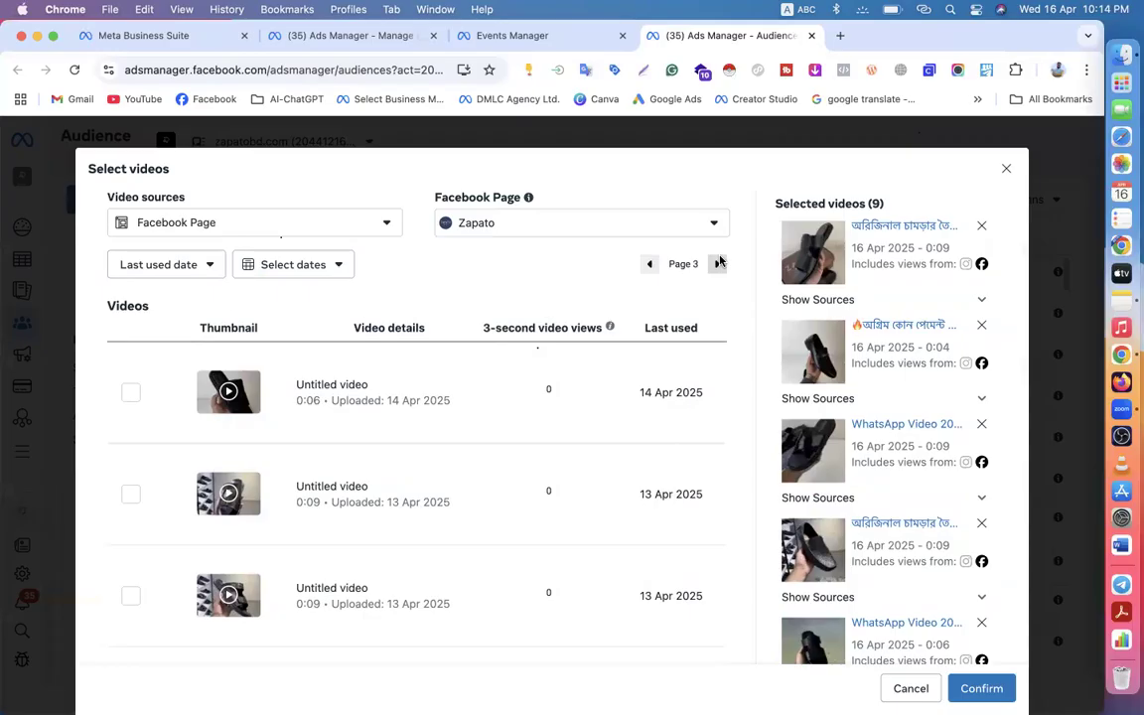
click(716, 264)
click(717, 263)
scroll(536, 497, down, 6)
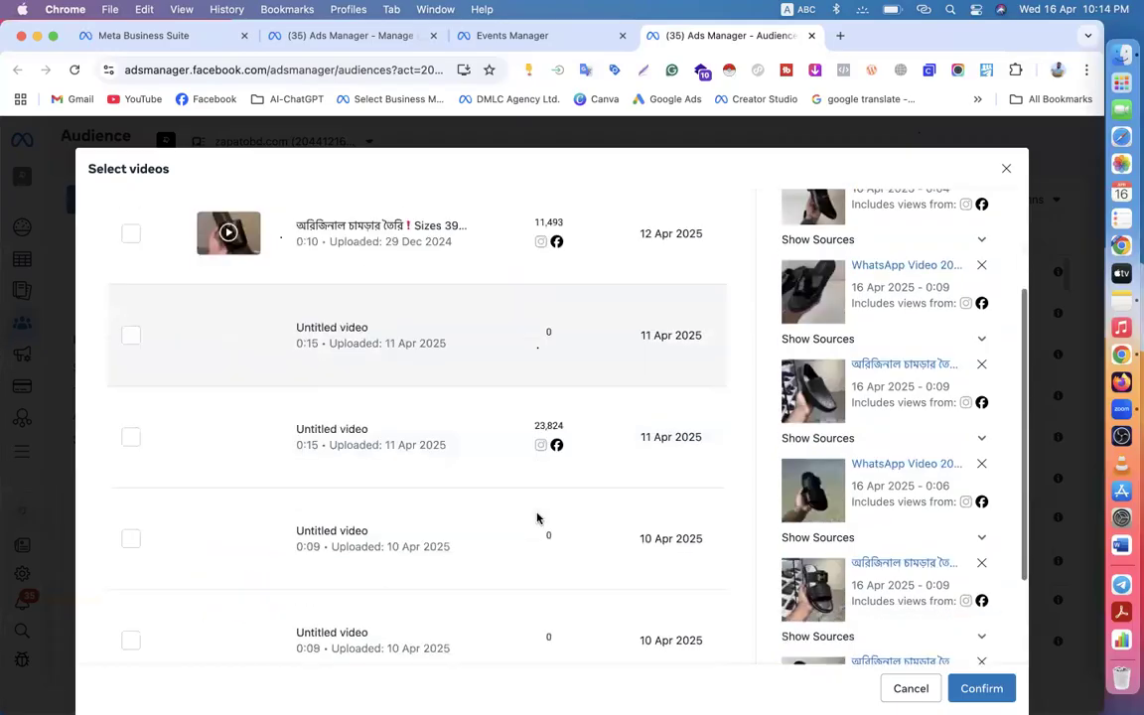
click(131, 304)
scroll(136, 305, up, 3)
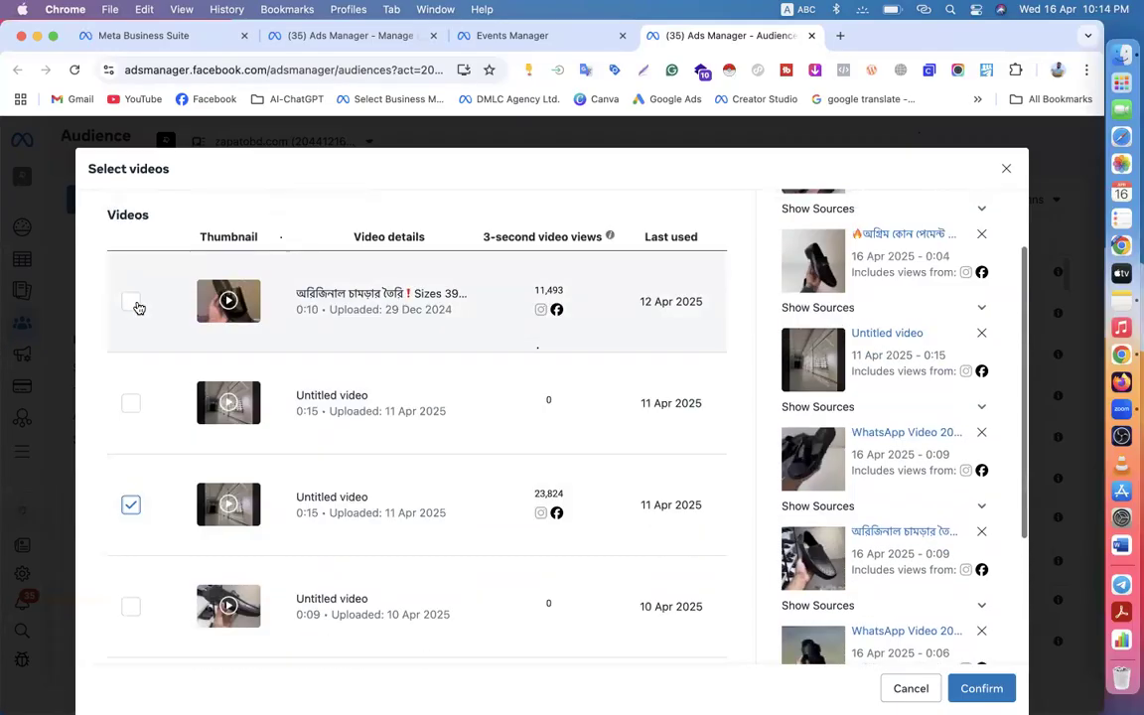
scroll(133, 299, down, 3)
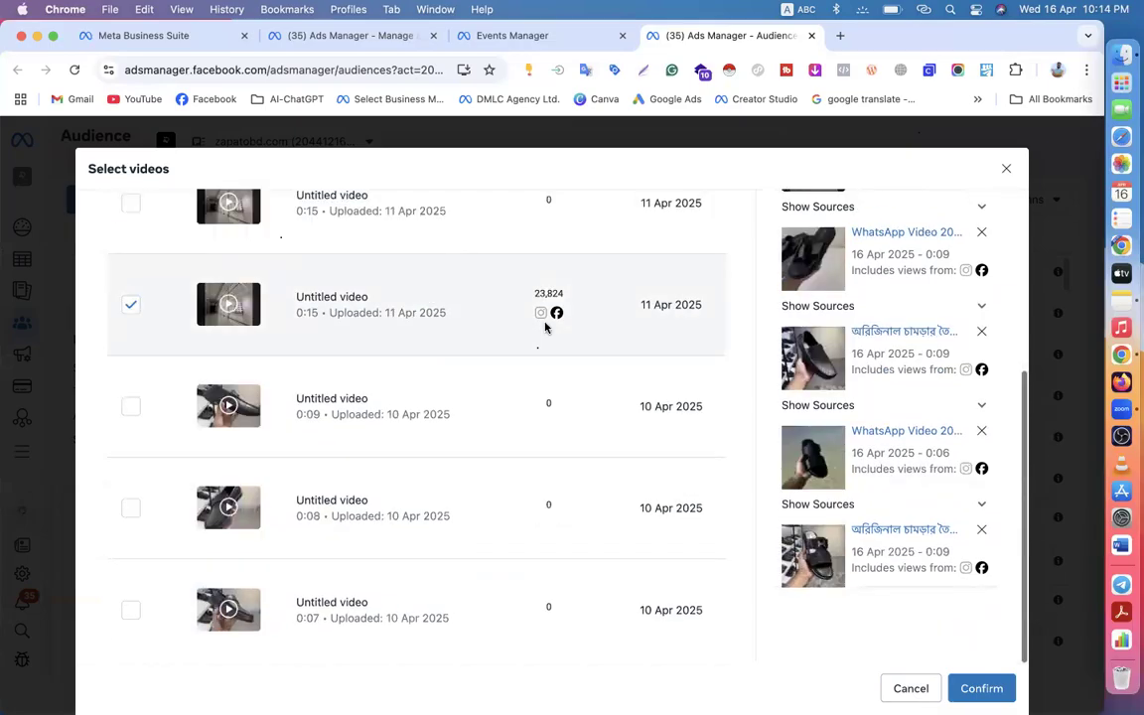
click(979, 685)
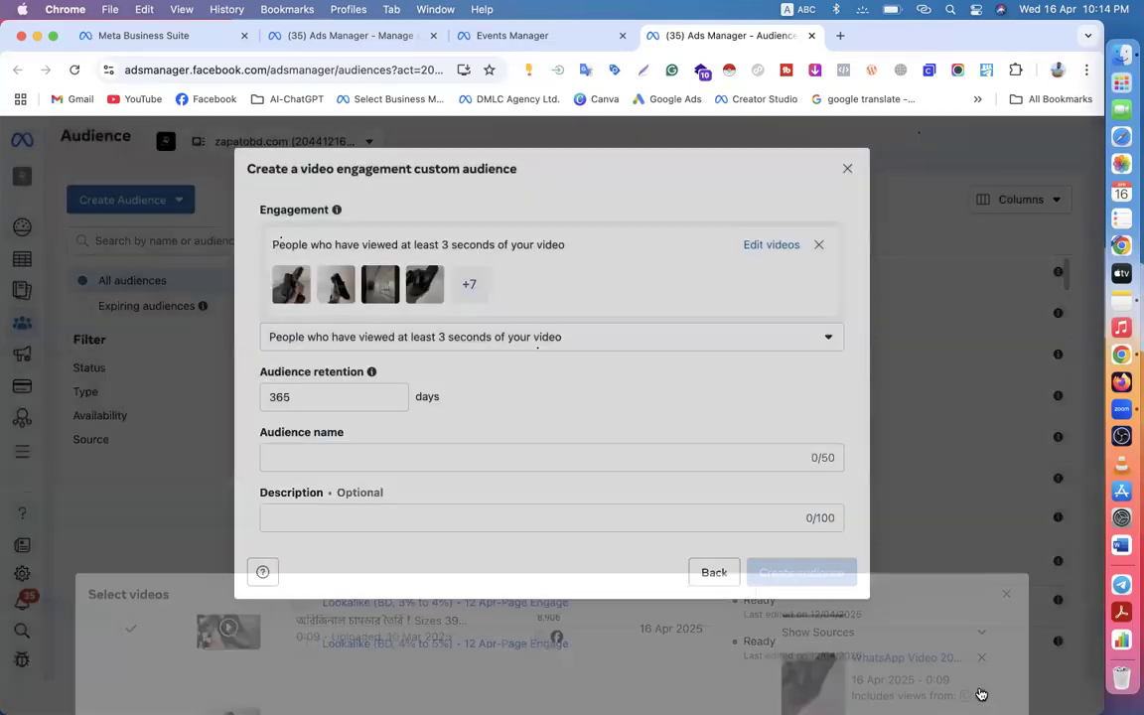
- Name the video engagement audience "Video view-16 Apr-page", create it and return to the audience list
click(303, 459)
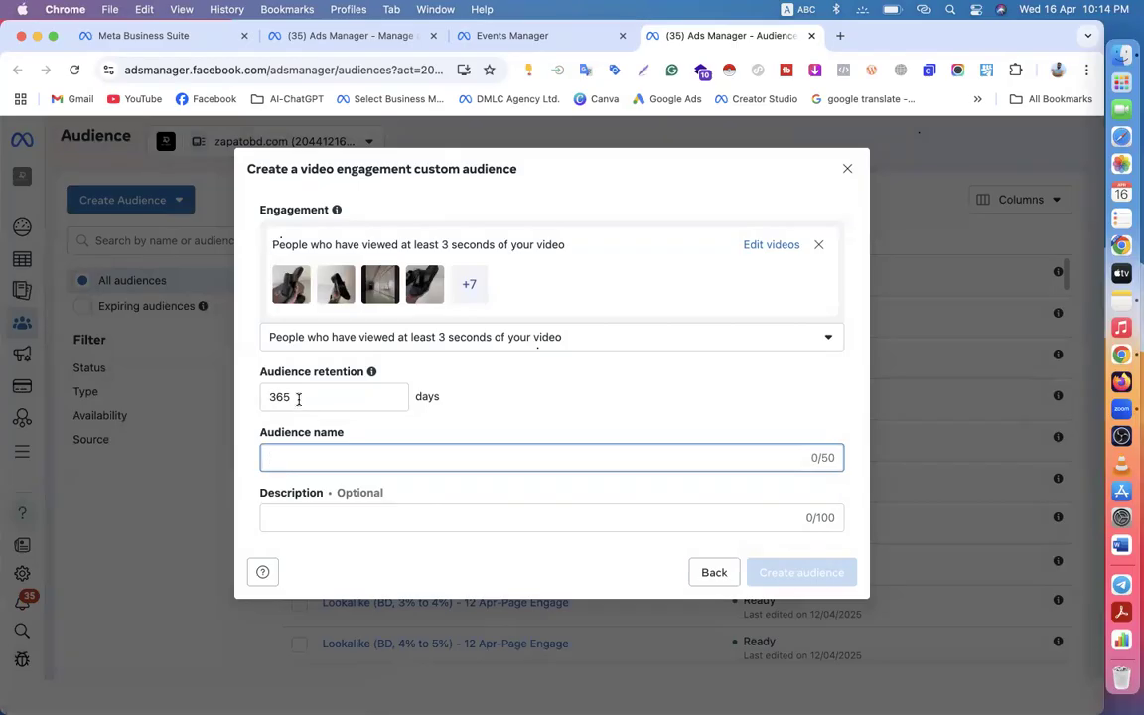
text(1)
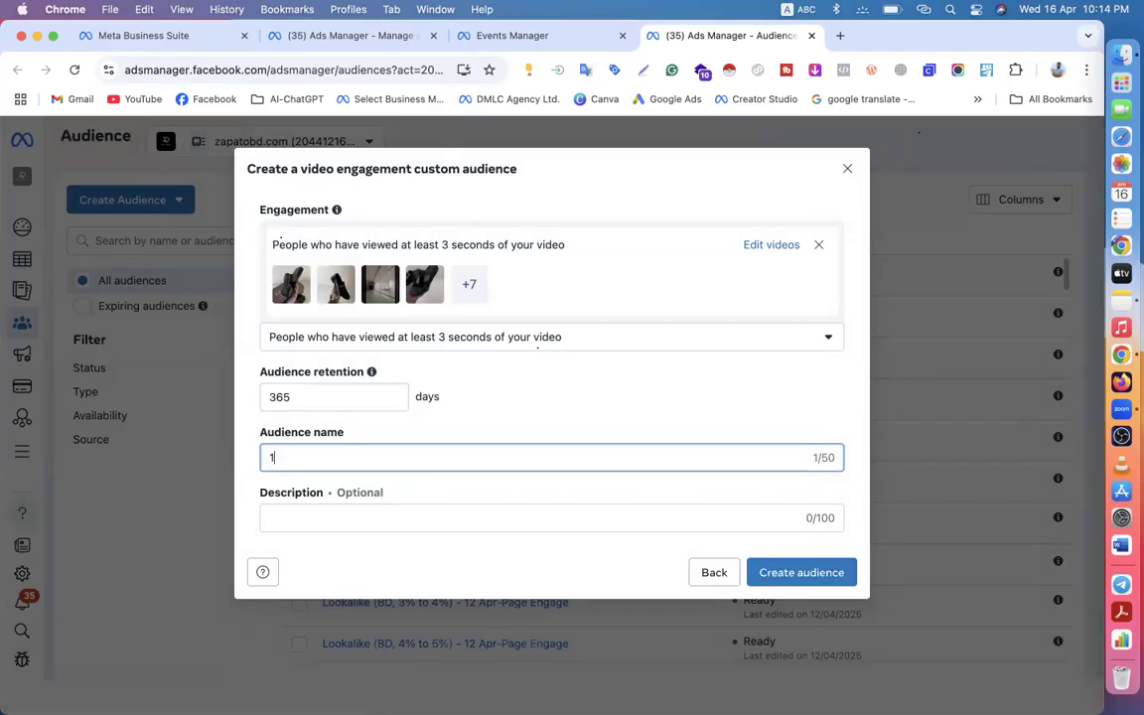
key(BackSpace)
text(Video view-16 Apr-page)
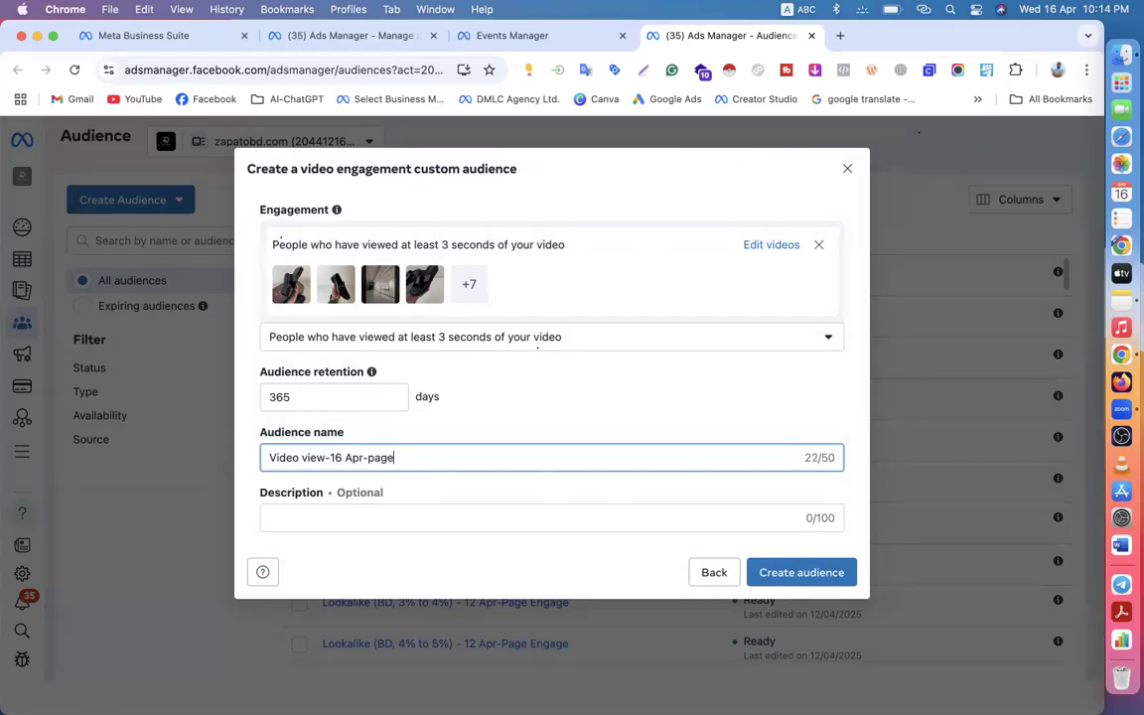
click(773, 580)
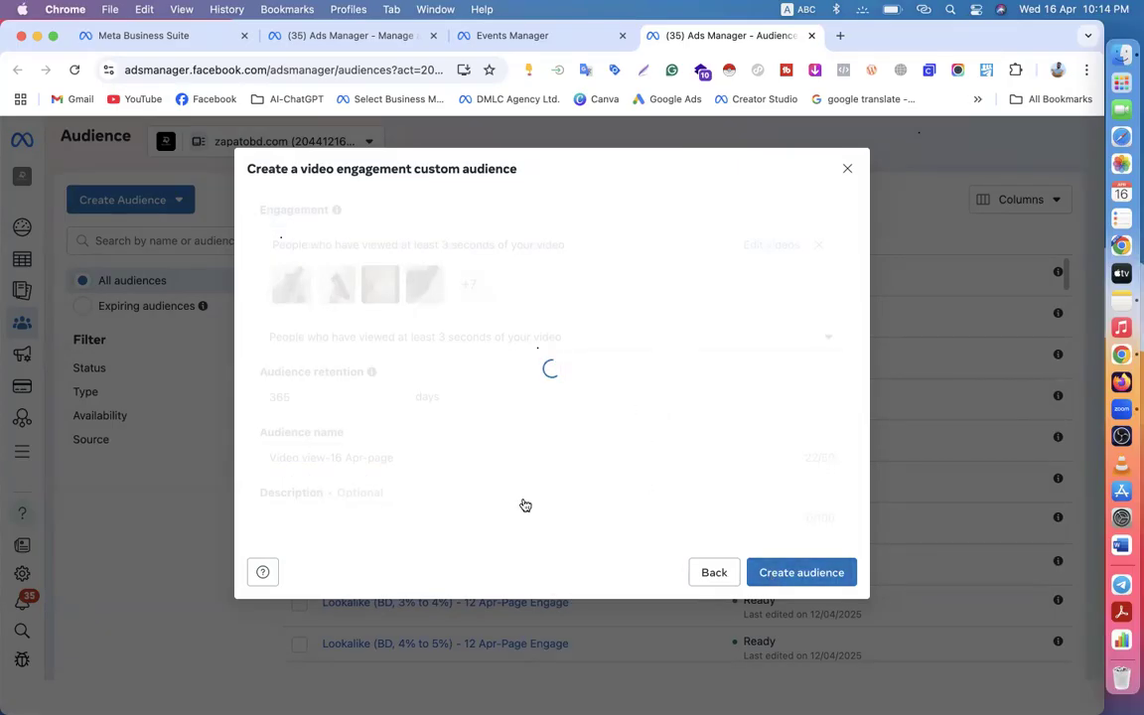
click(753, 557)
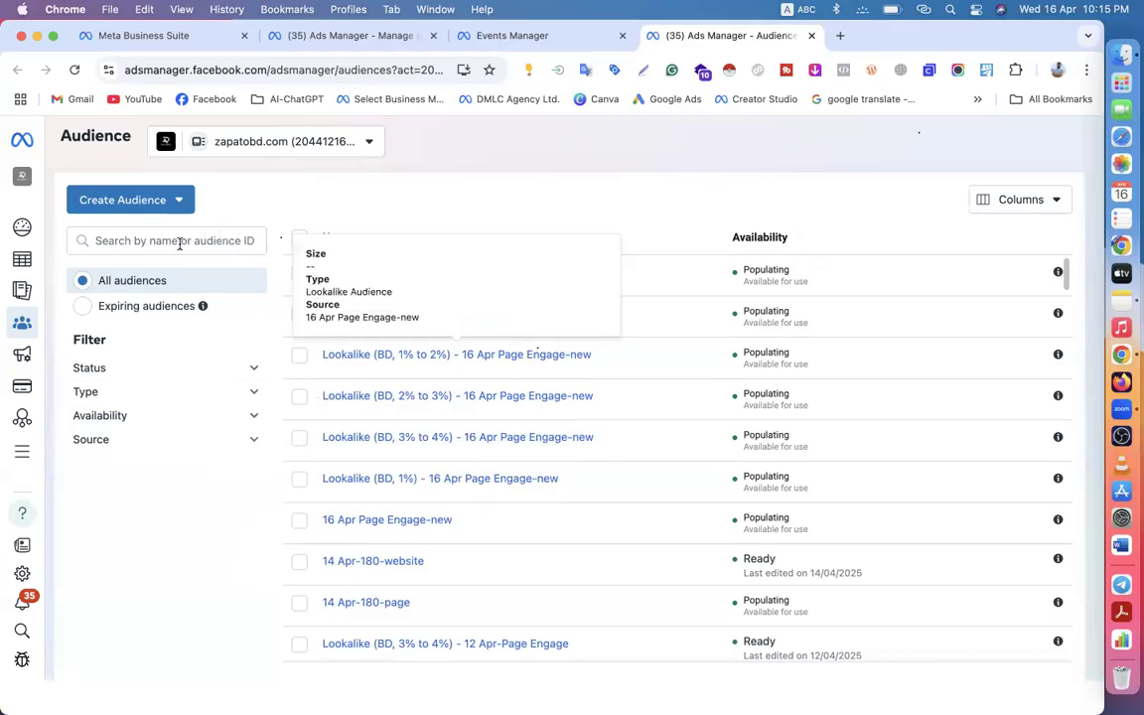
click(167, 201)
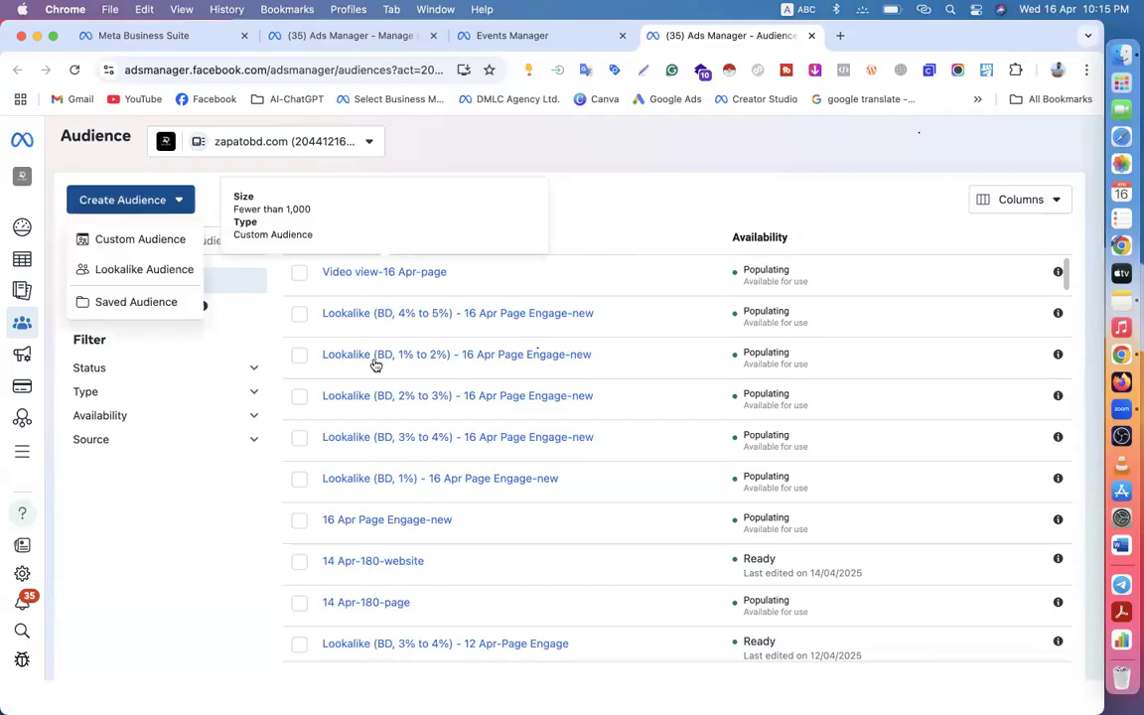
click(146, 239)
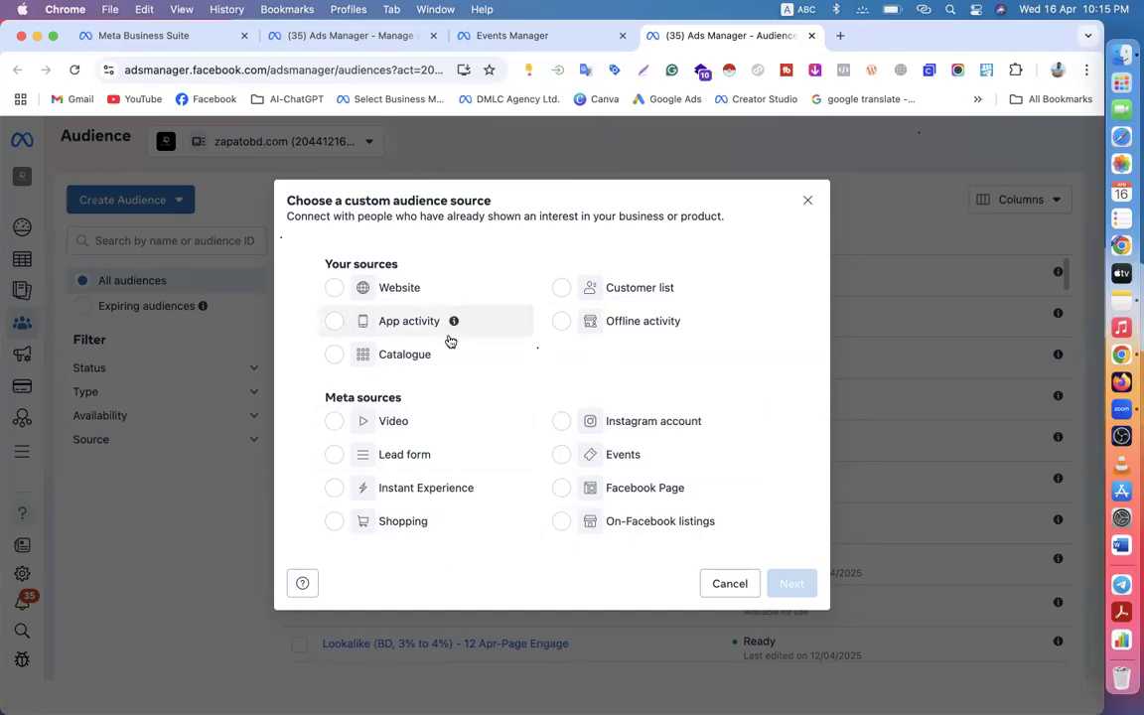
click(337, 289)
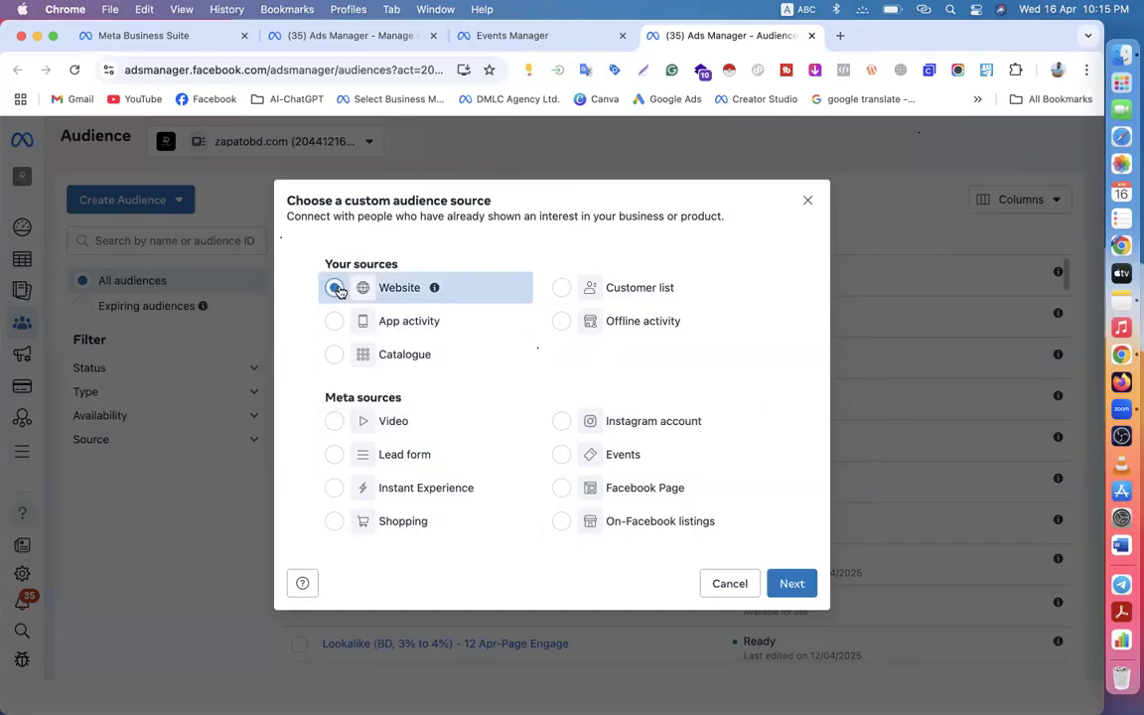
click(783, 576)
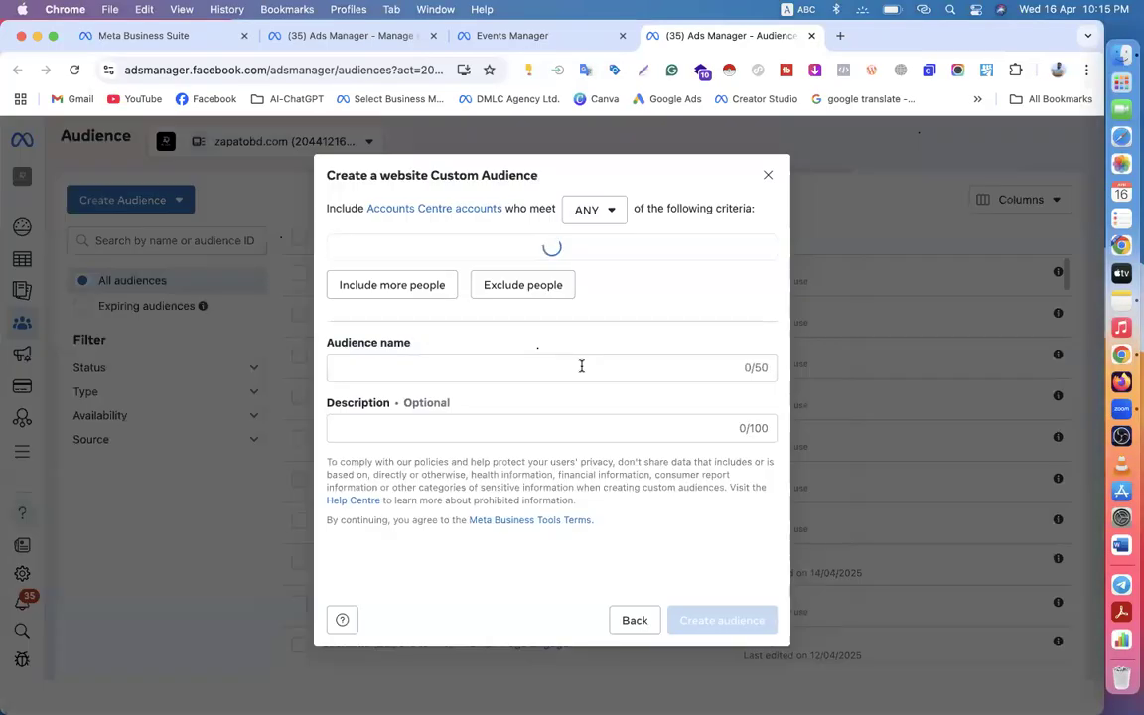
click(366, 378)
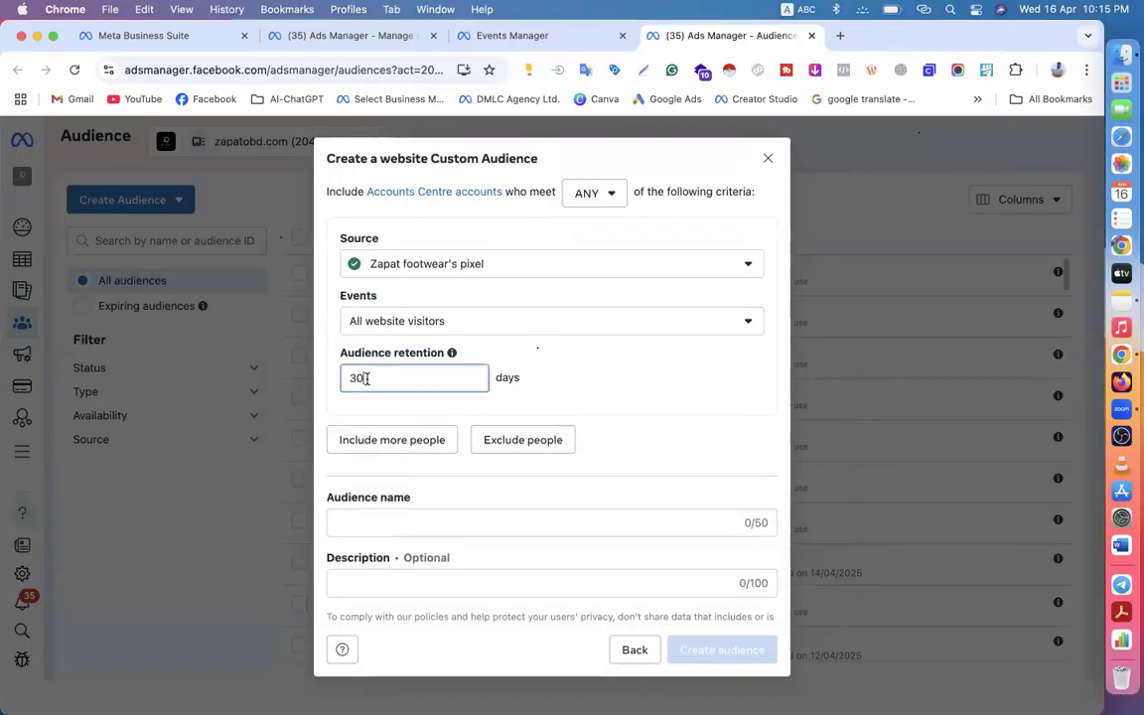
key(BackSpace)
key(BackSpace)
text(18)
click(764, 162)
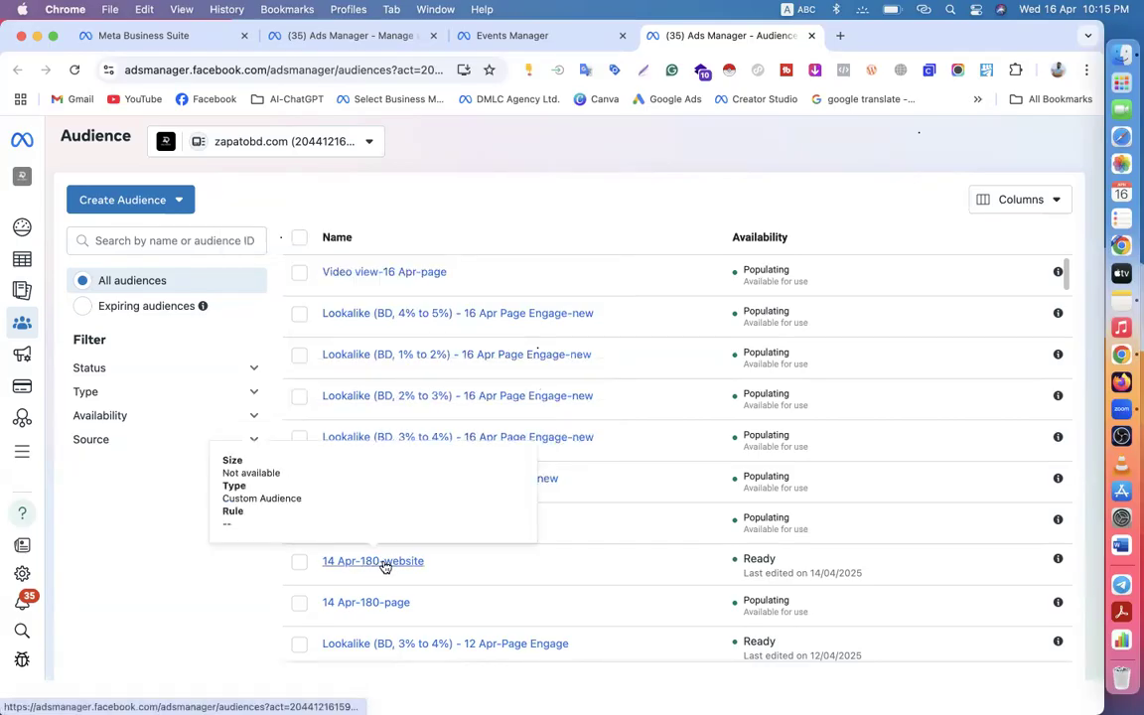
click(149, 198)
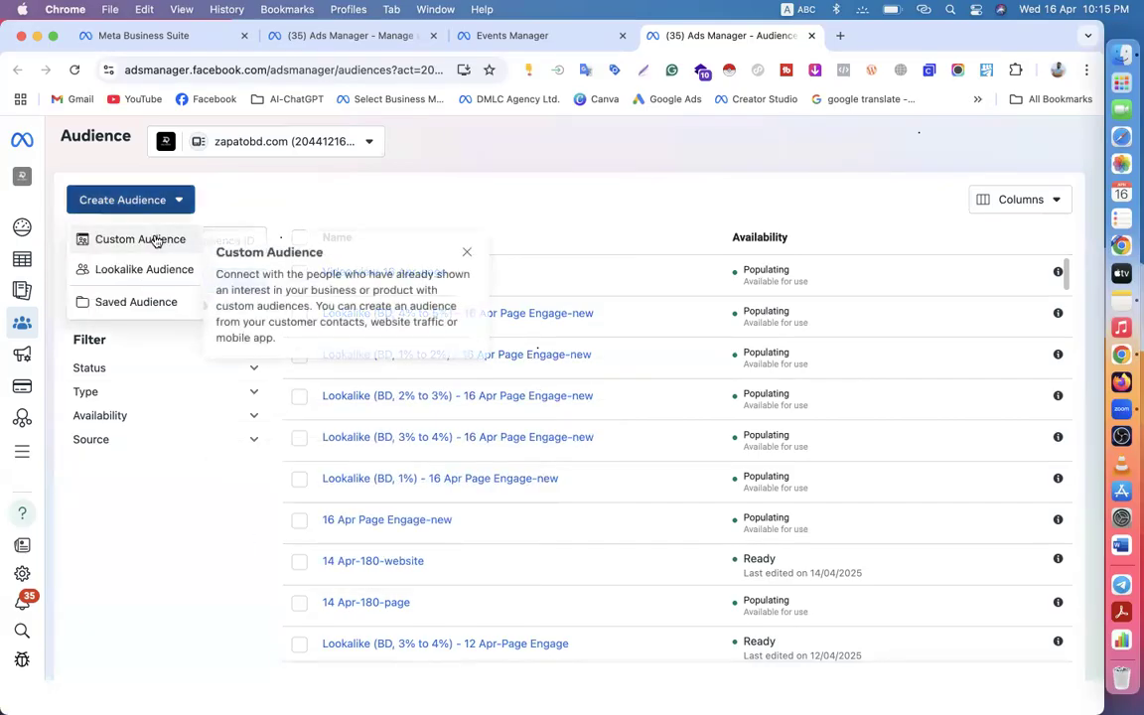
click(156, 241)
click(417, 291)
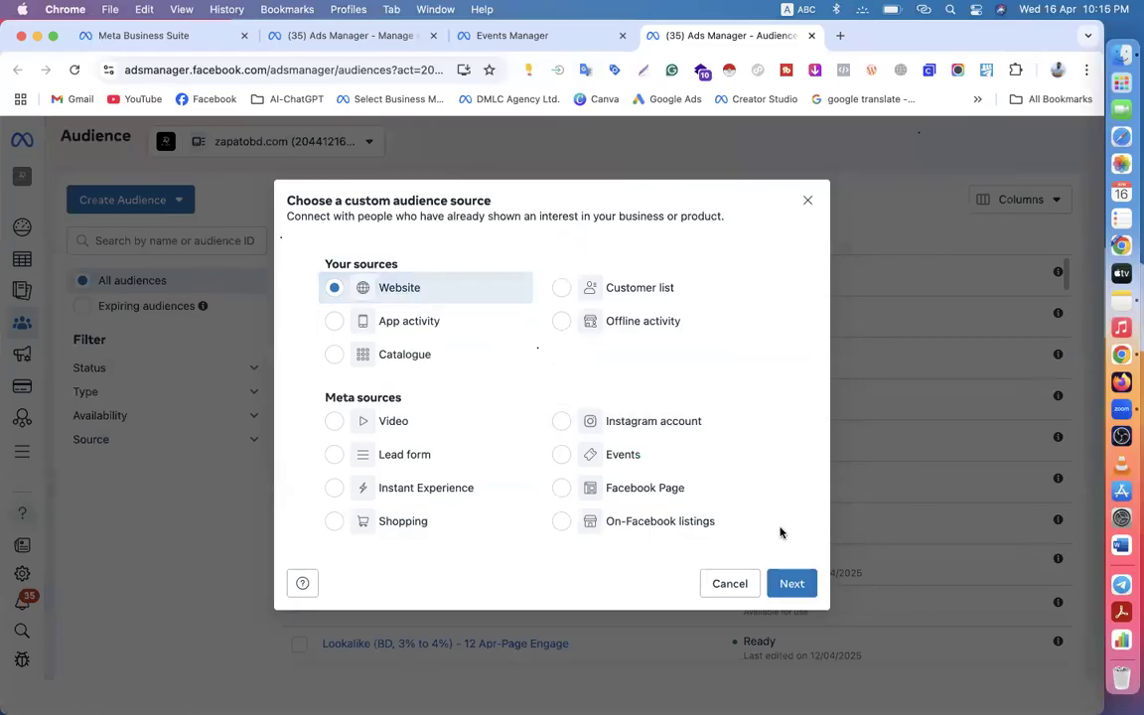
click(792, 583)
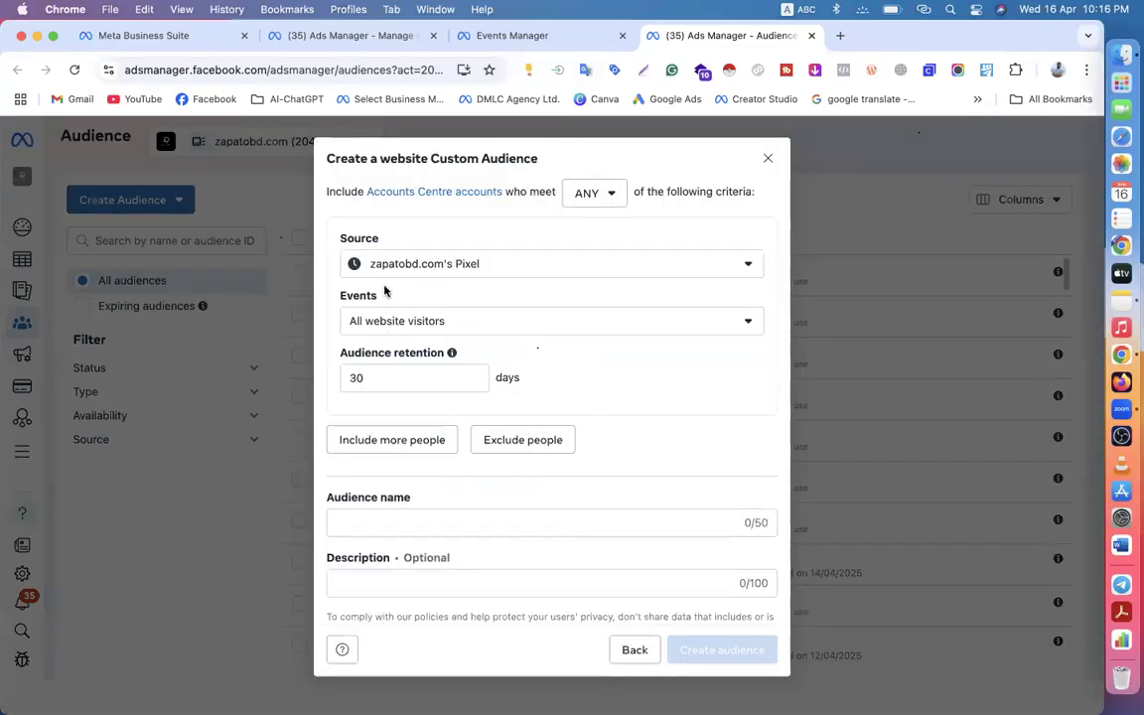
double_click(360, 377)
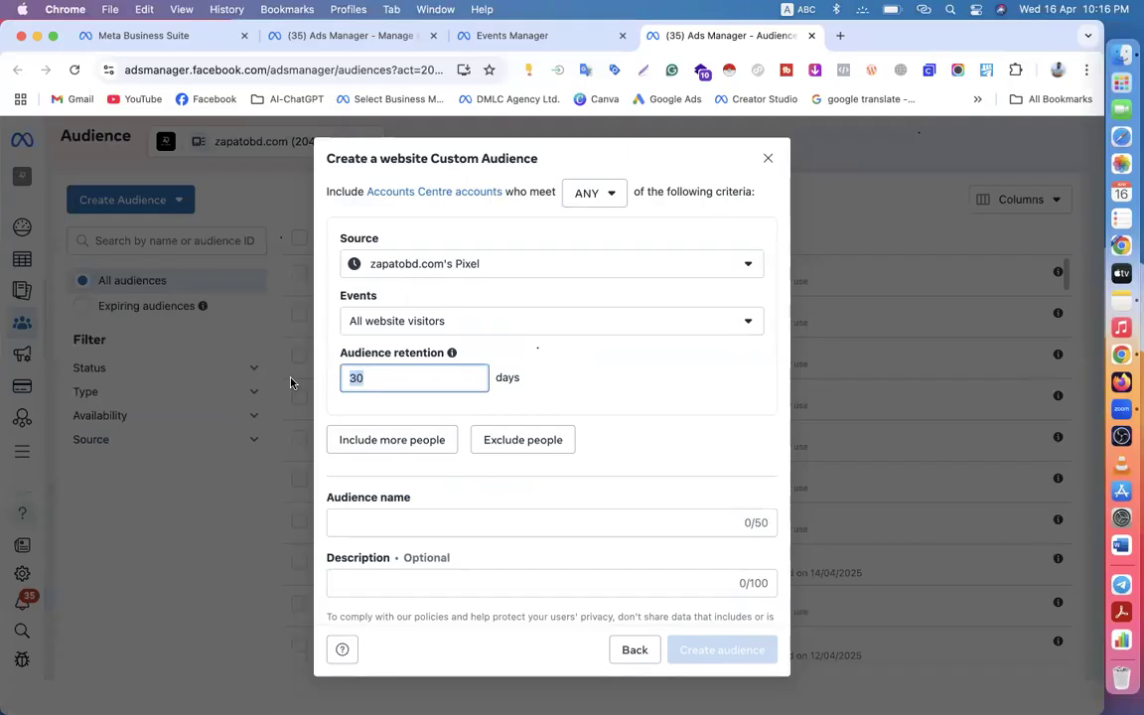
text(18)
click(418, 323)
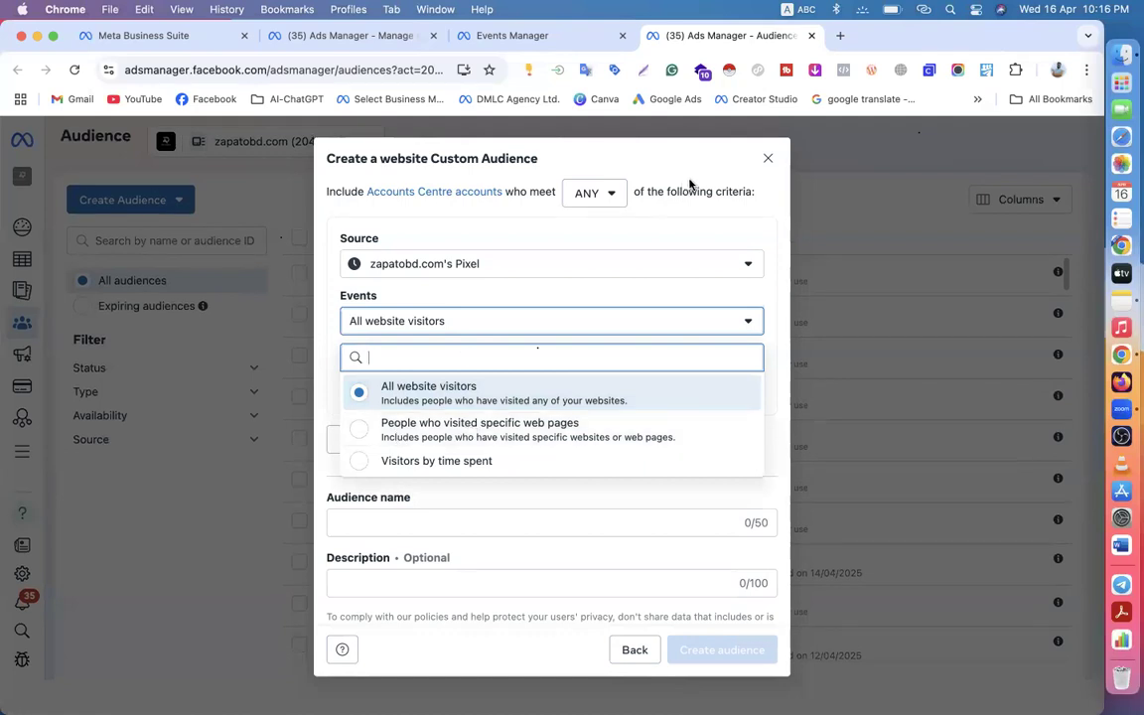
click(767, 159)
click(77, 68)
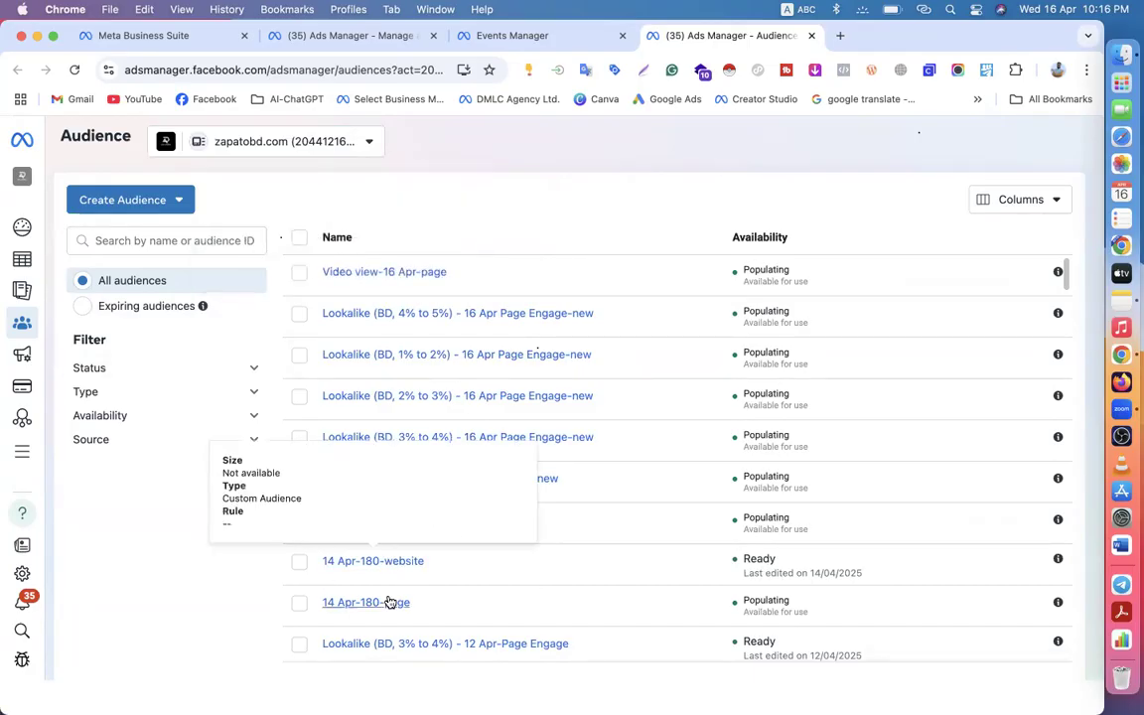
- Start a website custom audience based on Zapat footwear's pixel with Purchase as the event
scroll(368, 601, down, 1)
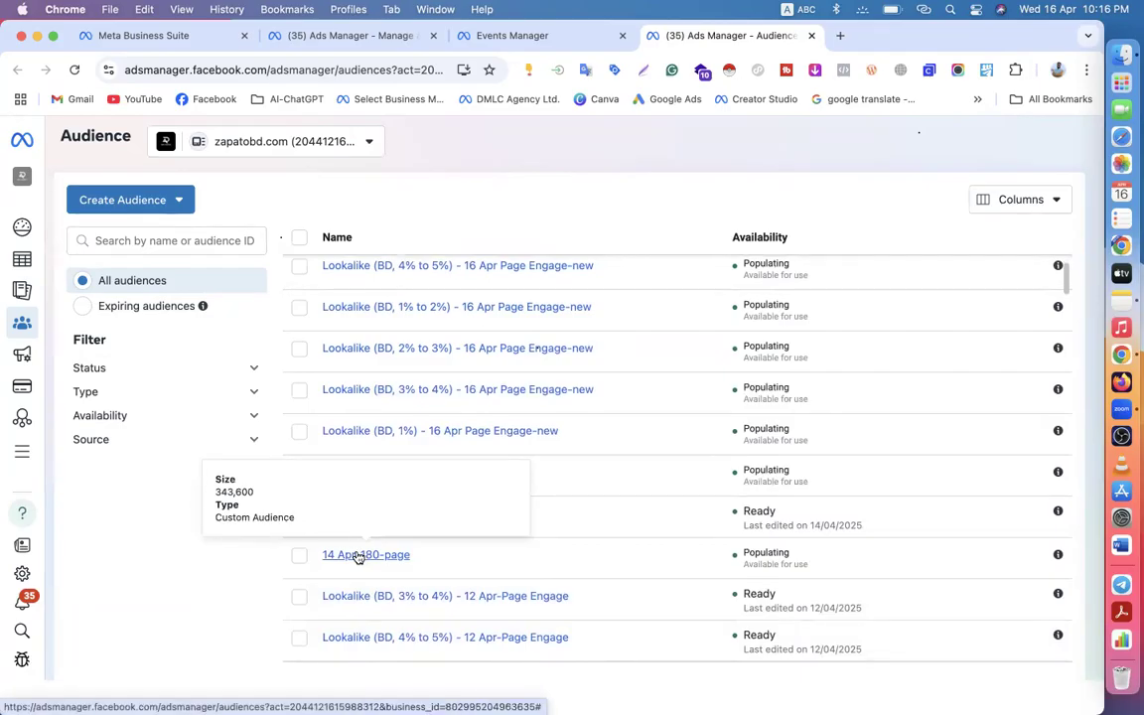
click(137, 191)
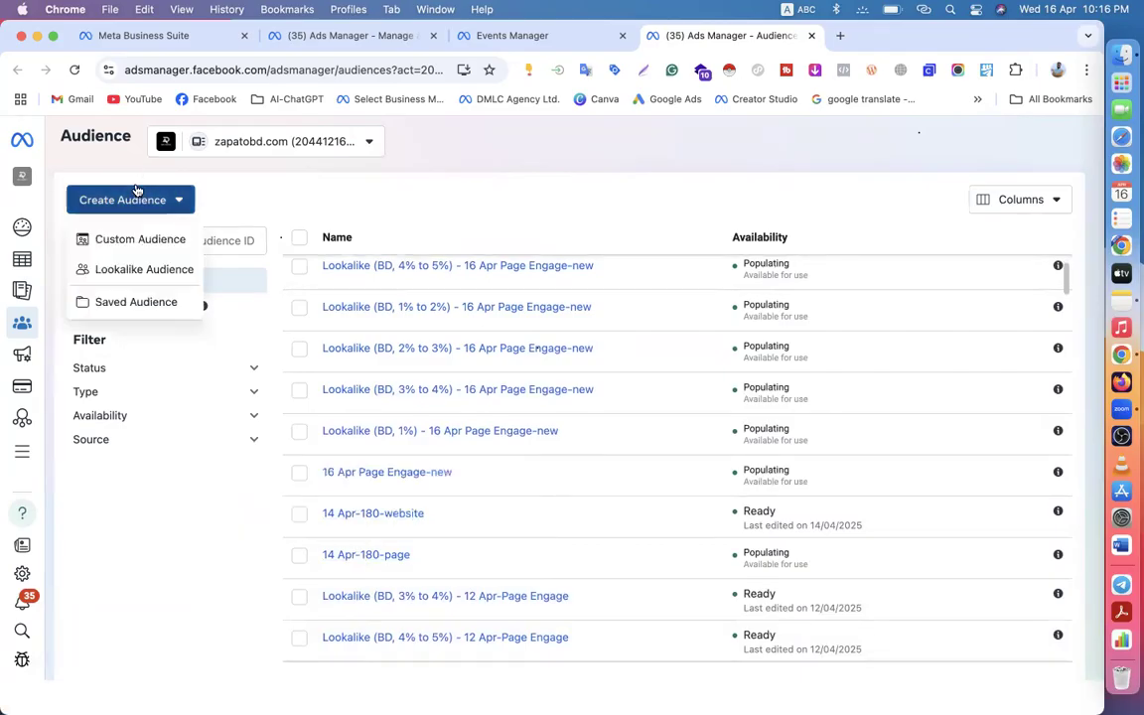
click(133, 240)
click(389, 288)
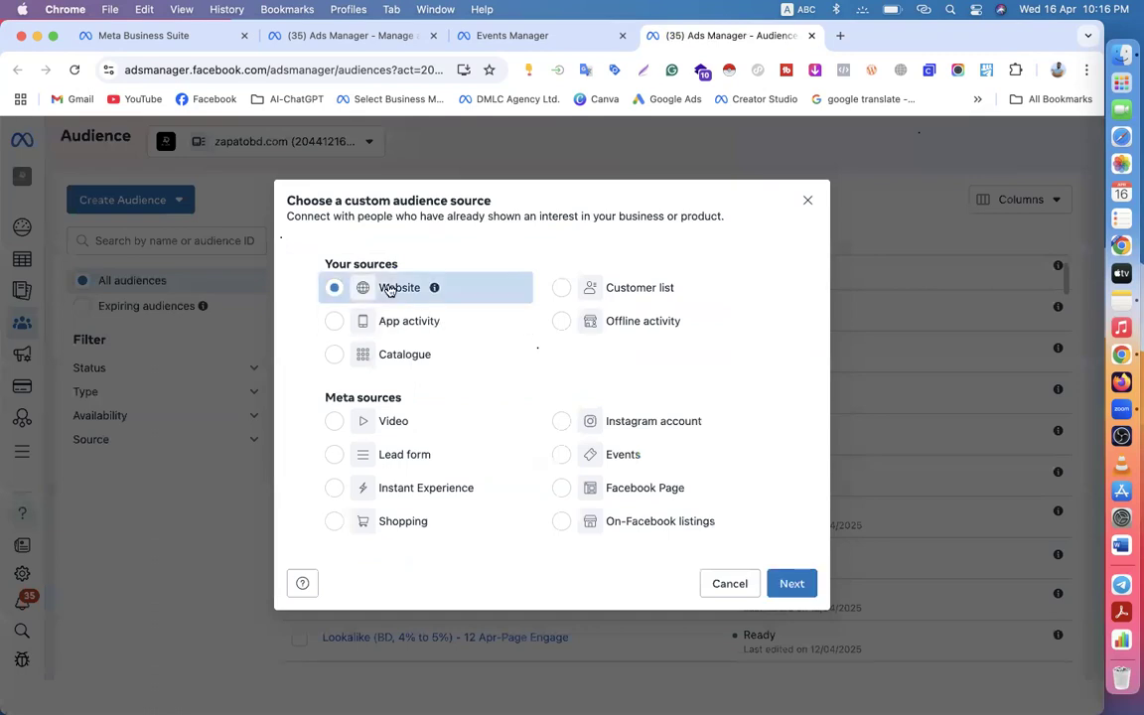
click(791, 582)
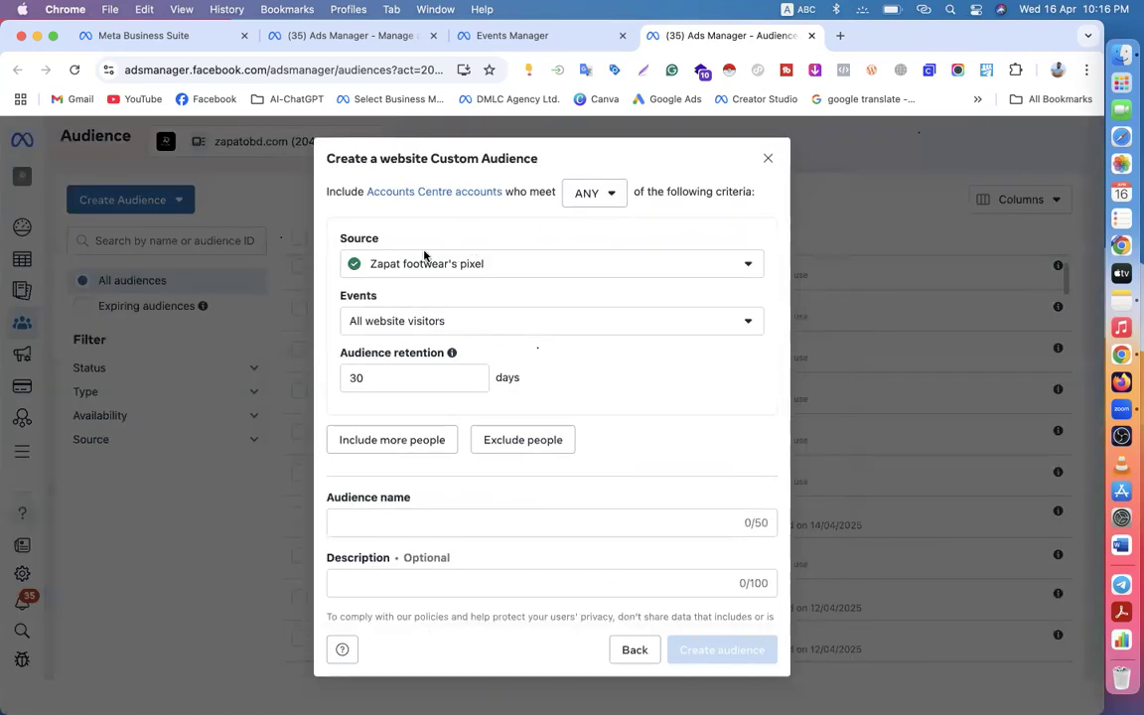
click(434, 320)
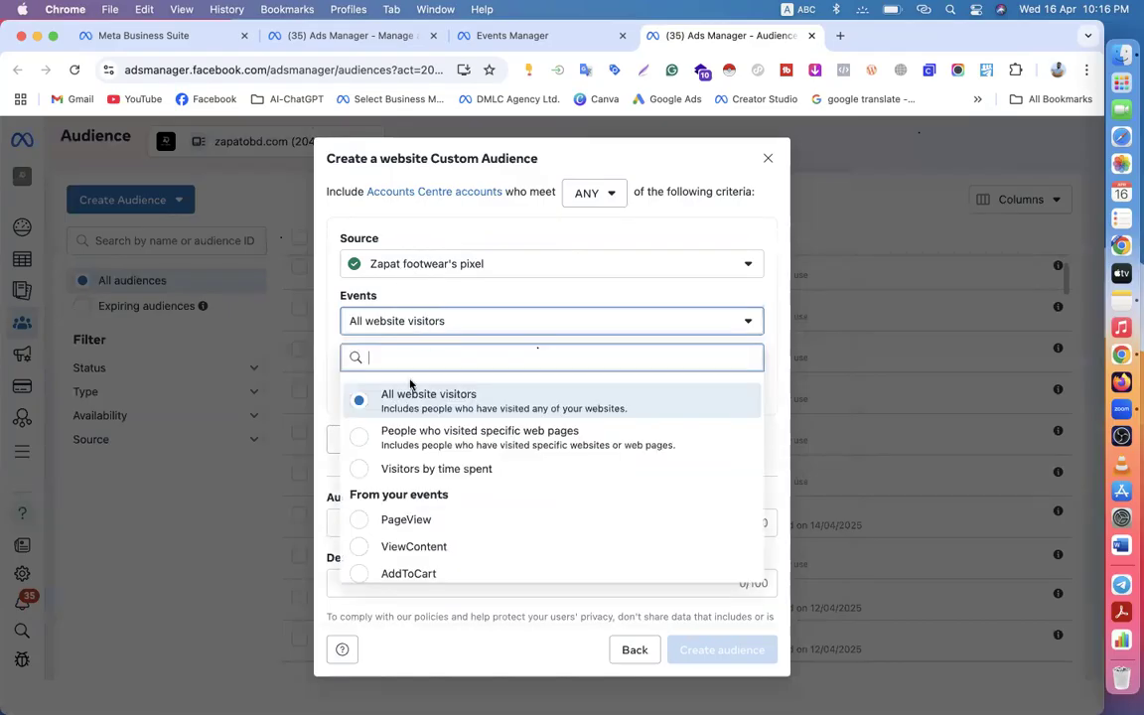
scroll(387, 518, down, 3)
click(383, 542)
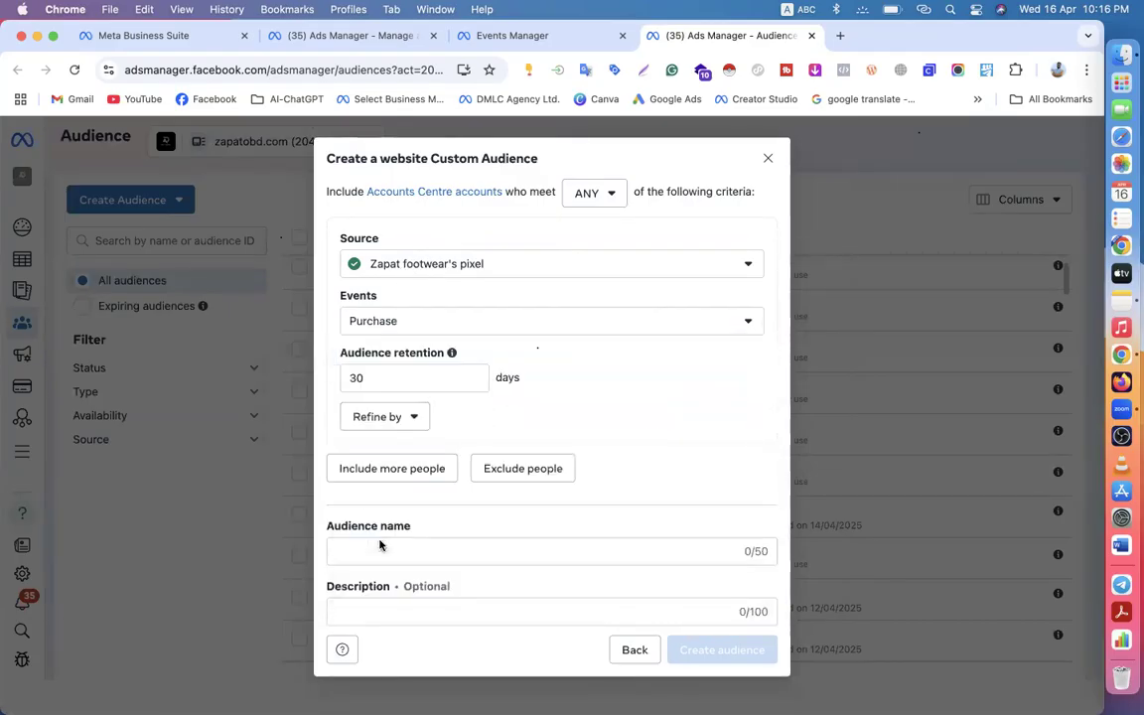
- Set the purchase audience's retention to 180 days, review the available pixel events and discard the draft
drag(377, 375, 347, 378)
text(180)
click(467, 339)
click(458, 330)
scroll(434, 486, down, 3)
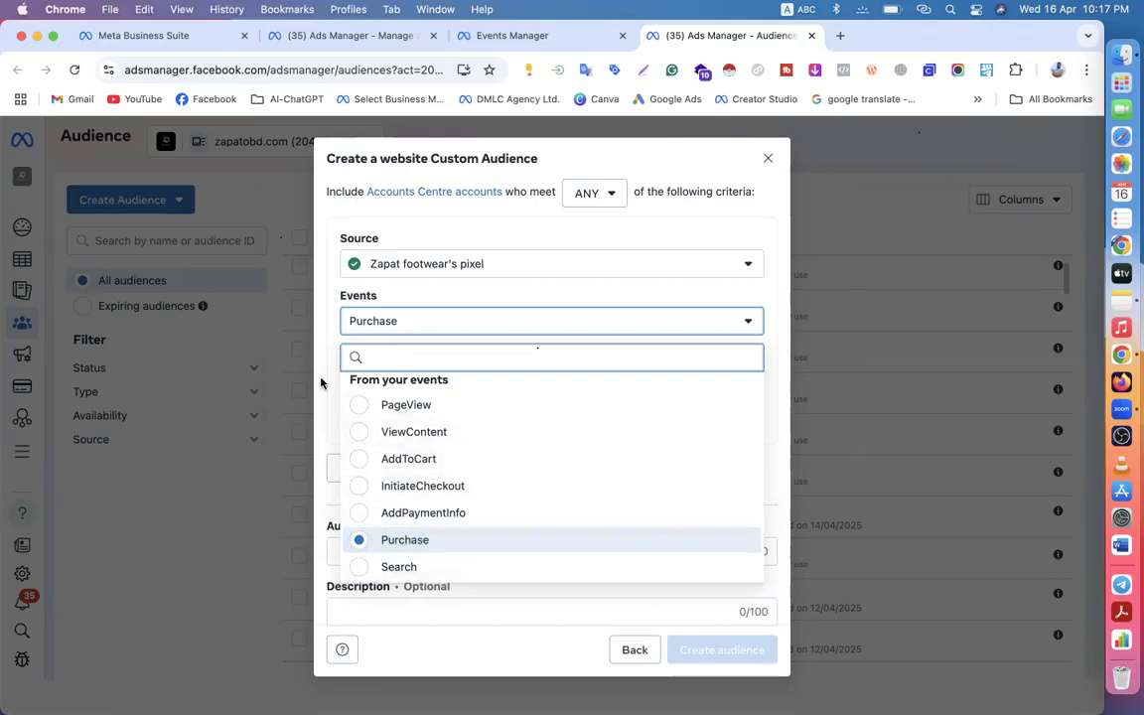
click(288, 345)
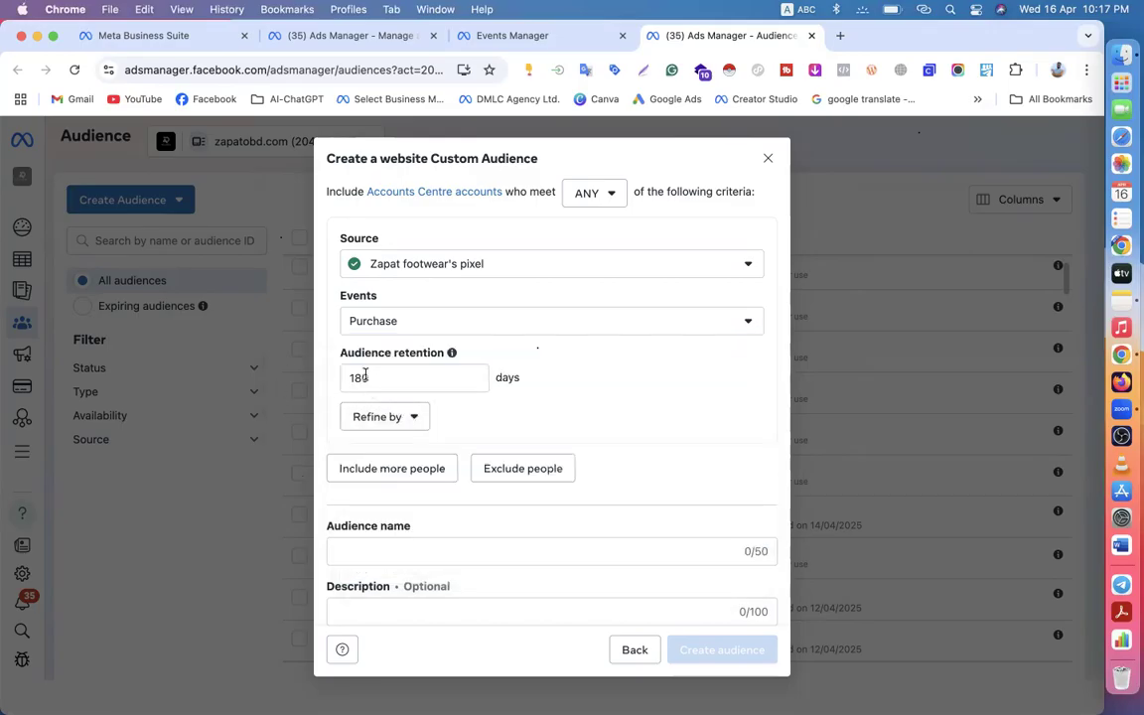
click(768, 162)
mouse_move(362, 523)
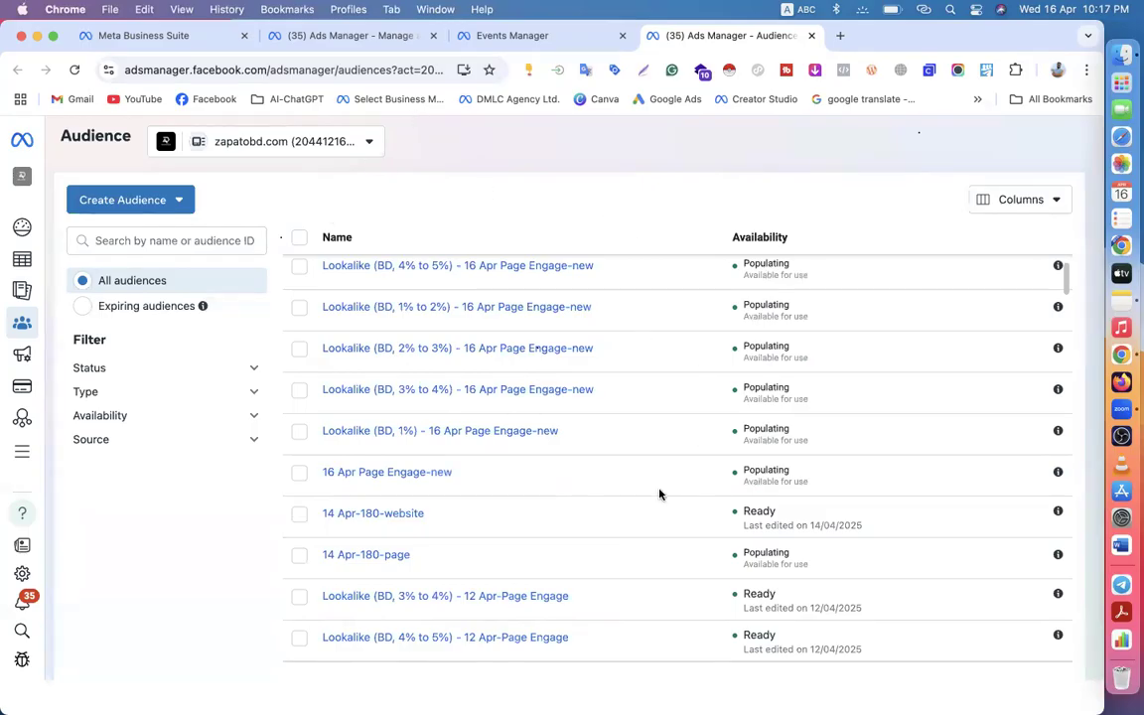
scroll(658, 494, up, 1)
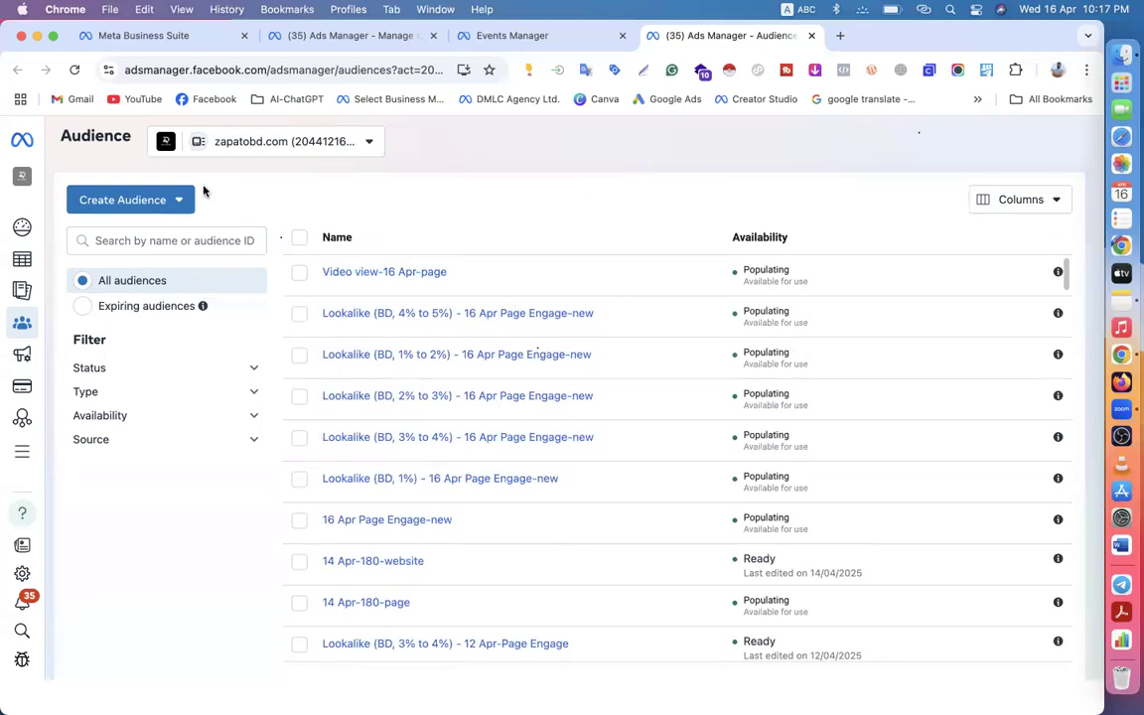
click(164, 199)
click(139, 236)
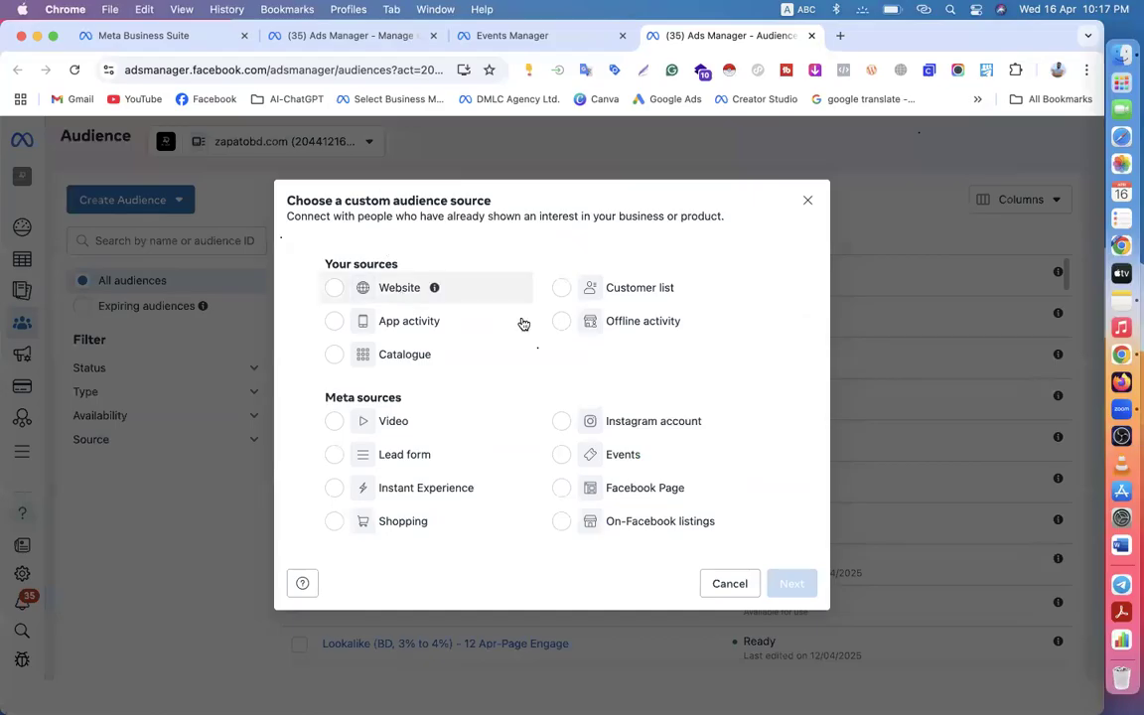
click(362, 288)
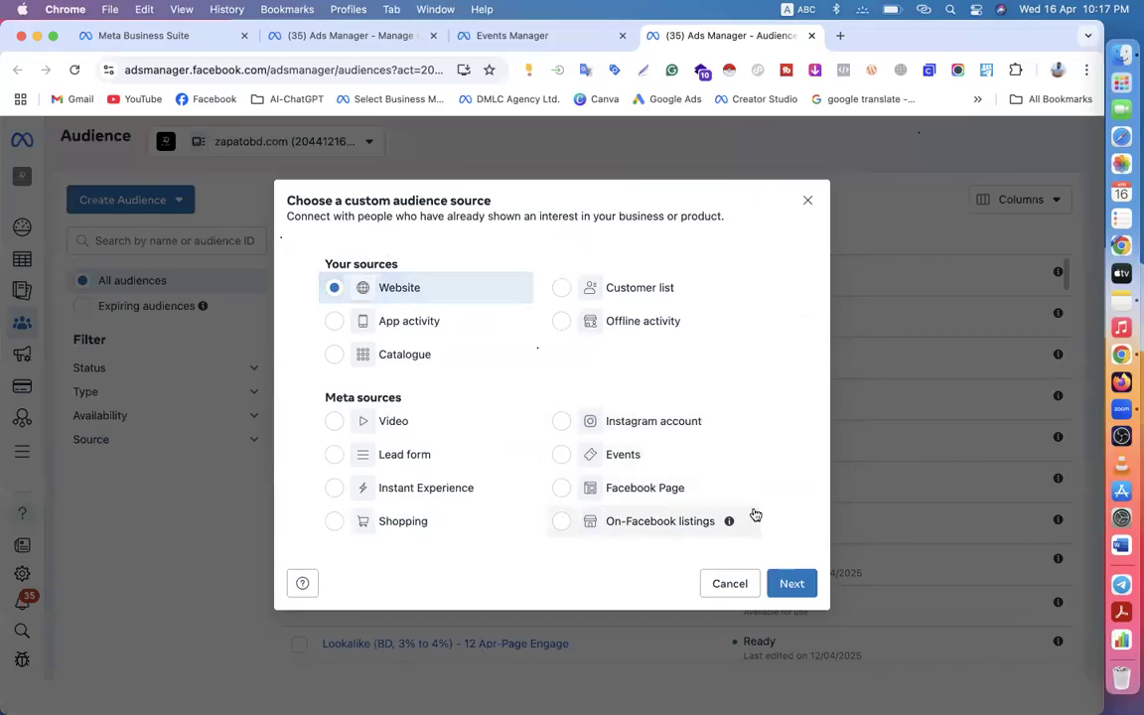
click(792, 582)
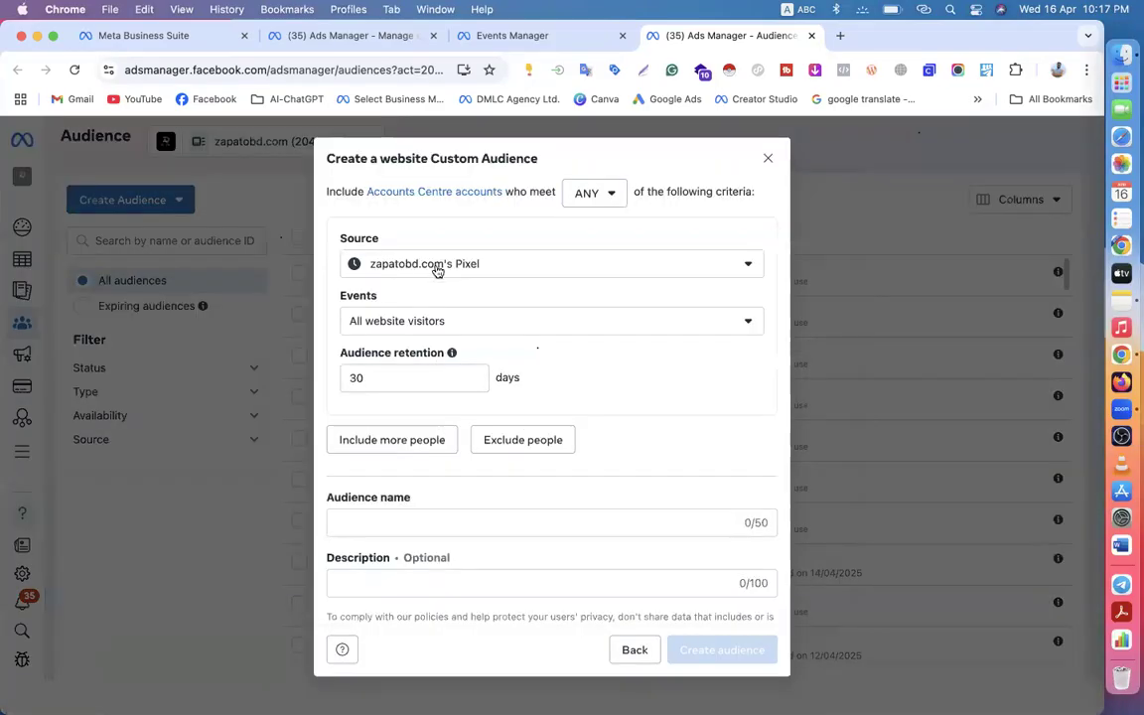
double_click(353, 377)
click(353, 377)
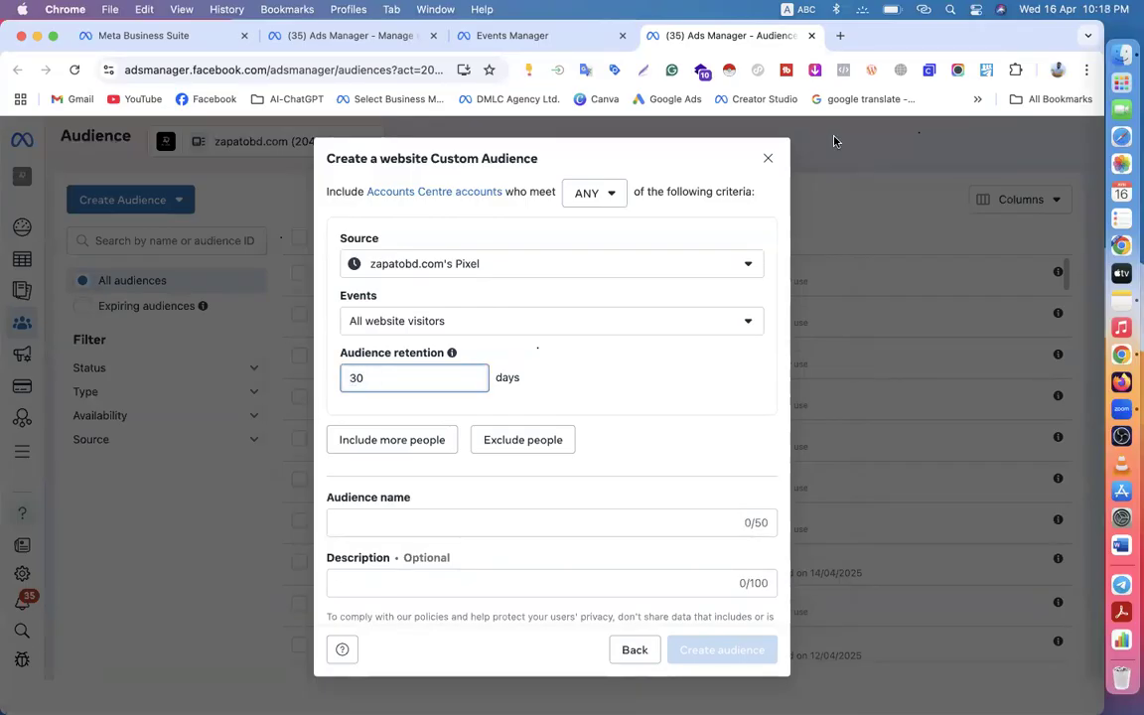
click(767, 158)
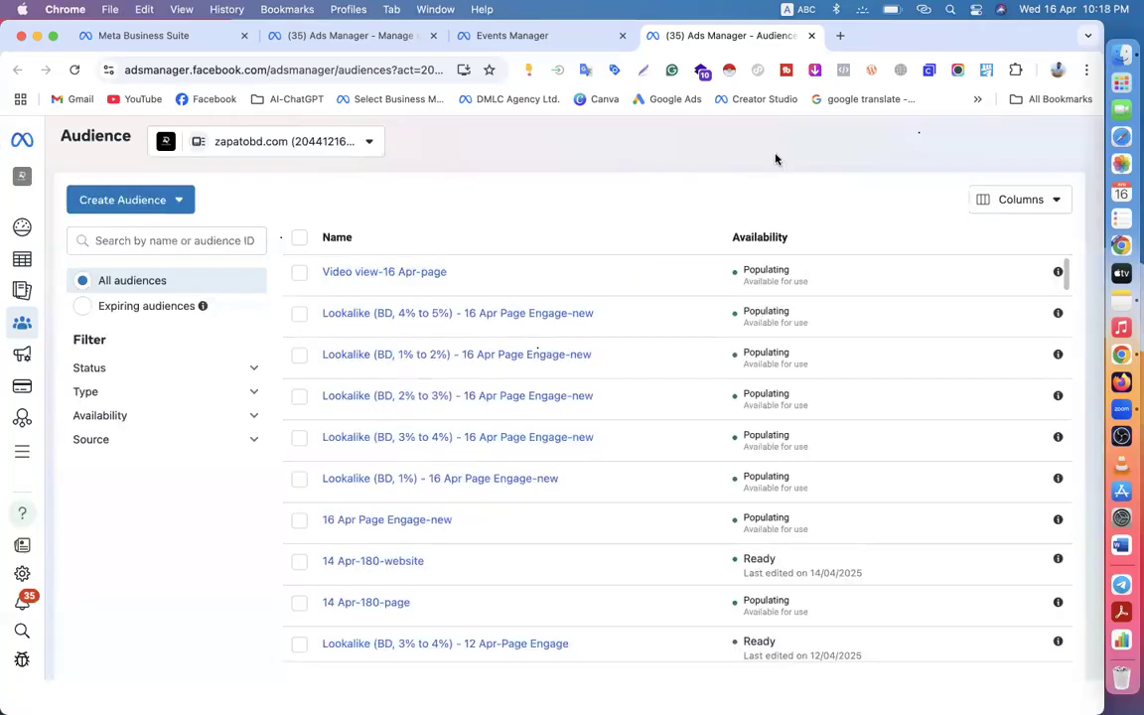
- Reload the audience list and create a website custom audience of all Zapat footwear's pixel visitors over 30 days, named "all website visitor-16 Apr"
click(74, 70)
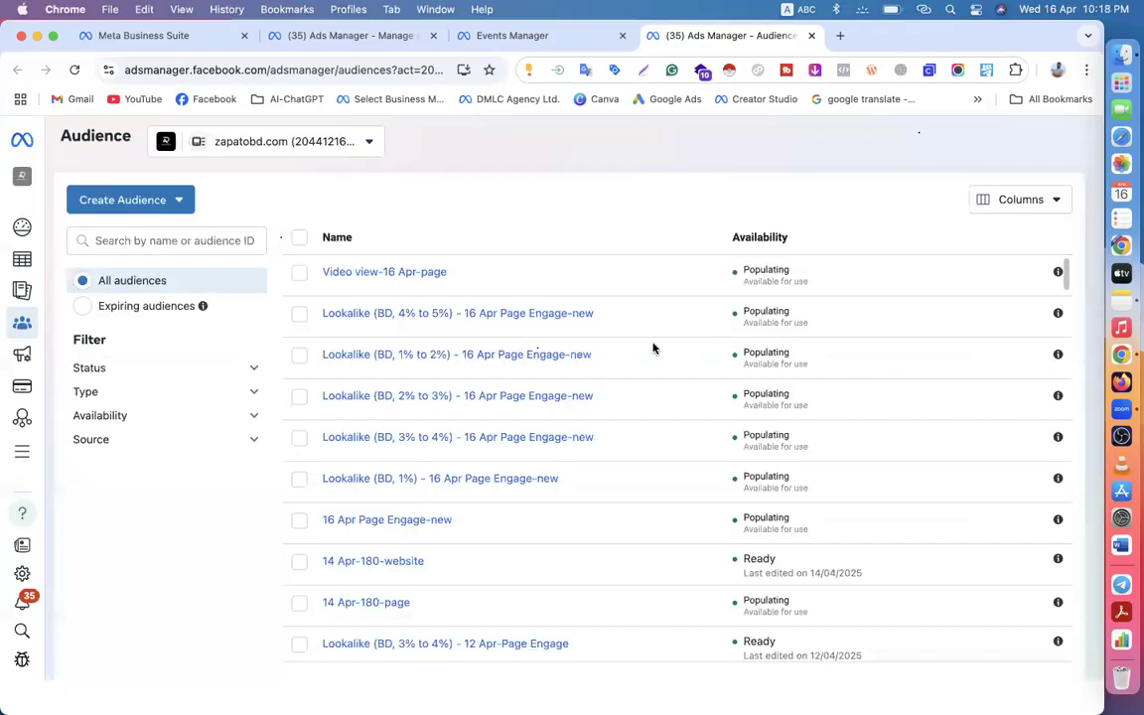
click(159, 201)
click(139, 237)
click(387, 288)
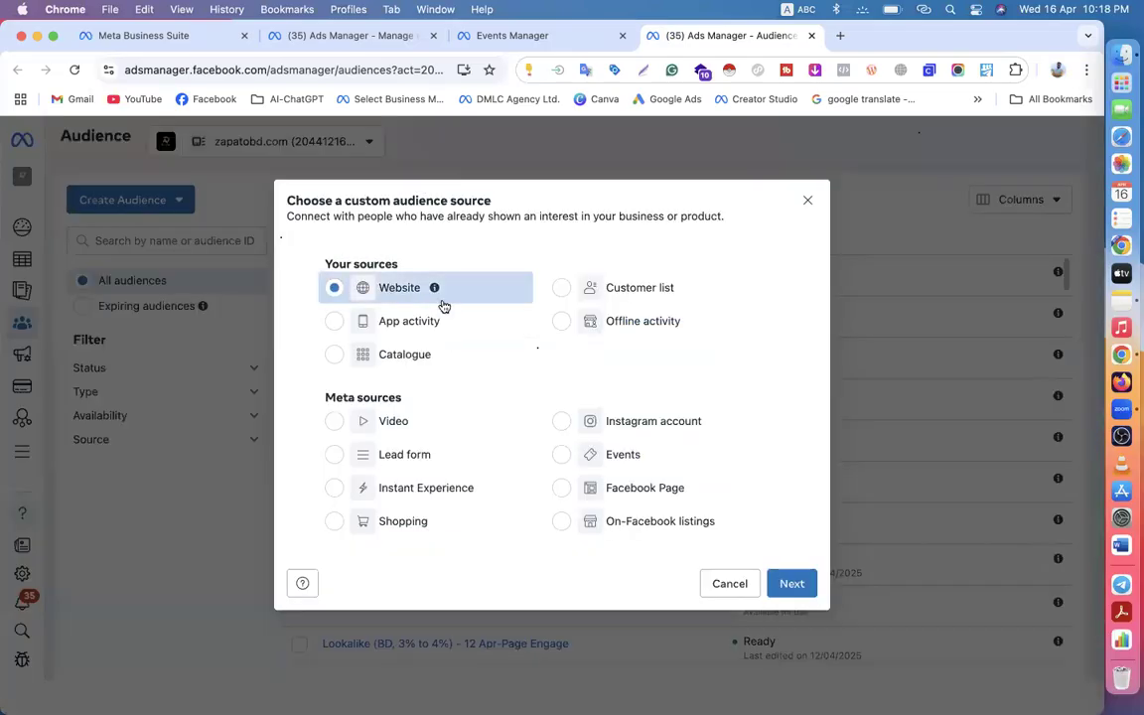
click(792, 582)
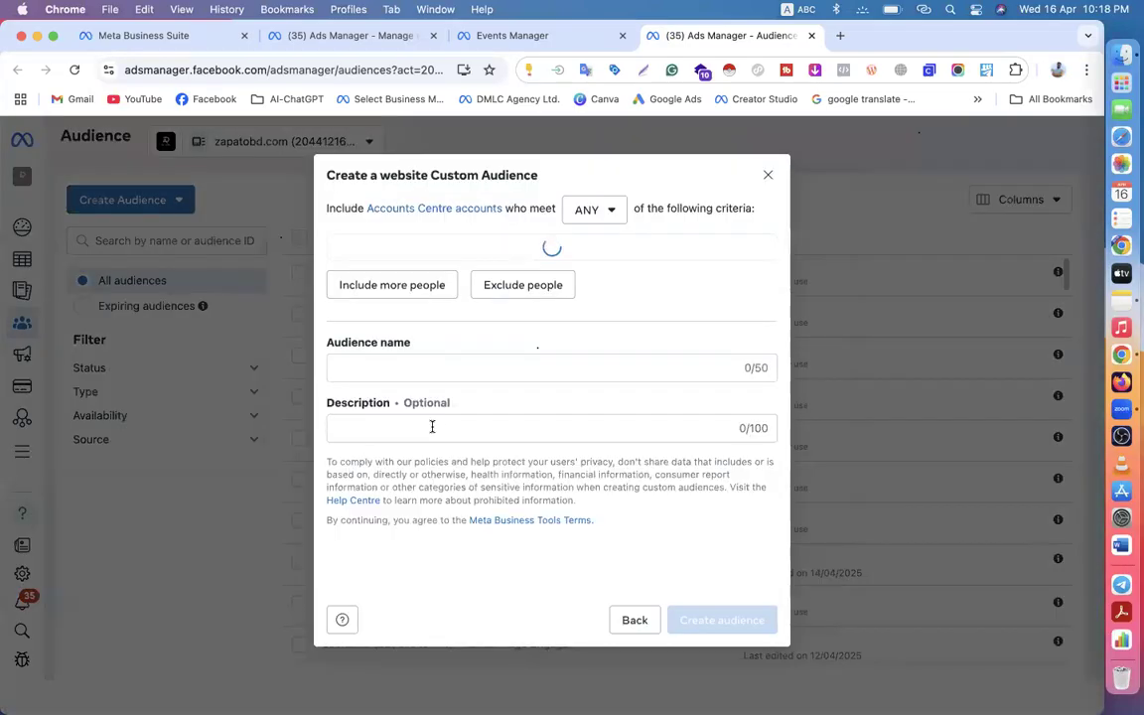
click(360, 521)
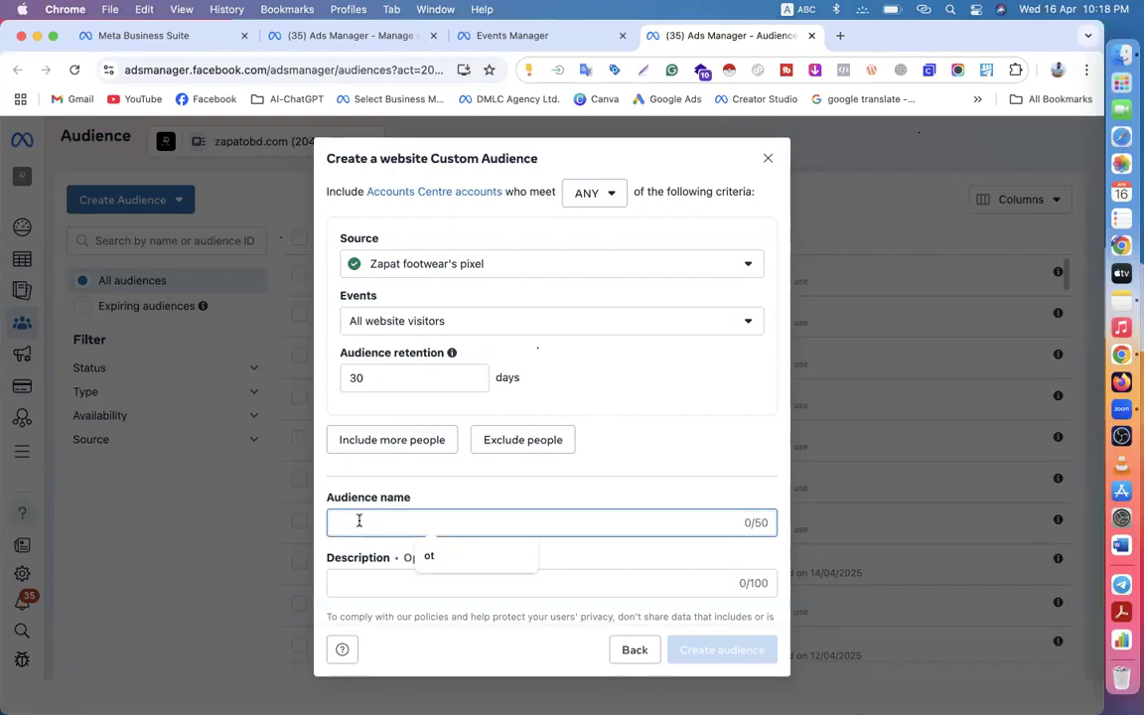
text(all)
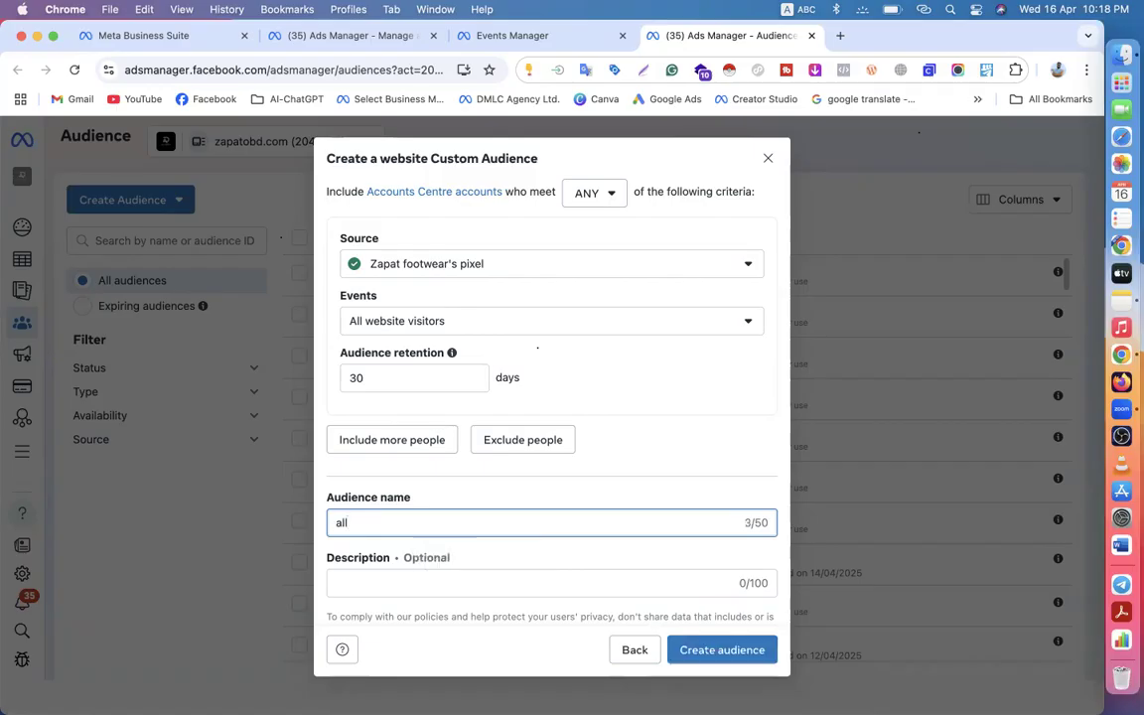
text( website visitor-16 Apr)
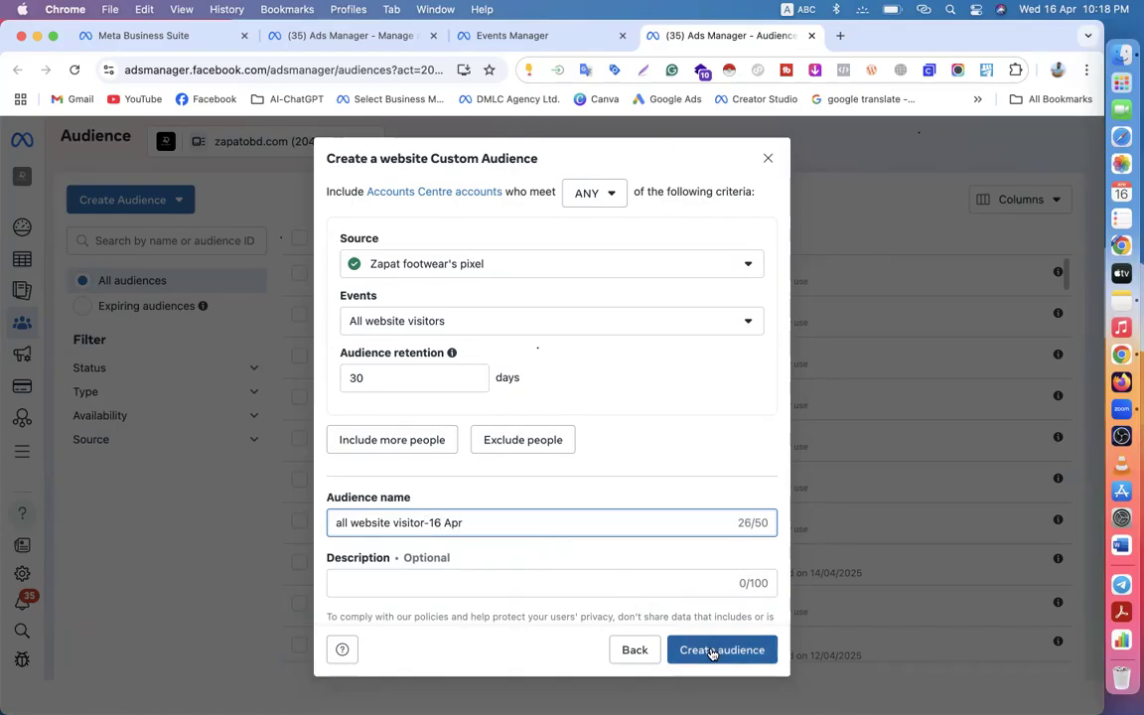
click(711, 651)
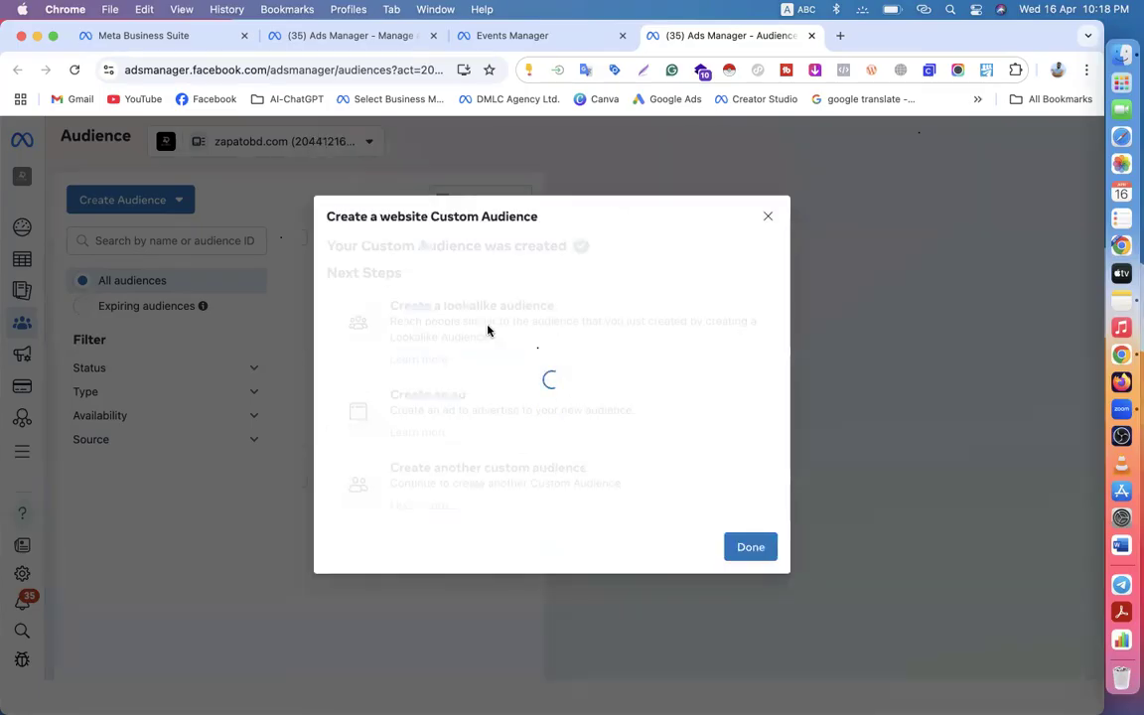
- Start a lookalike audience from "all website visitor-16 Apr" with Bangladesh as the audience location
click(528, 338)
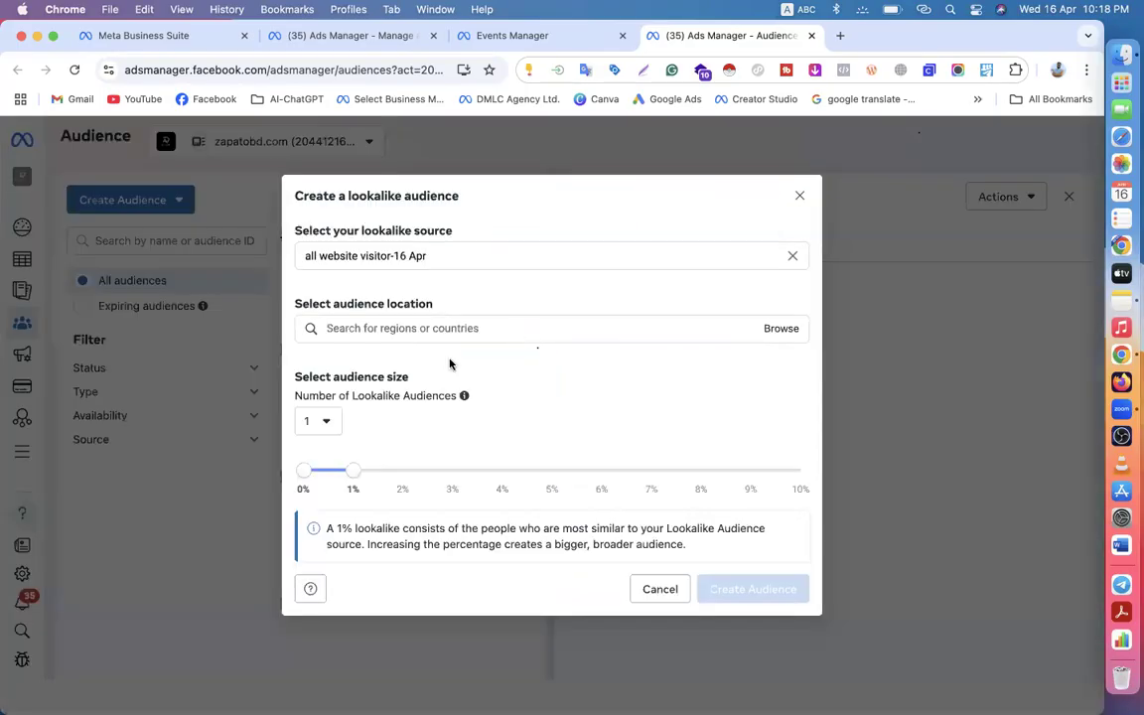
click(385, 339)
text(ban)
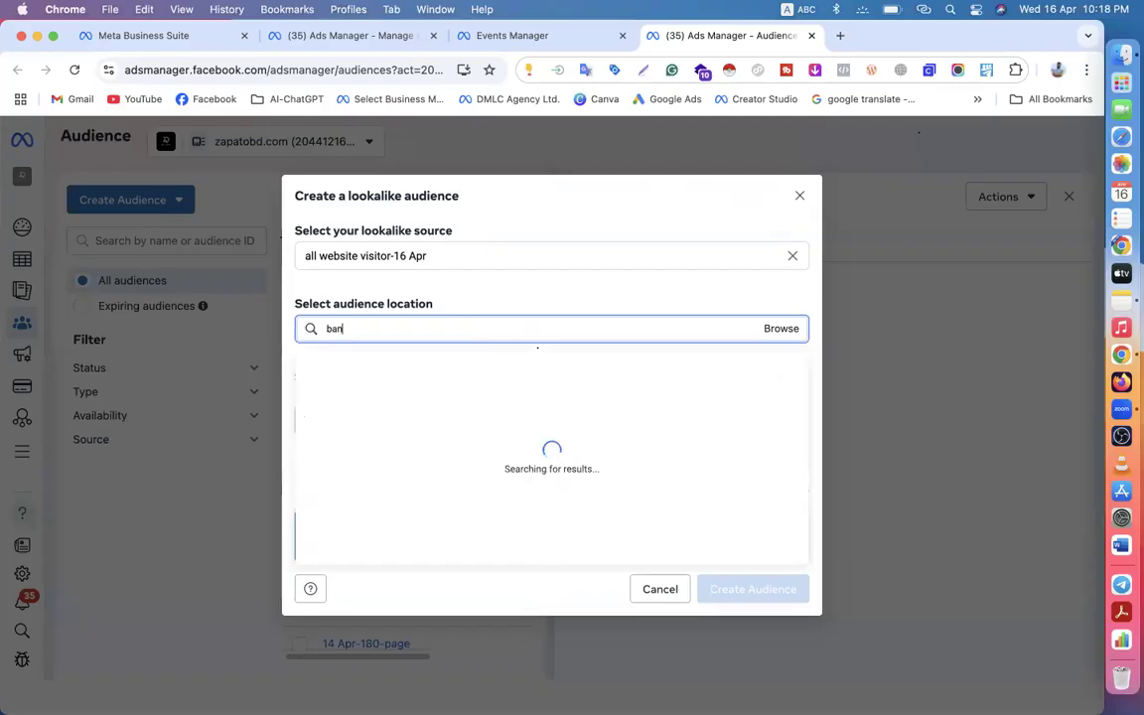
click(369, 364)
- Set the number of lookalike audiences to 5, covering 0% to 5%, create them and return to the full audience list
click(312, 461)
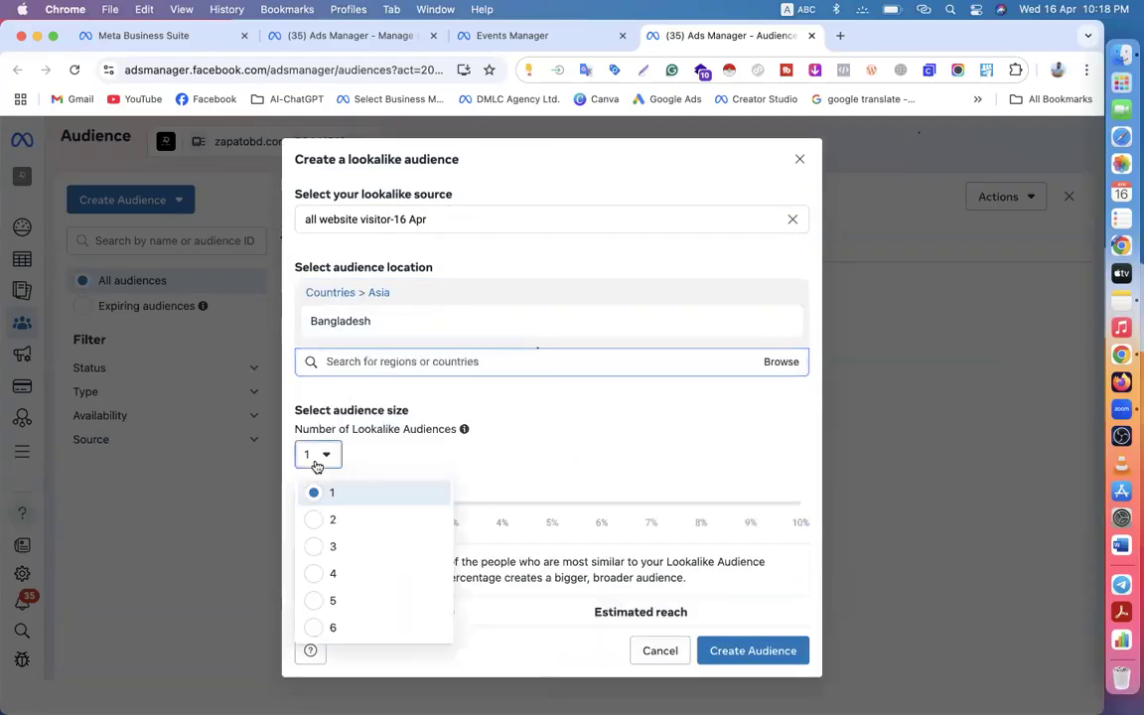
click(326, 521)
click(329, 472)
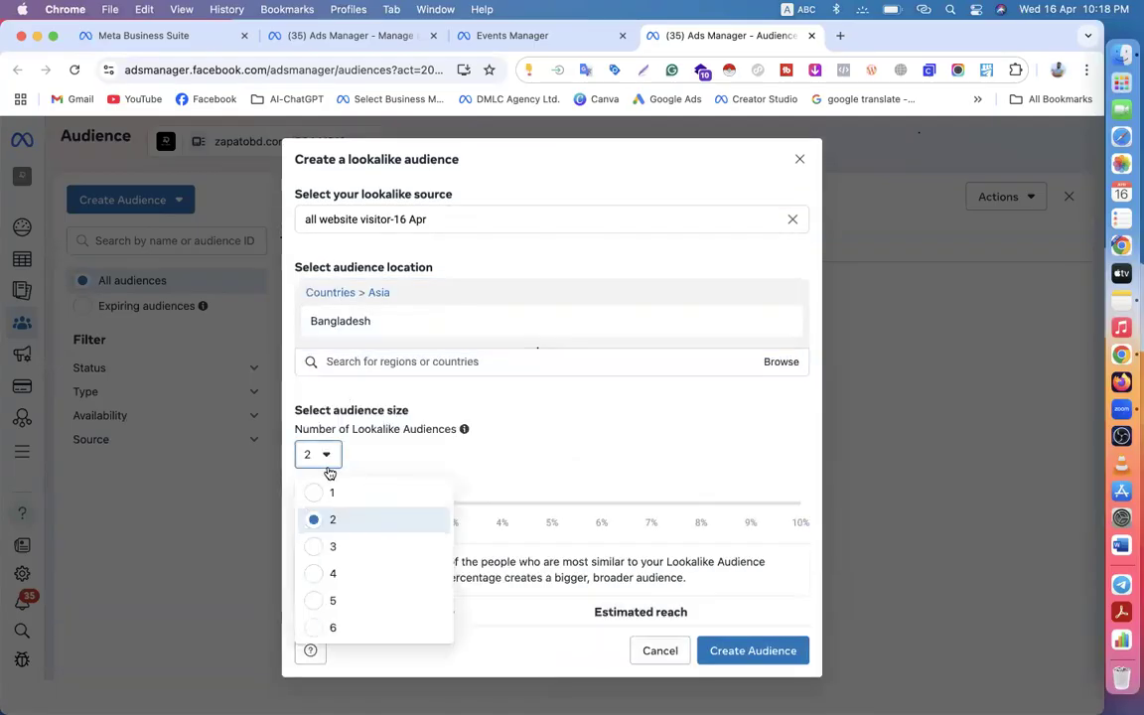
click(329, 545)
click(325, 471)
click(317, 576)
click(313, 460)
click(313, 600)
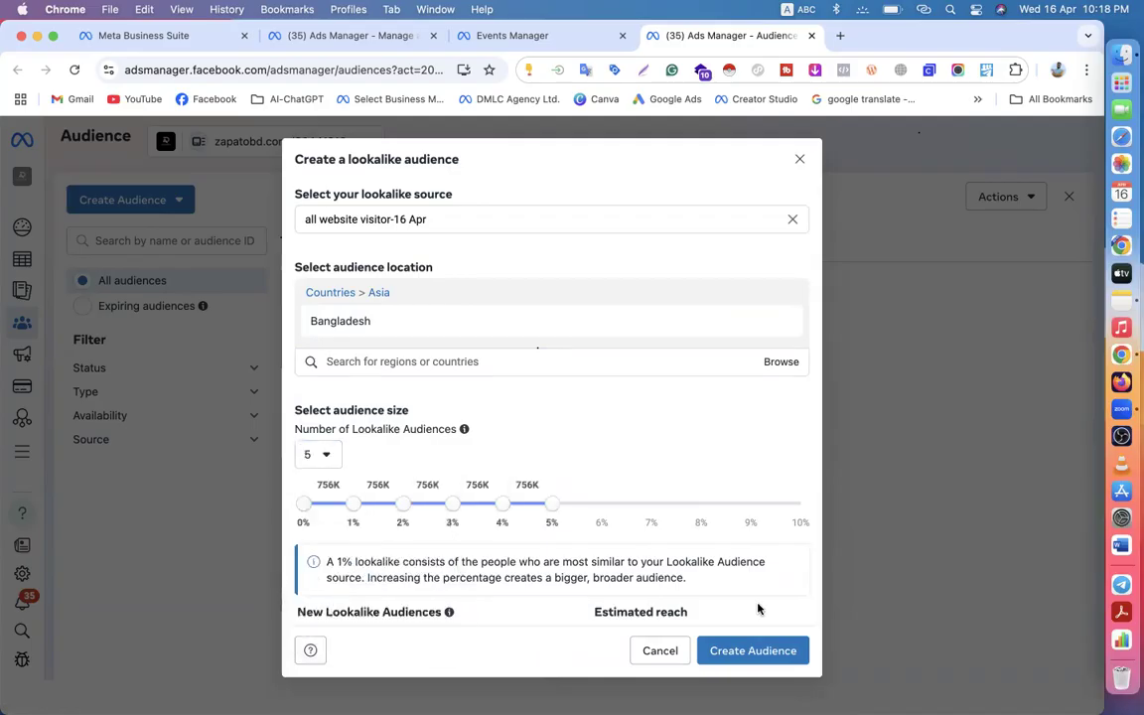
click(735, 650)
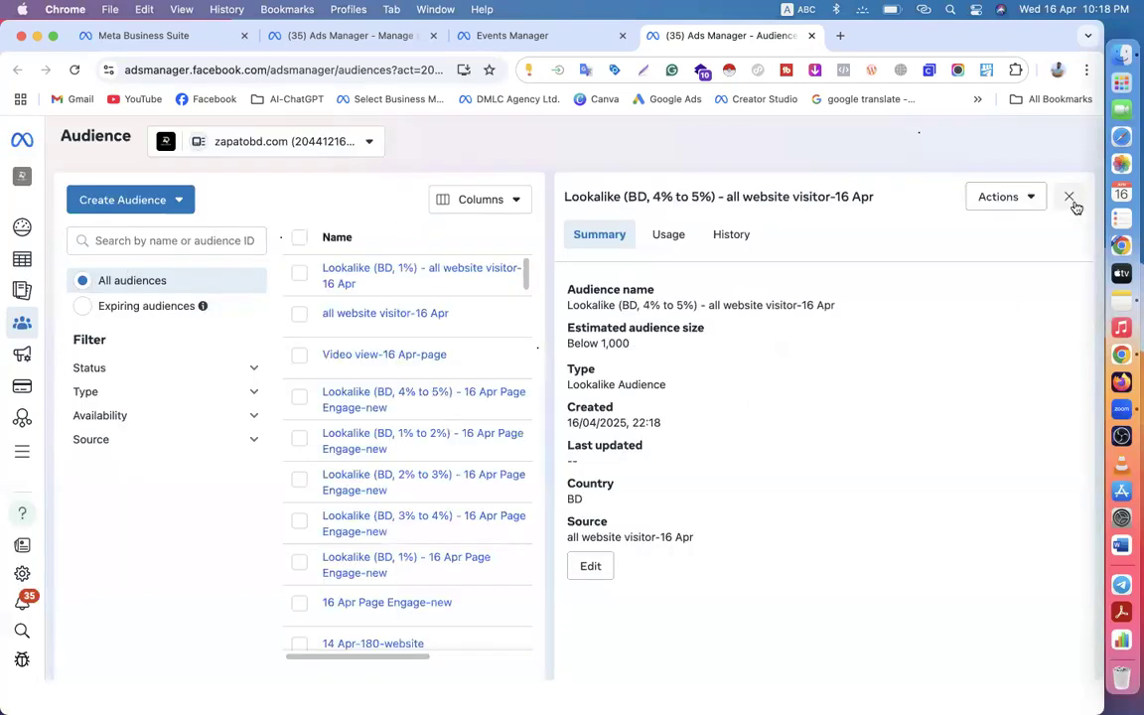
click(1070, 199)
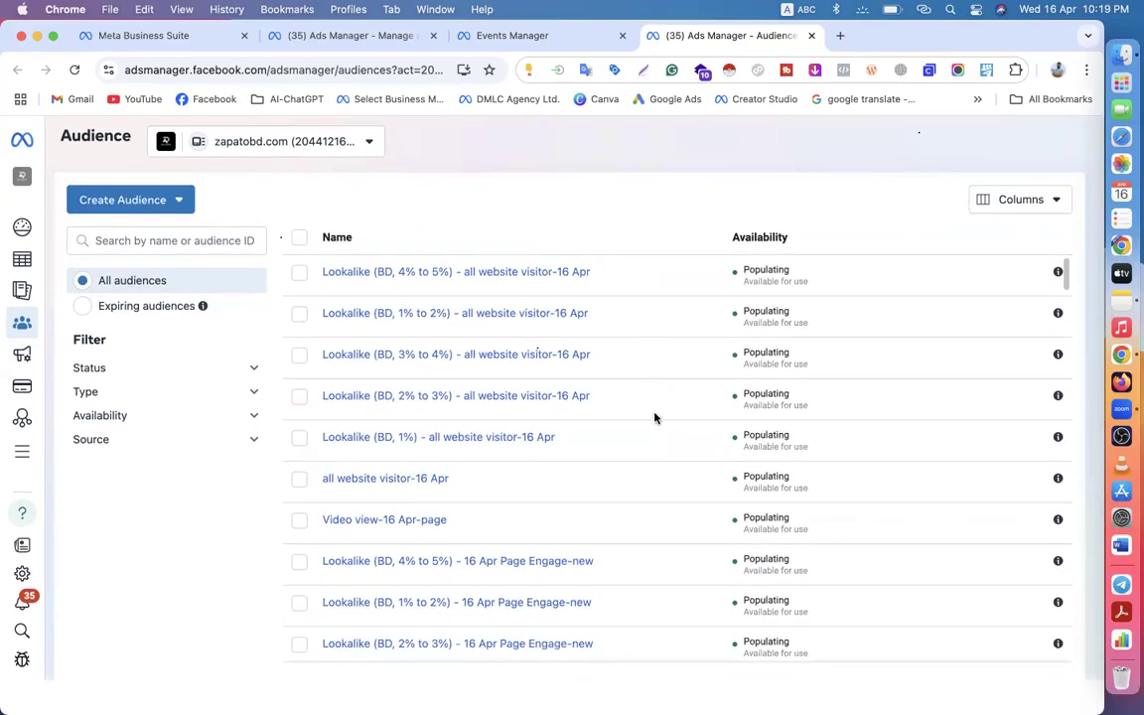
scroll(654, 418, down, 3)
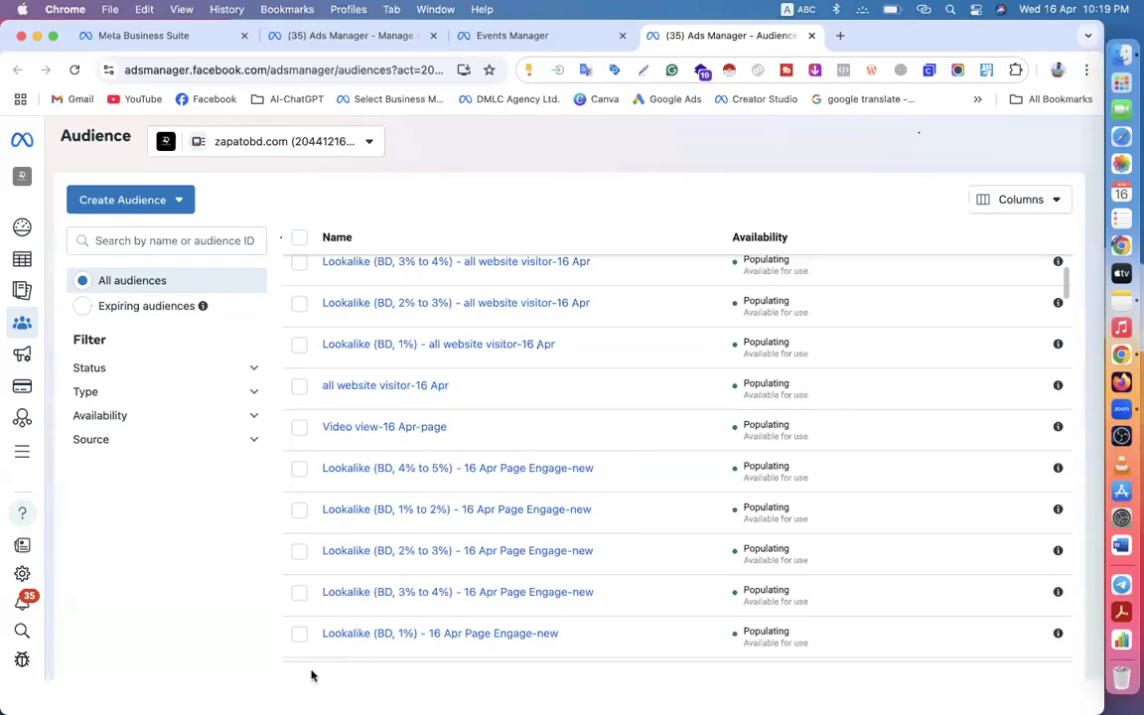
mouse_move(436, 385)
scroll(436, 385, up, 3)
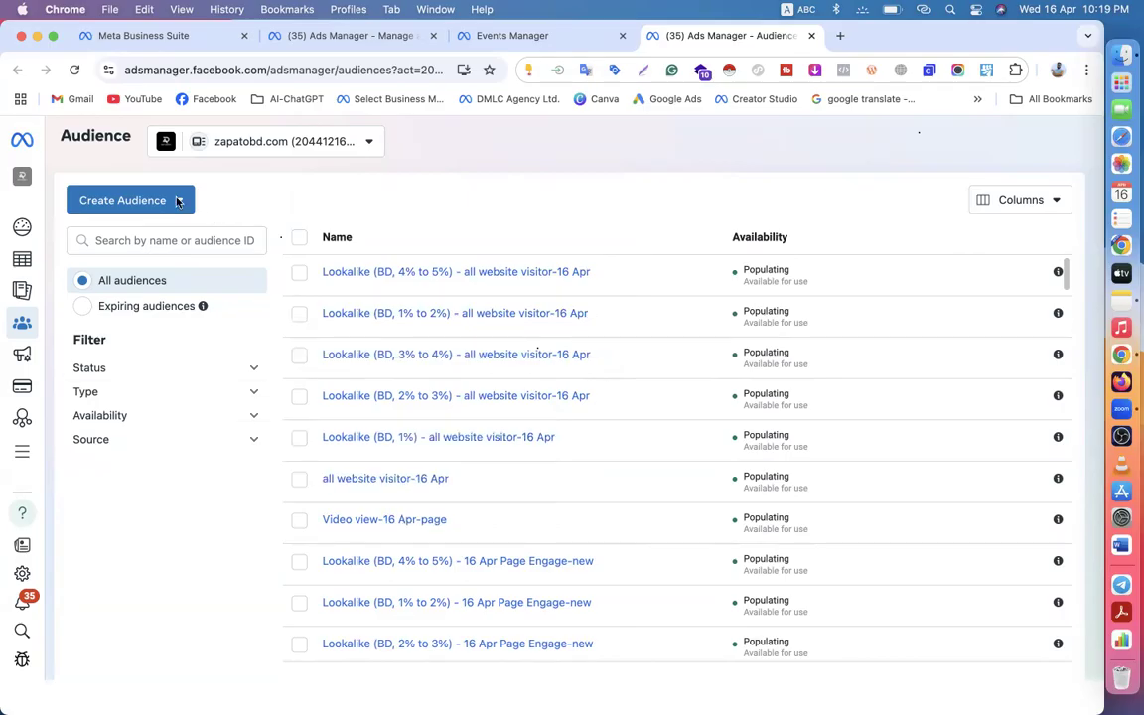
click(144, 199)
click(145, 238)
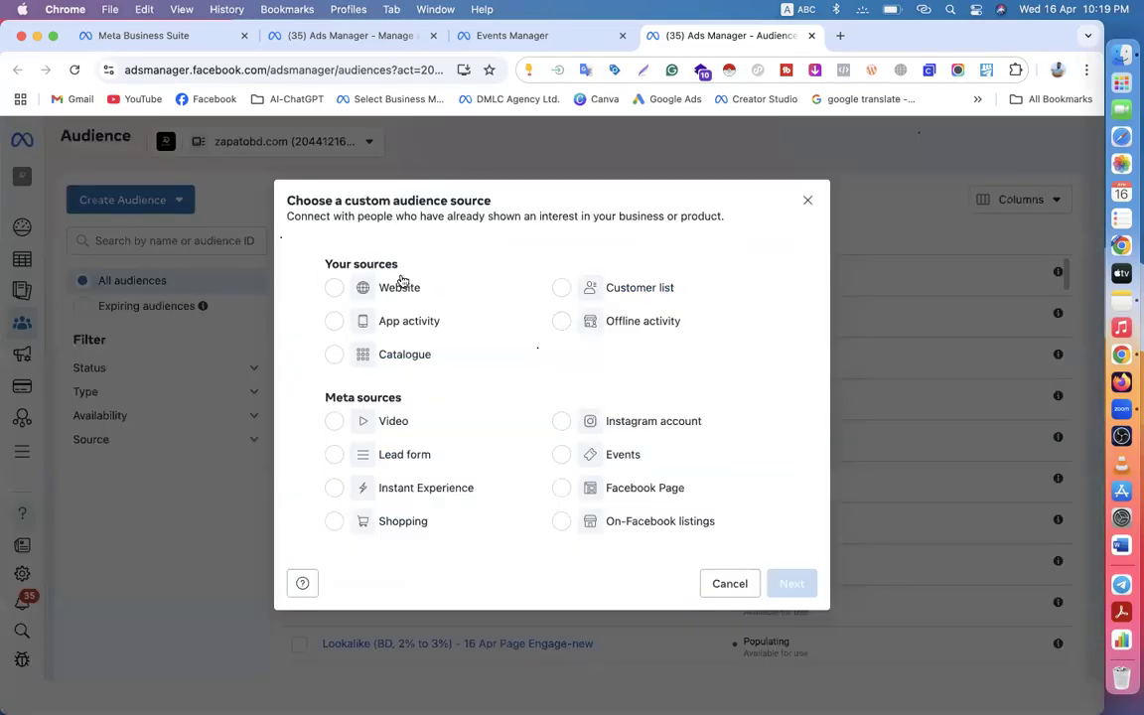
click(334, 288)
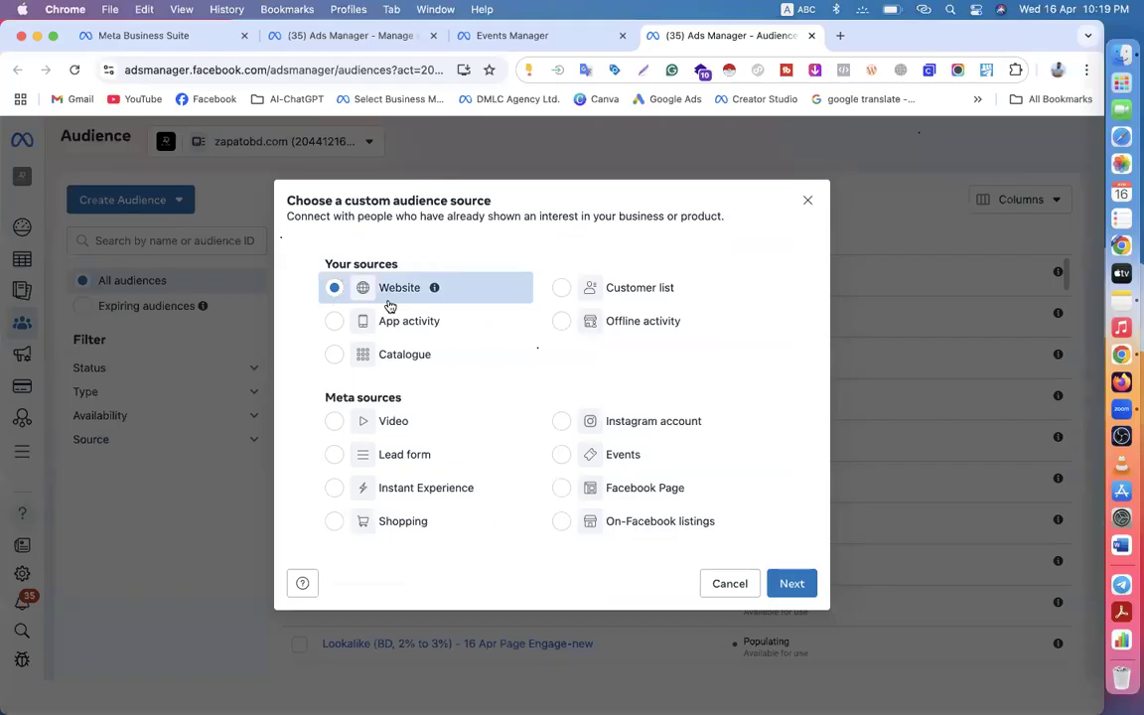
click(784, 592)
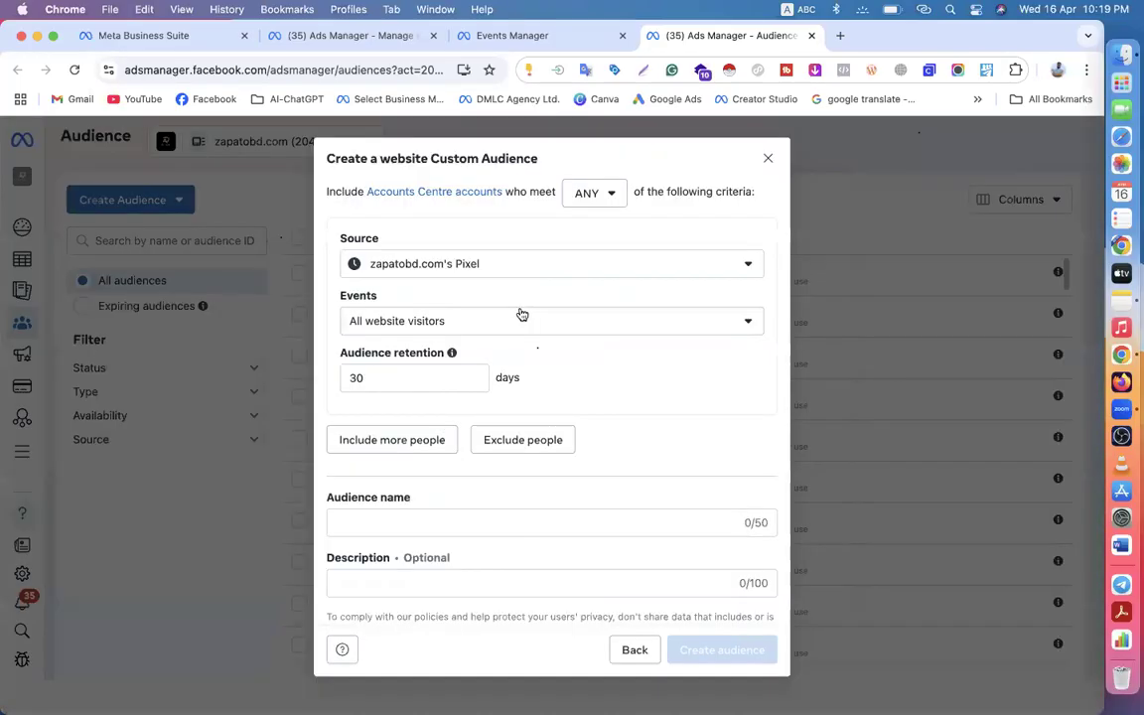
click(410, 323)
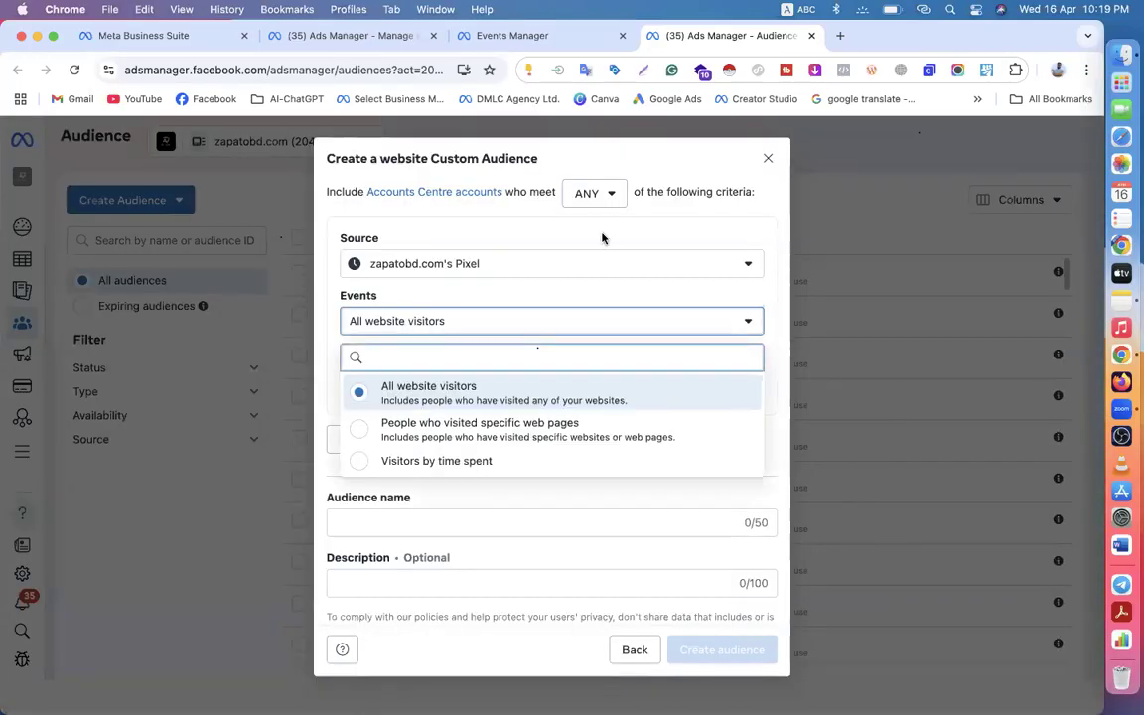
click(767, 158)
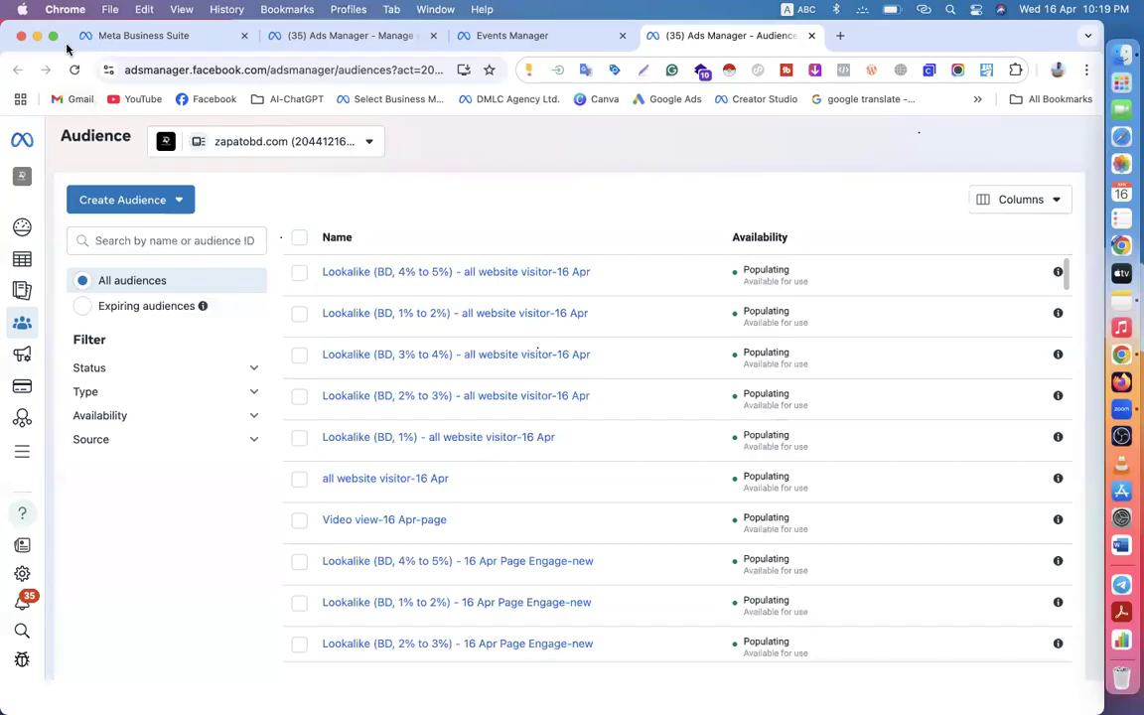
- Reload the audience list and start a website custom audience from Zapat footwear's pixel using the ViewContent event
click(73, 70)
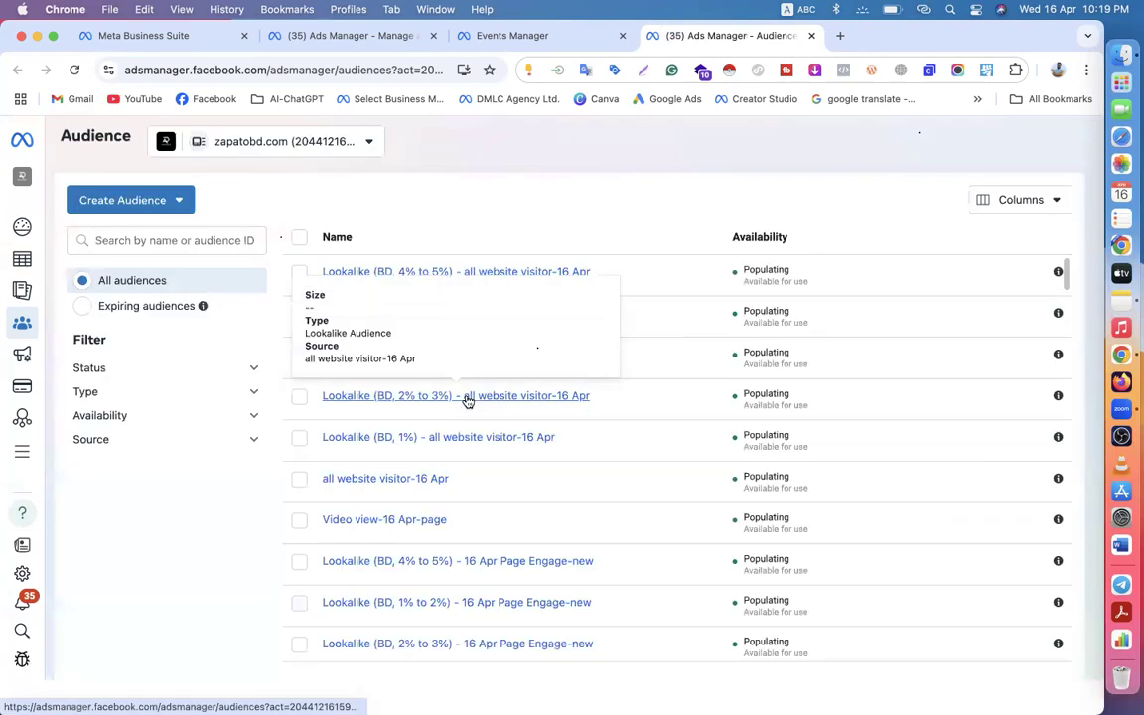
click(167, 201)
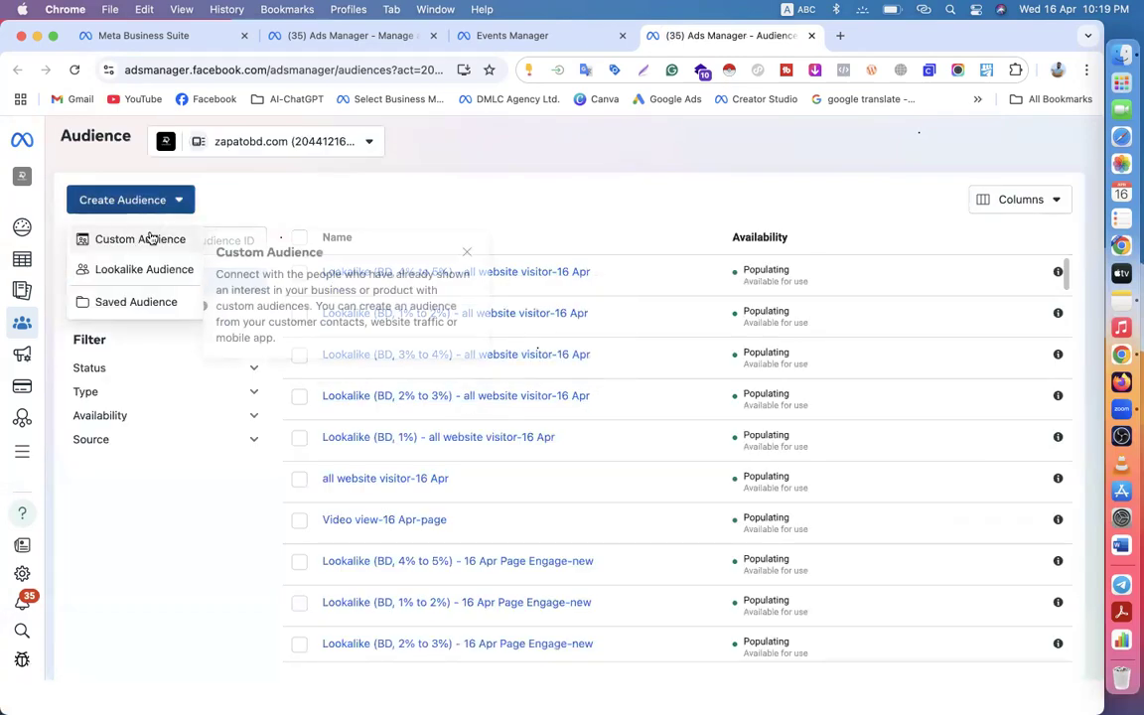
click(148, 239)
click(348, 305)
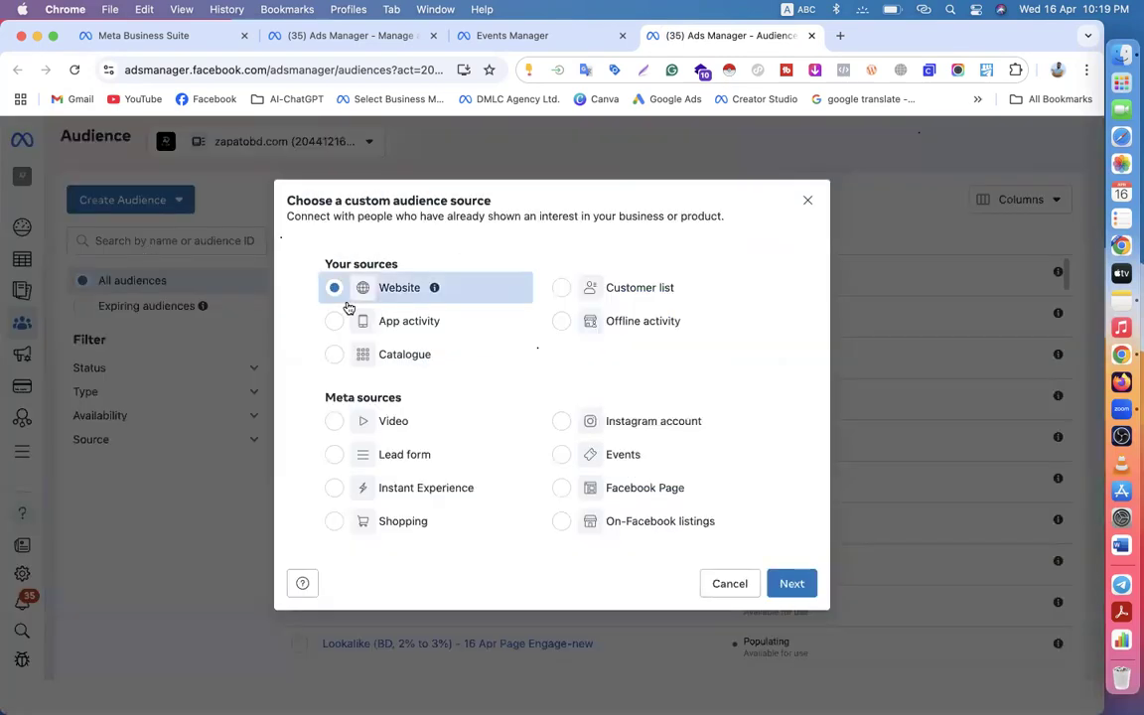
click(784, 583)
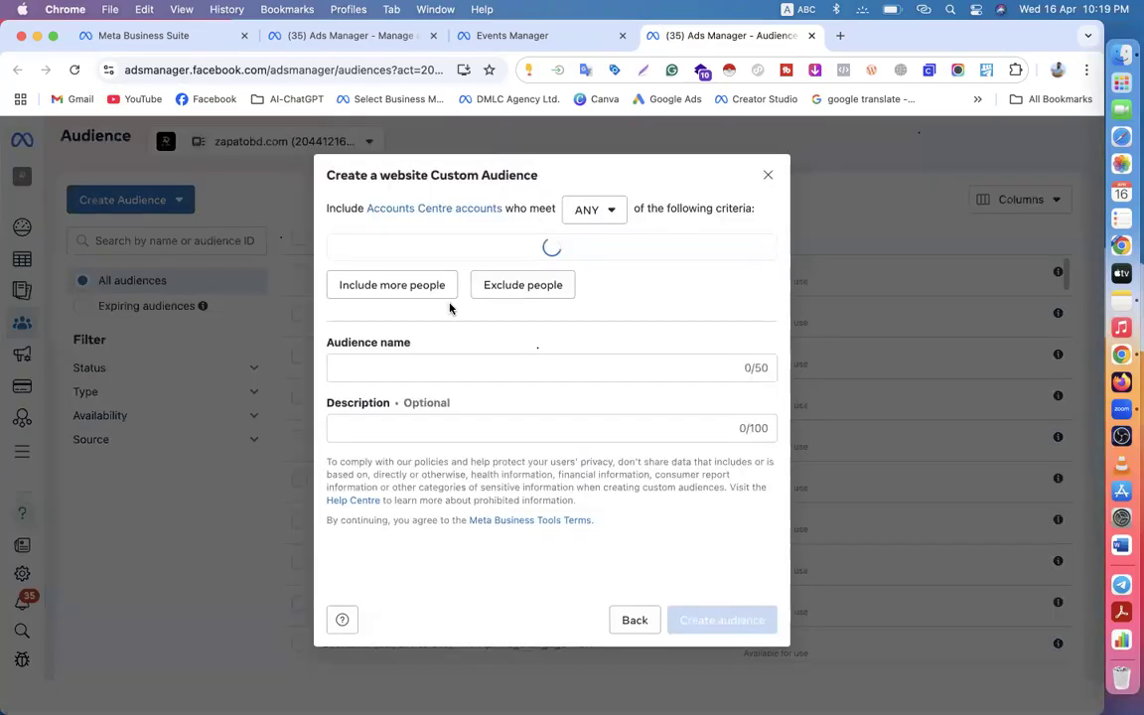
click(400, 315)
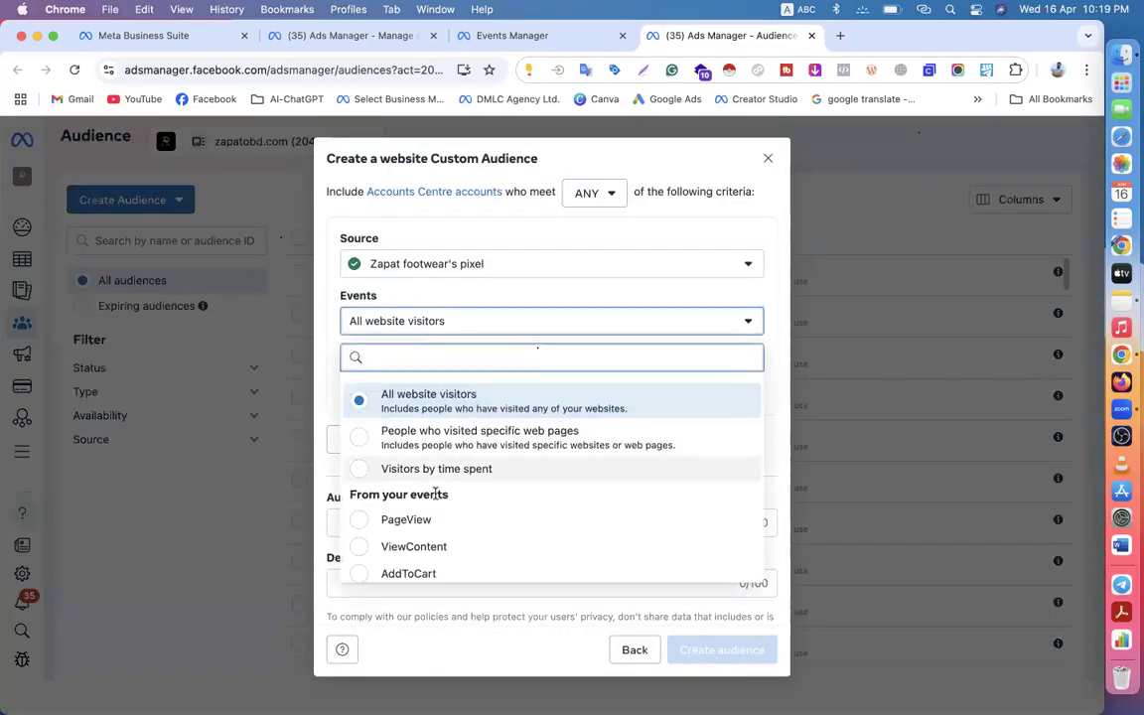
scroll(434, 493, down, 2)
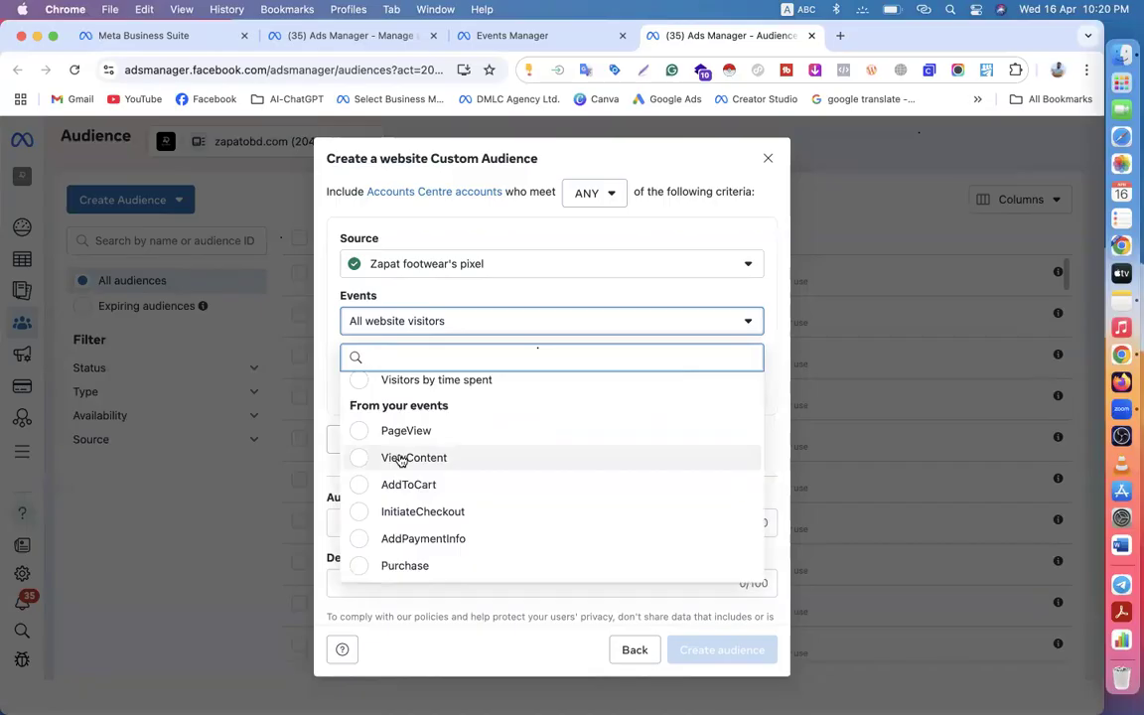
click(400, 458)
- Name the ViewContent audience "website view content-16 Apr" and create it
click(374, 546)
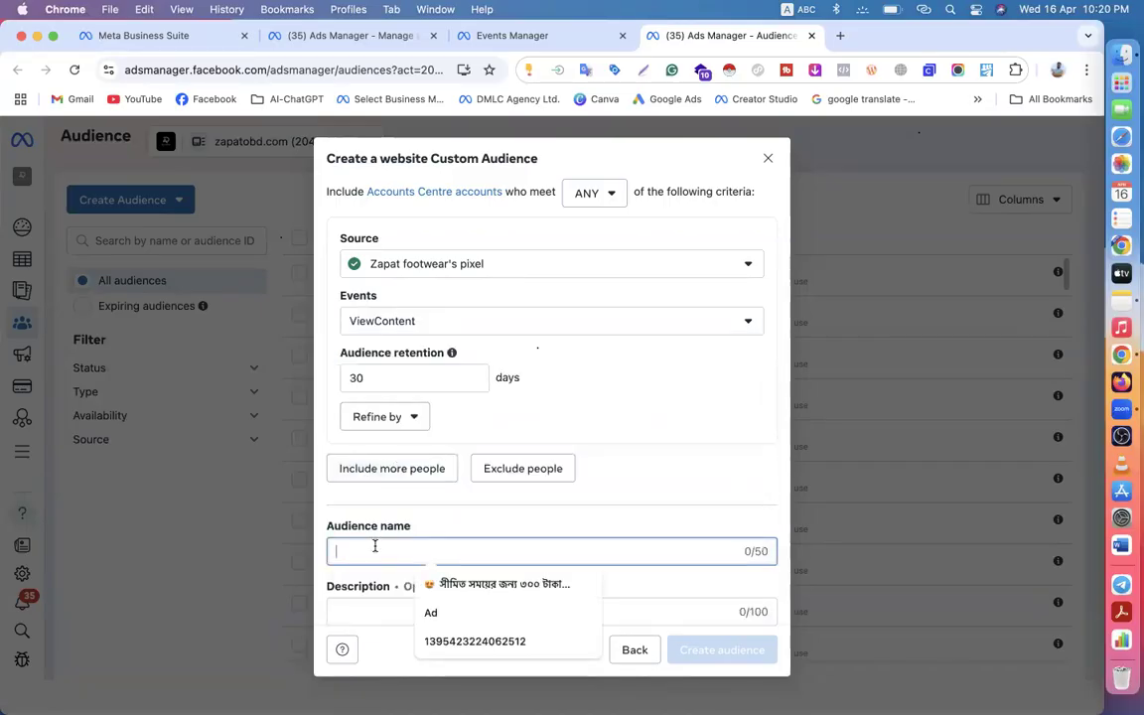
text(web)
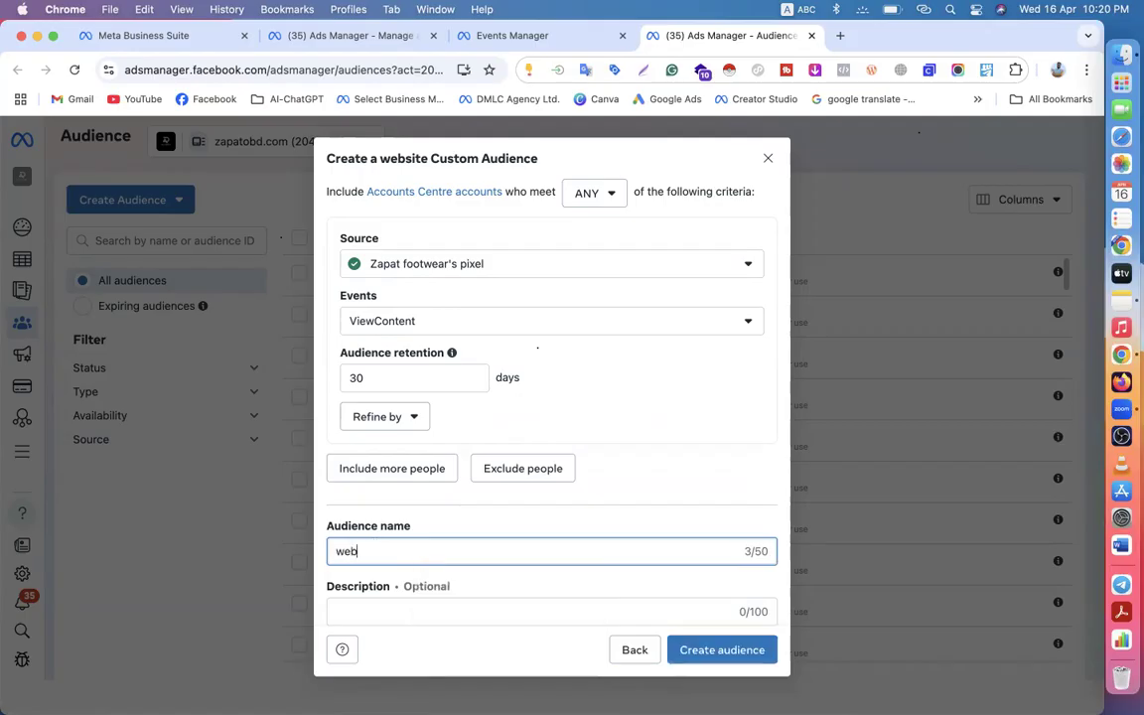
text(site view content-16 Apr)
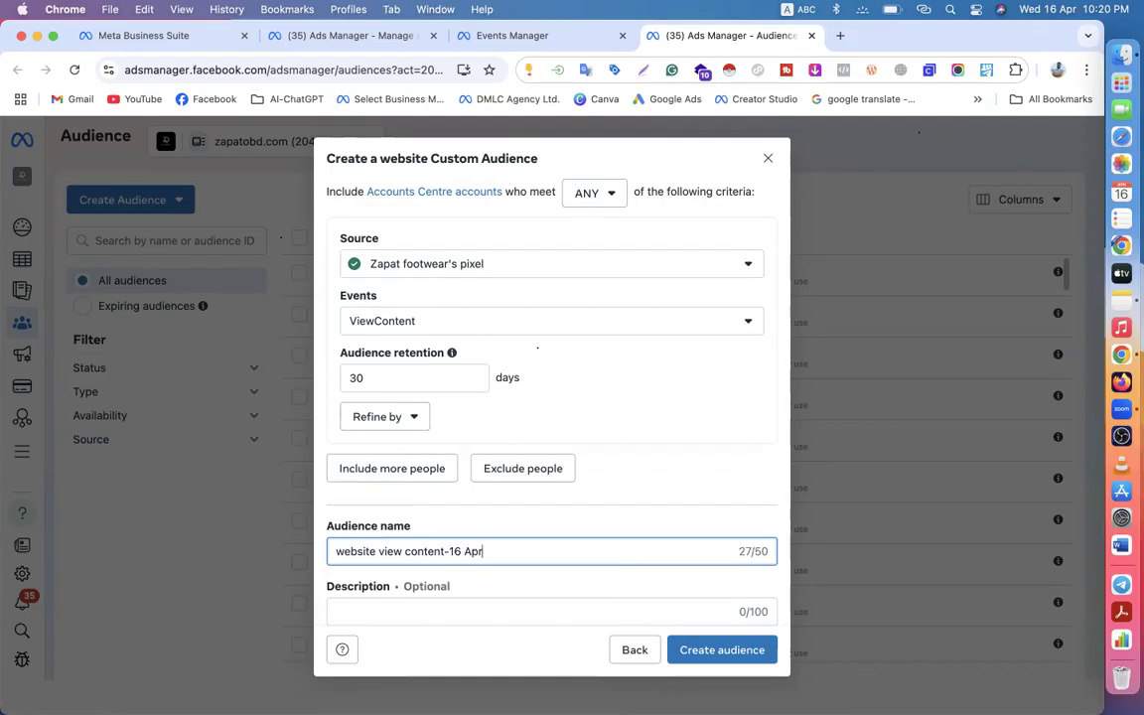
scroll(388, 541, down, 2)
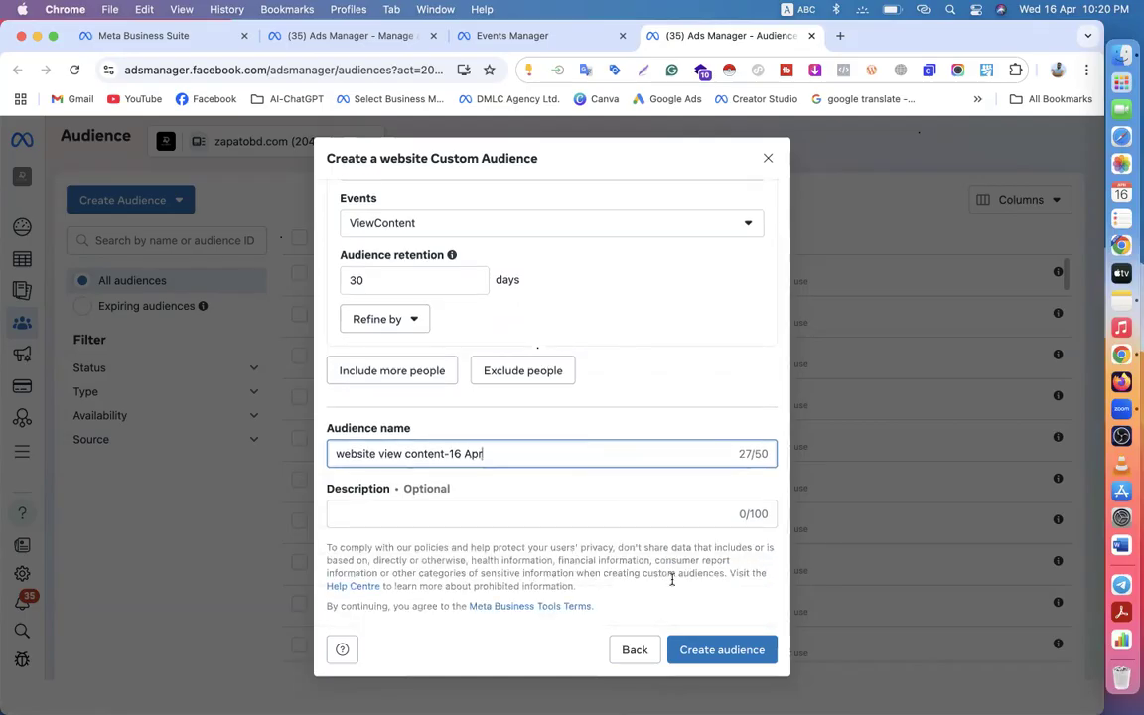
click(713, 648)
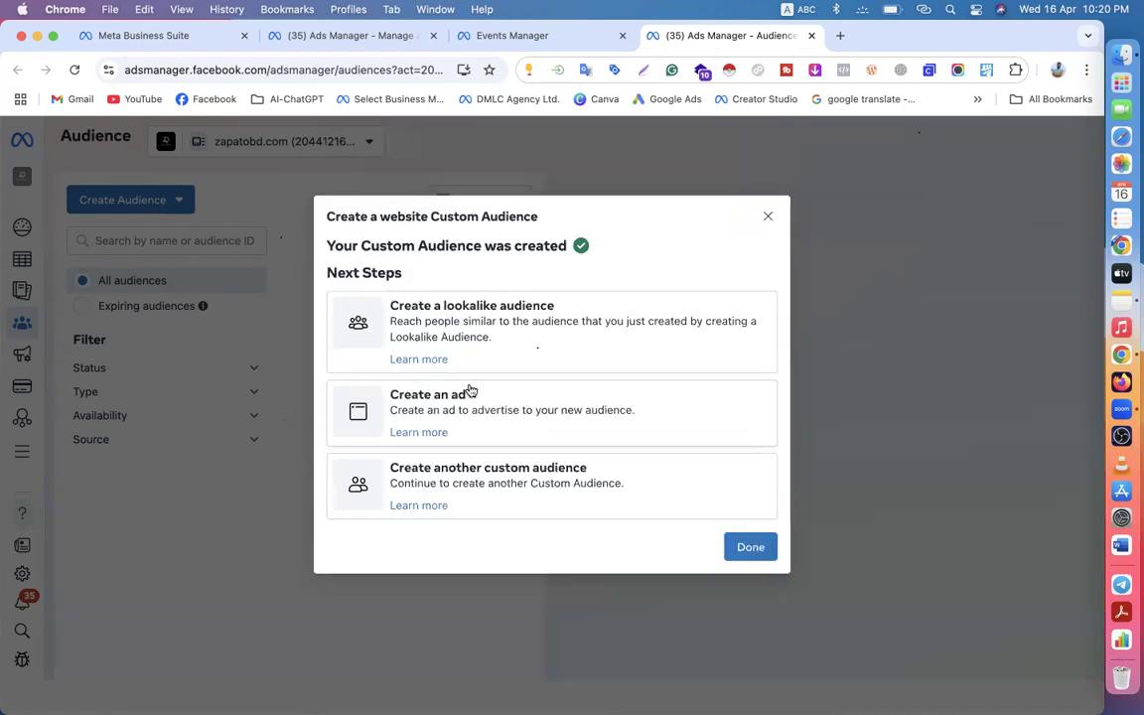
- Start a lookalike audience from "website view content-16 Apr" with Bangladesh as the audience location
click(551, 353)
click(341, 331)
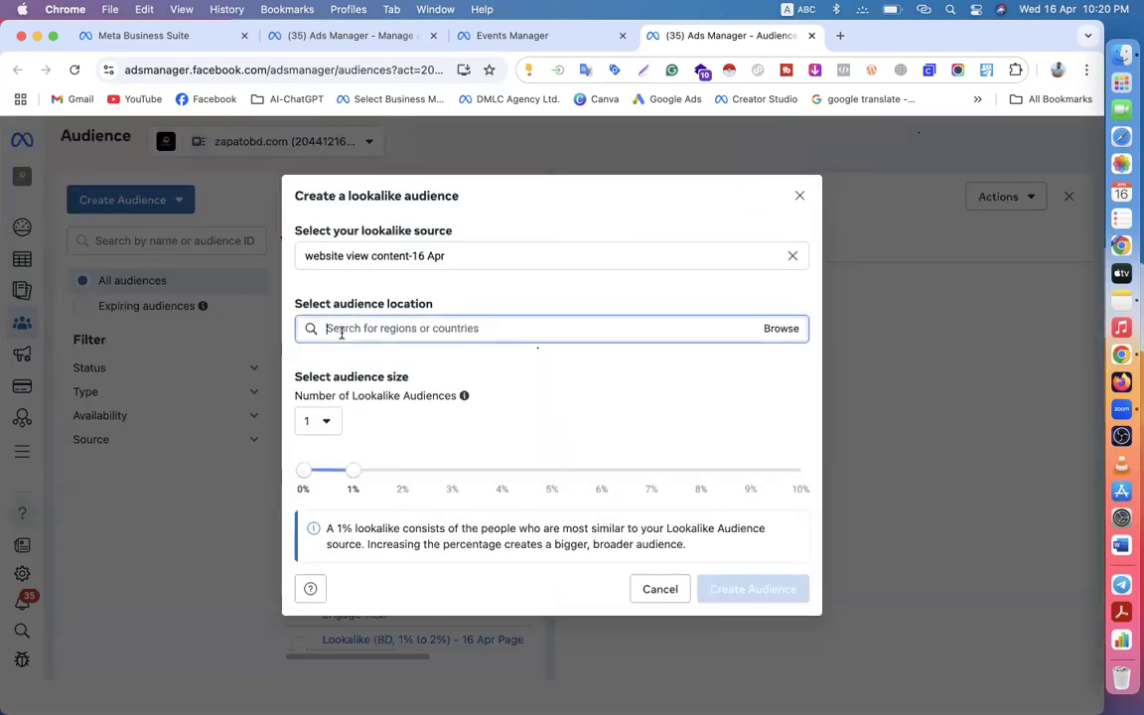
text(b)
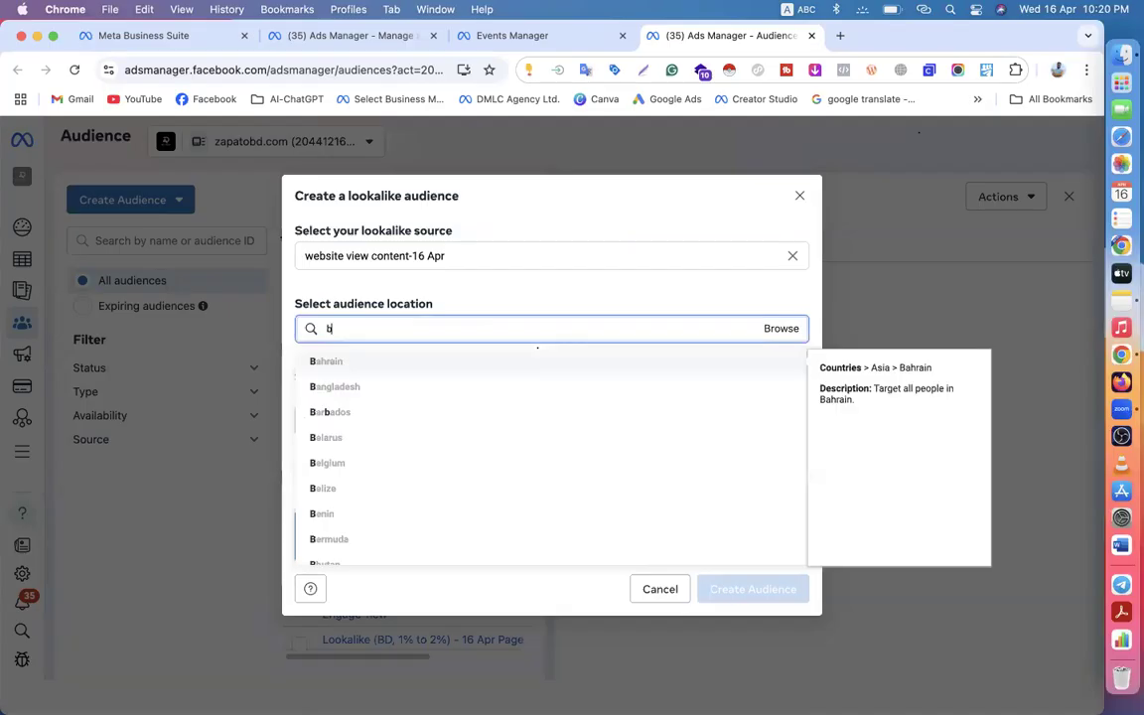
click(352, 386)
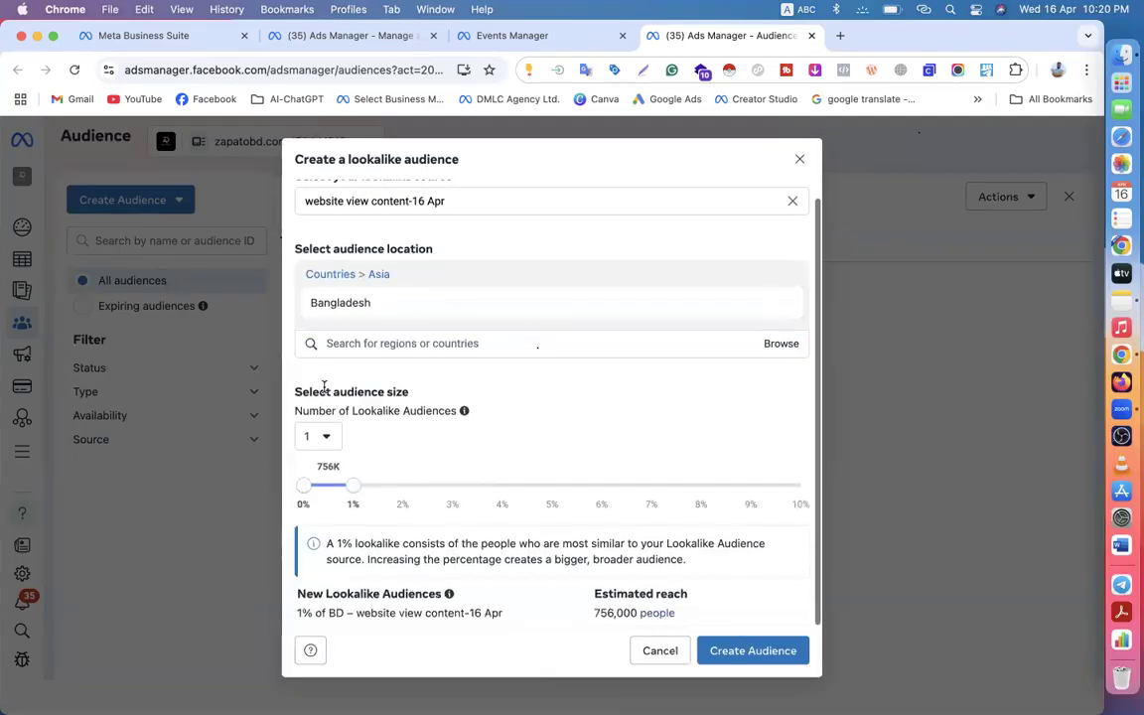
- Set the number of view-content lookalike audiences to 5, covering 0% to 5%, create them and return to the full audience list
click(324, 444)
click(317, 503)
click(323, 443)
click(319, 439)
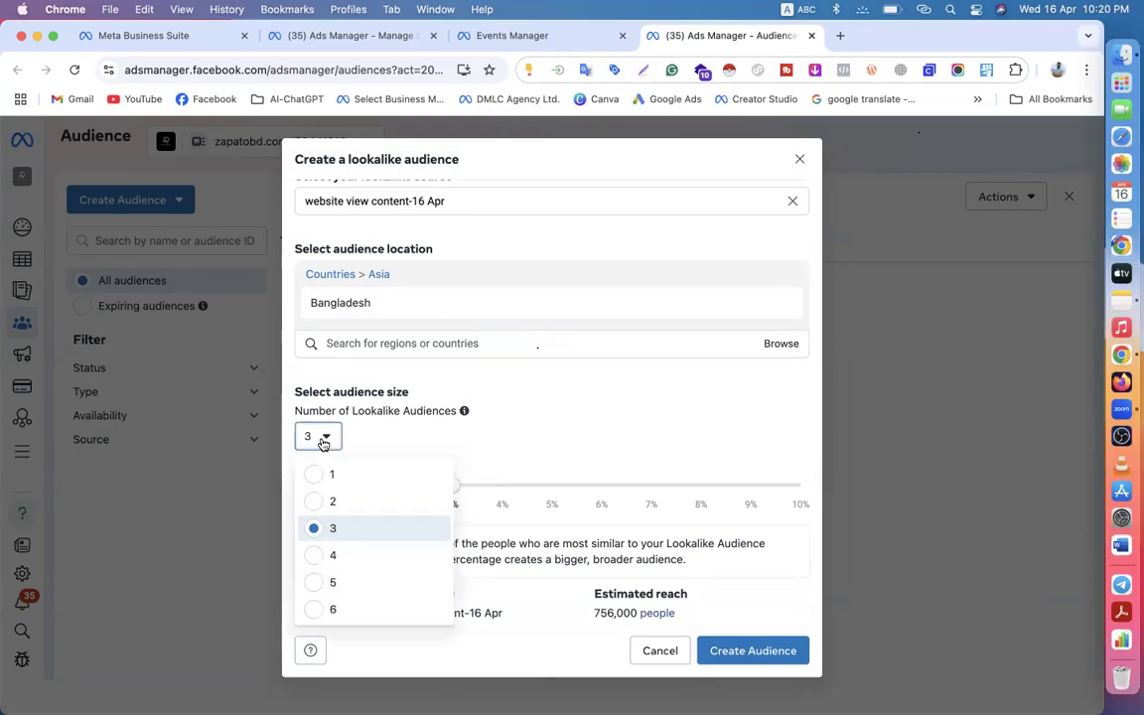
click(335, 554)
click(326, 435)
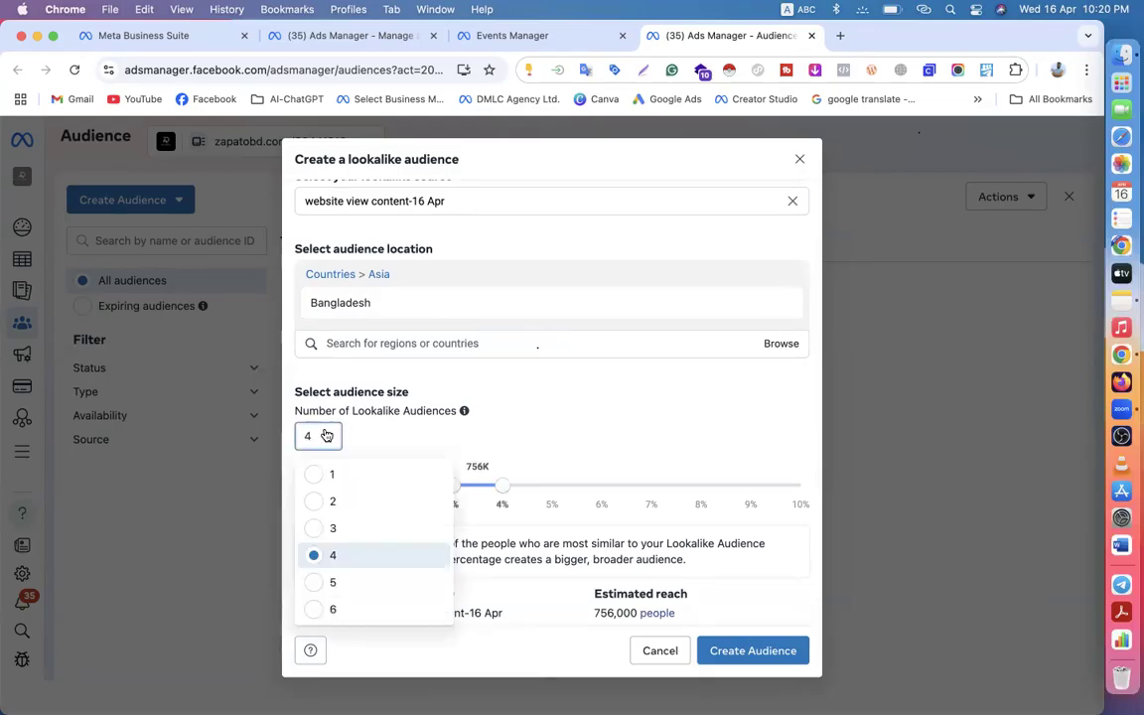
click(328, 584)
scroll(461, 401, down, 2)
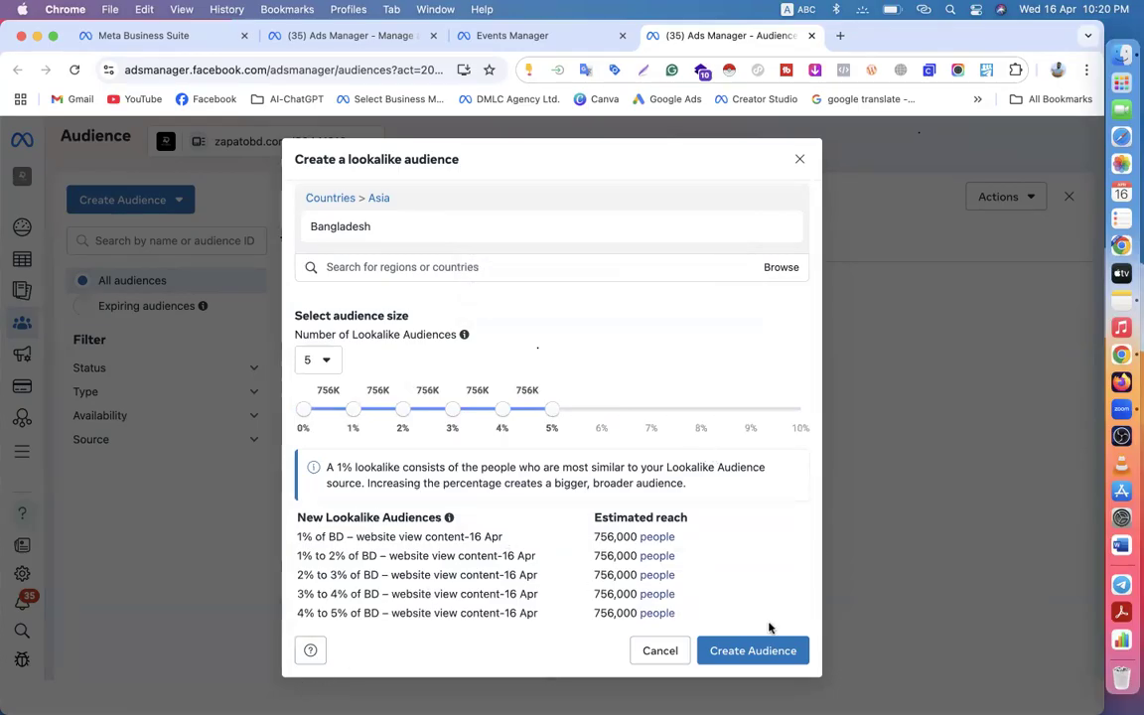
click(754, 651)
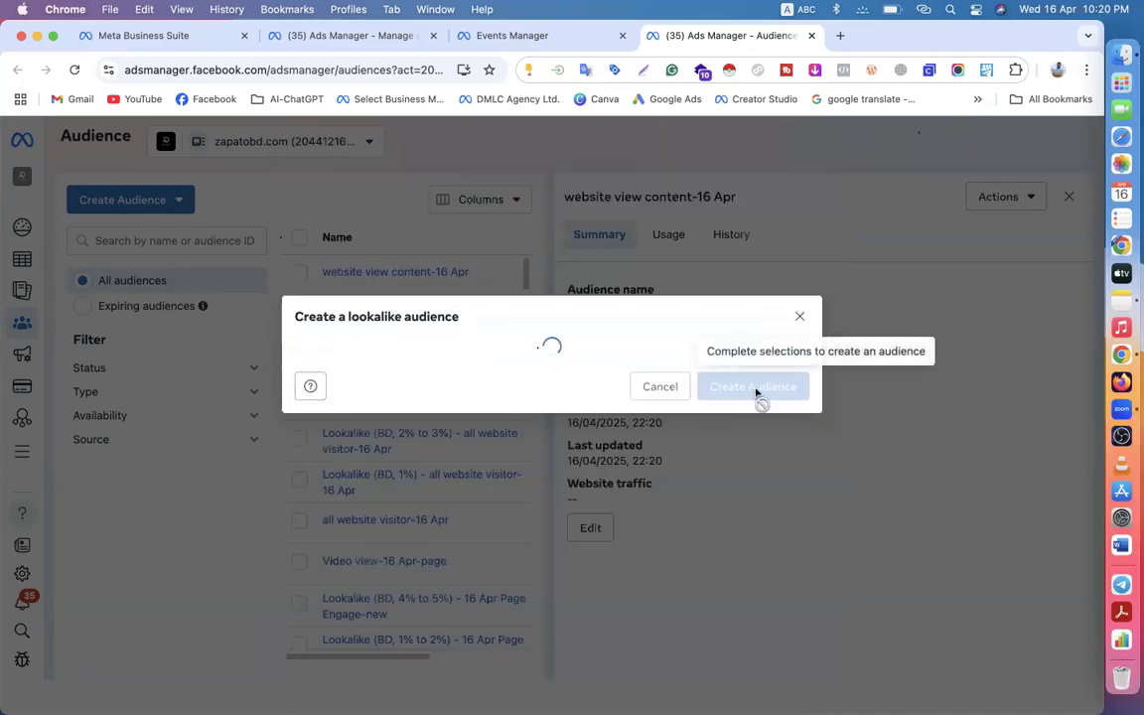
click(799, 315)
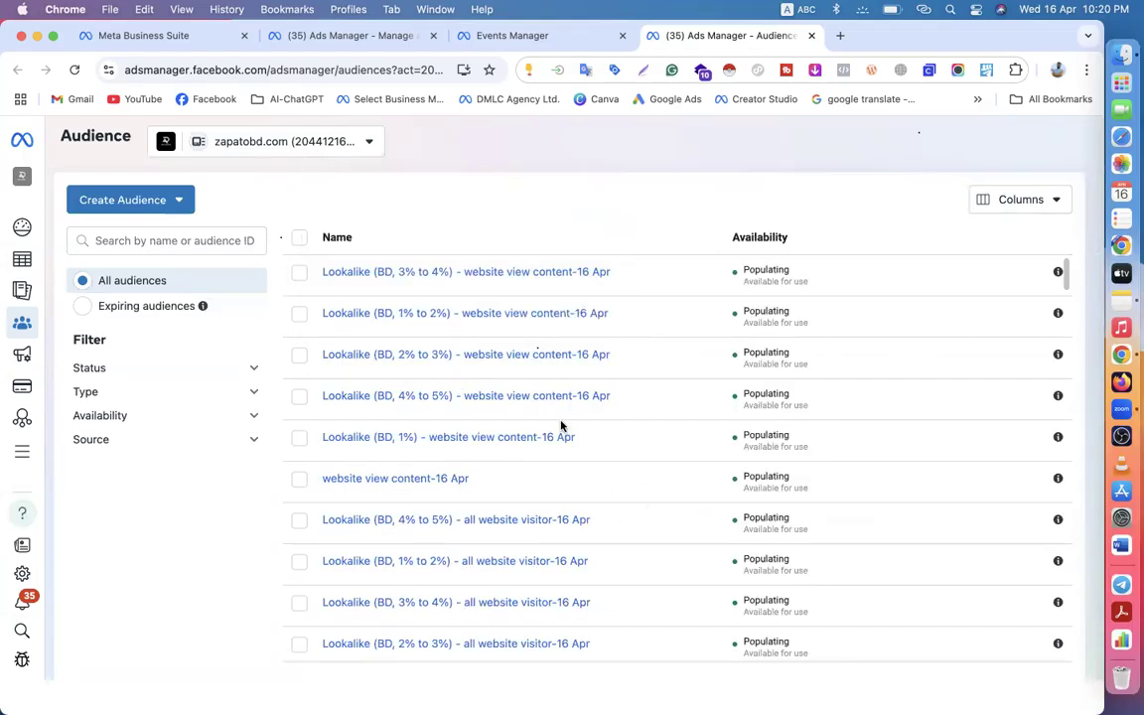
- Review the account's full audience list, including the older website, purchase, add-to-cart and video-view audiences and their lookalikes
scroll(561, 421, down, 10)
scroll(463, 571, down, 15)
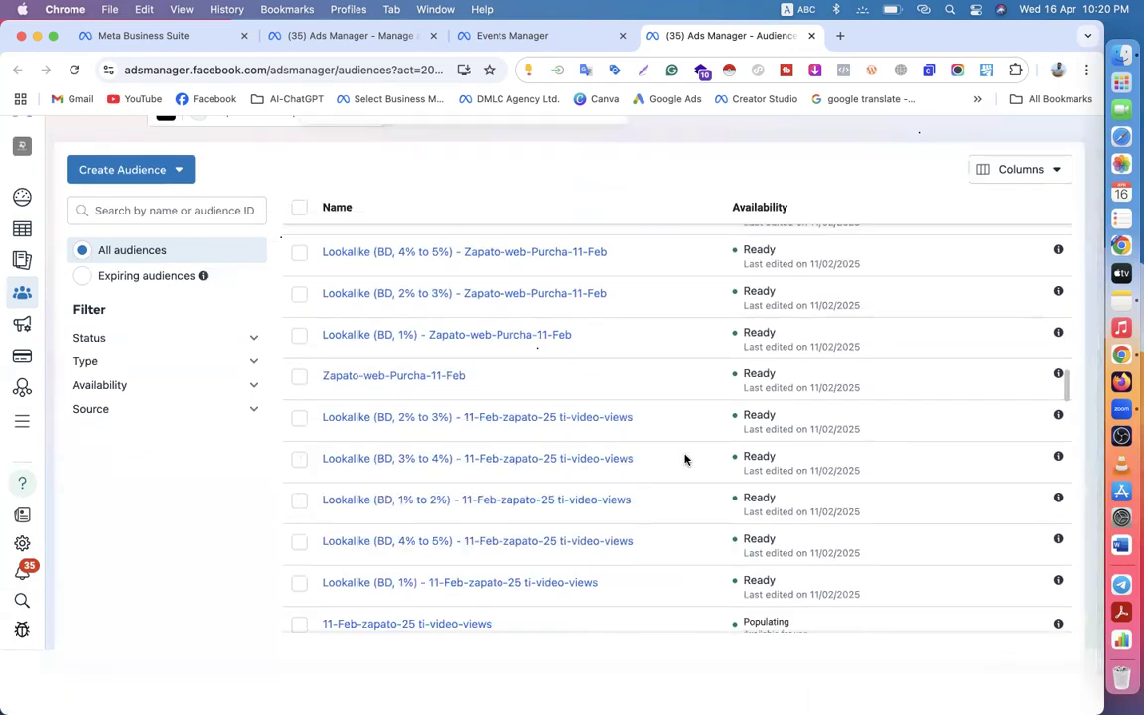
scroll(552, 481, down, 15)
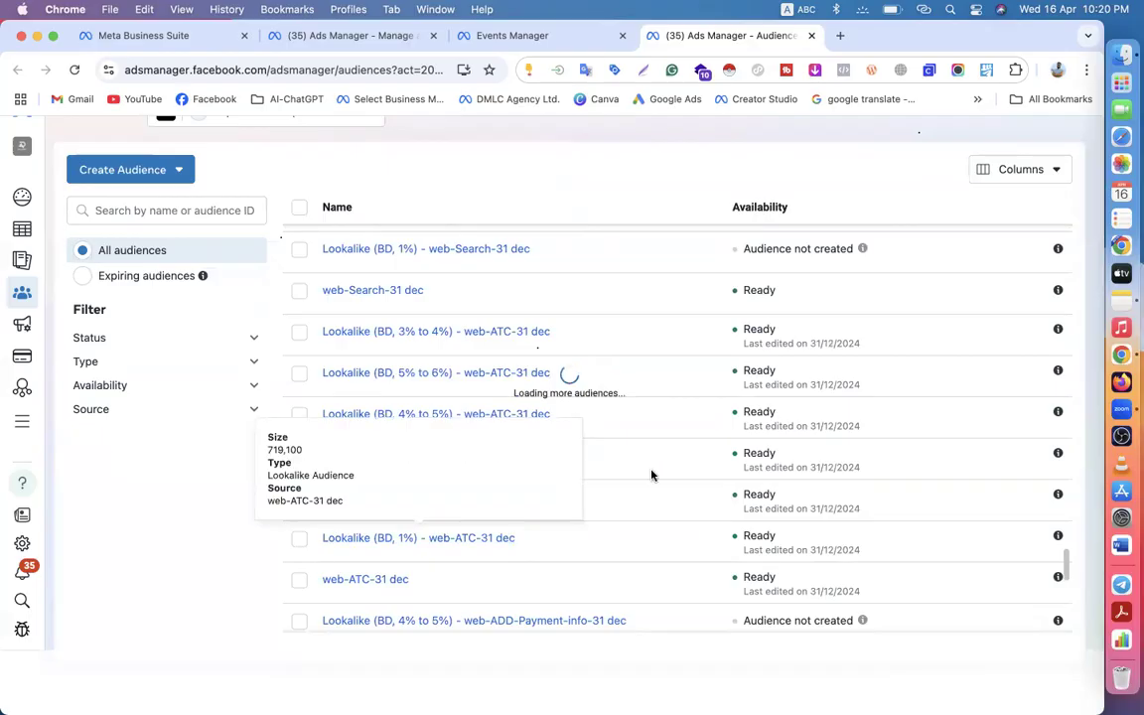
scroll(493, 425, up, 1)
scroll(494, 425, up, 15)
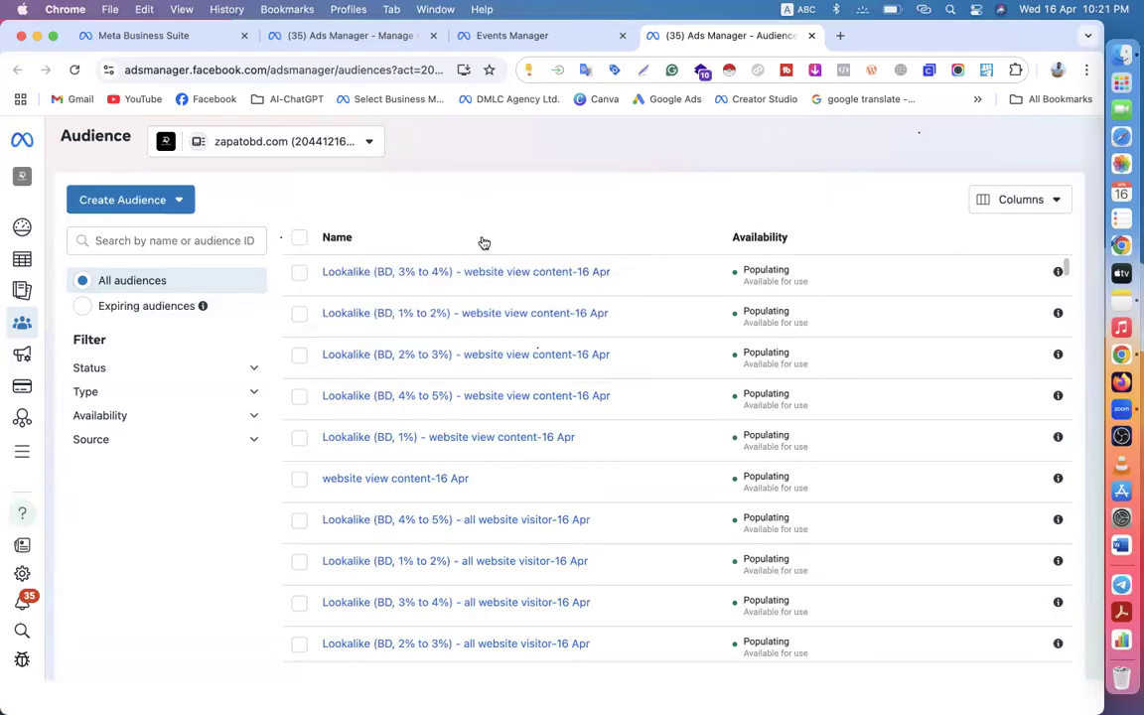
scroll(484, 242, down, 10)
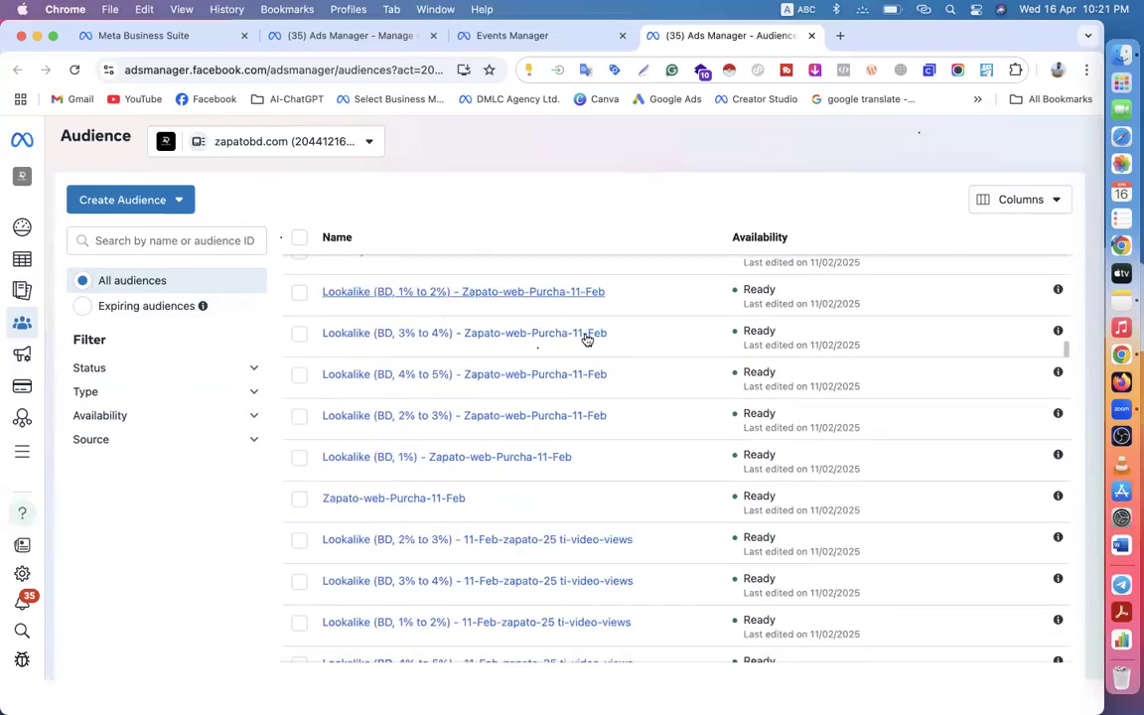
scroll(662, 386, up, 3)
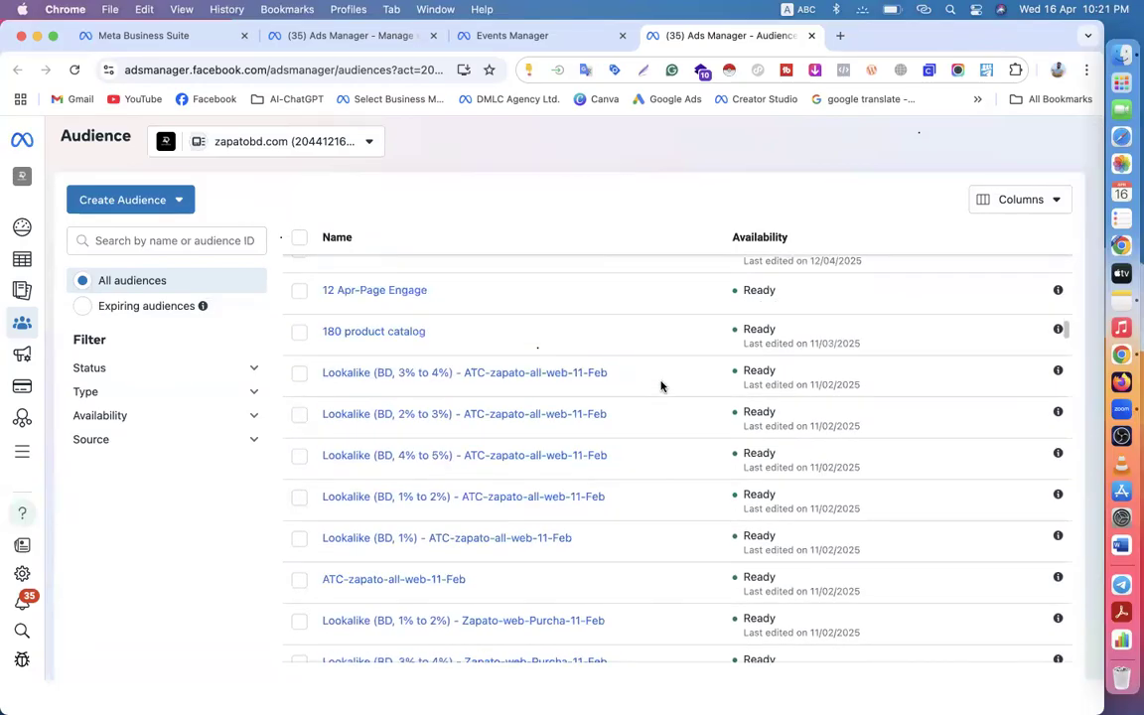
scroll(661, 386, up, 6)
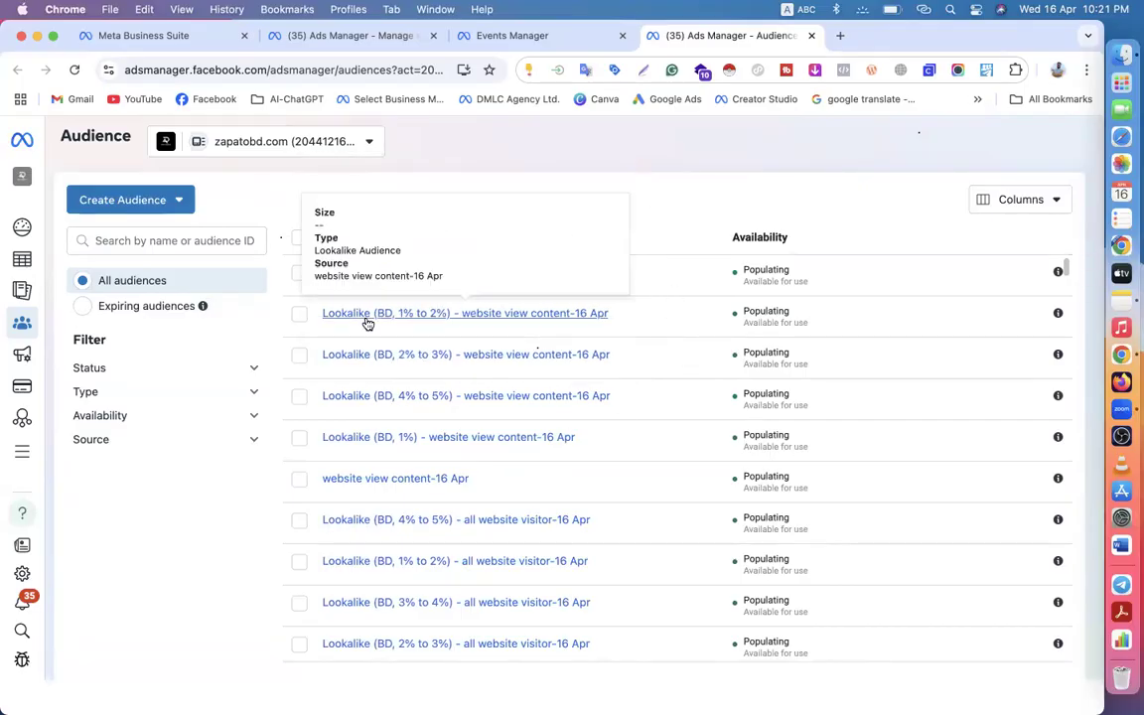
click(169, 199)
click(146, 243)
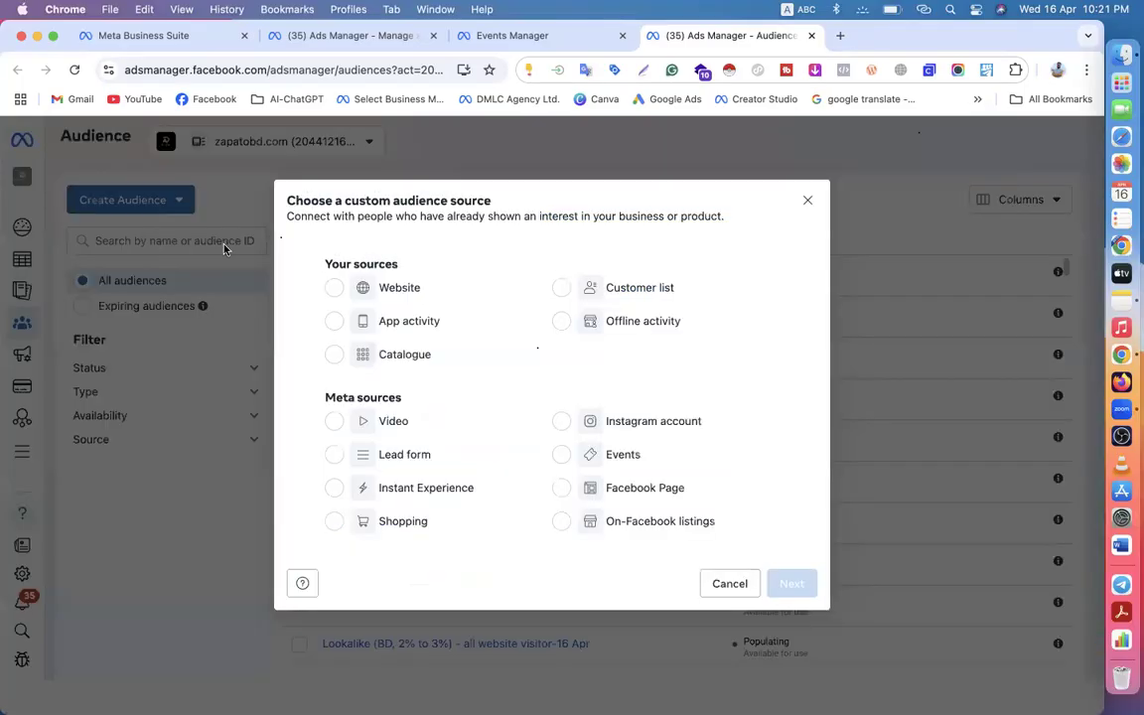
click(338, 288)
click(790, 586)
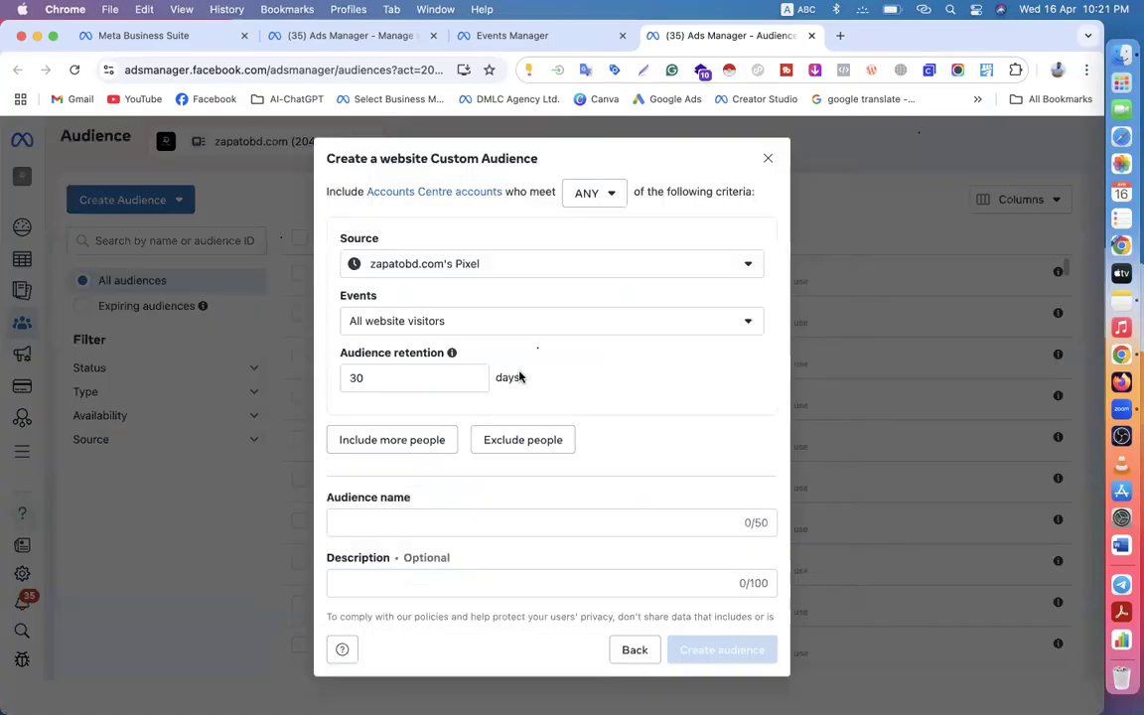
click(767, 158)
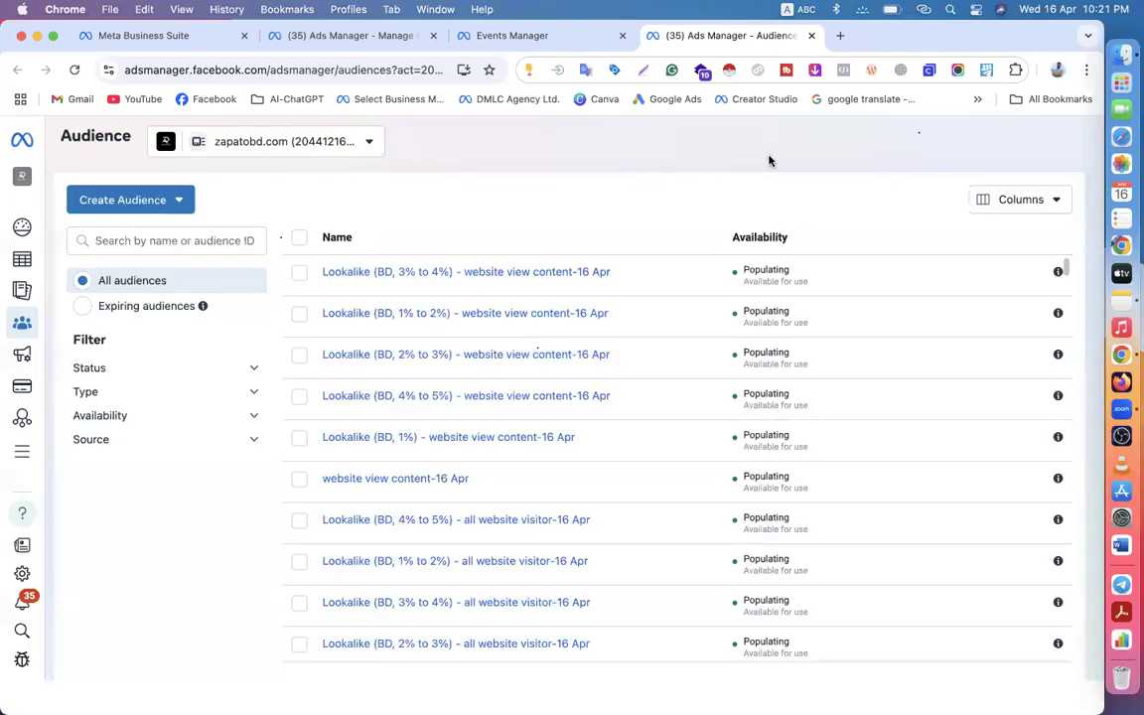
- Reload the audience list and start a website custom audience from Zapat footwear's pixel using the AddToCart event
click(77, 70)
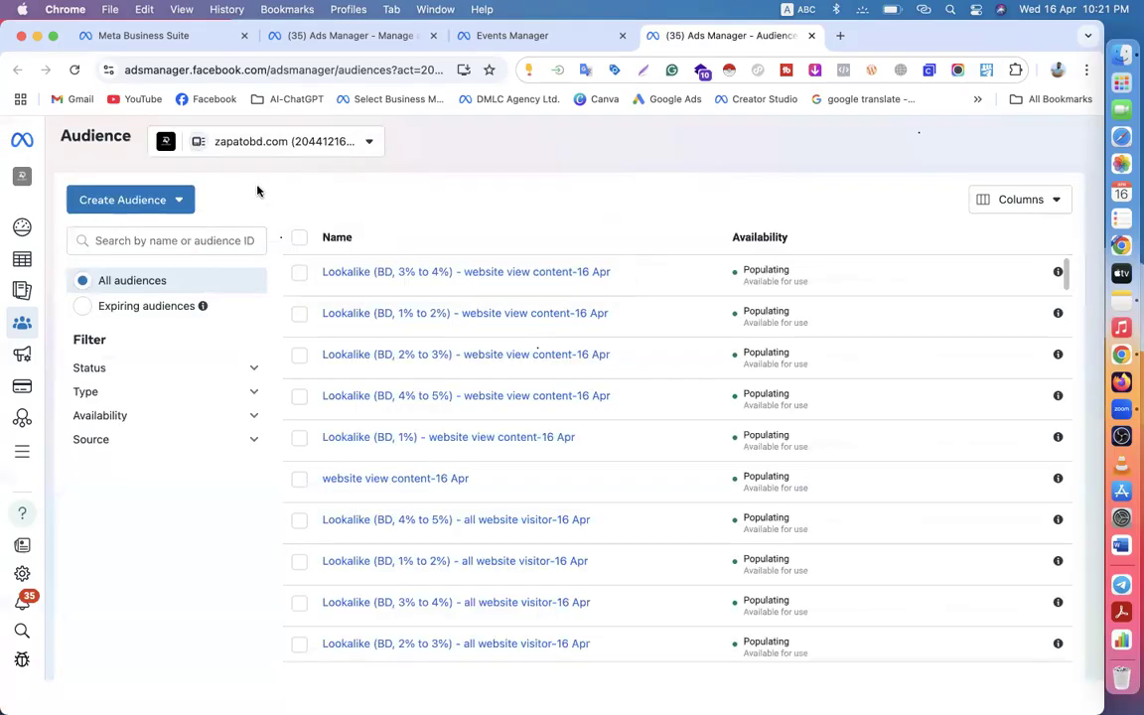
click(153, 199)
click(159, 237)
click(375, 287)
click(789, 585)
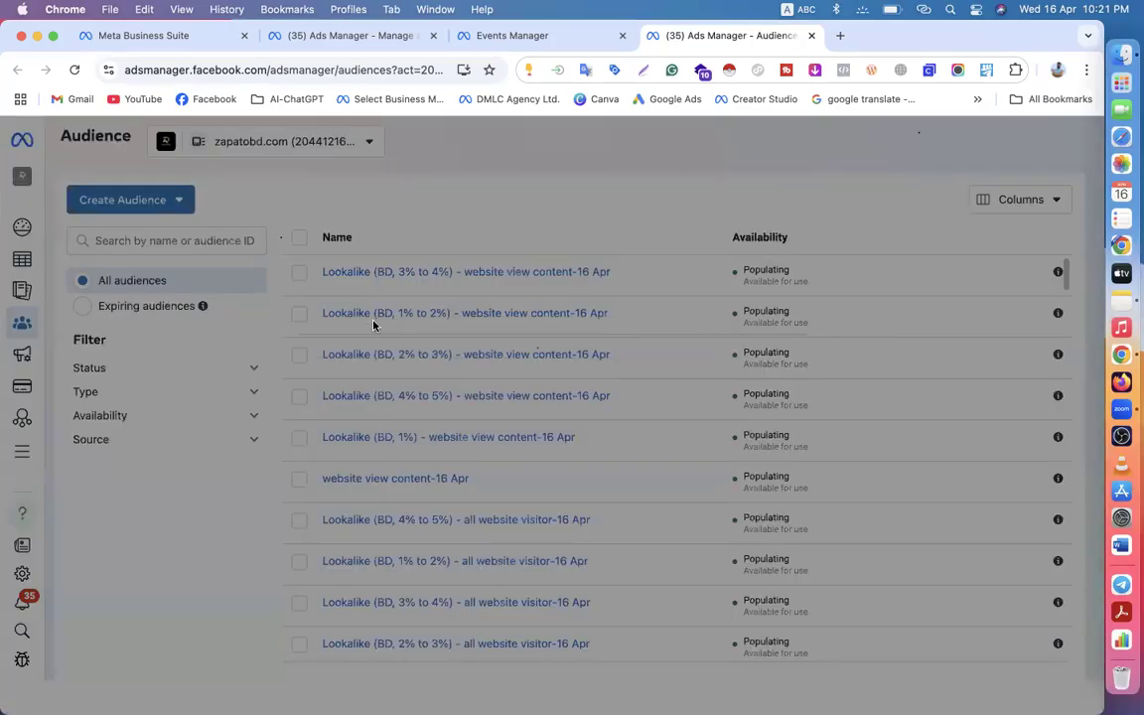
click(414, 319)
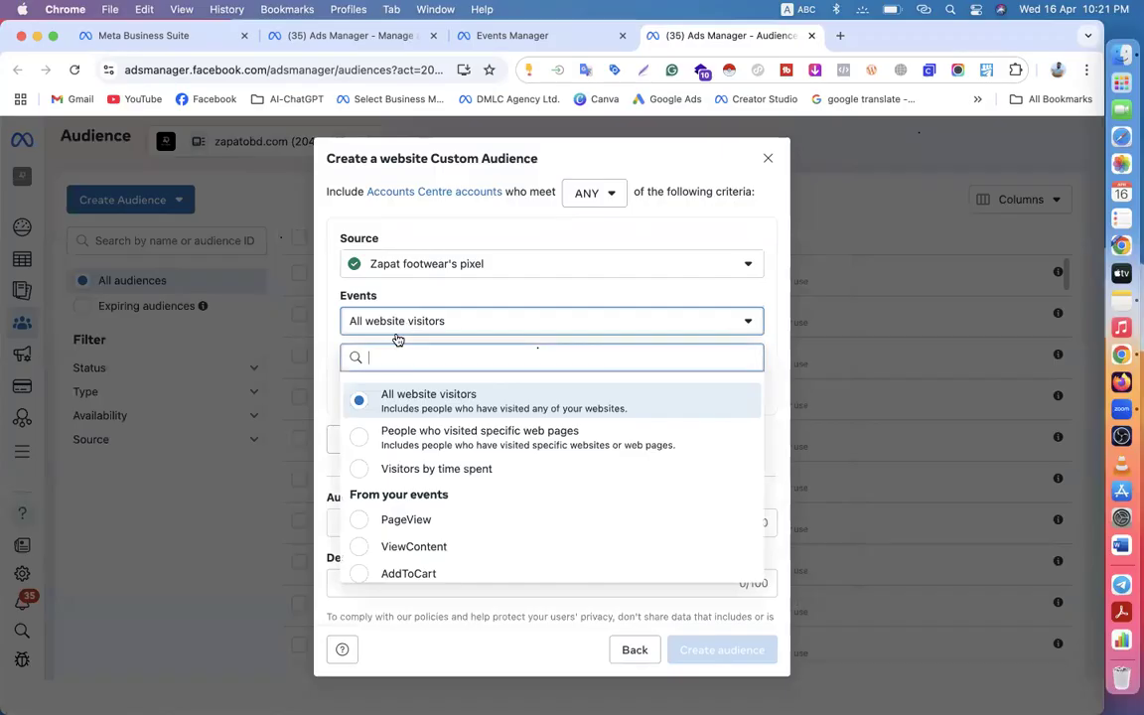
scroll(427, 466, down, 2)
click(402, 485)
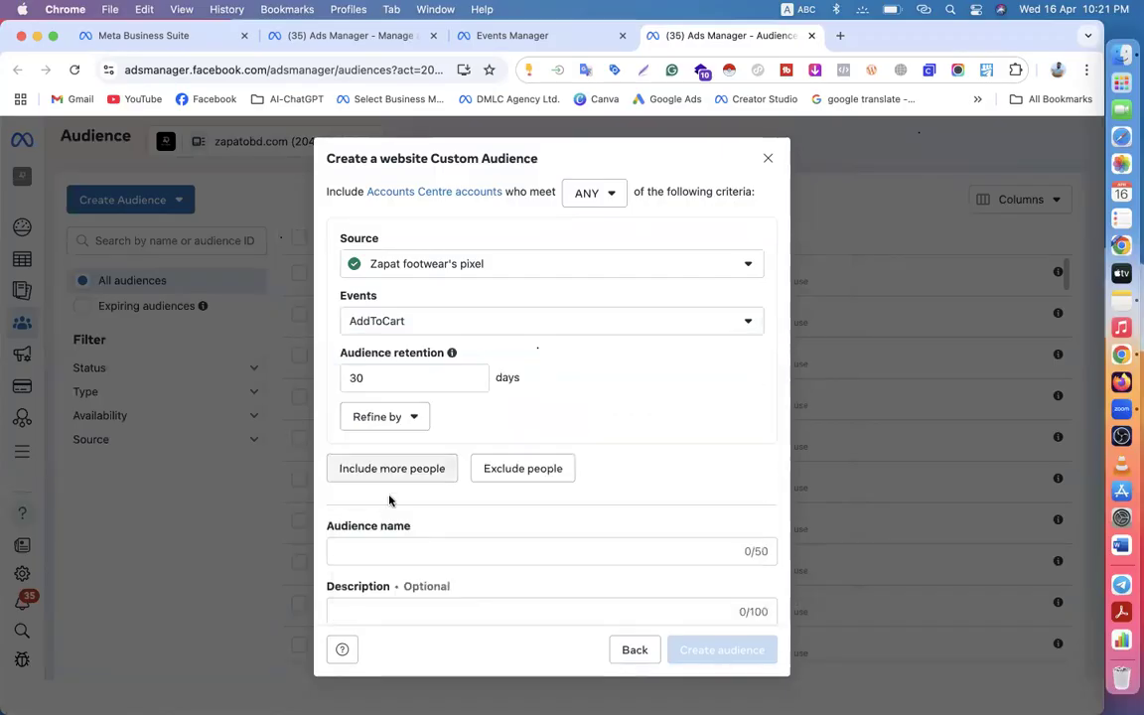
- Name the AddToCart audience "16 Apr - Add to cart-website" and create it
click(344, 542)
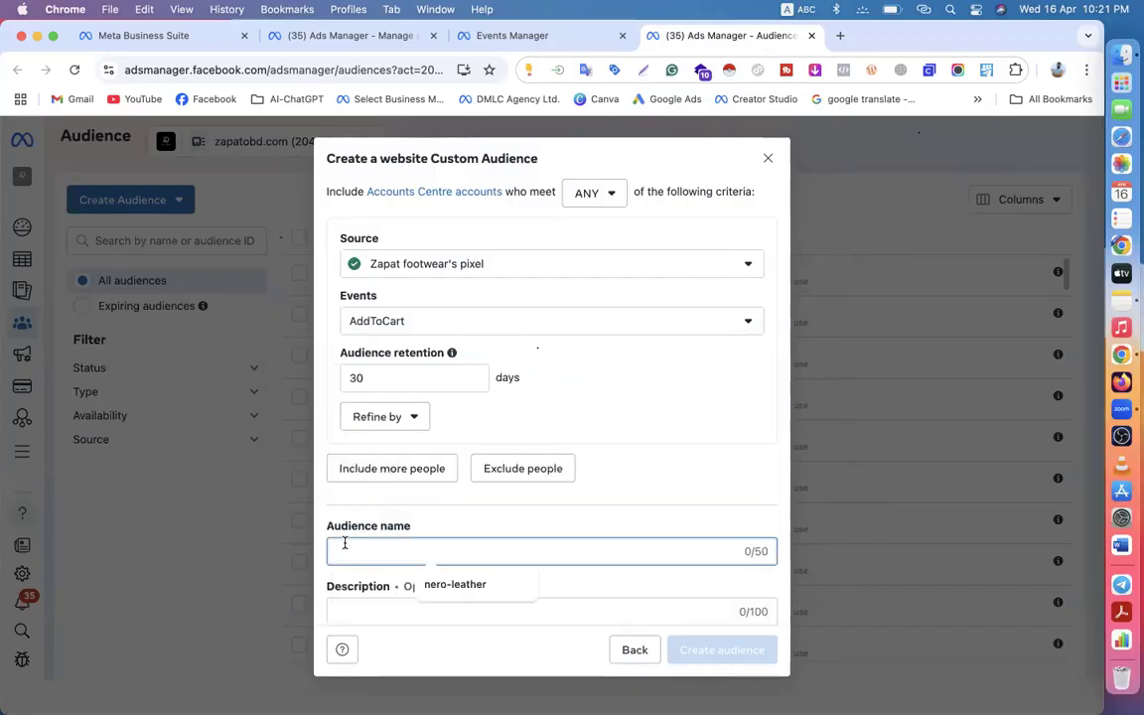
text(16 Apr - Add to cart-website)
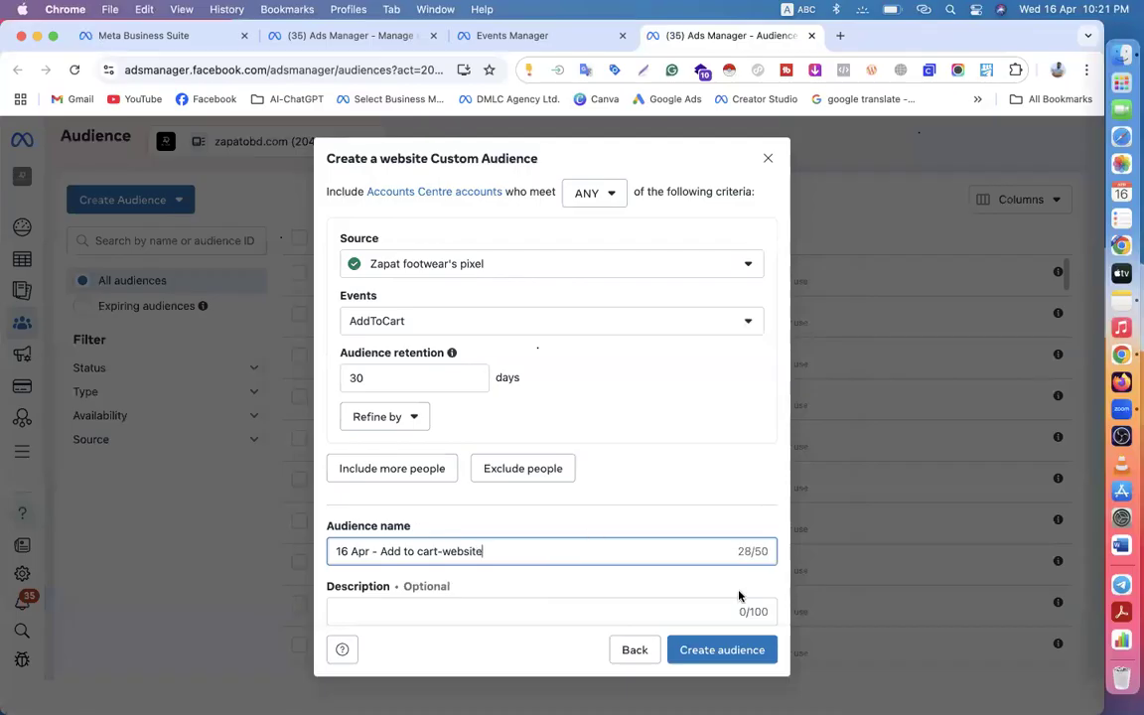
click(702, 652)
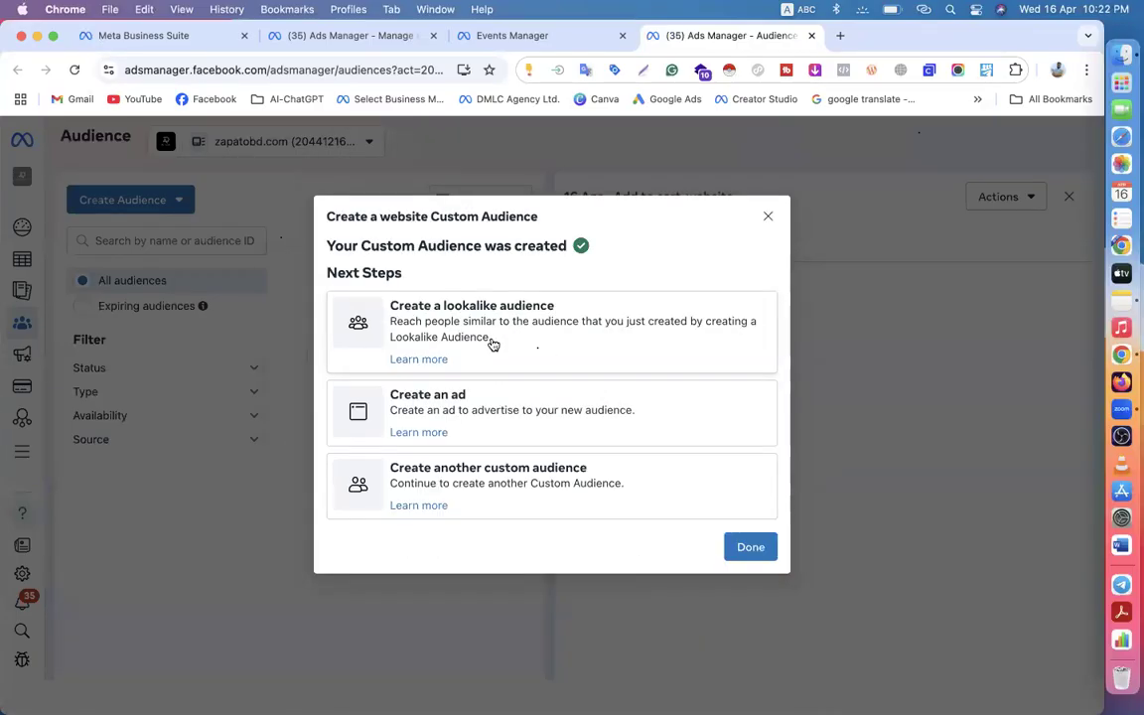
- Create one 1% lookalike audience for Bangladesh from "16 Apr - Add to cart-website" and return to the full audience list
click(494, 344)
click(367, 329)
text(ba)
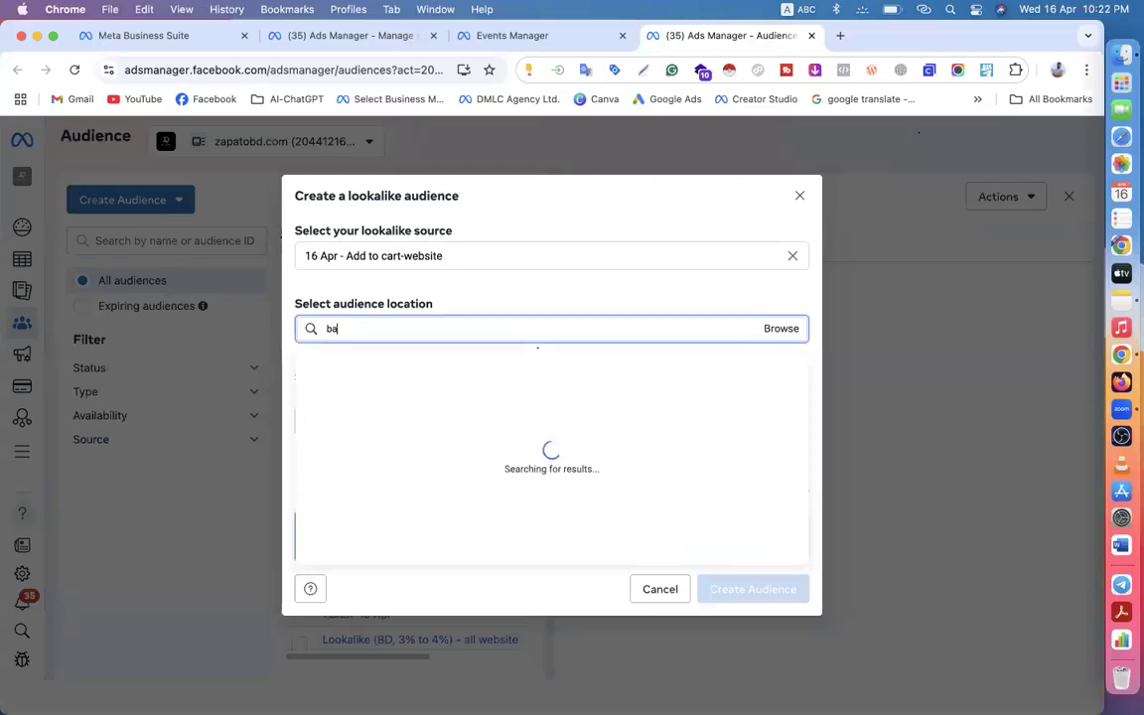
text(n)
click(354, 363)
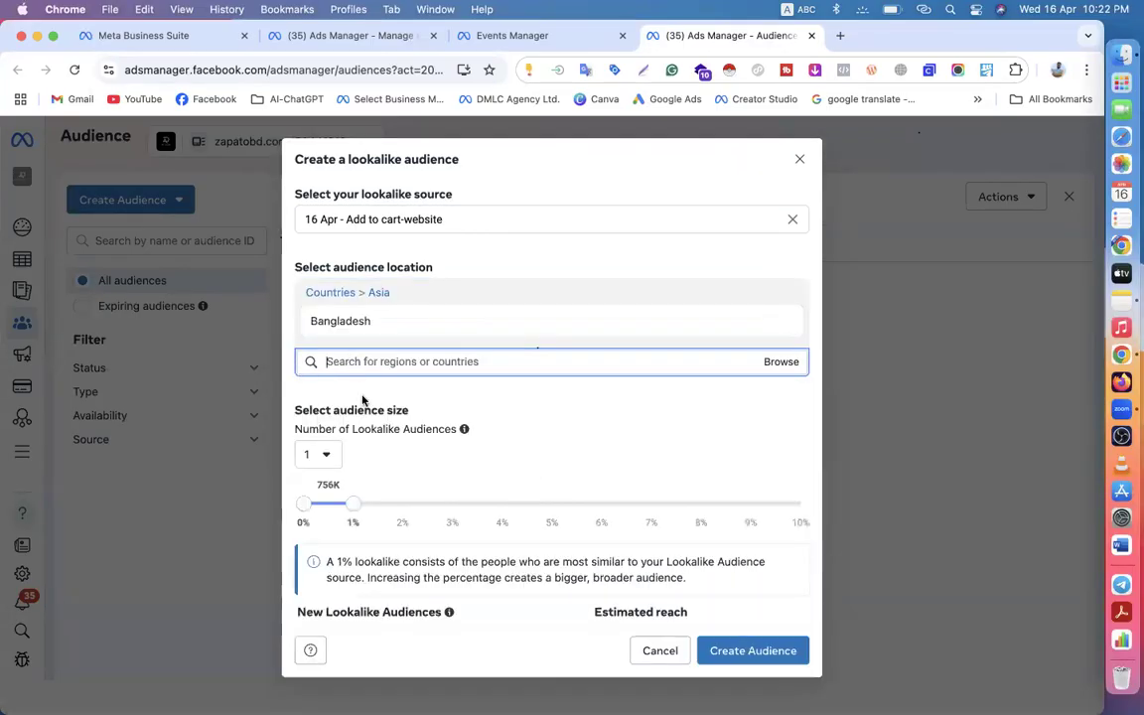
scroll(408, 396, down, 1)
click(746, 648)
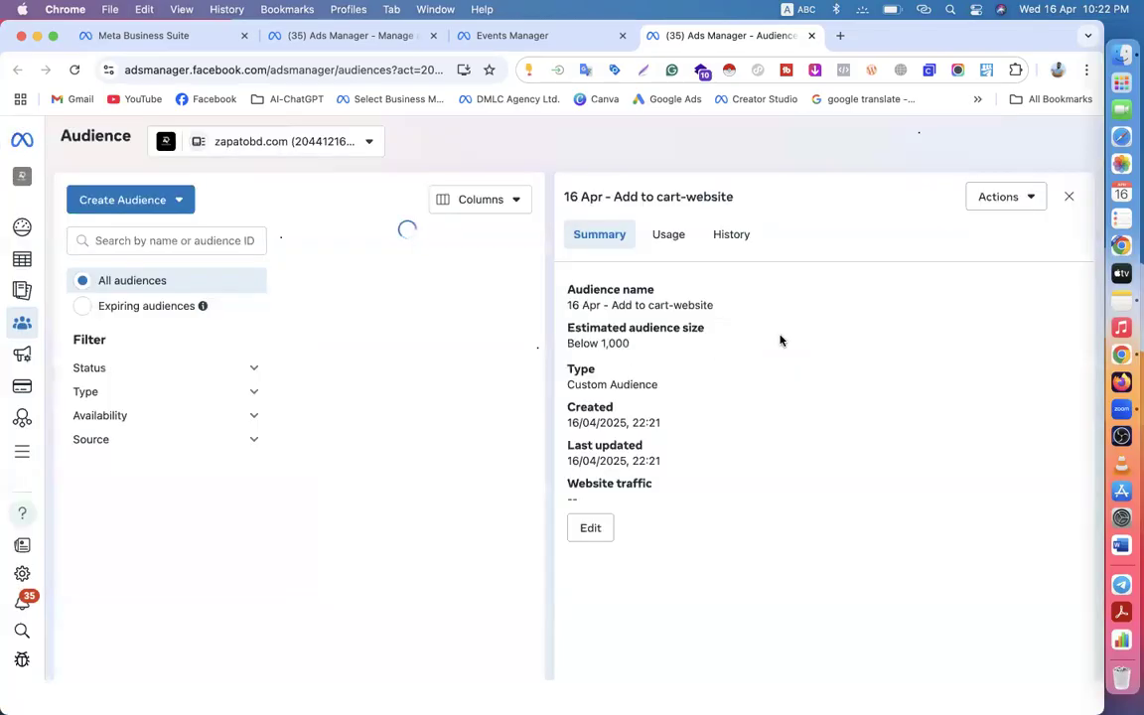
click(1068, 197)
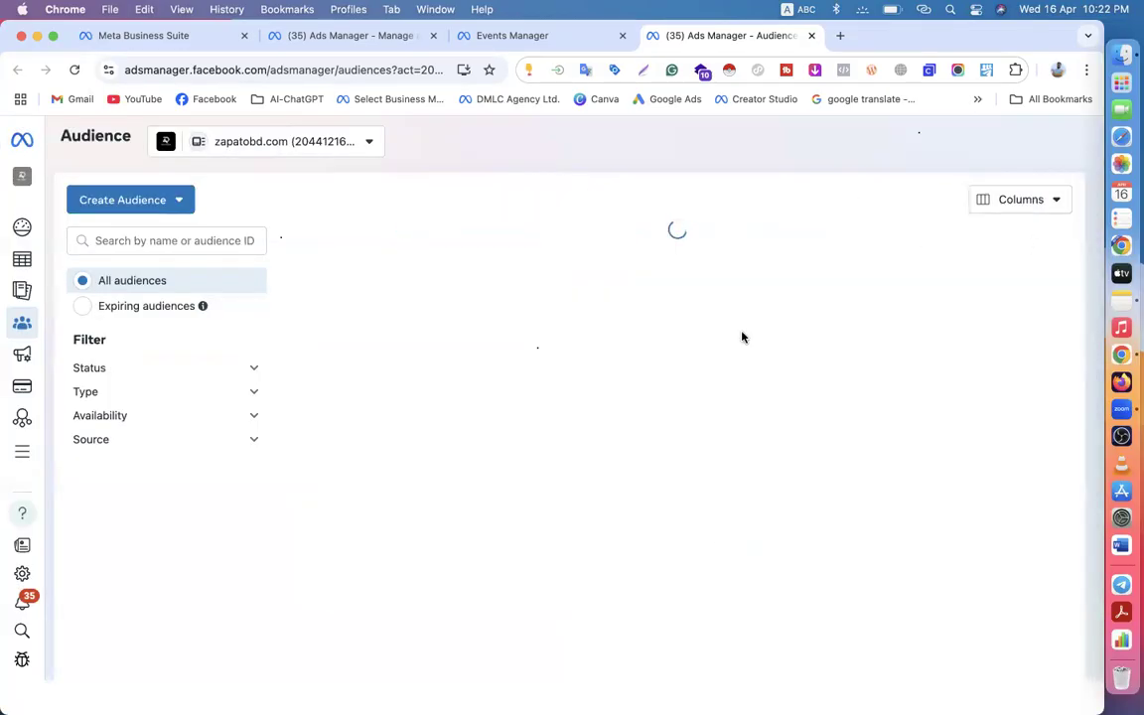
click(133, 203)
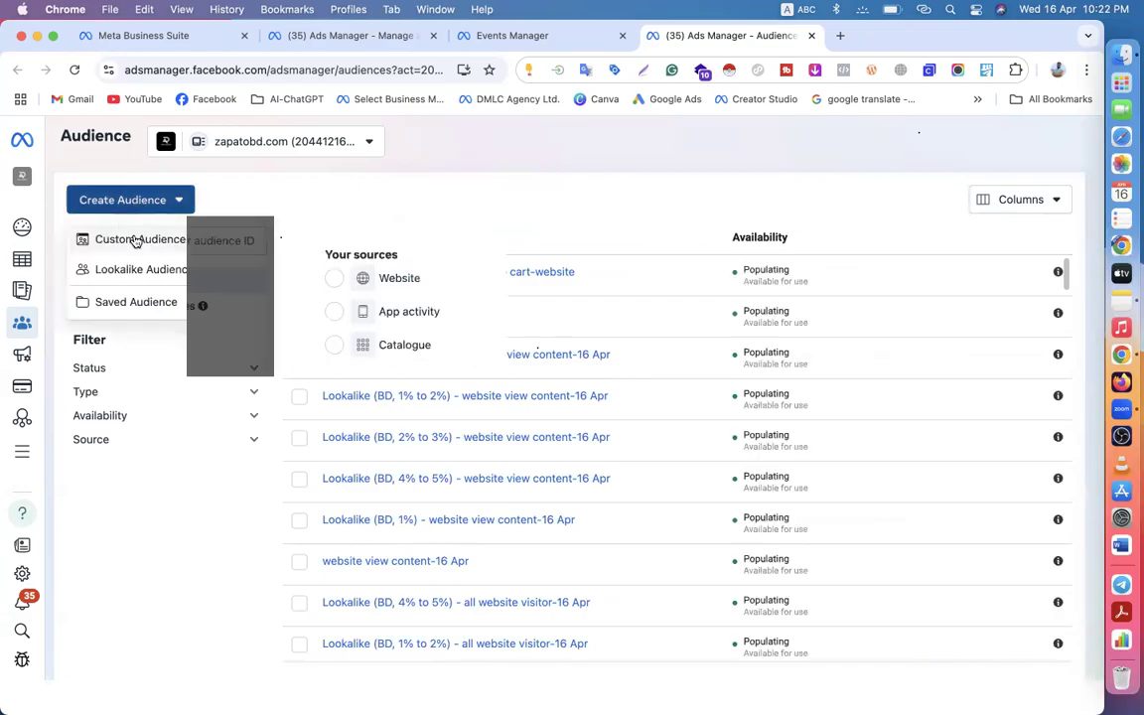
click(133, 237)
click(354, 289)
click(799, 585)
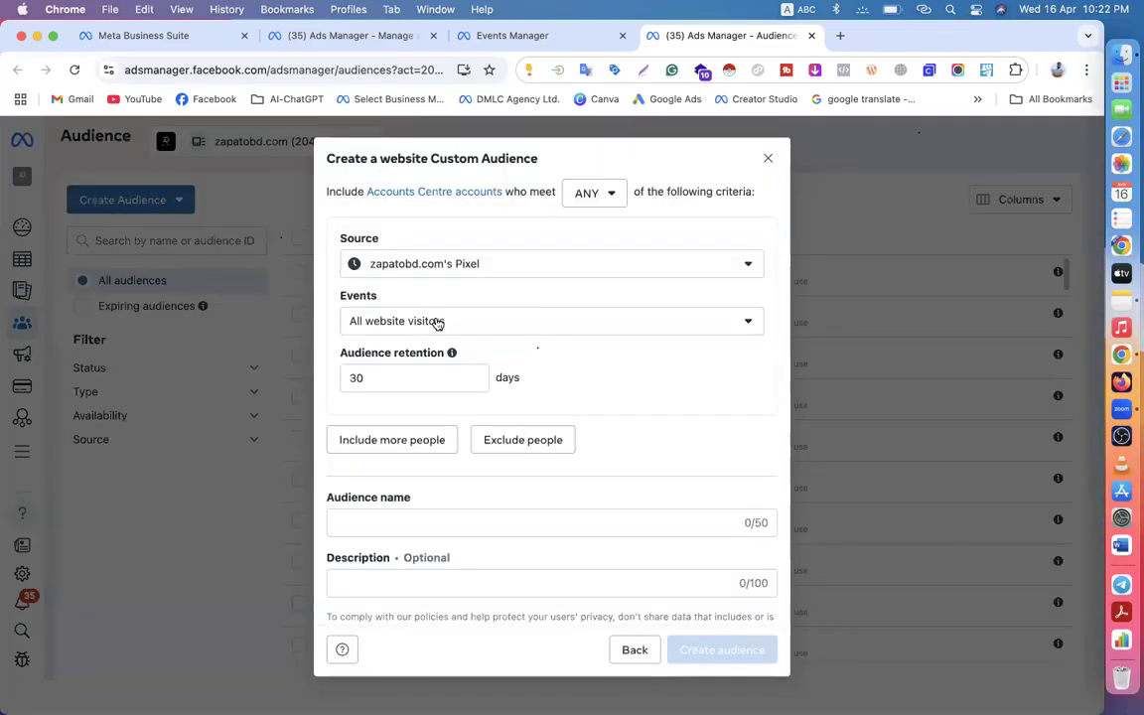
click(434, 322)
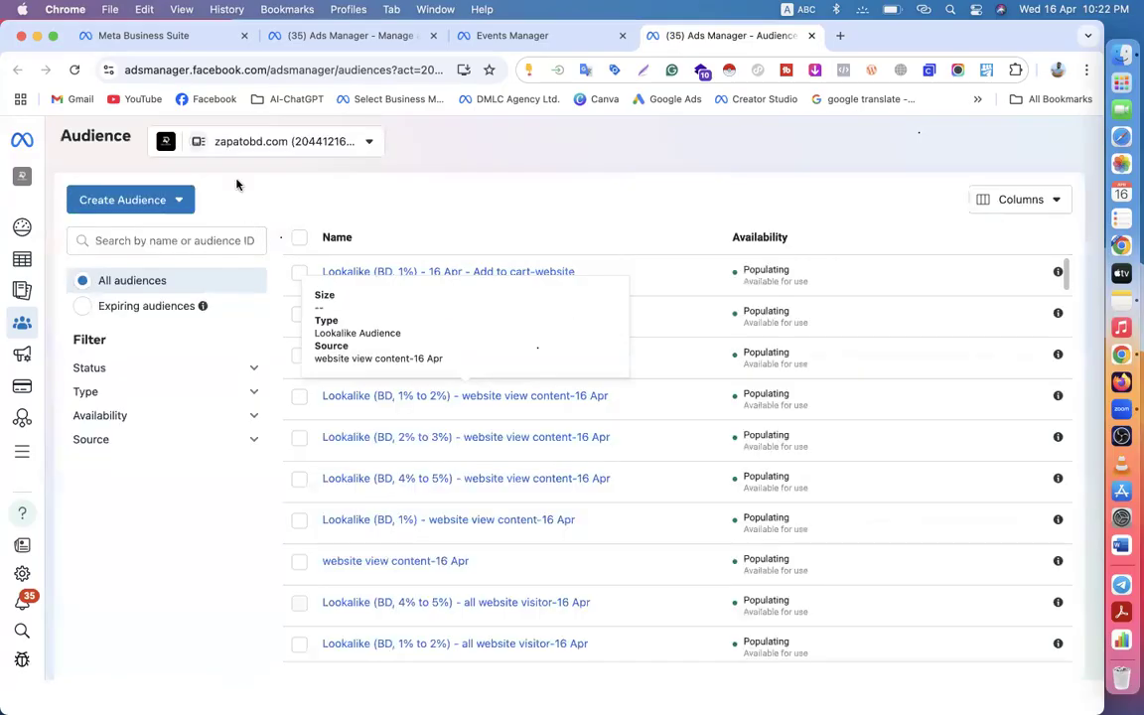
- Start a website custom audience from Zapat footwear's pixel using the InitiateCheckout event
click(169, 203)
click(159, 240)
click(359, 290)
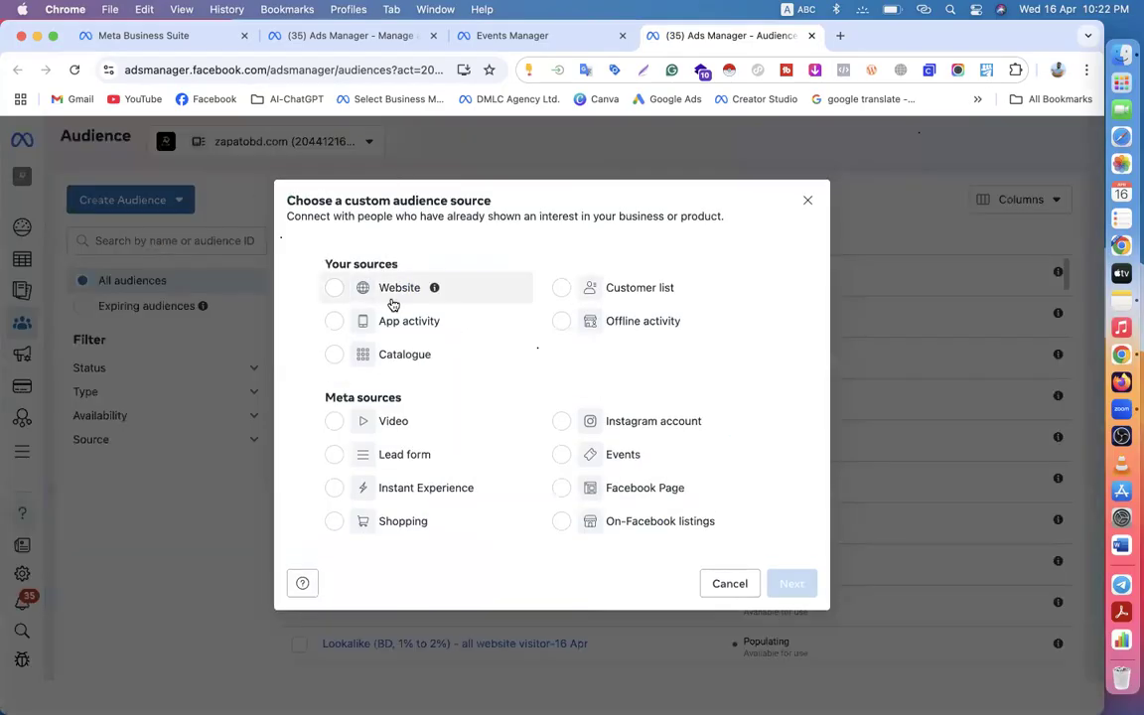
click(791, 582)
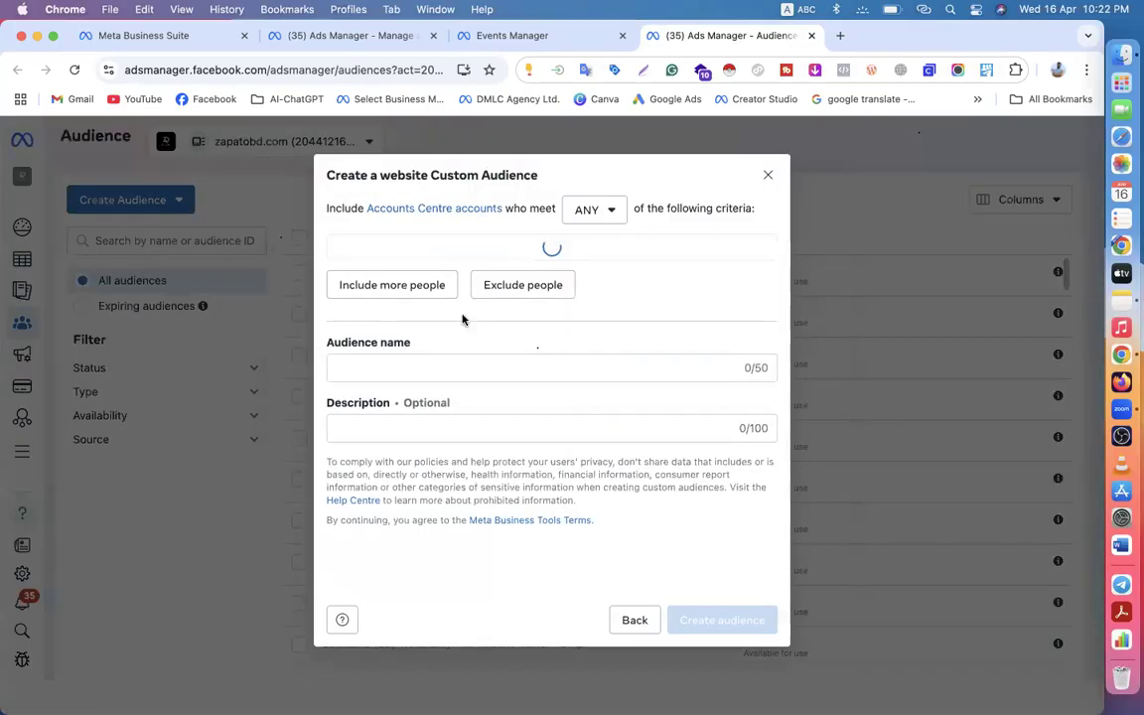
click(414, 320)
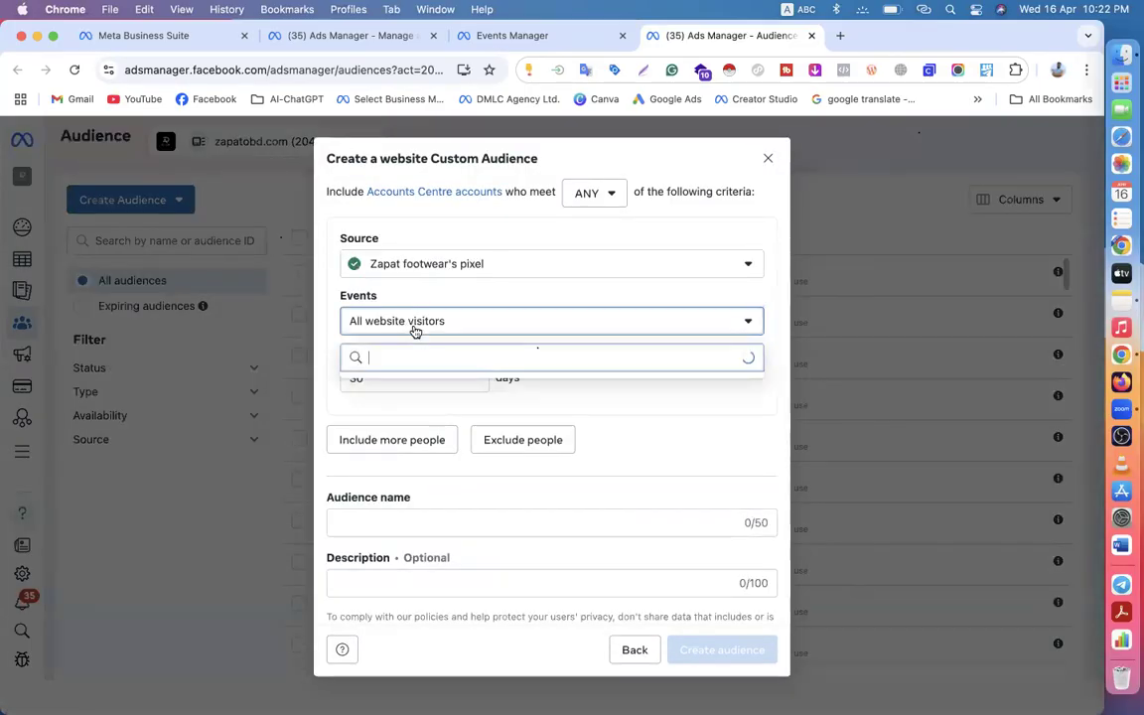
scroll(406, 531, down, 2)
click(424, 480)
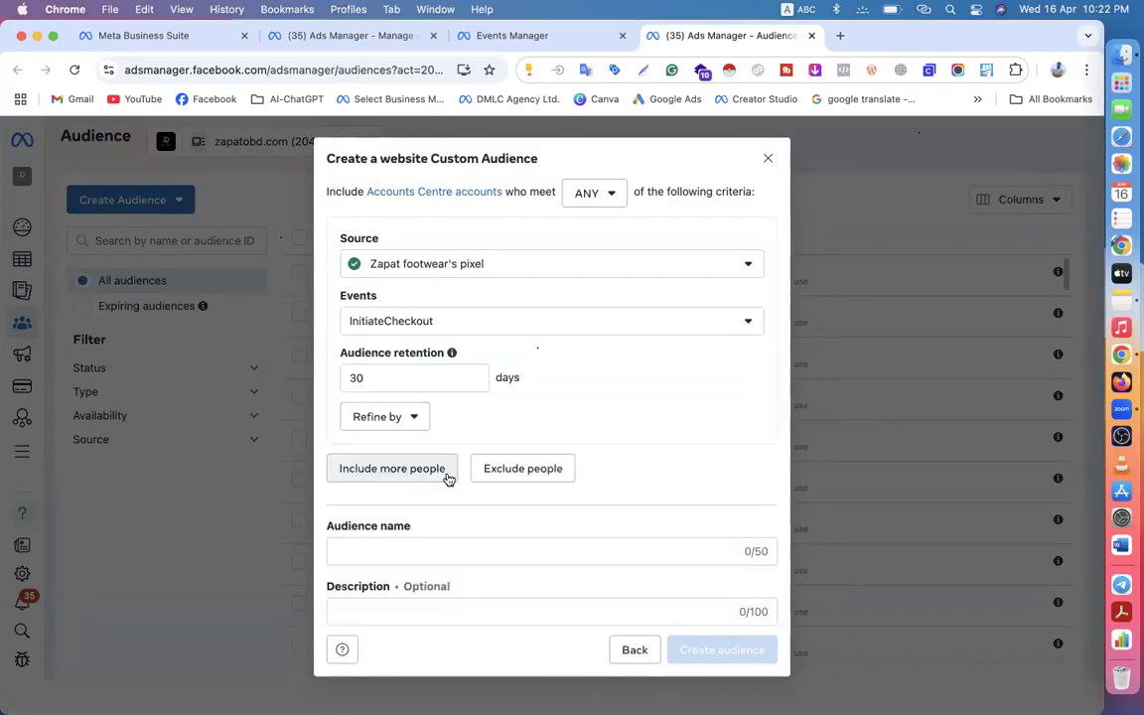
- Name the InitiateCheckout audience "Website ChecouOut-16 Apr" and create it
click(369, 550)
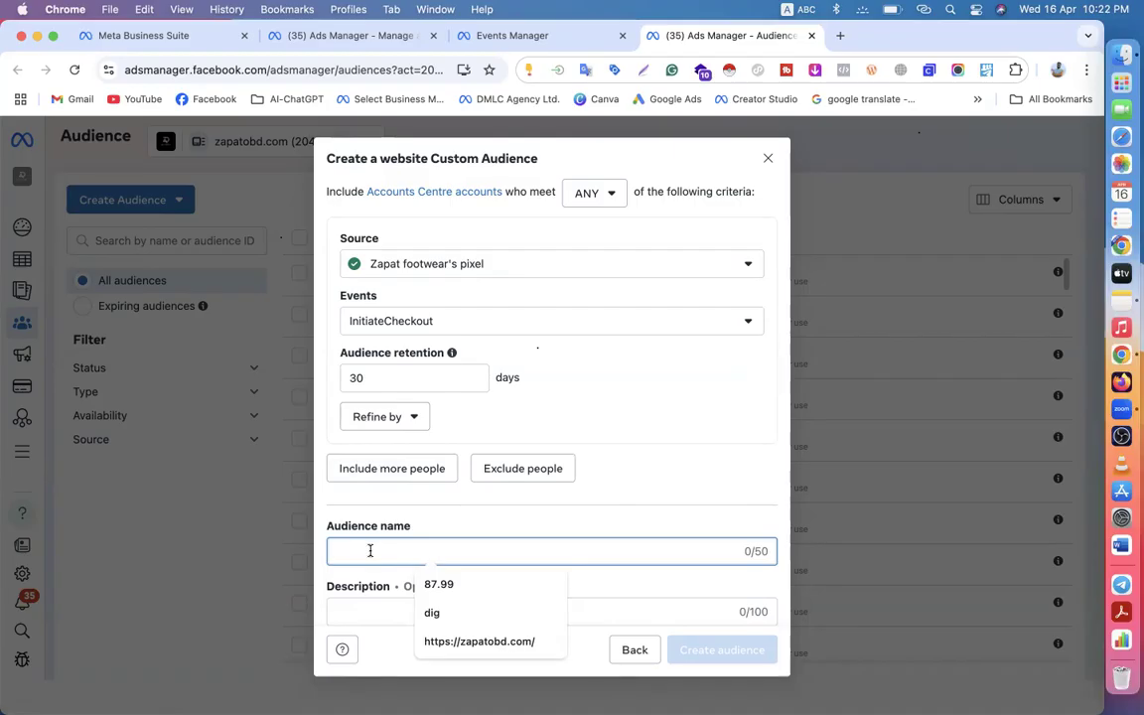
text(Website ChecouOut)
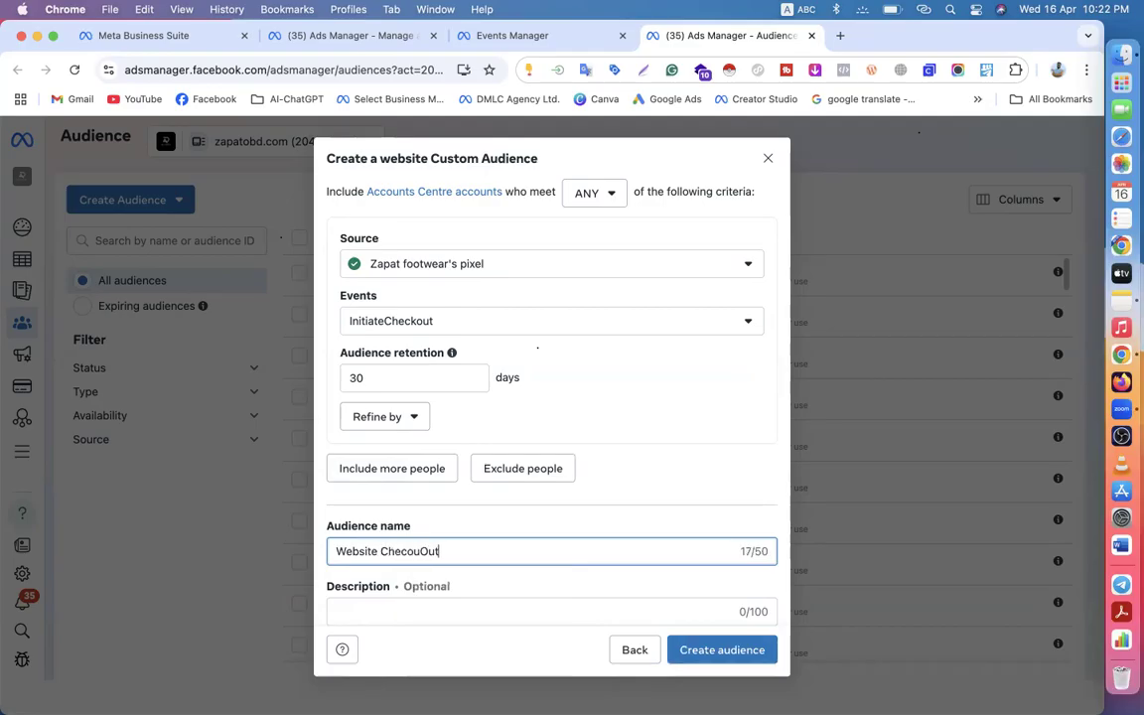
text(-16 Apr)
click(722, 651)
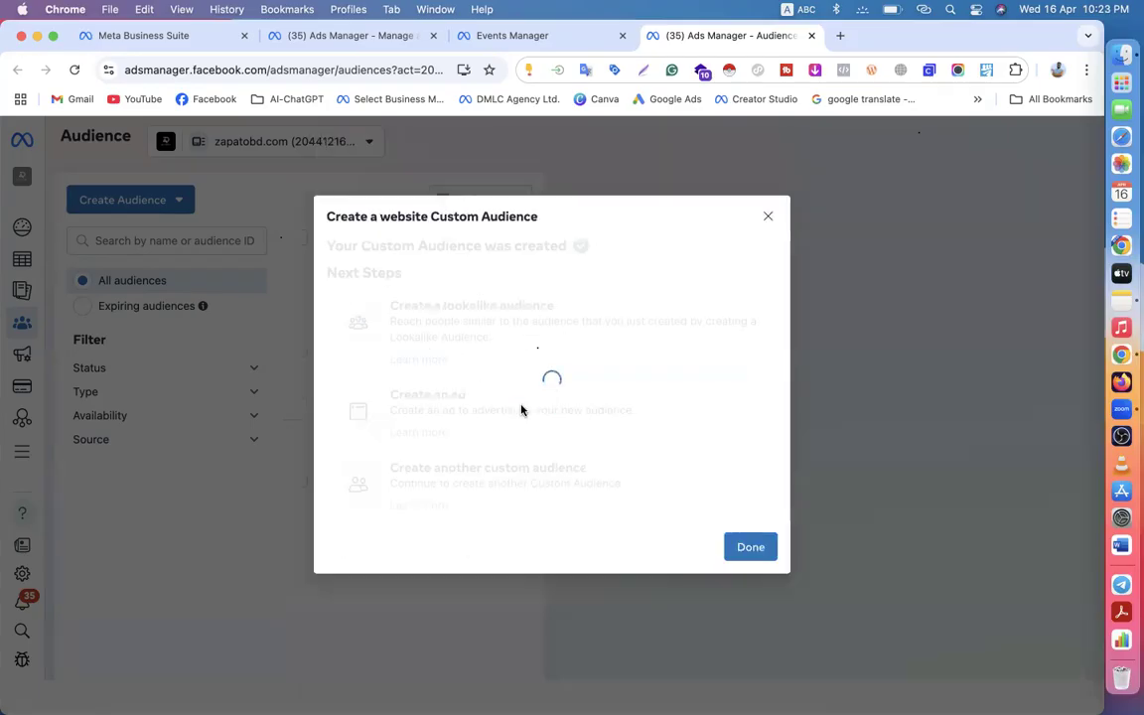
- Start a lookalike audience from "Website ChecouOut-16 Apr" with Bangladesh as the audience location
click(531, 346)
click(381, 327)
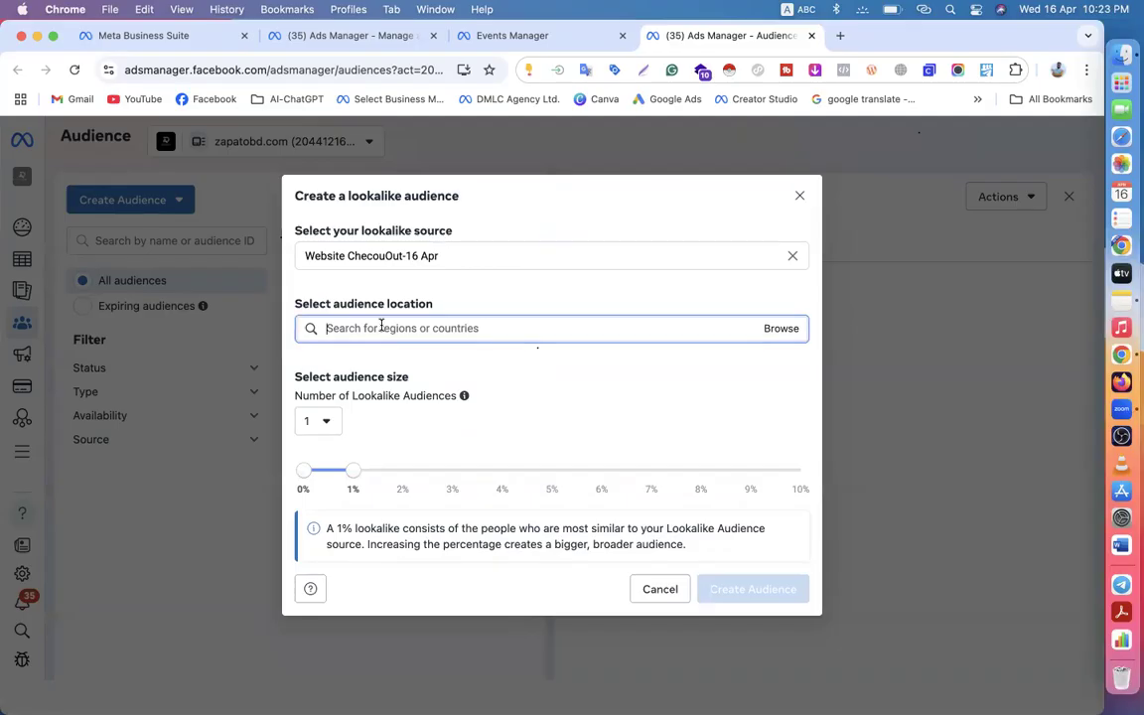
text(ban)
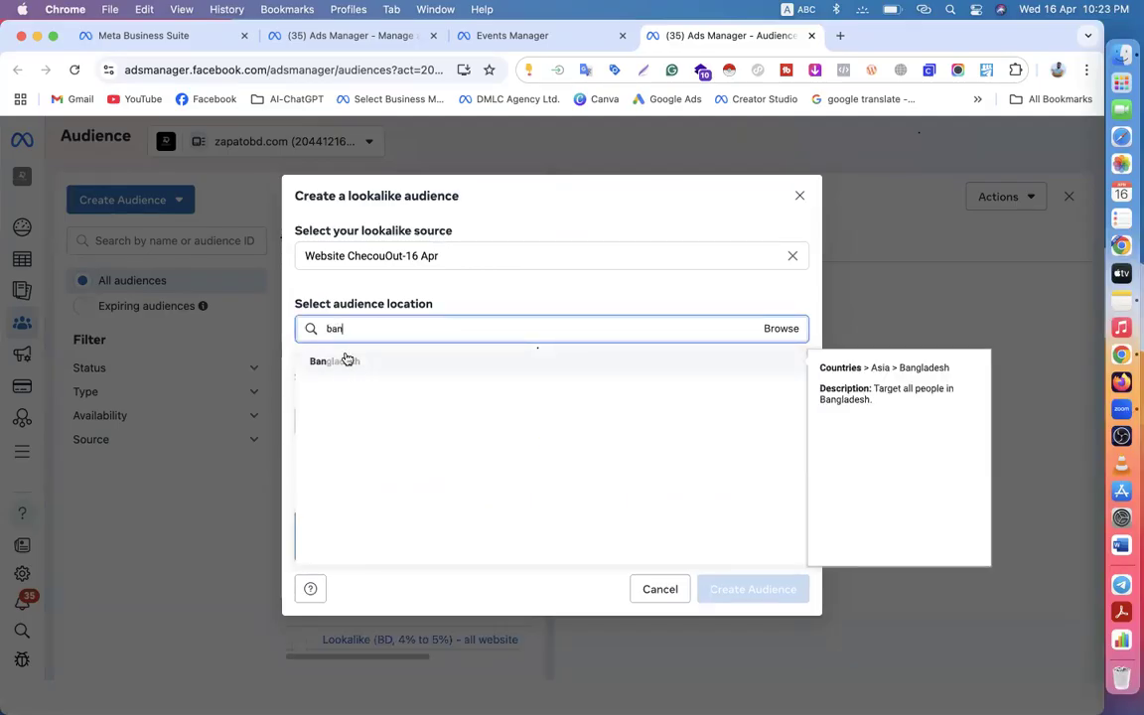
click(346, 359)
- Set the number of checkout lookalike audiences to 5, create them and return to the reloaded full audience list
click(318, 437)
click(332, 501)
click(316, 437)
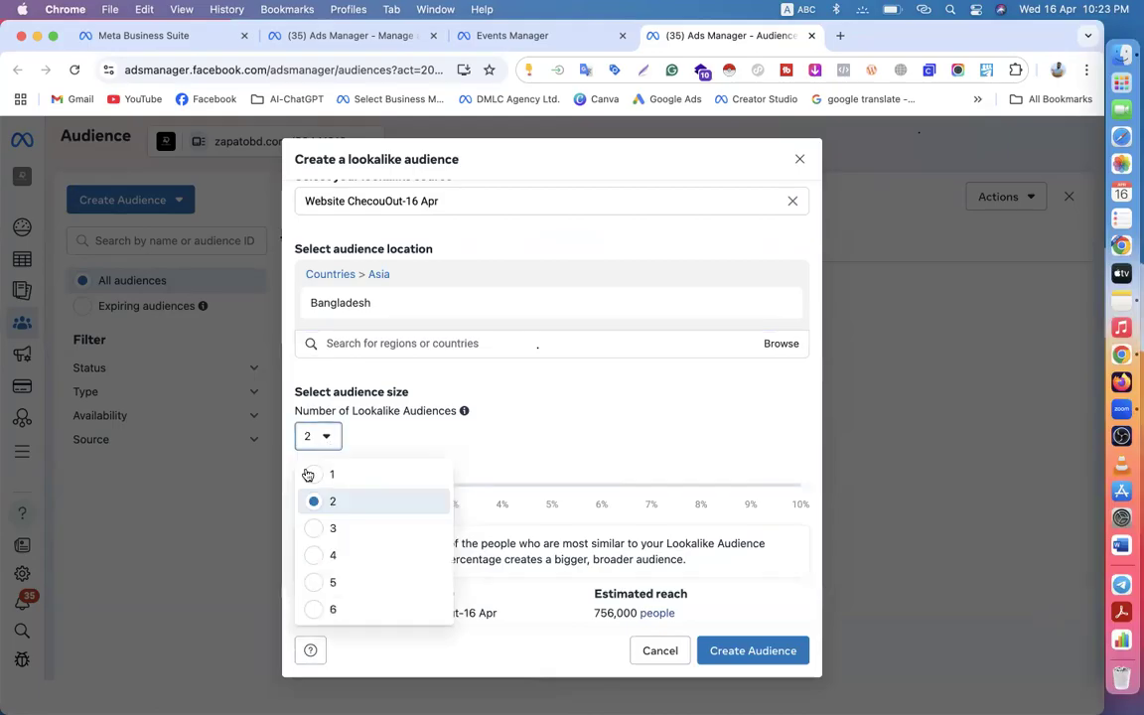
click(322, 529)
click(320, 436)
click(332, 555)
click(325, 438)
click(332, 582)
click(755, 649)
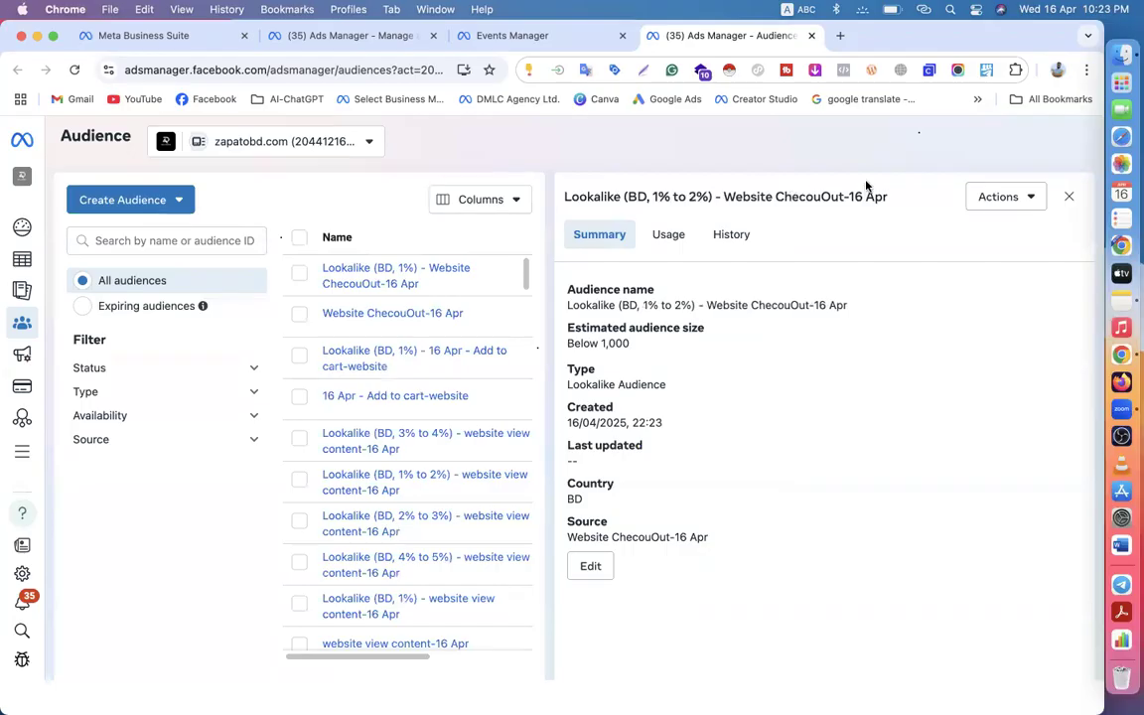
click(1068, 196)
click(74, 69)
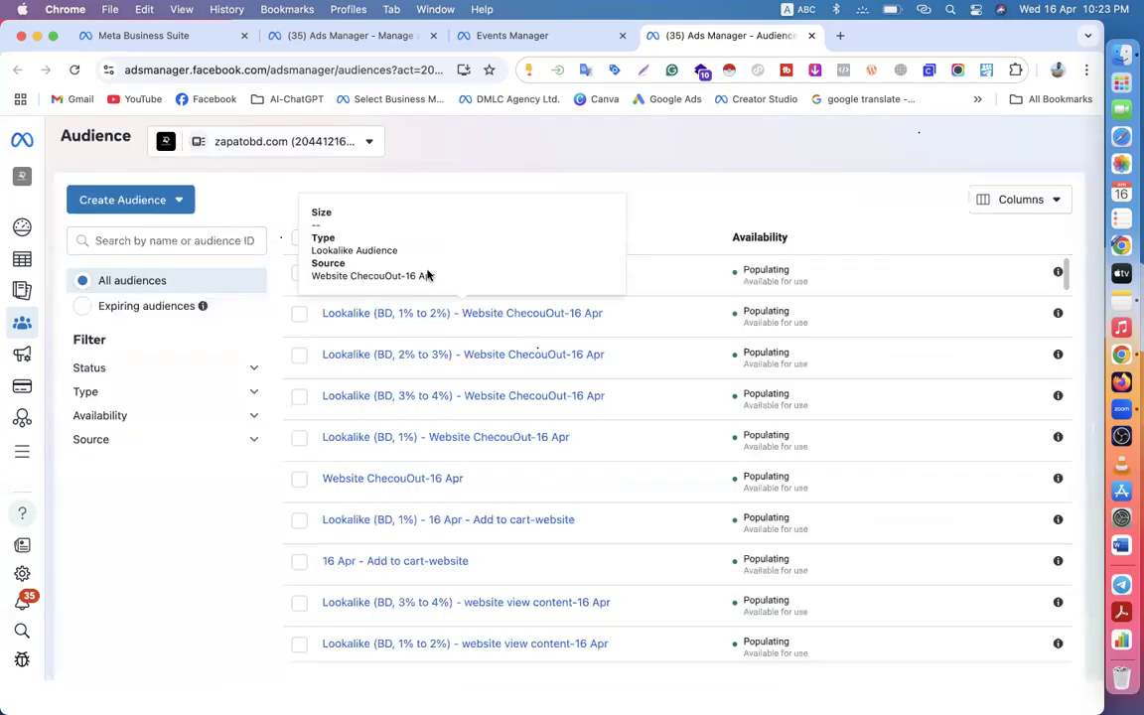
- Start a website custom audience from Zapat footwear's pixel using the Purchase event
click(173, 202)
click(141, 242)
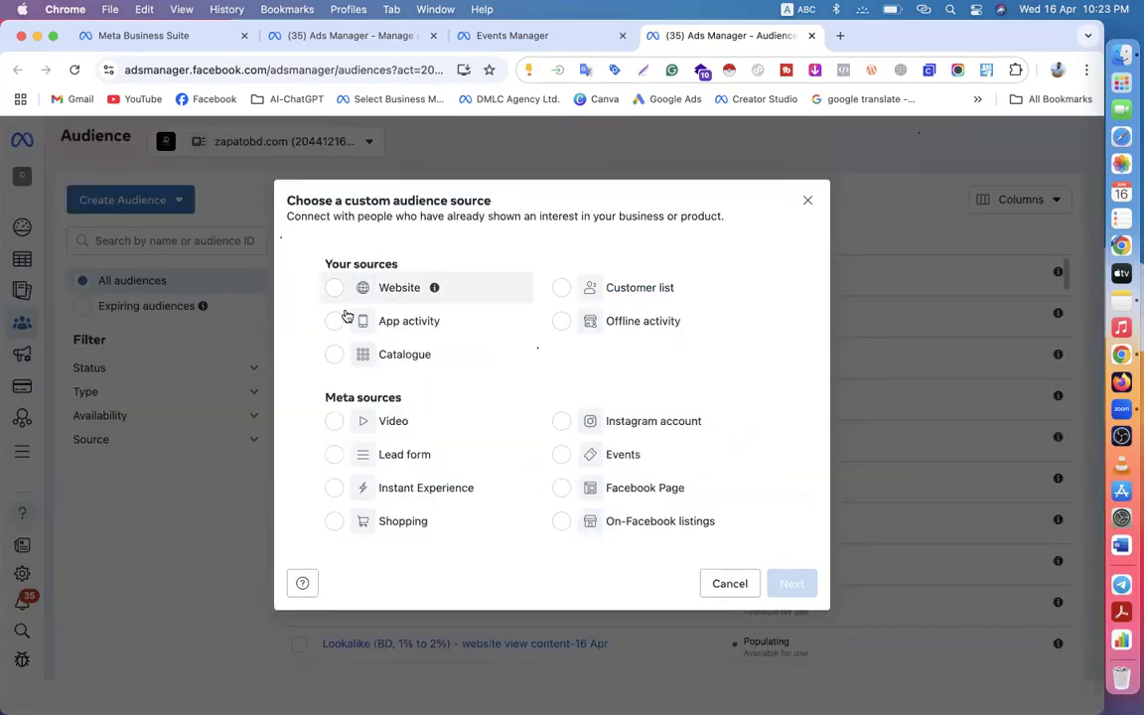
click(378, 288)
click(791, 584)
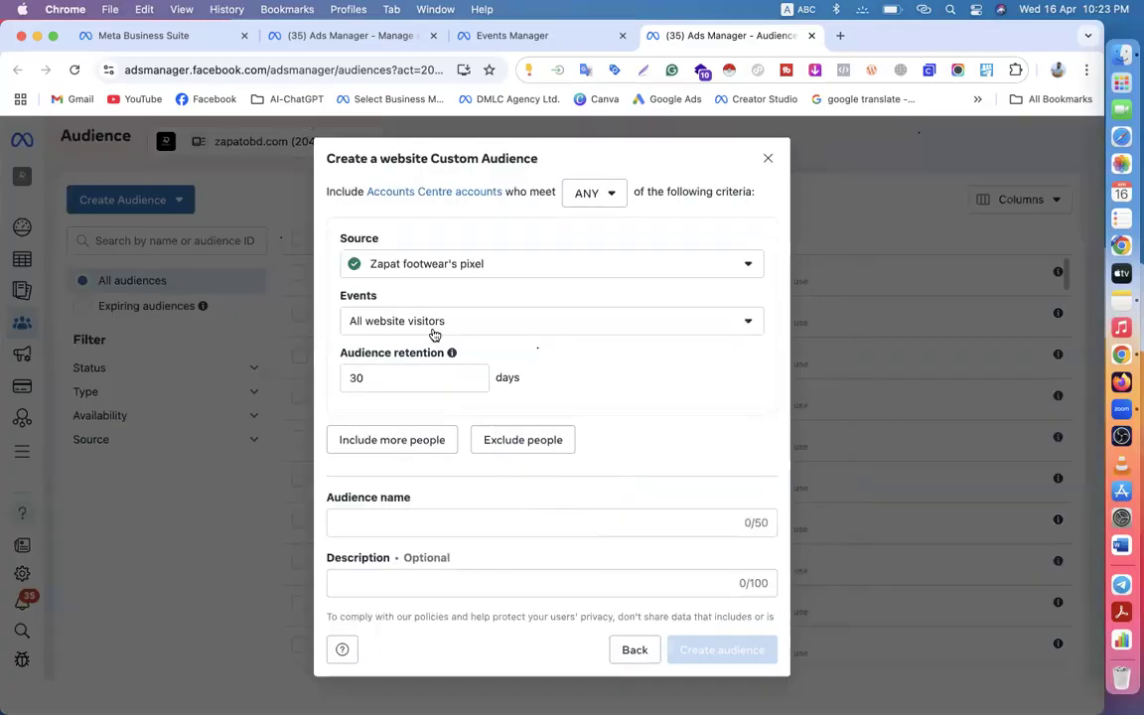
click(445, 318)
scroll(427, 541, down, 3)
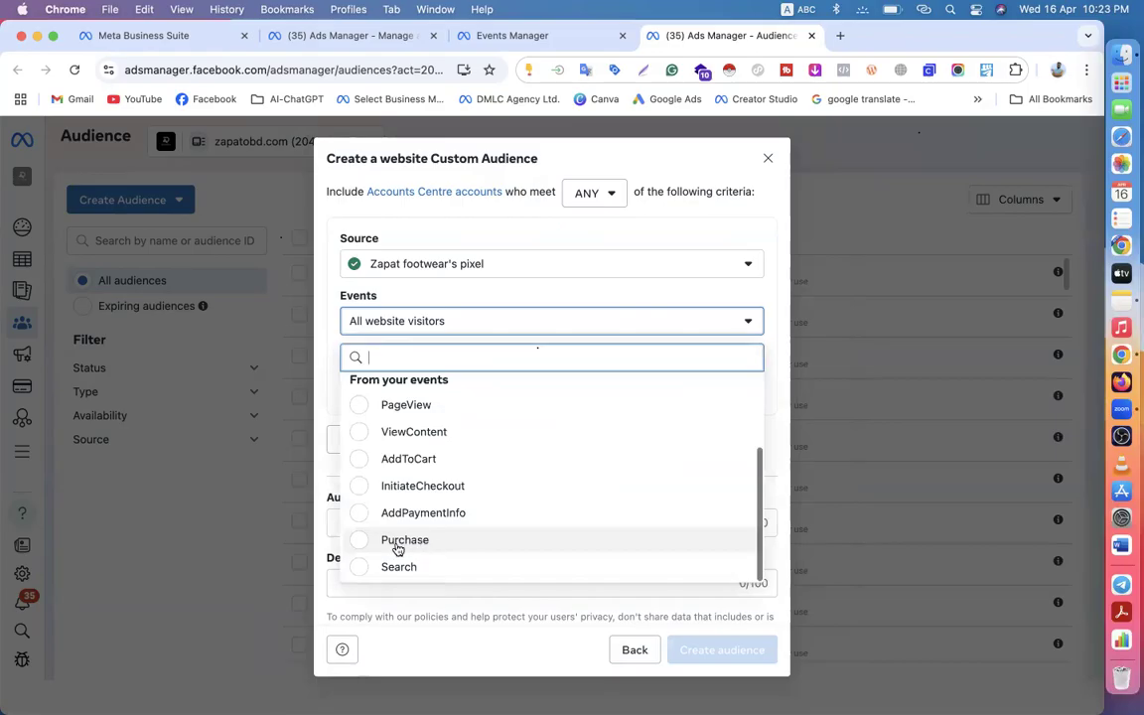
click(423, 539)
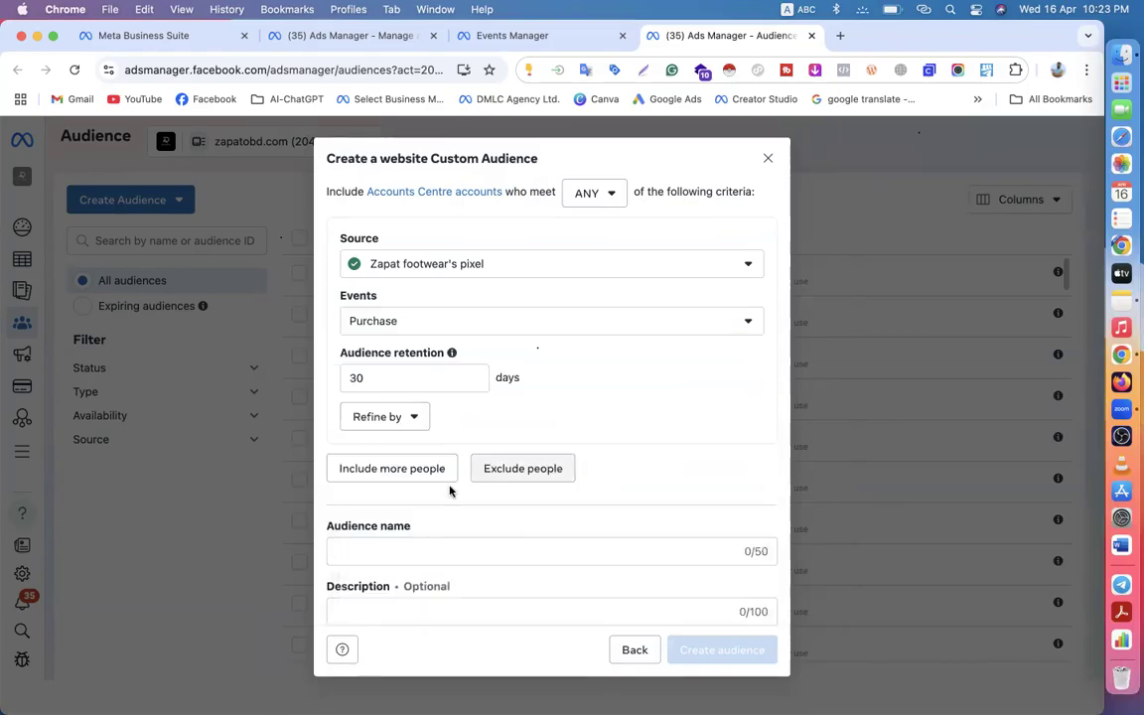
- Name the Purchase audience "Purchase-website-16 Apr" and create it
click(379, 546)
text(P)
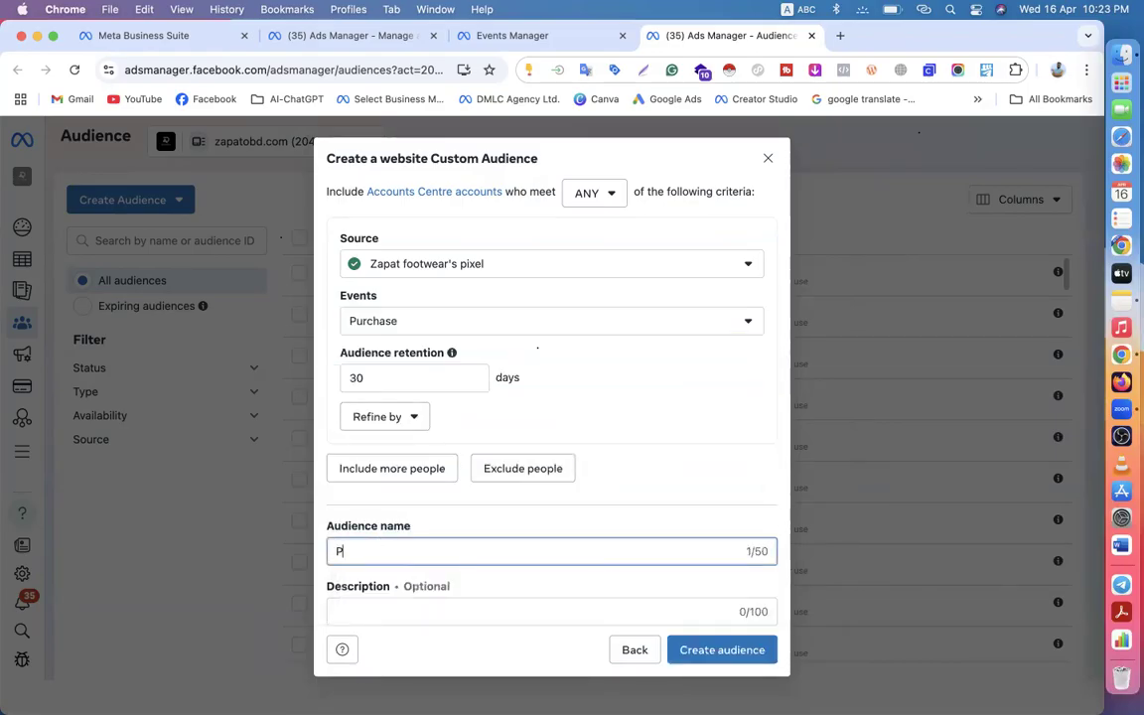
text(urchase-website-16 Apr)
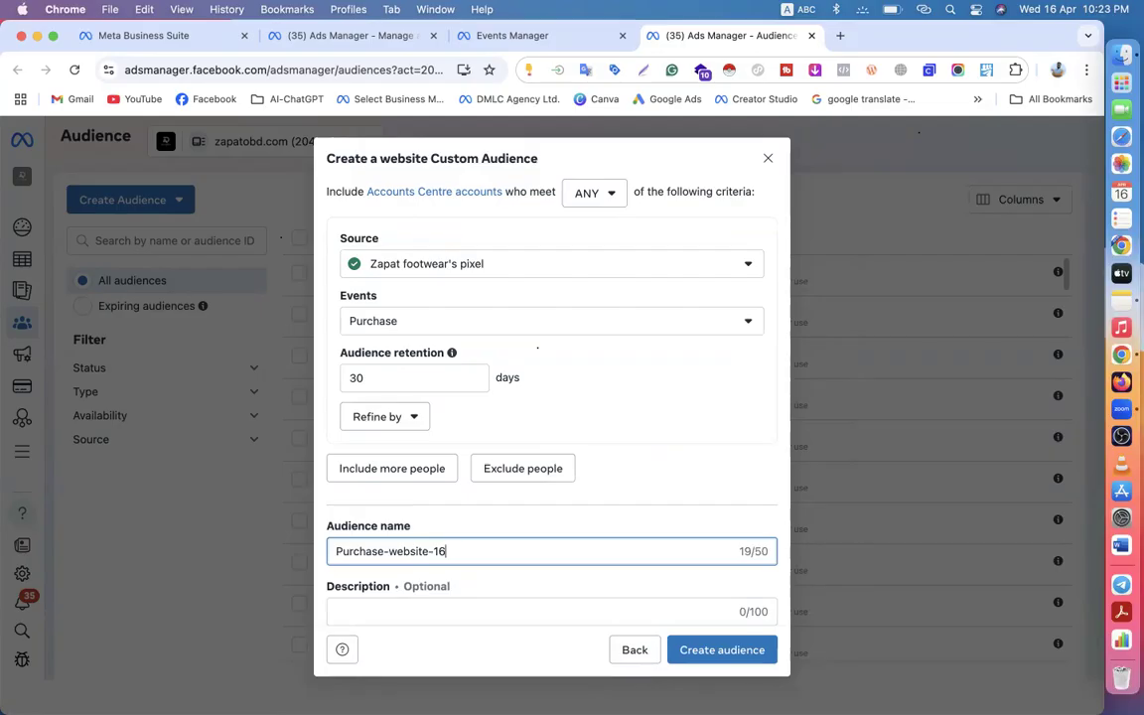
click(722, 650)
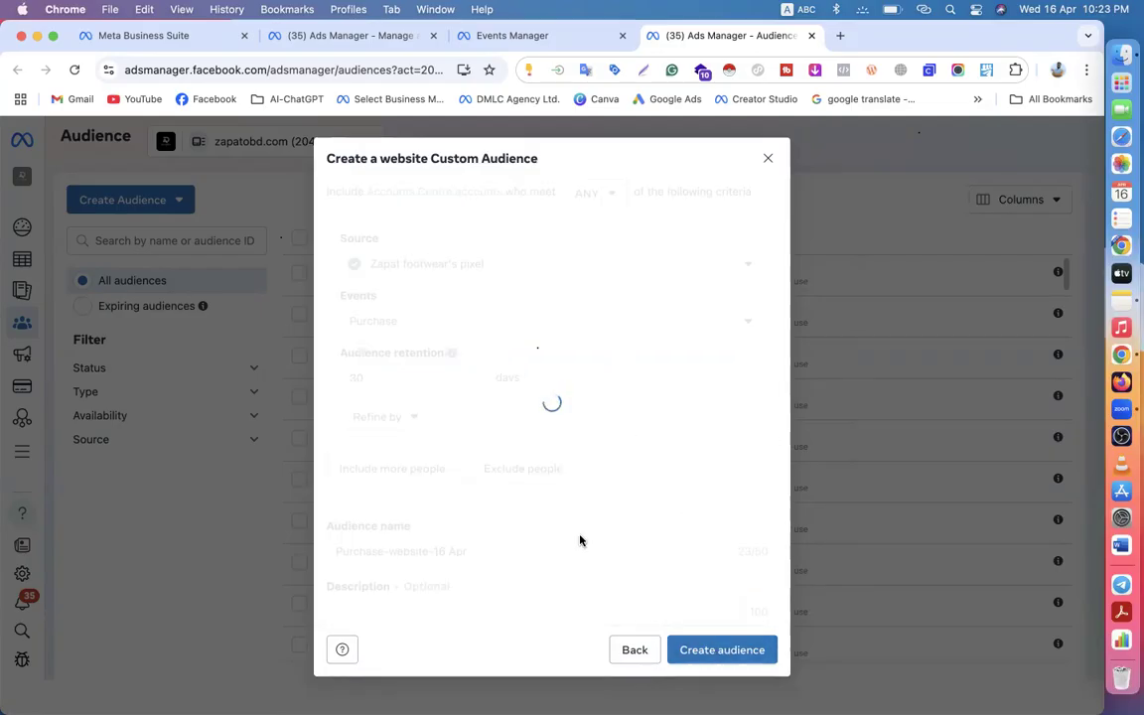
- Start a lookalike audience from "Purchase-website-16 Apr" with Bangladesh as the audience location
click(530, 351)
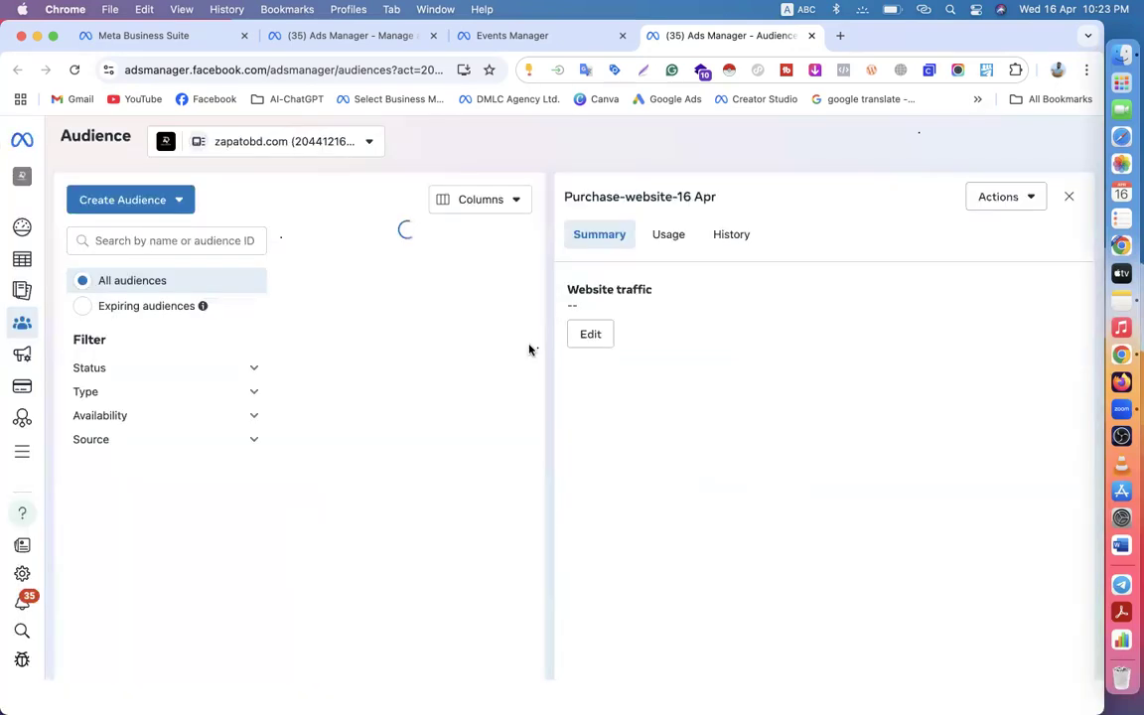
text(ban)
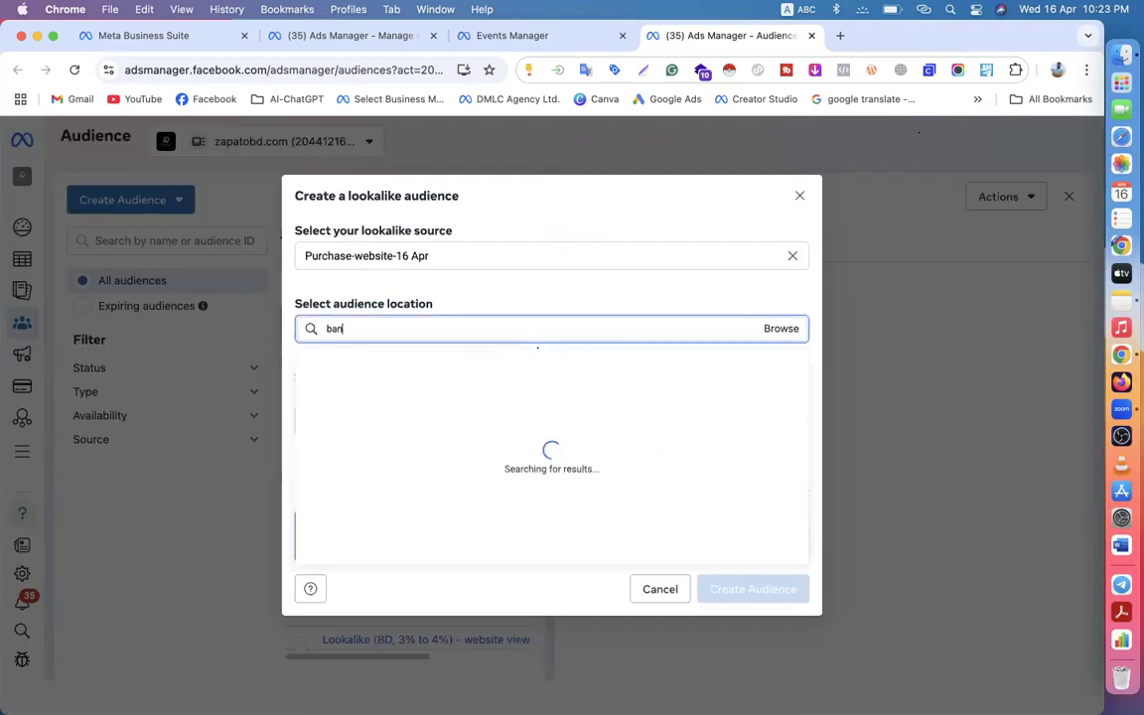
click(356, 363)
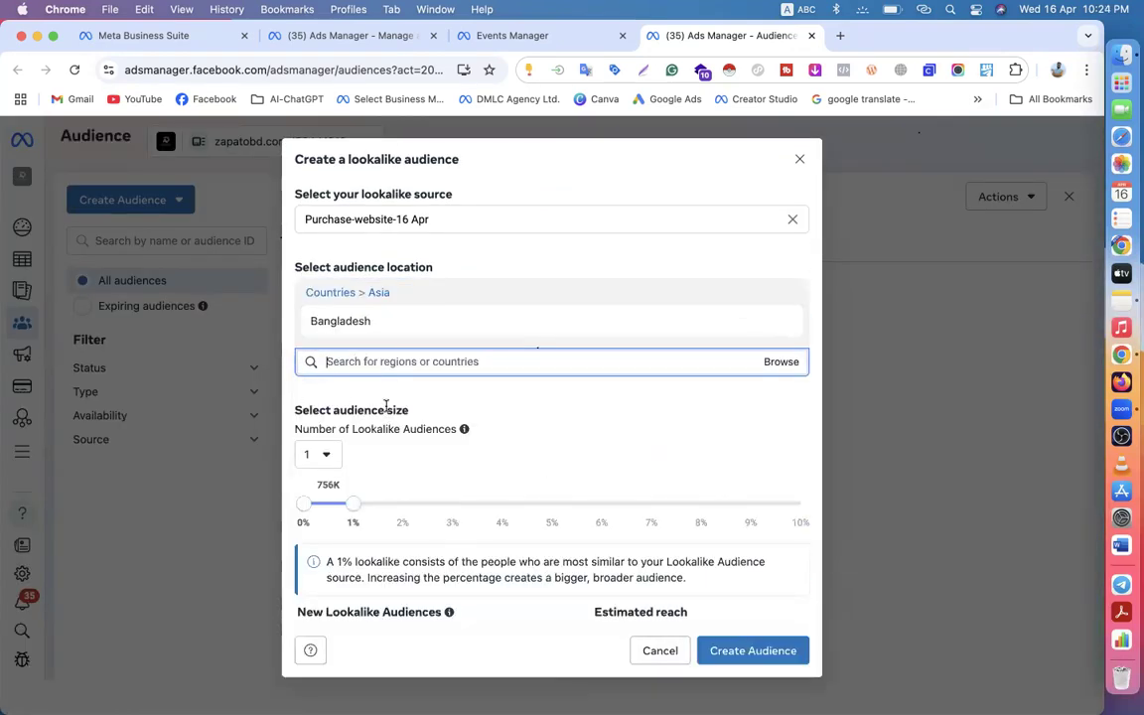
- Set the number of purchase lookalike audiences to 5, create them and look over the full audience list
click(326, 454)
click(329, 516)
click(322, 453)
click(314, 546)
click(316, 454)
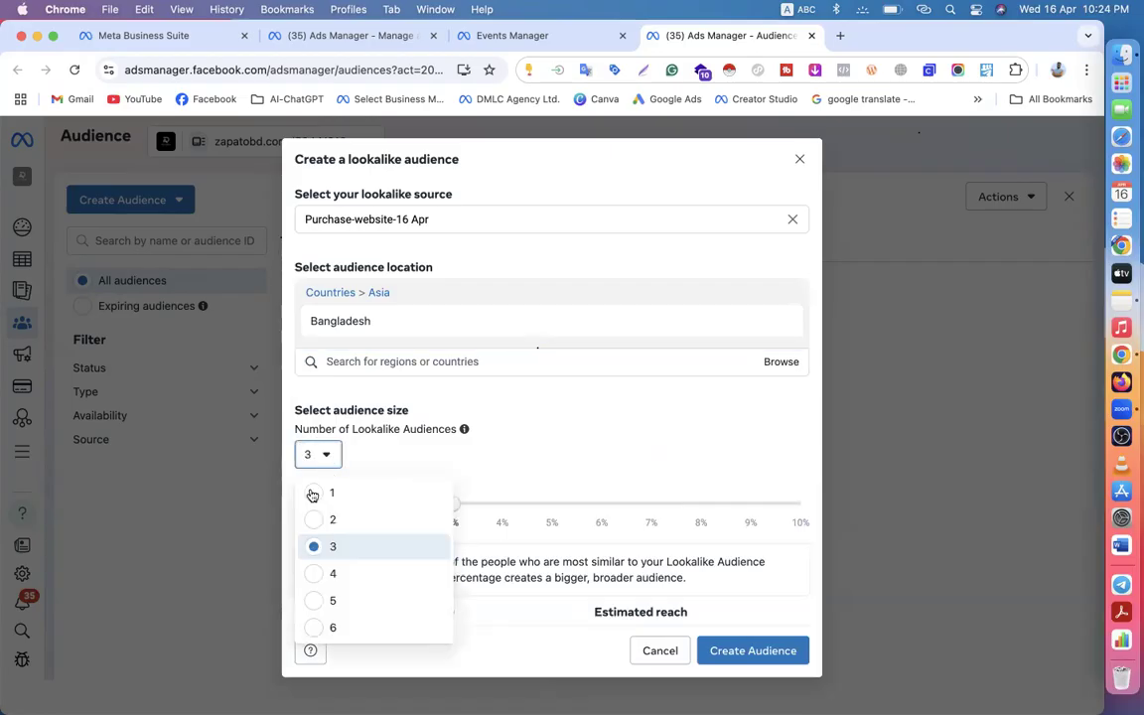
click(318, 573)
click(320, 456)
click(324, 602)
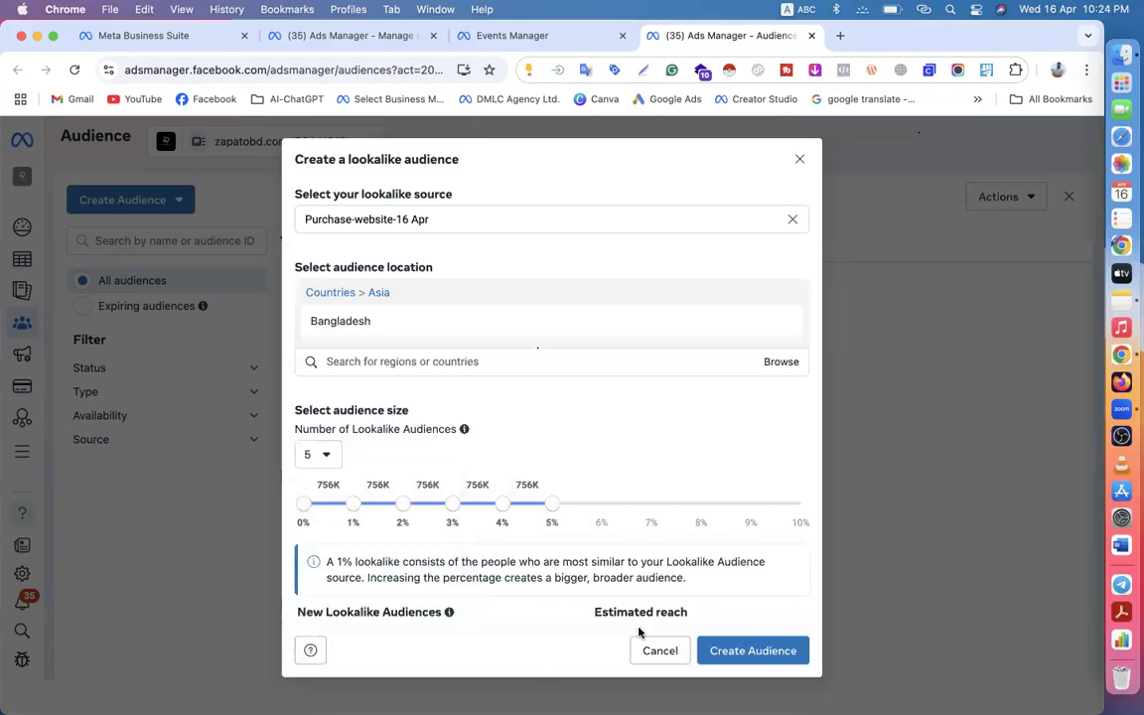
click(733, 647)
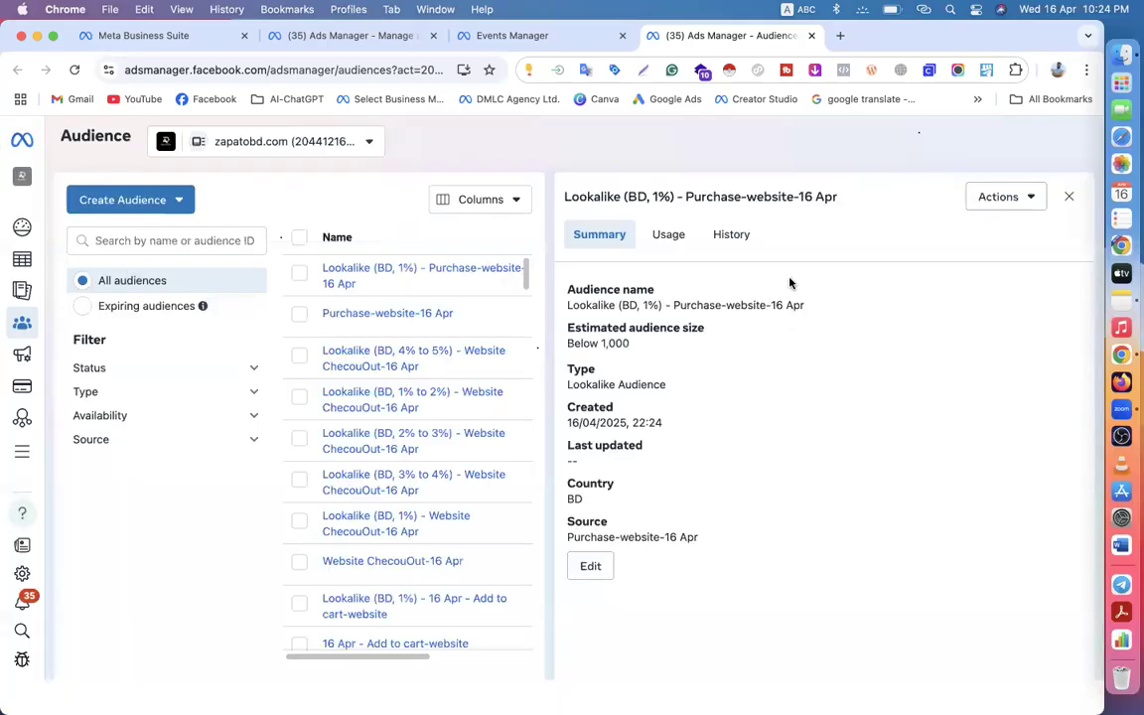
click(1069, 196)
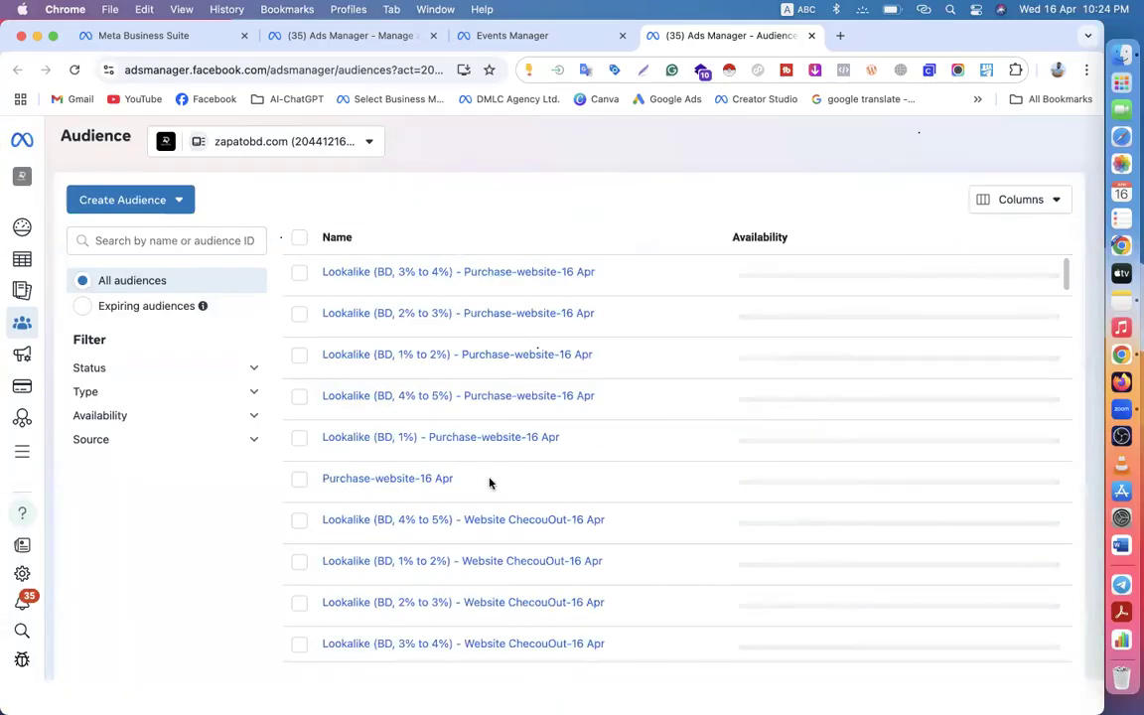
scroll(421, 566, down, 5)
scroll(421, 574, down, 5)
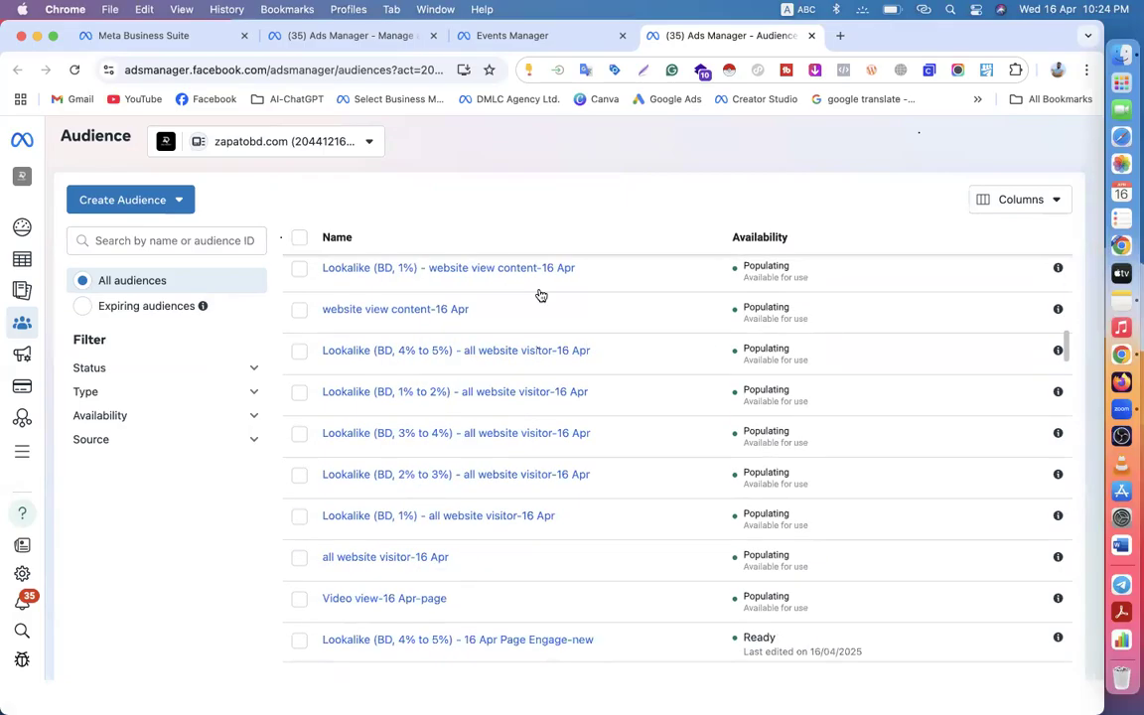
scroll(407, 511, up, 8)
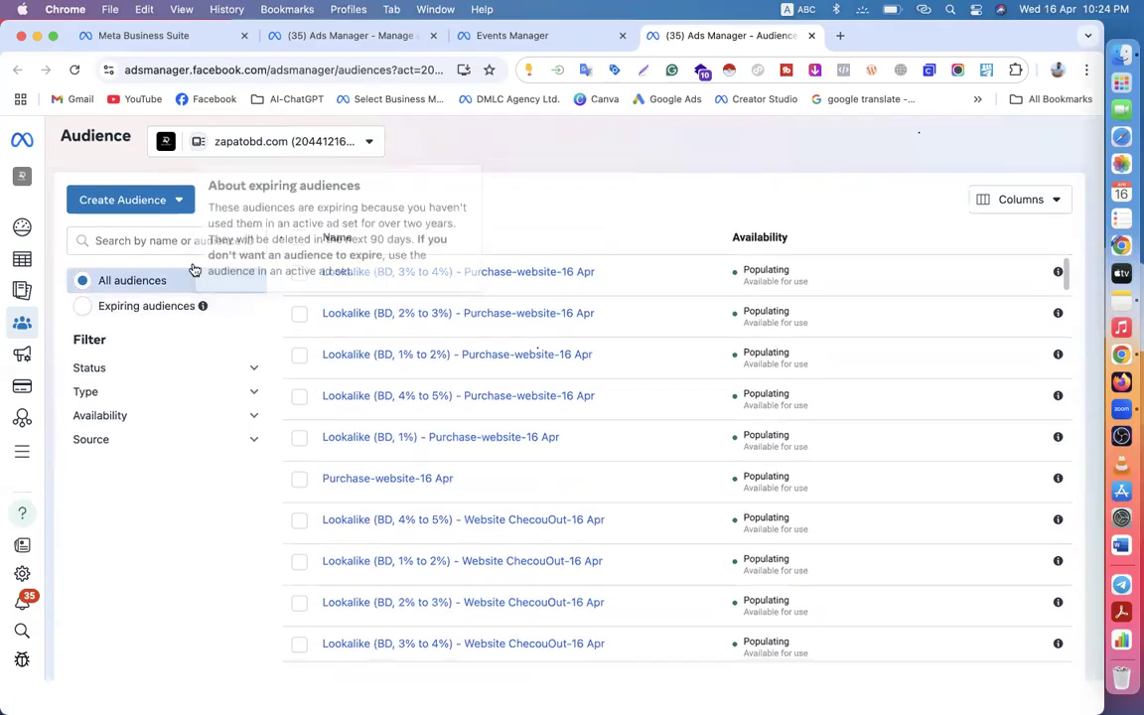
- Open a new catalogue custom audience form and examine the source catalogues it offers
click(122, 202)
click(149, 238)
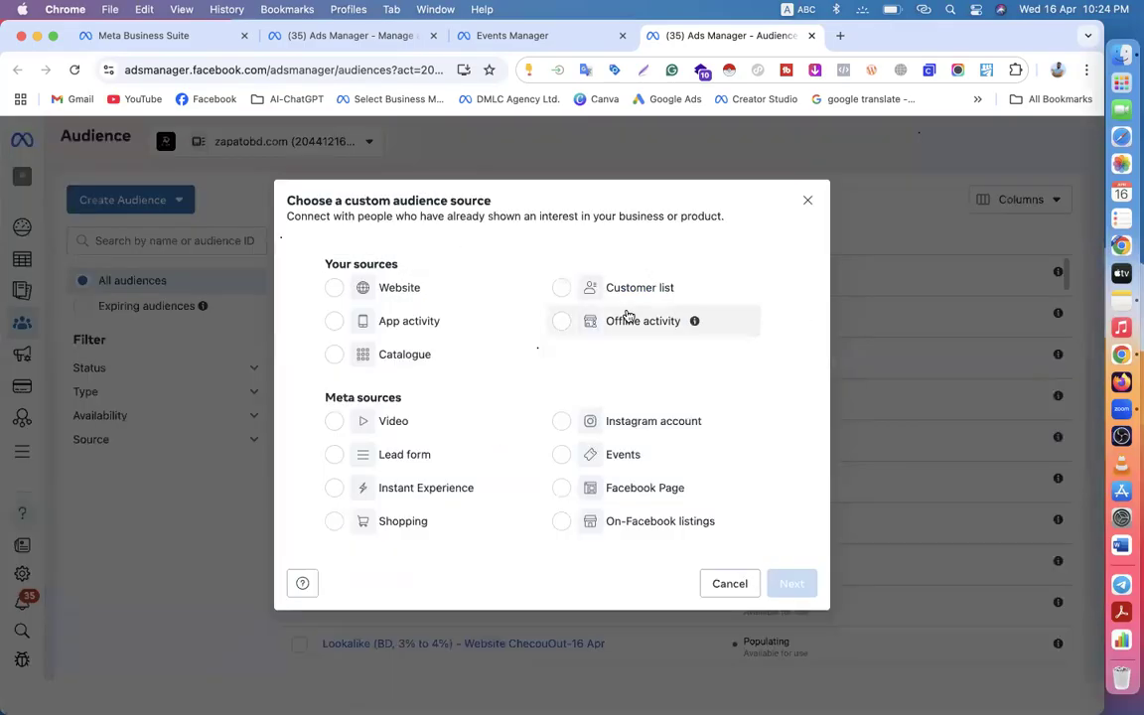
click(379, 354)
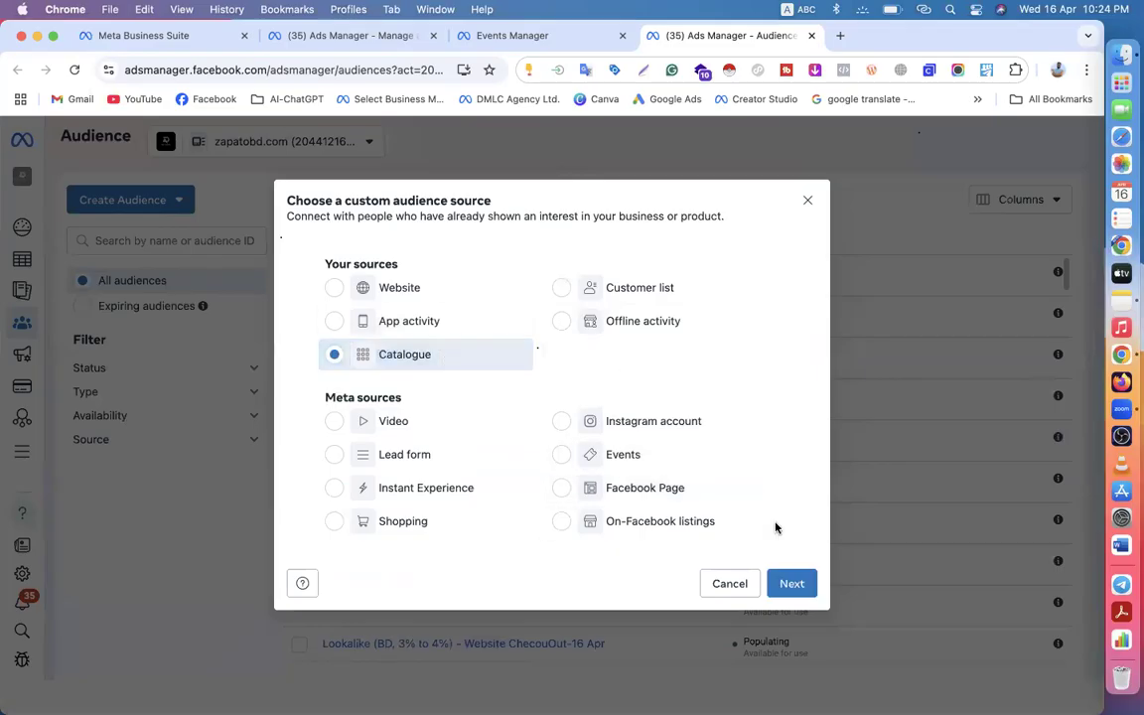
click(791, 583)
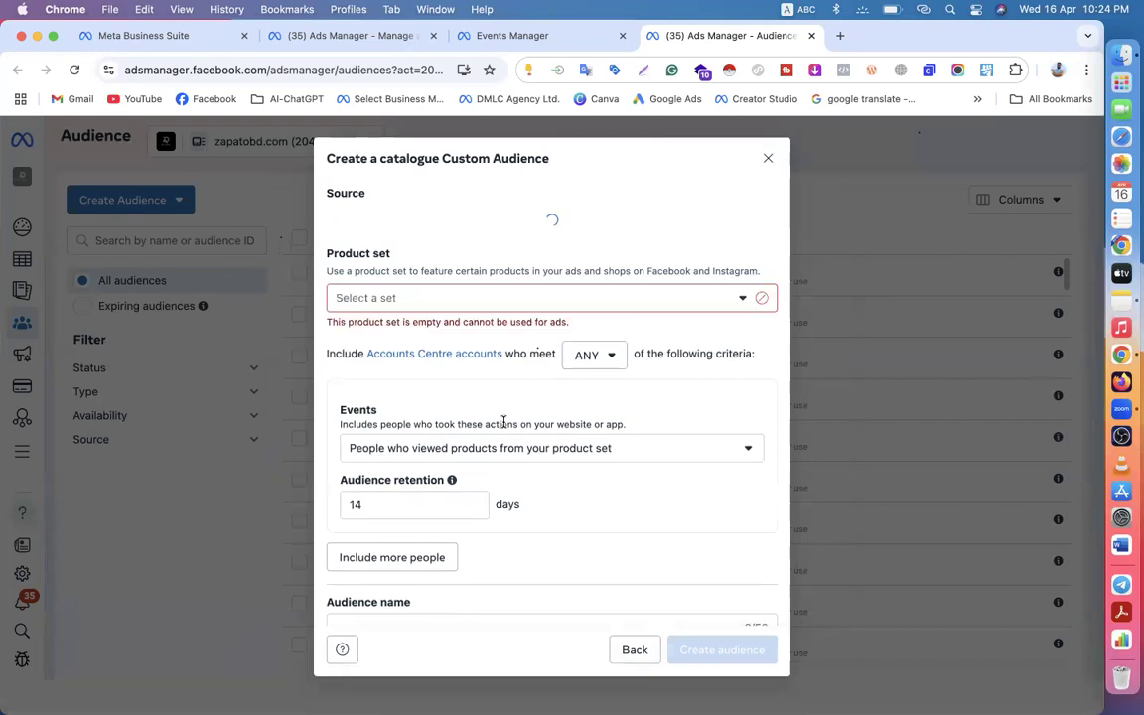
click(449, 300)
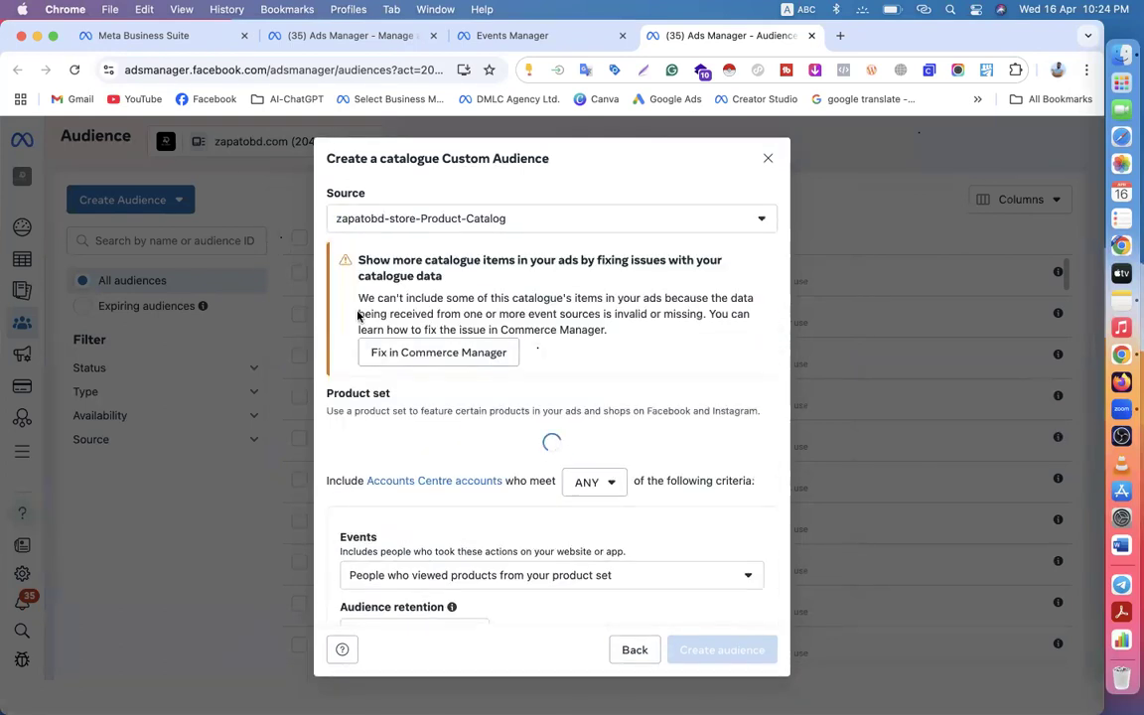
click(449, 220)
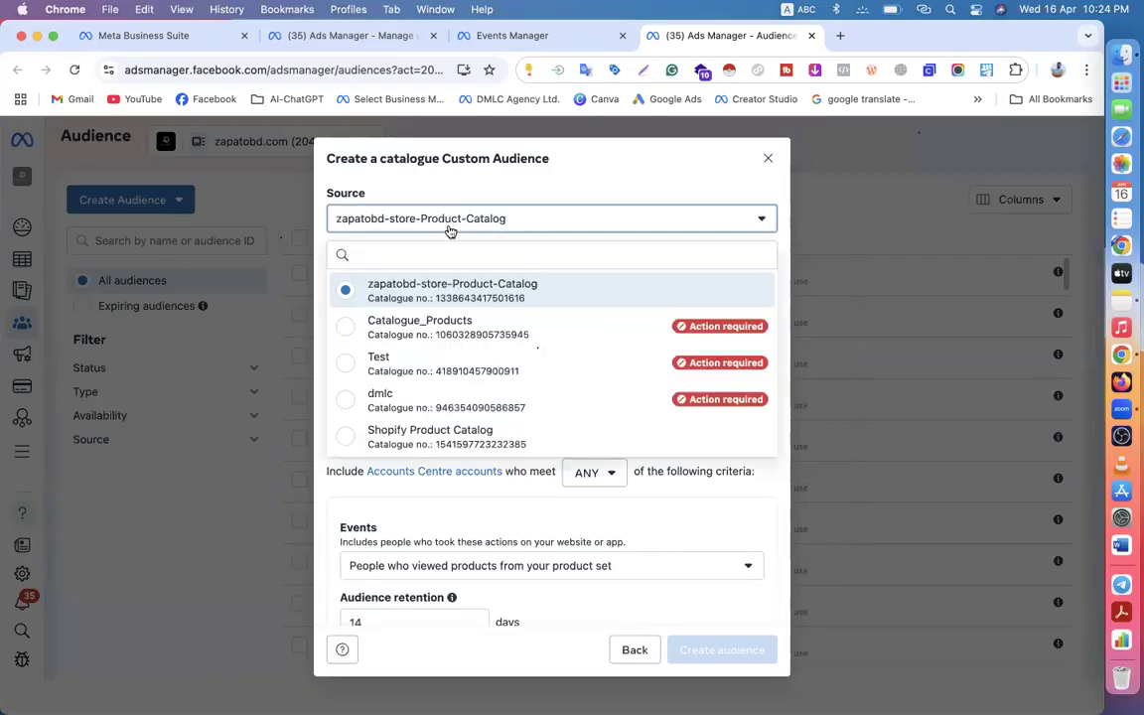
mouse_move(431, 371)
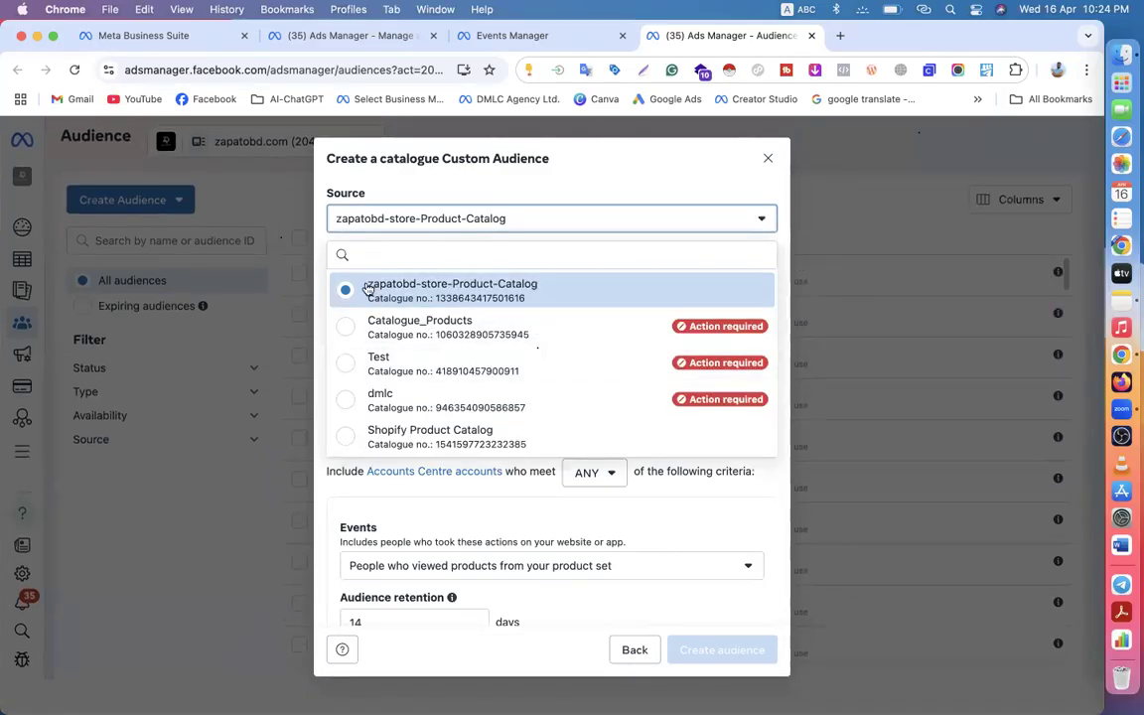
click(290, 224)
scroll(484, 371, down, 4)
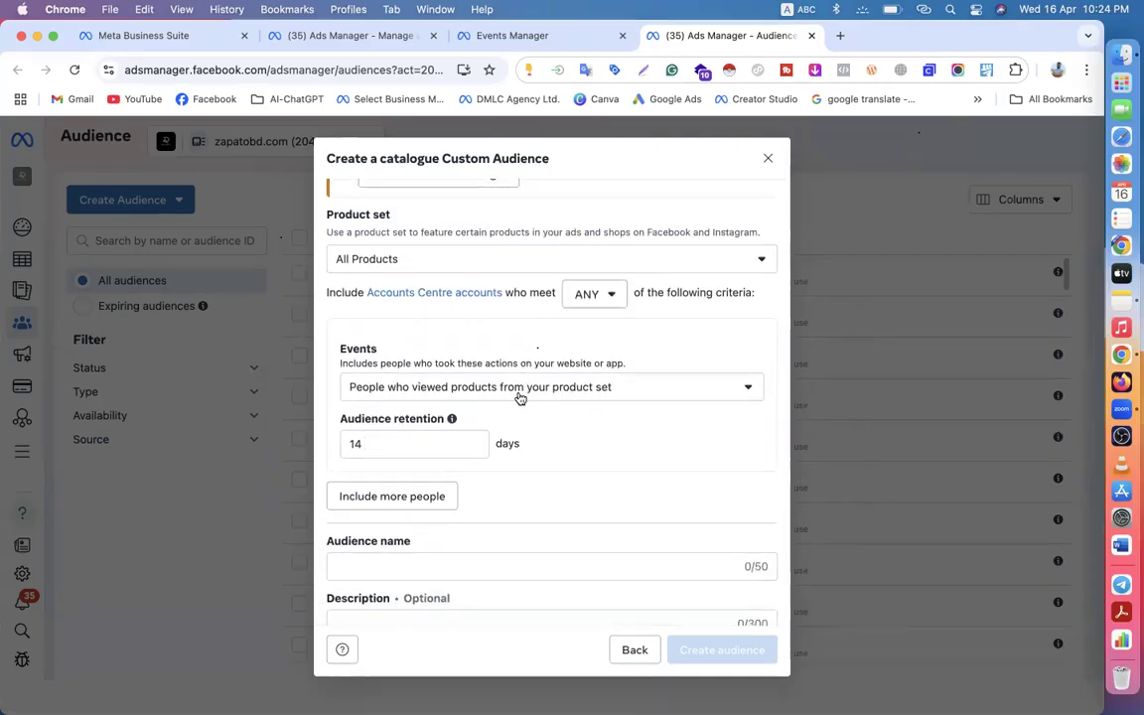
- Examine the catalogue audience's event options and select people who viewed products from the product set
click(519, 397)
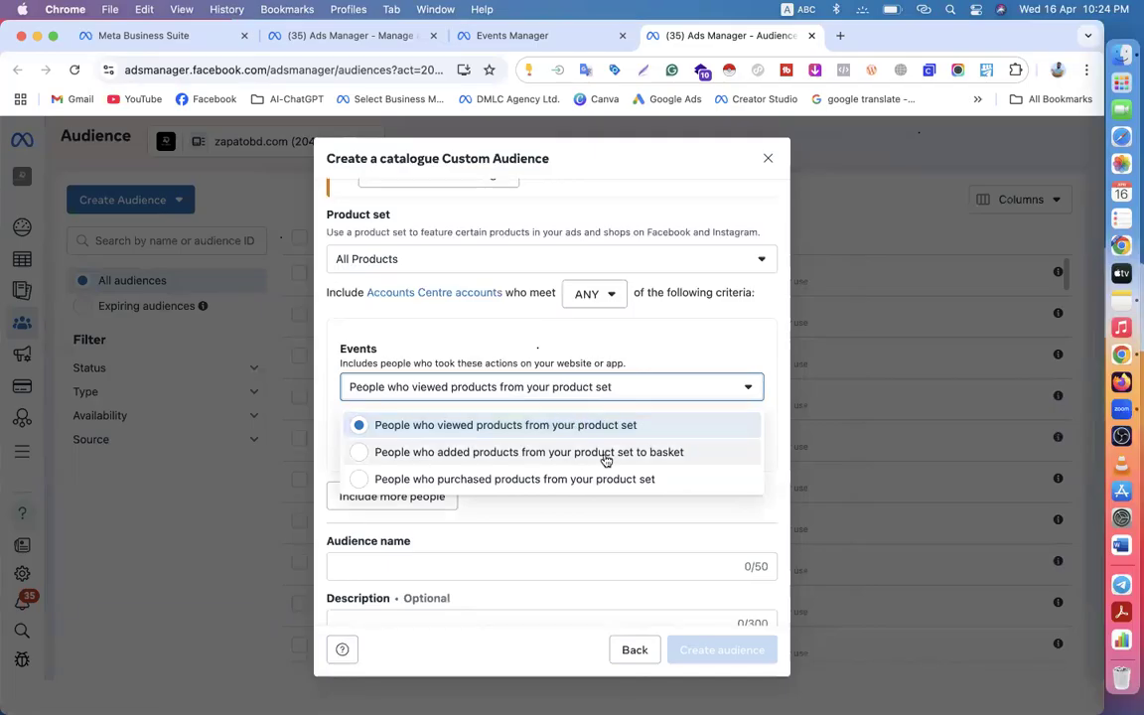
click(411, 426)
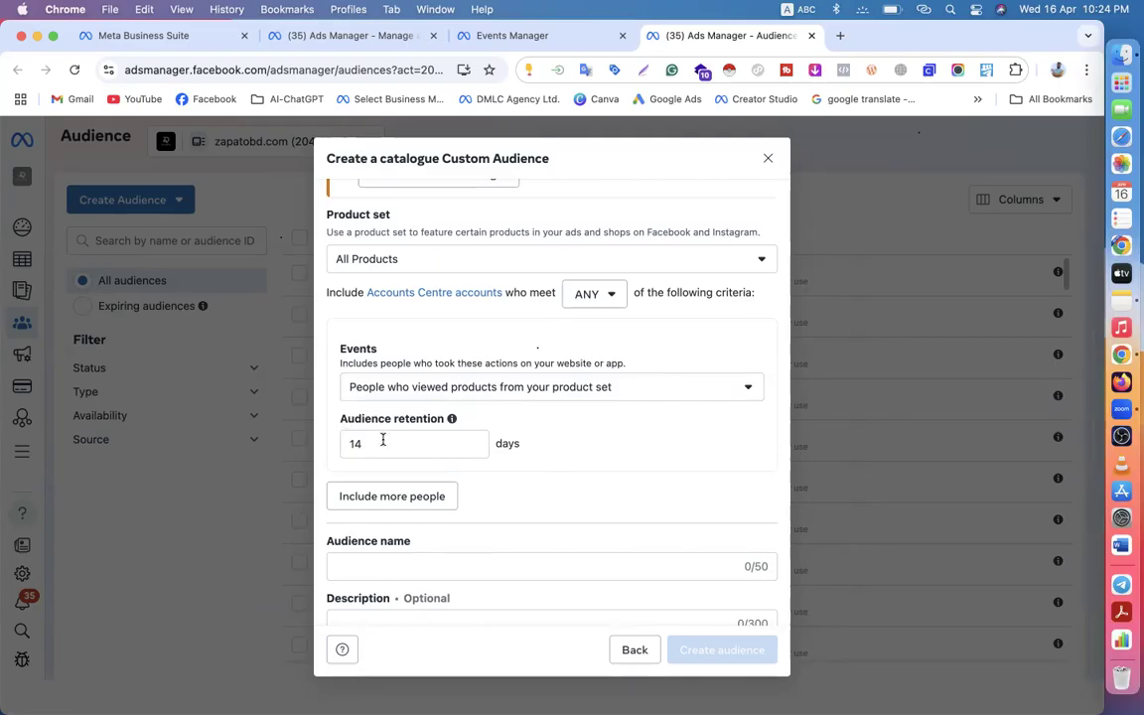
scroll(382, 445, down, 1)
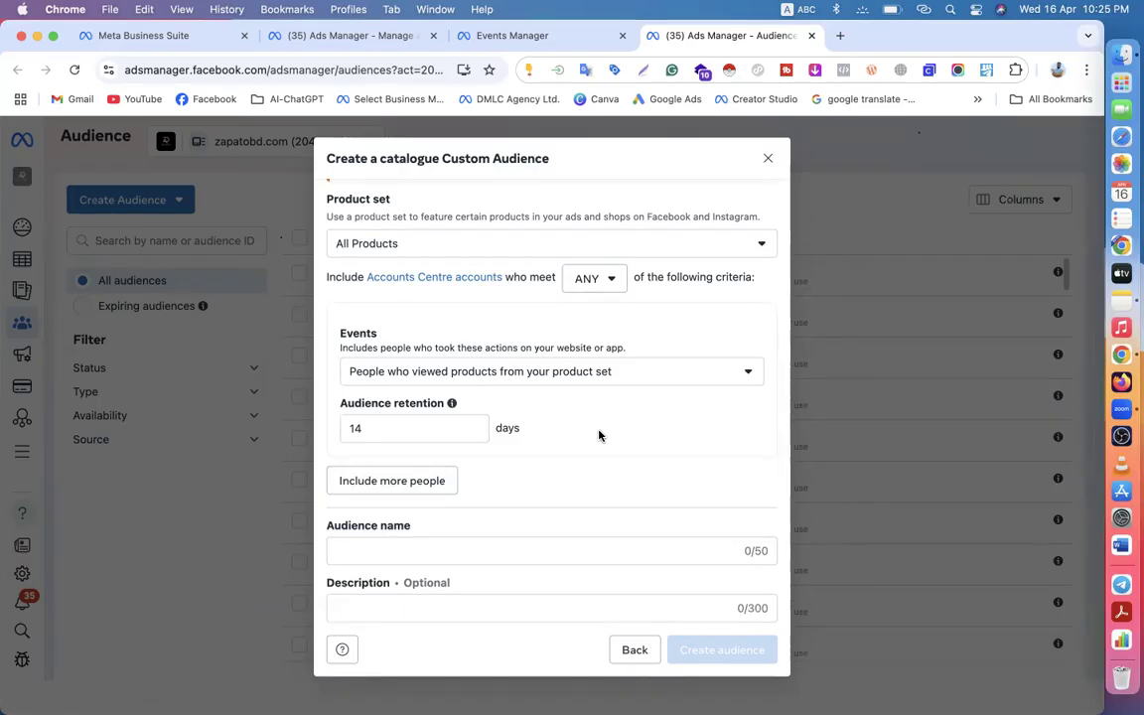
scroll(598, 435, up, 4)
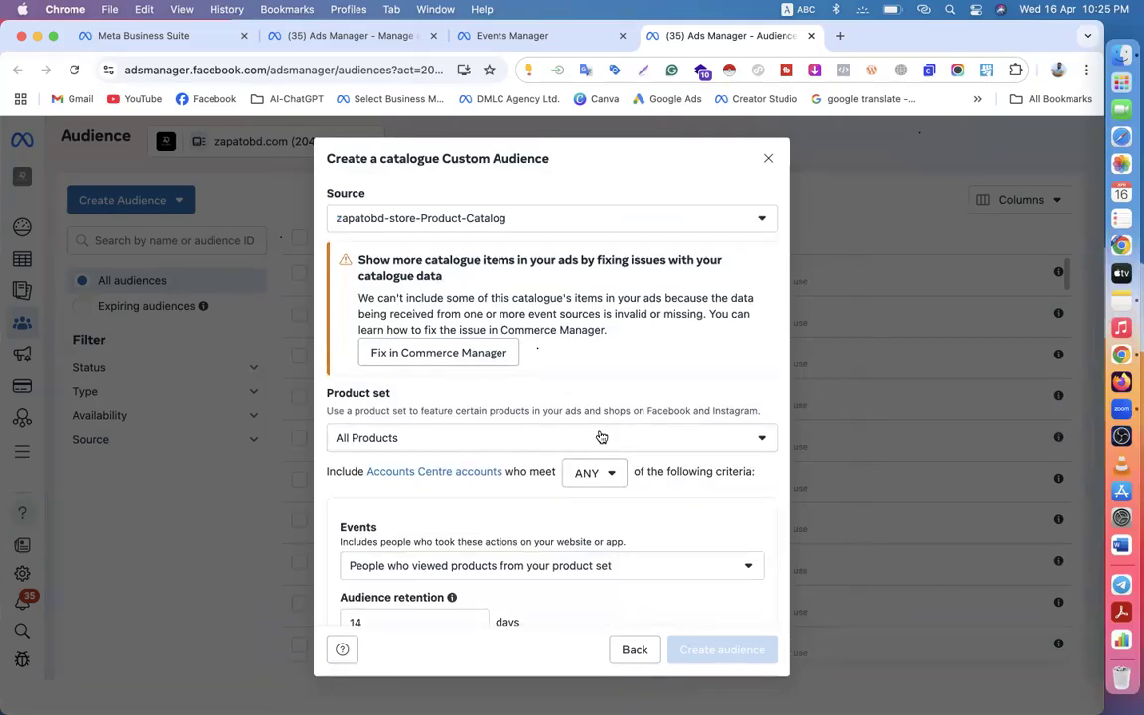
scroll(599, 437, down, 4)
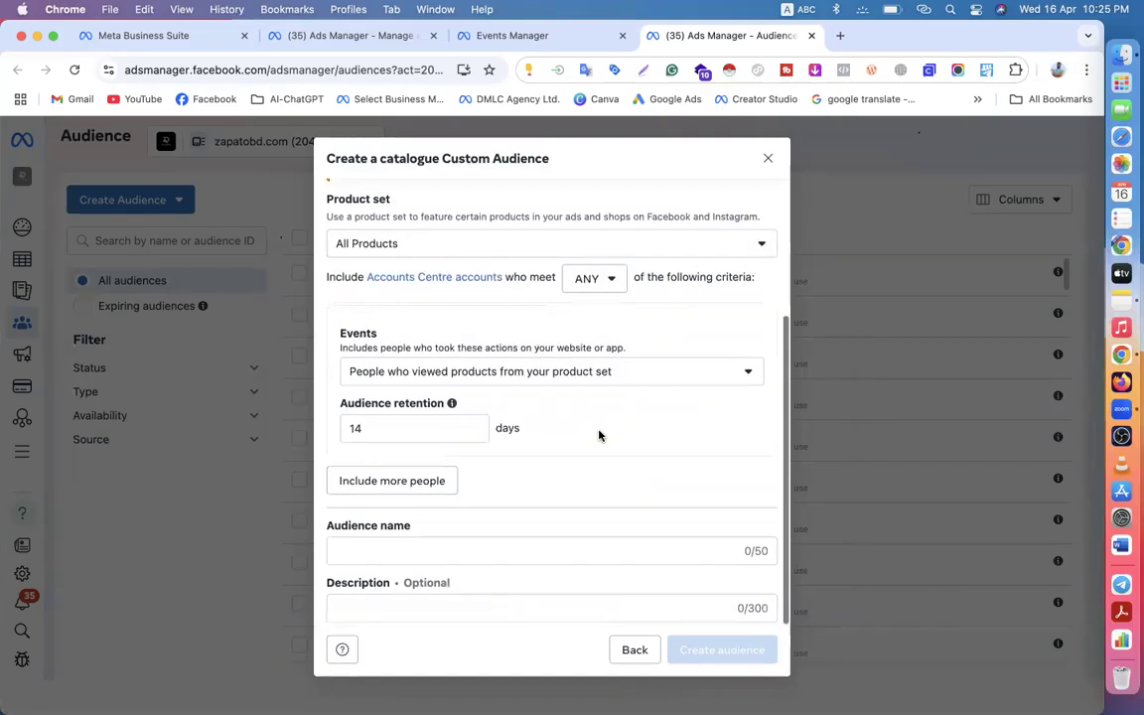
- Examine the audience retention setting and the source and product set of the catalogue audience
click(360, 427)
double_click(398, 423)
click(403, 402)
scroll(424, 299, up, 1)
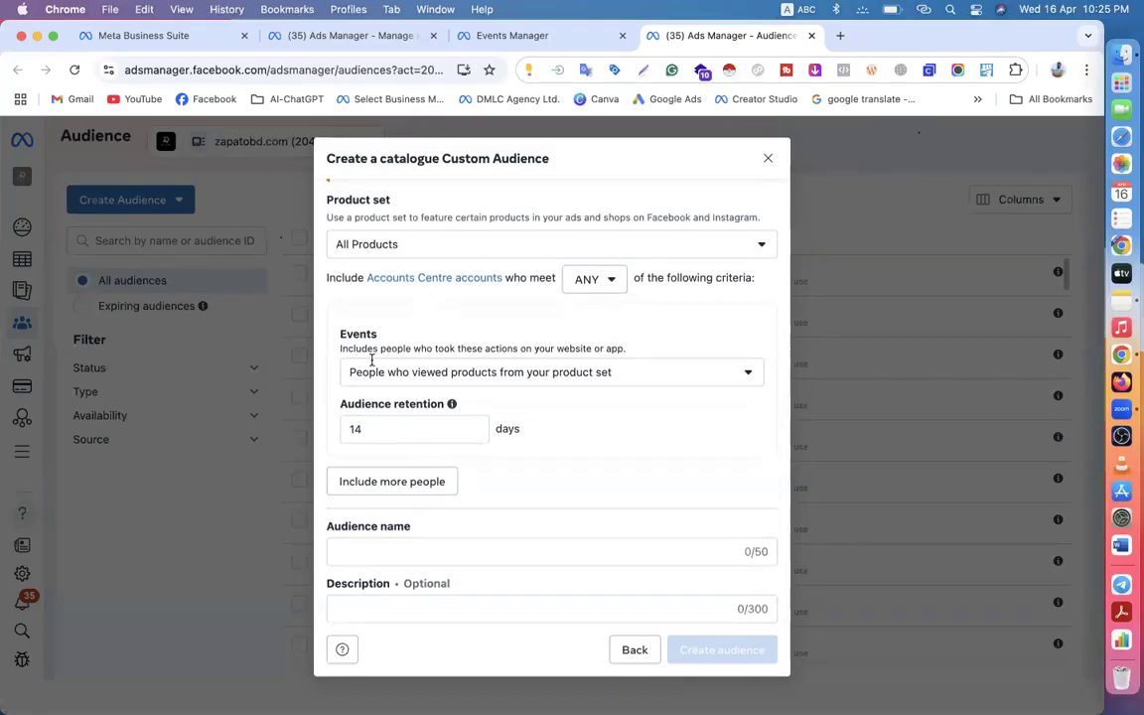
drag(367, 429, 335, 431)
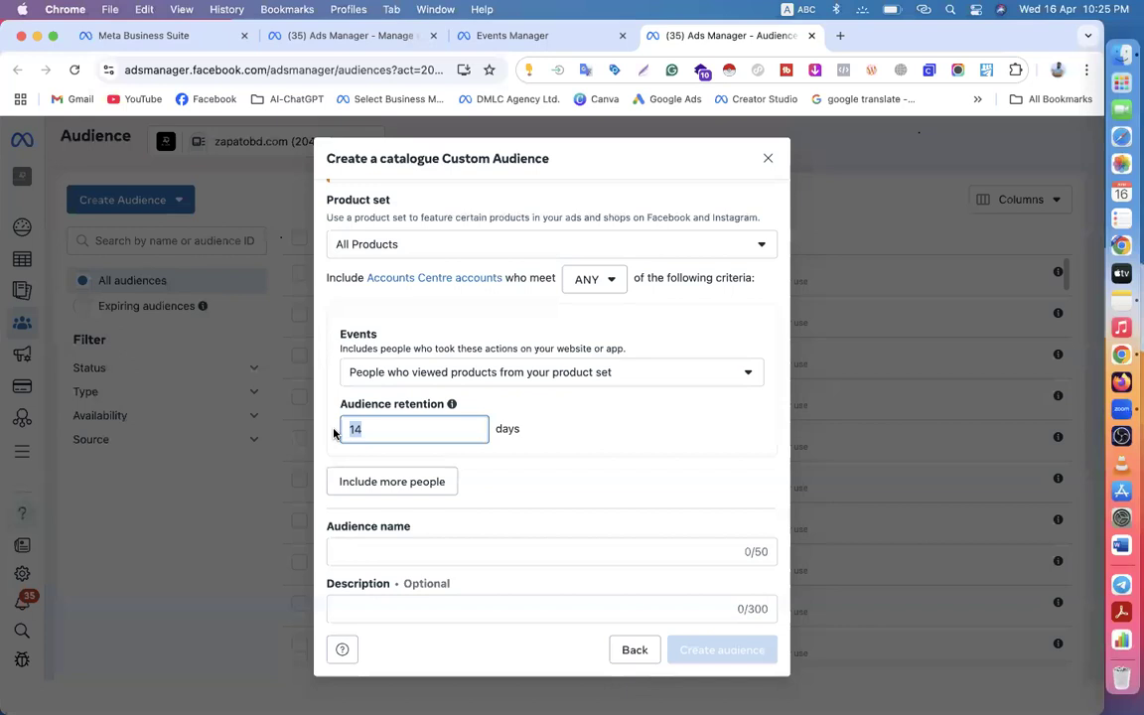
click(354, 429)
double_click(360, 429)
click(600, 408)
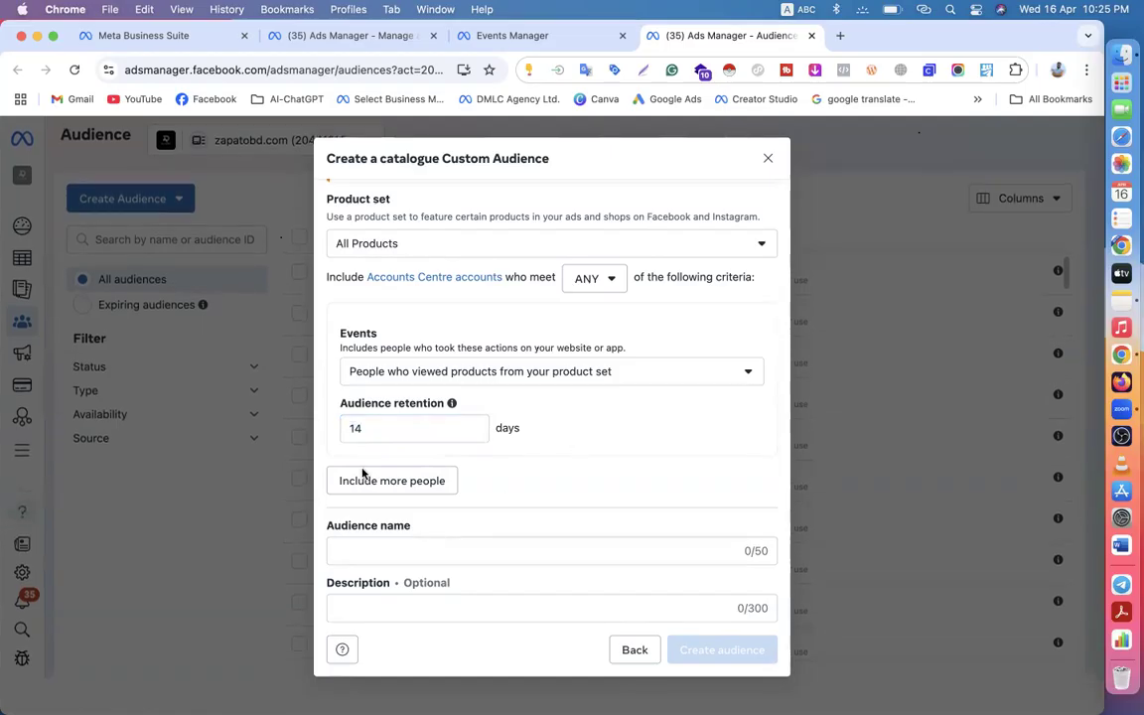
click(356, 428)
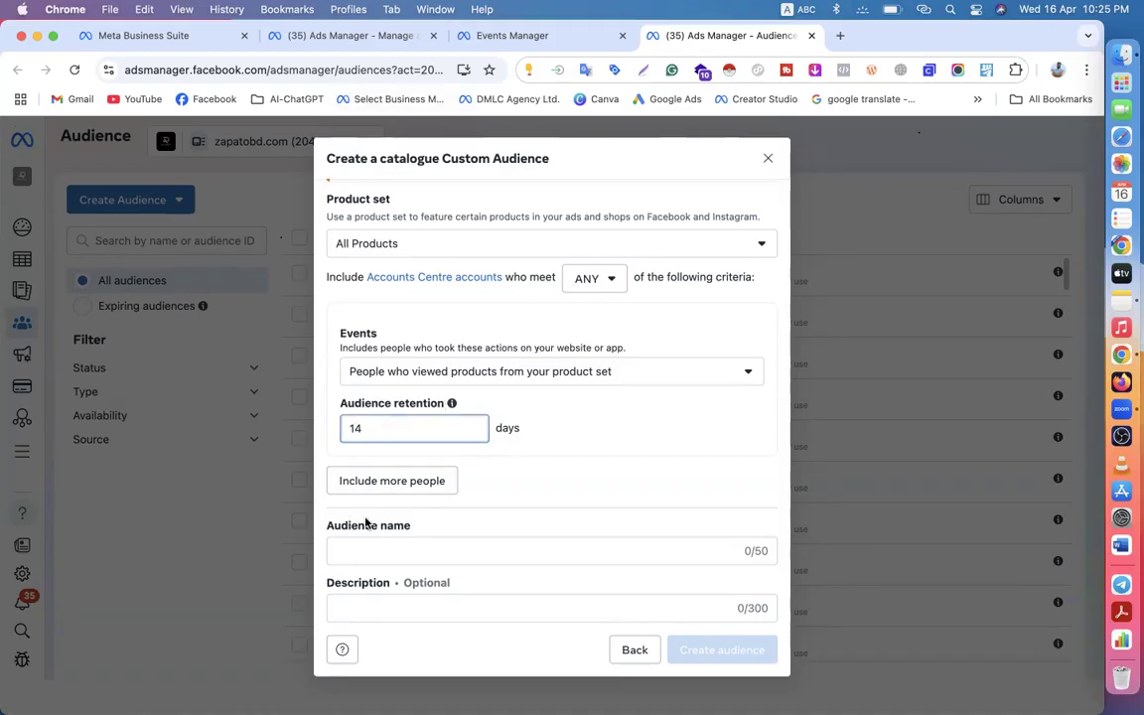
scroll(648, 398, up, 2)
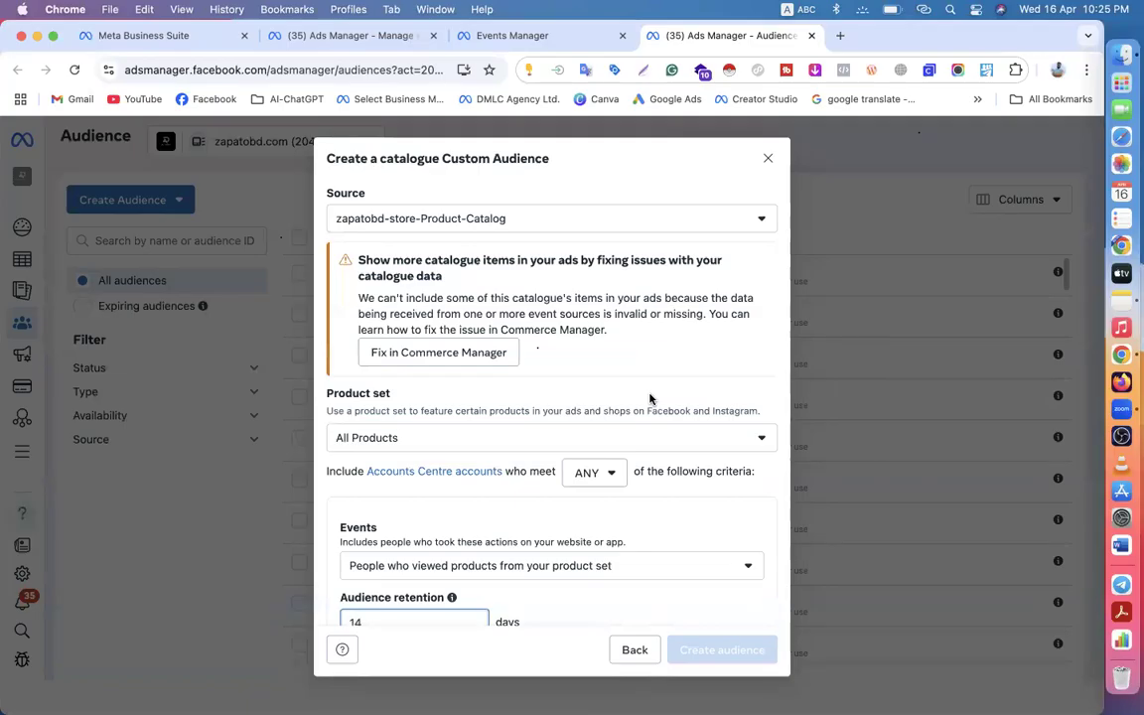
scroll(649, 398, down, 2)
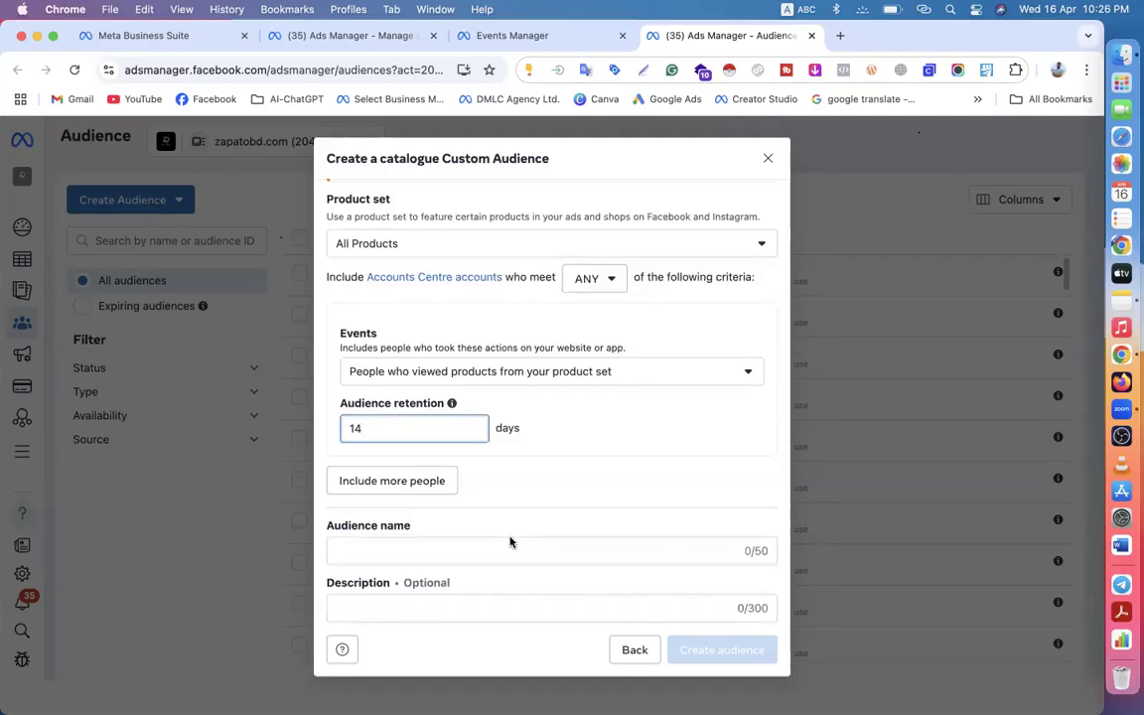
- Review the catalogue audience's name, retention and event fields, and close the form without creating the audience
click(382, 547)
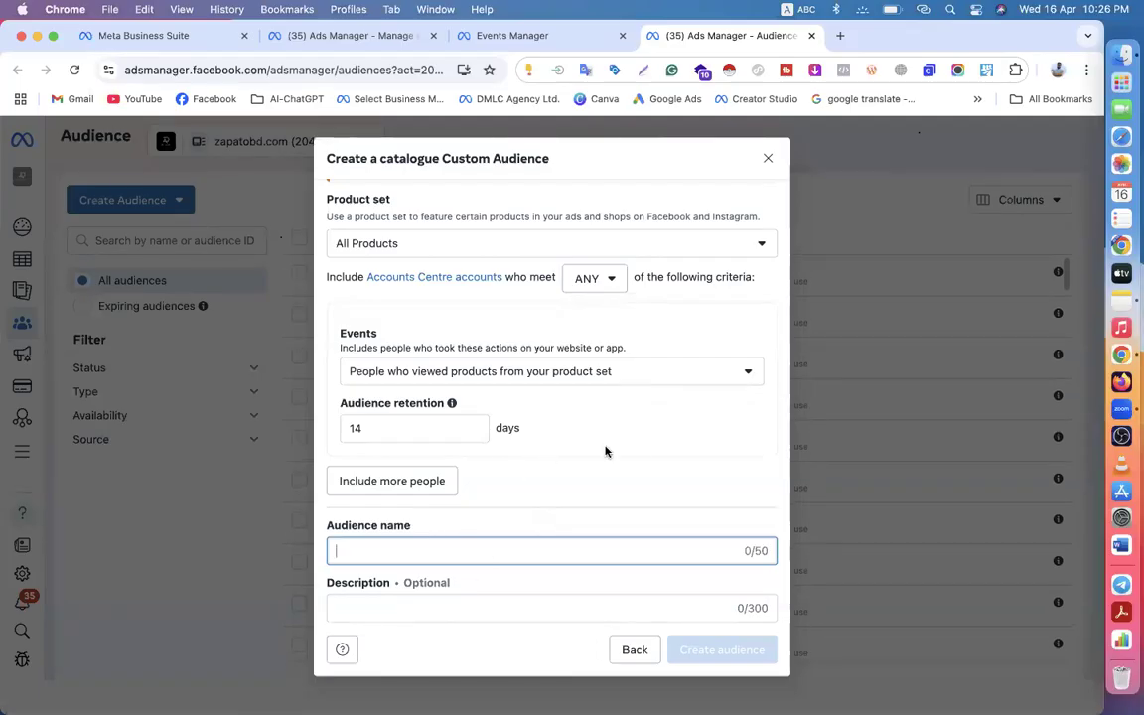
scroll(625, 468, up, 4)
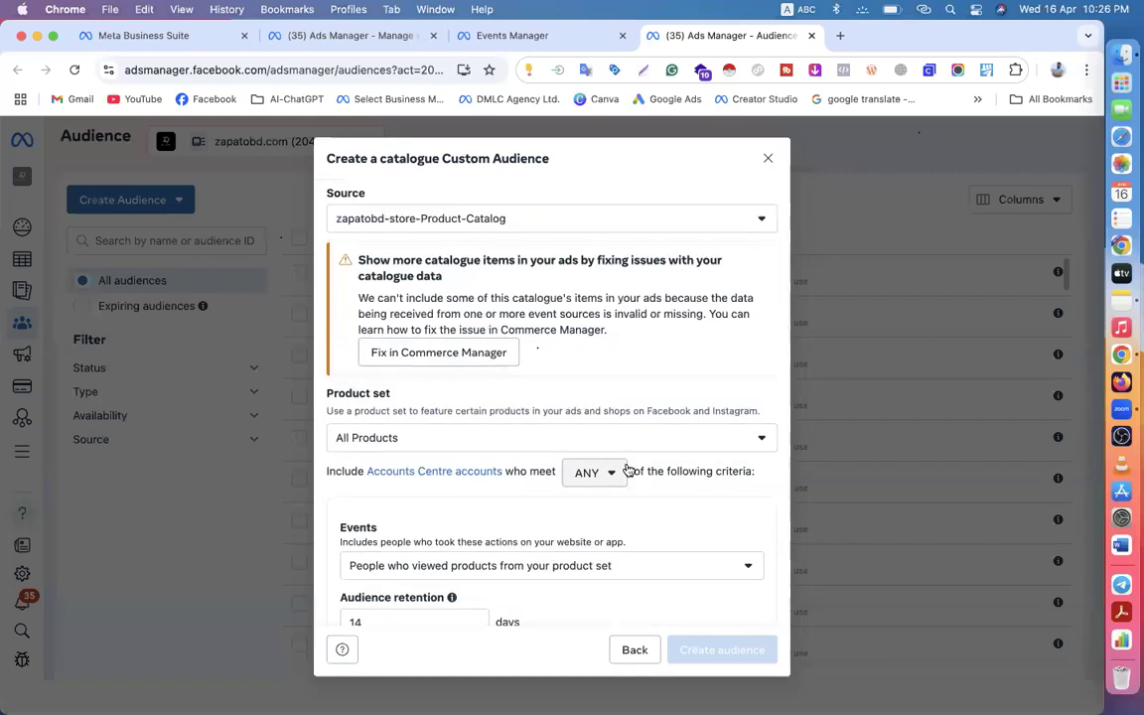
scroll(485, 510, down, 4)
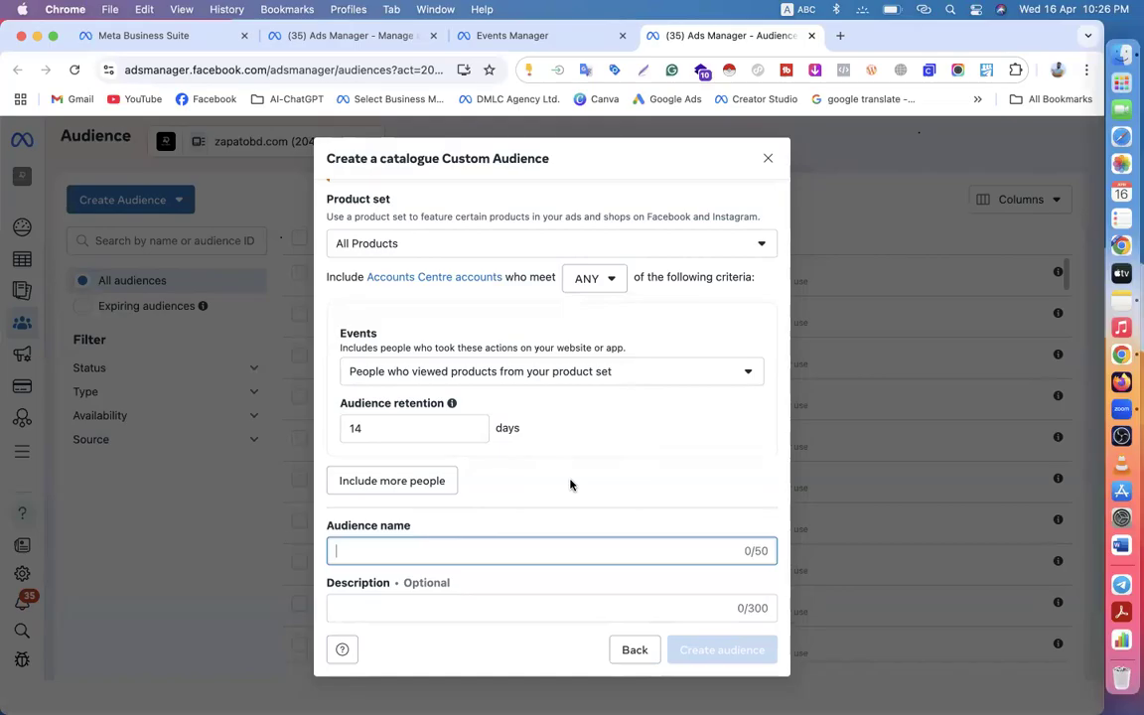
scroll(571, 484, up, 4)
scroll(571, 485, down, 4)
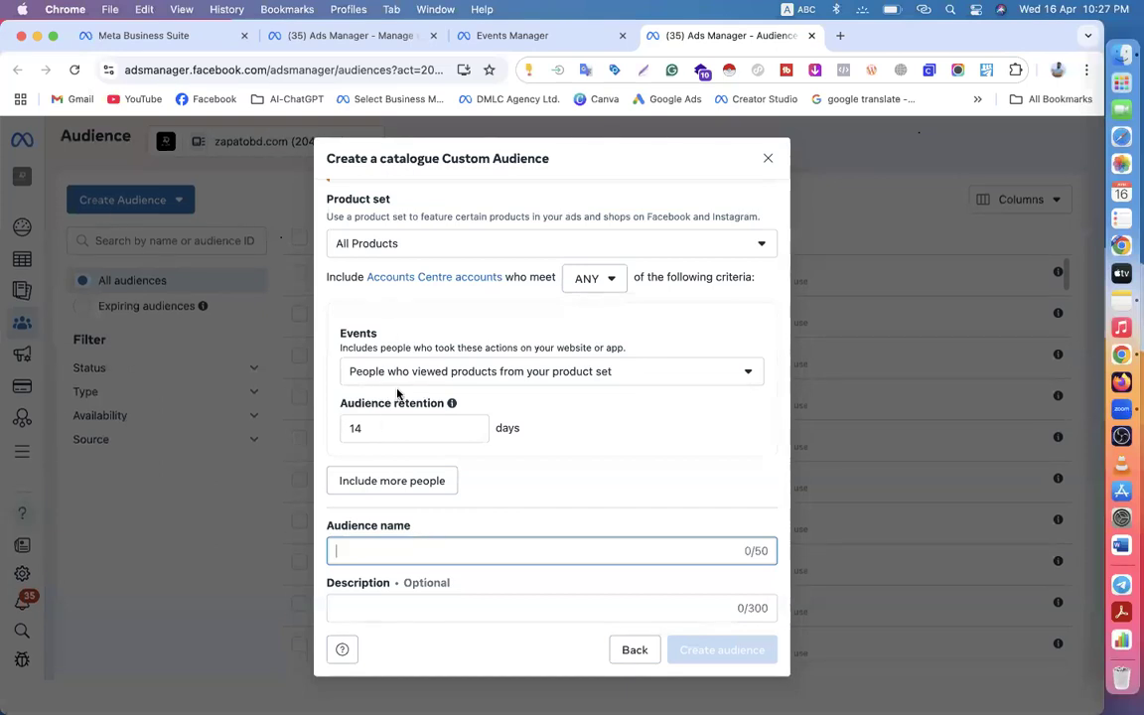
click(366, 429)
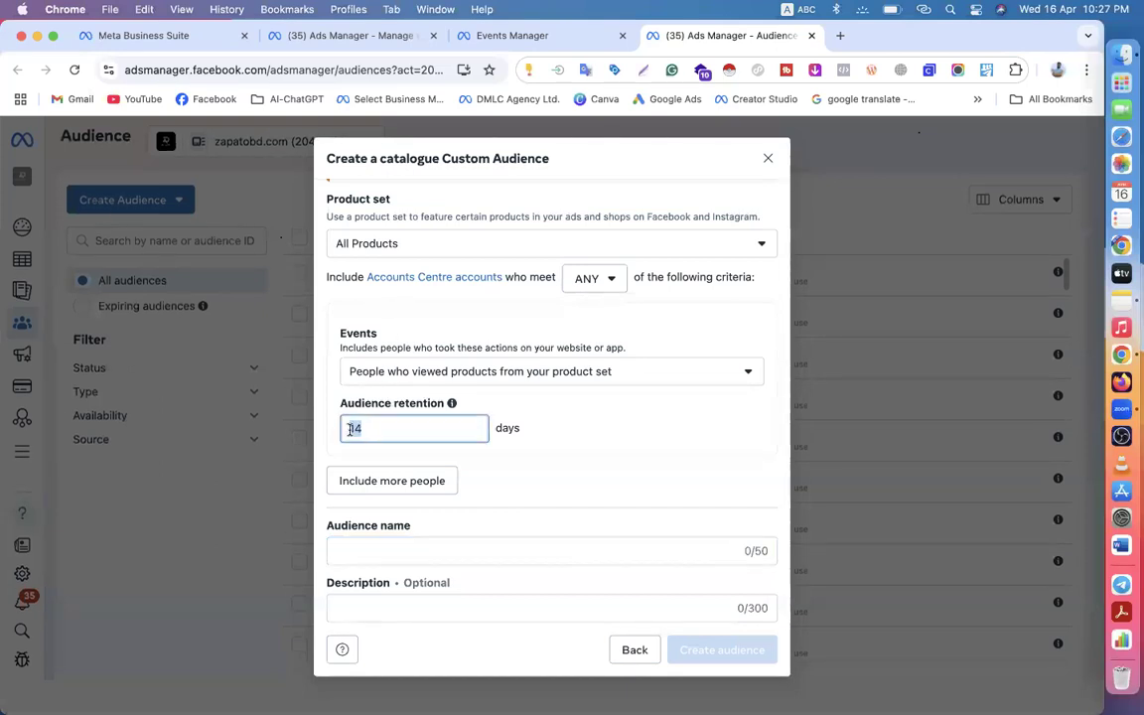
click(450, 371)
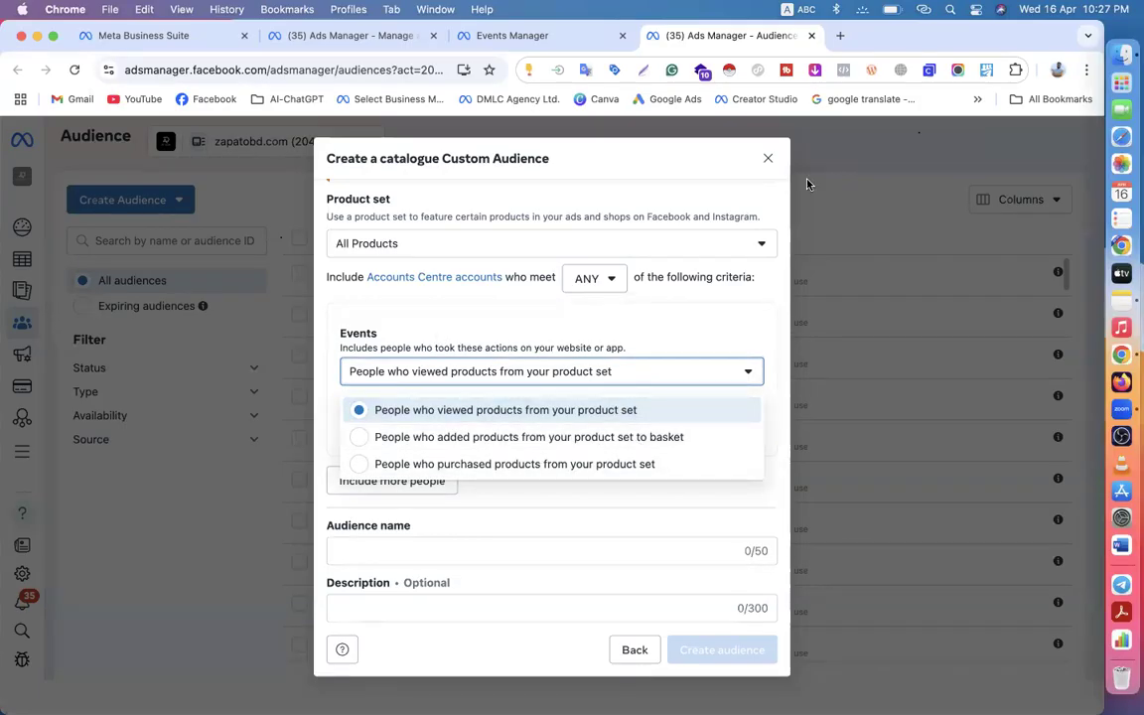
click(502, 324)
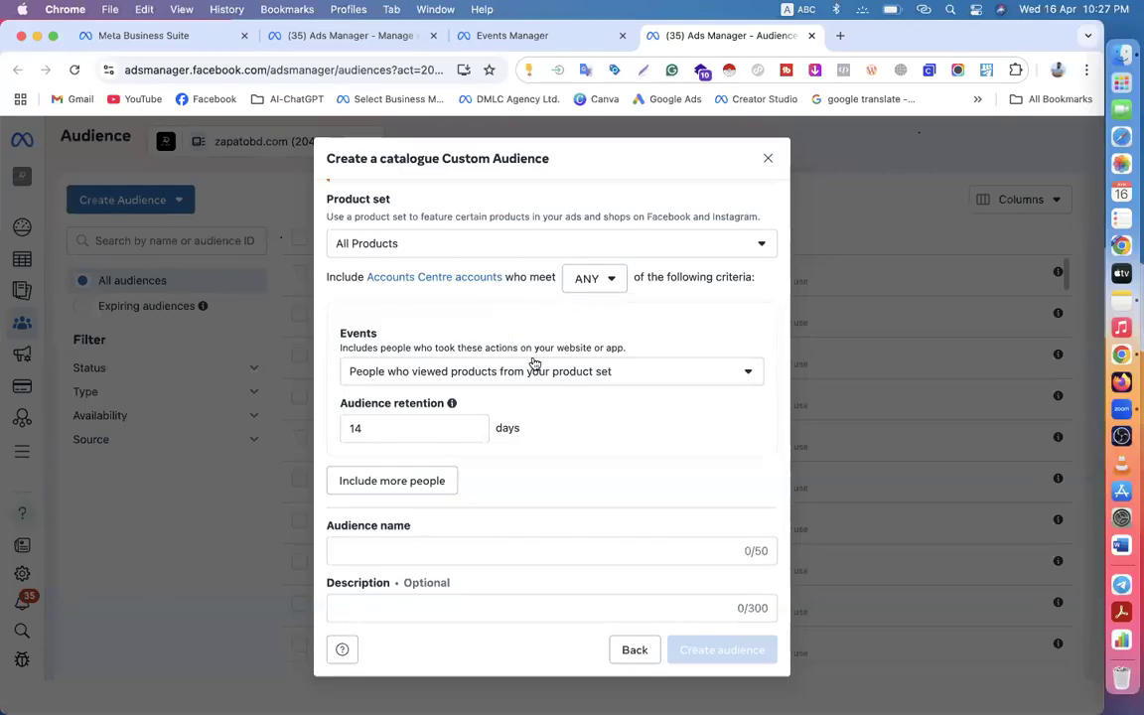
click(767, 156)
- Start a new custom audience and select the customer list as its source
click(154, 205)
click(142, 244)
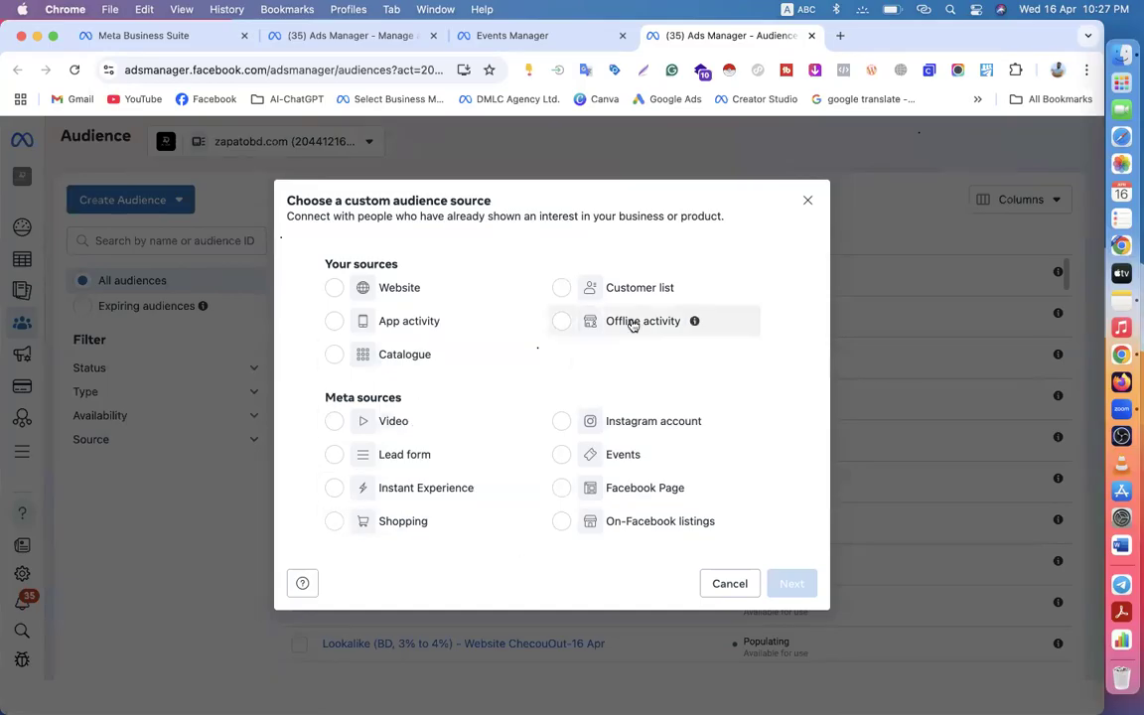
click(592, 296)
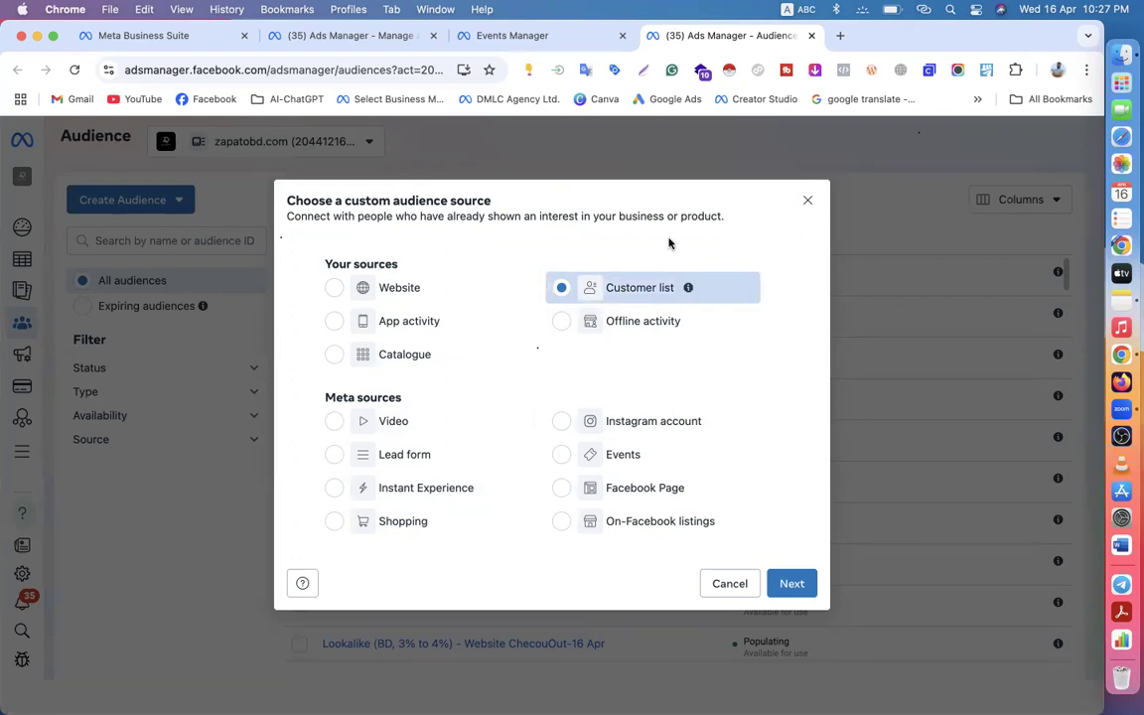
- Open Gmail in a new browser tab, search the mail for "zapato" and look through the results for a customer export
click(836, 36)
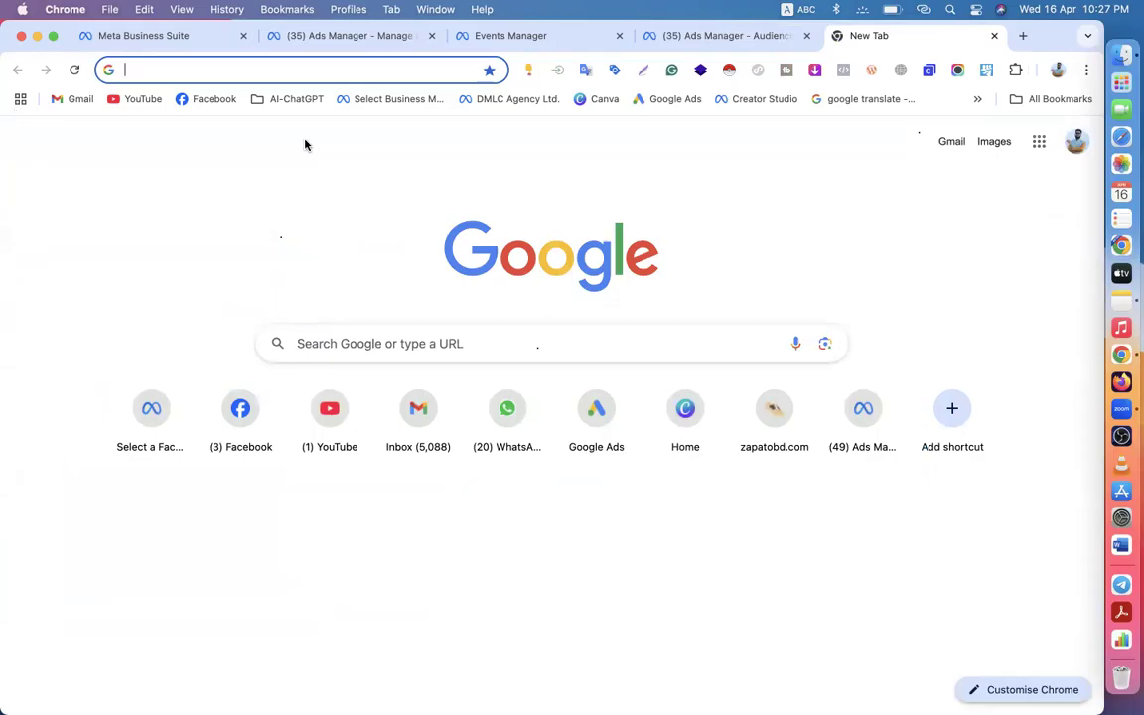
click(77, 103)
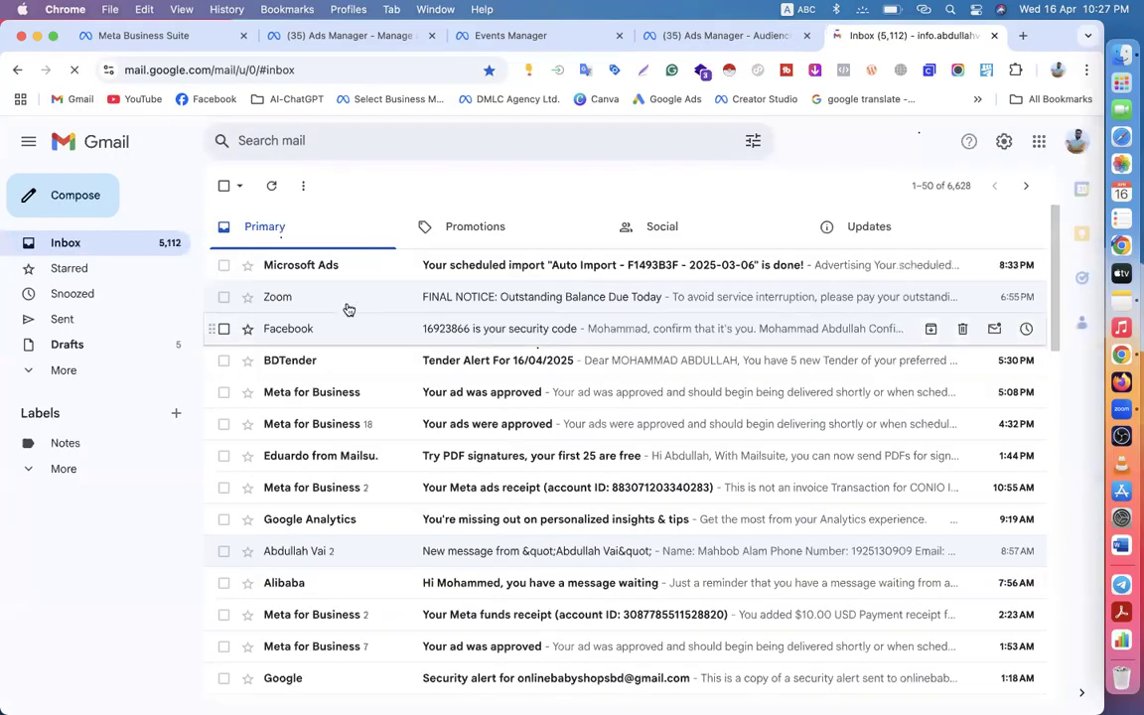
click(377, 146)
text(zapa)
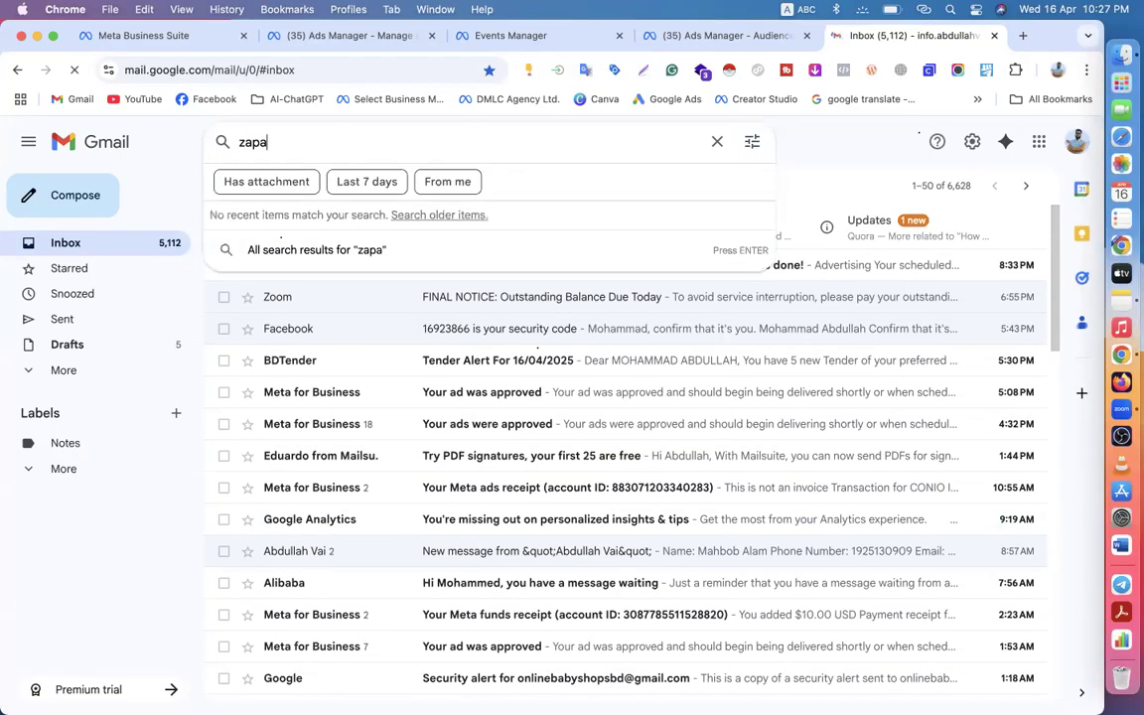
text(to)
key(Return)
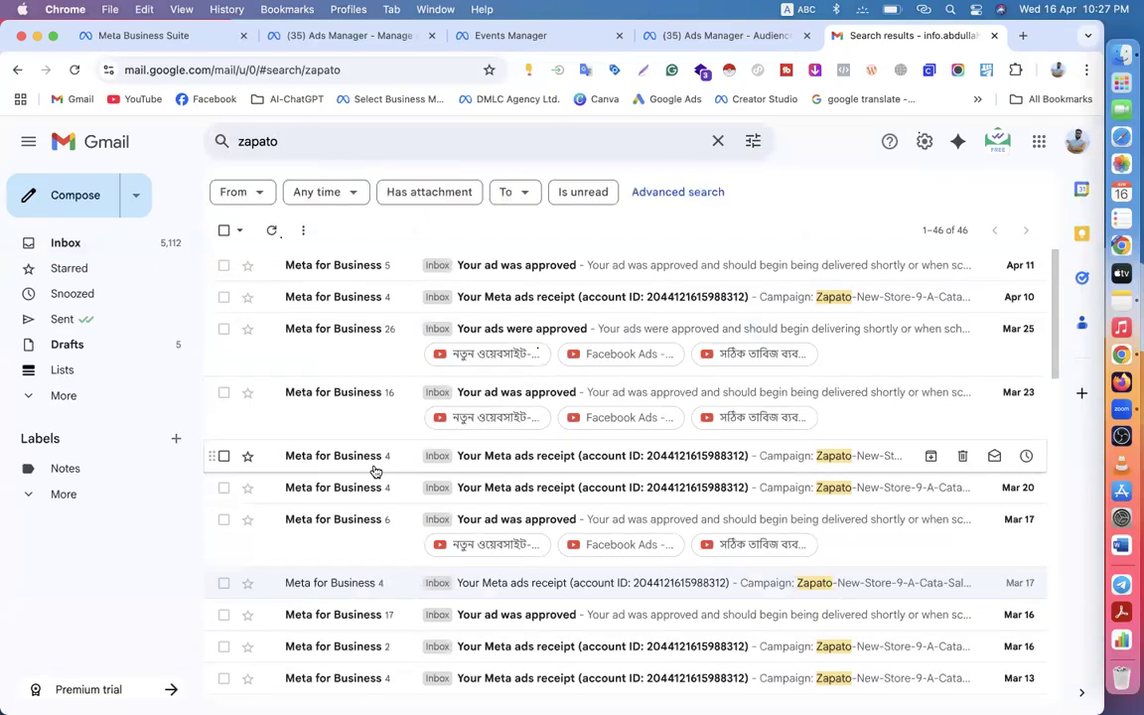
scroll(375, 470, down, 10)
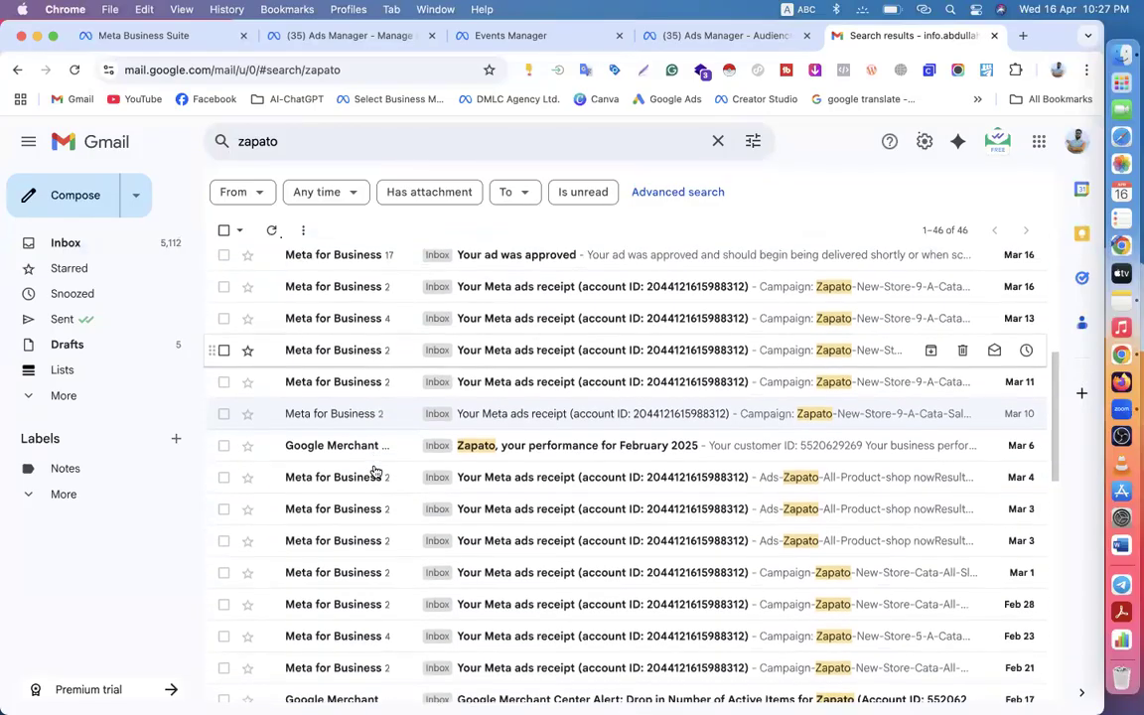
scroll(376, 470, up, 12)
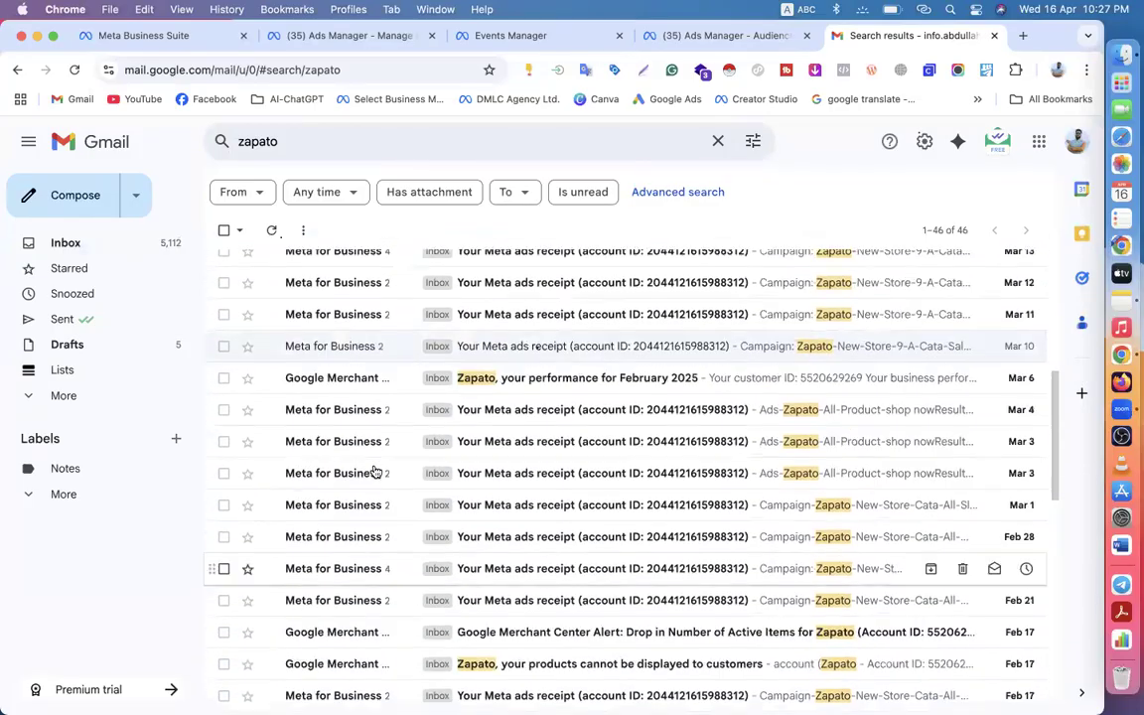
- Search the mail for "shopify" instead and look through the results for the store's customer export message
click(716, 141)
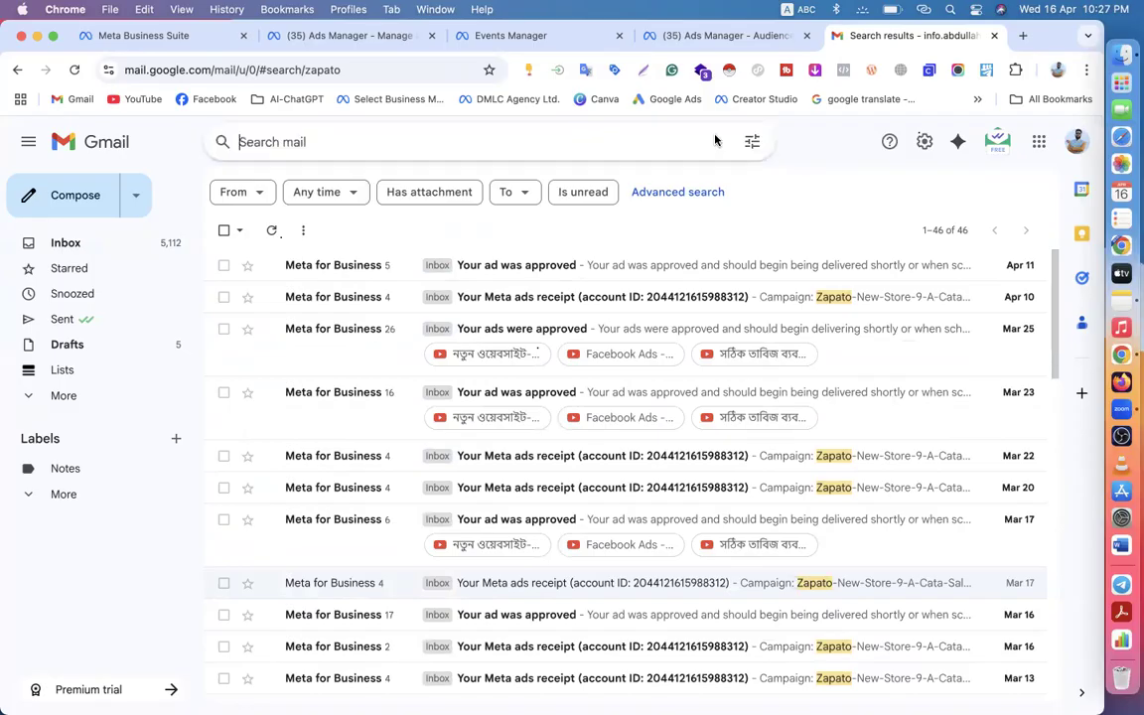
text(shopify)
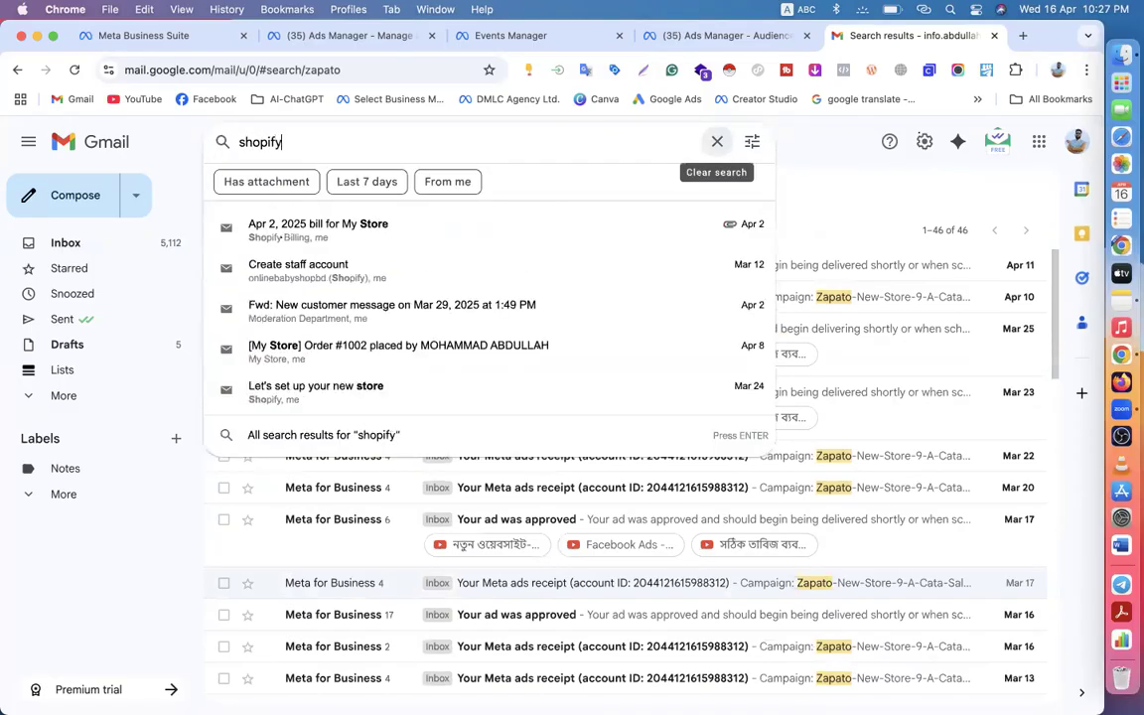
key(Return)
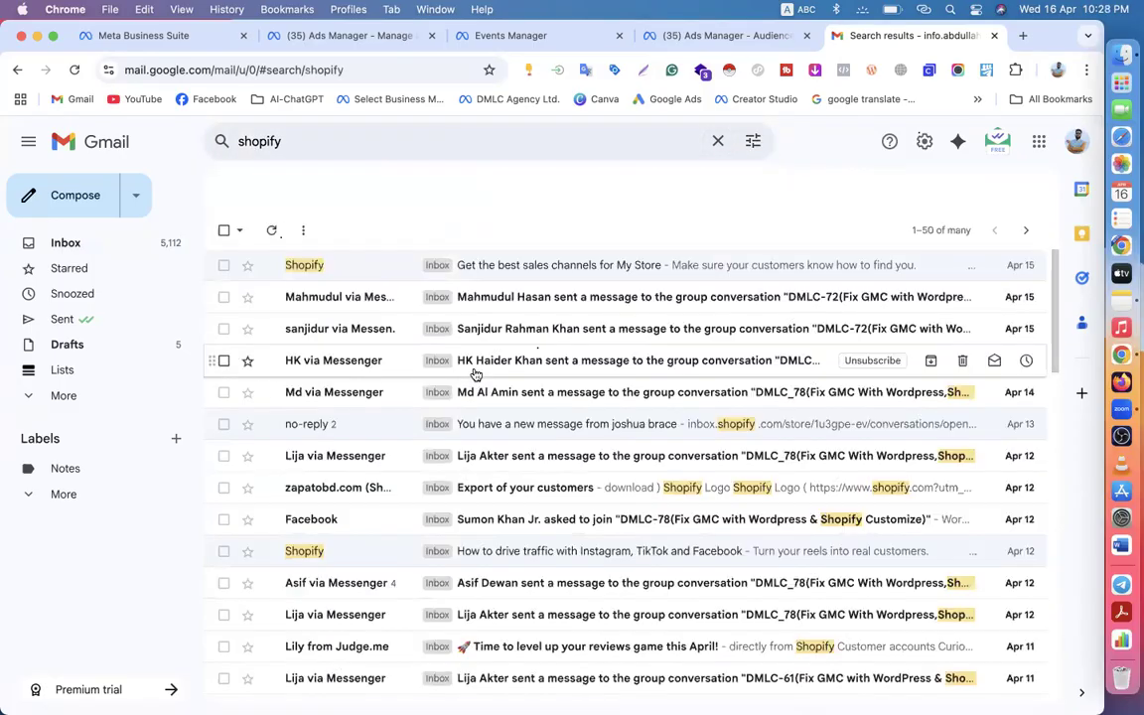
scroll(325, 492, down, 3)
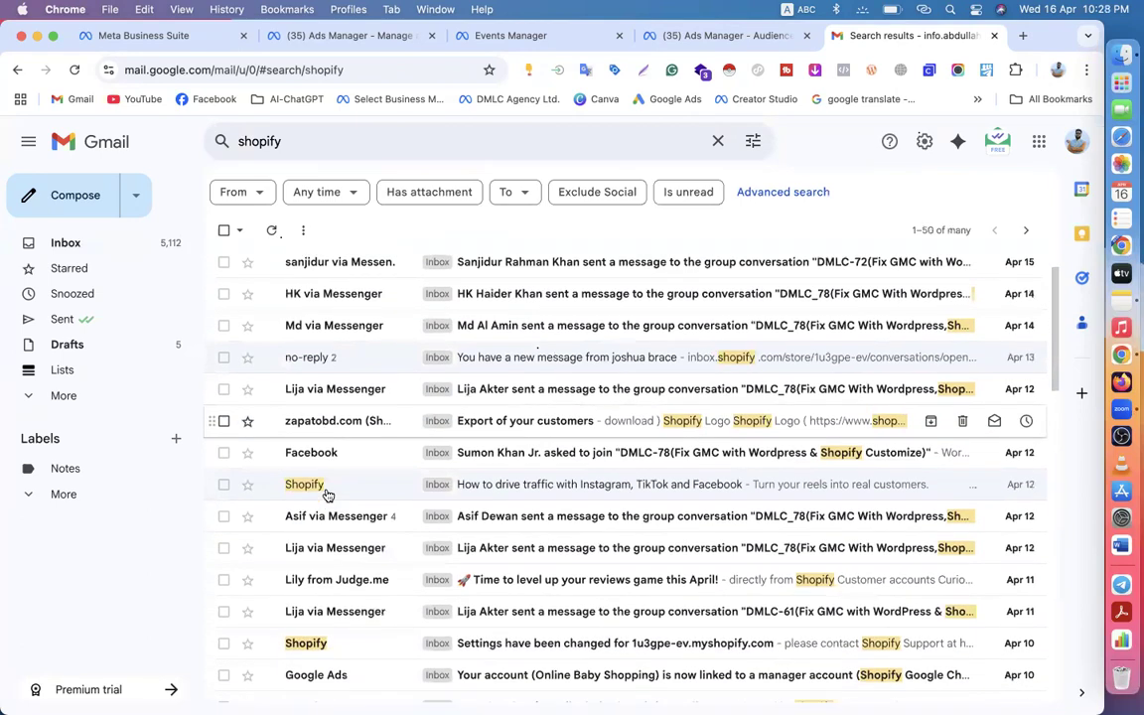
scroll(331, 556, down, 4)
scroll(536, 479, up, 1)
scroll(536, 479, down, 8)
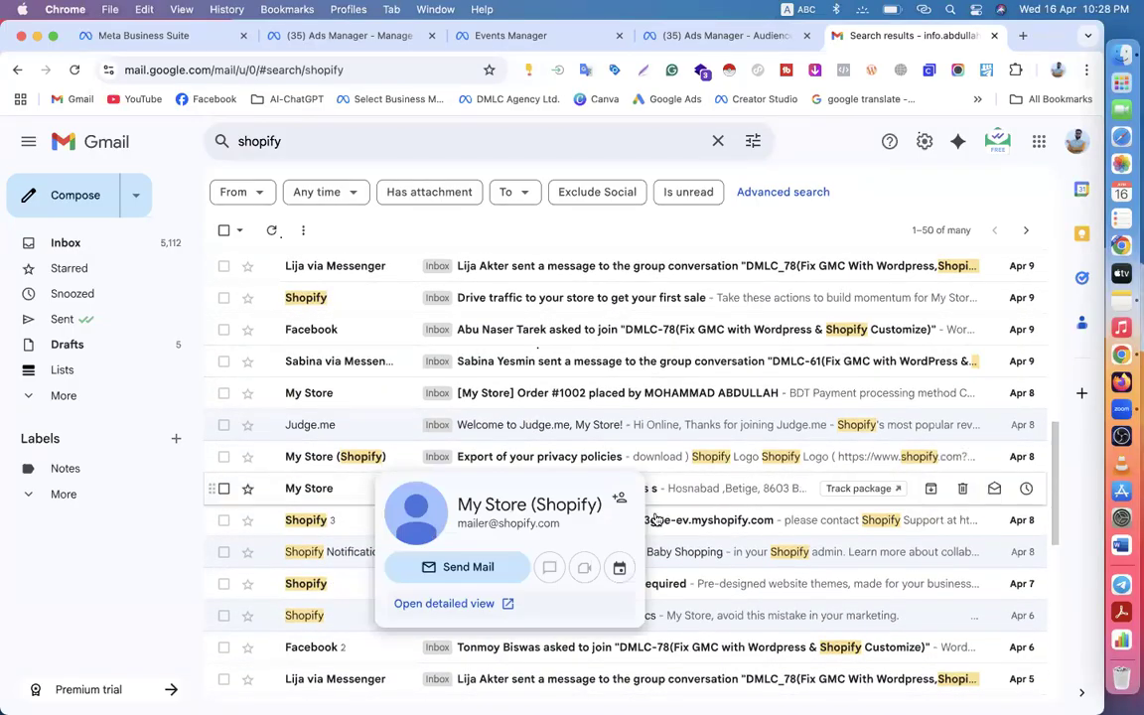
scroll(517, 499, up, 6)
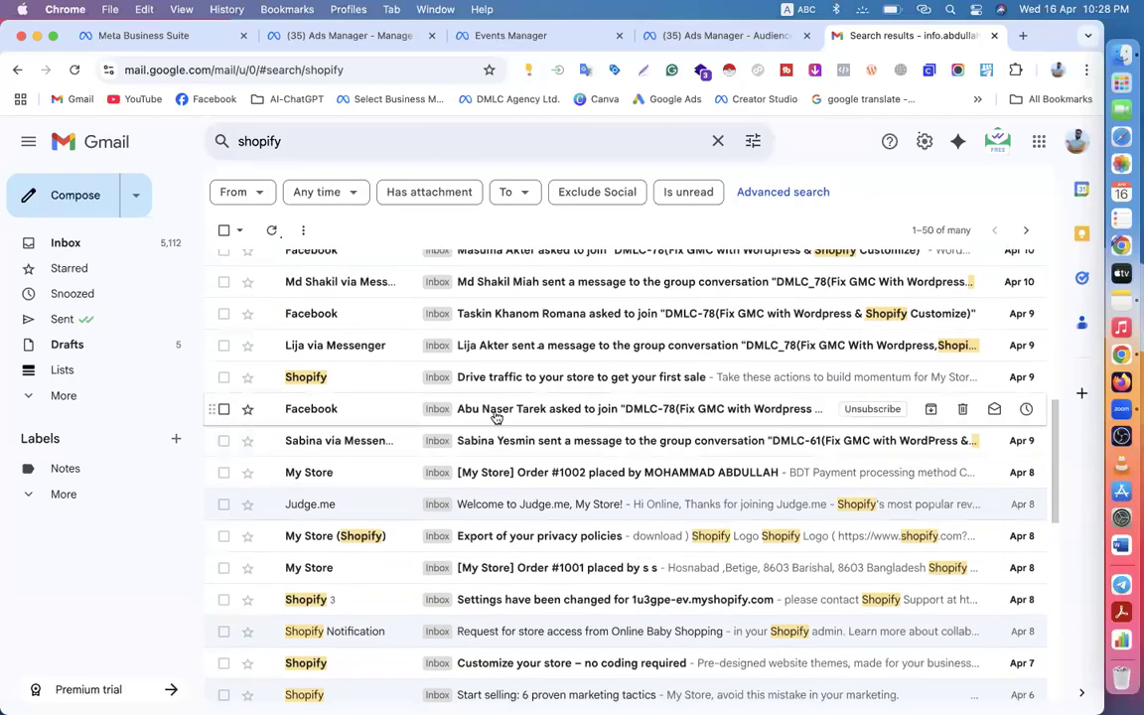
scroll(494, 417, up, 3)
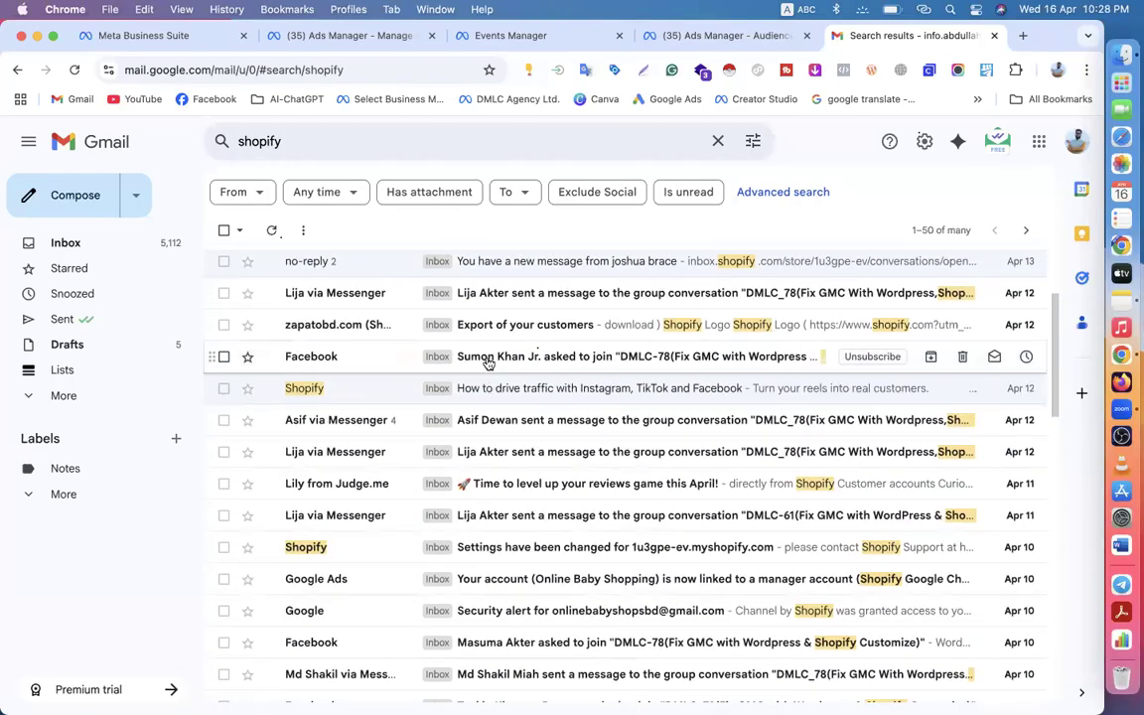
scroll(490, 363, up, 3)
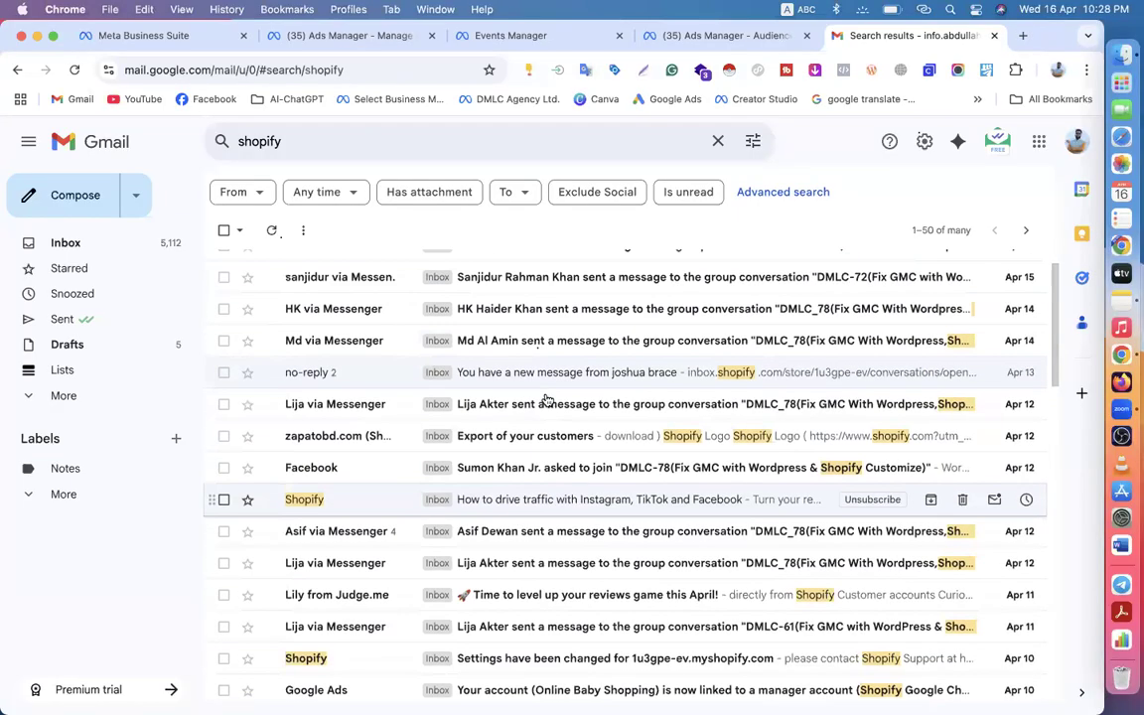
scroll(556, 366, up, 2)
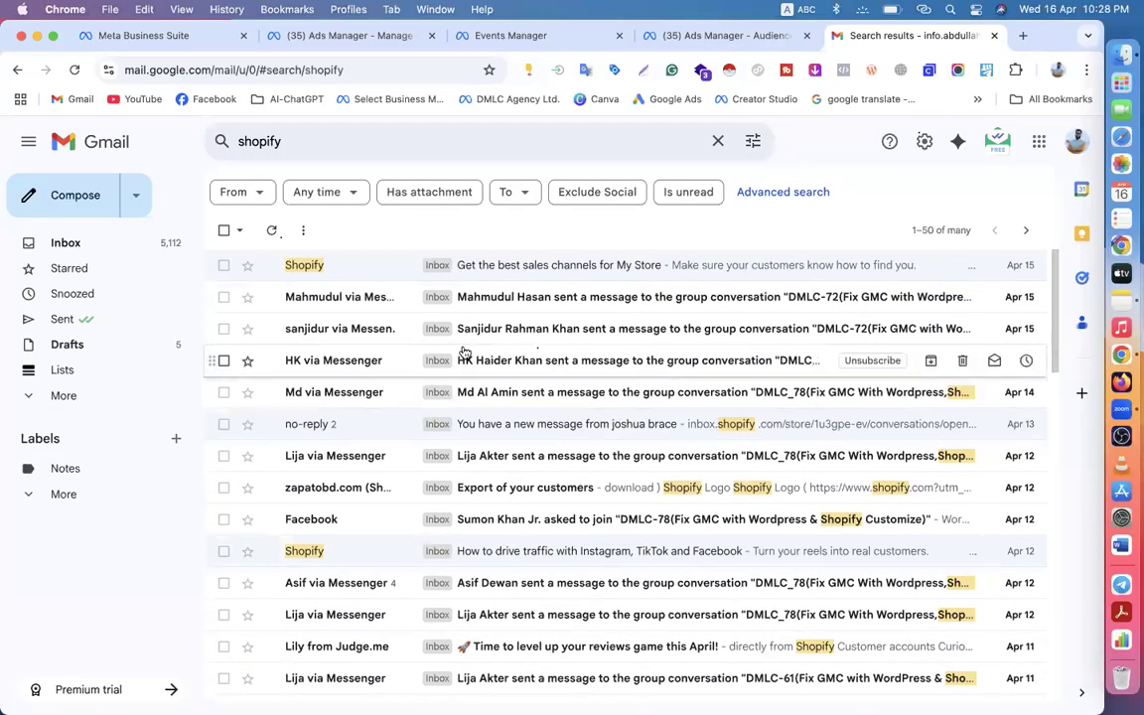
- Narrow the mail search to "shopify export" and download customers_export.zip from the newest zapatobd.com customer export message
click(322, 143)
text(export)
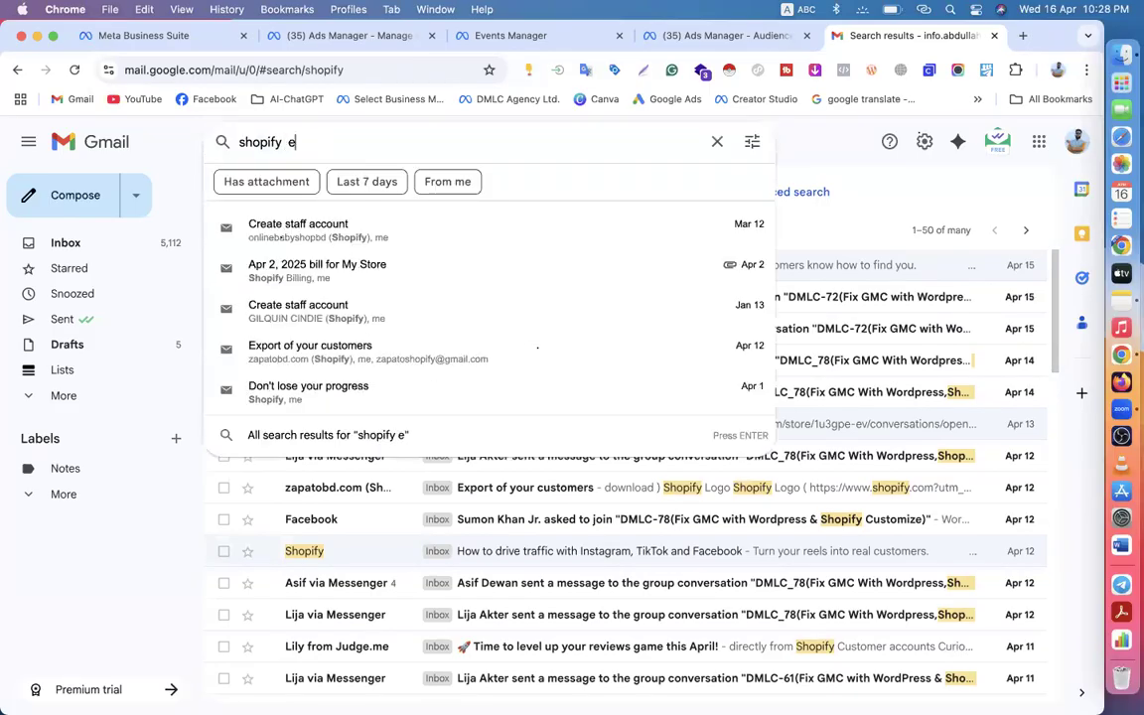
key(Return)
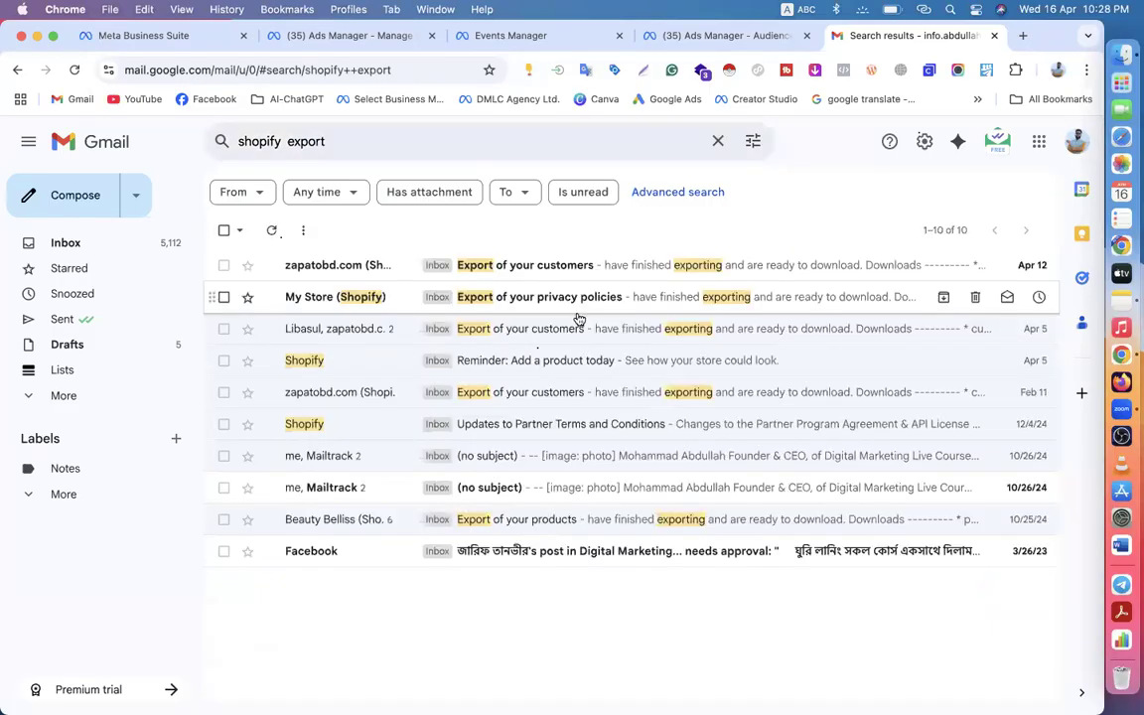
click(531, 278)
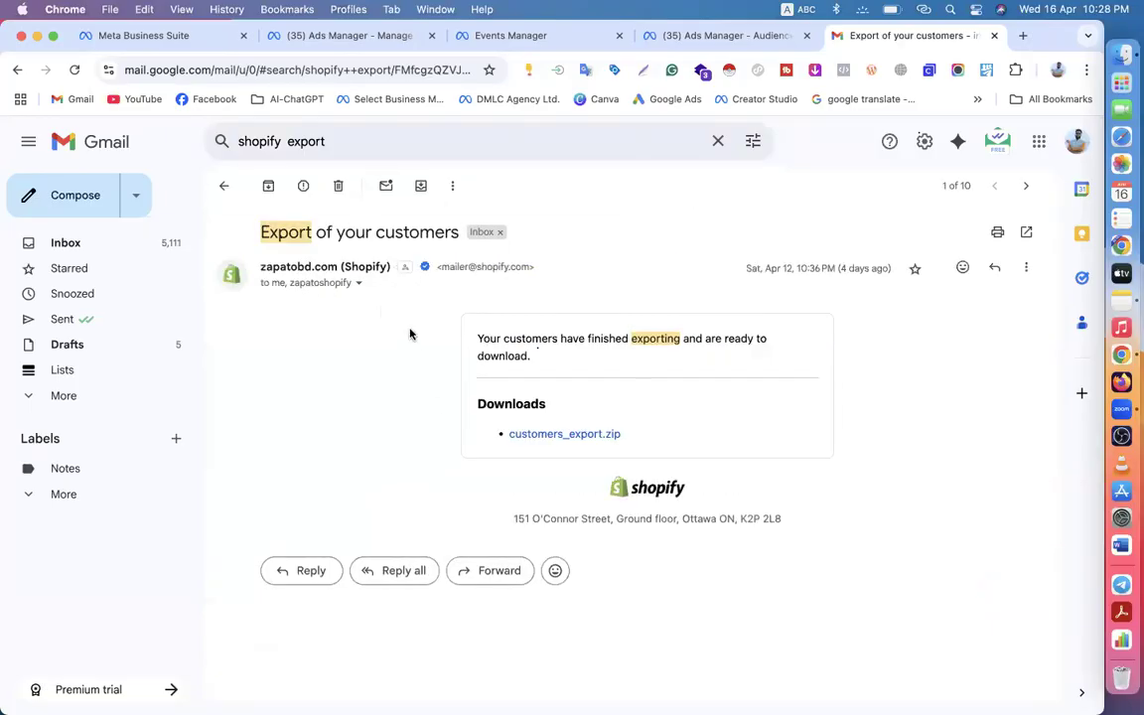
click(574, 435)
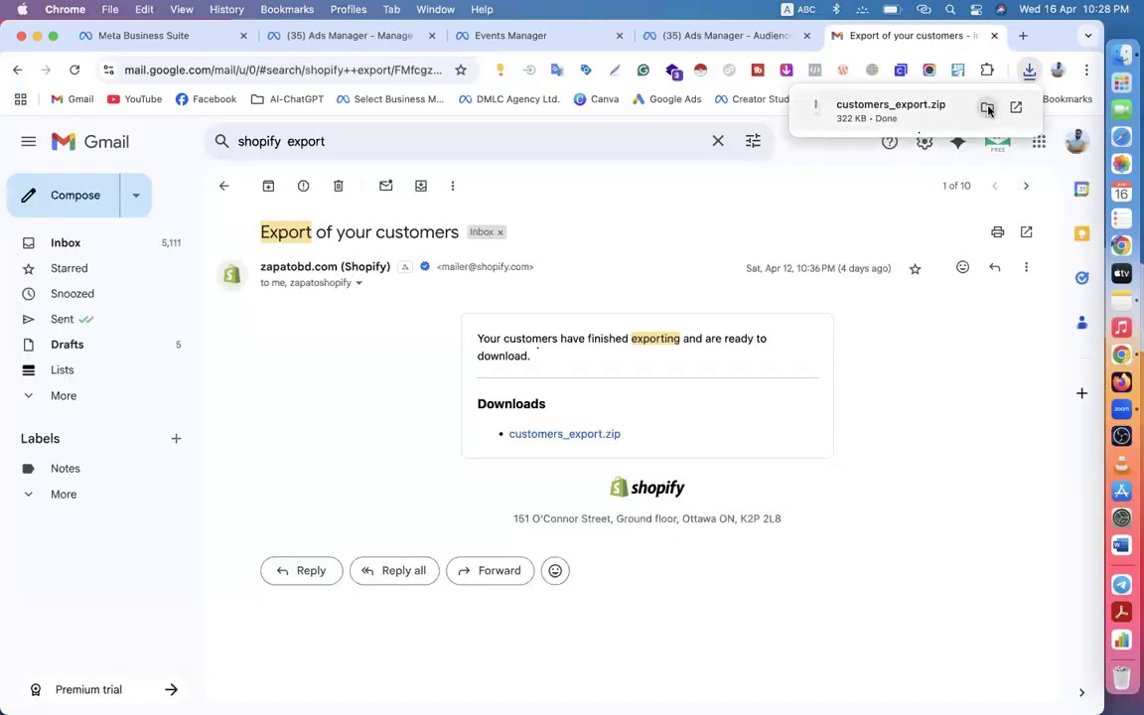
- Show the downloaded customers_export.zip in the Downloads folder and extract it with The Unarchiver
click(986, 106)
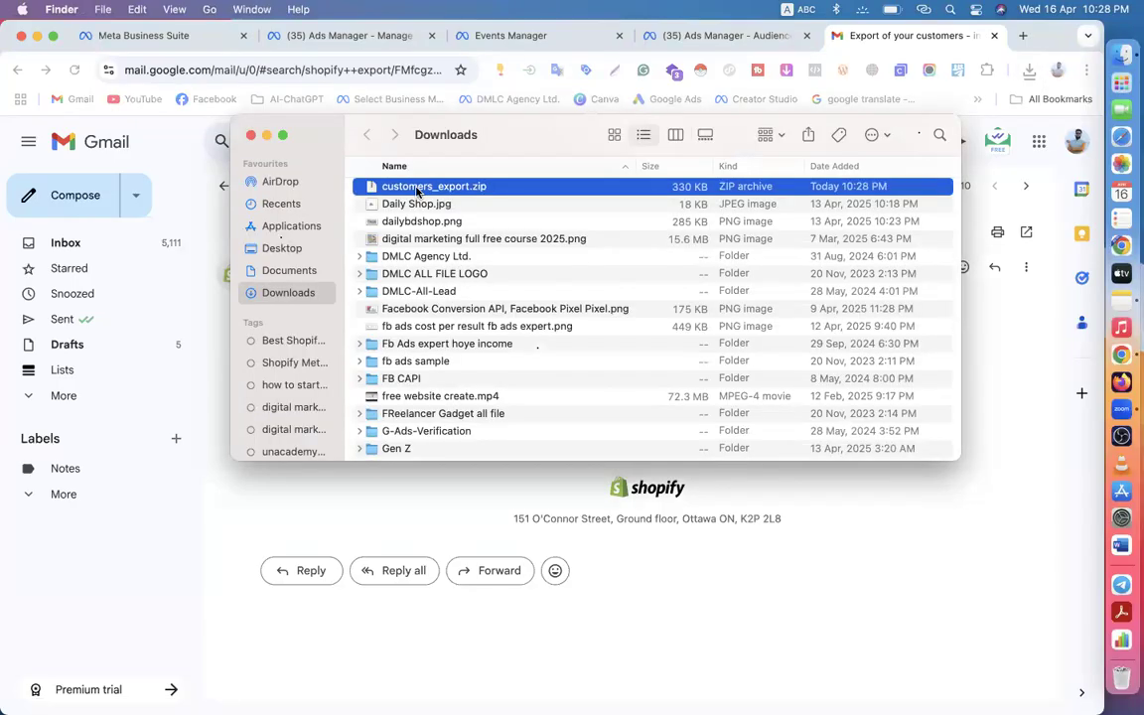
right_click(417, 191)
mouse_move(449, 215)
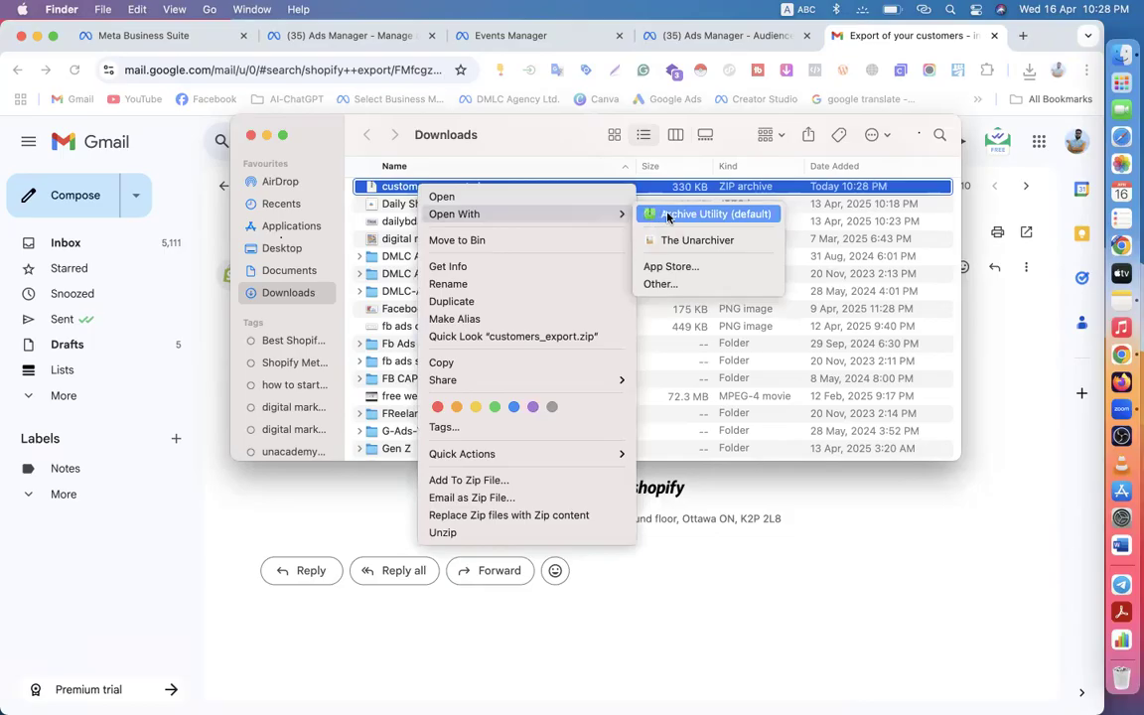
click(695, 239)
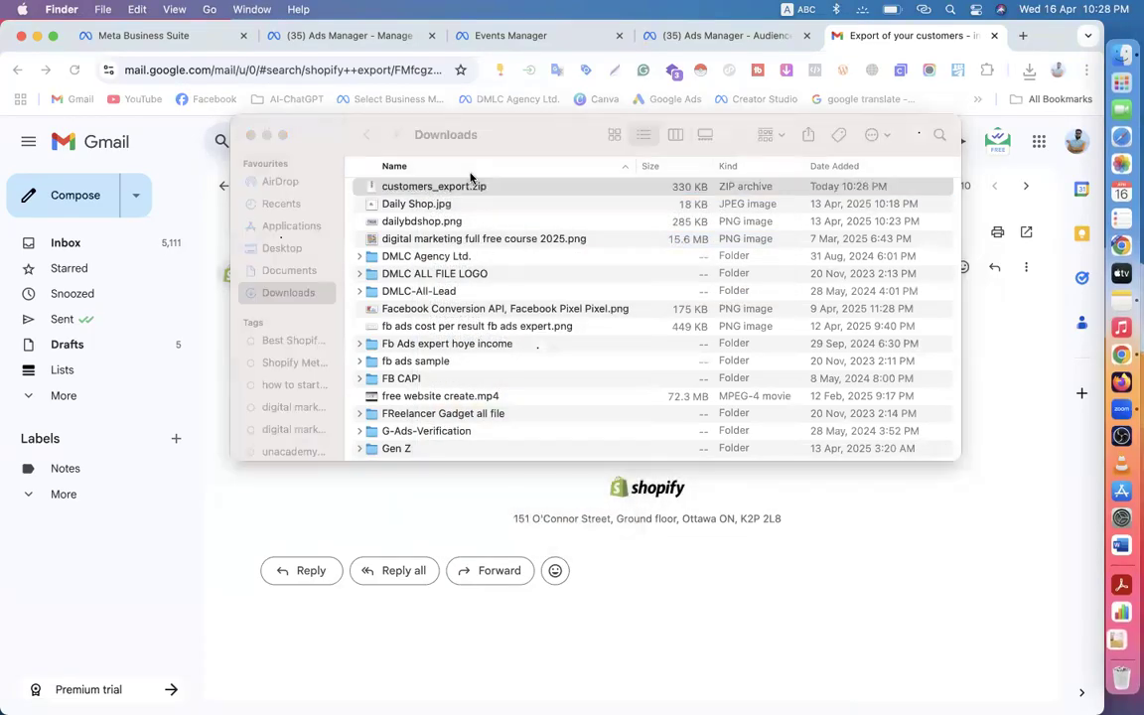
- Rename the extracted customers_export.csv by adding "16 zapato" in front of its name
click(441, 188)
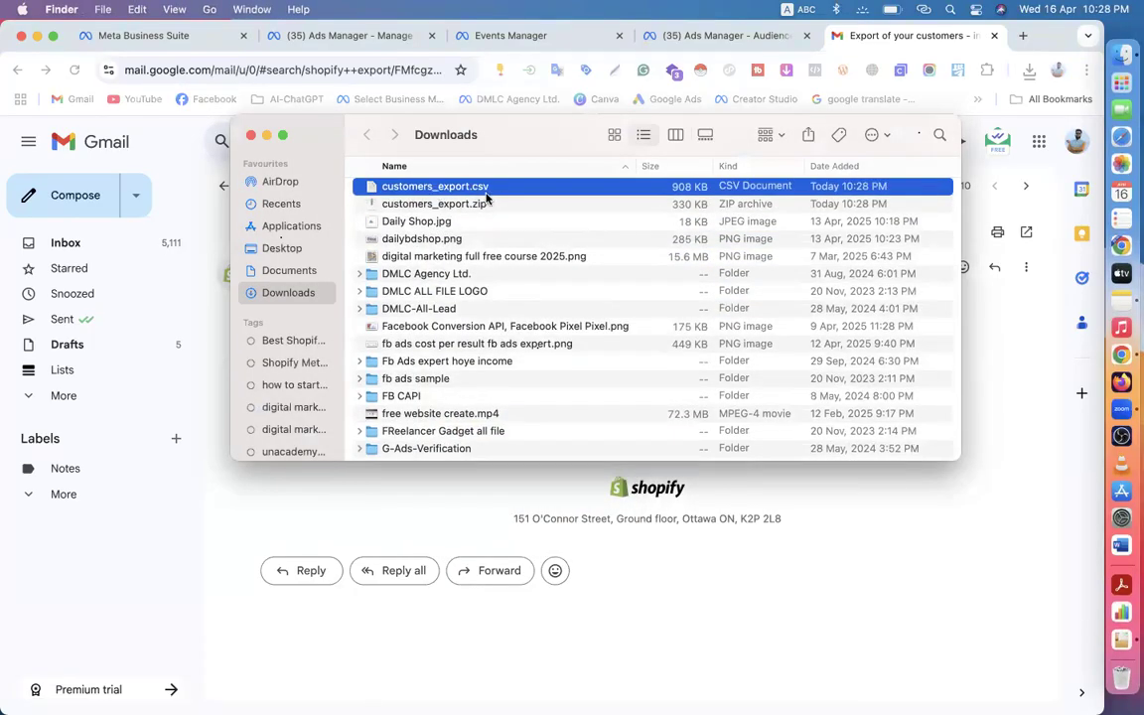
right_click(411, 192)
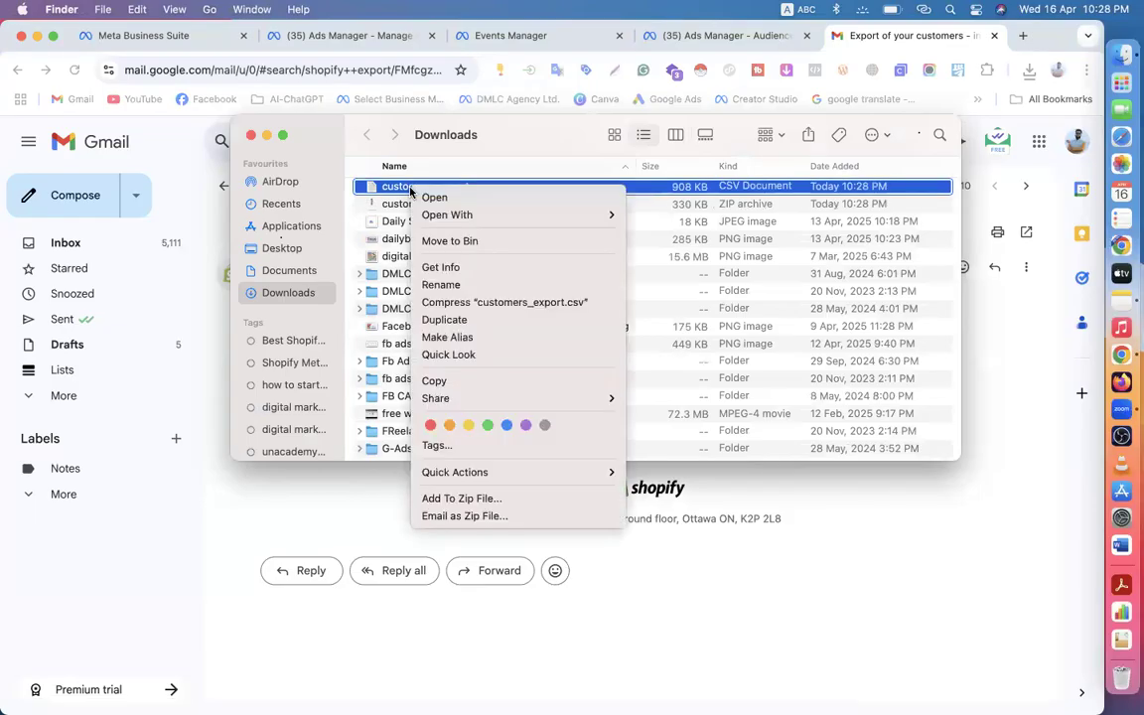
click(437, 284)
click(382, 186)
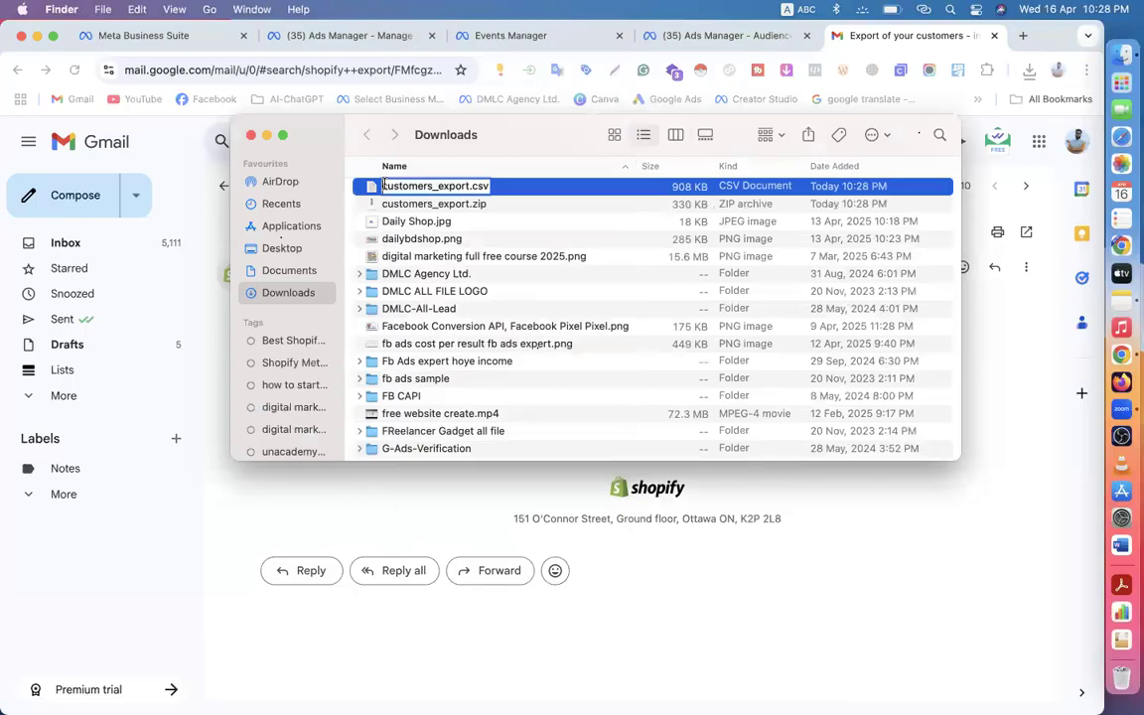
text(16)
text( zapat)
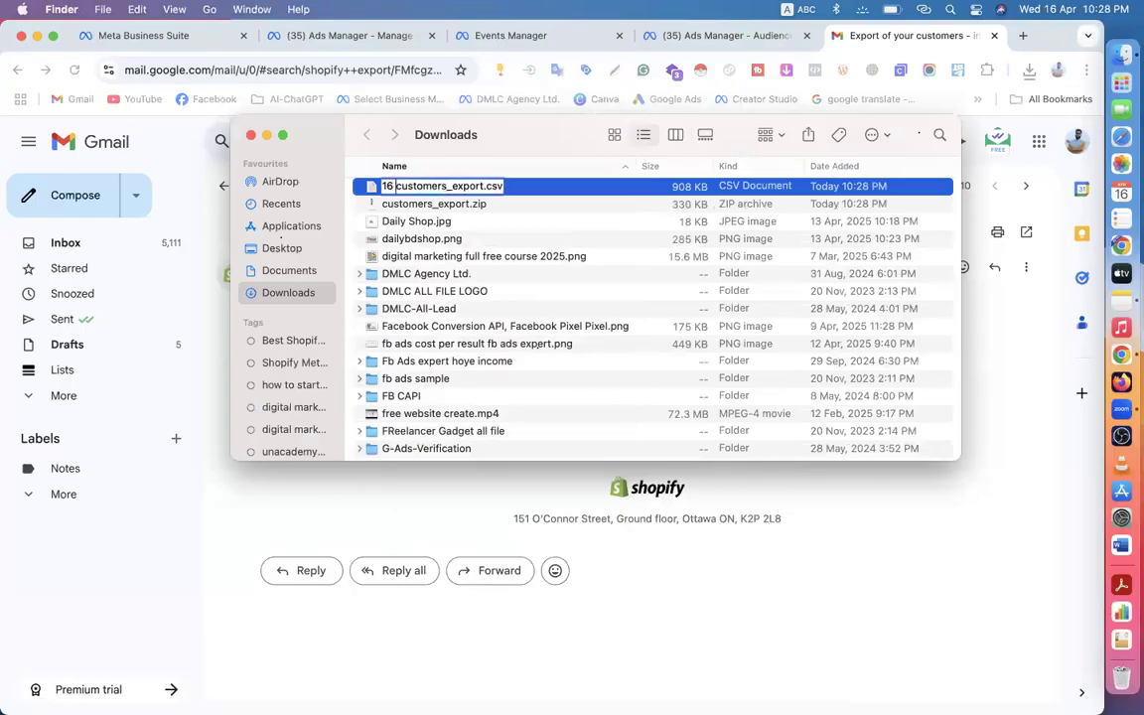
text(o)
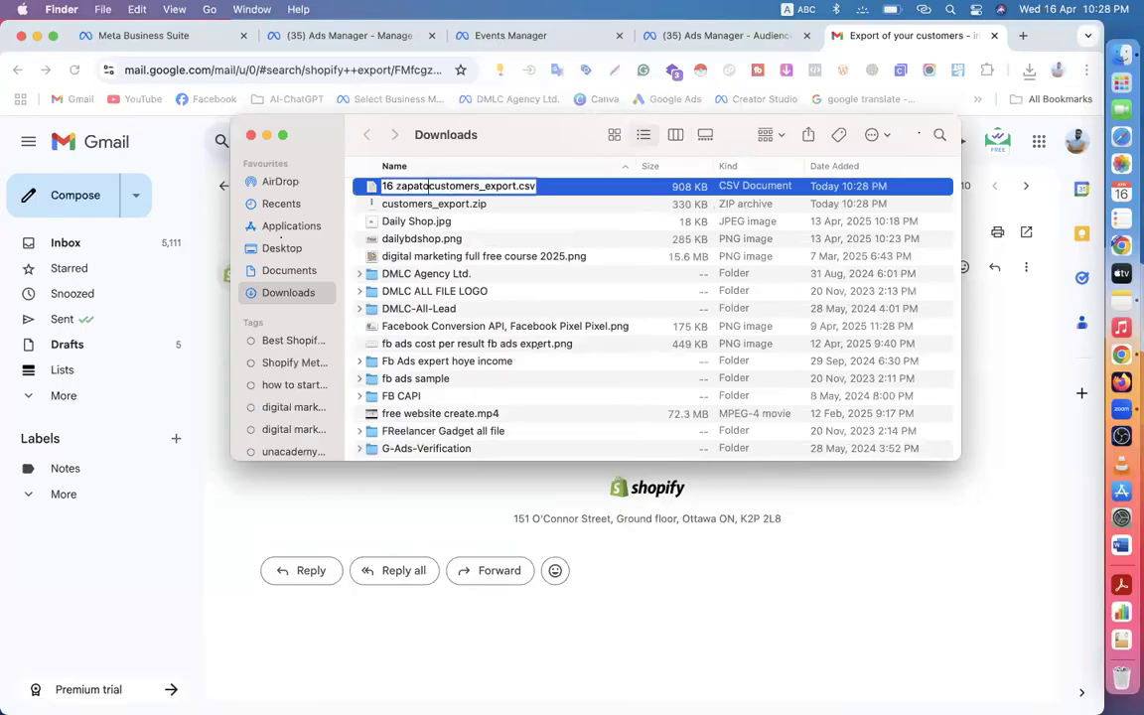
- Finish renaming the exported customer file as "16 zapato customers_export.csv" and close the Downloads window
key(Return)
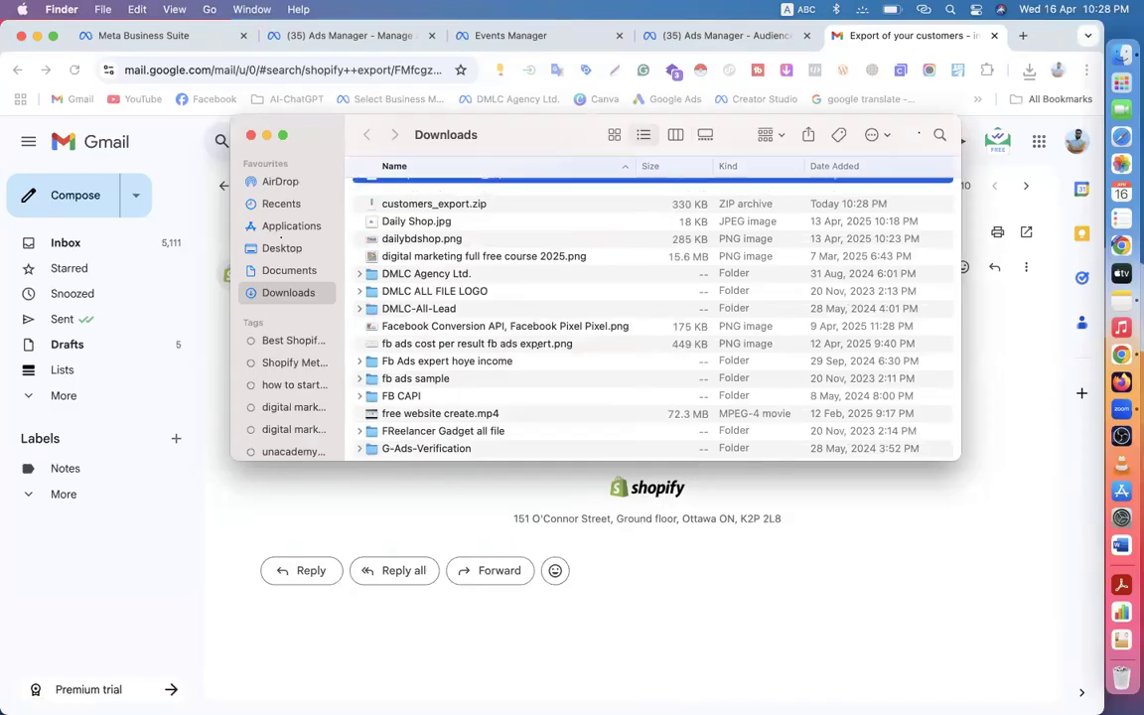
click(251, 136)
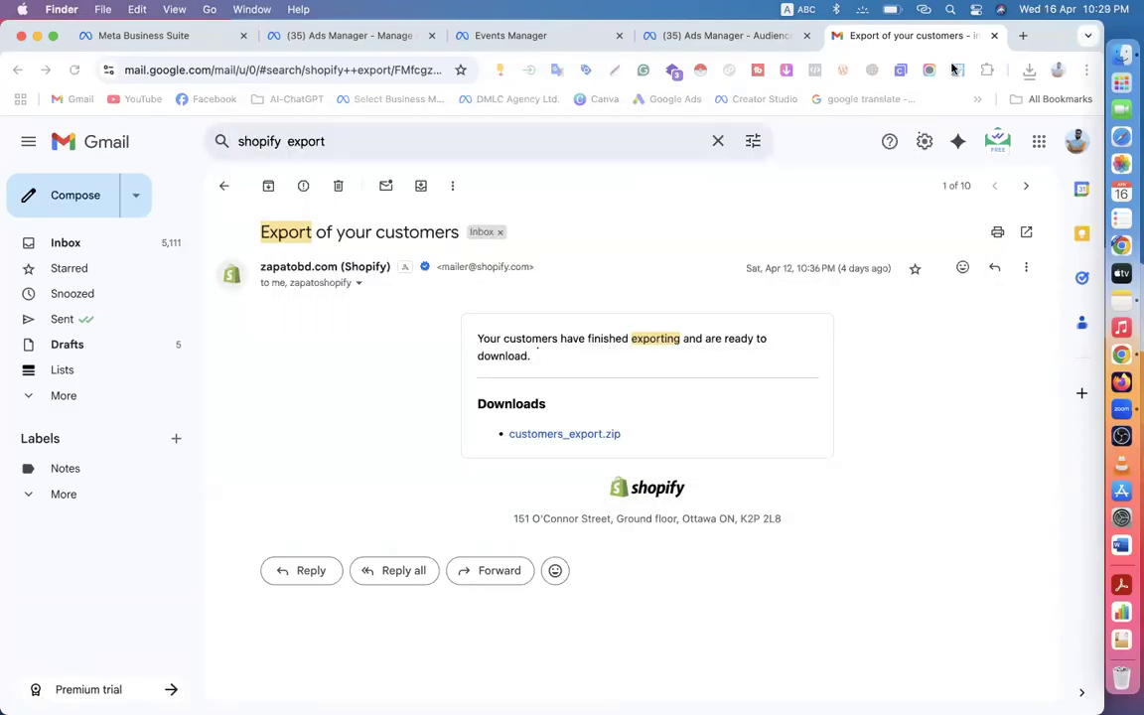
- Search the web for "xlsx to csv converter" in a new tab and close the results
click(1024, 36)
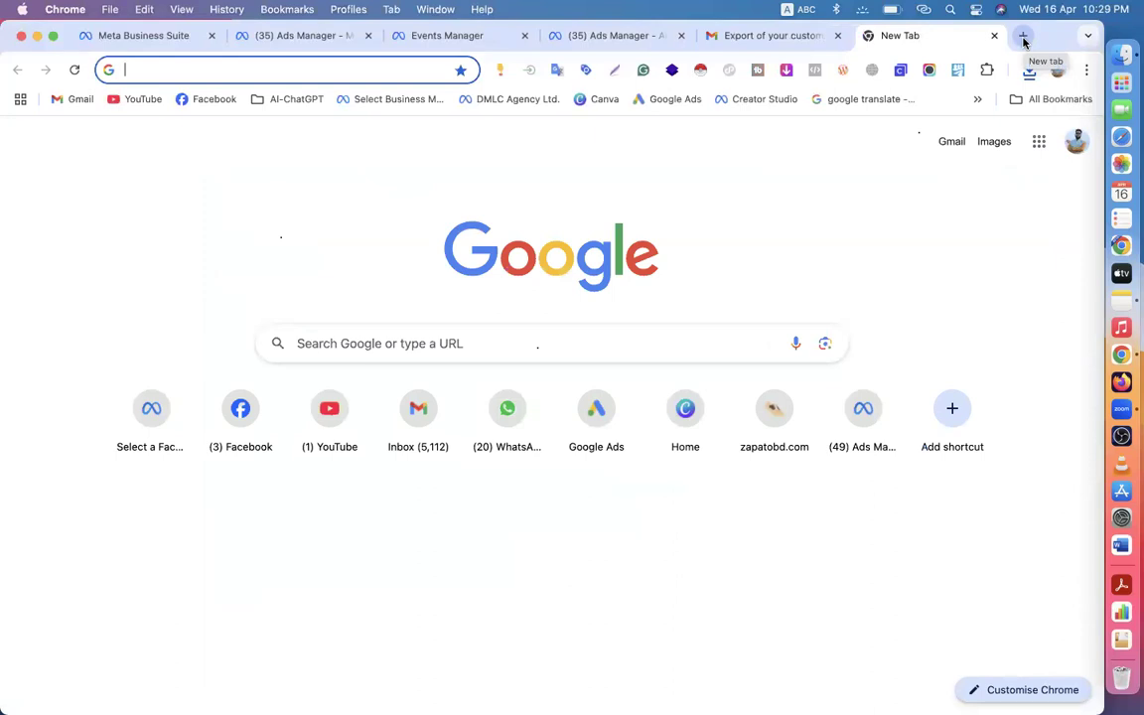
text(xls)
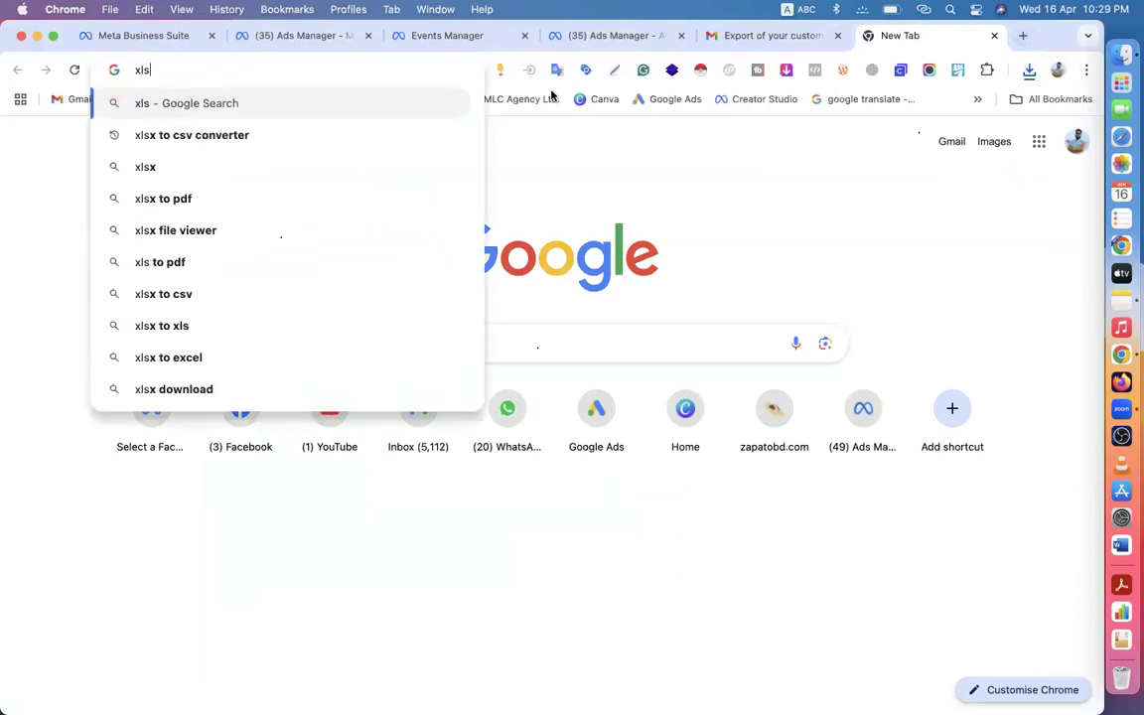
click(255, 139)
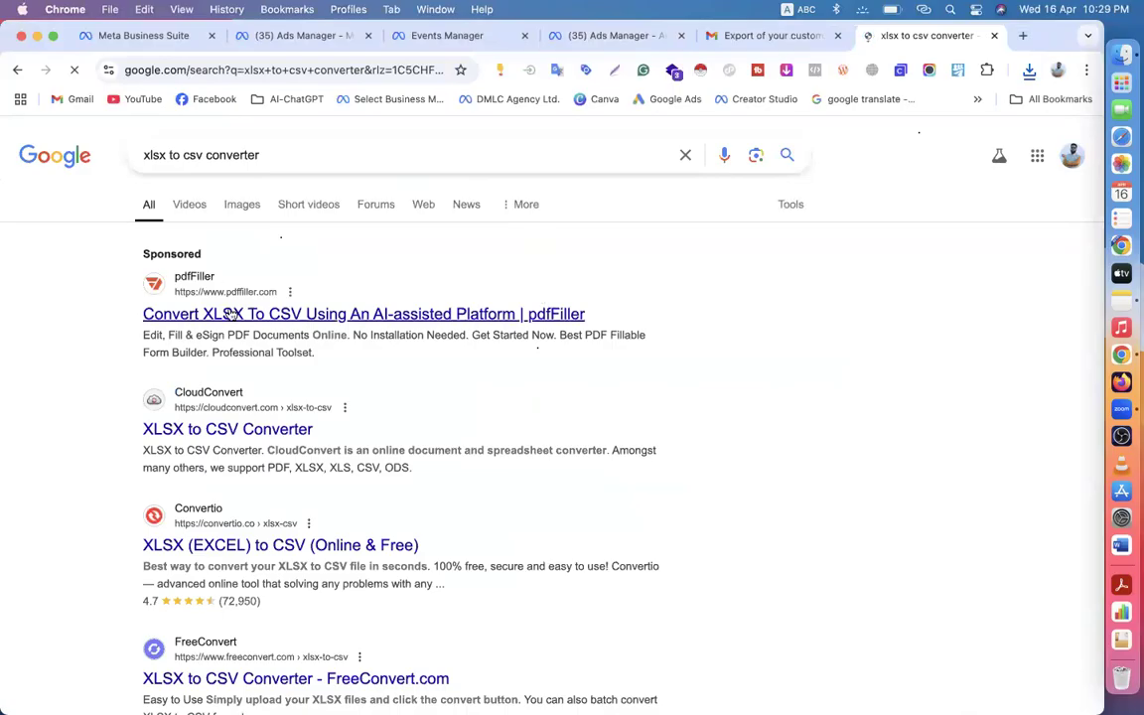
click(996, 38)
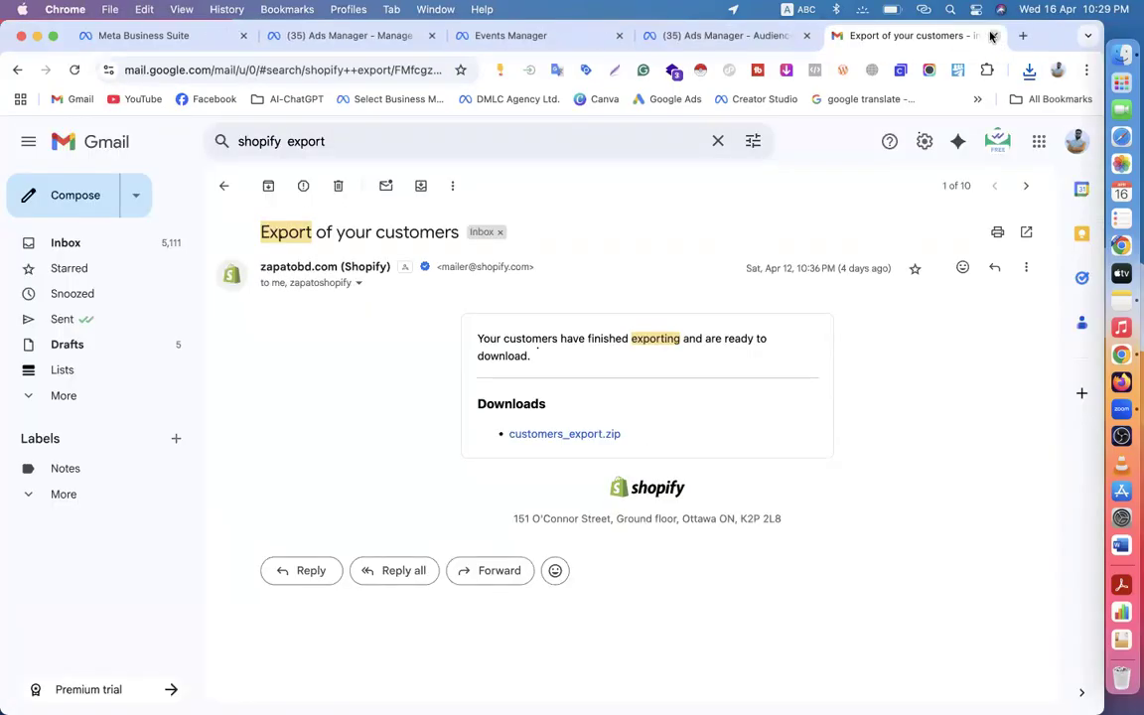
- Close the export email and continue the custom audience with Customer list as source to the Add list stage
click(994, 36)
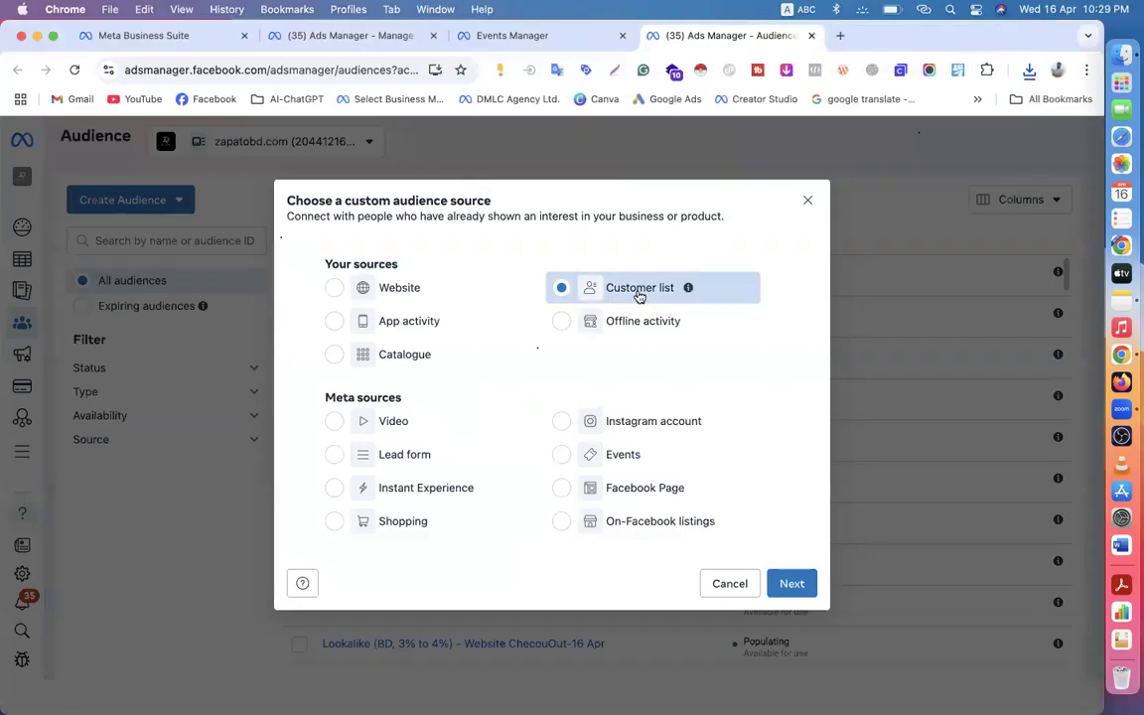
click(789, 585)
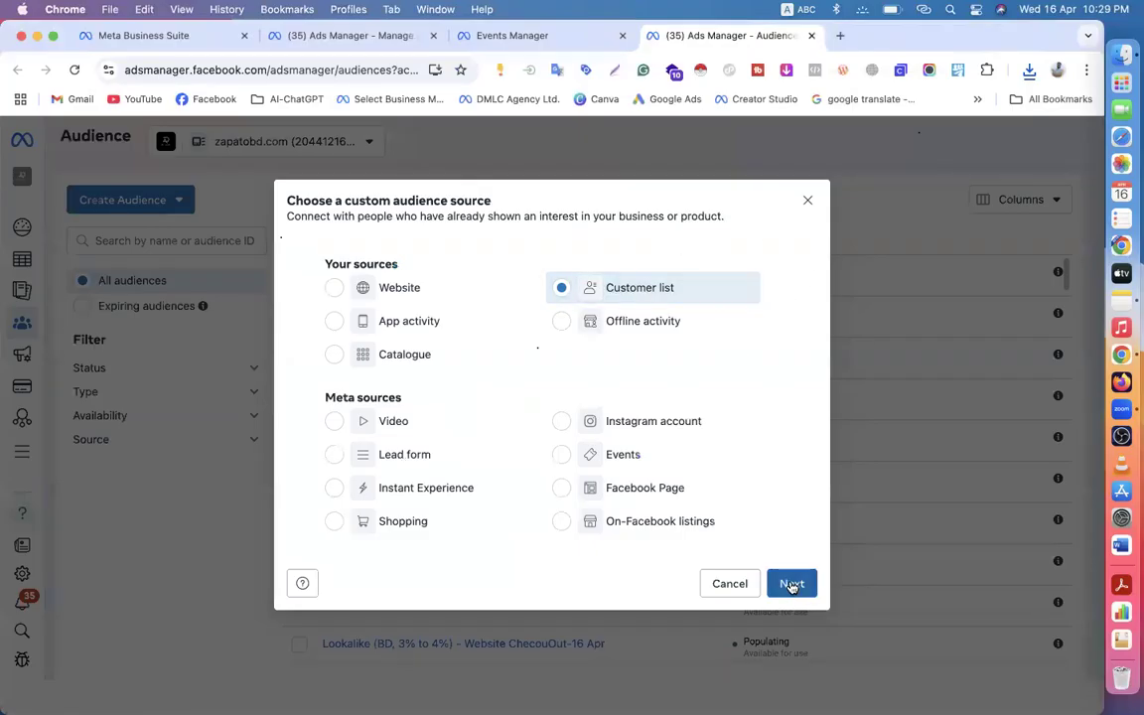
scroll(422, 398, down, 5)
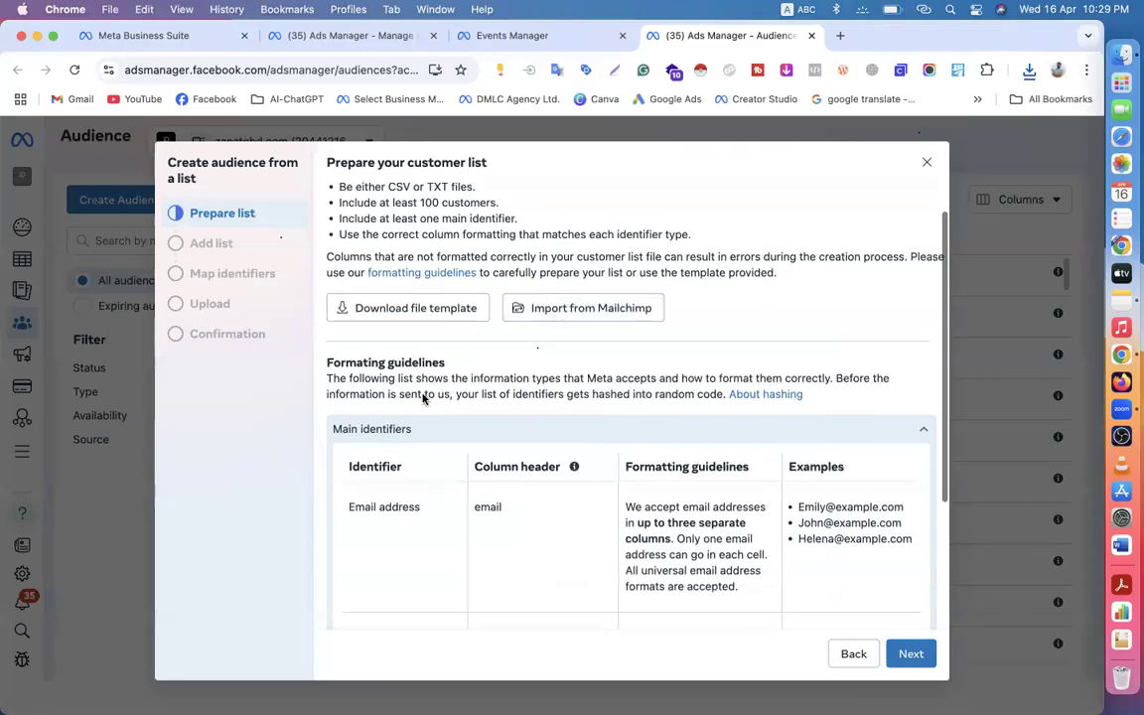
scroll(556, 303, up, 5)
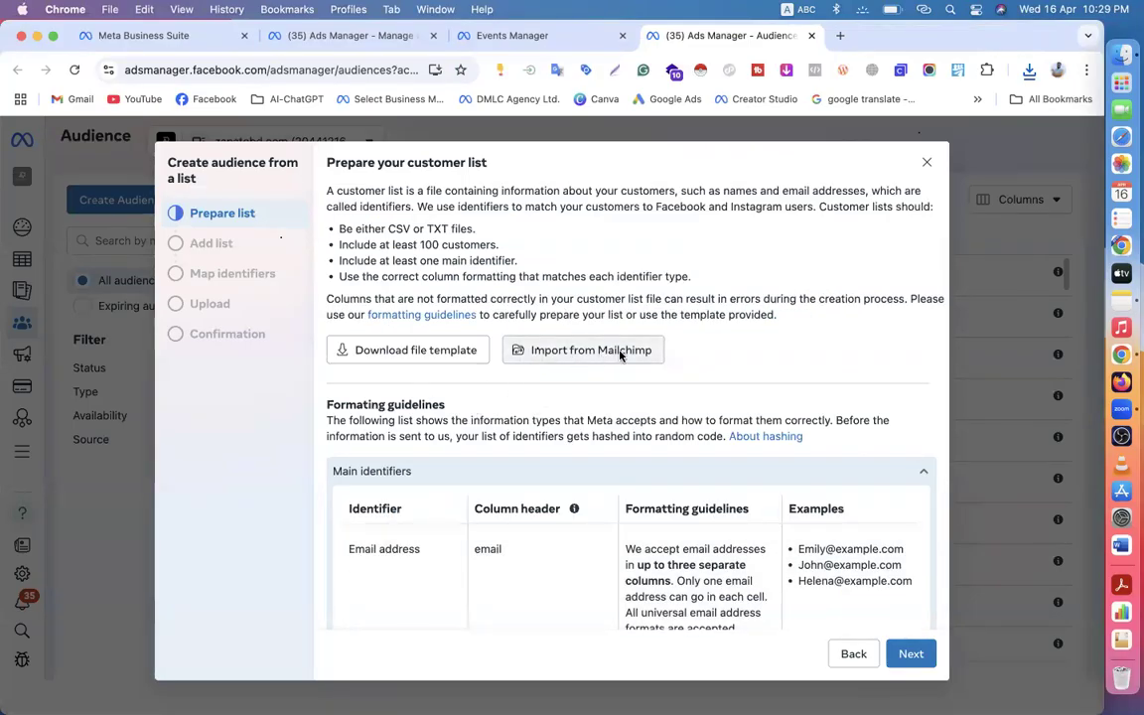
scroll(586, 359, down, 5)
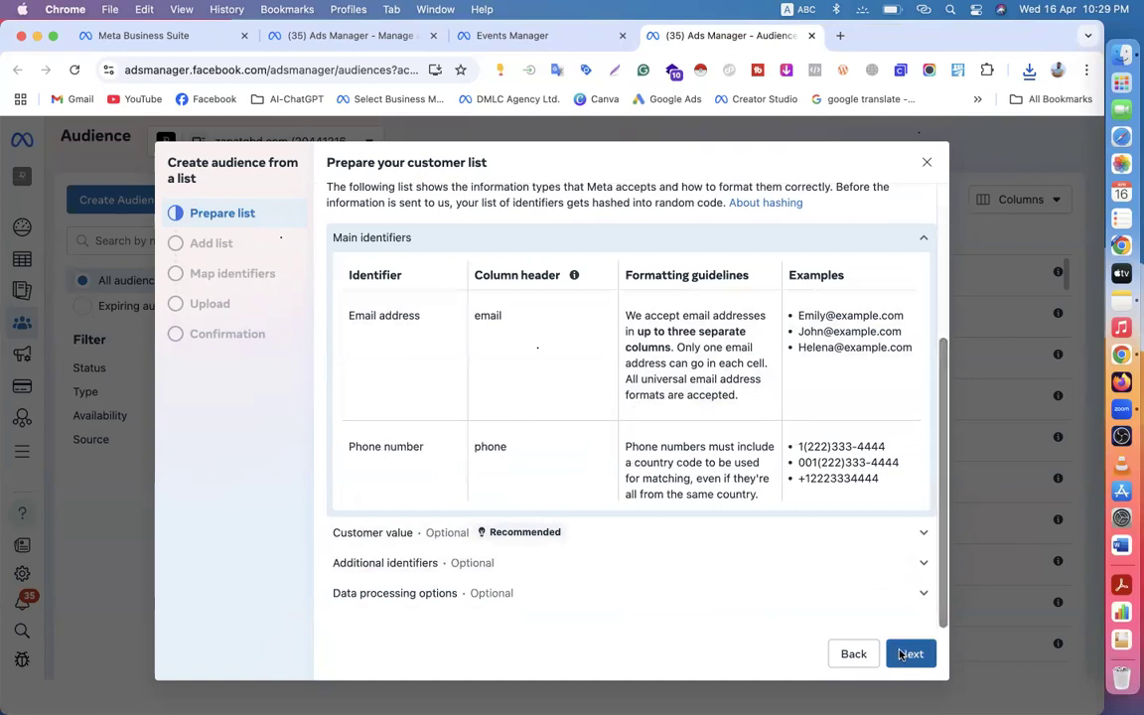
click(908, 652)
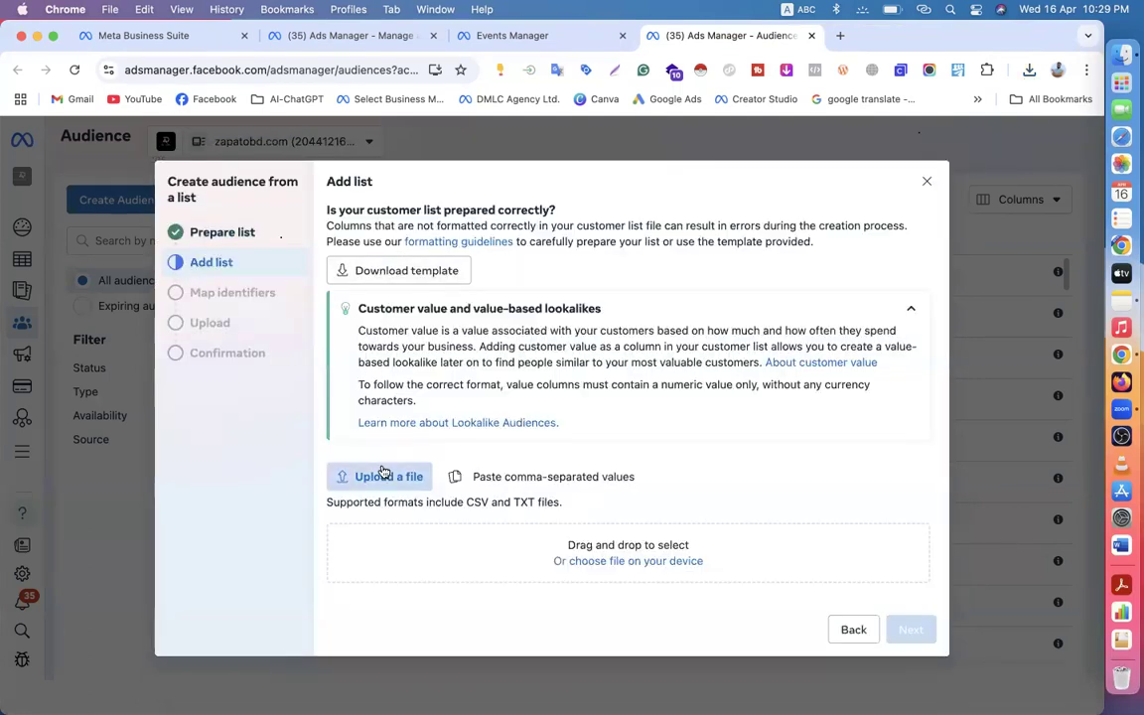
- Choose "16 zapato customers_export.csv" from the Downloads folder as the customer list file
click(564, 556)
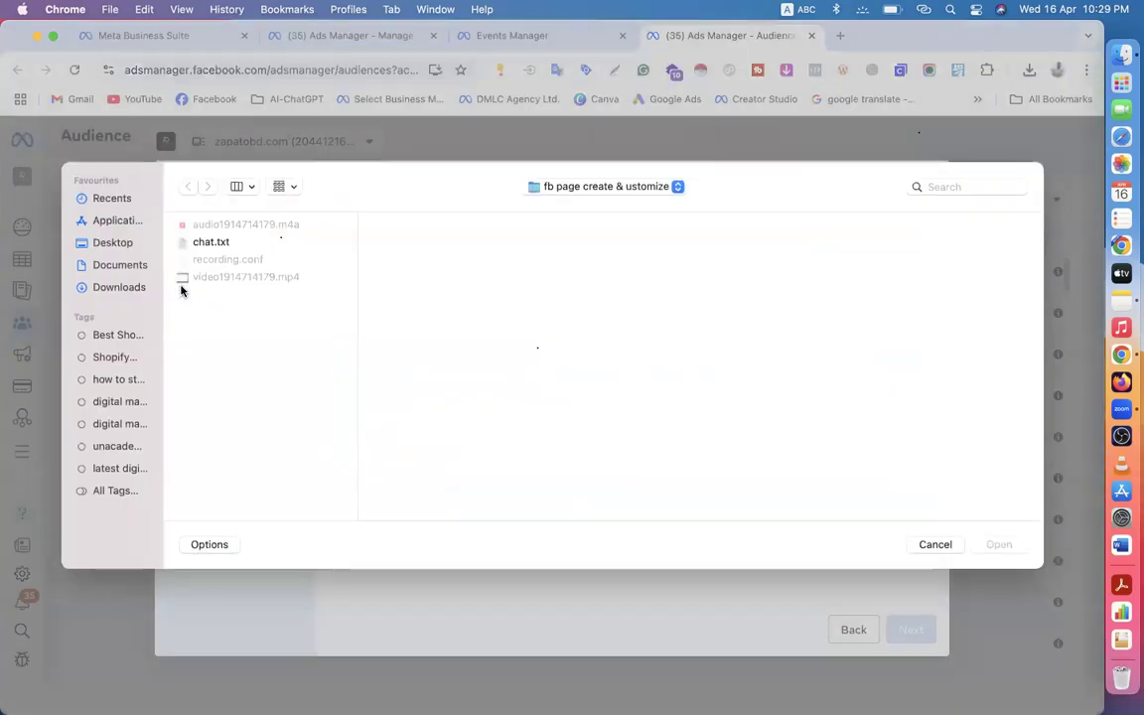
click(135, 288)
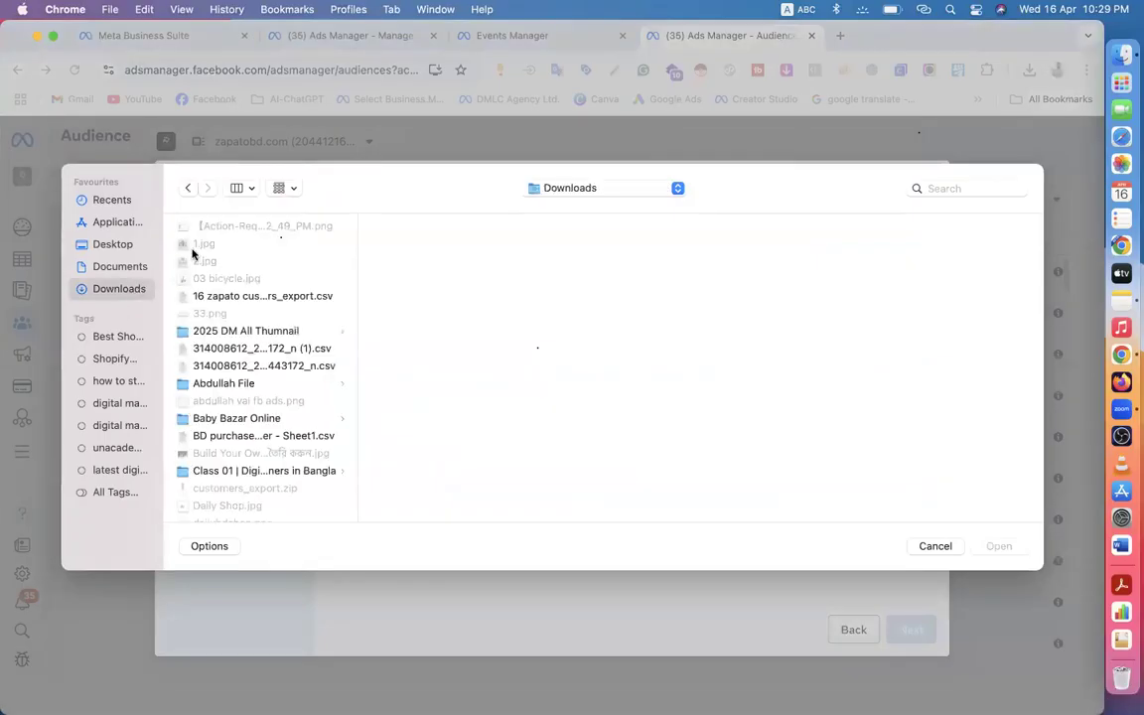
click(229, 298)
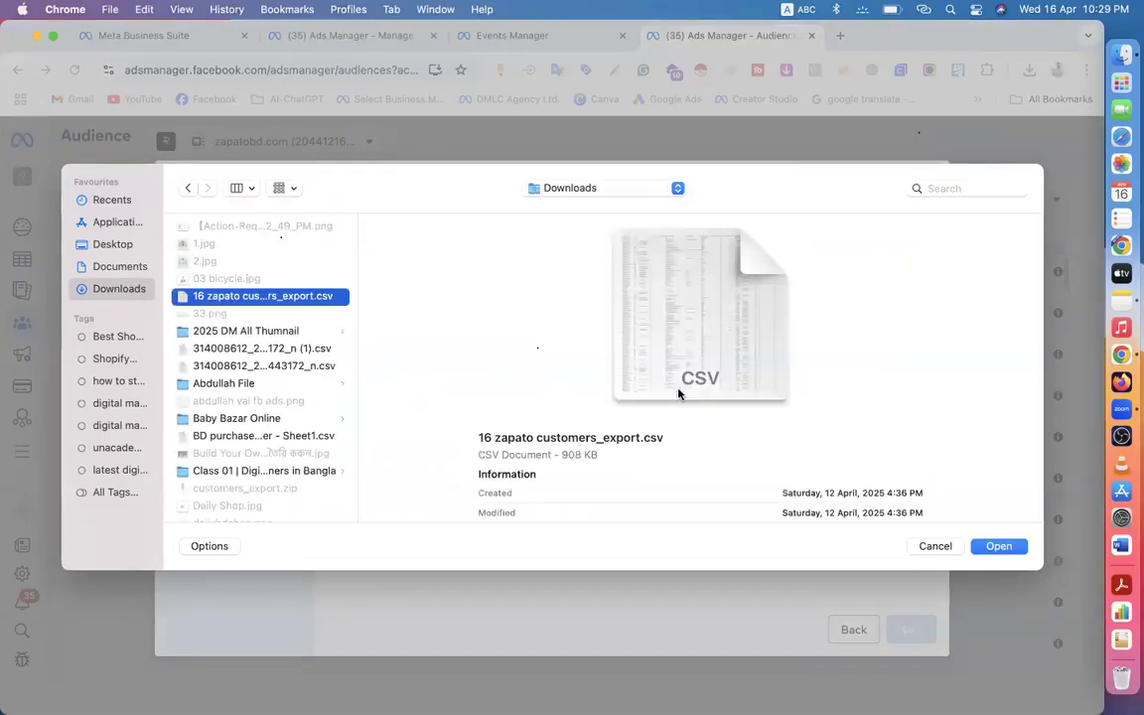
scroll(791, 439, down, 2)
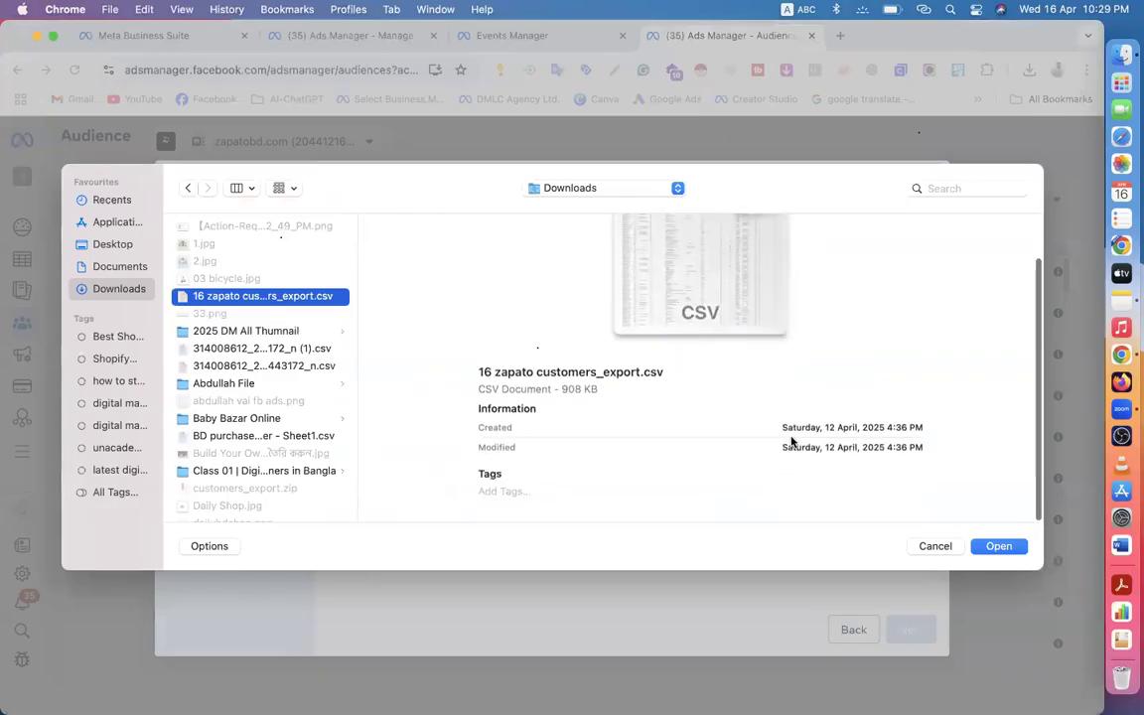
scroll(782, 455, up, 2)
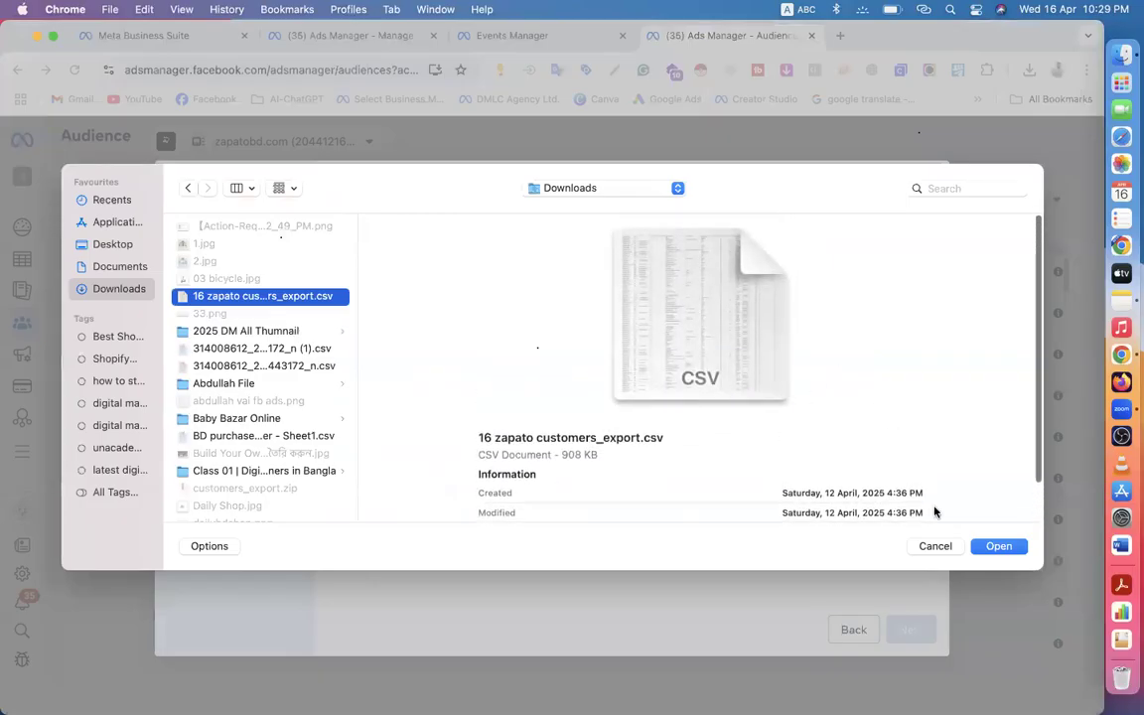
click(999, 546)
- Review the list settings and the available audience labels without choosing a label
scroll(661, 455, down, 5)
scroll(661, 450, up, 5)
scroll(661, 449, down, 5)
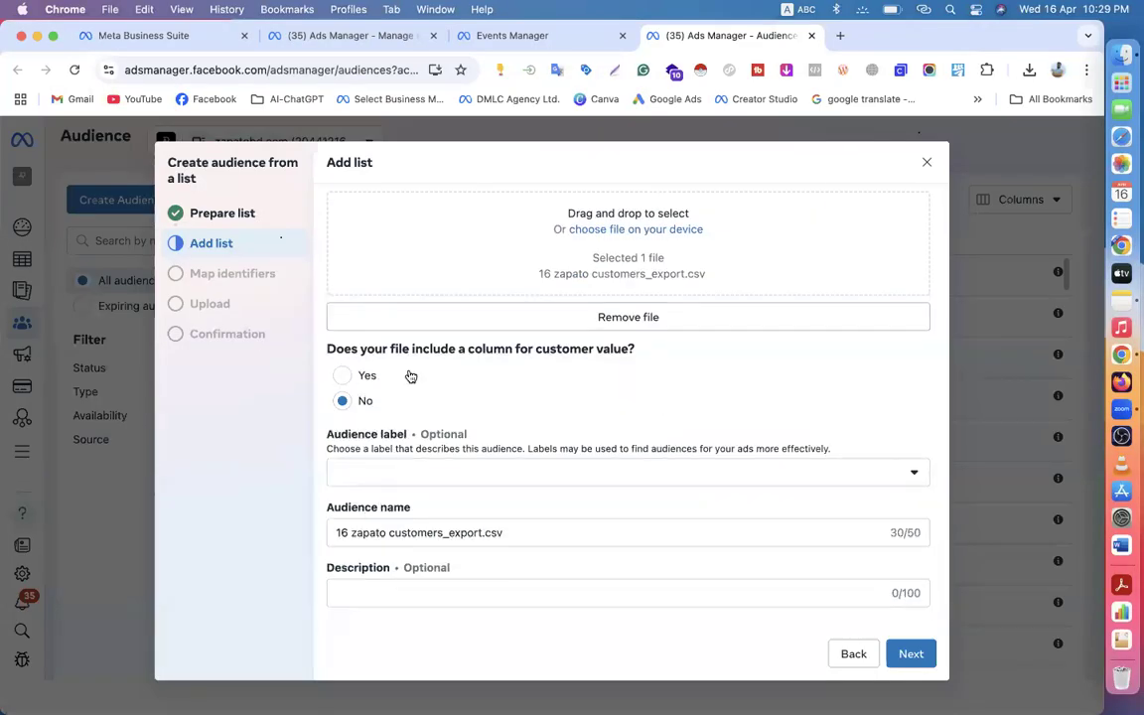
click(350, 479)
click(350, 479)
click(355, 477)
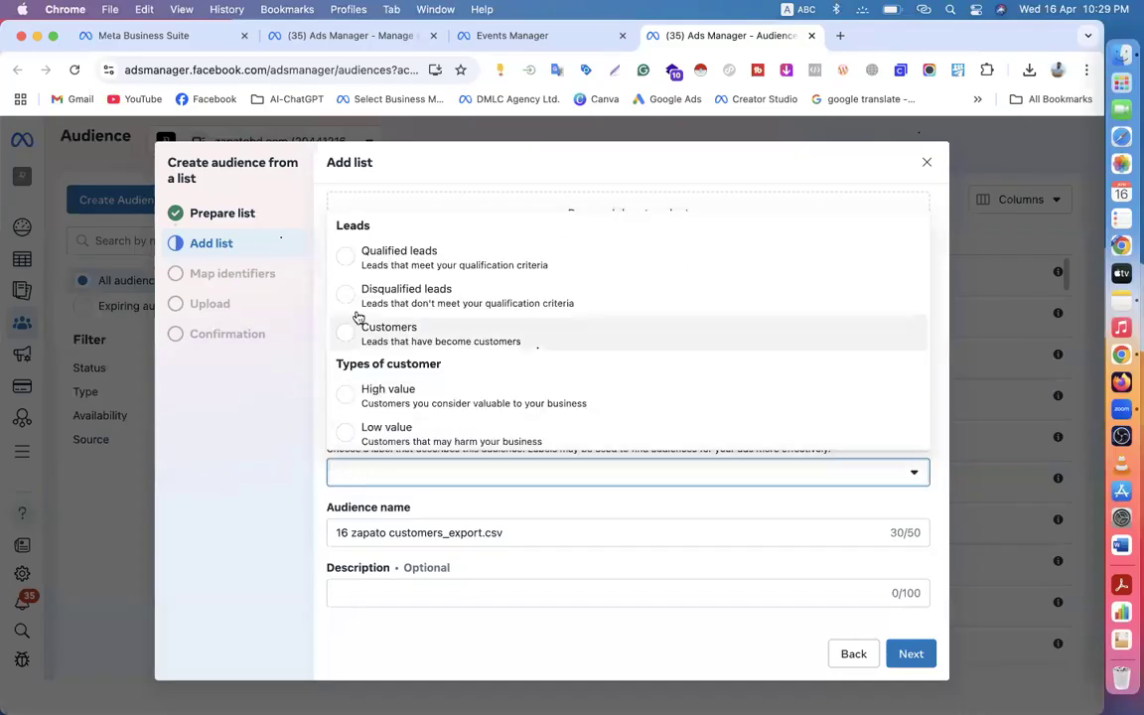
click(321, 500)
click(350, 591)
- Change the audience name to "16 Apr zapato customers-email"
click(499, 532)
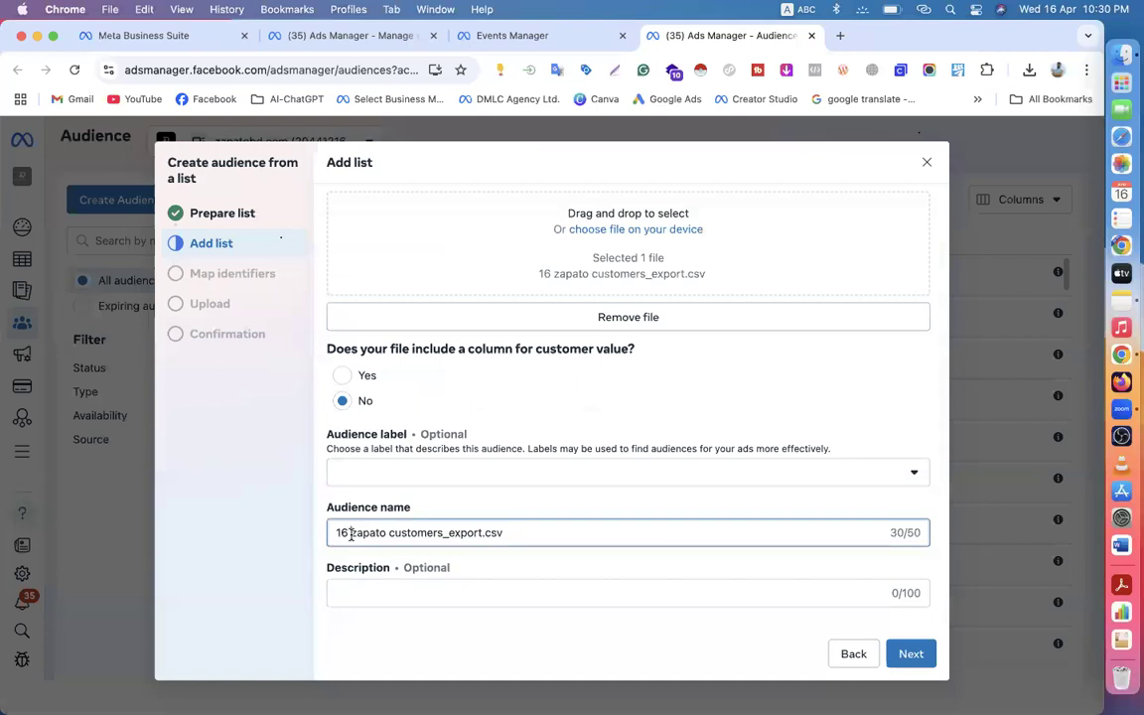
drag(351, 534, 326, 537)
double_click(445, 533)
click(541, 529)
drag(445, 533, 508, 533)
key(BackSpace)
text(-email)
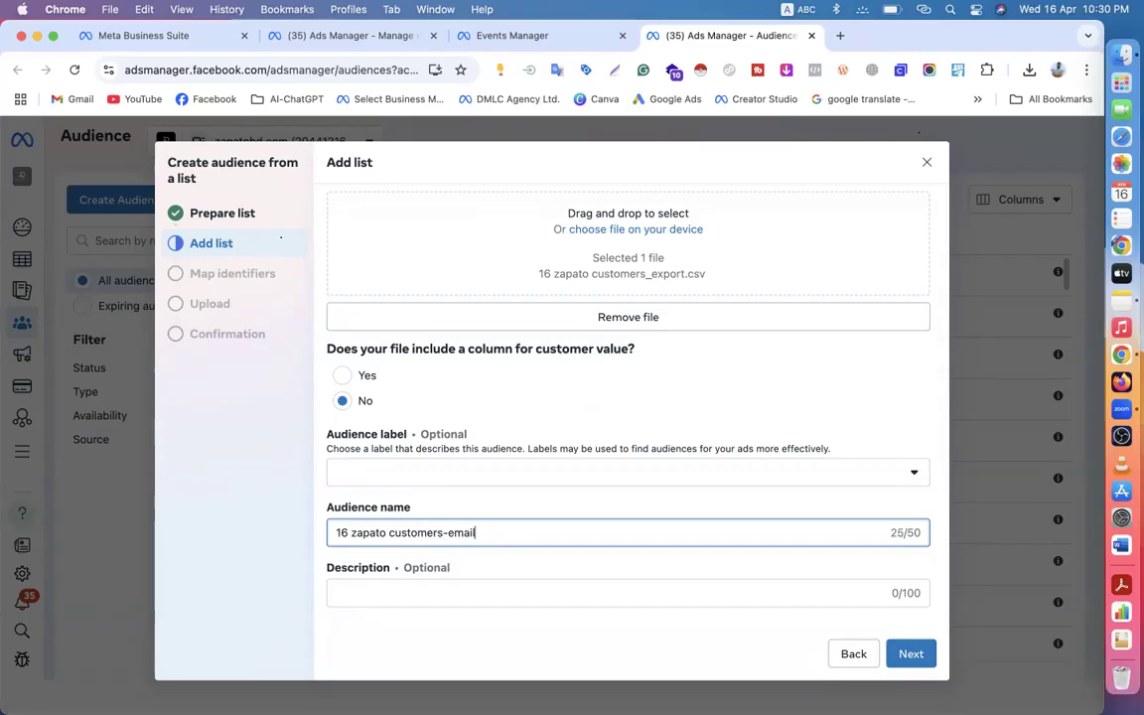
click(346, 534)
text(Apr)
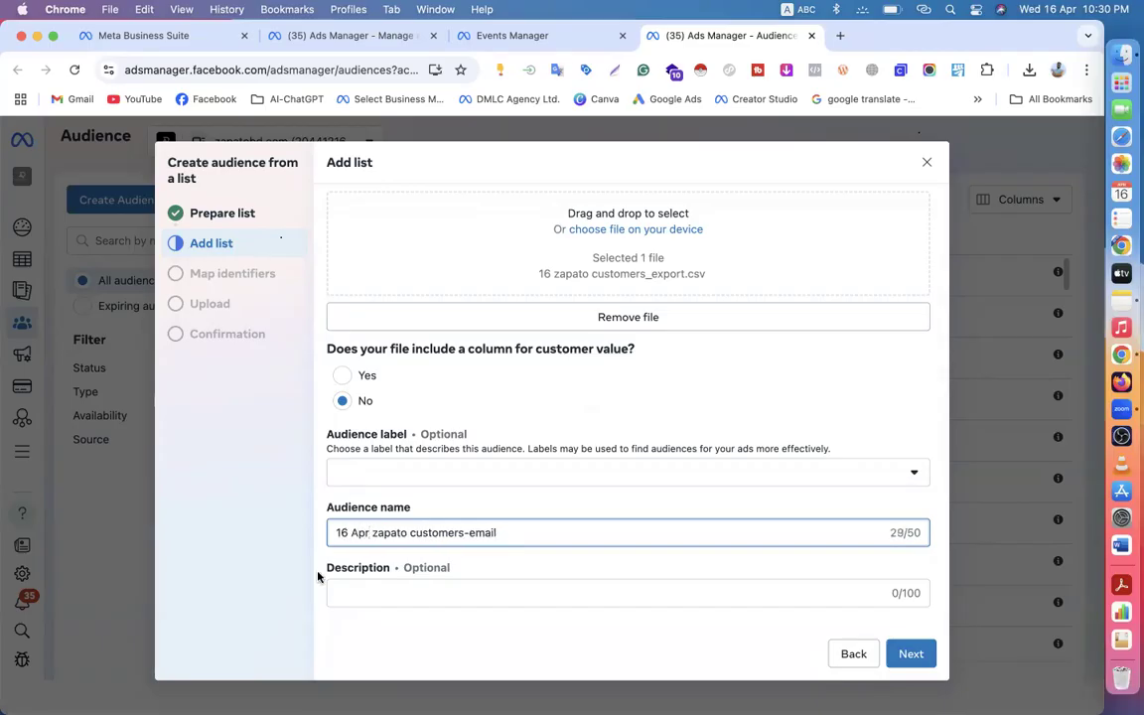
click(1087, 70)
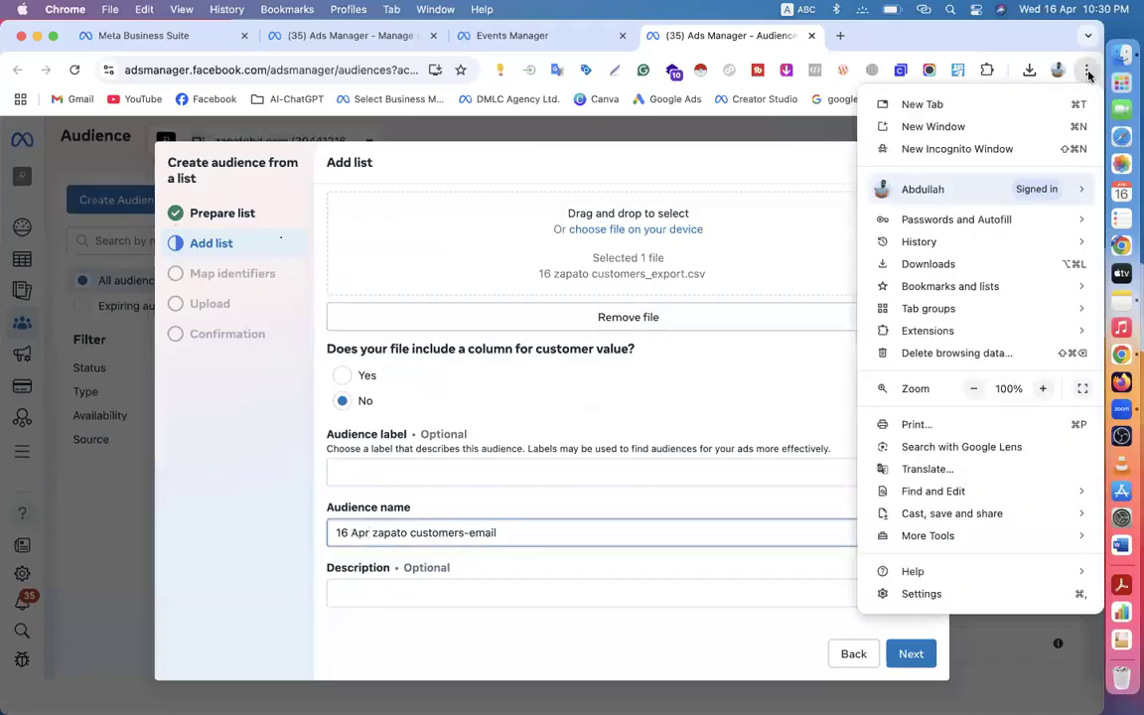
click(970, 388)
click(968, 389)
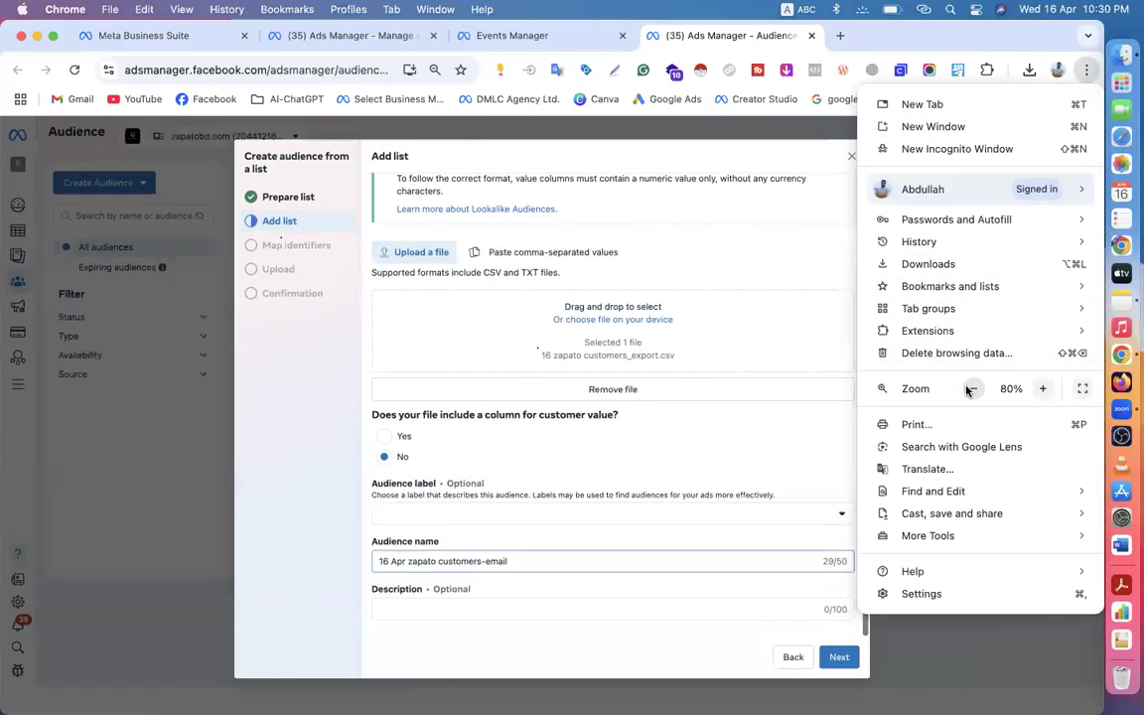
click(970, 388)
click(970, 388)
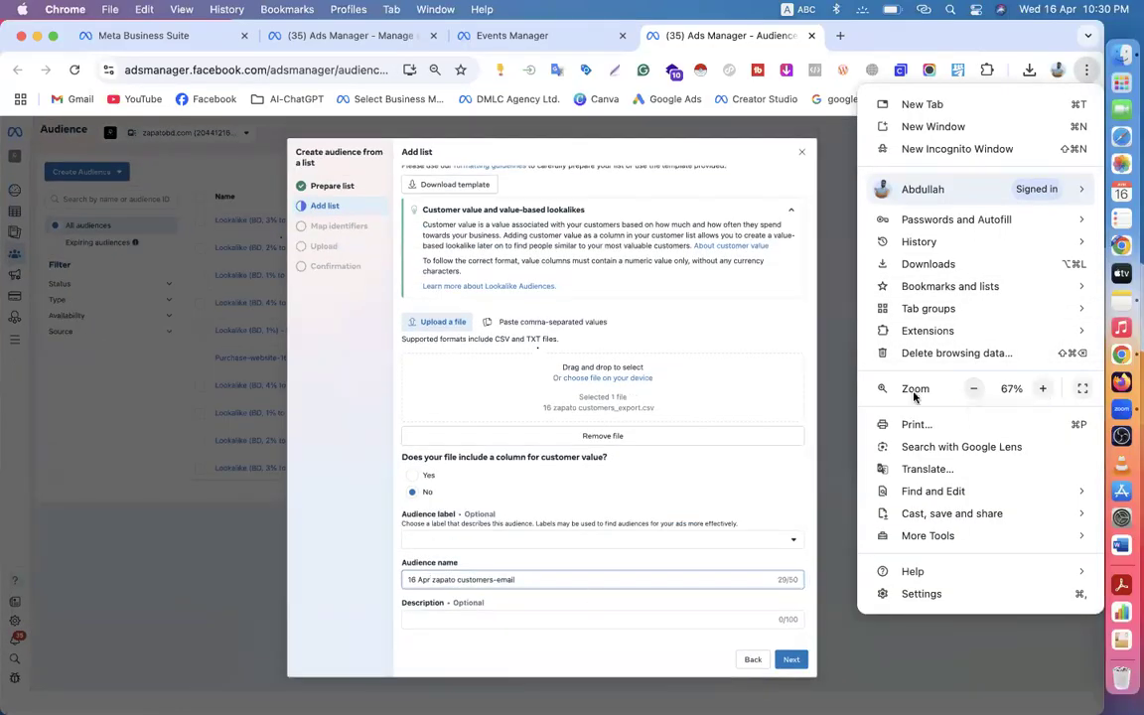
click(1043, 389)
click(1043, 389)
click(1043, 389)
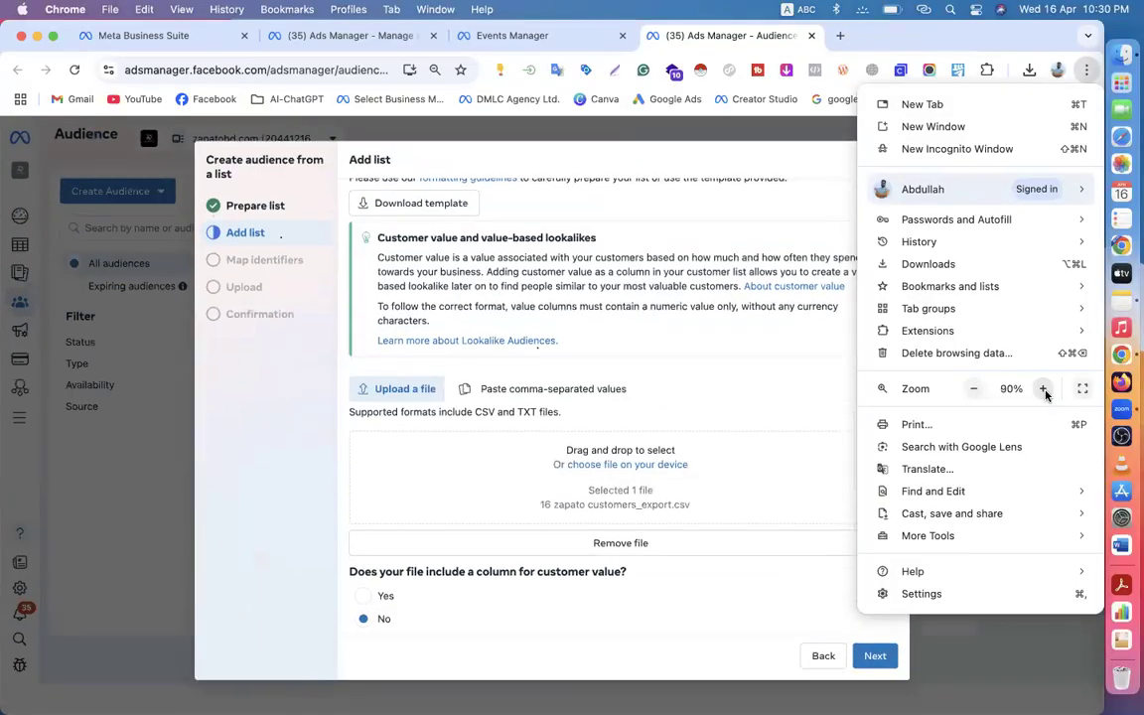
click(1043, 390)
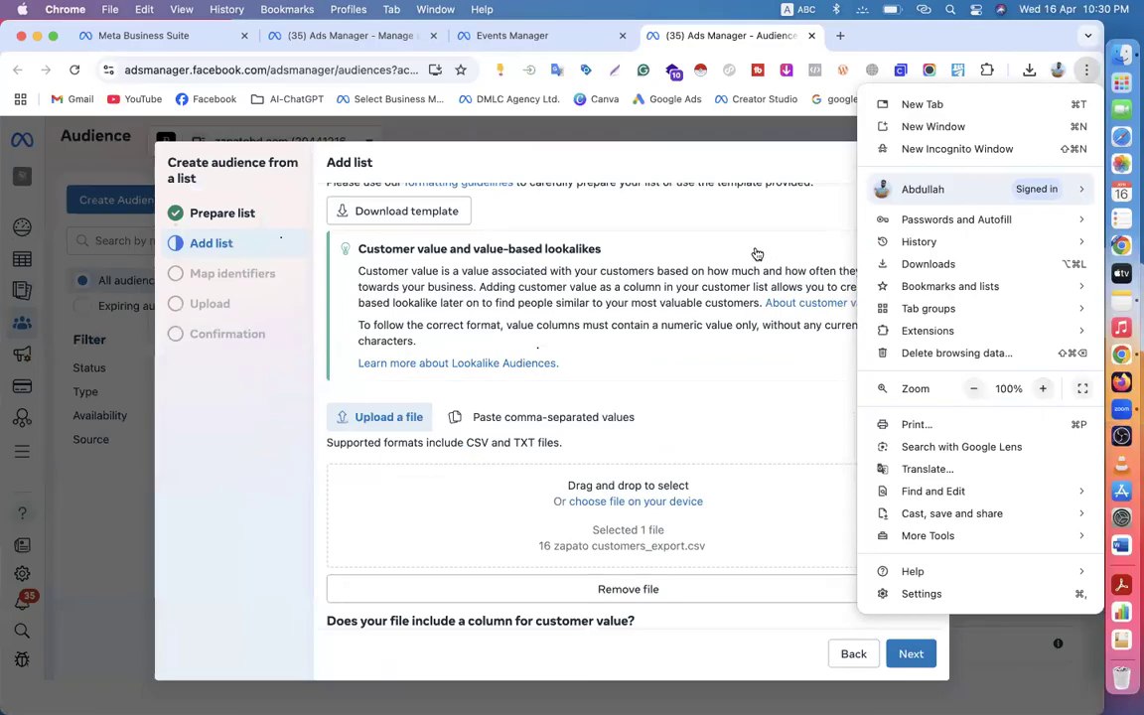
click(206, 238)
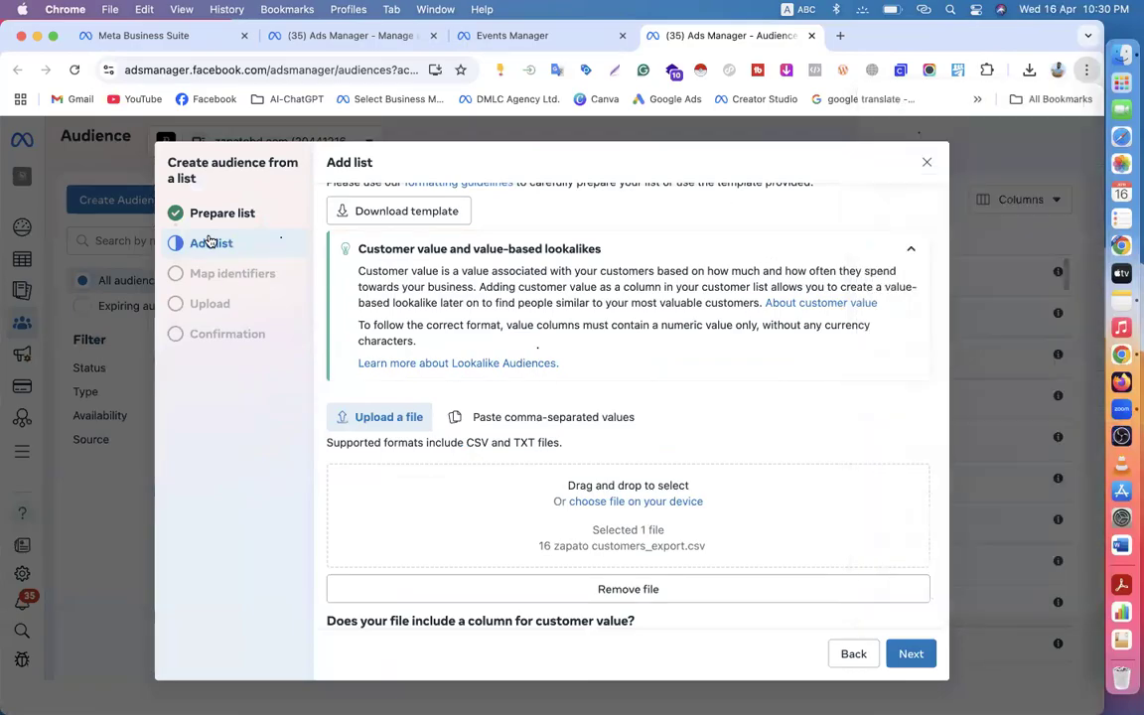
- Continue from the list details to identifier mapping and show the columns that need action
scroll(596, 338, down, 5)
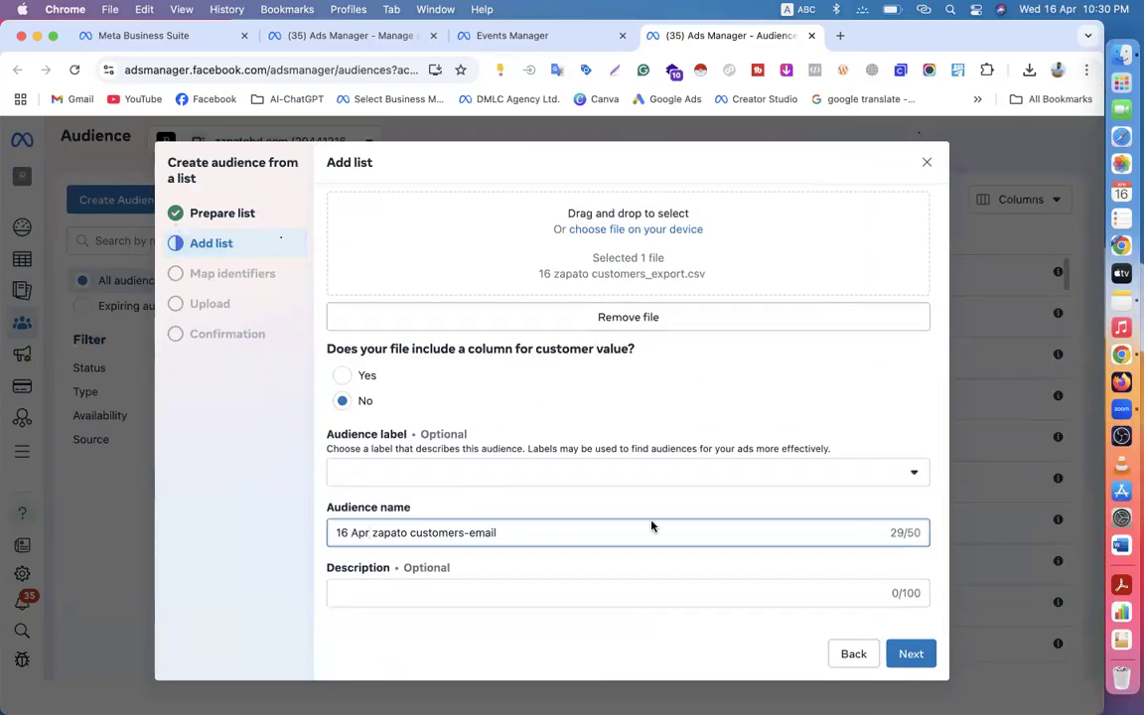
click(909, 654)
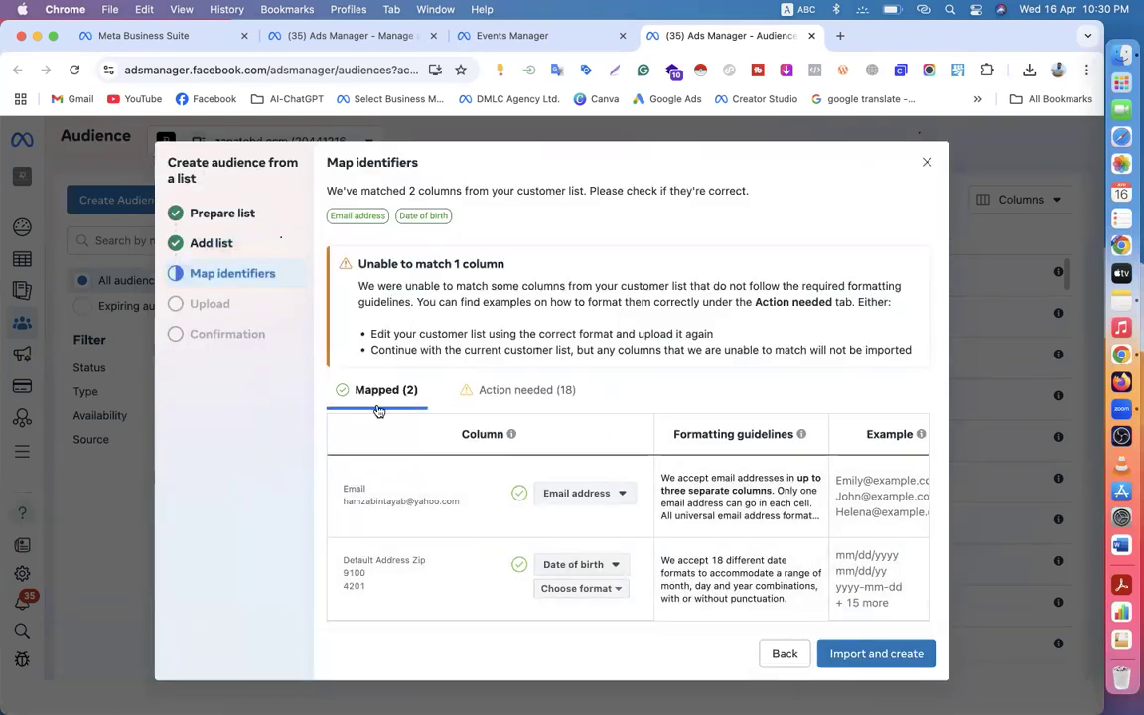
scroll(399, 513, down, 1)
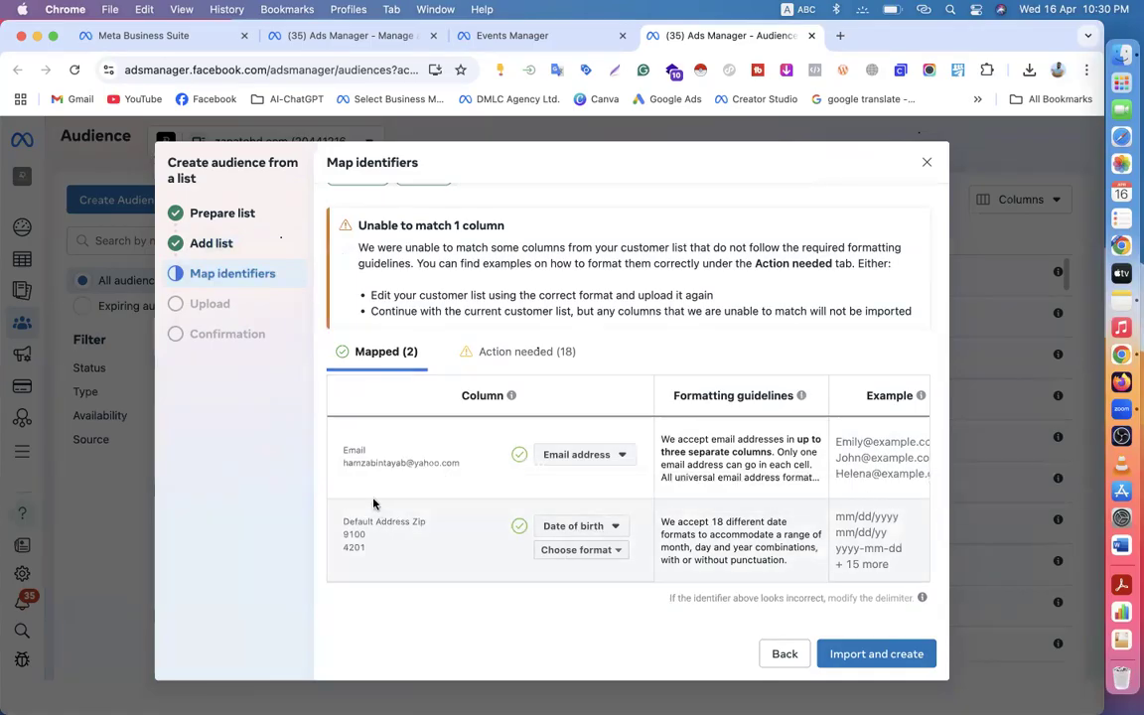
click(521, 354)
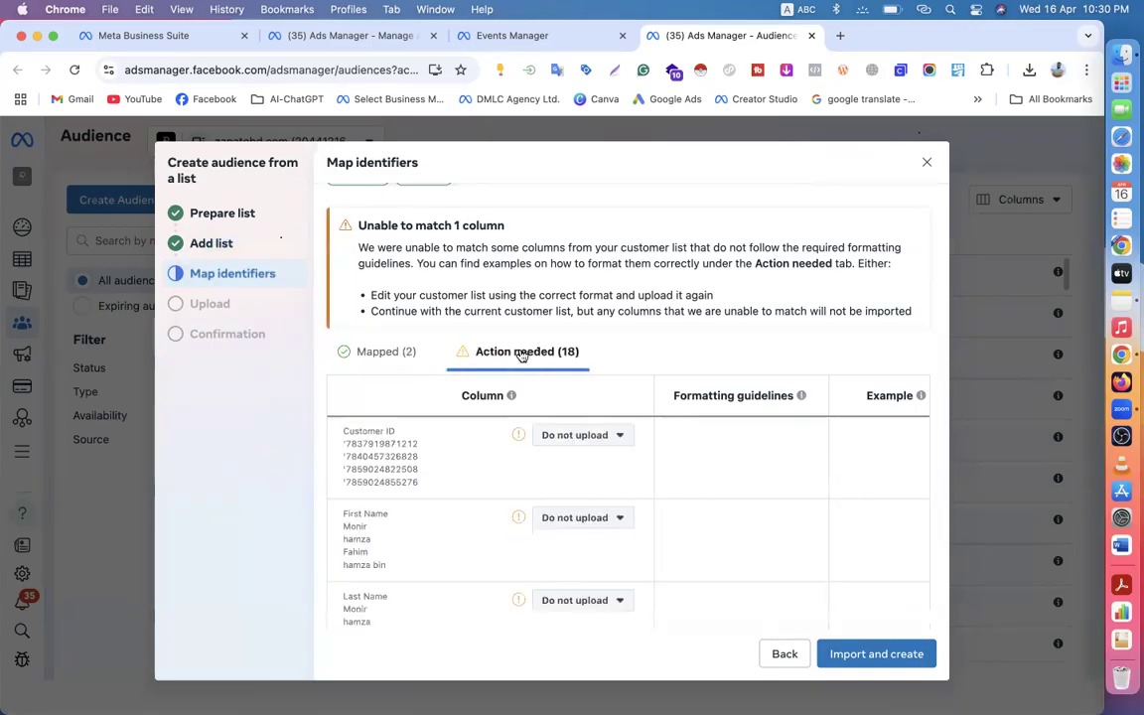
- Map the First Name column of the customer list to the First name identifier
scroll(521, 348, down, 5)
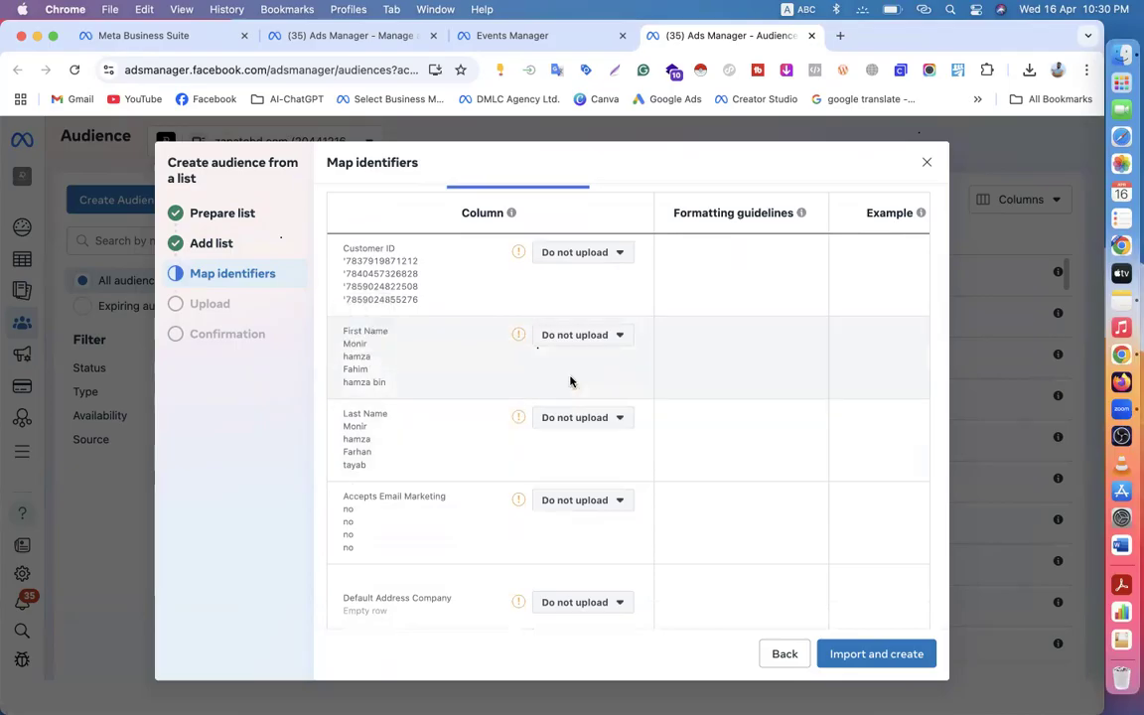
click(583, 342)
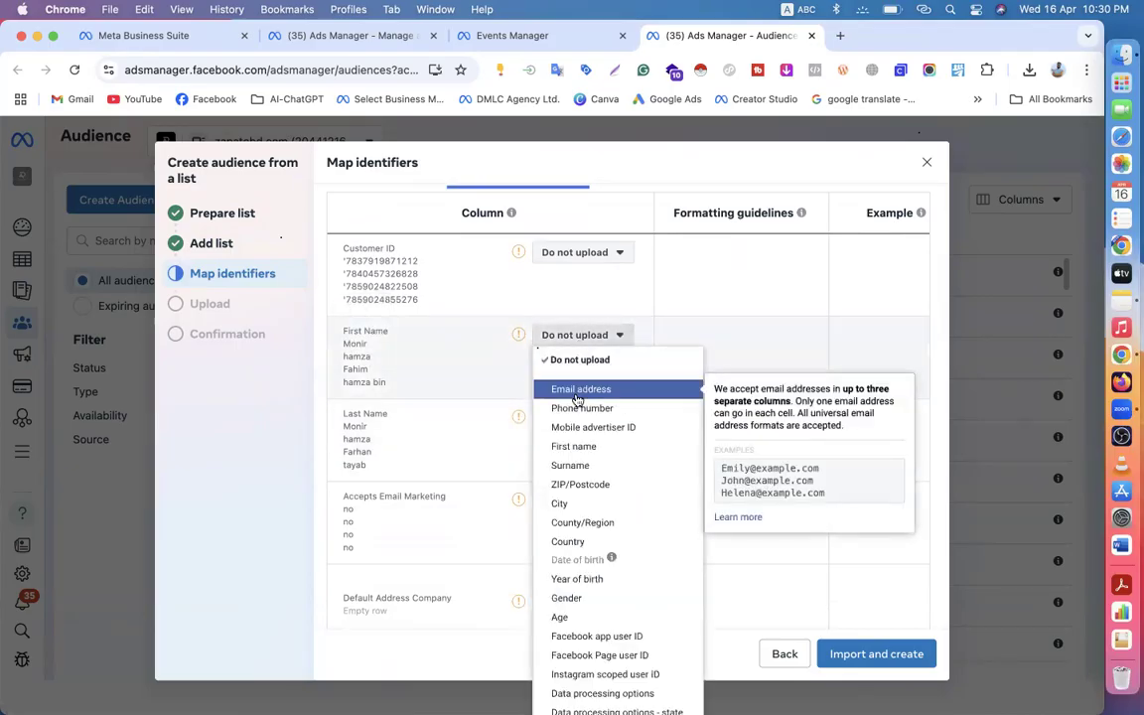
click(586, 448)
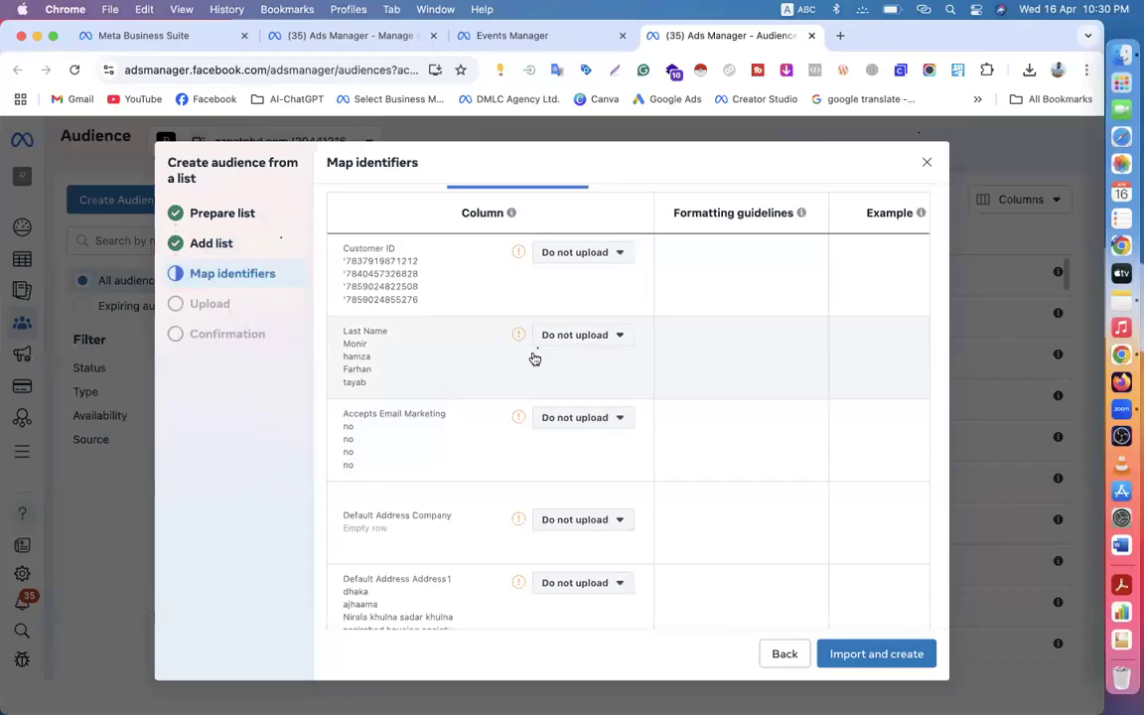
- Map the Last Name column of the customer list to the Surname identifier and show the mapped columns
click(579, 338)
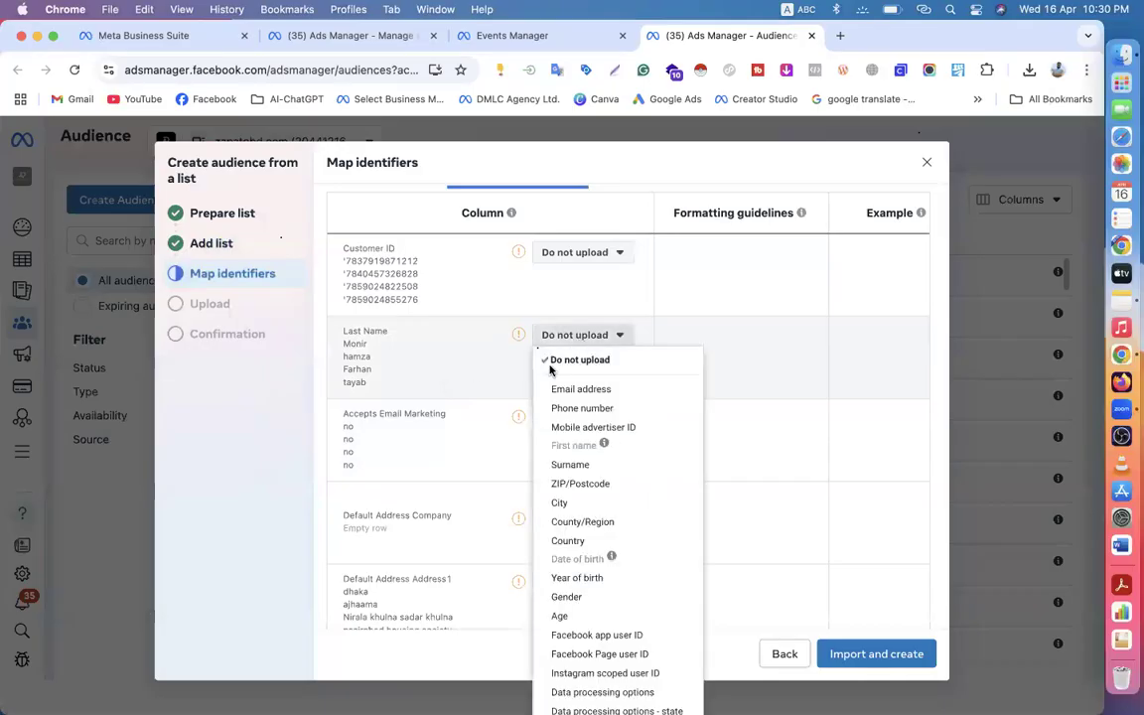
click(579, 466)
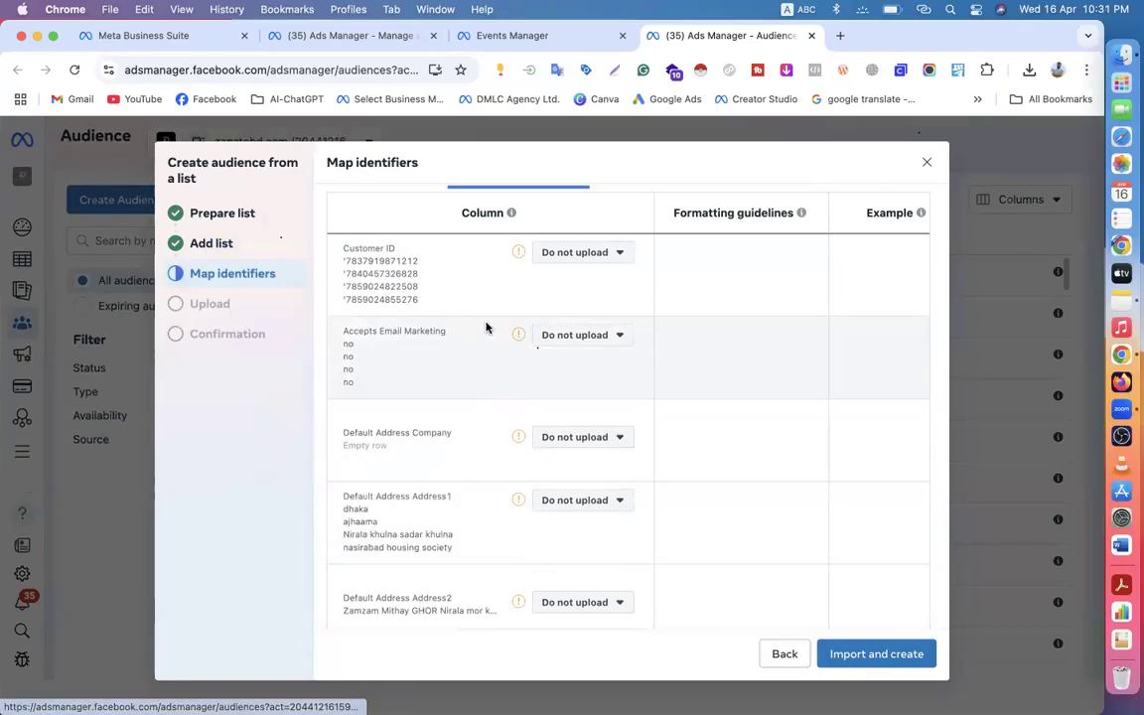
scroll(397, 378, up, 3)
click(389, 389)
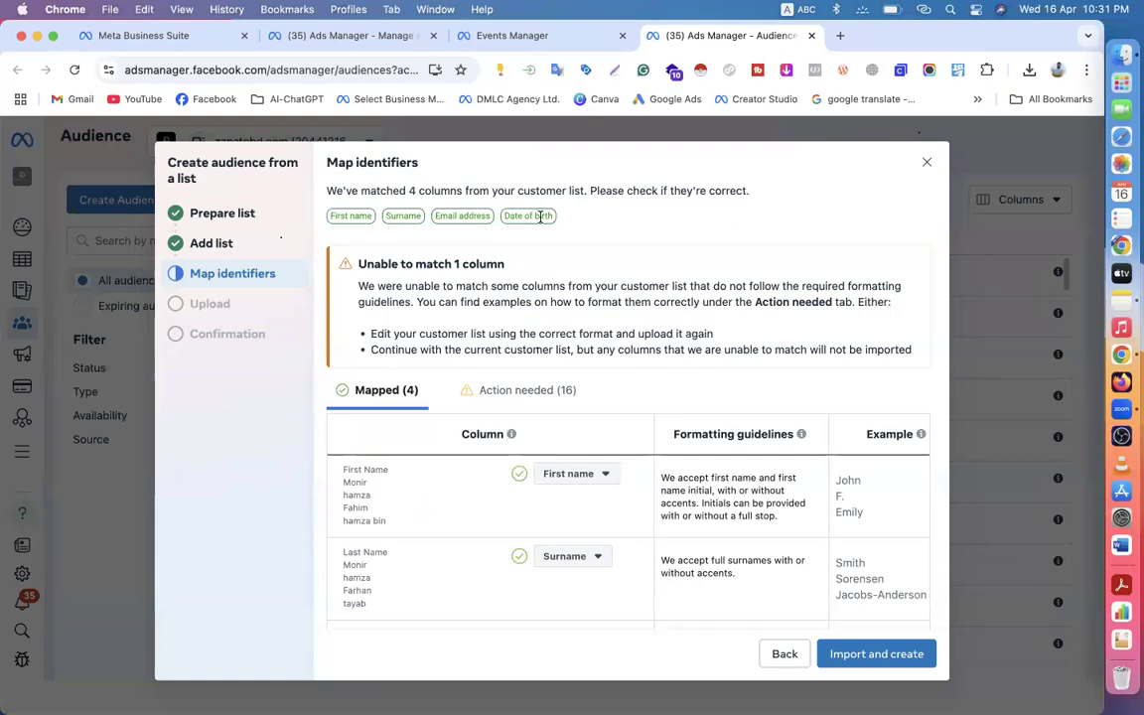
- Examine the customer list columns that need action, including the address, phone and order columns, without changing their mapping
click(528, 390)
scroll(517, 395, down, 3)
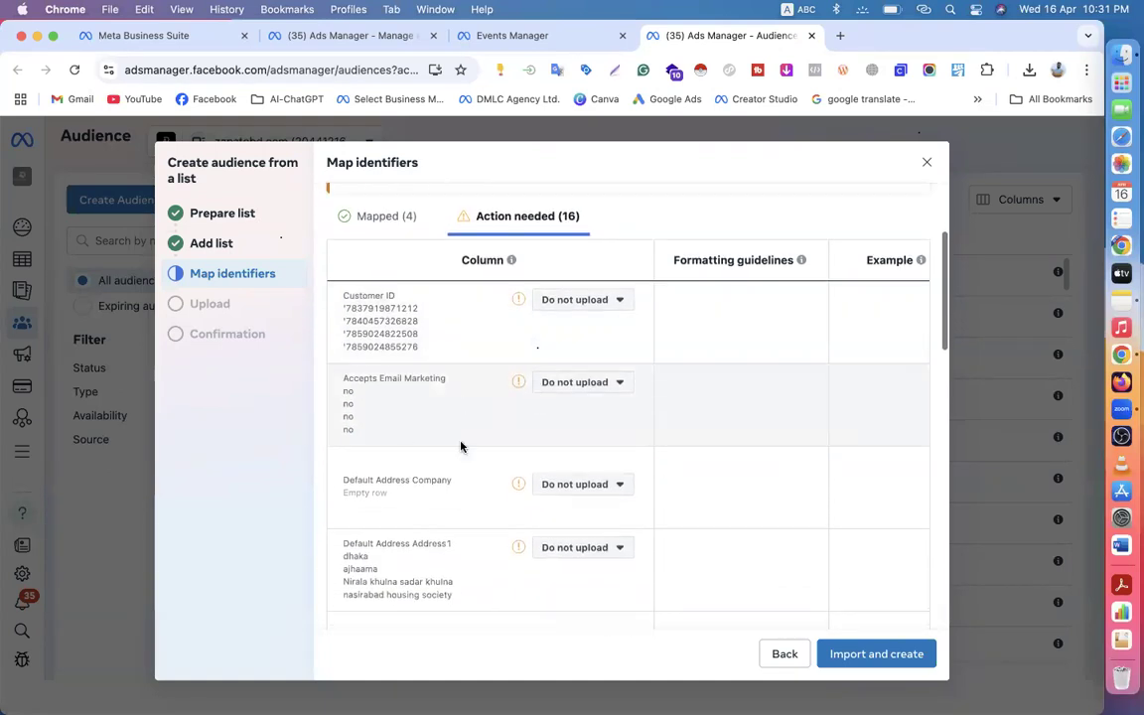
scroll(402, 433, down, 3)
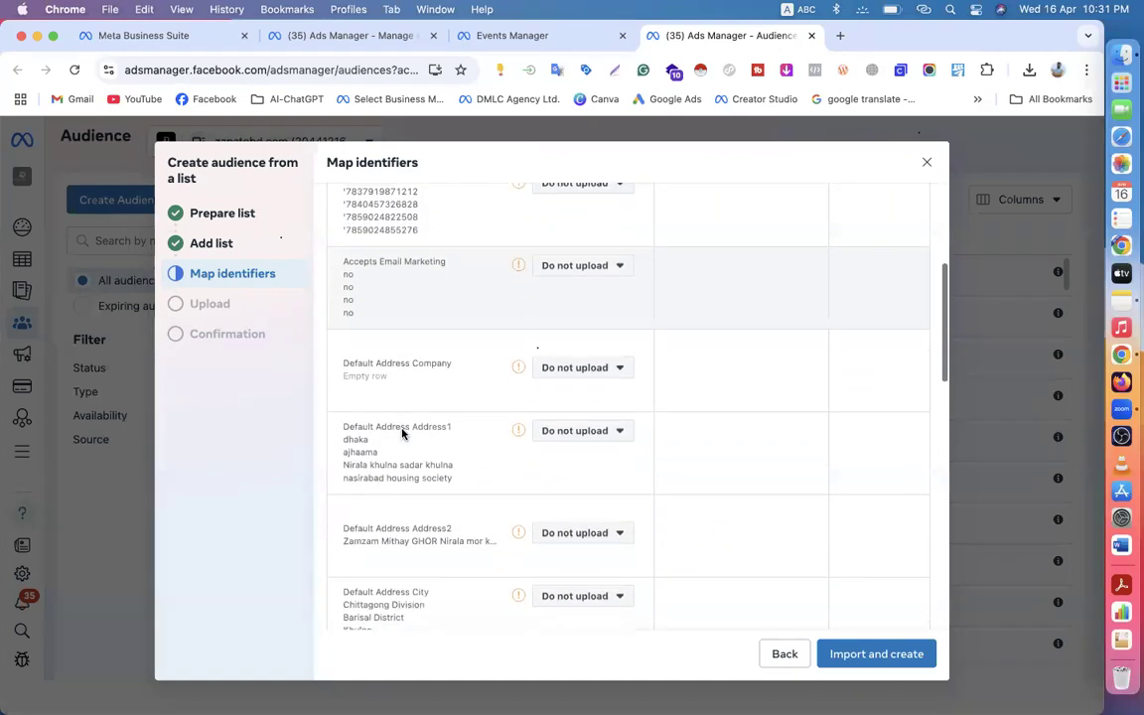
scroll(434, 551, up, 5)
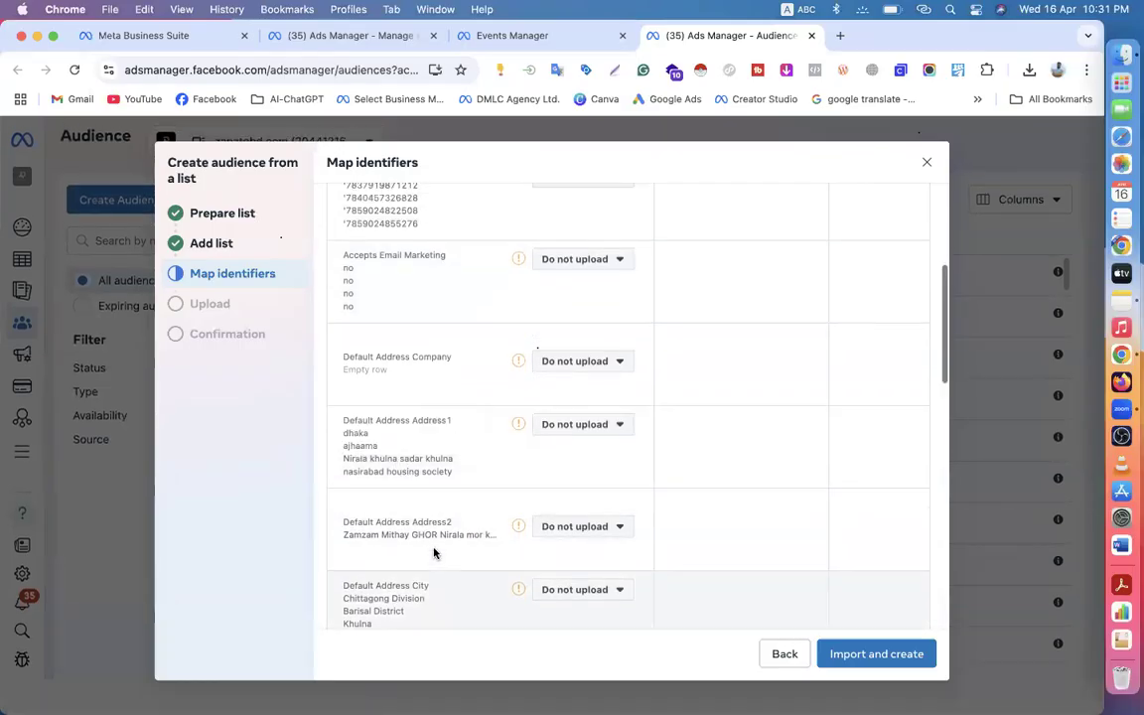
scroll(435, 554, down, 1)
scroll(434, 553, down, 1)
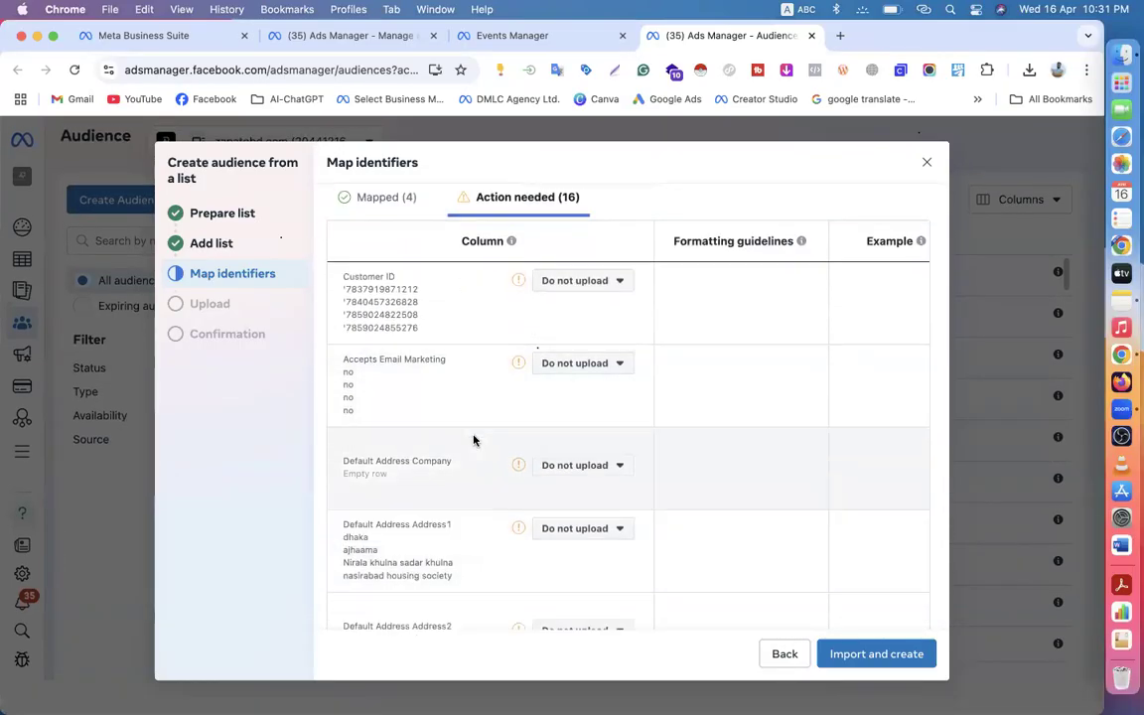
scroll(473, 439, down, 5)
scroll(473, 439, down, 6)
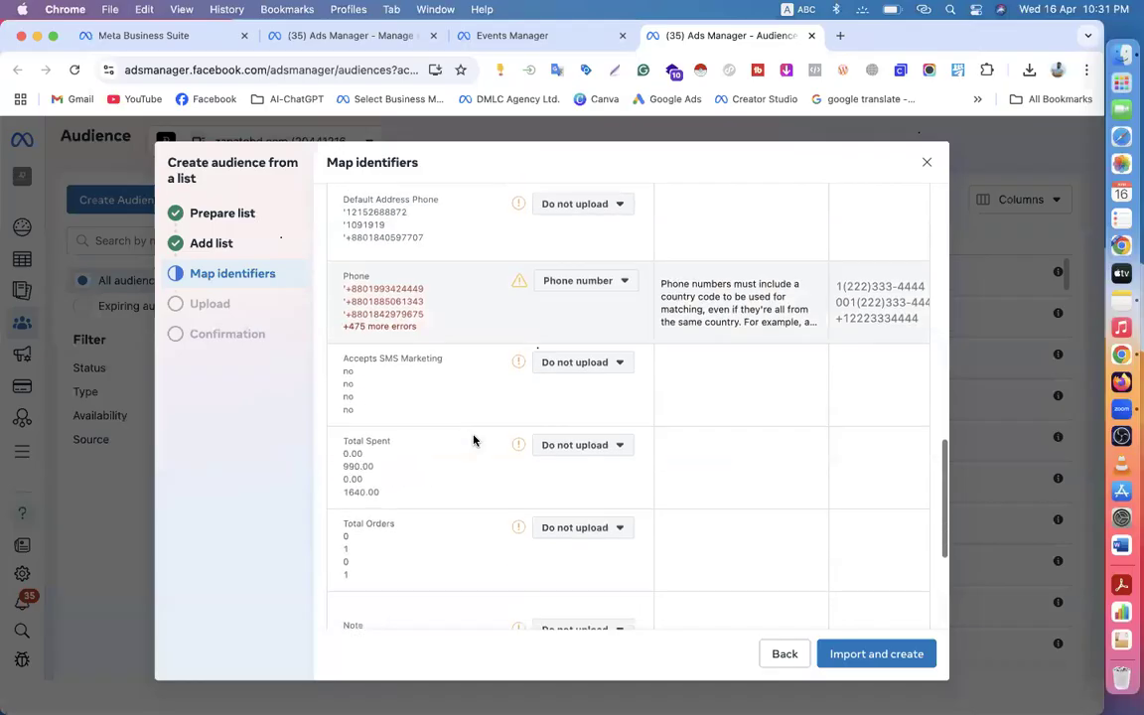
scroll(473, 439, up, 3)
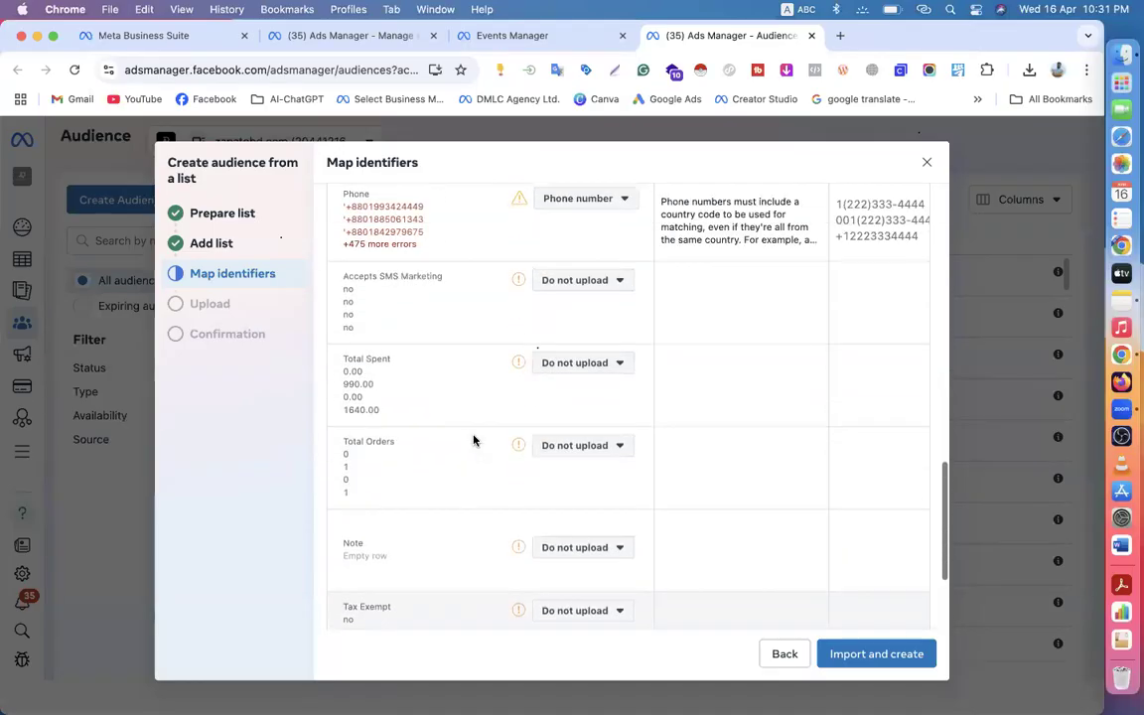
scroll(424, 432, up, 4)
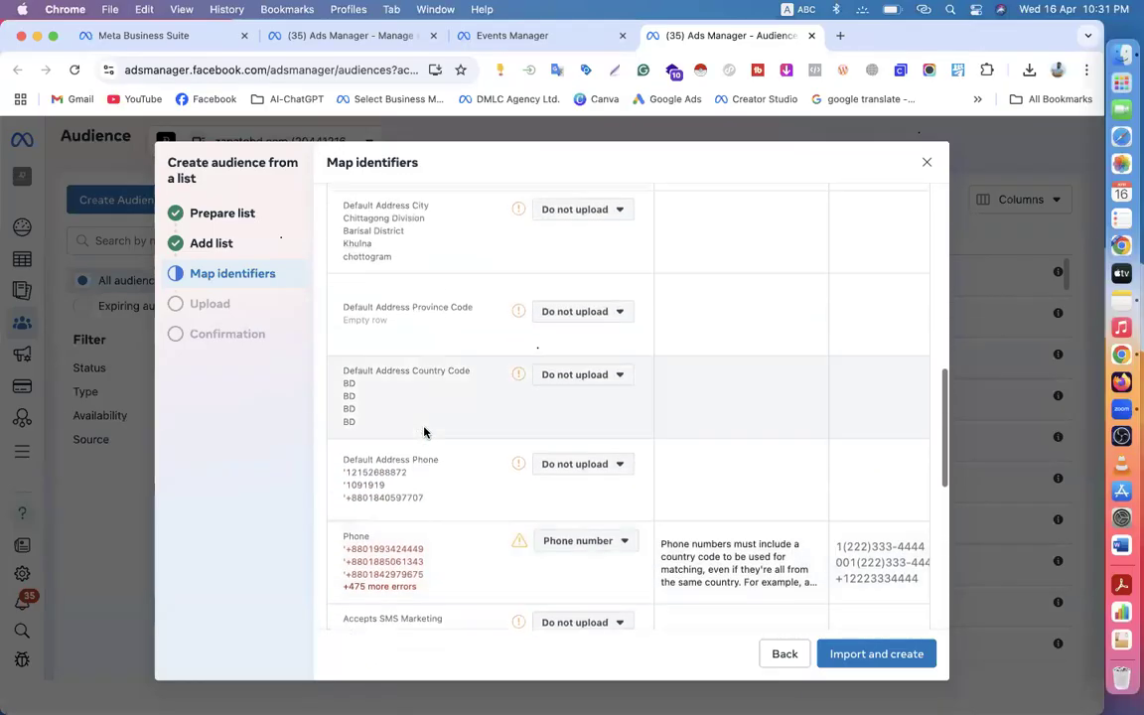
scroll(423, 432, down, 2)
scroll(424, 432, up, 10)
scroll(424, 432, down, 5)
scroll(424, 431, up, 5)
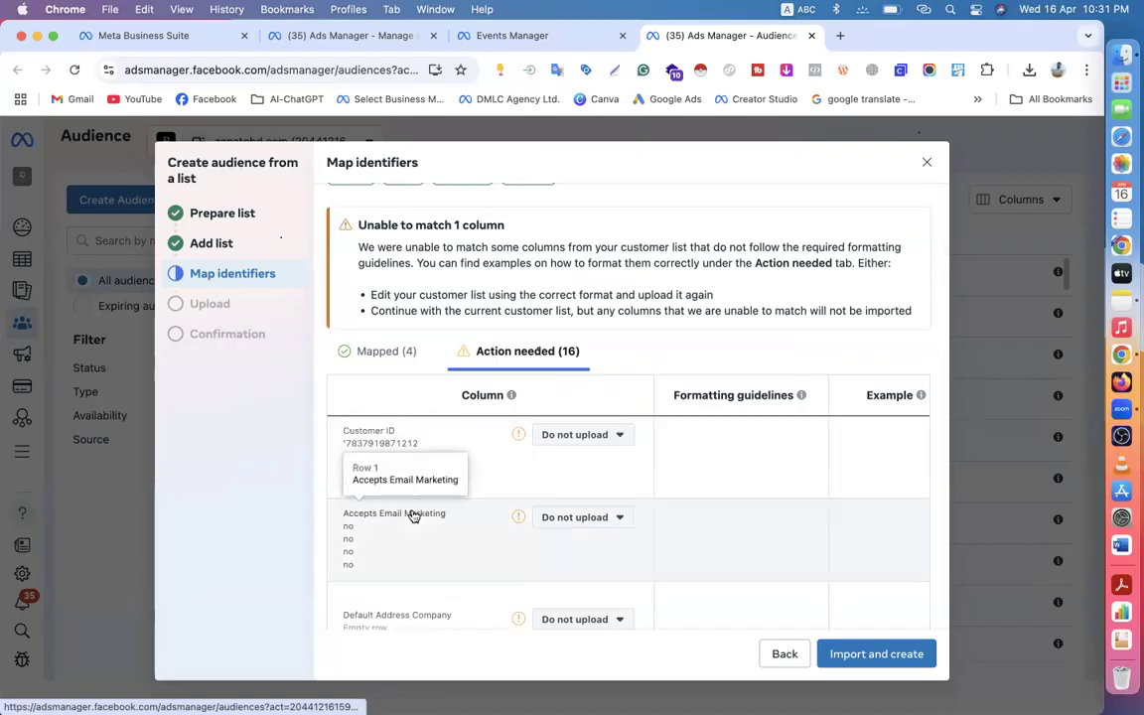
scroll(414, 515, down, 2)
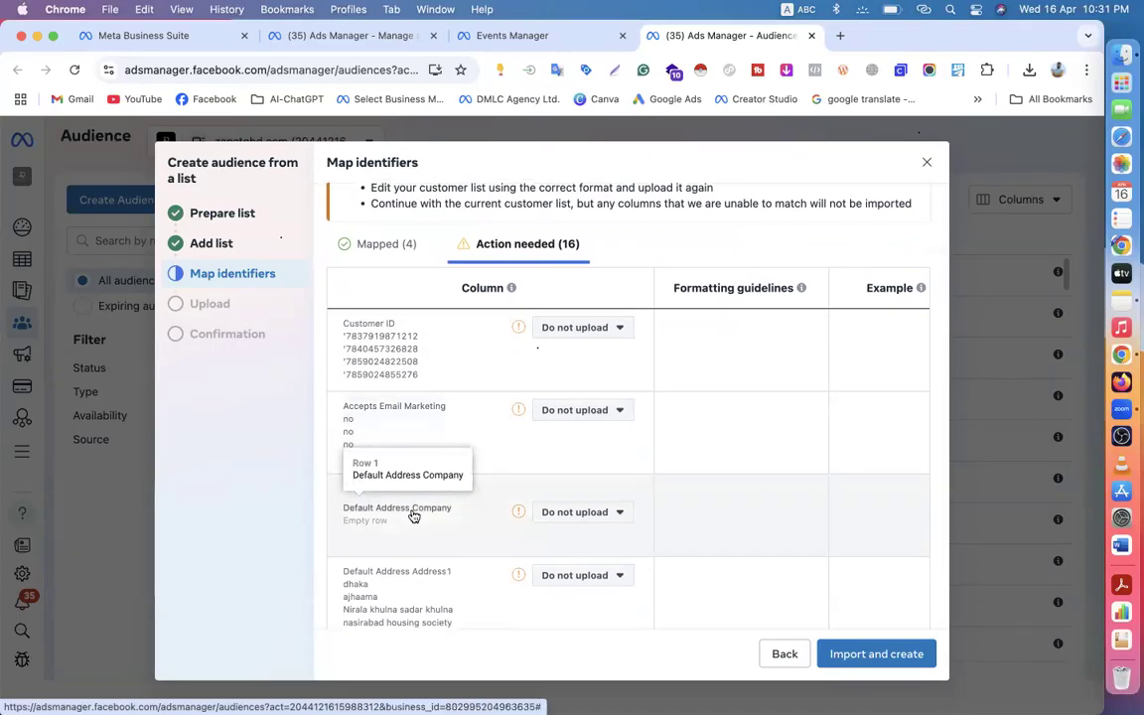
scroll(454, 489, down, 3)
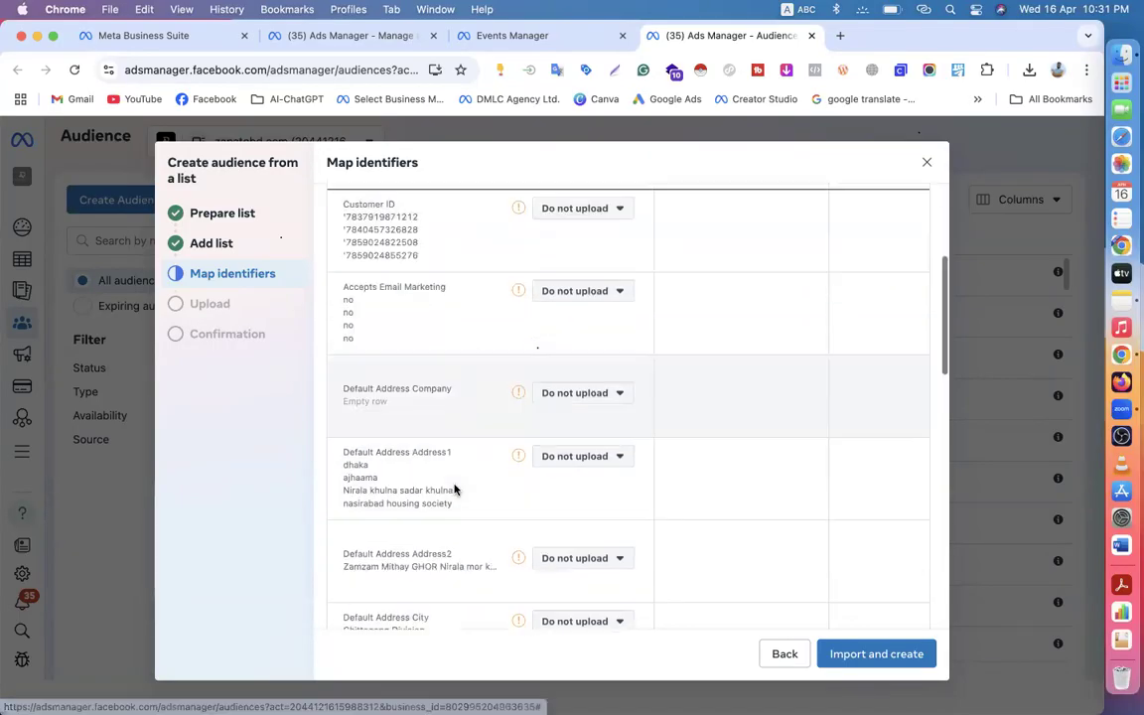
scroll(455, 487, down, 3)
scroll(454, 479, up, 10)
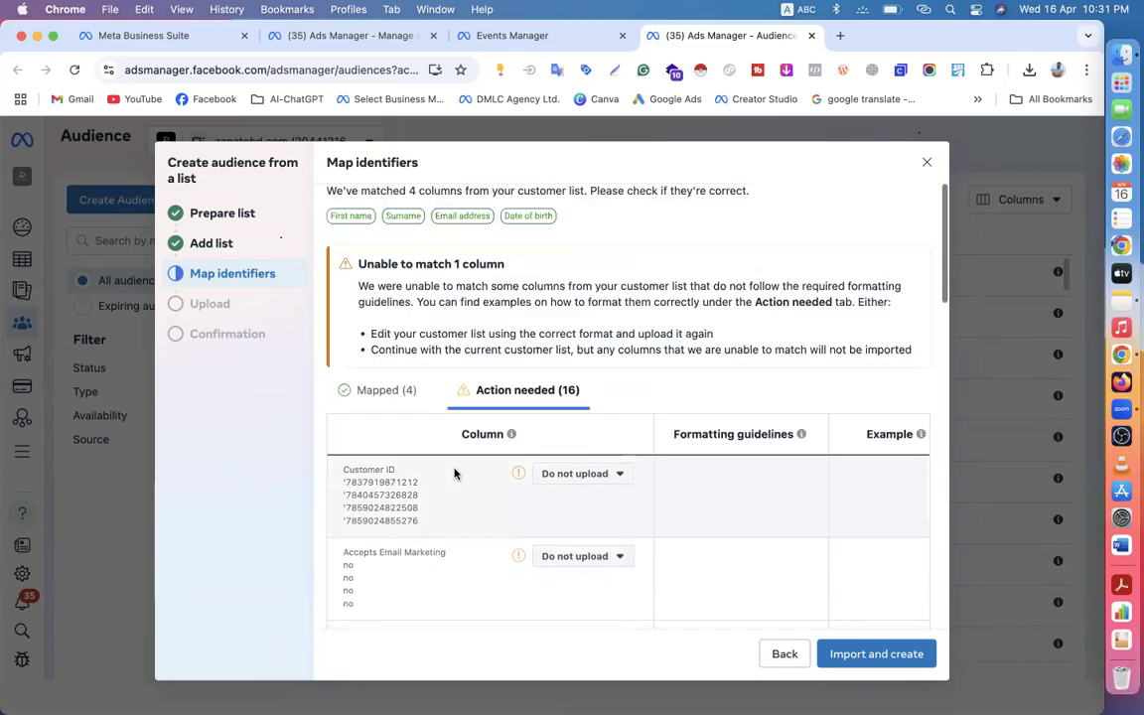
- Review the mapped columns and their matched identifiers, comparing them with the columns that need action
click(384, 398)
scroll(514, 338, down, 2)
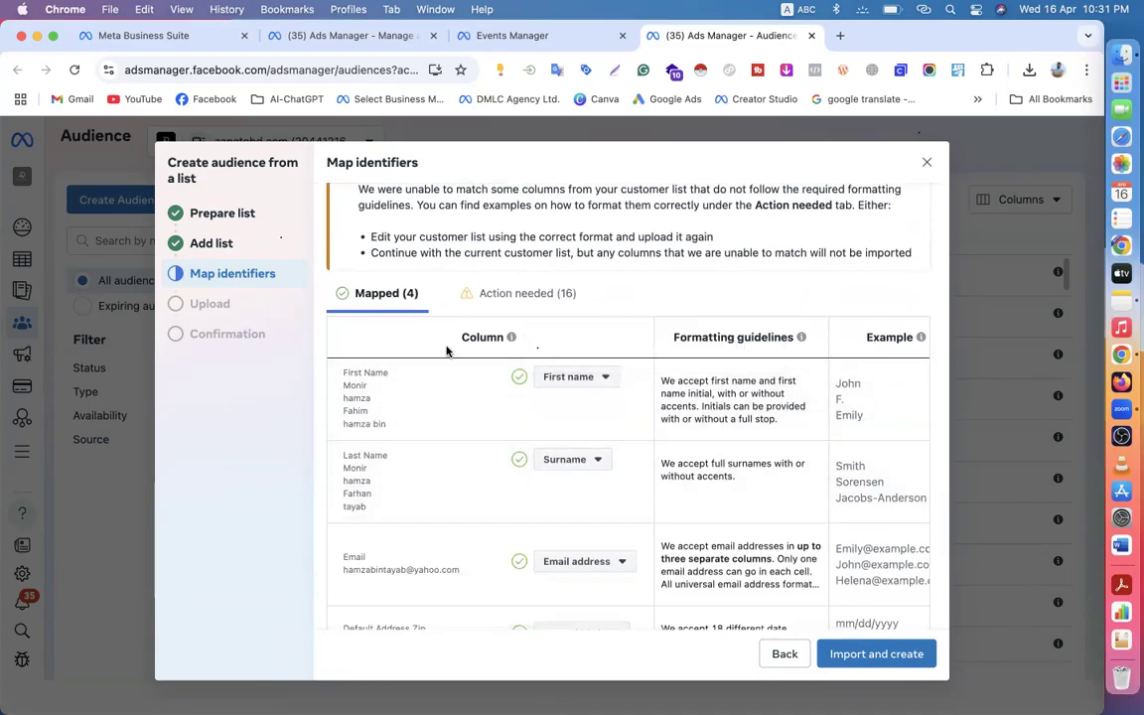
scroll(452, 338, up, 2)
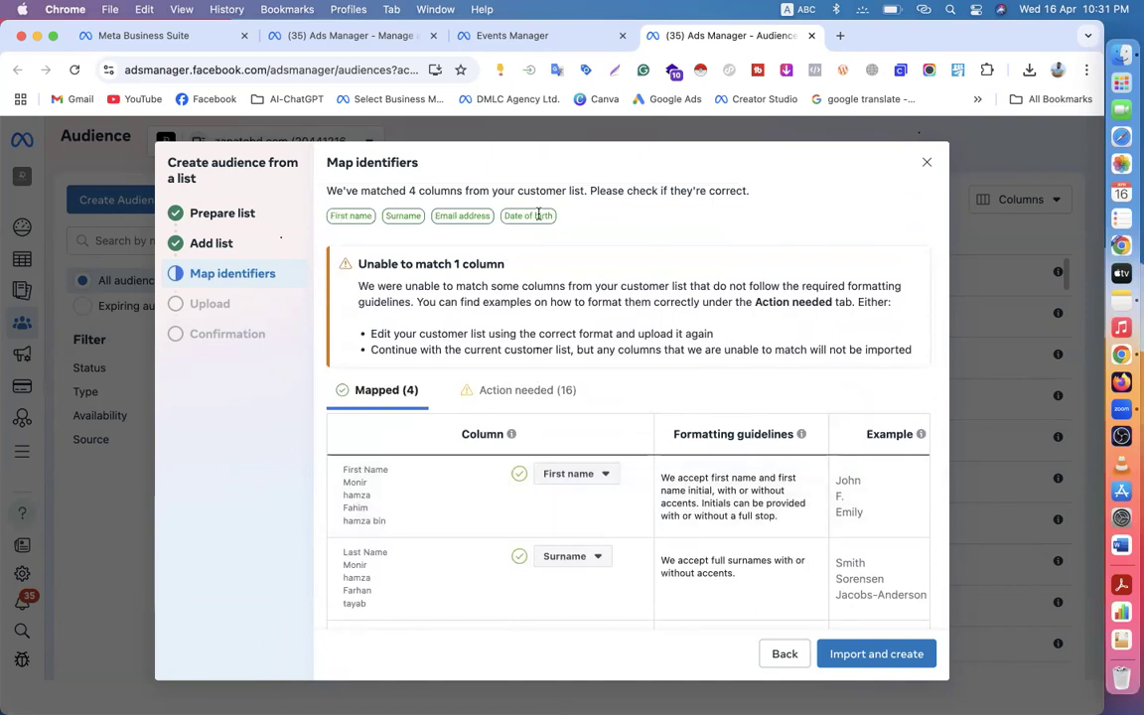
click(529, 389)
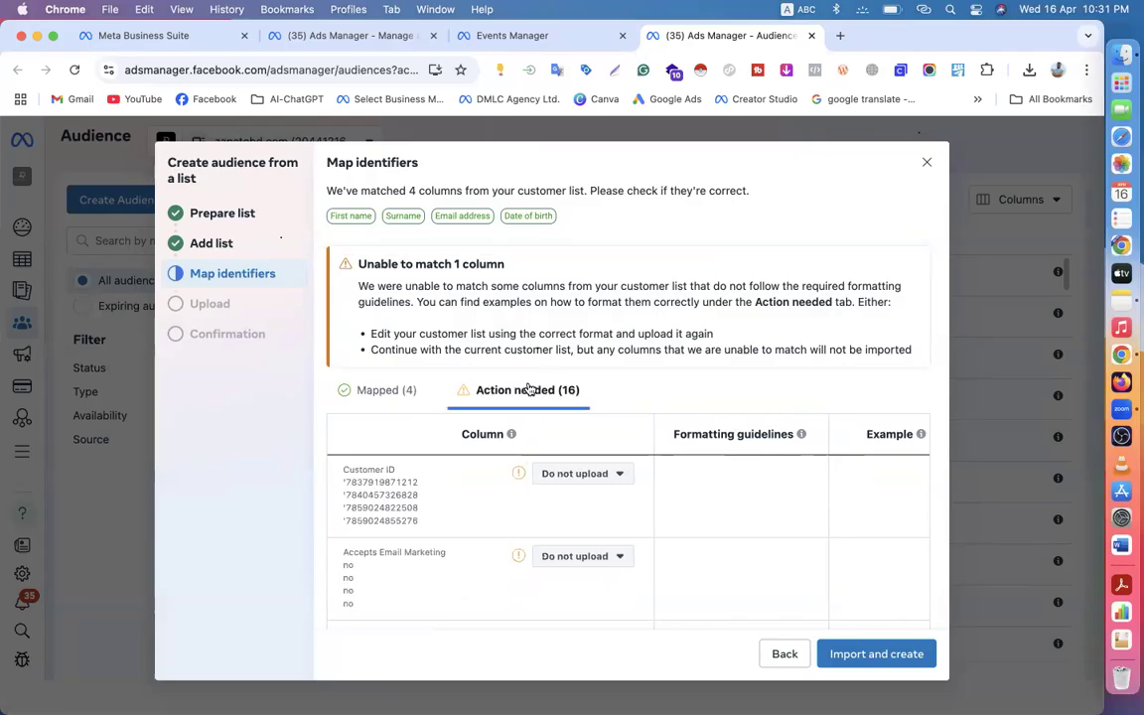
click(377, 397)
drag(321, 215, 537, 216)
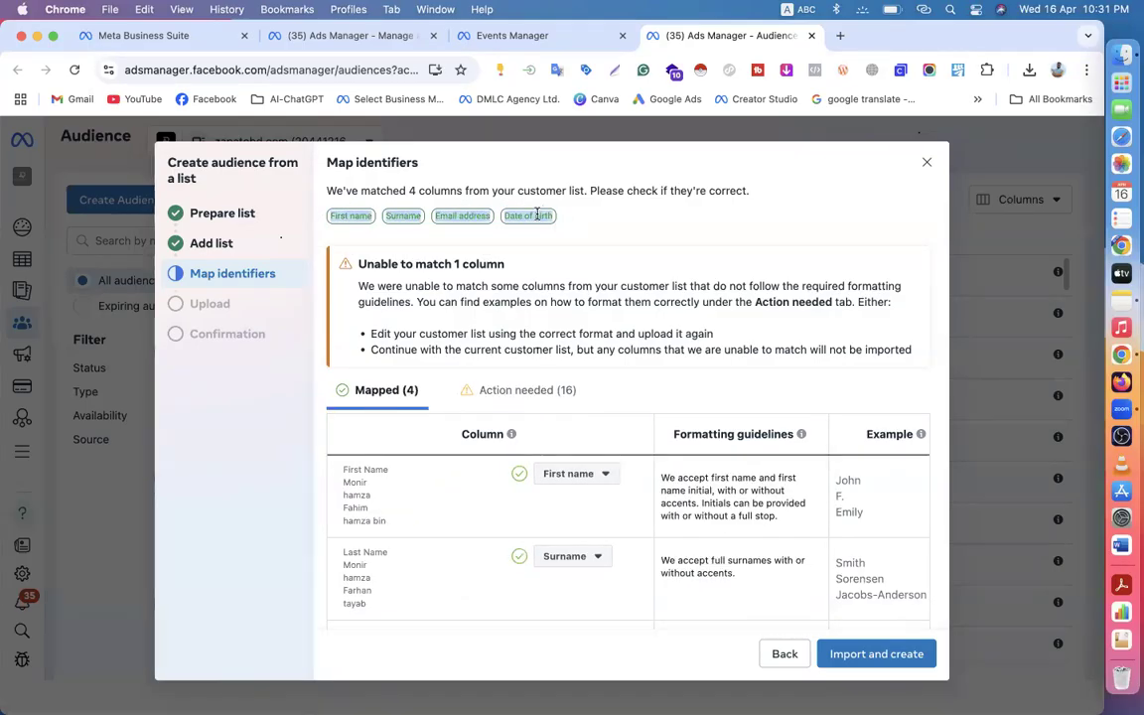
click(447, 224)
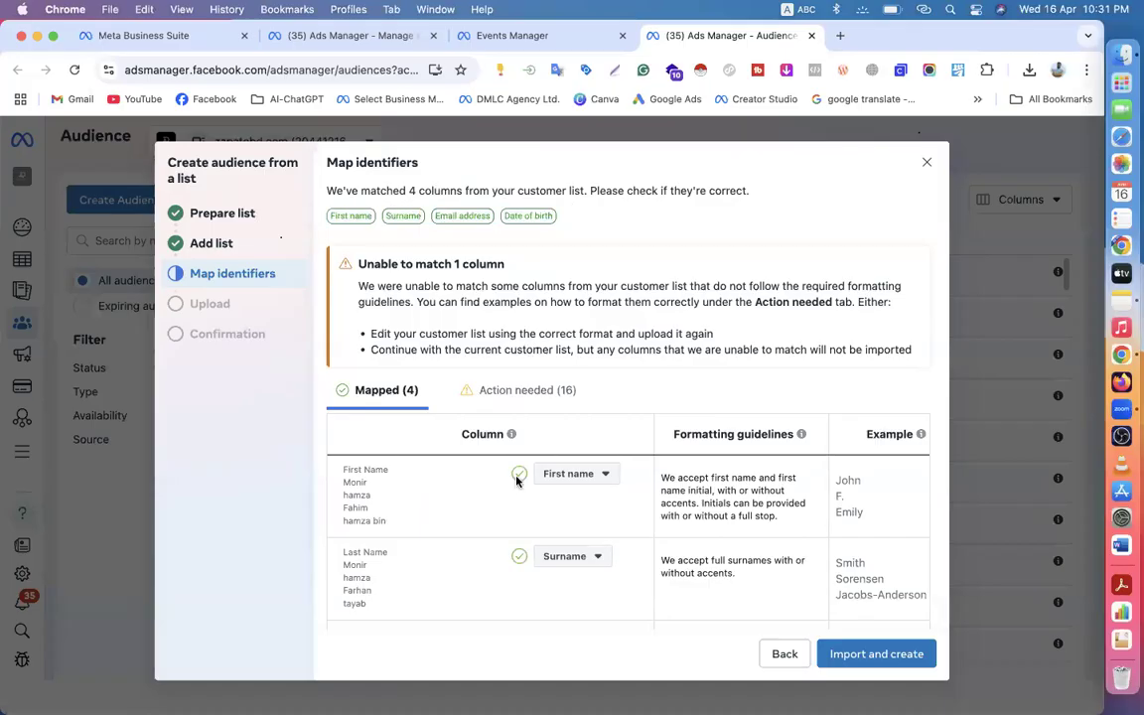
scroll(516, 481, down, 3)
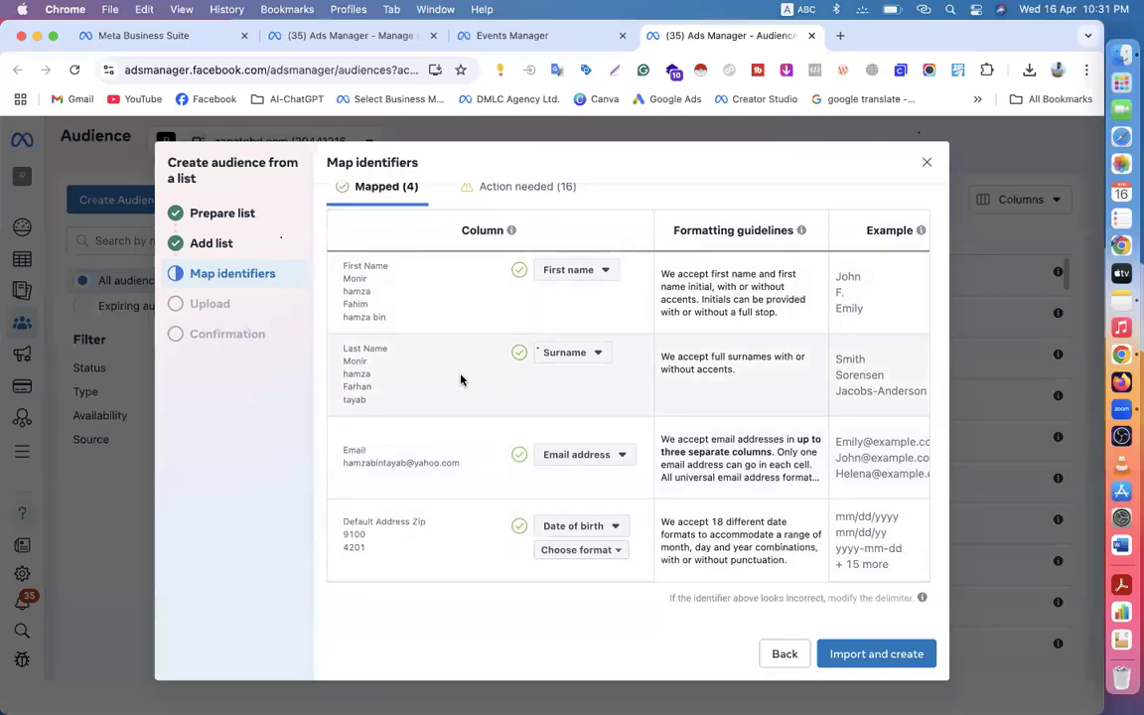
scroll(460, 380, up, 3)
- Recheck the unmatched and mapped columns, and import the customer list to create the custom audience
click(546, 389)
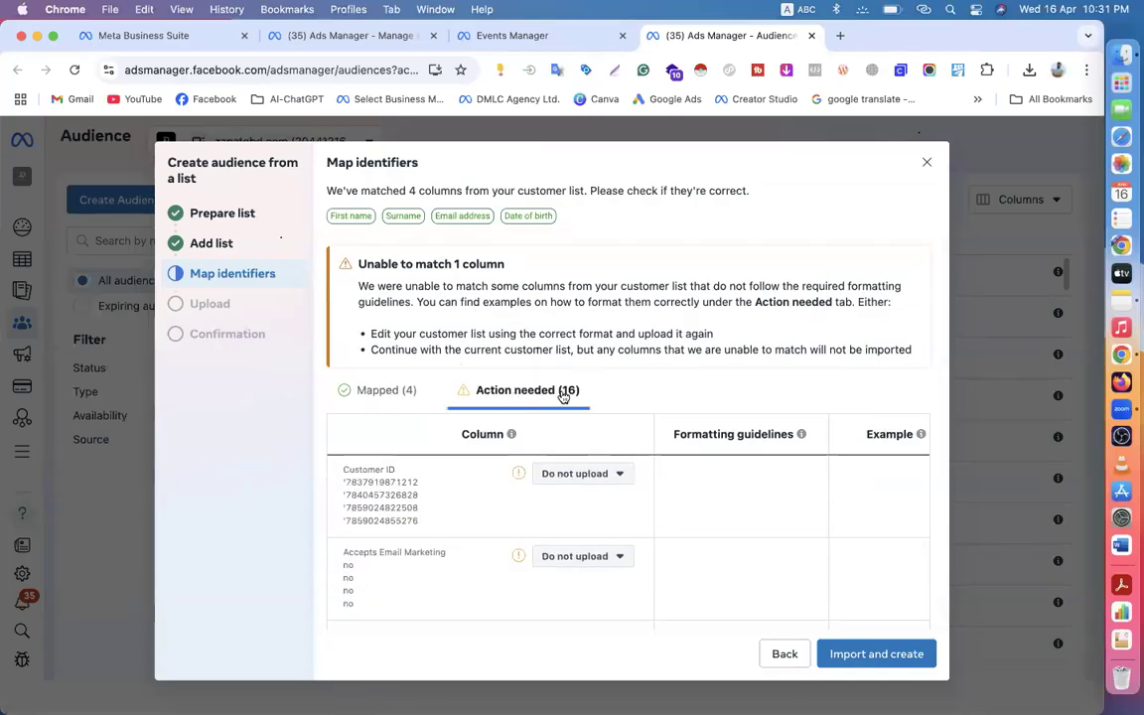
scroll(542, 400, down, 10)
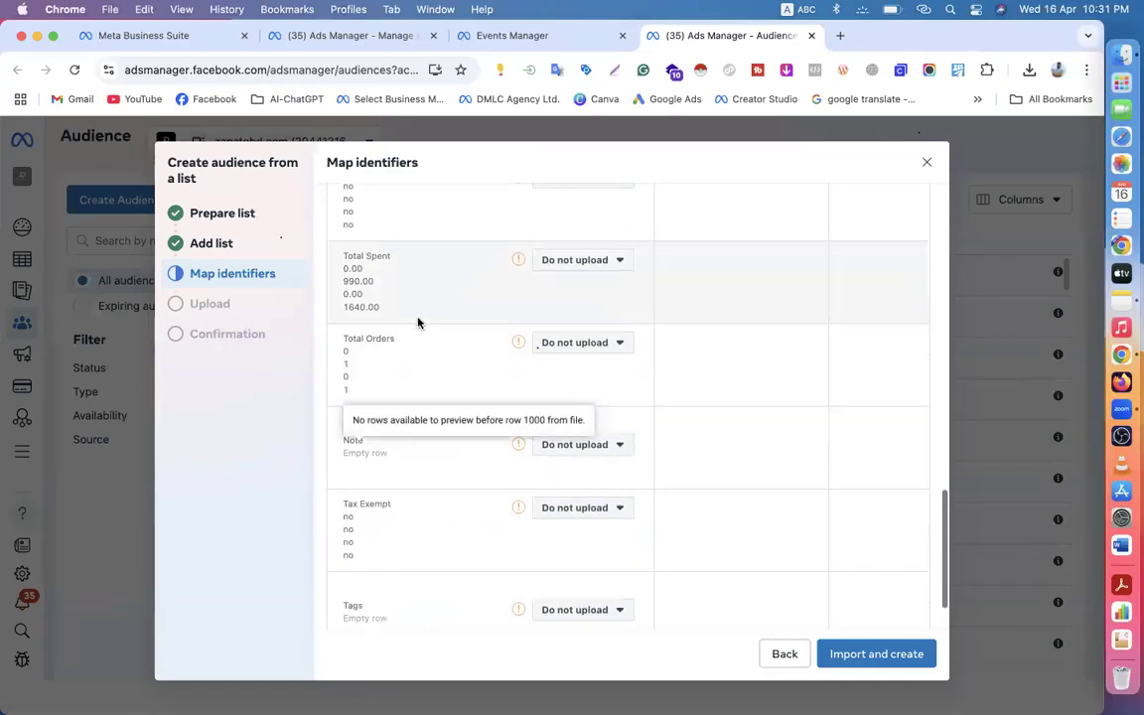
scroll(427, 394, up, 10)
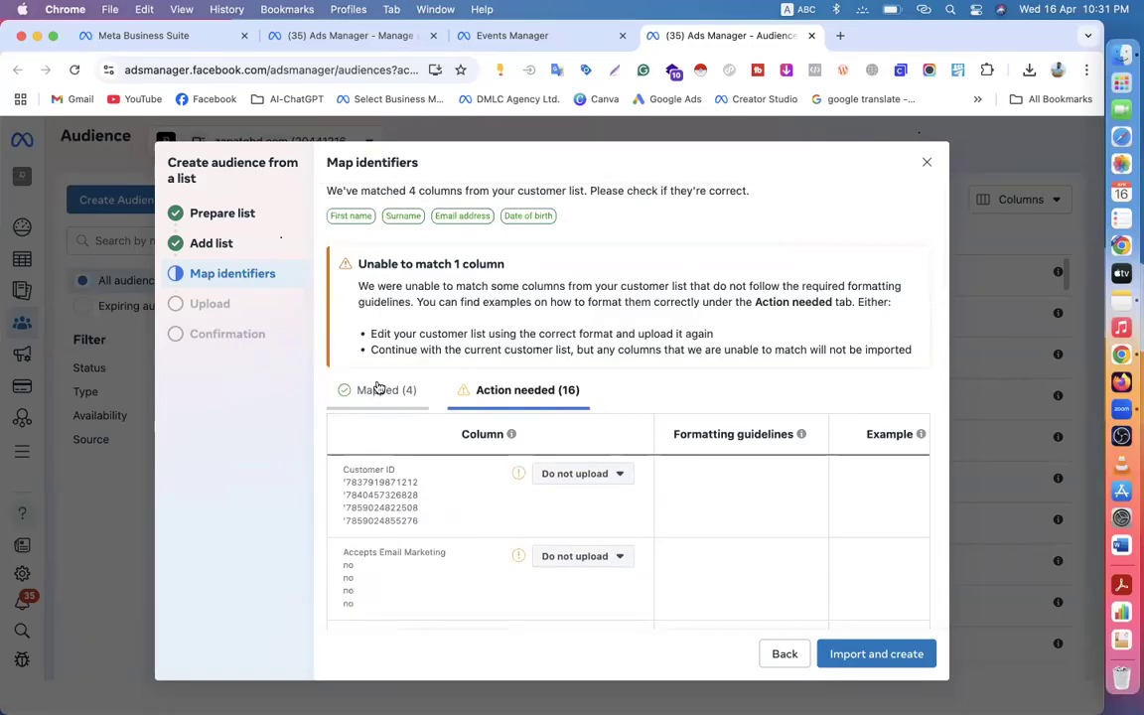
click(378, 390)
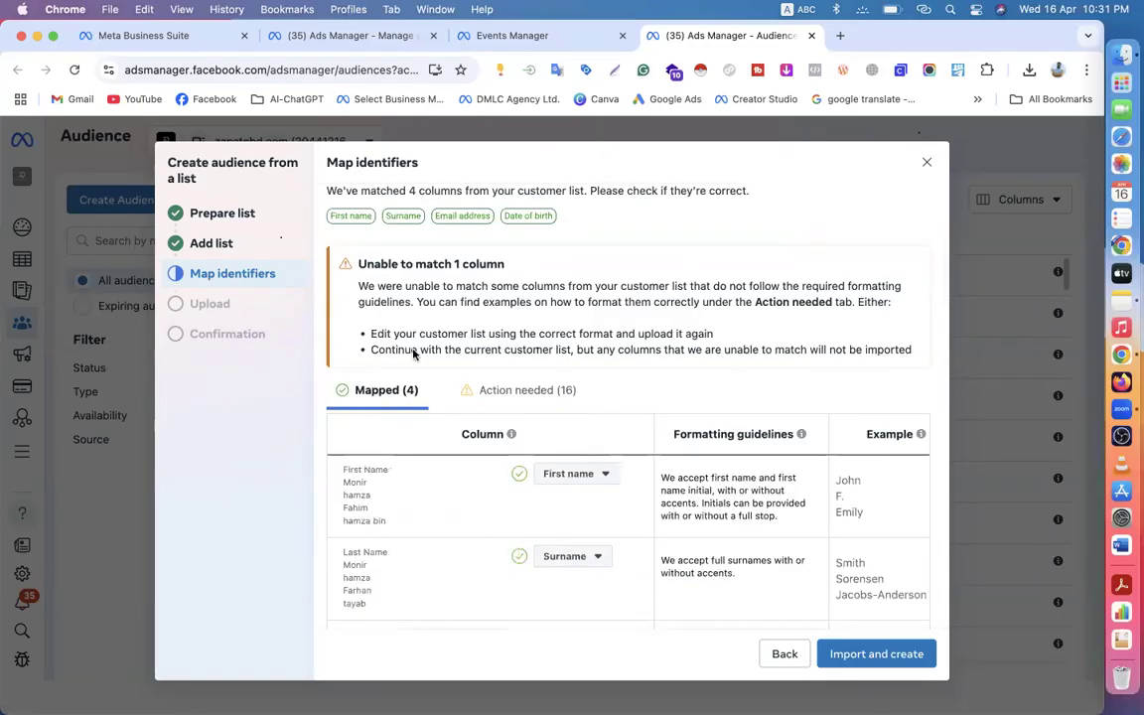
click(876, 654)
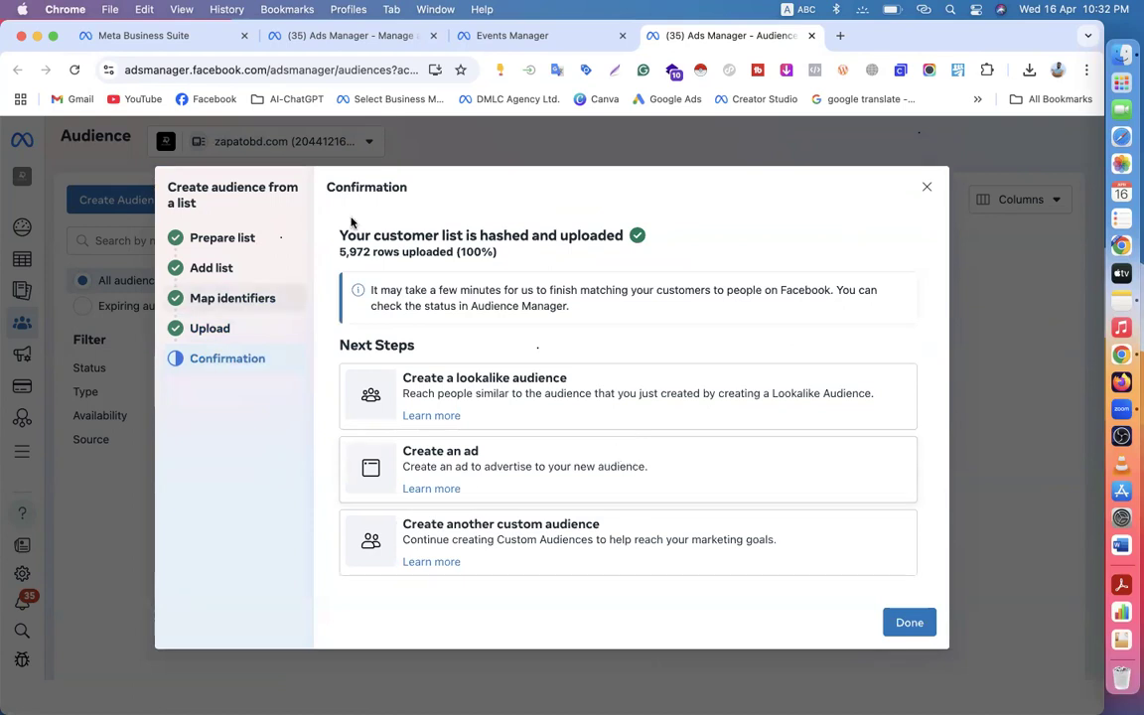
drag(382, 249, 371, 255)
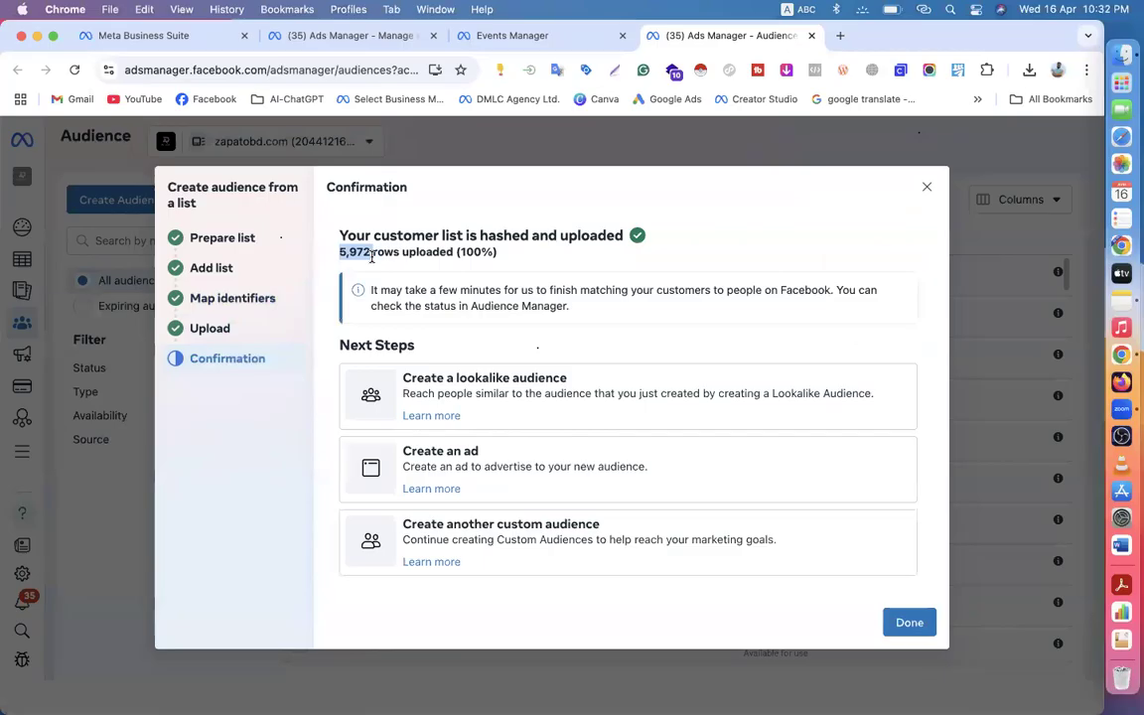
- Start a lookalike audience from the uploaded customer list with Bangladesh as its location
click(524, 397)
click(382, 329)
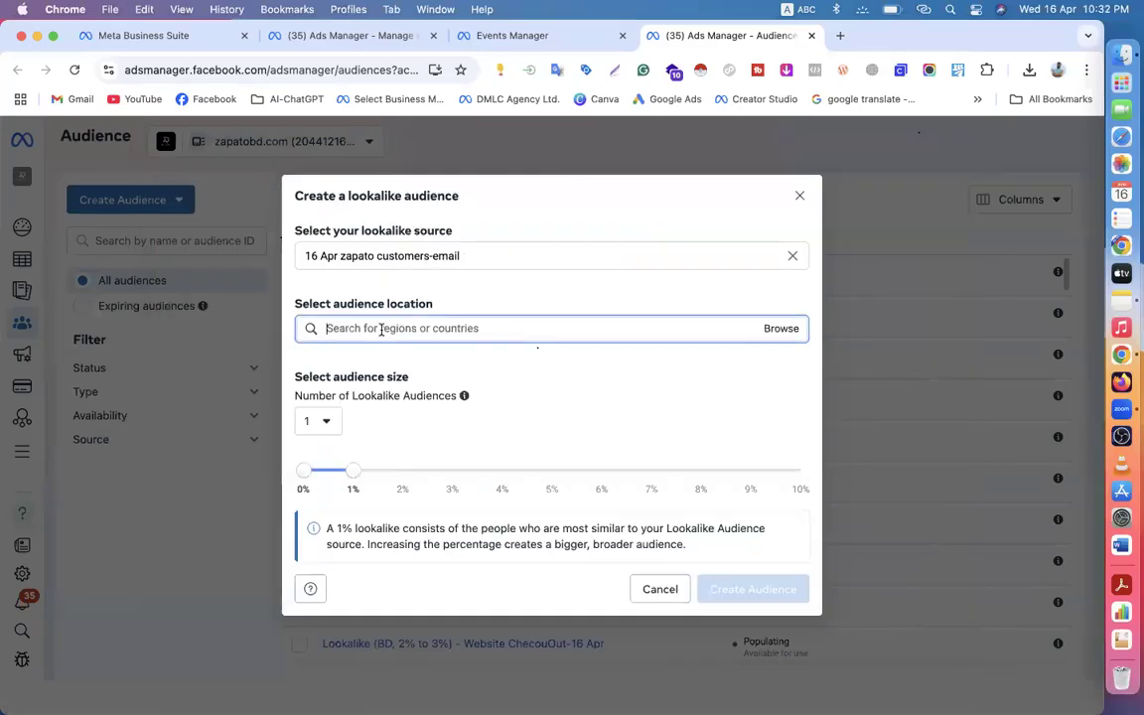
text(ban)
click(363, 363)
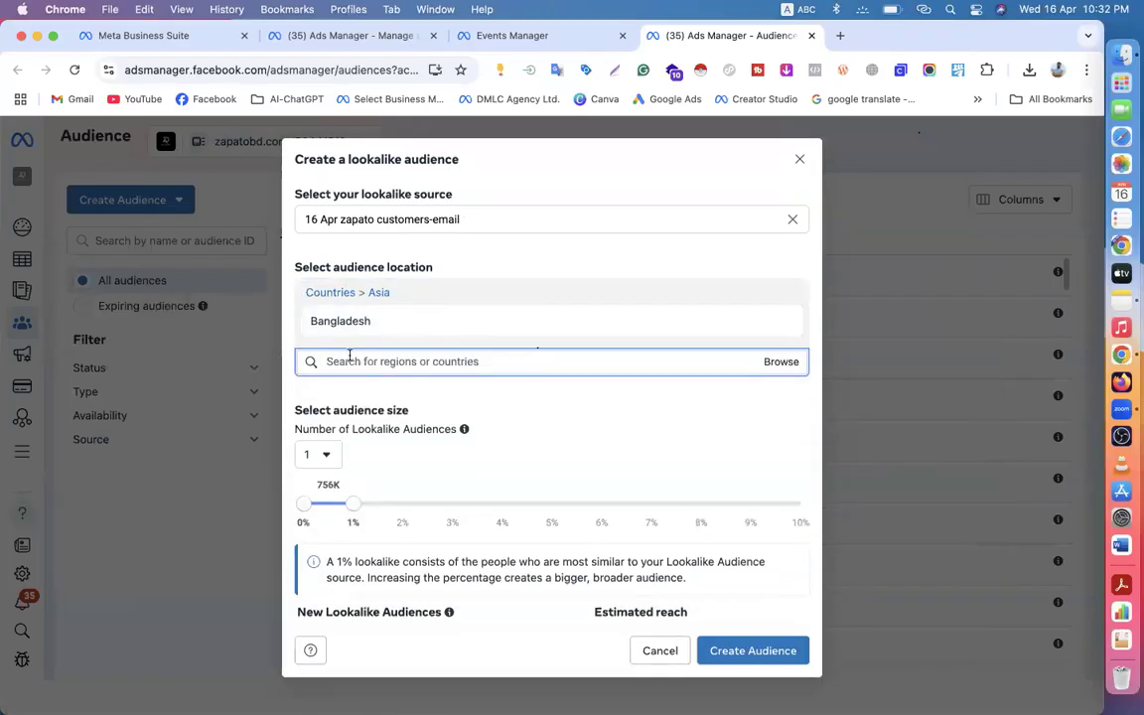
- Set the number of lookalike audiences to 5, covering the 0% to 5% range
scroll(313, 395, down, 1)
click(320, 437)
click(327, 501)
click(320, 437)
click(318, 526)
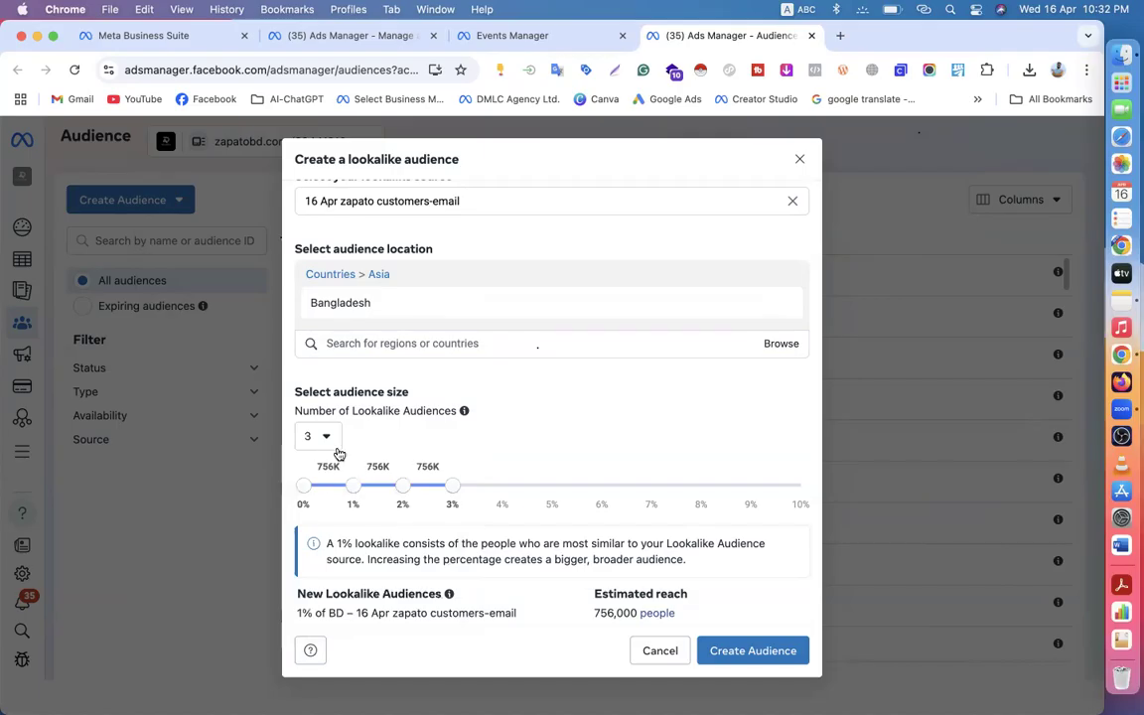
click(325, 440)
click(319, 554)
click(324, 442)
click(332, 581)
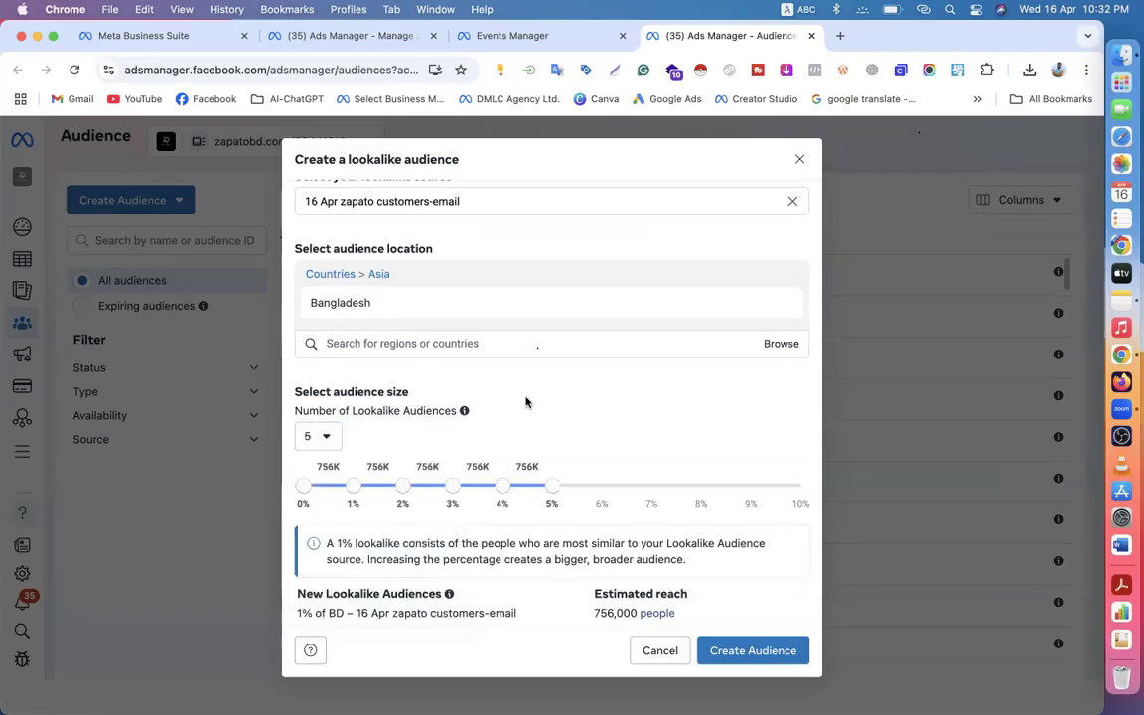
- Review the source, location and size settings and create the Bangladesh lookalike audiences
scroll(526, 402, down, 2)
scroll(652, 388, up, 3)
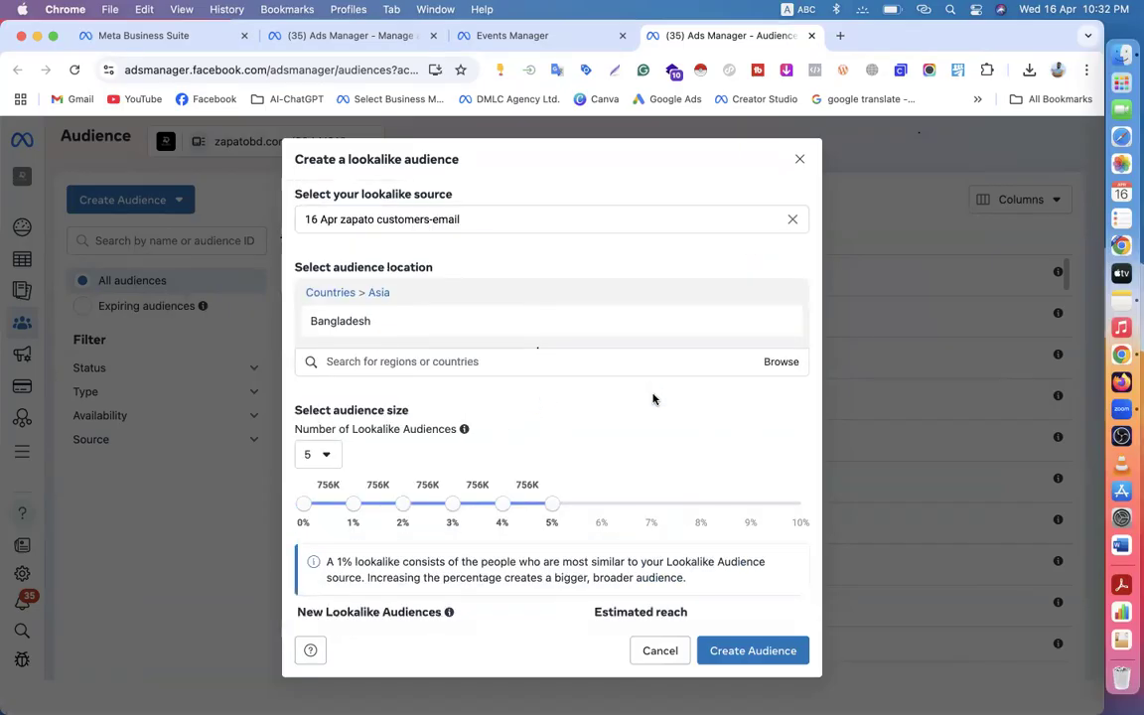
scroll(650, 400, down, 2)
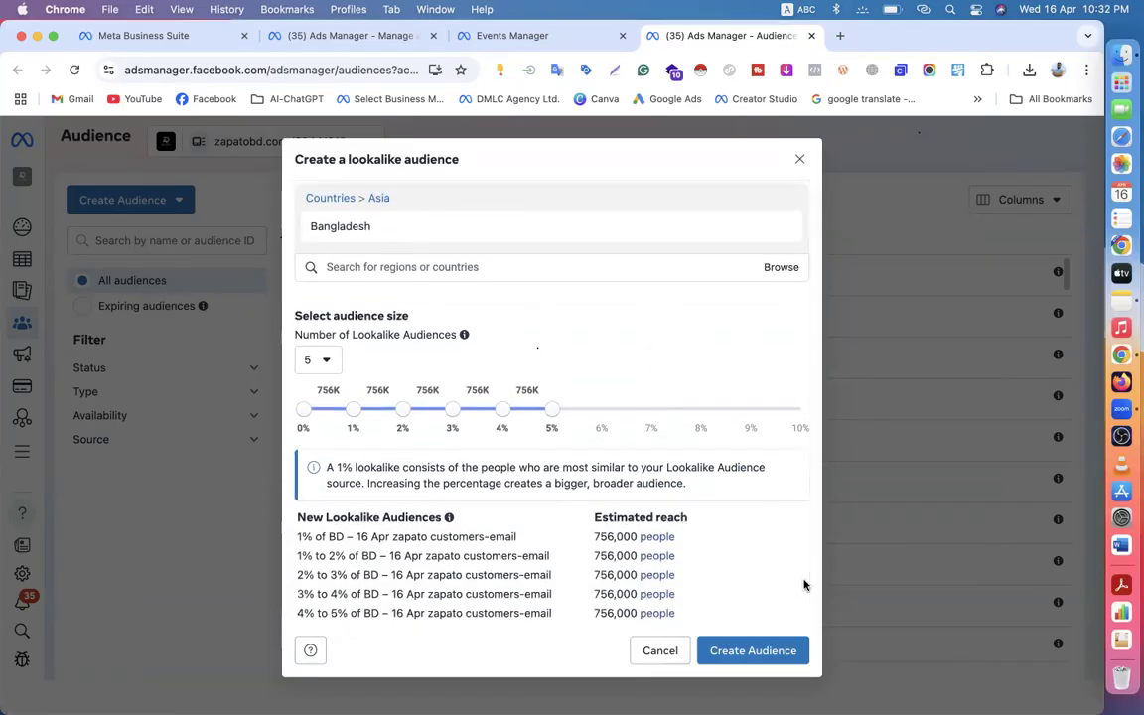
click(752, 650)
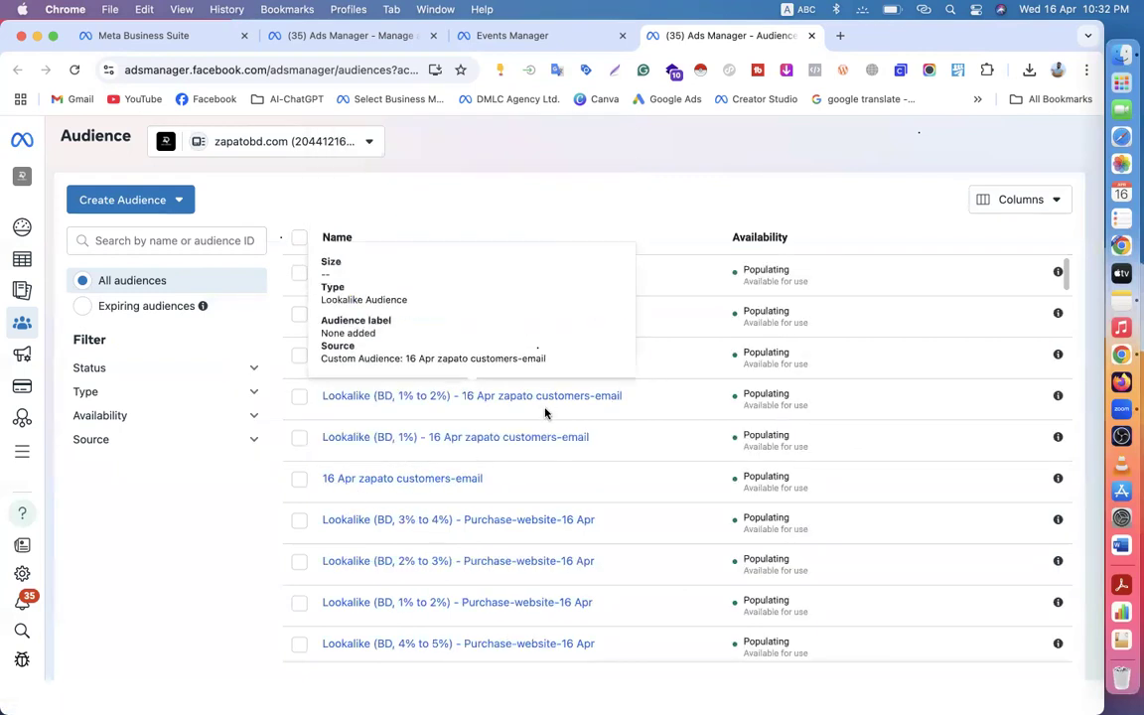
- Check the sources and availability of the lookalike audiences in the audience list
mouse_move(466, 268)
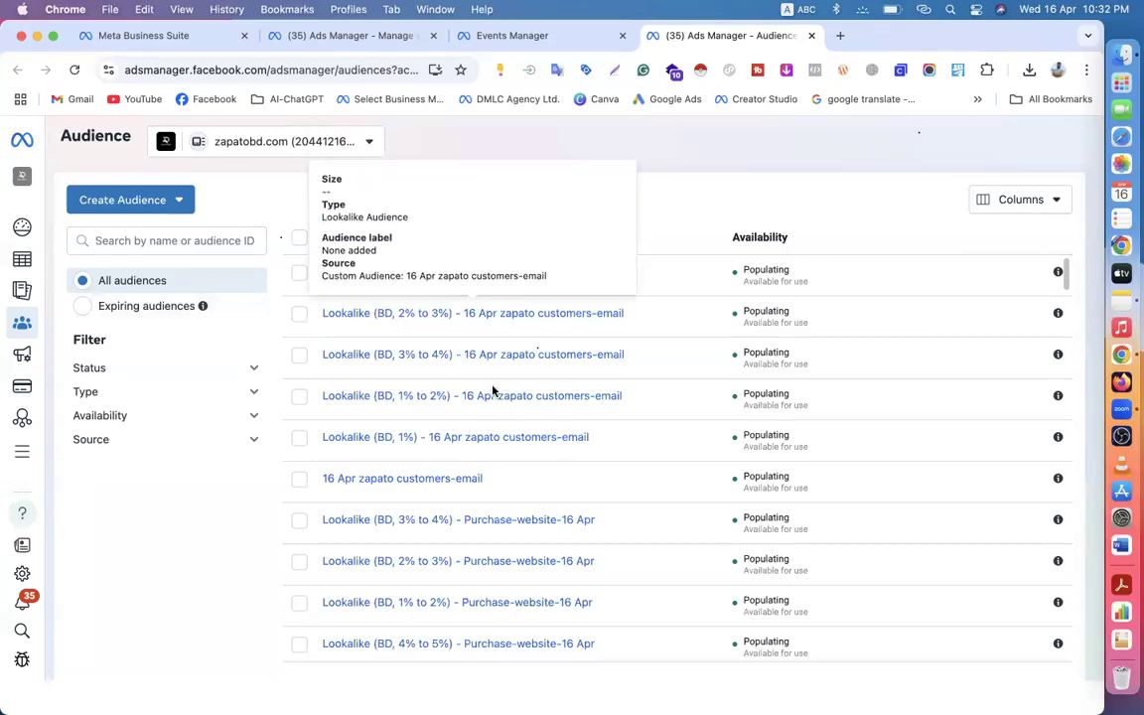
scroll(417, 387, down, 5)
scroll(452, 380, up, 2)
scroll(496, 407, up, 3)
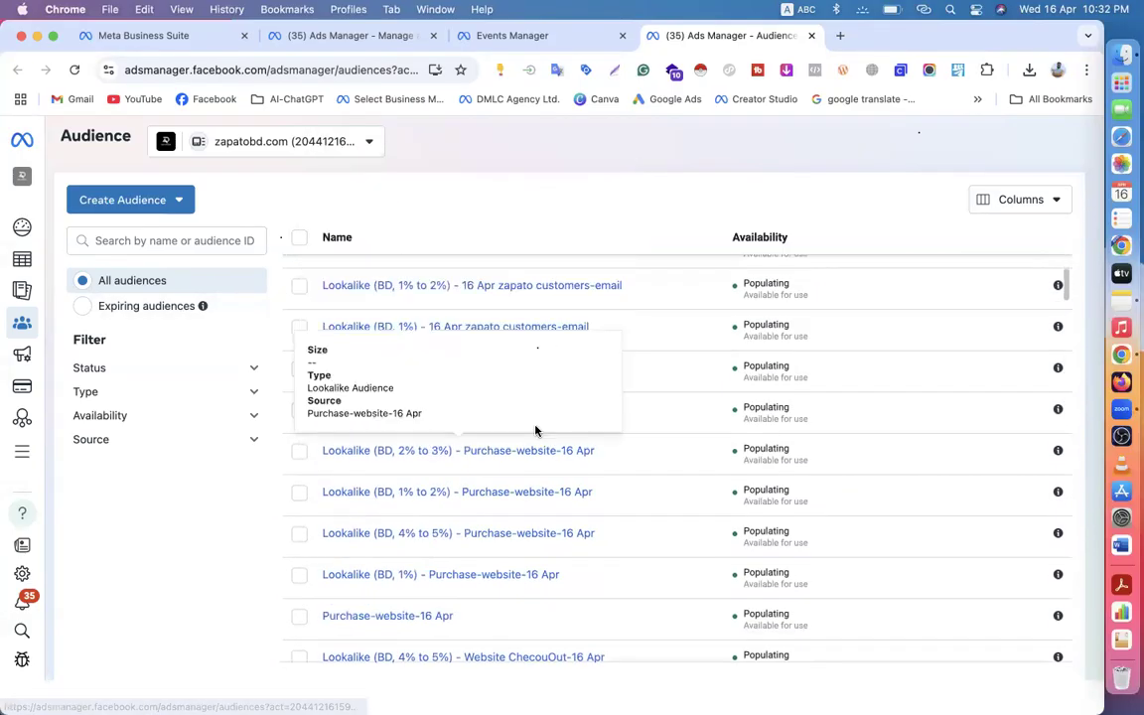
- Review the 16 Apr customer-email, purchase, checkout, add-to-cart, view-content and website-visitor audiences and their lookalikes in the audience list
scroll(525, 482, down, 5)
scroll(524, 482, down, 5)
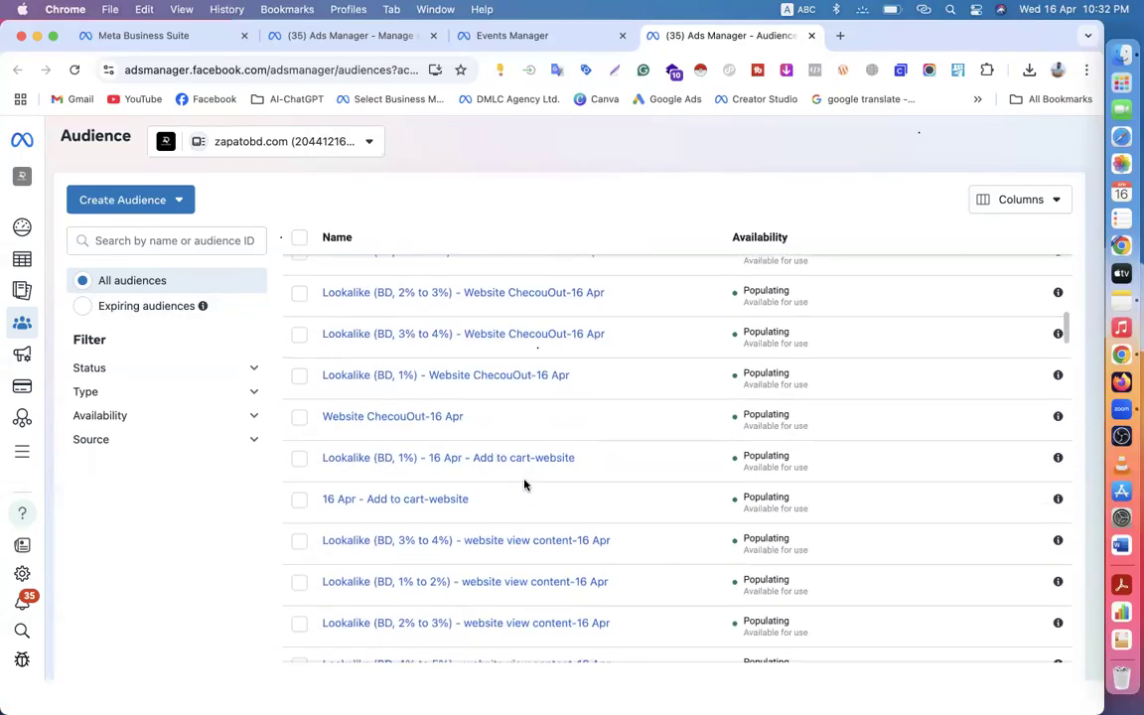
scroll(524, 519, down, 4)
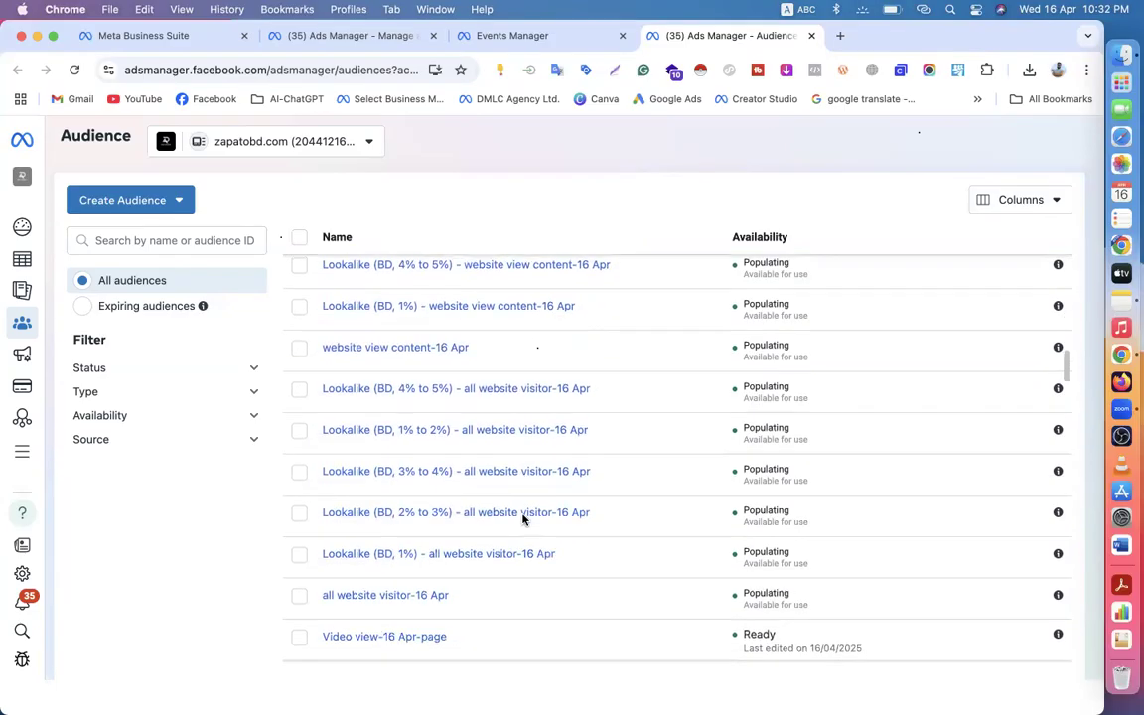
scroll(524, 520, up, 10)
scroll(523, 519, down, 5)
scroll(523, 519, down, 8)
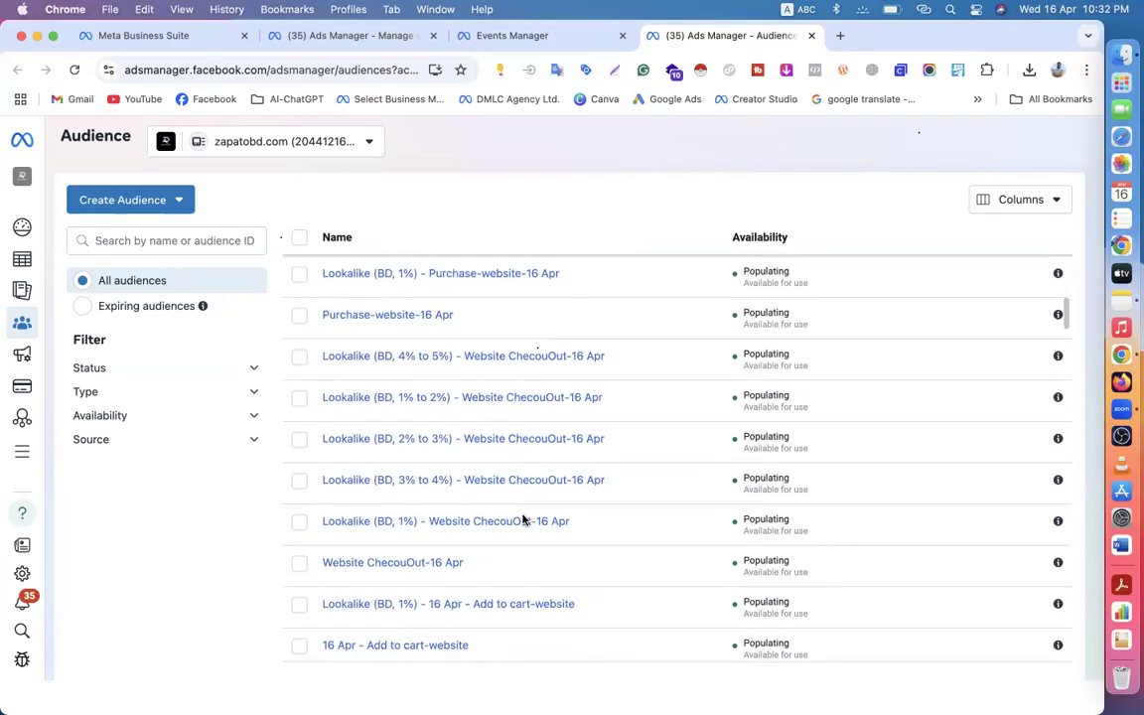
scroll(524, 519, up, 8)
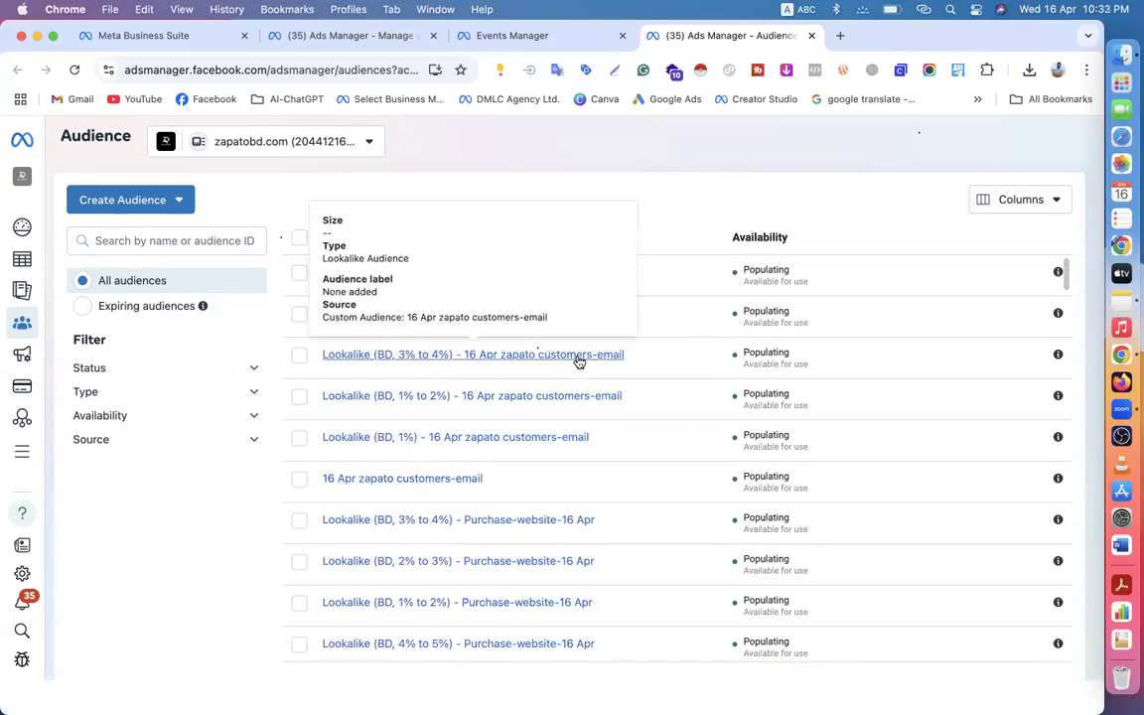
- Look through the full audience list down to the older January and December audiences, then return to the newest ones
scroll(573, 360, down, 4)
scroll(524, 432, down, 10)
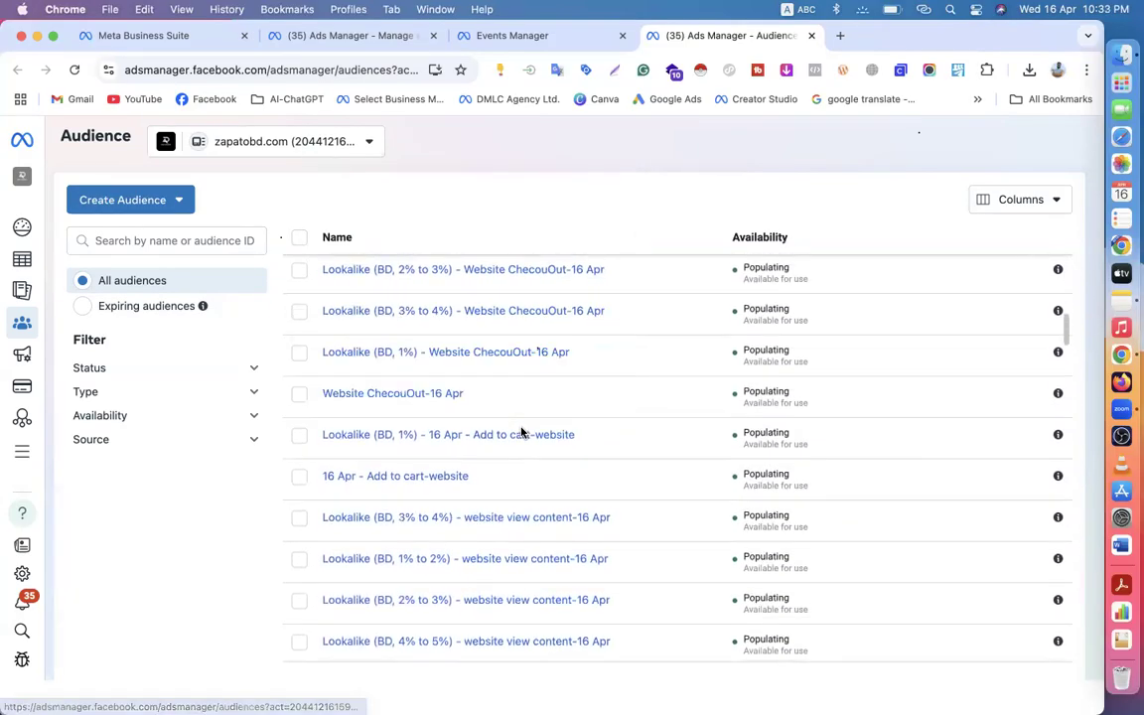
scroll(589, 485, down, 3)
scroll(589, 485, down, 7)
scroll(589, 484, down, 20)
scroll(588, 485, down, 20)
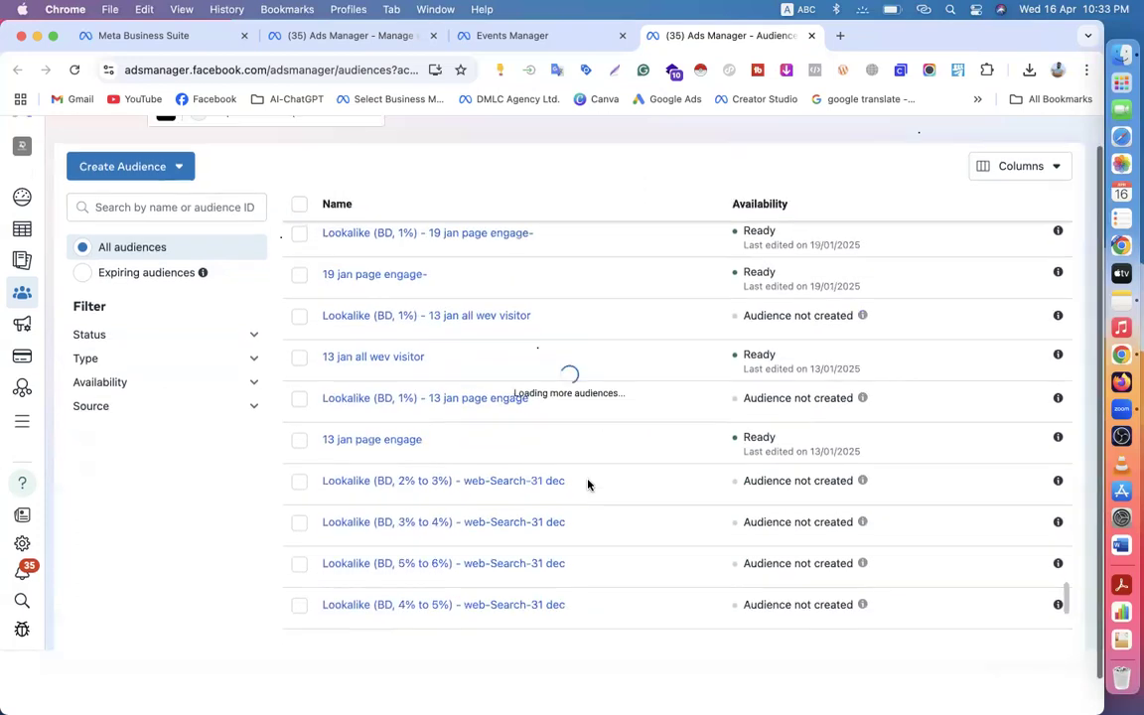
scroll(588, 484, up, 20)
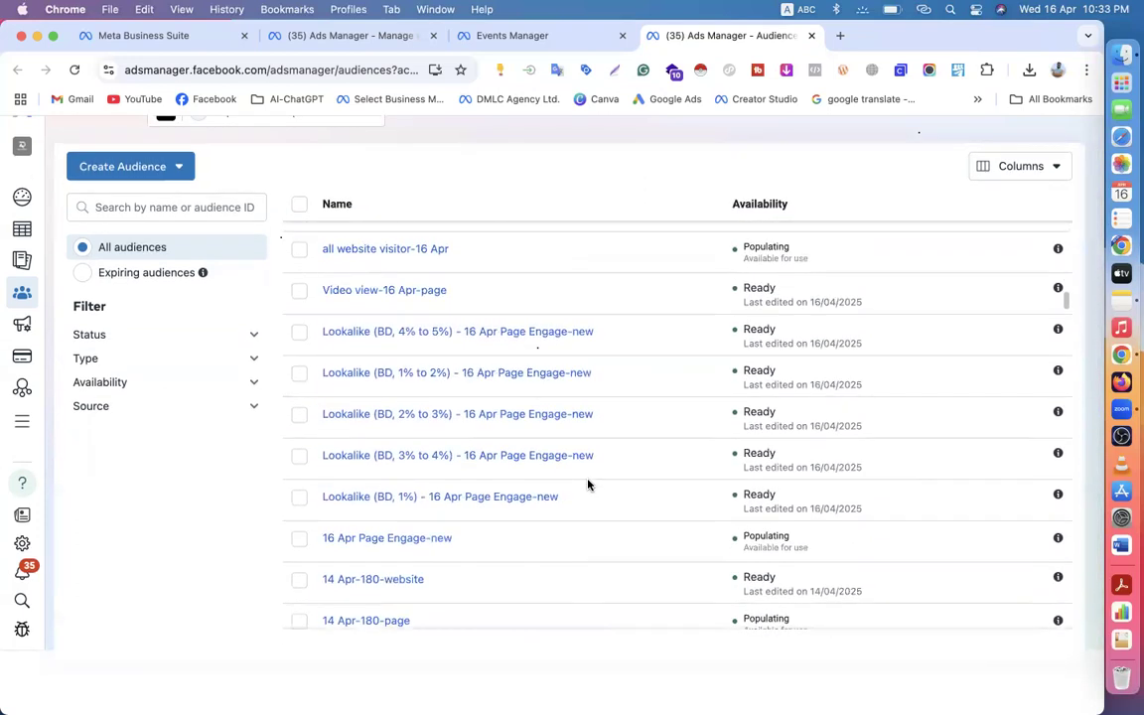
scroll(587, 485, up, 10)
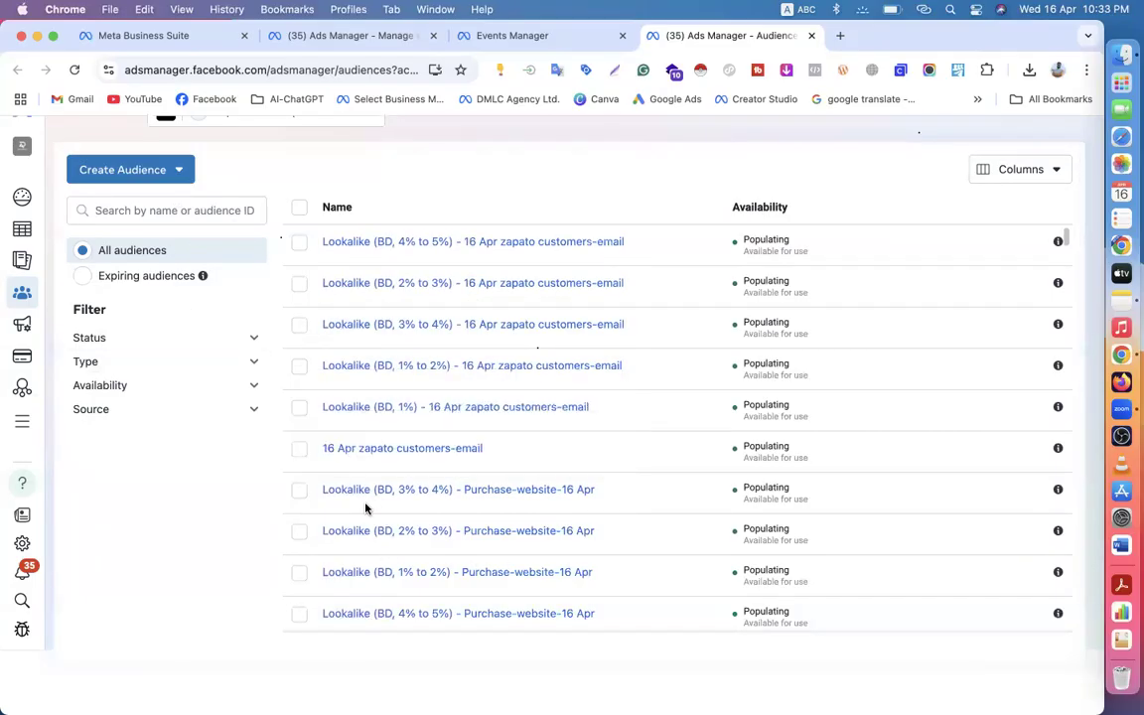
- Compare the availability of the 16 Apr website audiences with the 16 Apr and 12 Apr page-engagement lookalikes
scroll(365, 507, down, 10)
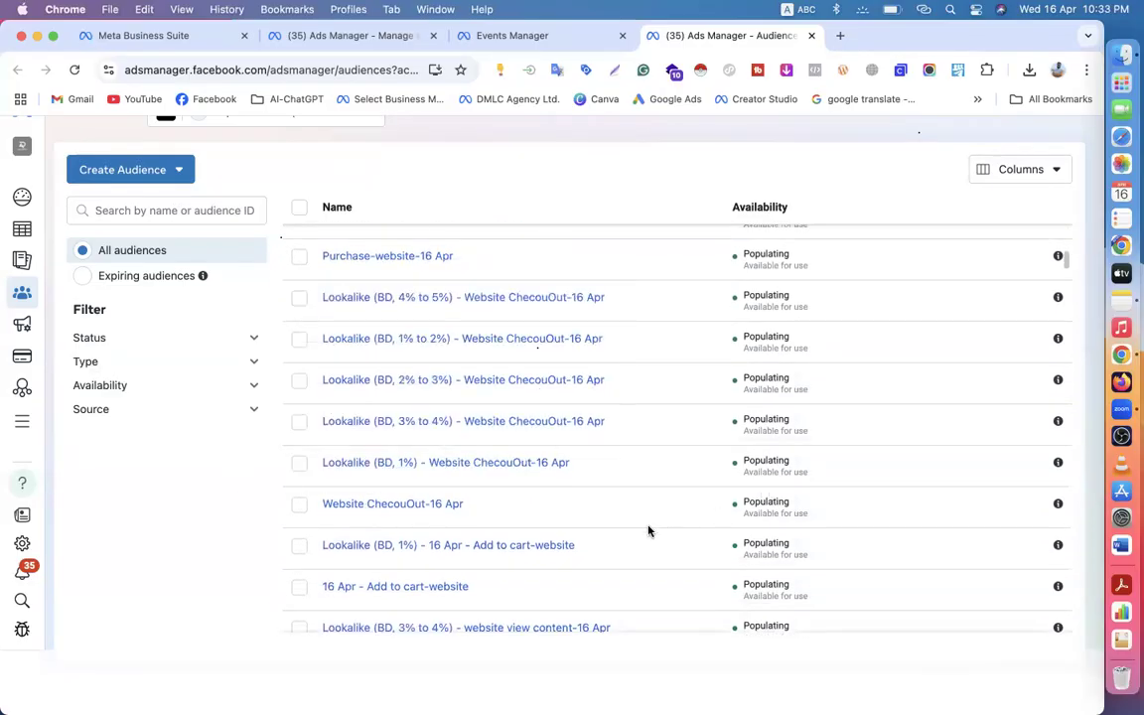
scroll(648, 531, down, 15)
scroll(647, 531, down, 3)
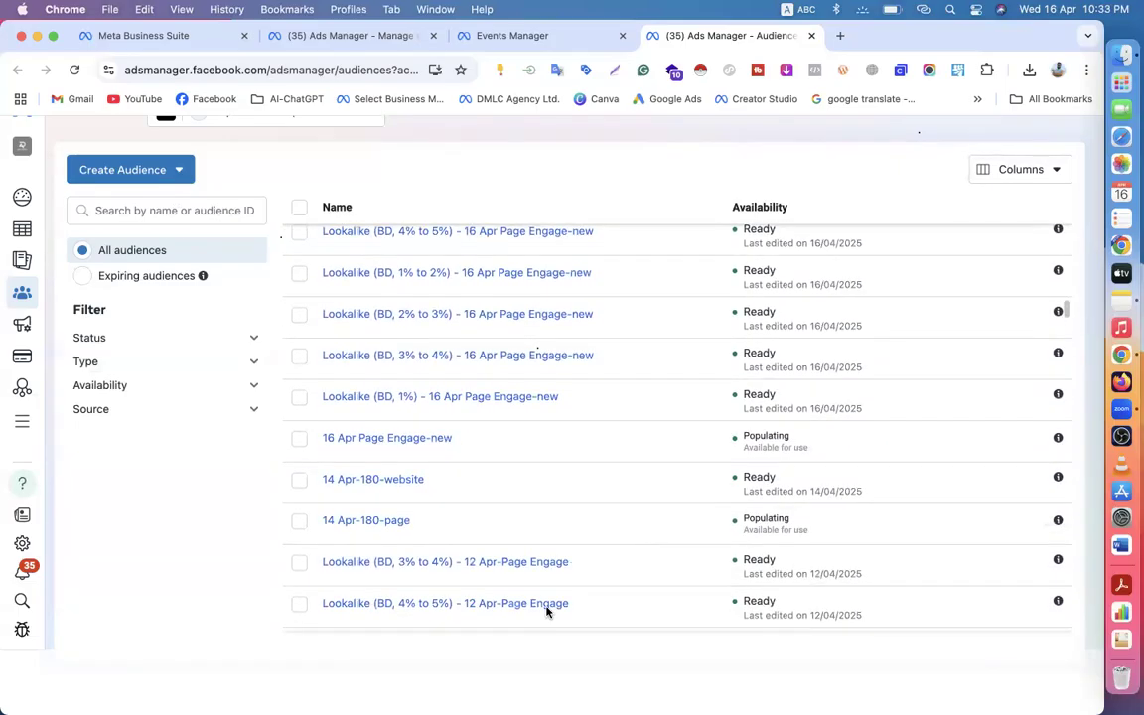
- Check the account notifications, close them and return to the newest customer-email lookalikes in the audience list
click(30, 574)
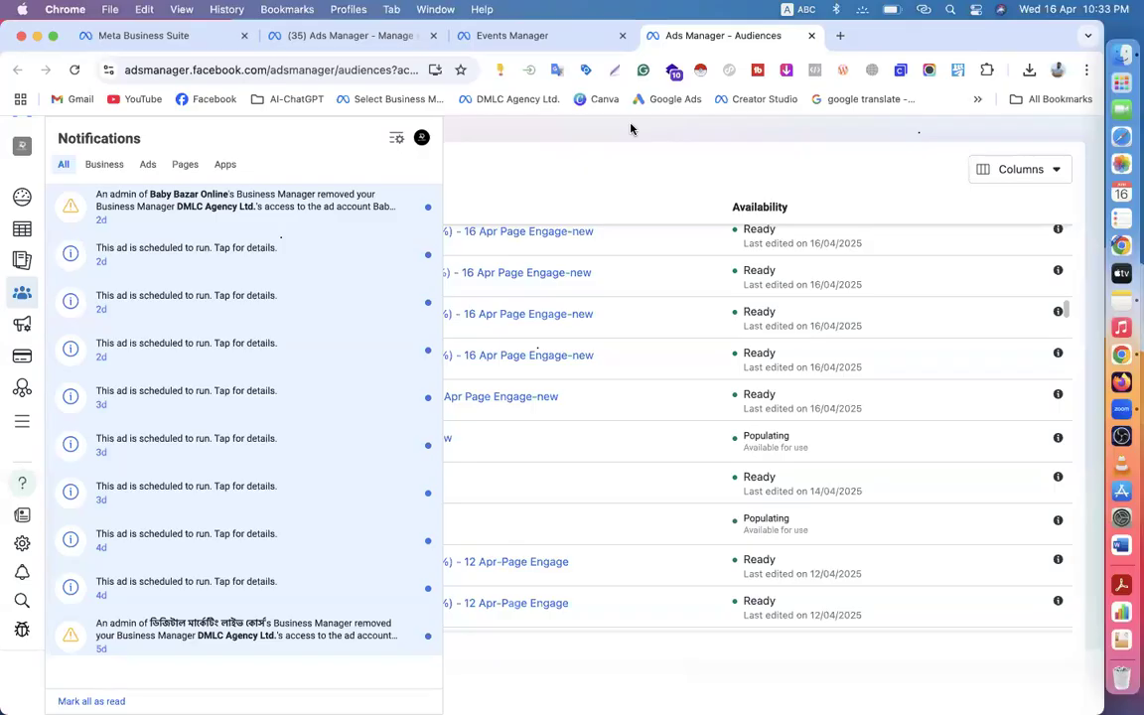
click(599, 136)
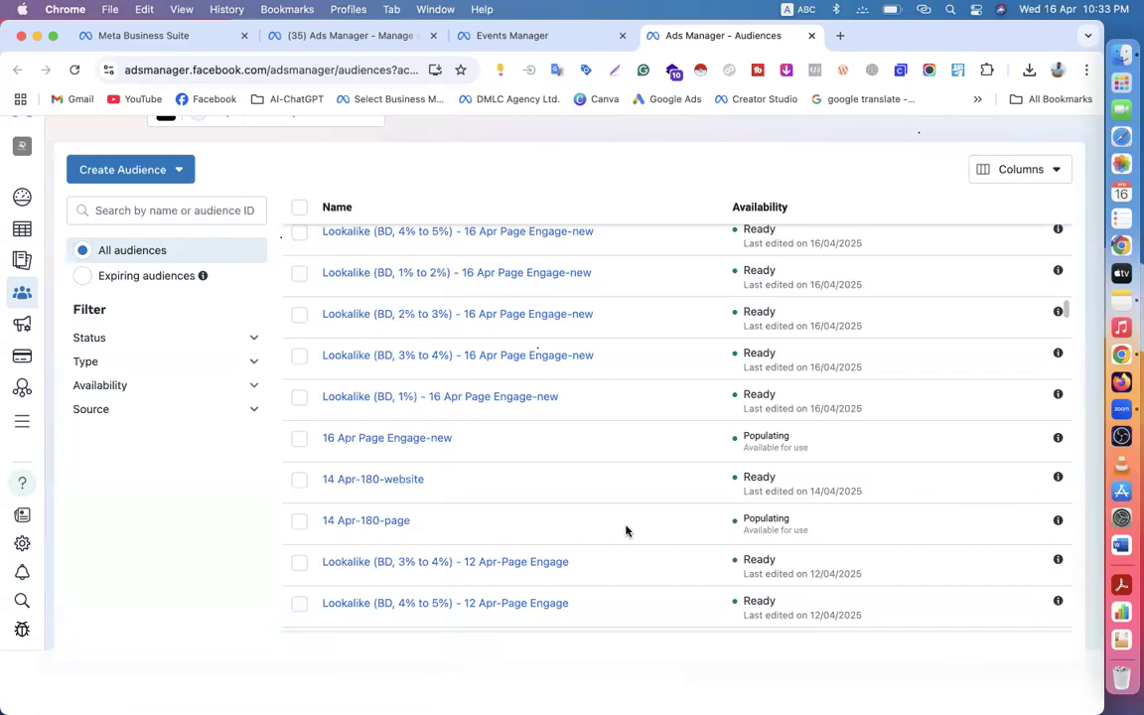
scroll(625, 531, up, 5)
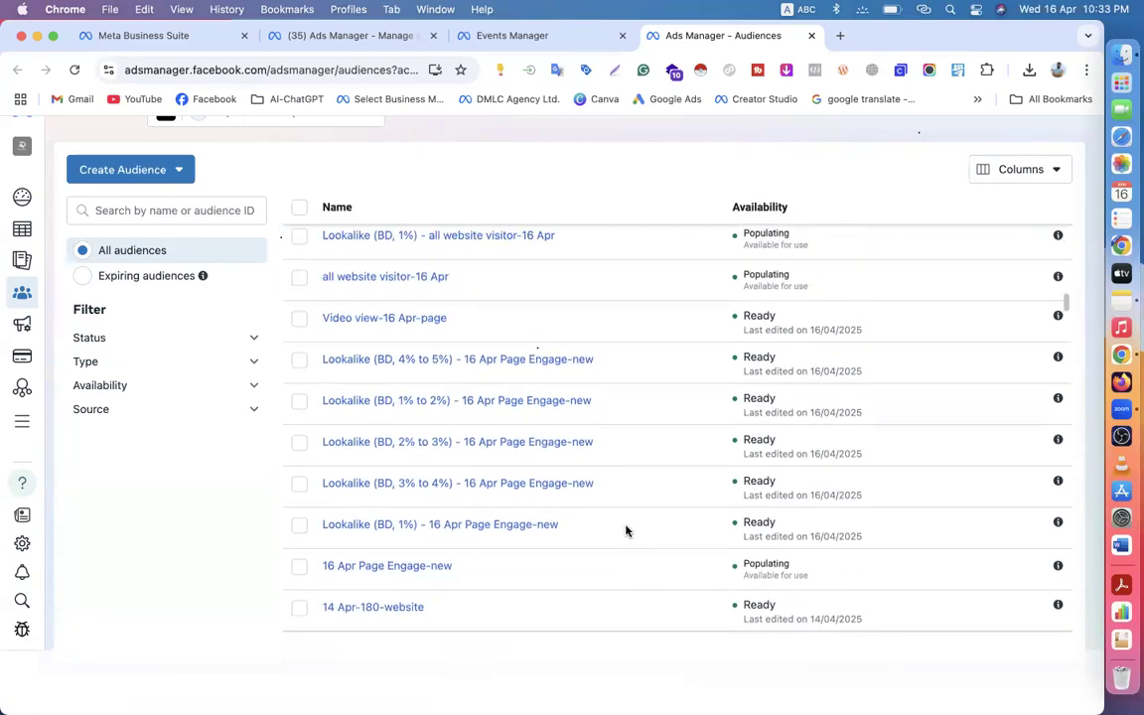
scroll(625, 532, up, 10)
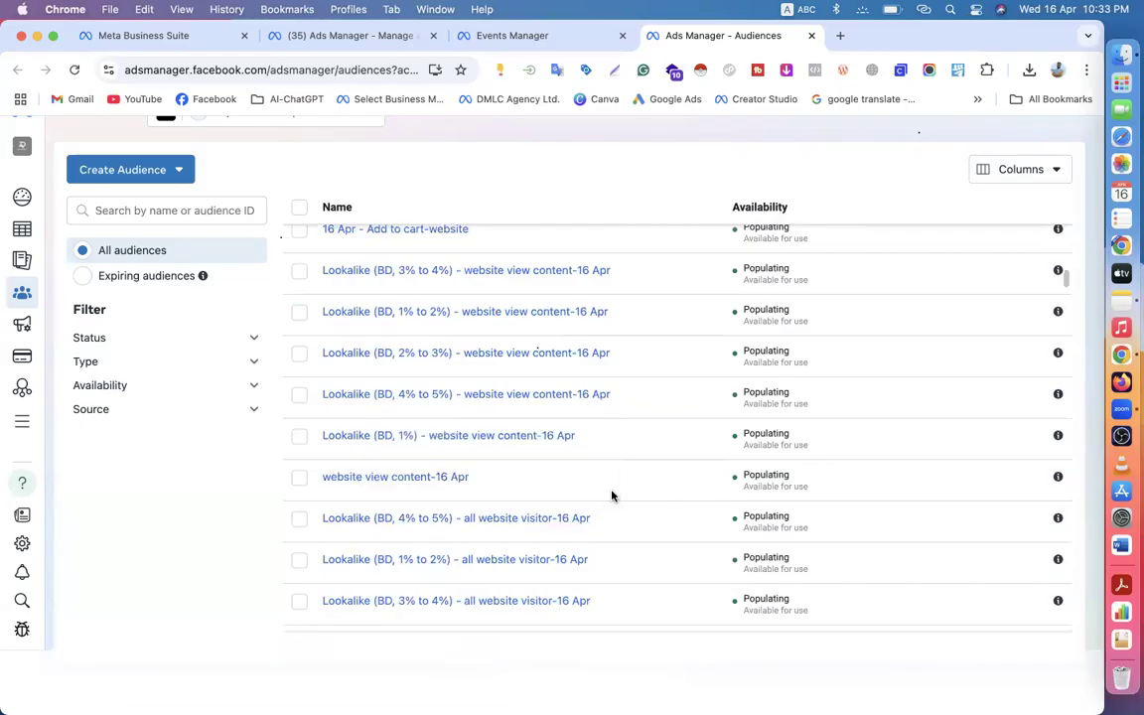
scroll(611, 496, up, 10)
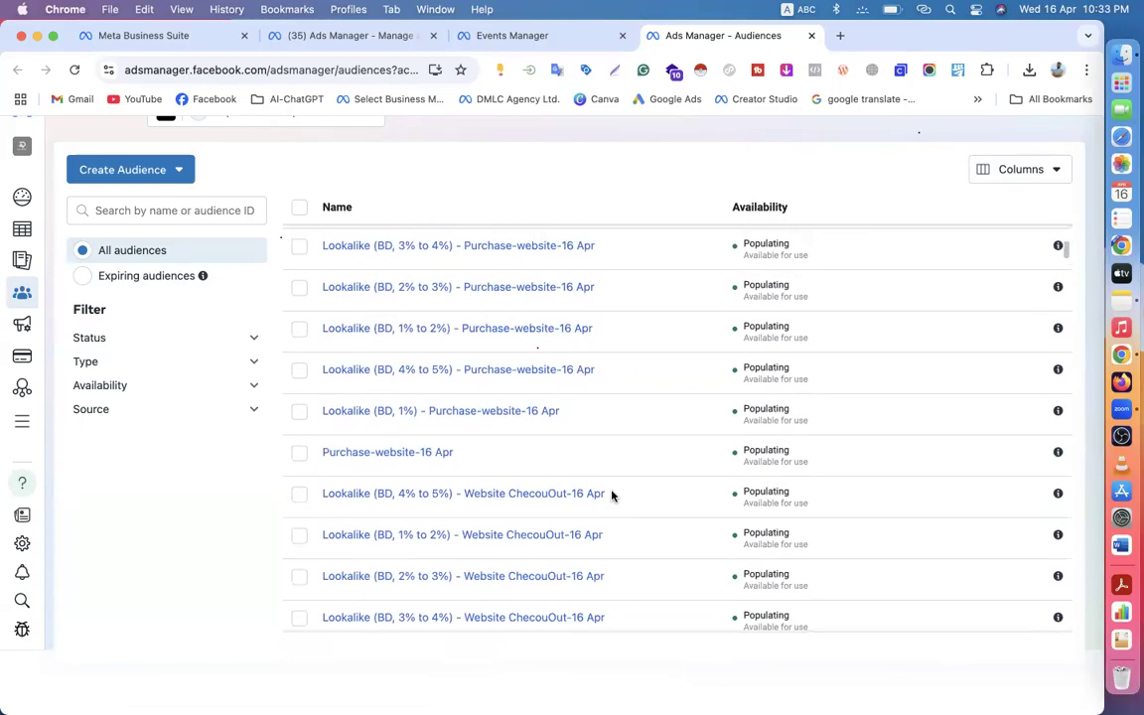
scroll(611, 495, up, 2)
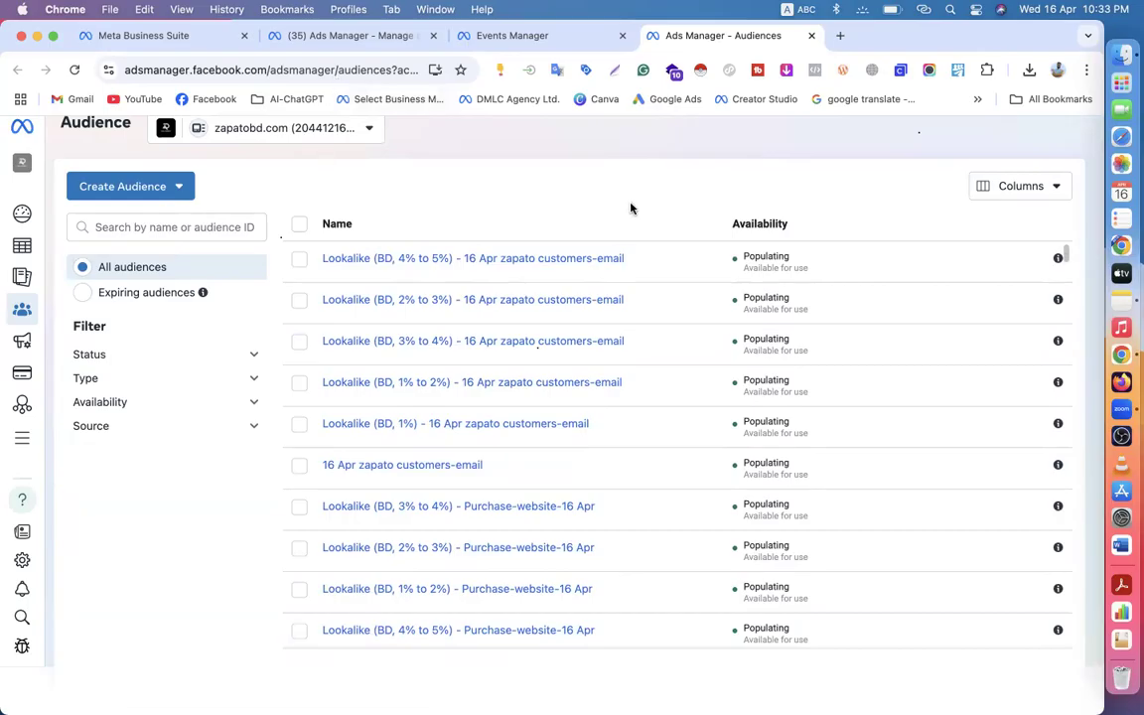
click(839, 35)
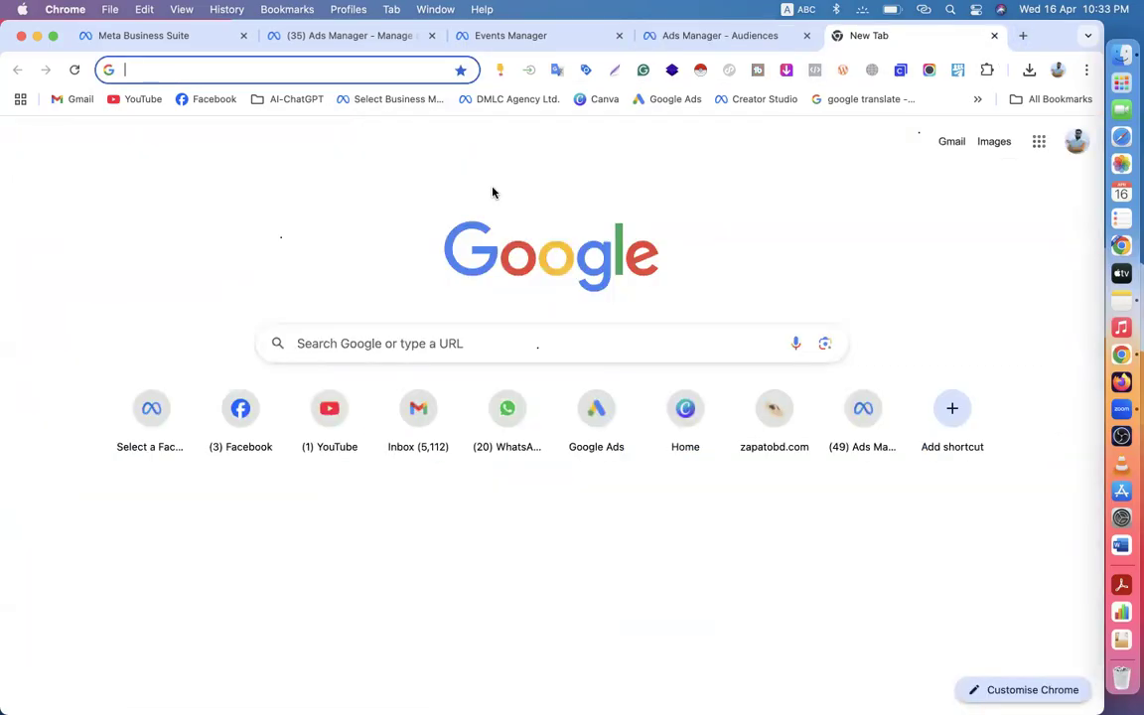
text(stape.io)
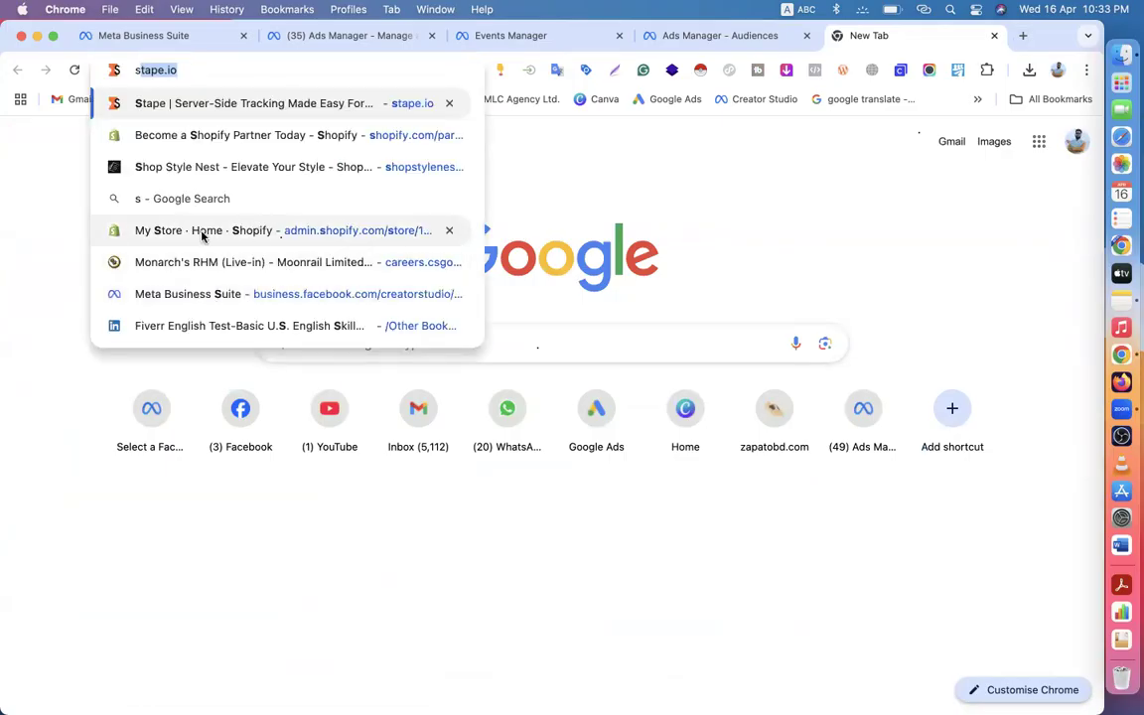
drag(187, 70, 137, 69)
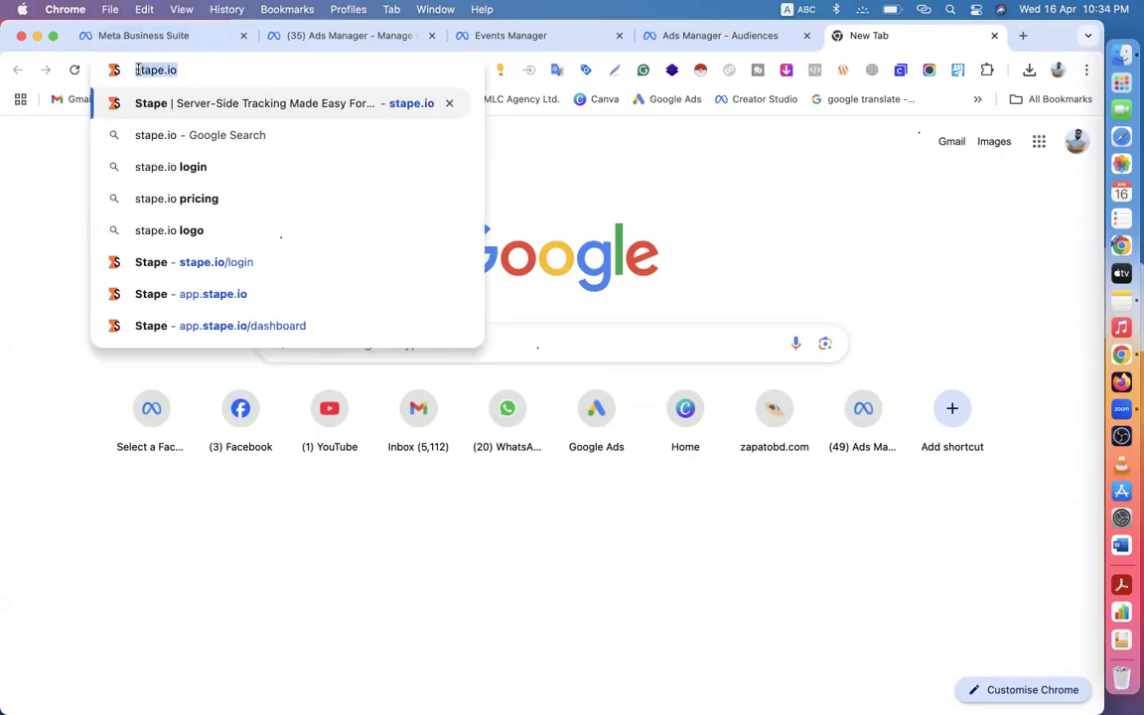
text(z)
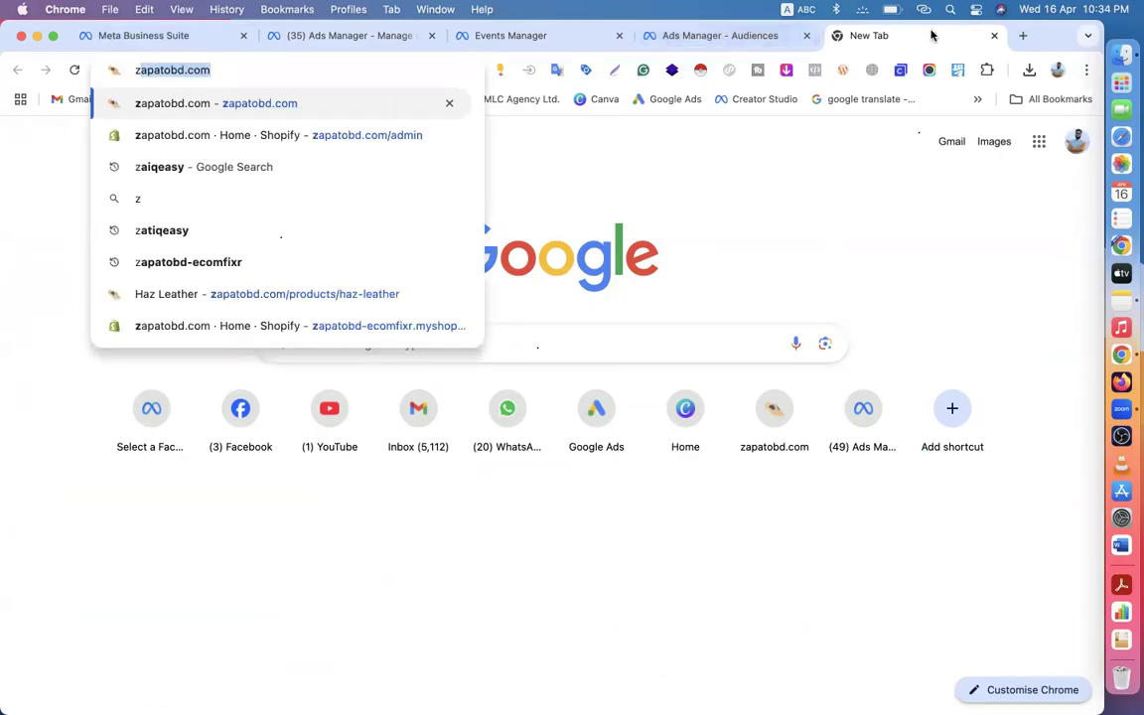
key(Escape)
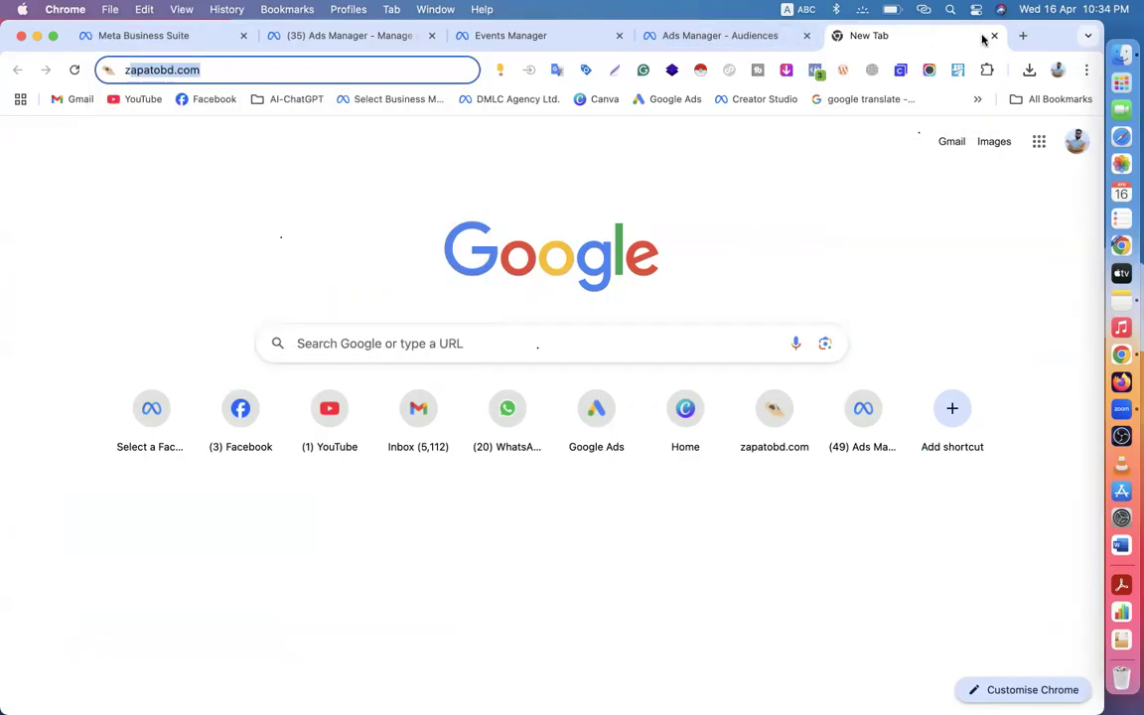
click(993, 37)
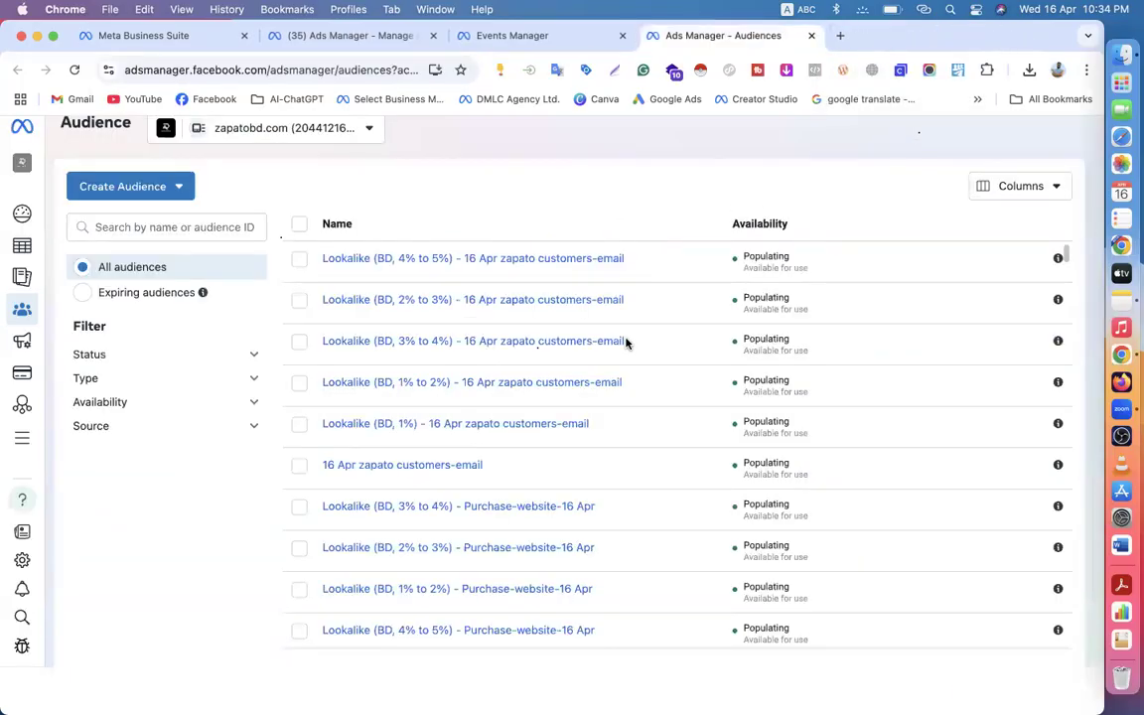
- Switch to Finder and locate the file 16 zapato customers_export.csv in the Downloads folder
scroll(626, 343, up, 1)
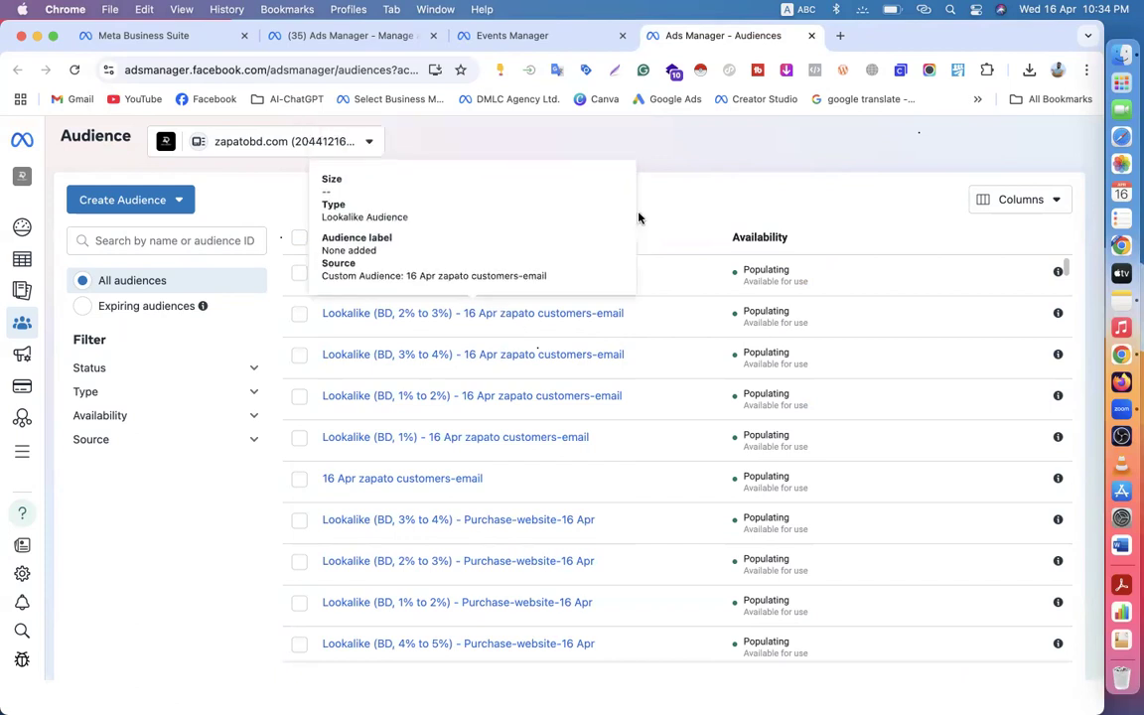
scroll(689, 298, down, 4)
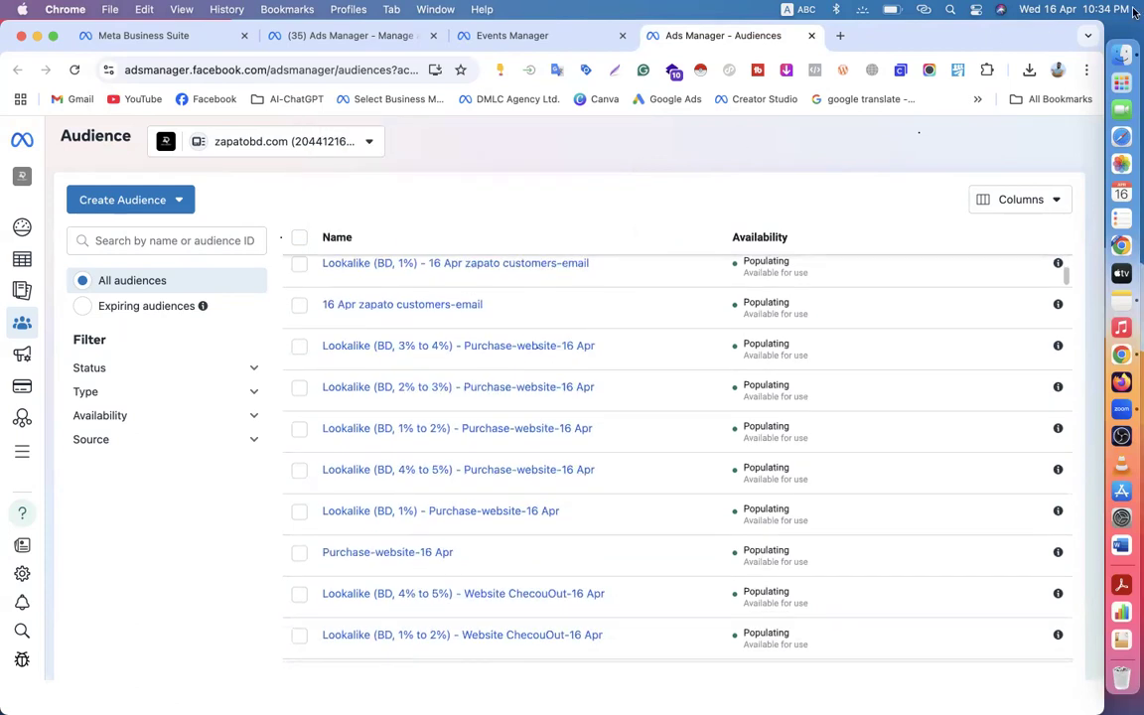
click(1121, 54)
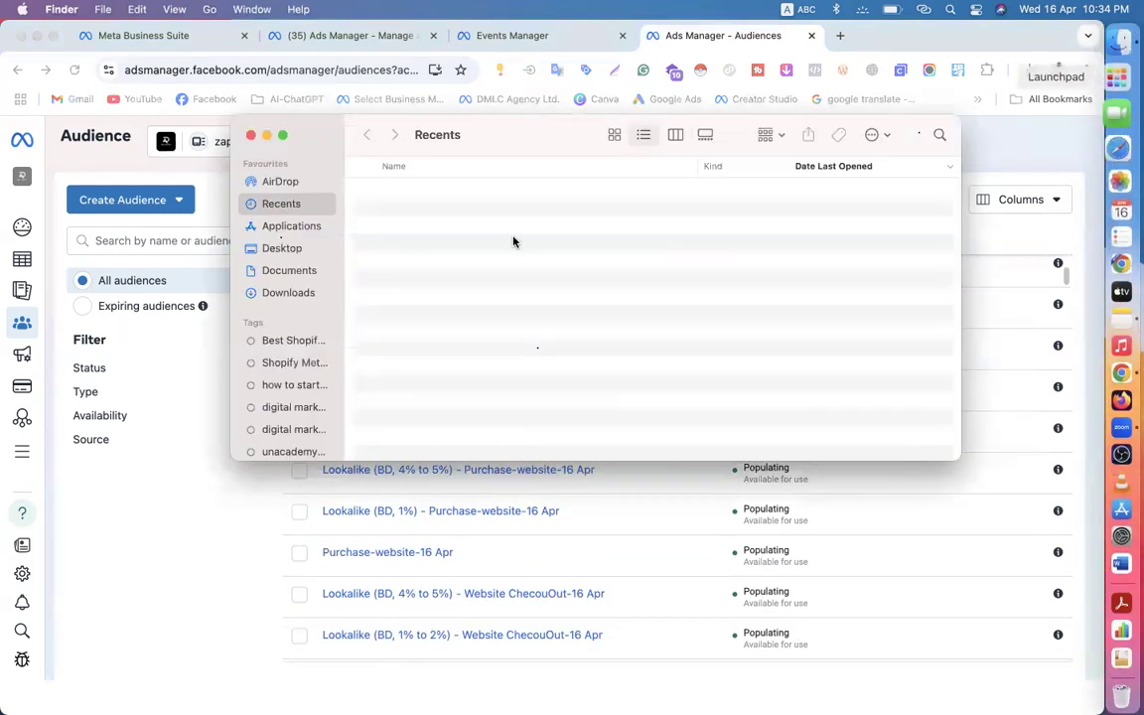
click(294, 271)
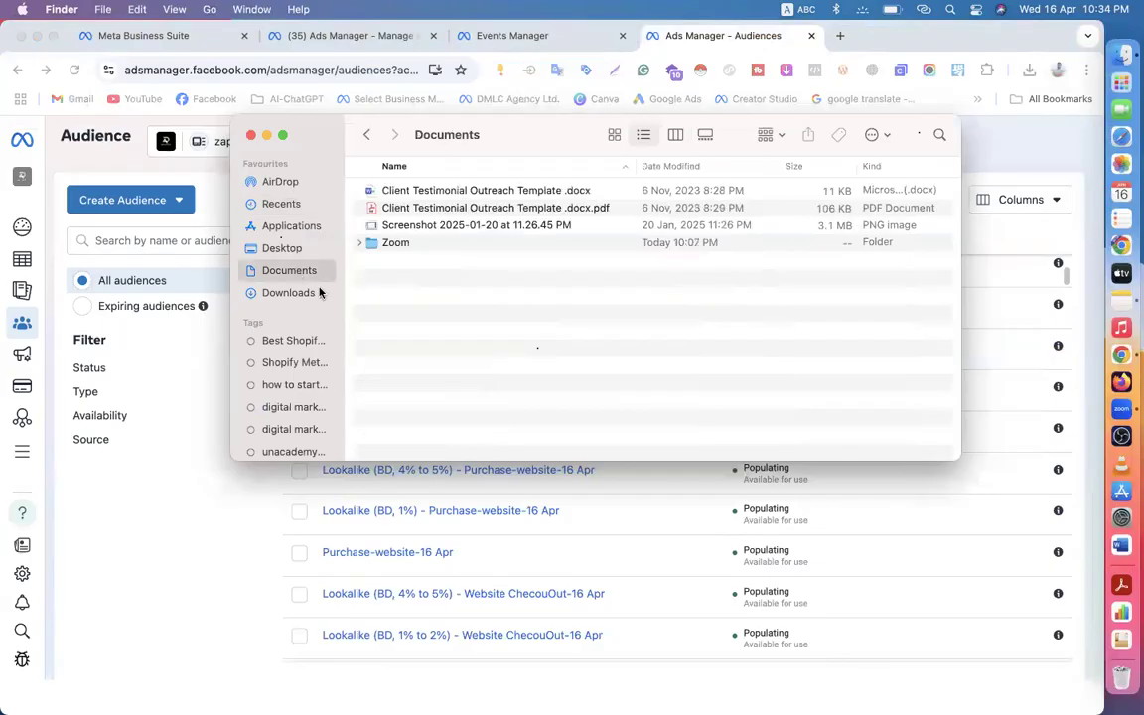
click(296, 293)
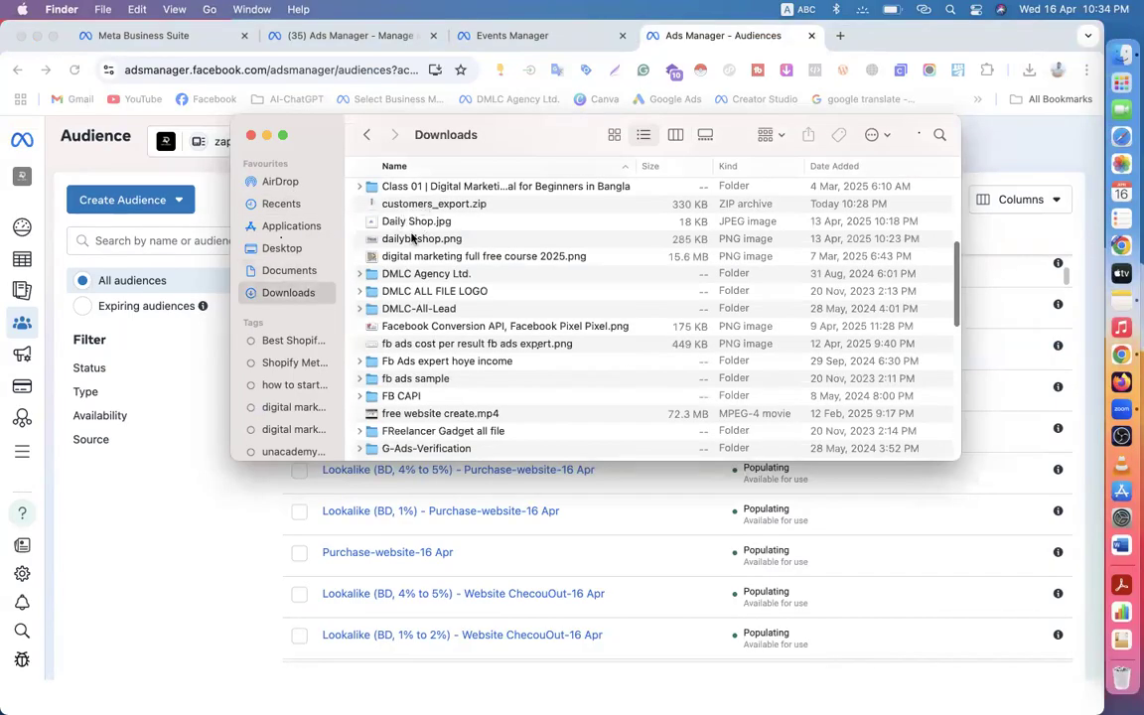
scroll(413, 238, down, 2)
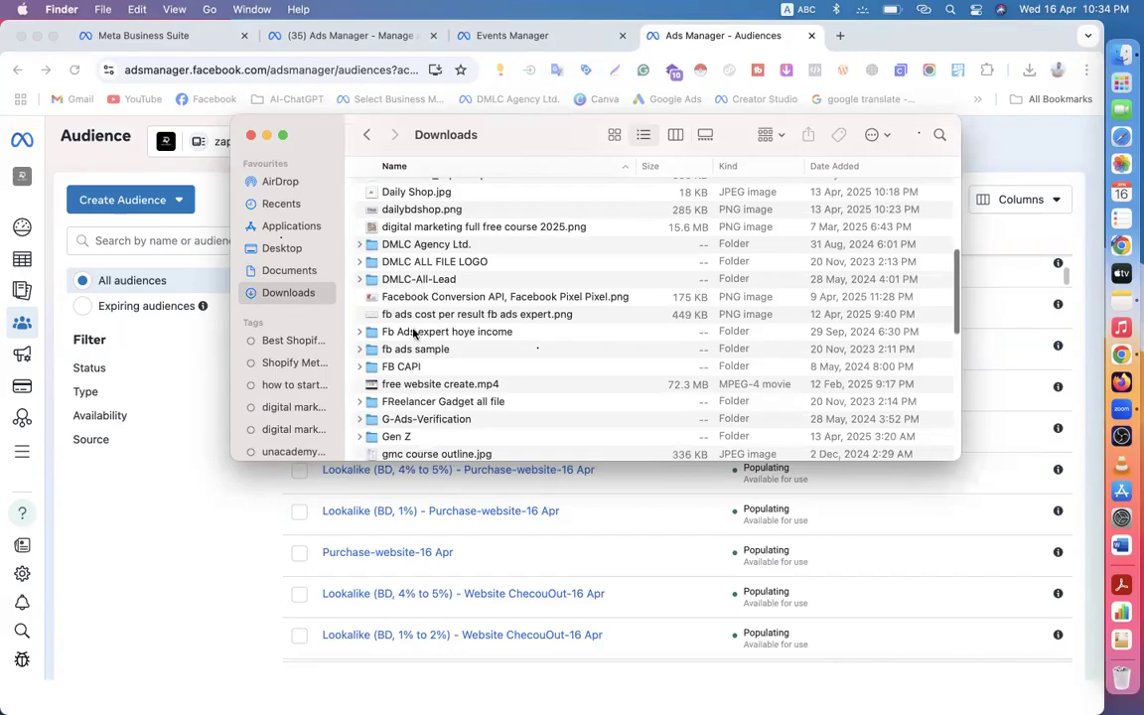
scroll(414, 334, down, 3)
scroll(414, 334, up, 10)
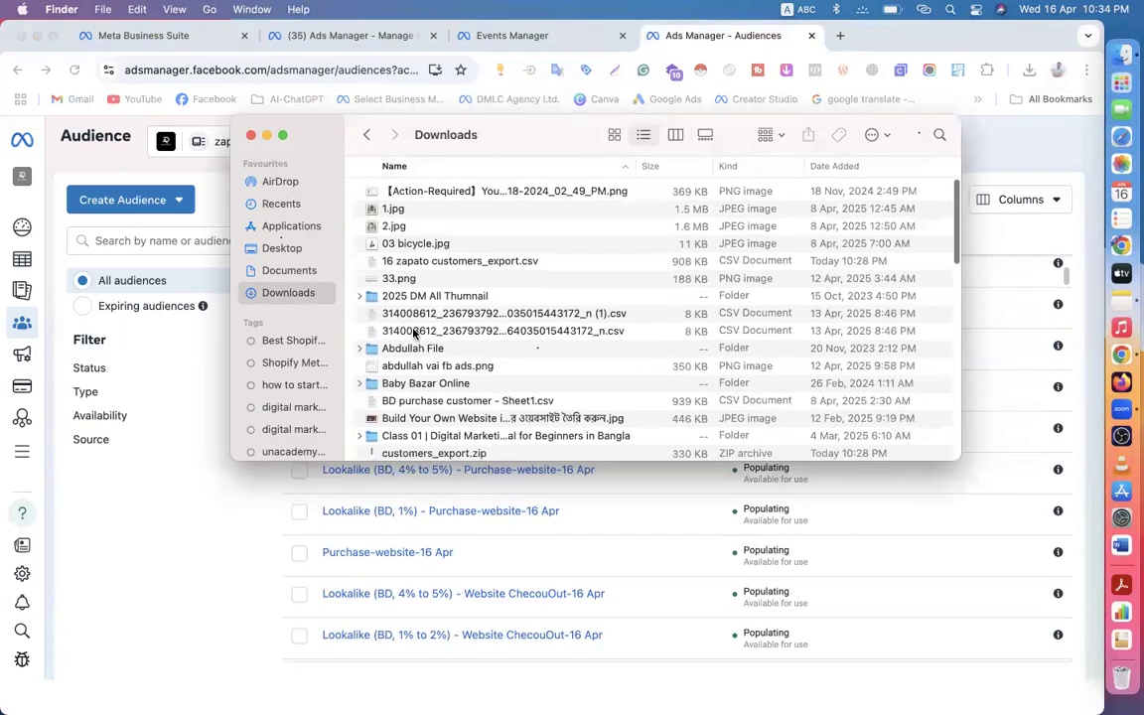
click(415, 260)
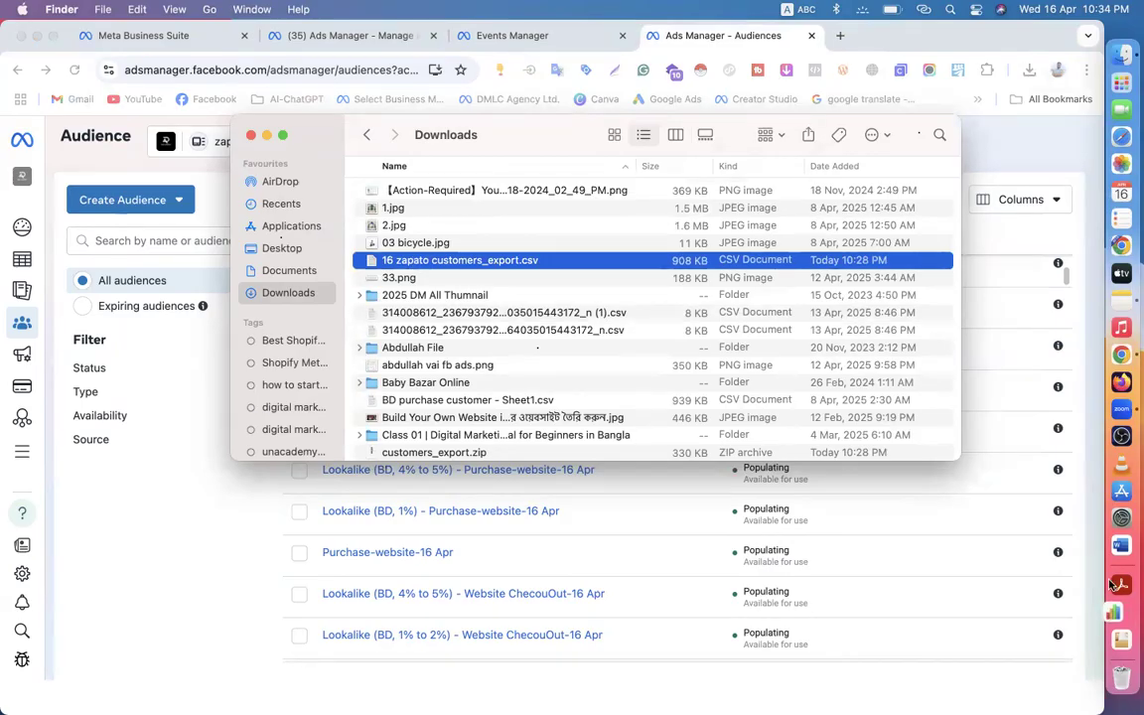
- Open 16 zapato customers_export.csv in Numbers, examine its customer name and email columns, and close the spreadsheet
click(1110, 610)
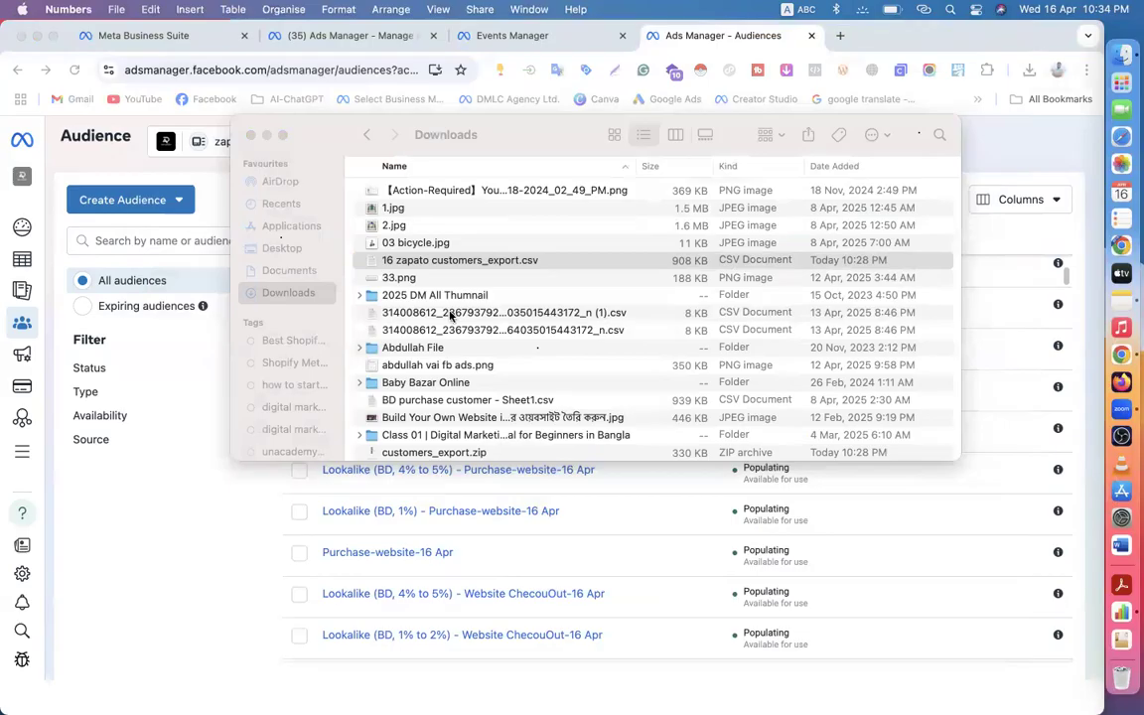
double_click(421, 261)
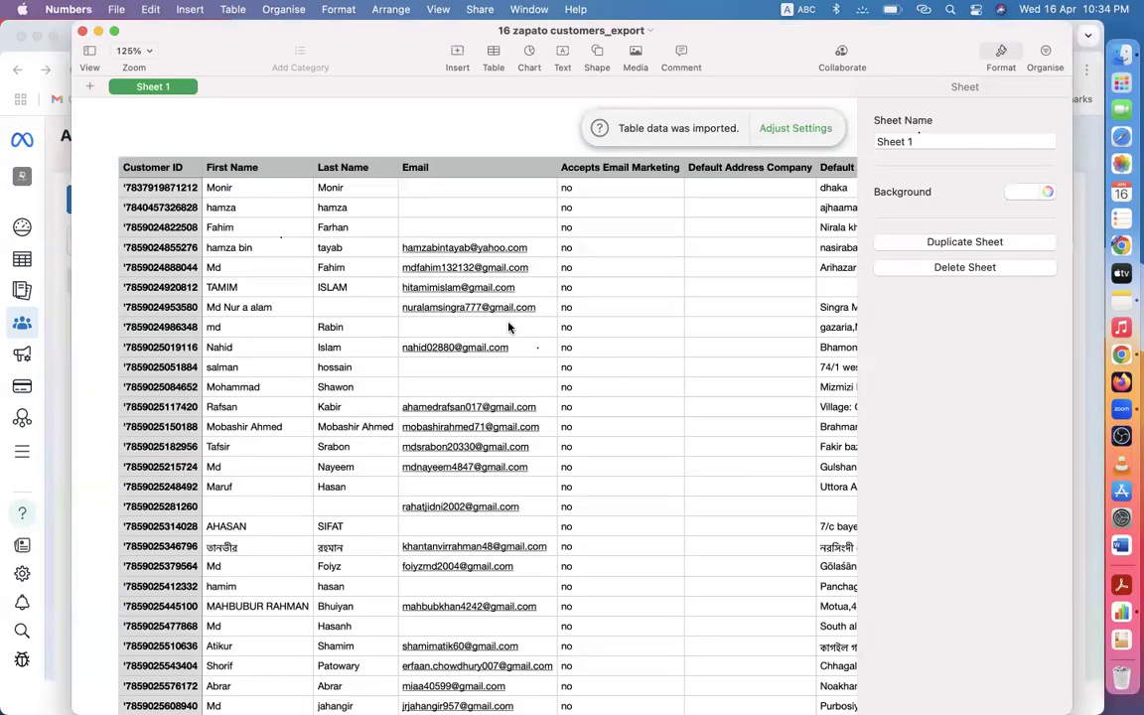
scroll(508, 327, down, 15)
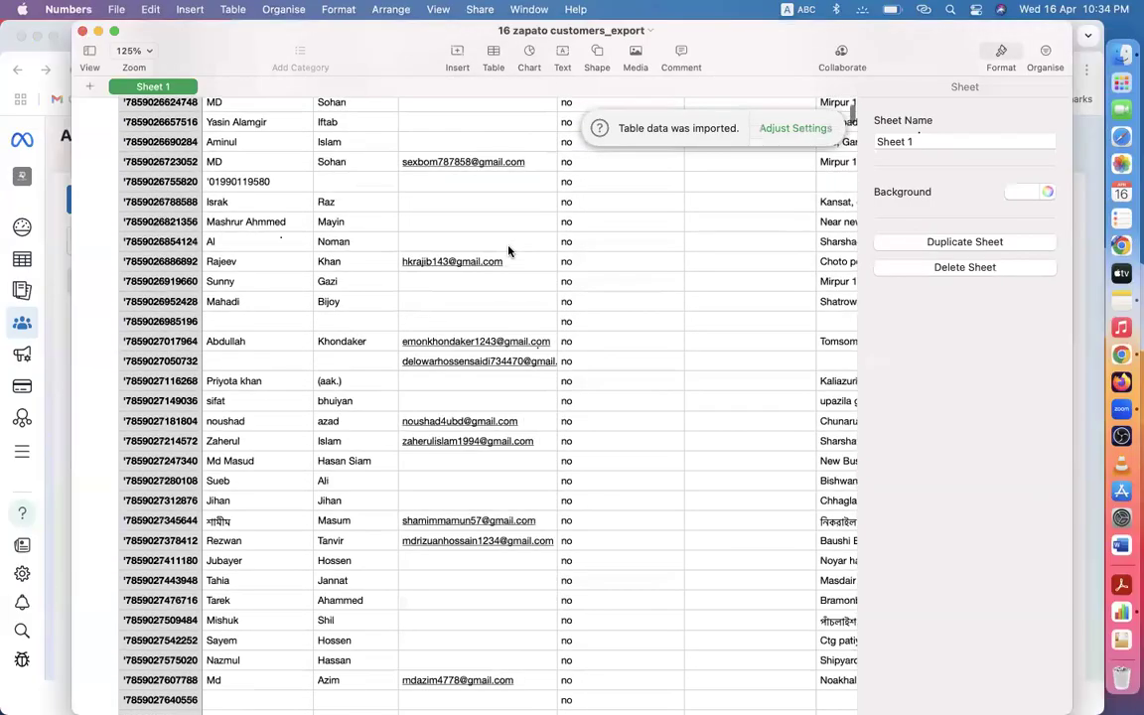
scroll(509, 250, up, 15)
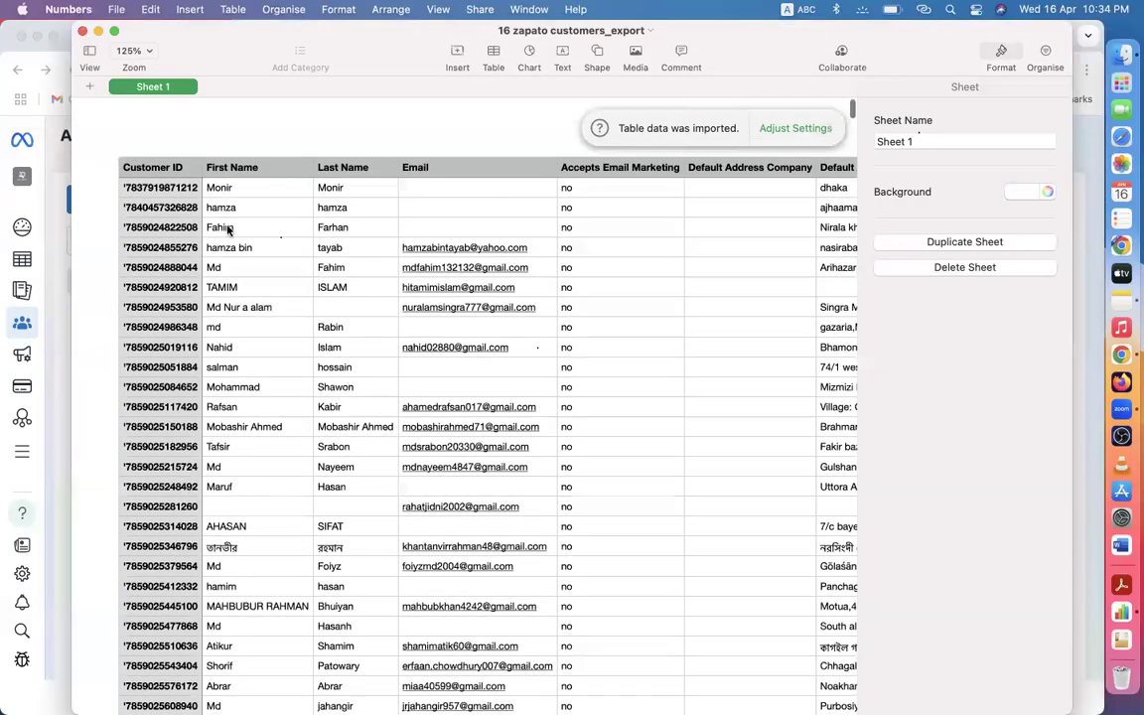
click(82, 31)
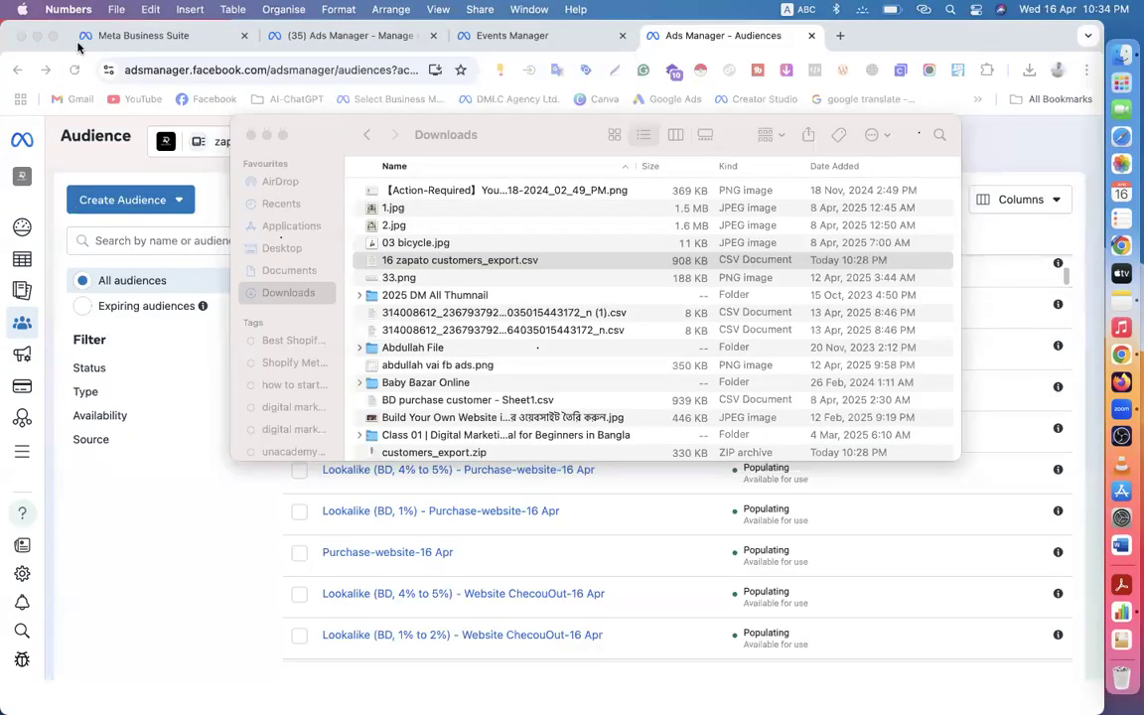
- Close the Finder window and reload the Audiences page to refresh the list
click(295, 305)
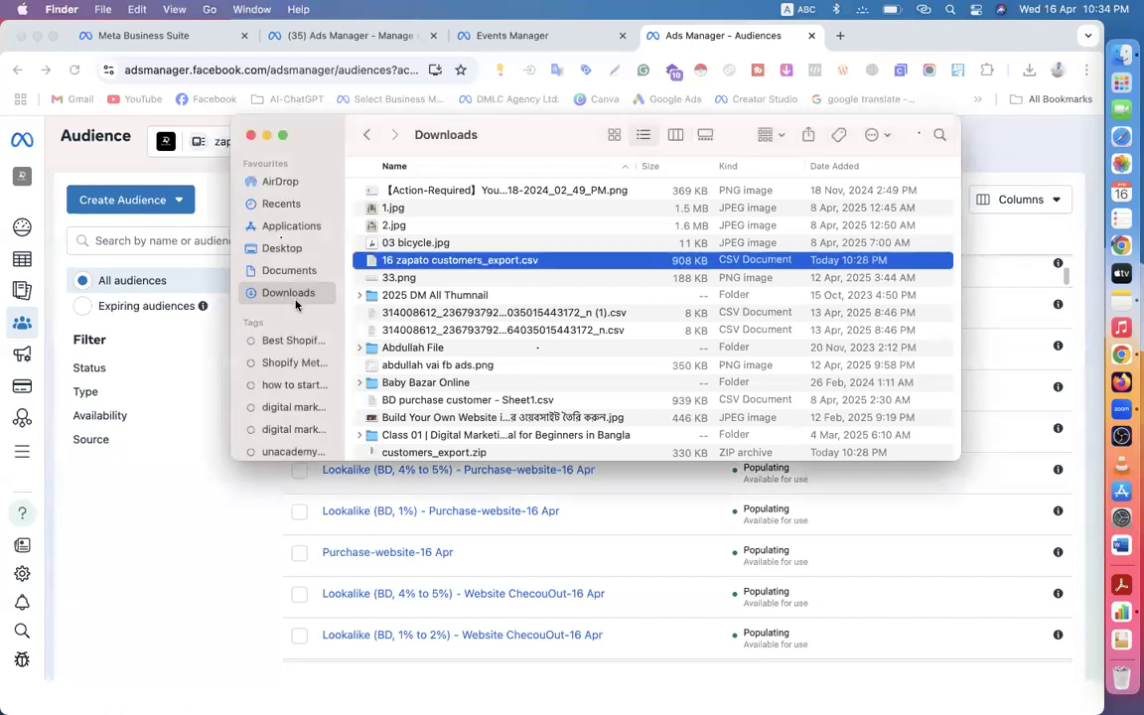
click(250, 138)
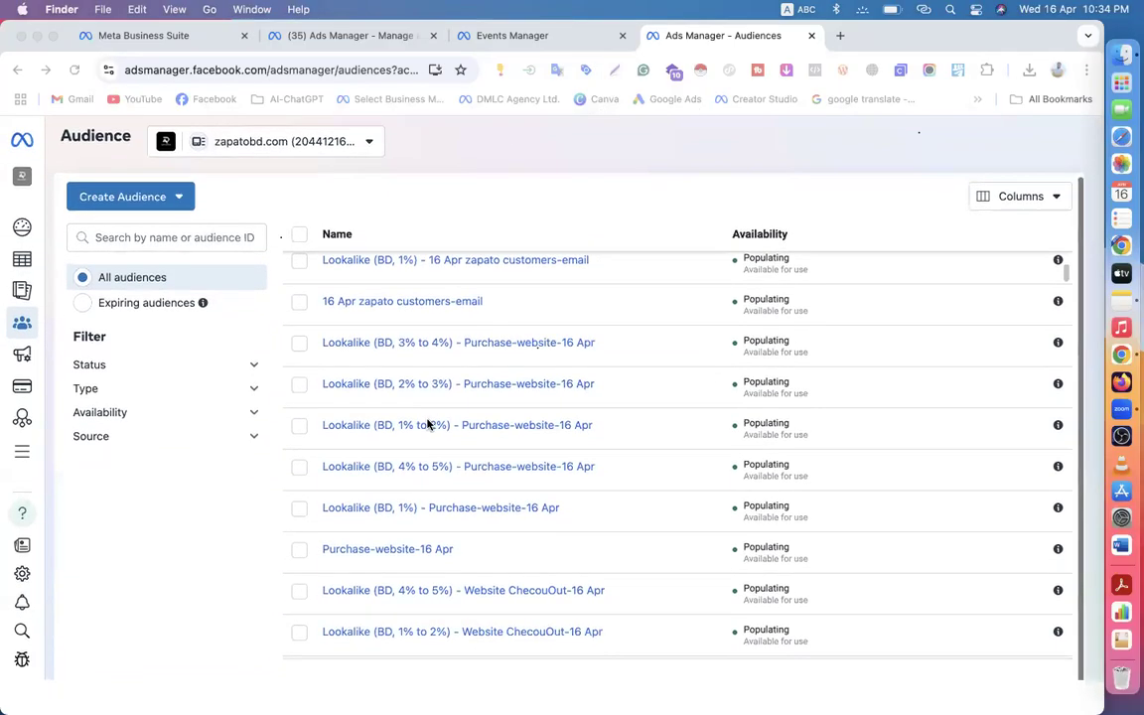
scroll(427, 425, down, 1)
scroll(291, 343, up, 1)
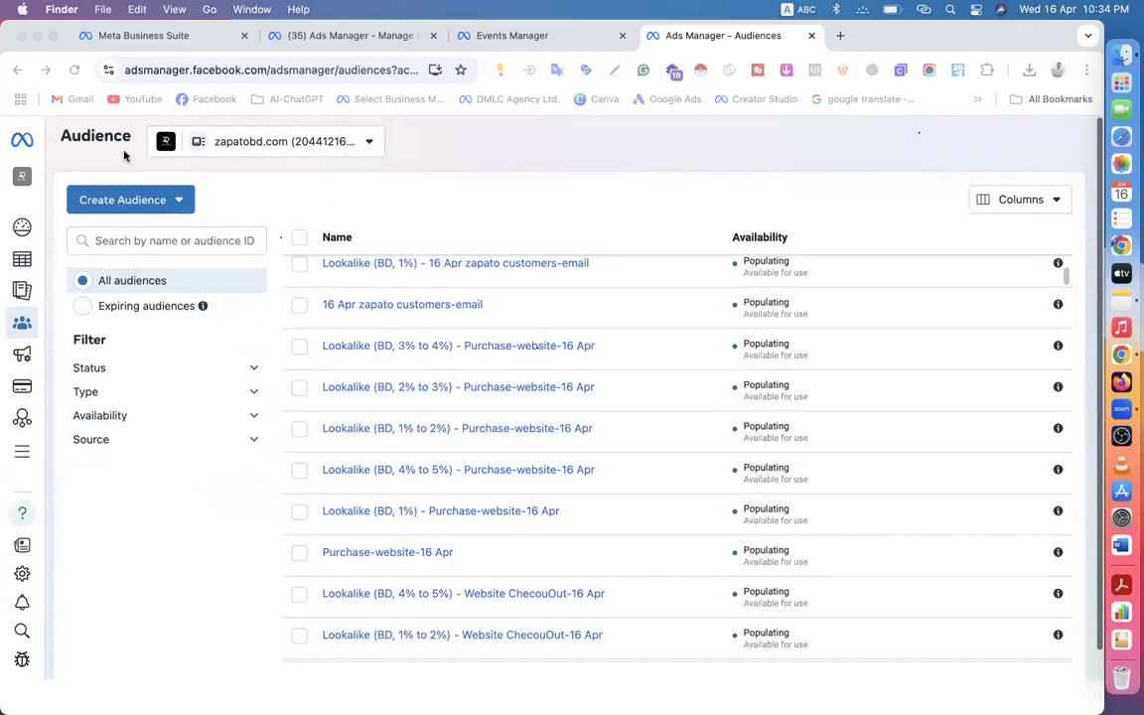
click(72, 67)
click(72, 68)
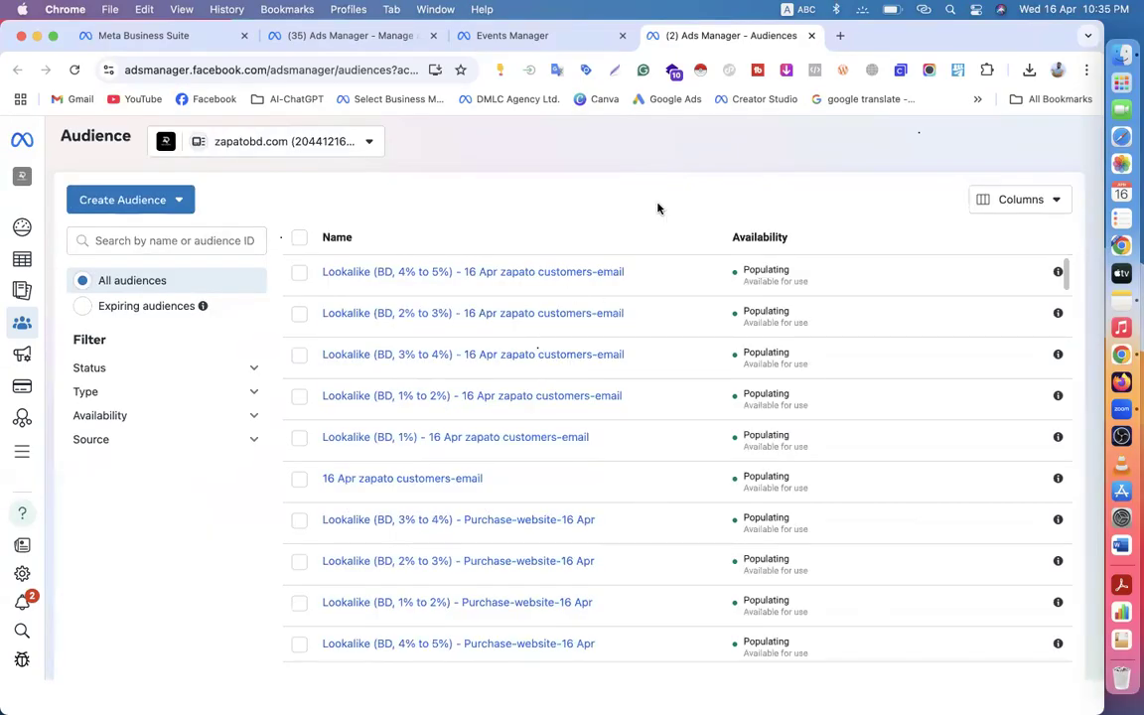
- Compare the availability of the February audiences with the newest 16 Apr audiences in the refreshed list
scroll(635, 549, down, 15)
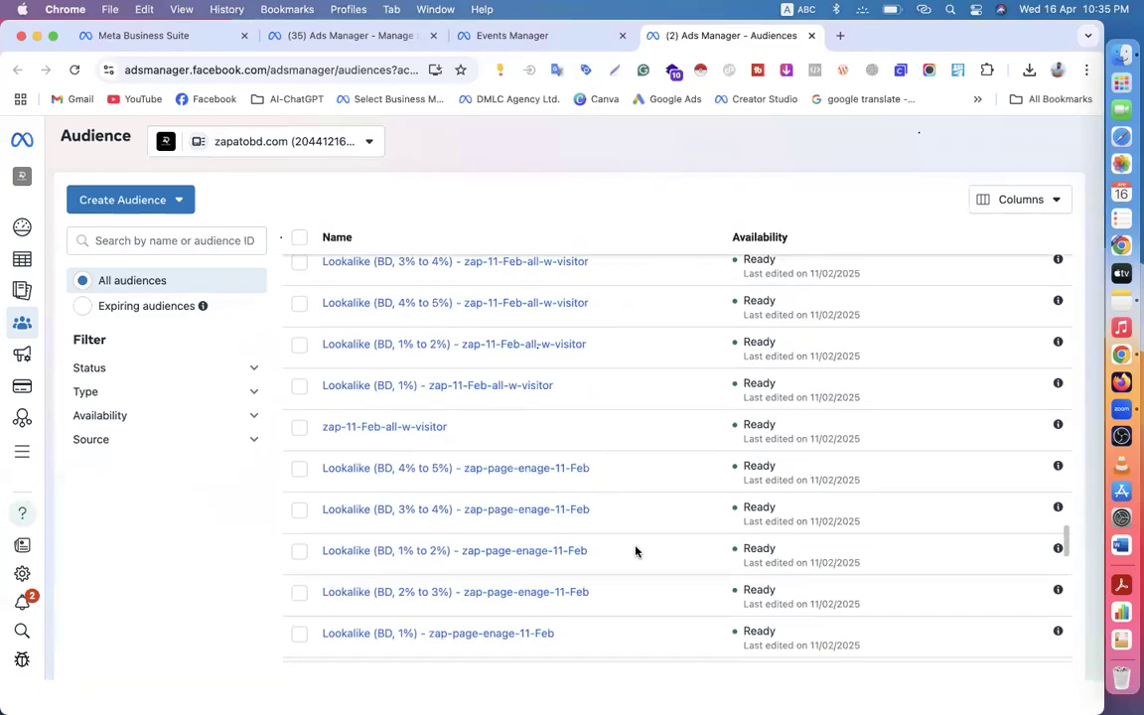
scroll(636, 552, up, 10)
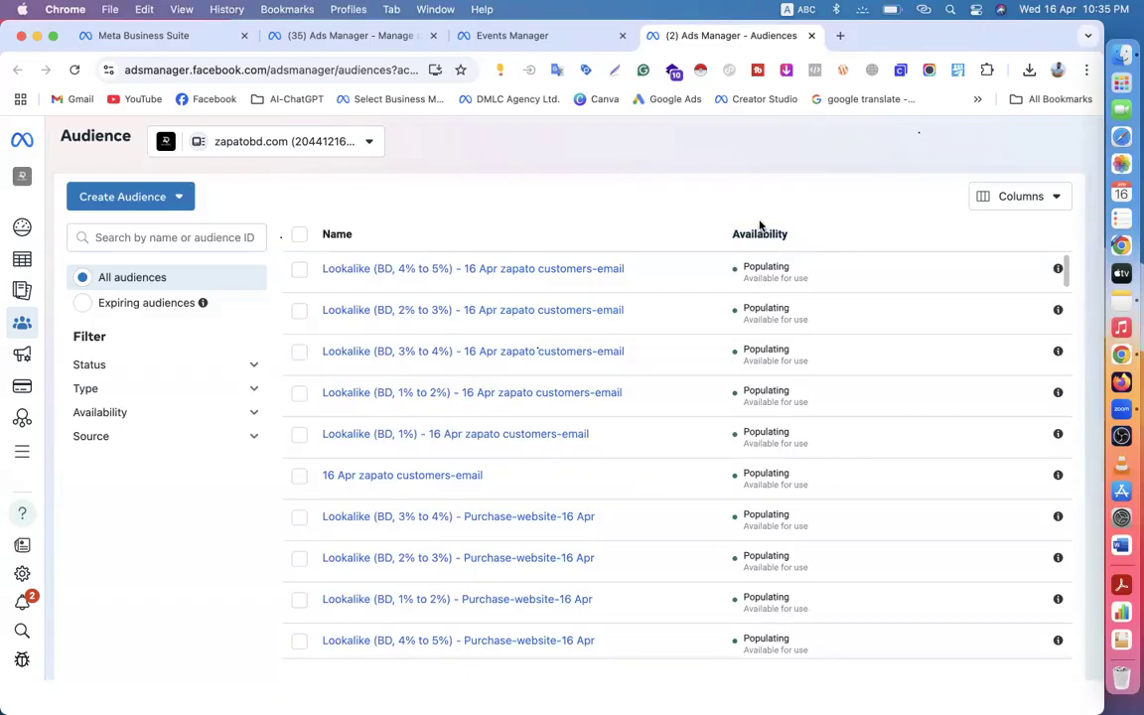
drag(729, 235, 821, 239)
- Find libasarab.xls in the Downloads folder, open it in Excel and close the Finder window
click(1121, 53)
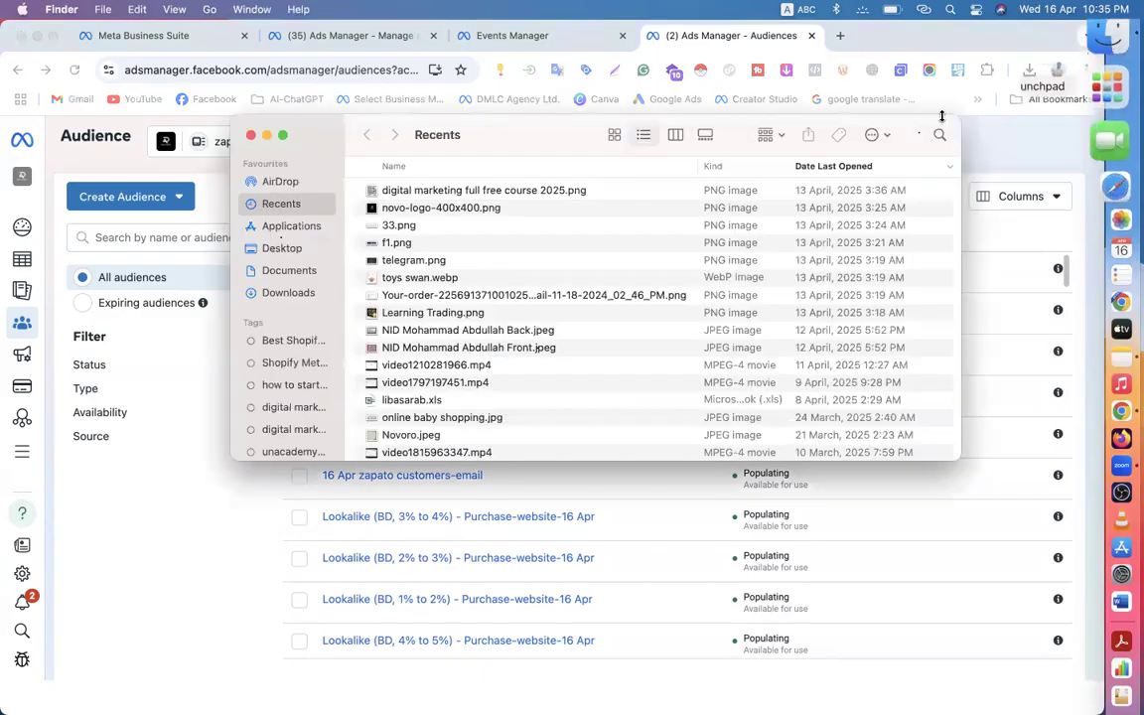
click(303, 292)
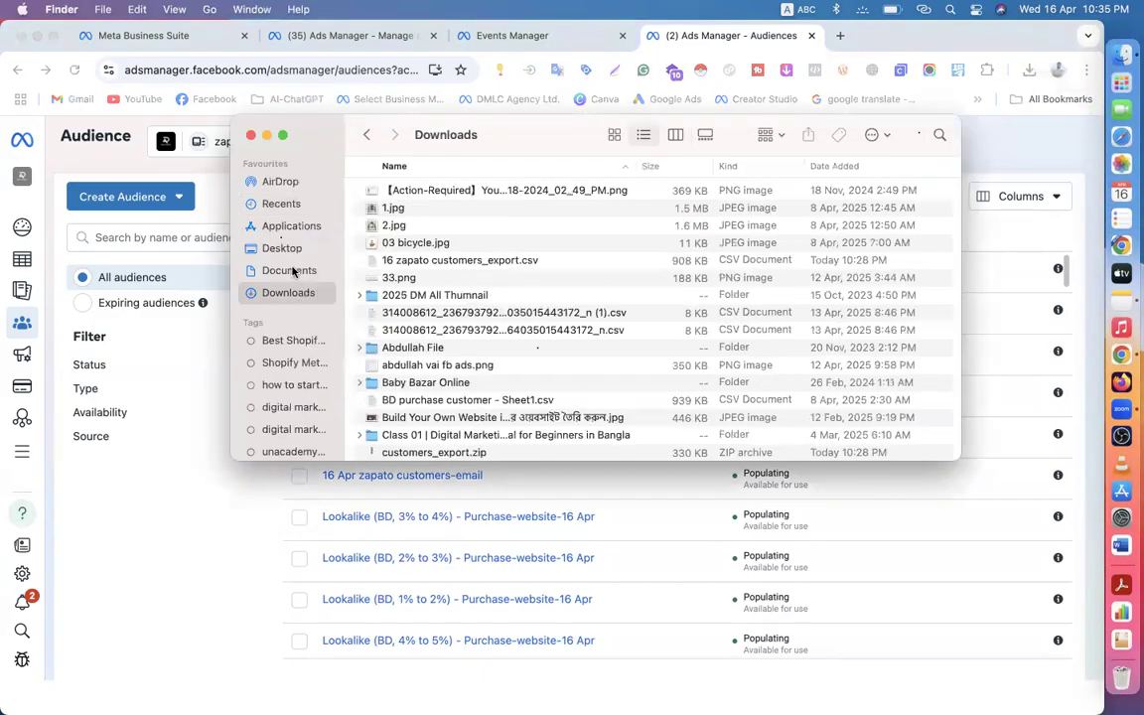
click(293, 271)
click(291, 293)
scroll(461, 284, down, 15)
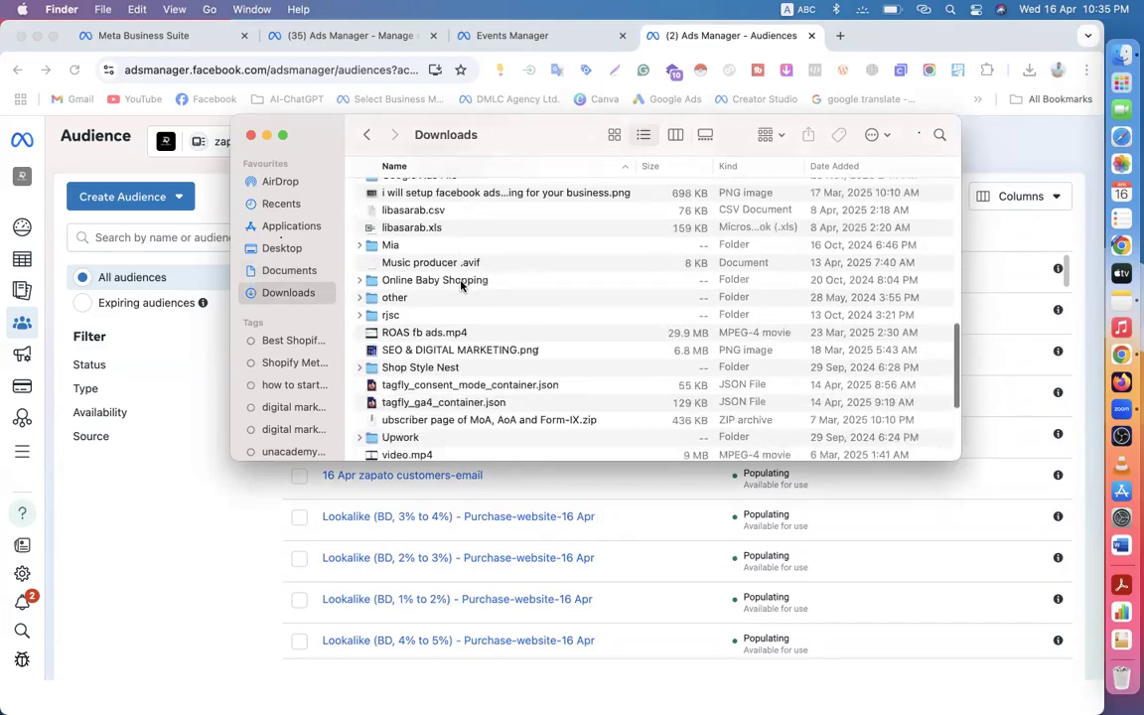
click(425, 250)
click(425, 249)
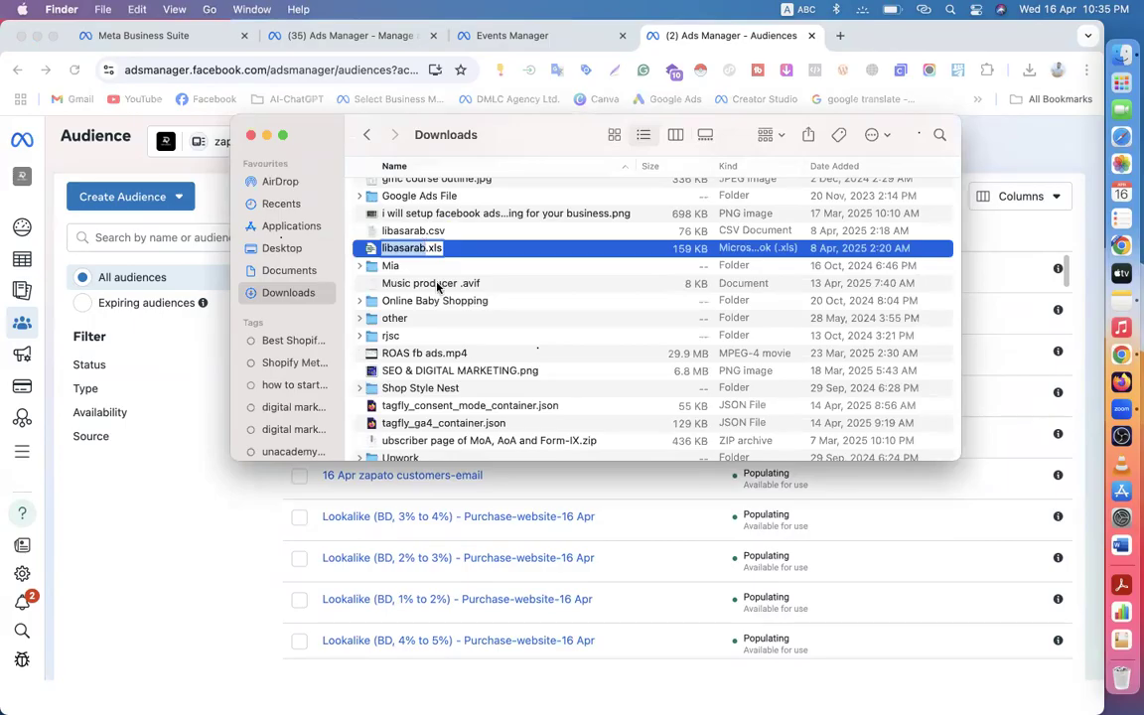
click(434, 287)
click(425, 249)
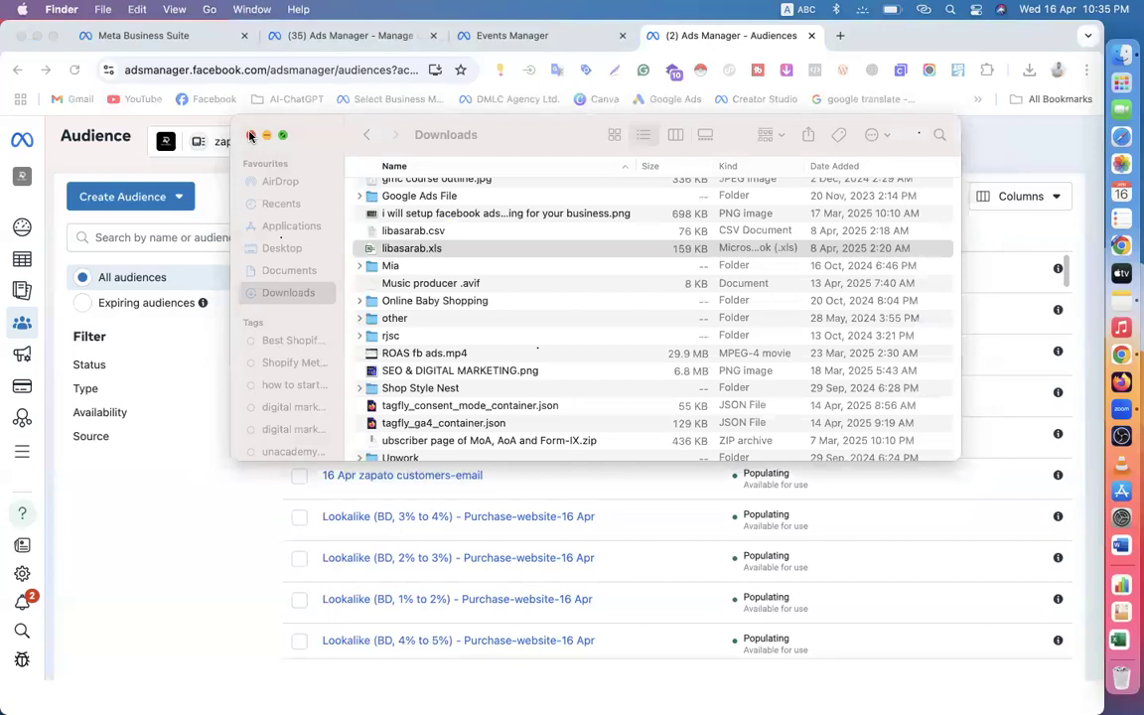
click(250, 135)
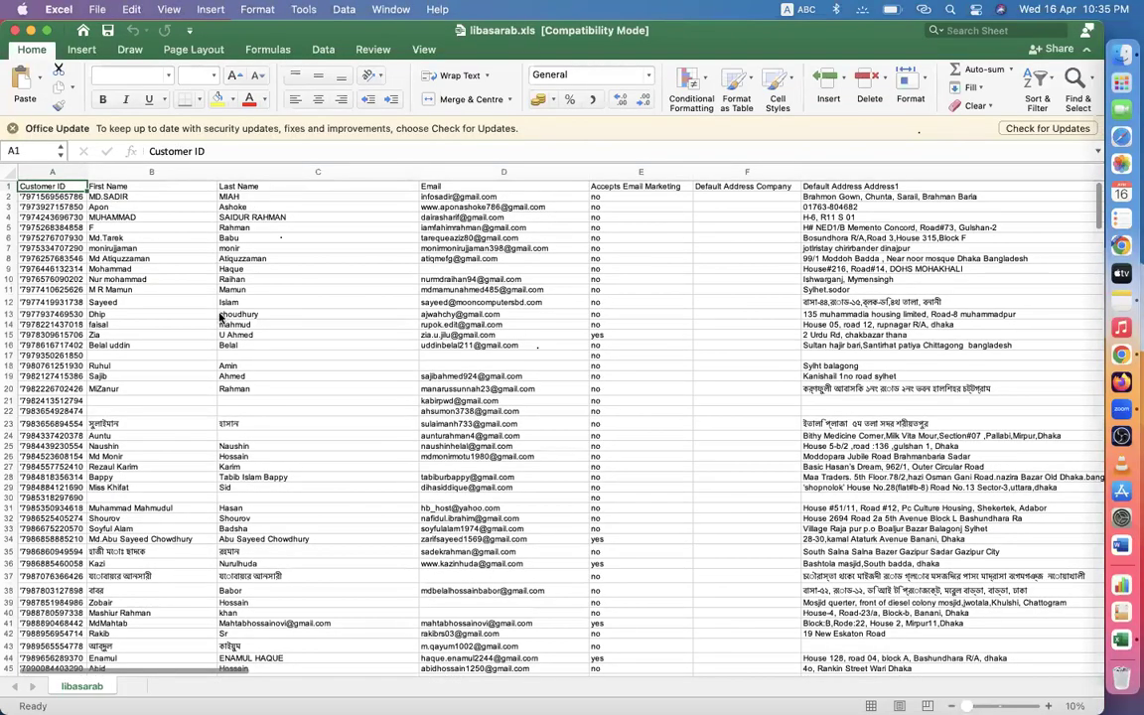
- Examine the last name, email and street address columns of the libasarab customer sheet
click(316, 171)
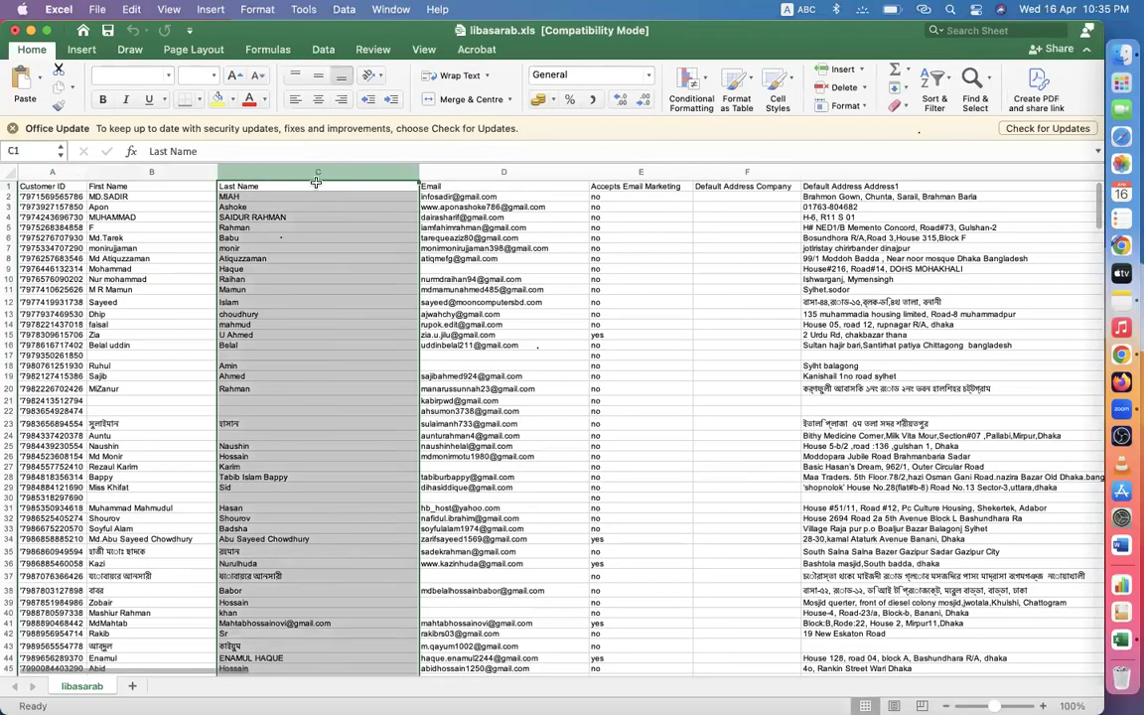
click(541, 228)
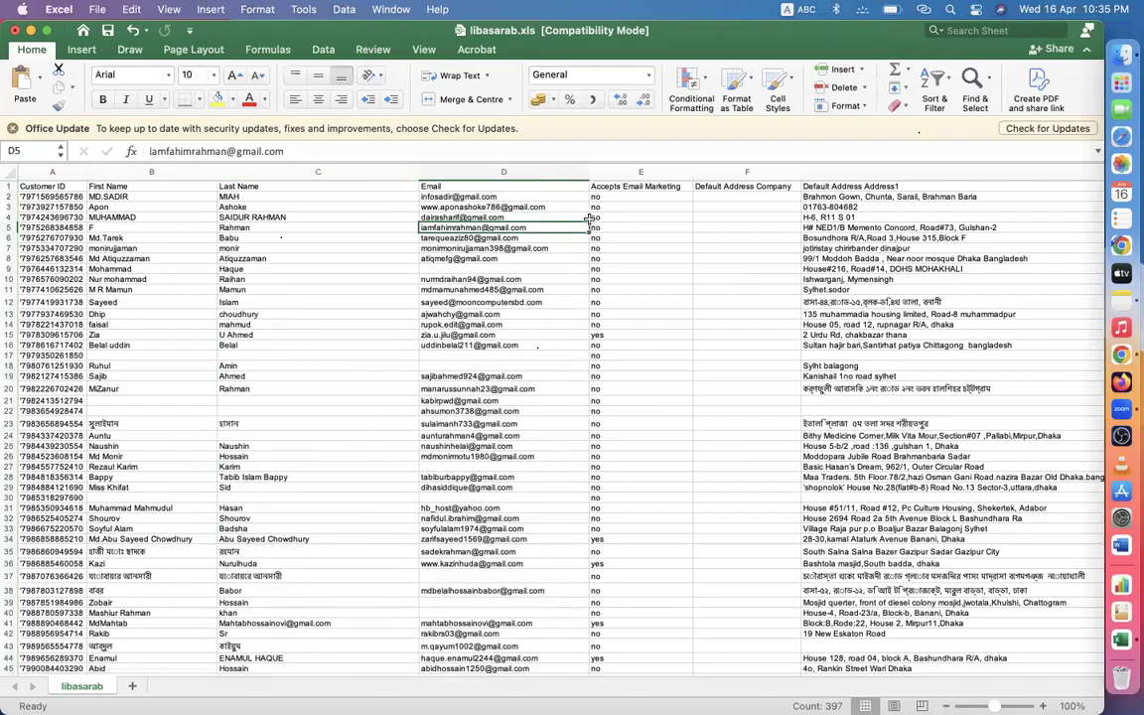
click(846, 248)
scroll(846, 248, right, 10)
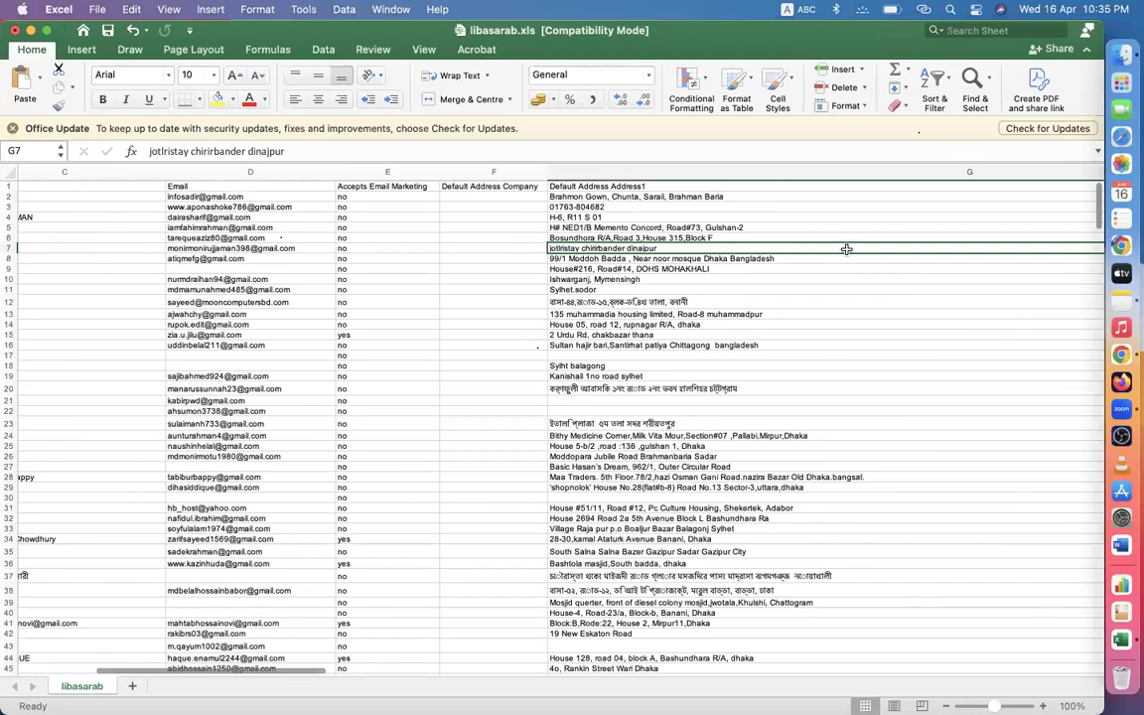
scroll(846, 248, right, 3)
click(925, 243)
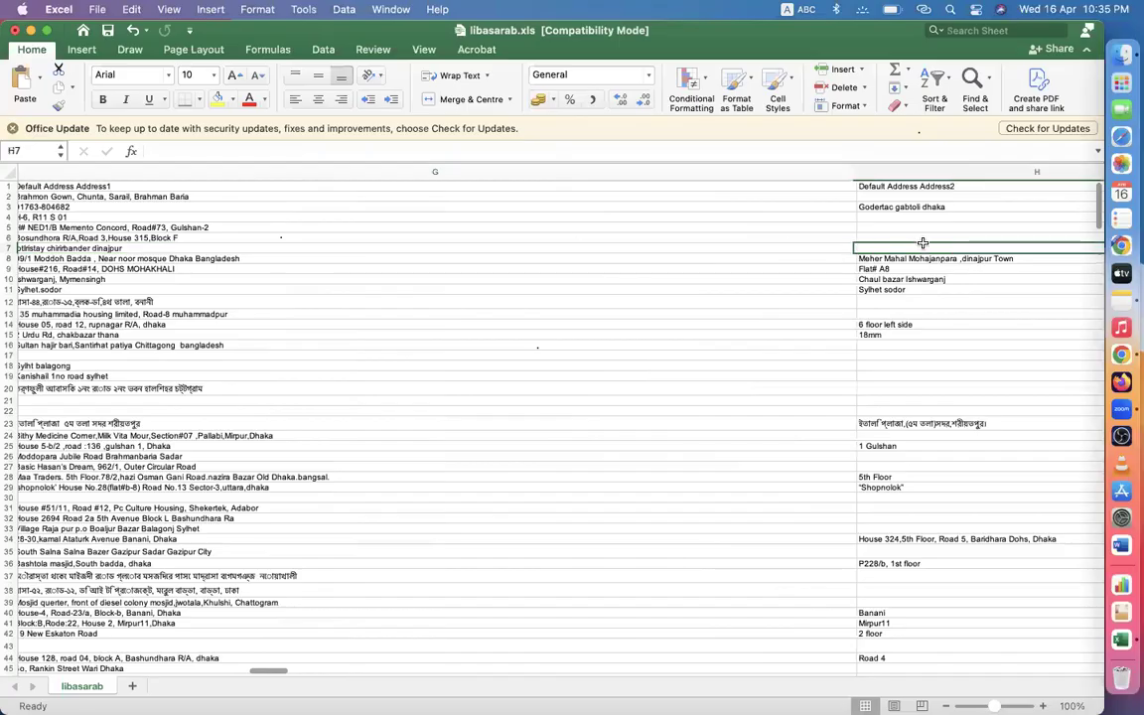
- Examine the Default Address City entries and the address phone column in the libasarab sheet
scroll(903, 256, right, 4)
click(691, 449)
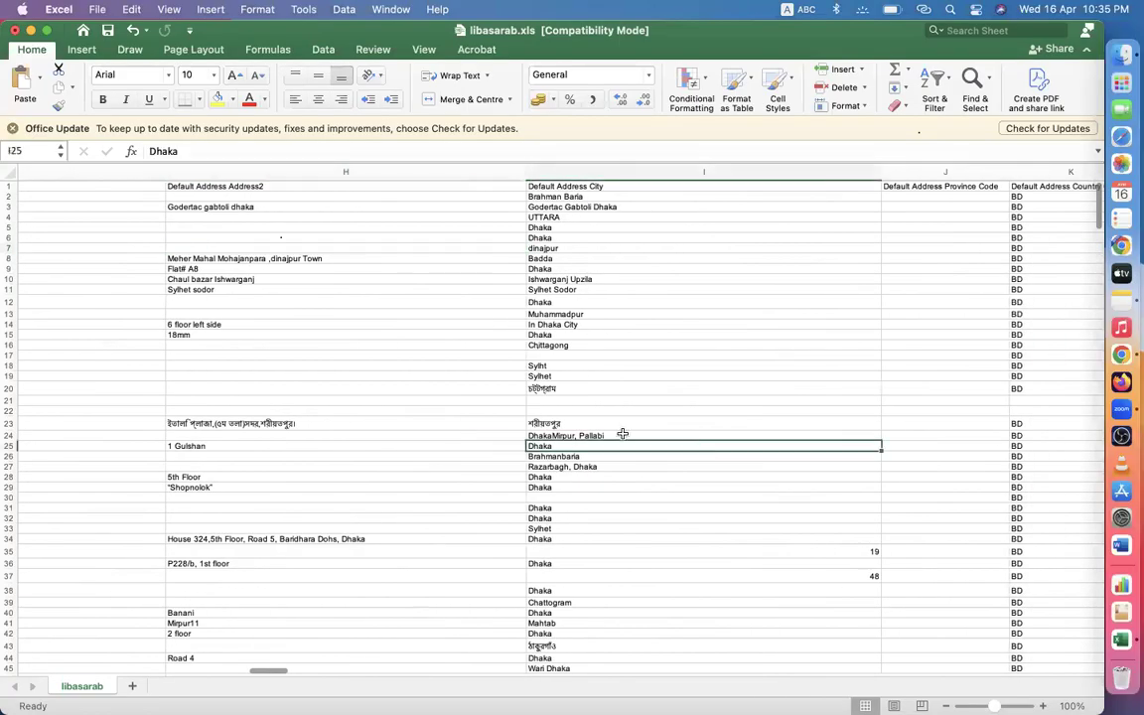
drag(571, 206, 576, 645)
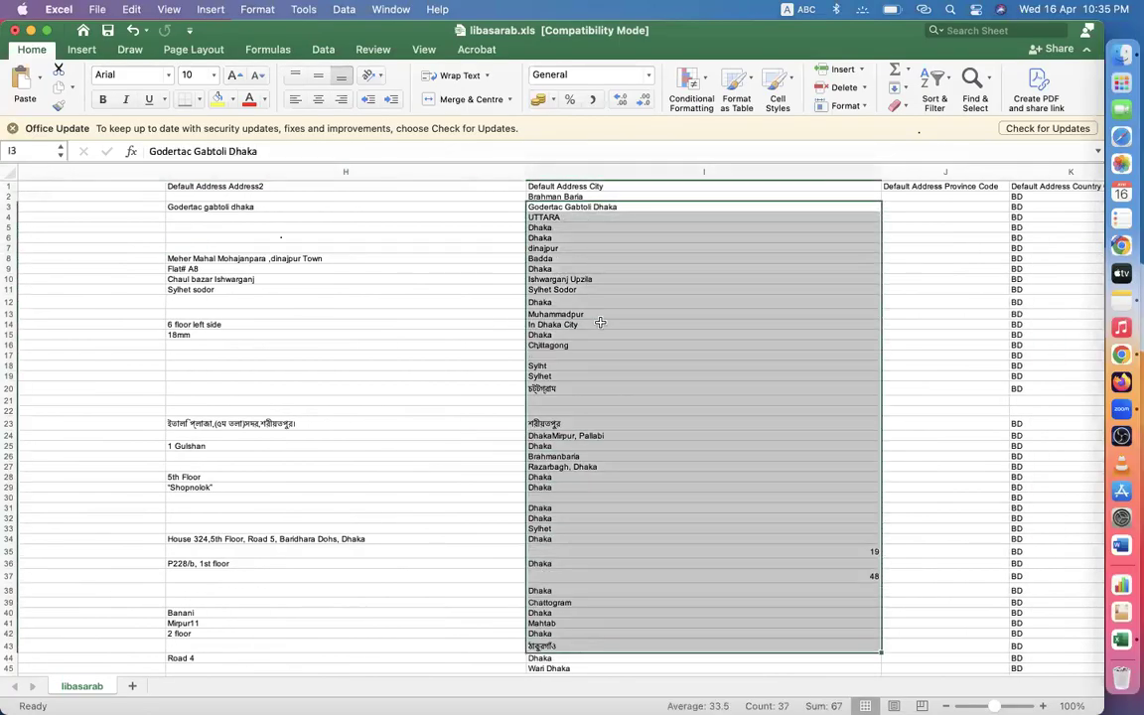
scroll(600, 323, right, 4)
click(638, 301)
click(858, 228)
- Check several customers' values in the total spent column of the libasarab sheet
scroll(824, 227, right, 5)
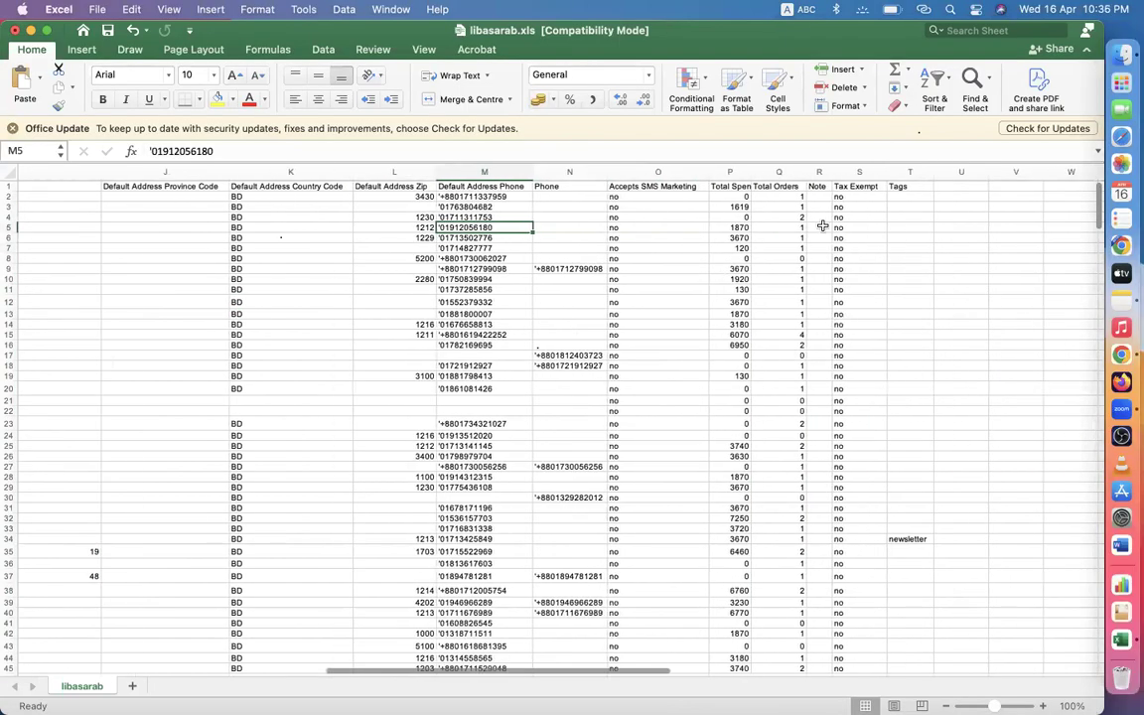
click(740, 237)
click(740, 314)
click(740, 375)
click(735, 466)
- Skim the customer rows through row 400 and beyond, then return to the address columns at the start of the sheet
scroll(734, 467, left, 4)
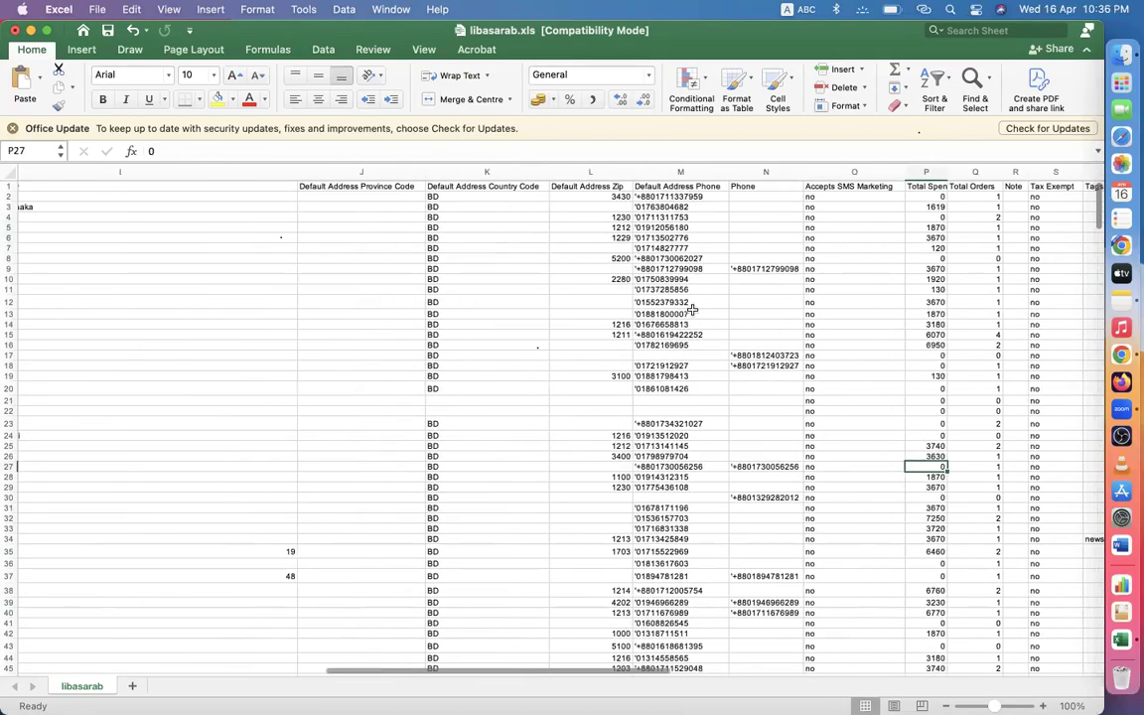
scroll(623, 228, down, 1)
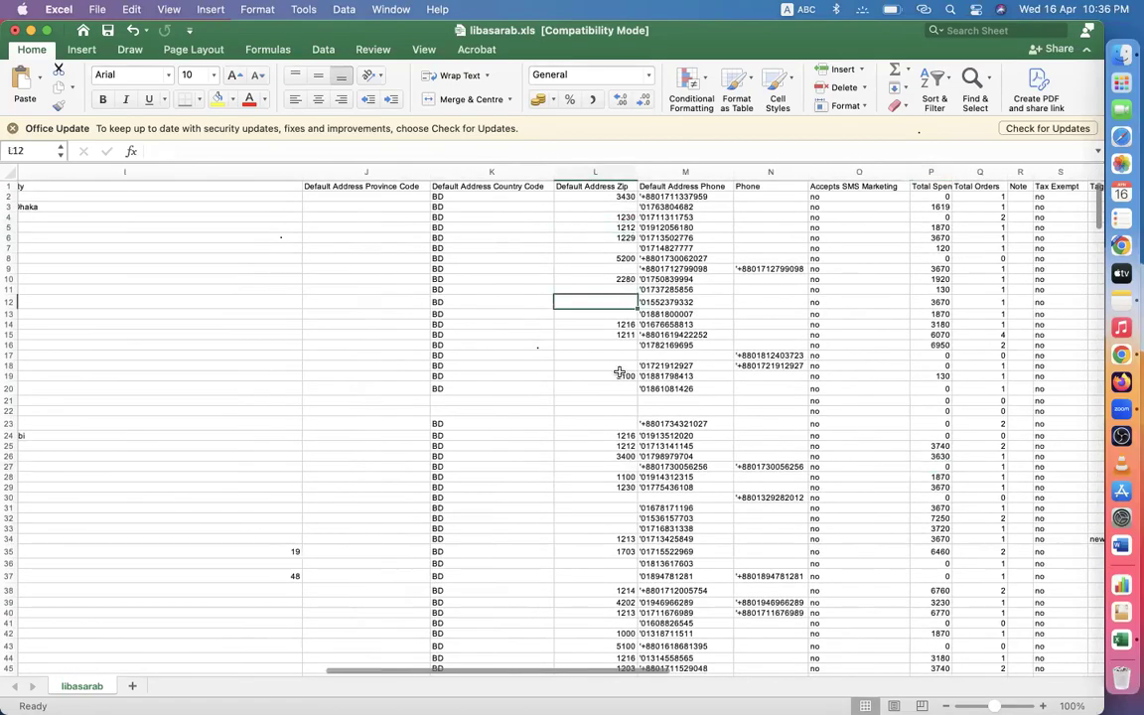
scroll(567, 532, down, 8)
scroll(566, 532, left, 5)
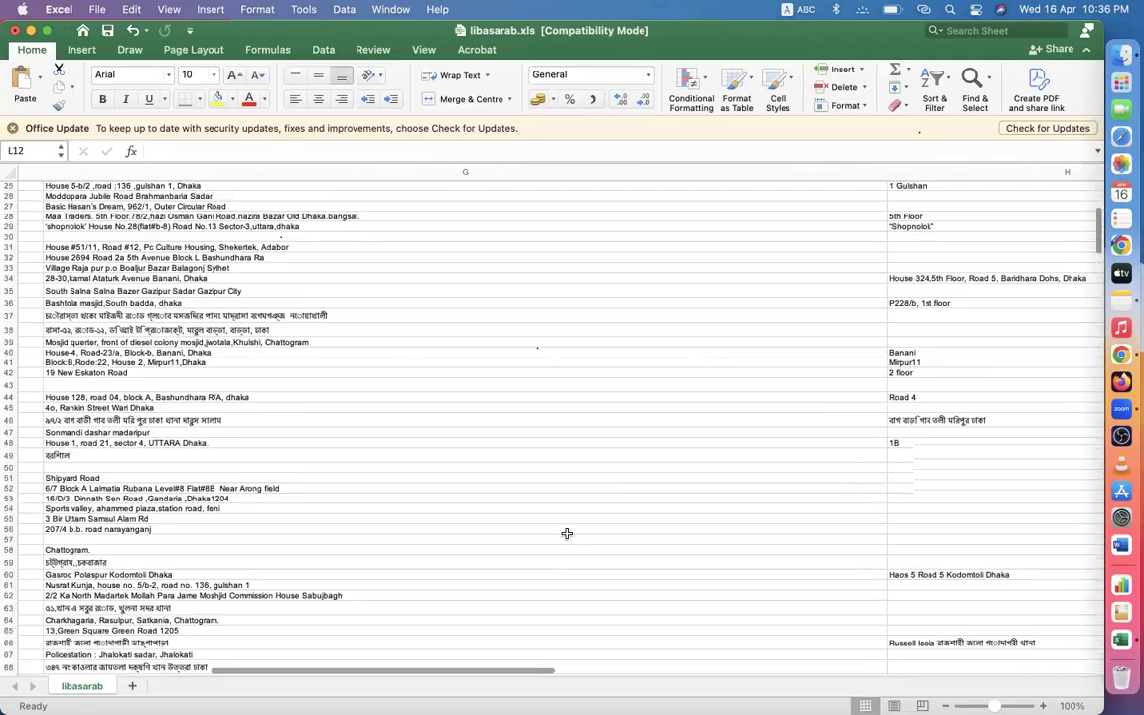
scroll(567, 533, left, 6)
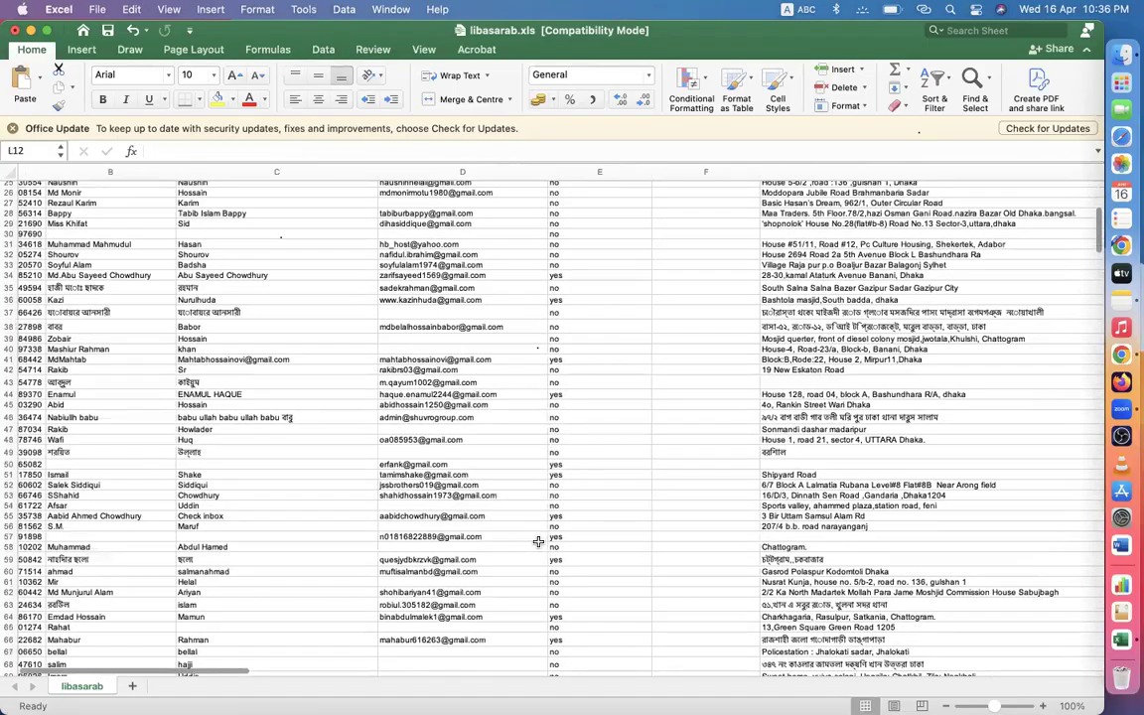
scroll(537, 541, down, 20)
scroll(537, 541, left, 1)
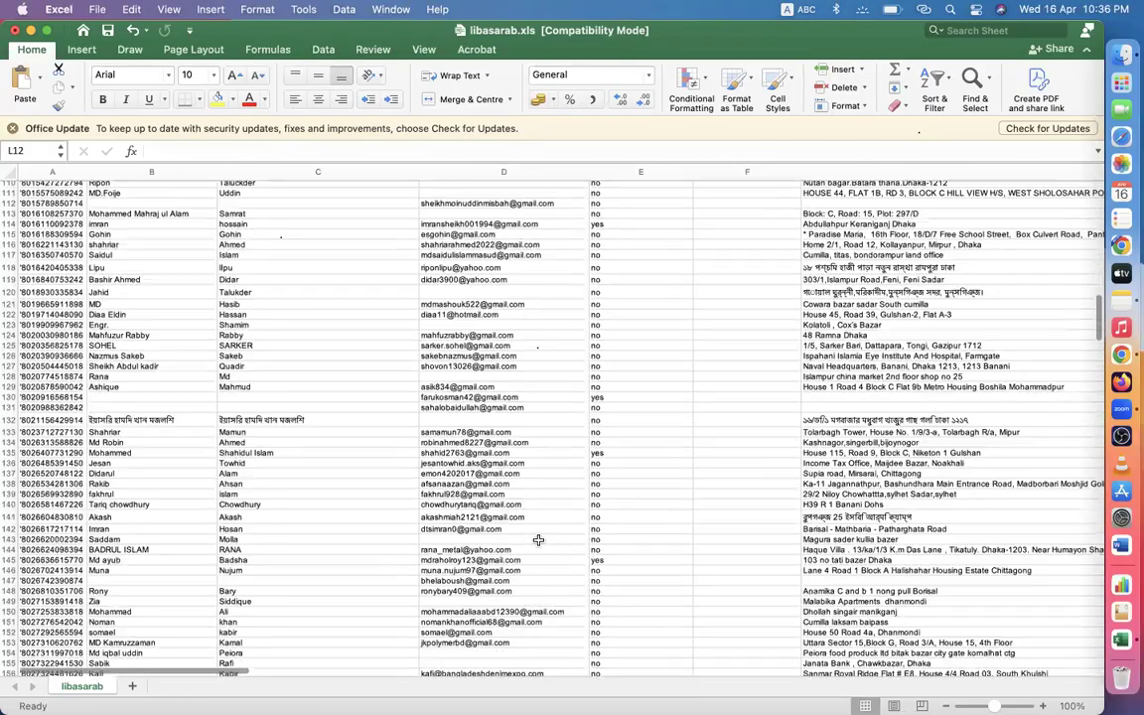
scroll(564, 462, down, 18)
scroll(563, 463, up, 20)
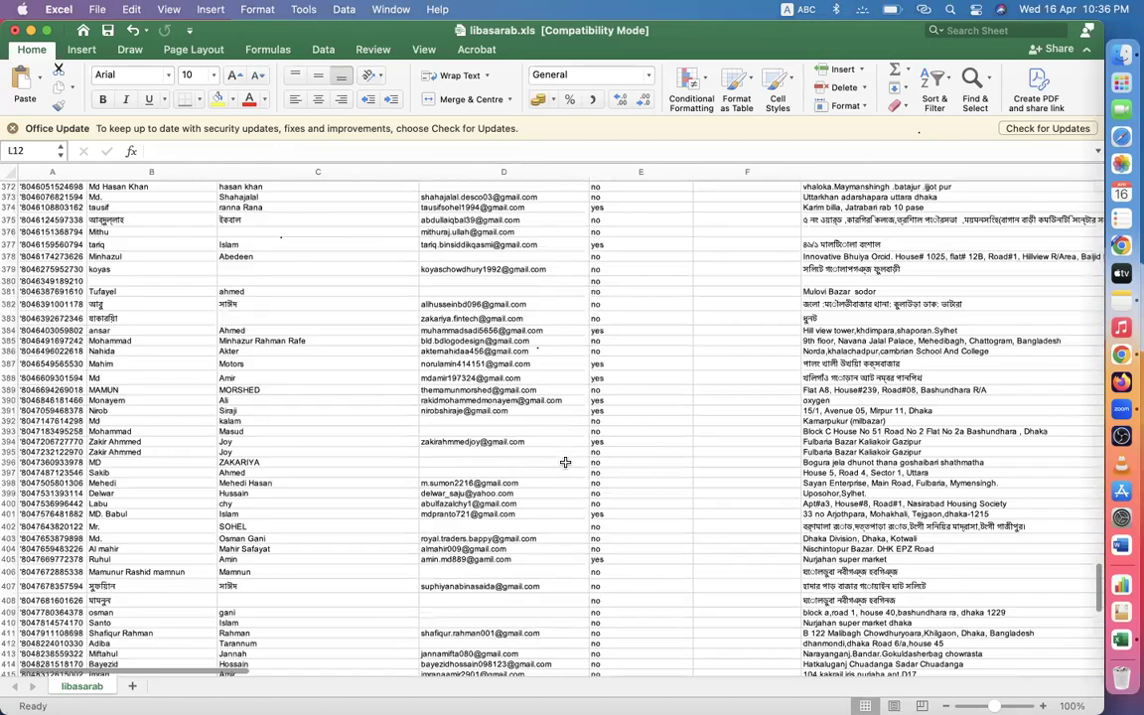
scroll(564, 462, up, 19)
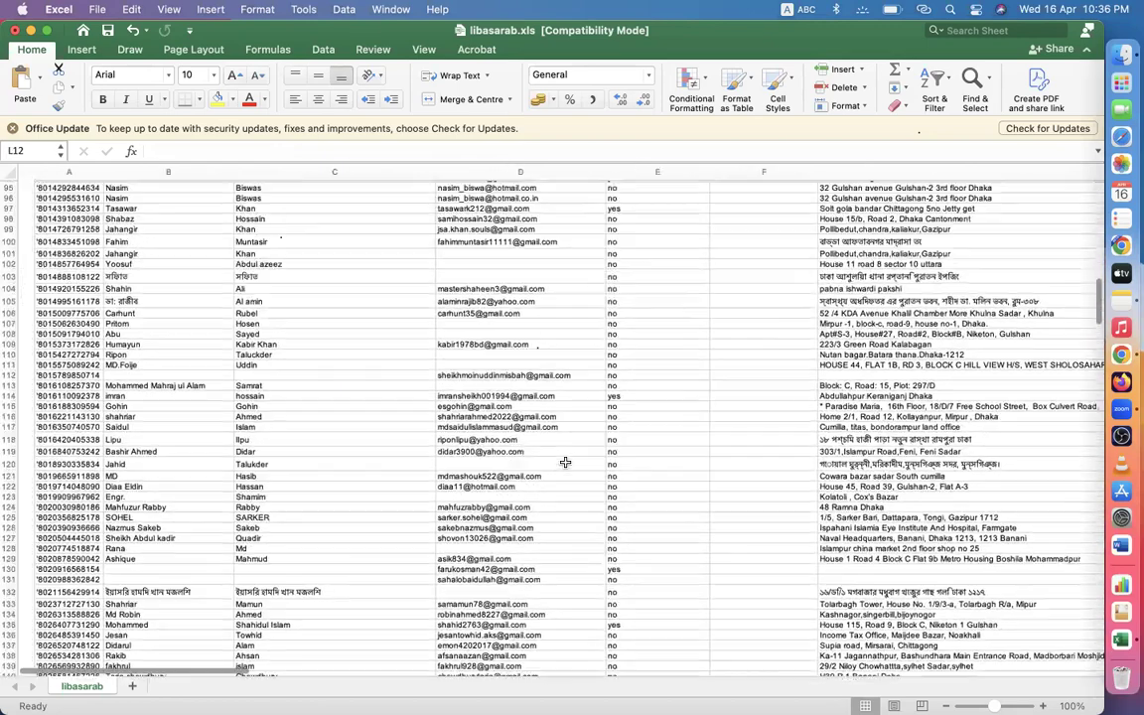
scroll(564, 462, right, 3)
scroll(564, 461, up, 20)
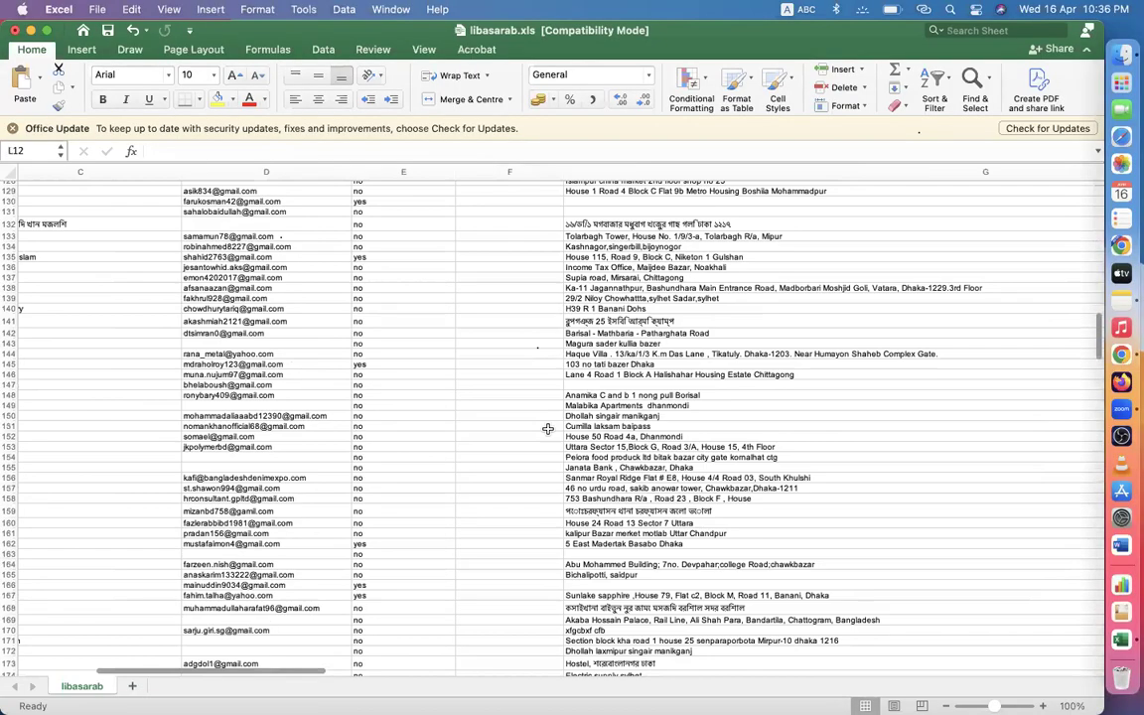
scroll(363, 398, right, 10)
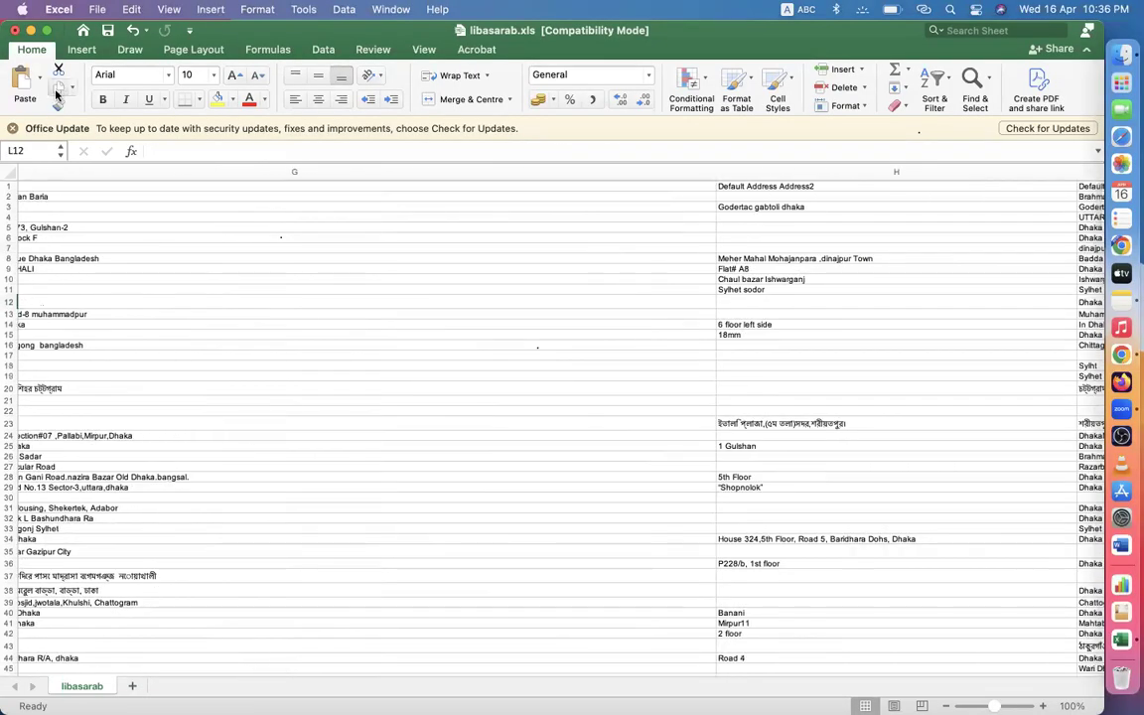
- Close libasarab.xls without saving changes and dismiss the Excel start window
click(16, 31)
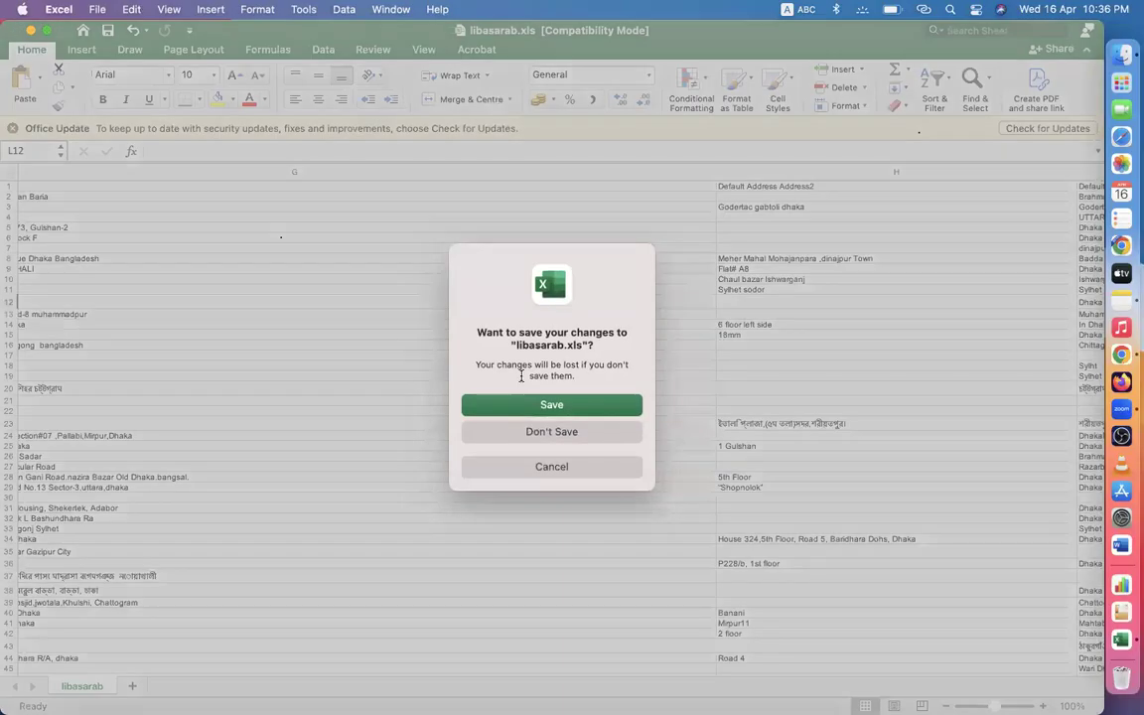
click(541, 433)
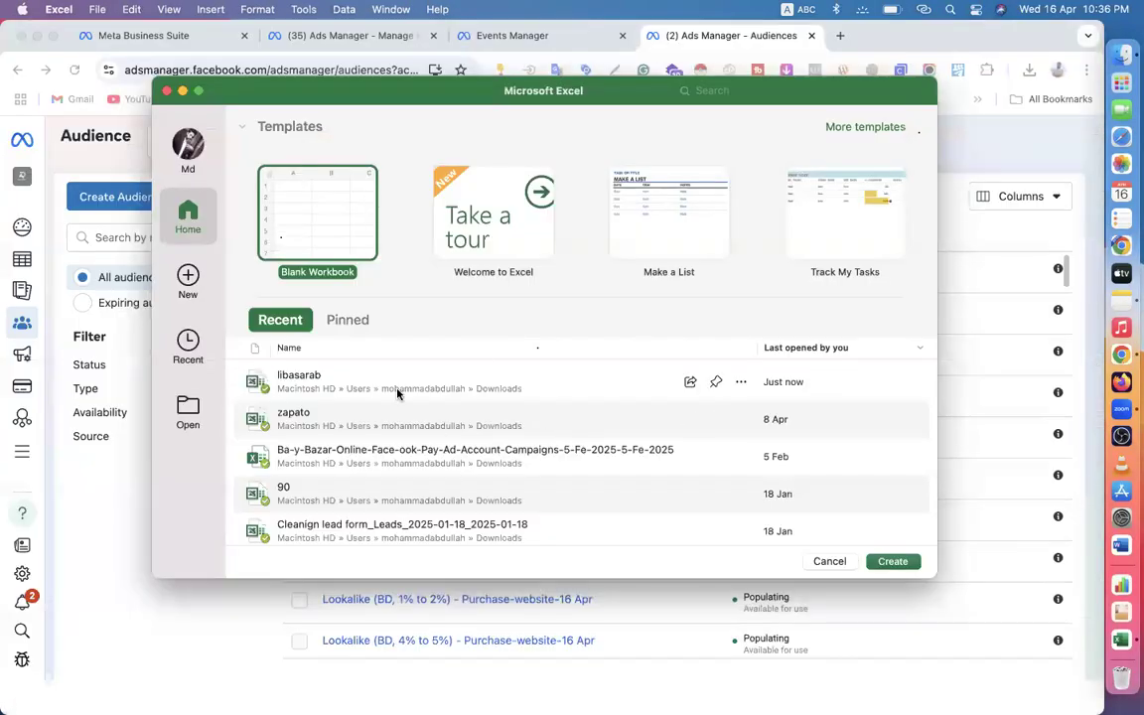
click(167, 90)
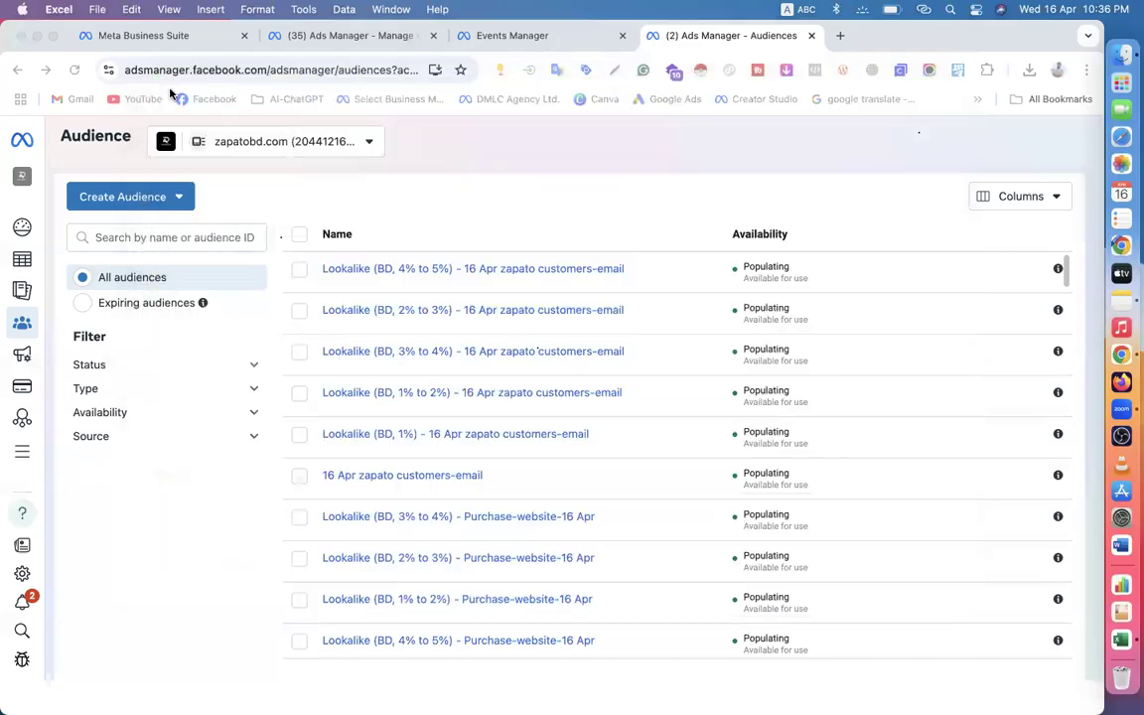
- Glance at the Campaigns page, return to Audiences and open the source selection for a new custom audience
click(484, 40)
click(283, 36)
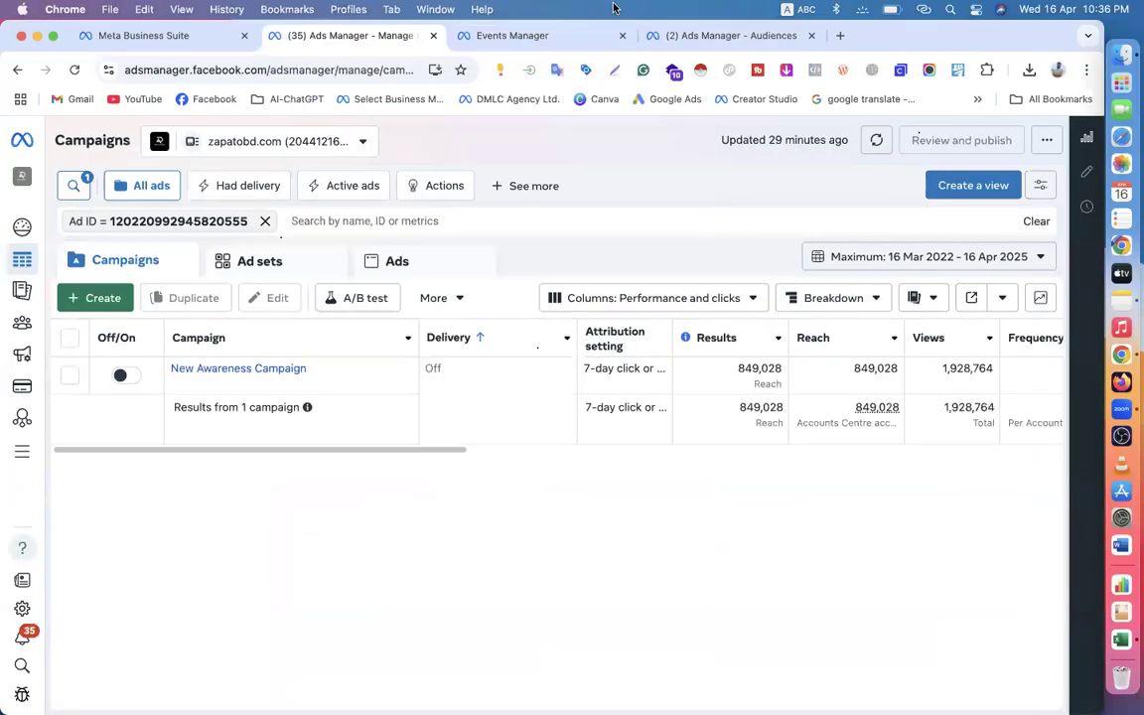
click(671, 36)
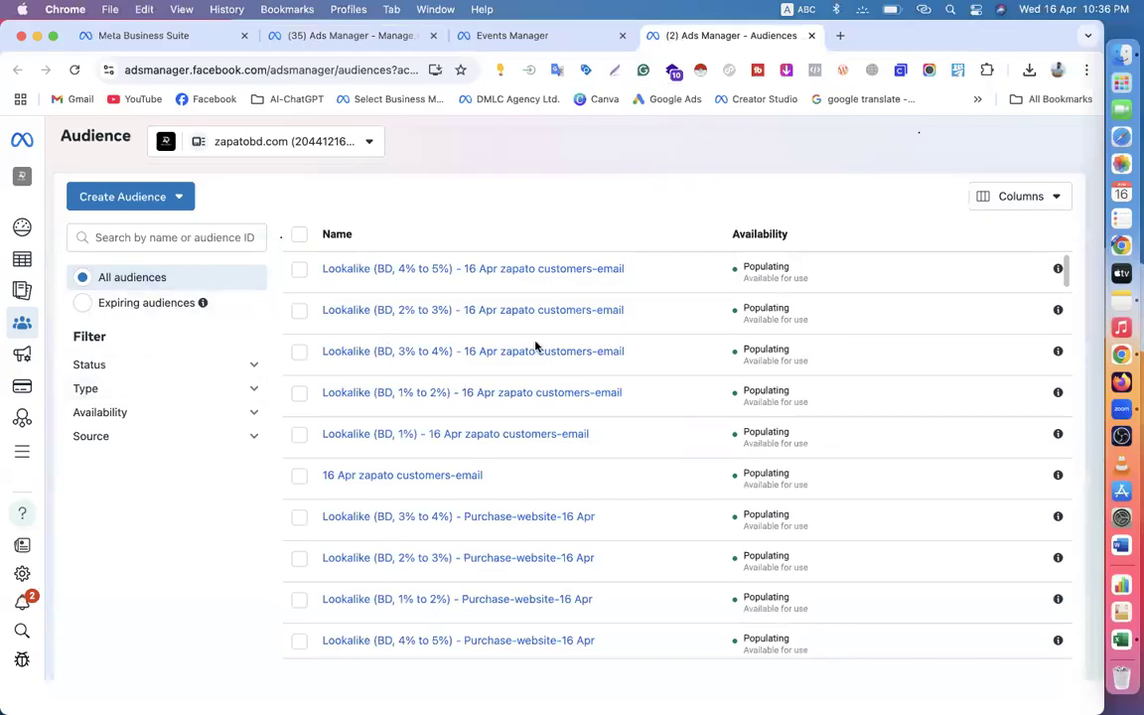
click(153, 189)
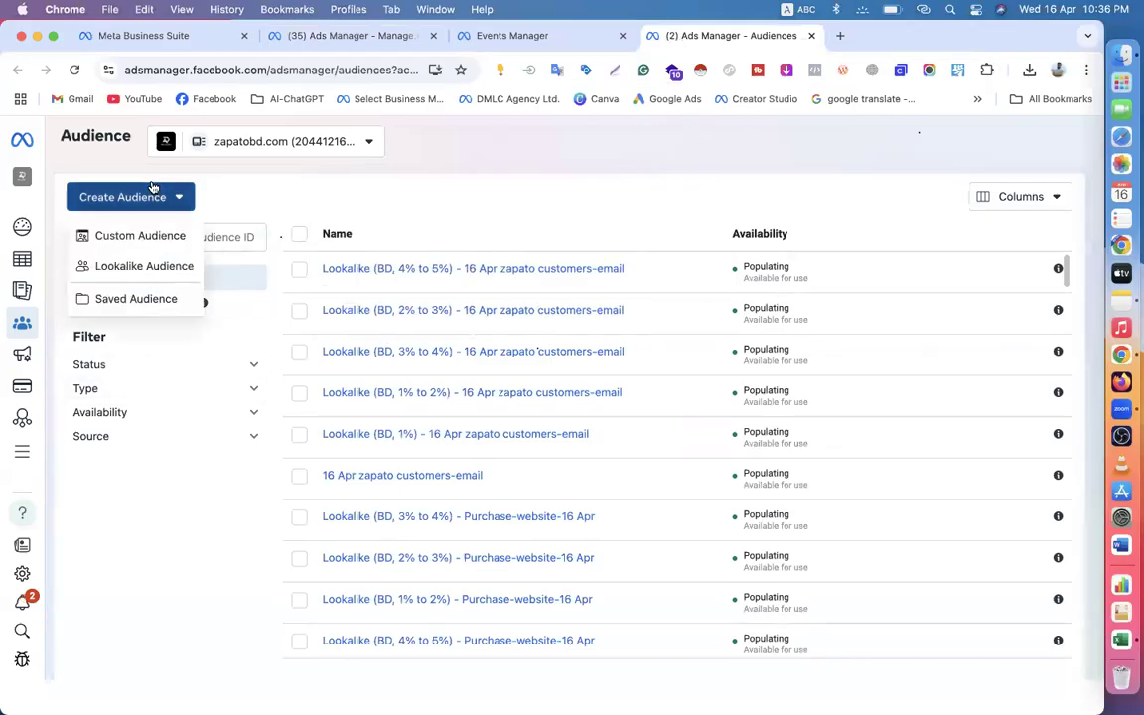
click(123, 236)
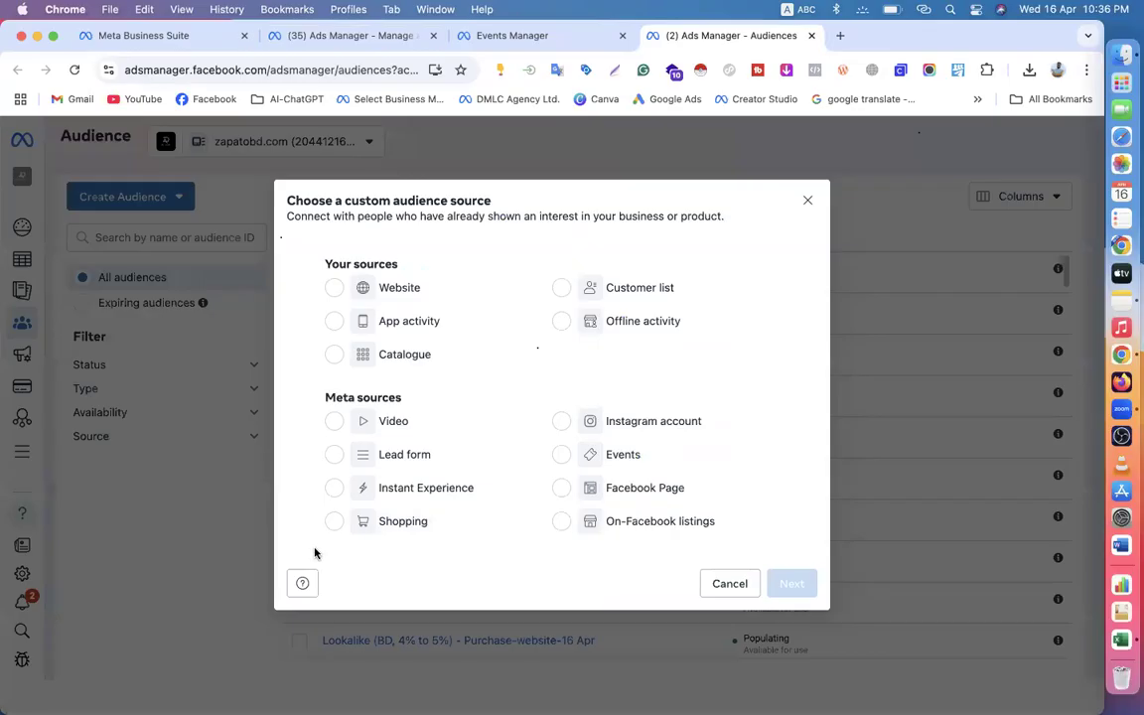
click(350, 526)
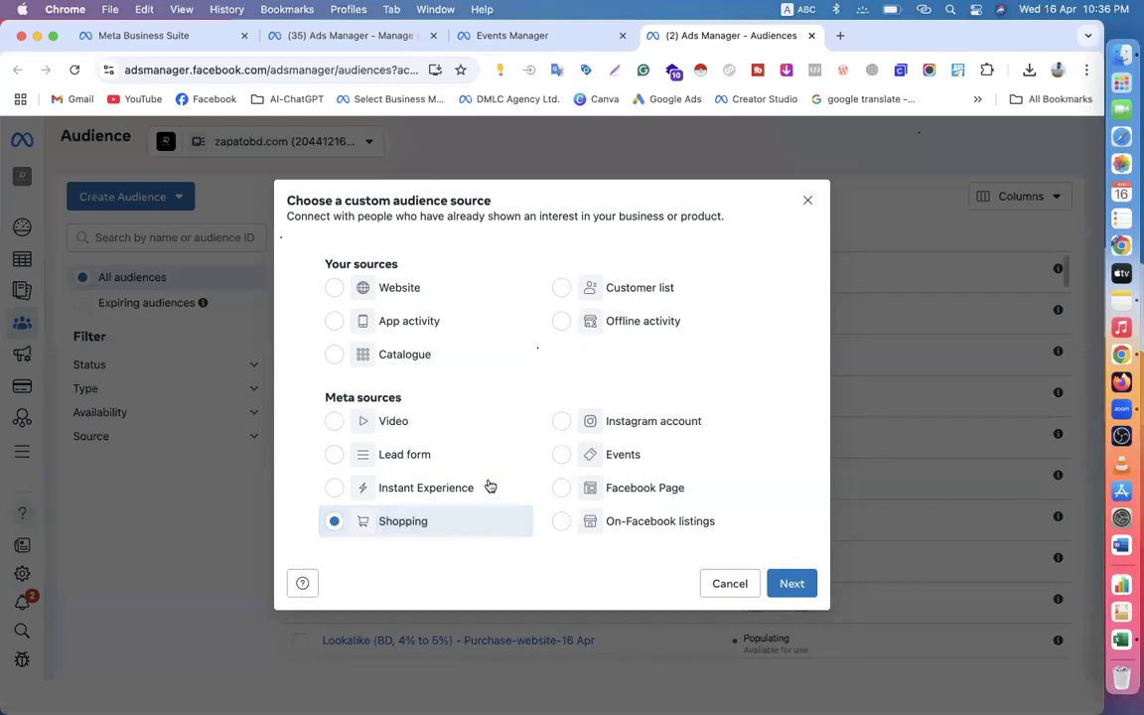
click(590, 421)
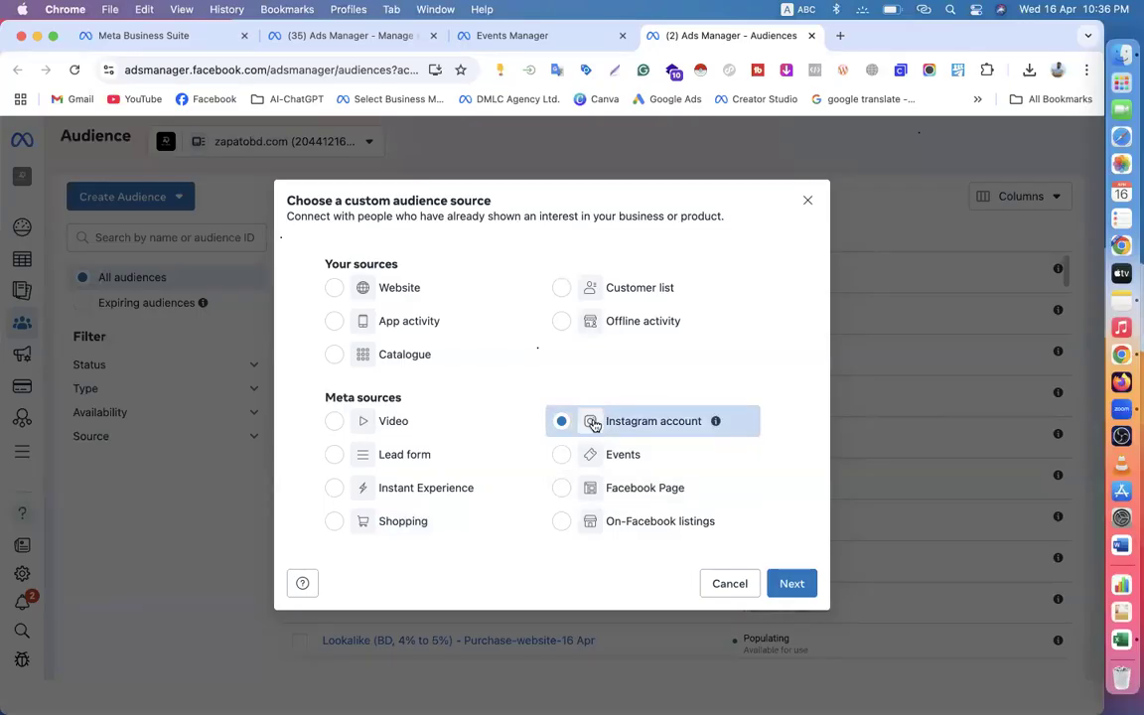
click(343, 330)
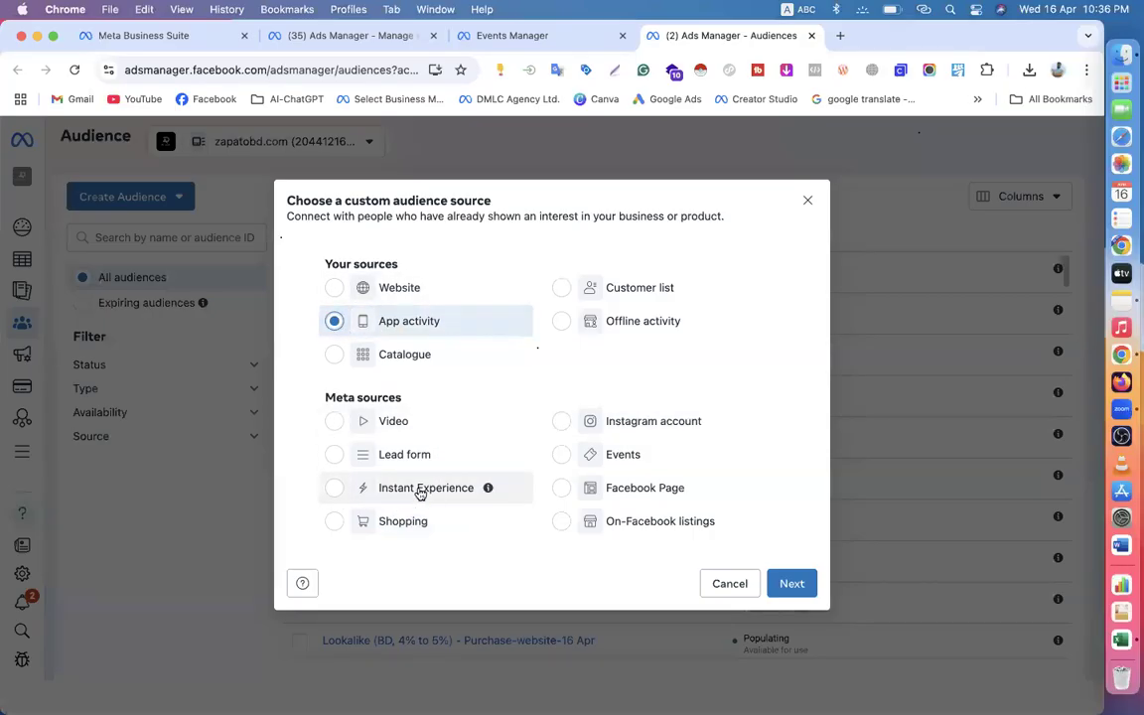
click(806, 201)
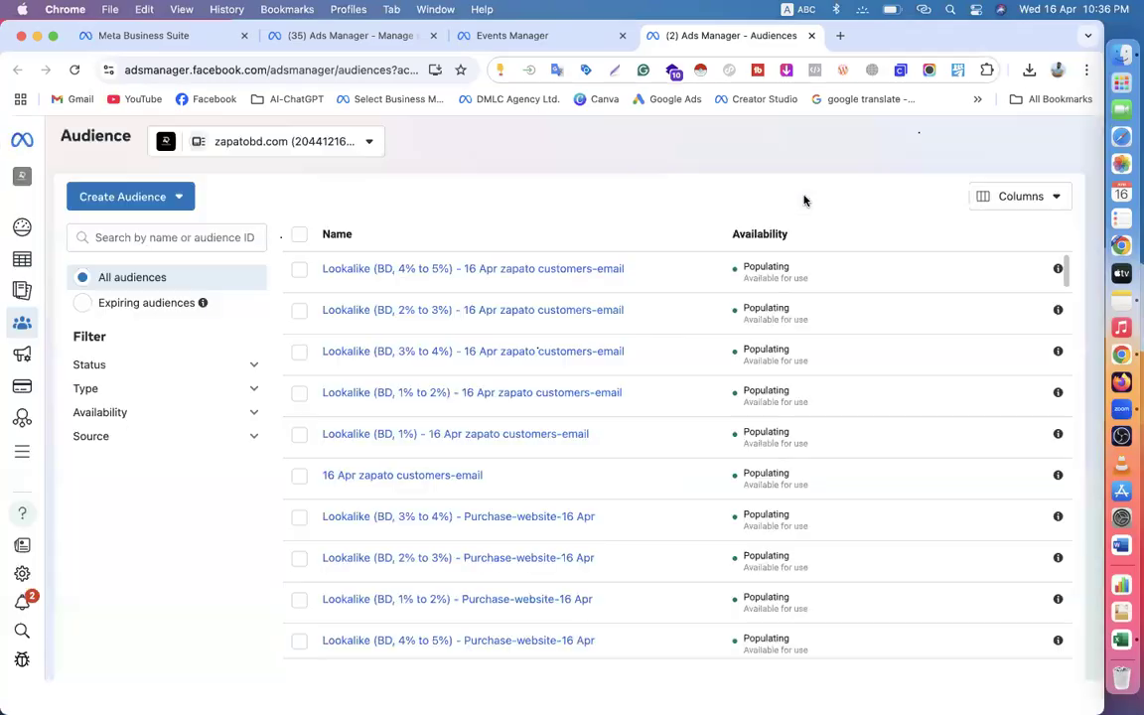
- Open the Campaigns page and examine the active and switched-off campaigns throughout the list
mouse_move(22, 238)
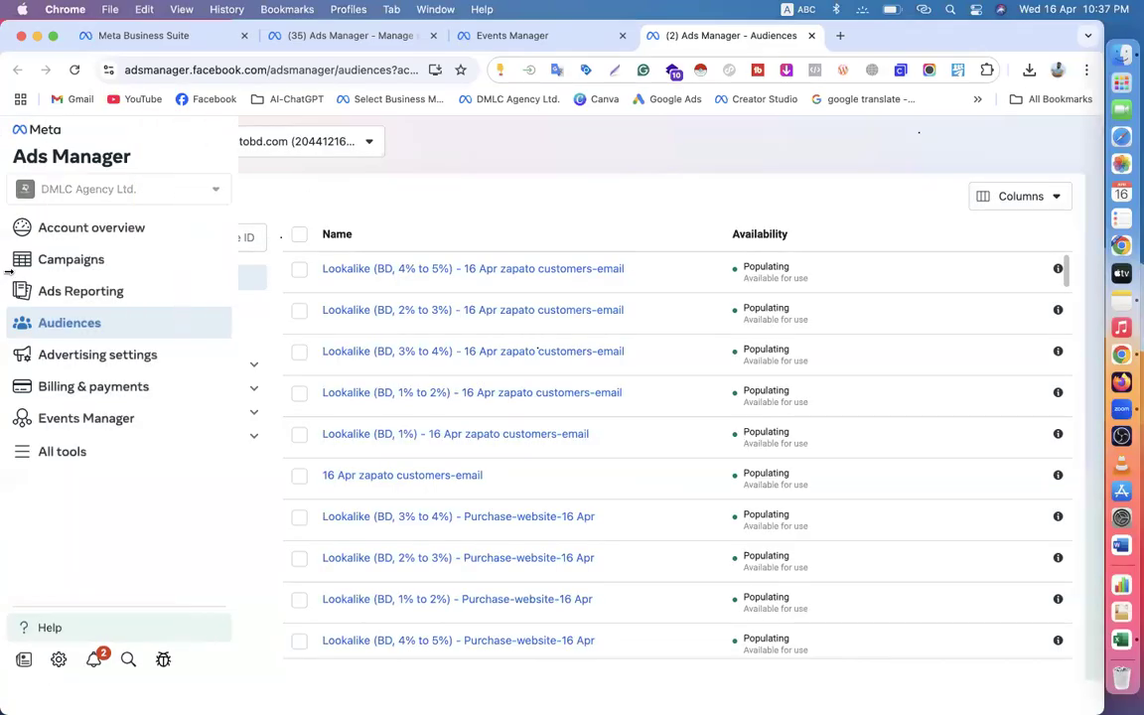
click(79, 272)
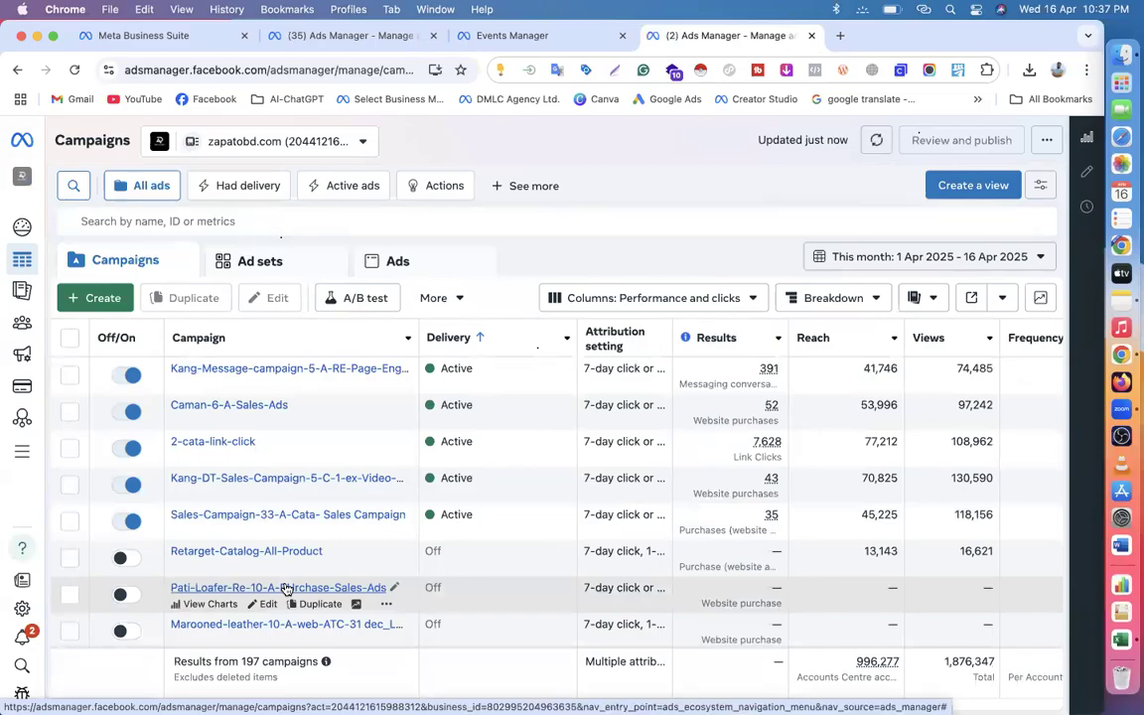
scroll(286, 586, down, 1)
scroll(286, 586, up, 1)
scroll(286, 586, down, 5)
scroll(286, 586, up, 5)
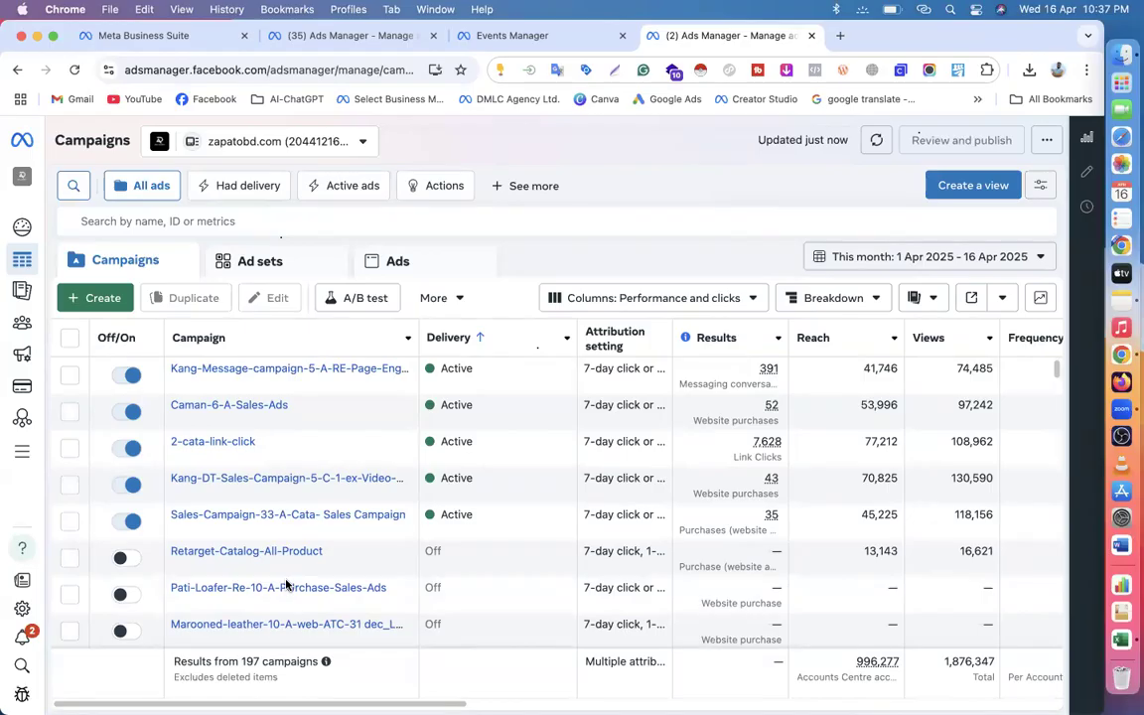
scroll(286, 586, down, 6)
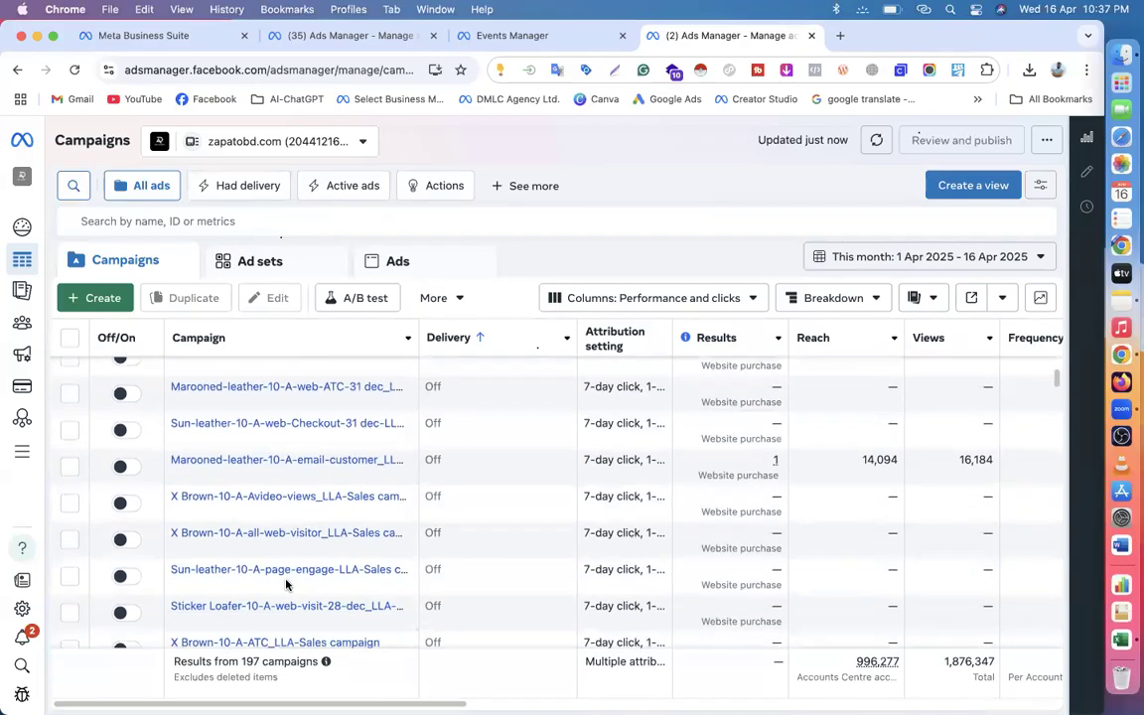
scroll(286, 586, up, 6)
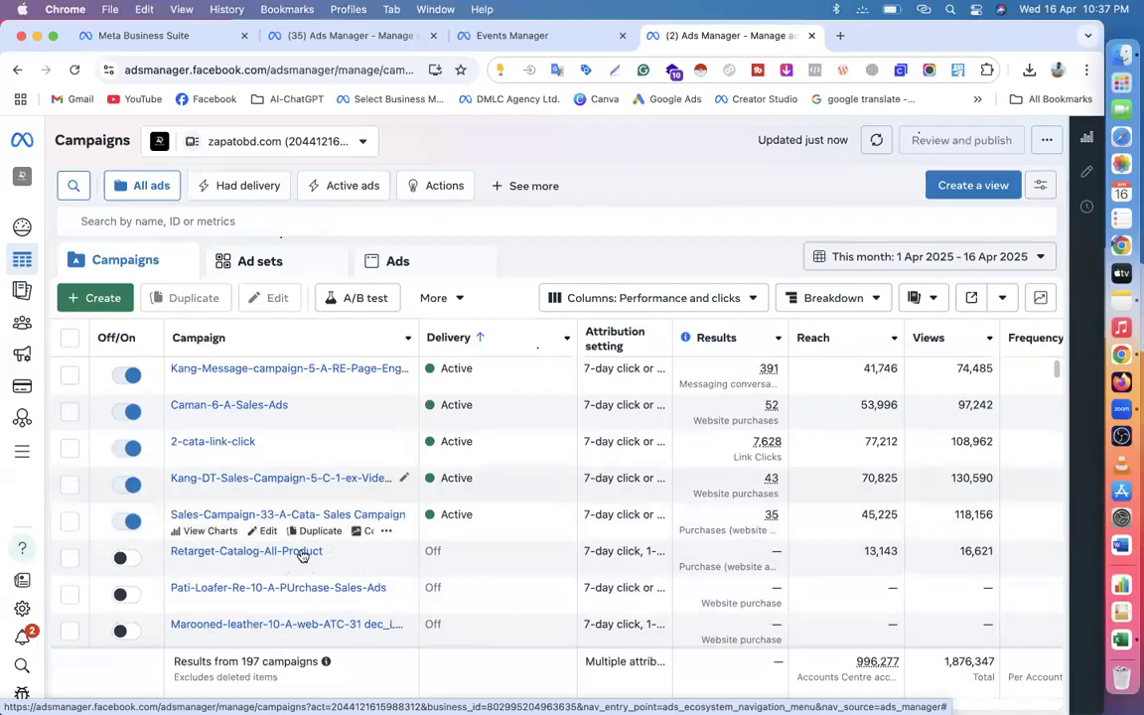
scroll(299, 546, down, 15)
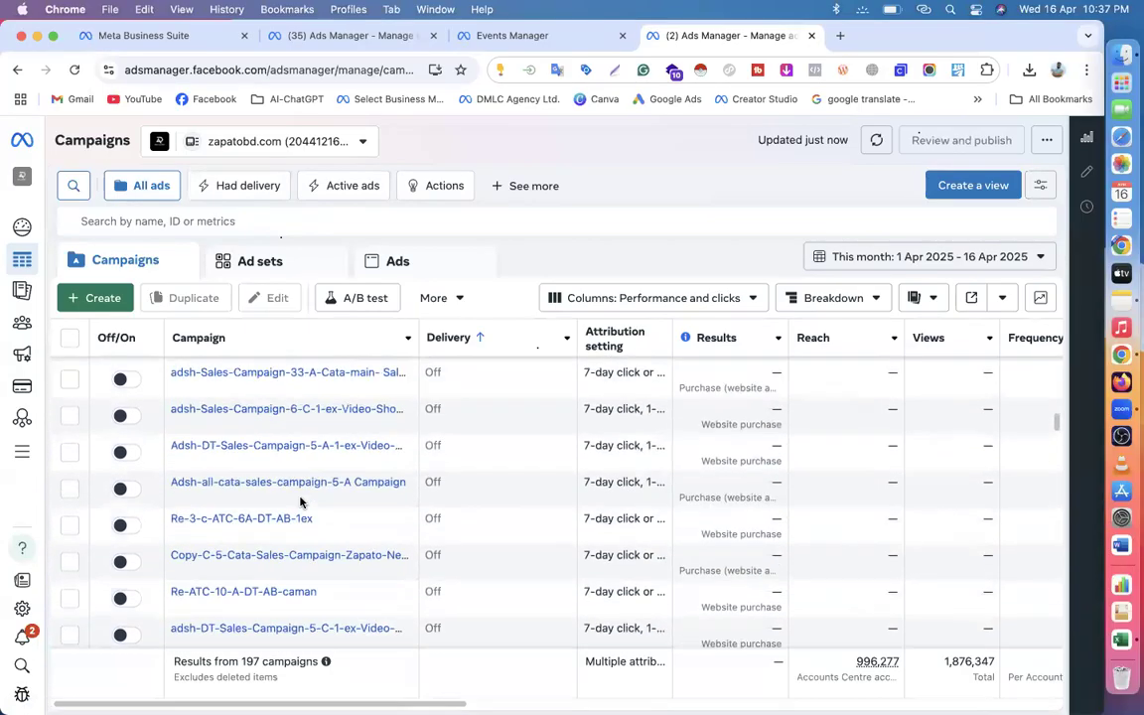
scroll(300, 501, down, 5)
mouse_move(26, 642)
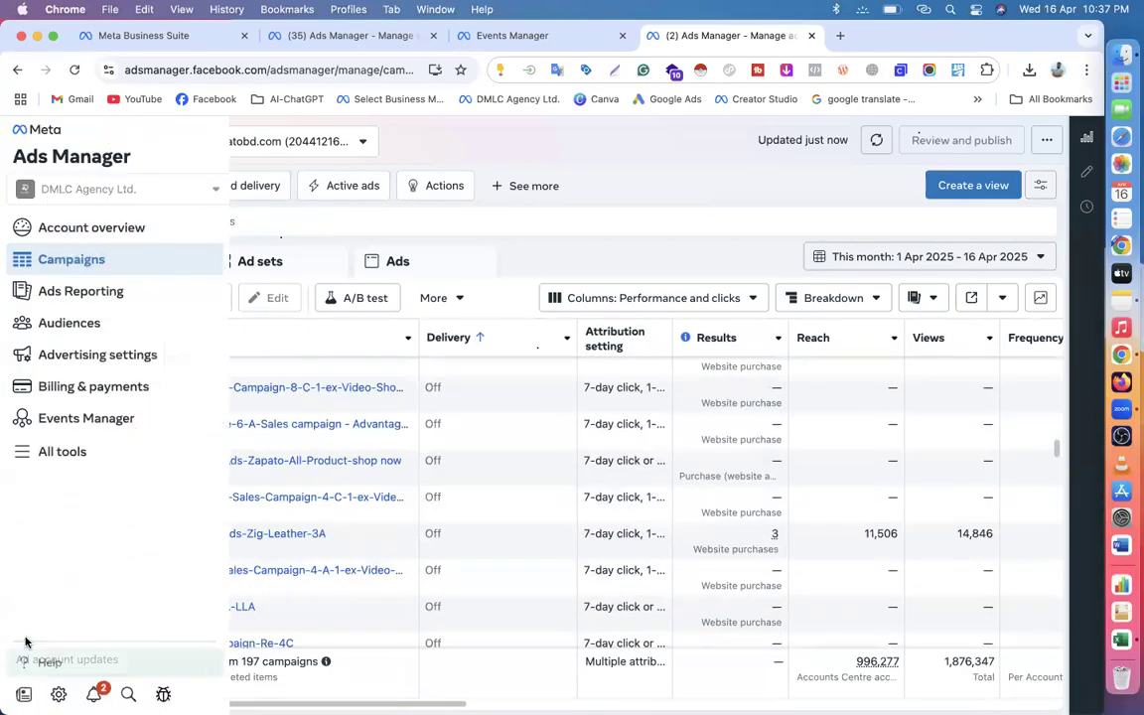
scroll(316, 506, down, 10)
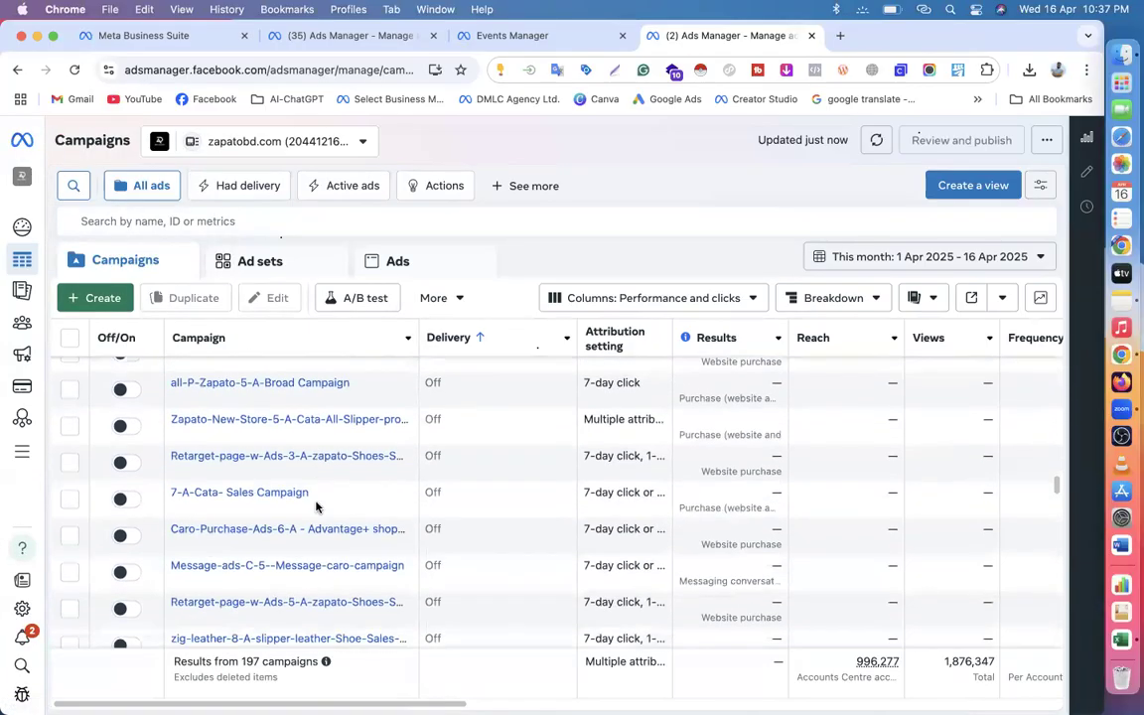
scroll(317, 453, down, 10)
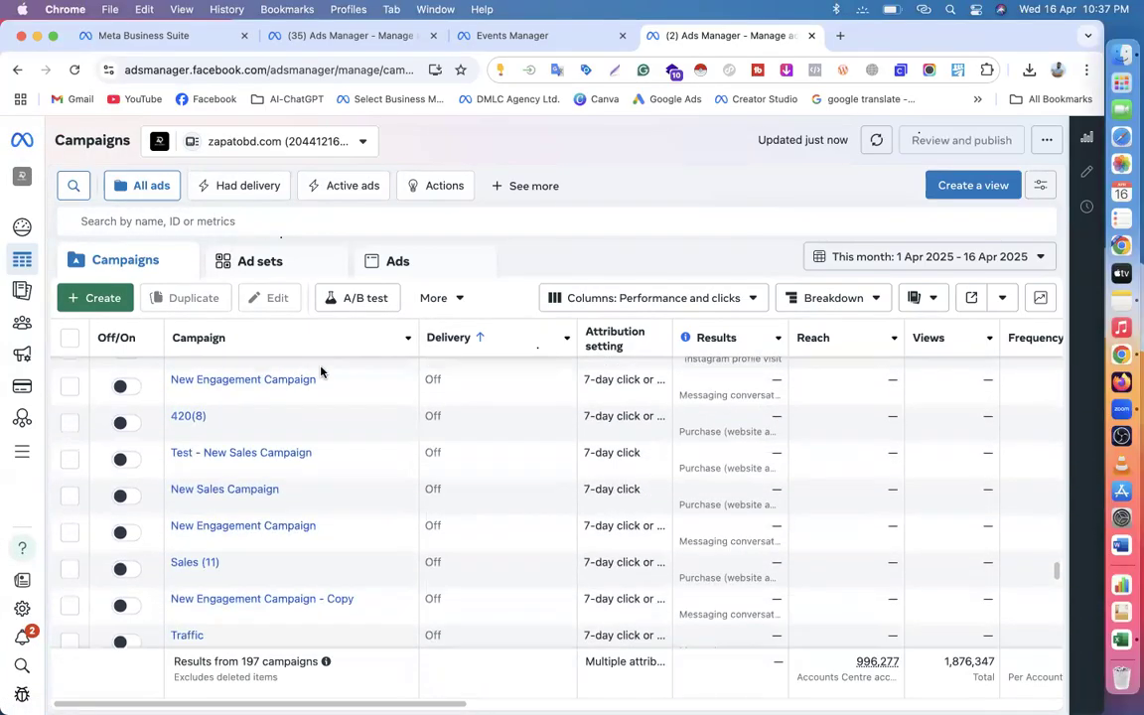
scroll(304, 494, up, 20)
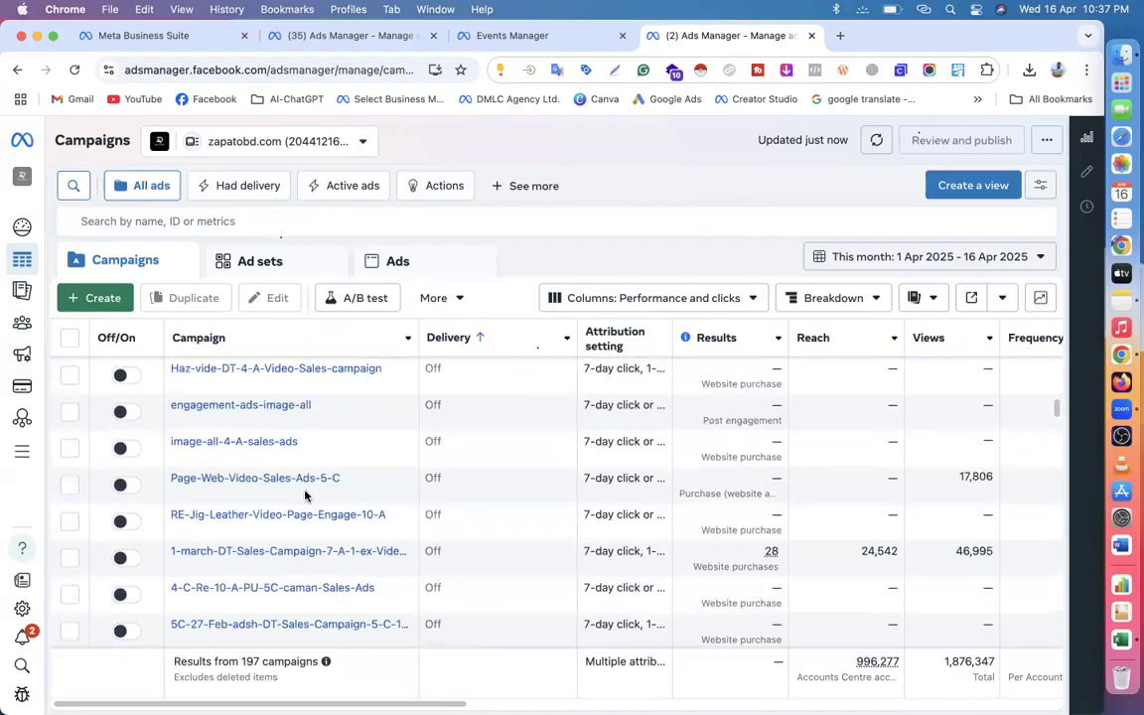
scroll(304, 494, right, 1)
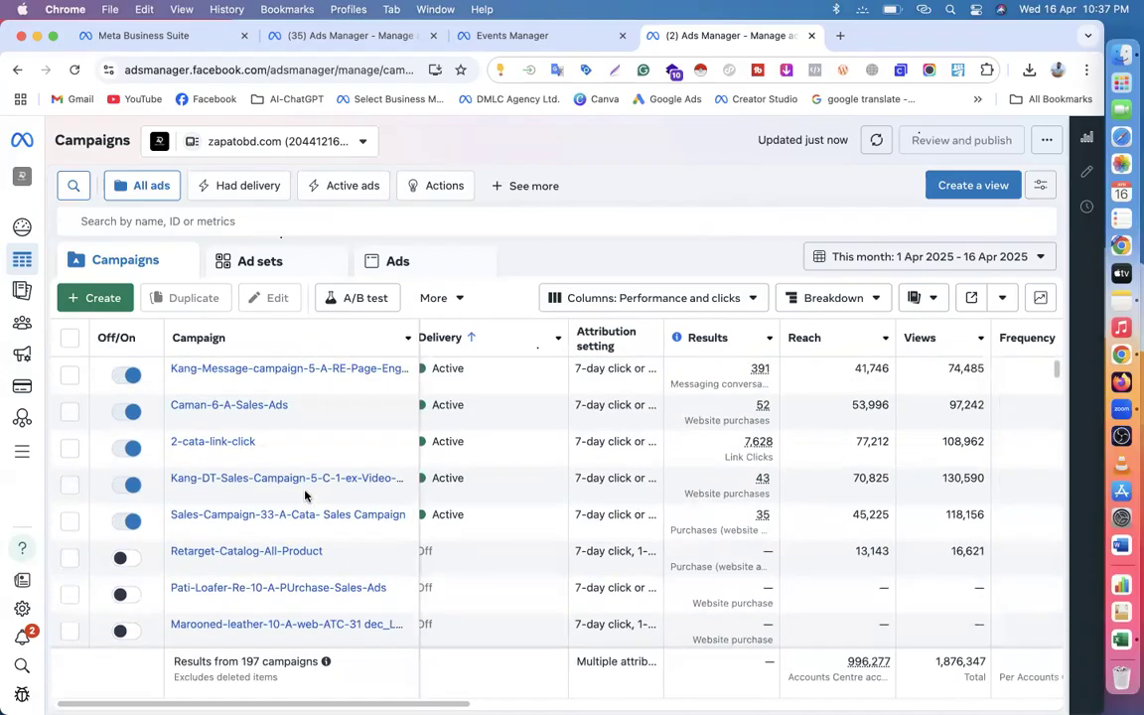
scroll(305, 493, left, 1)
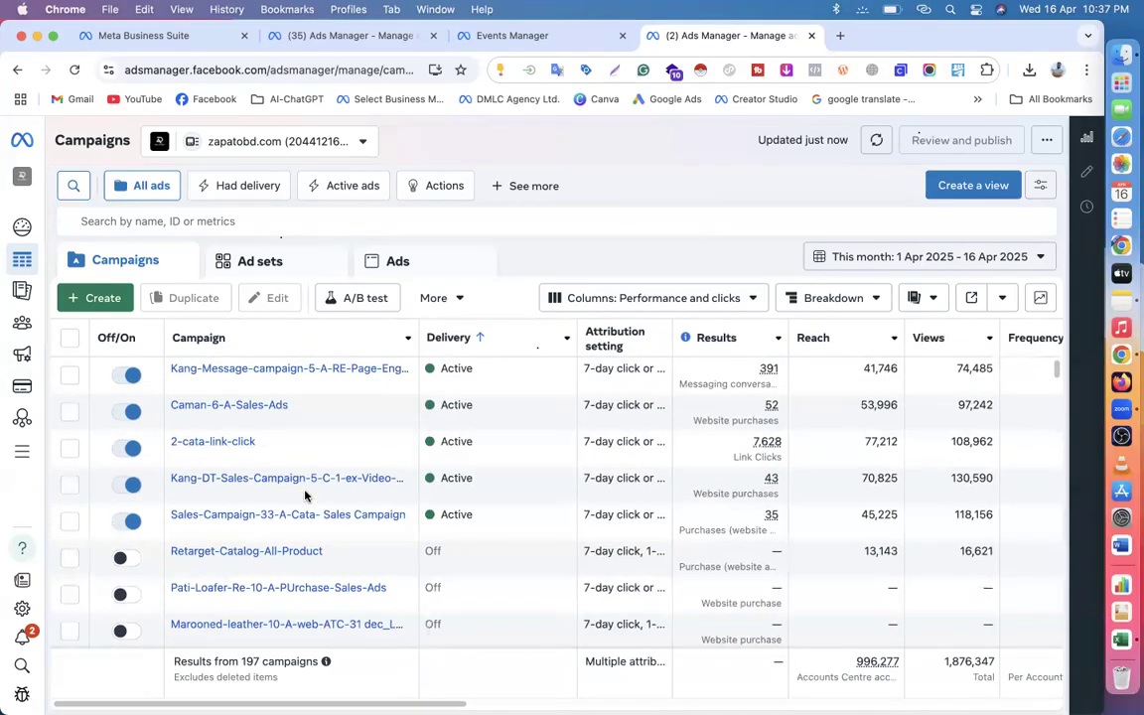
- Open zapatobd.com in a new browser tab, skim its home page and return to the Ads Manager campaigns list
click(836, 34)
text(z)
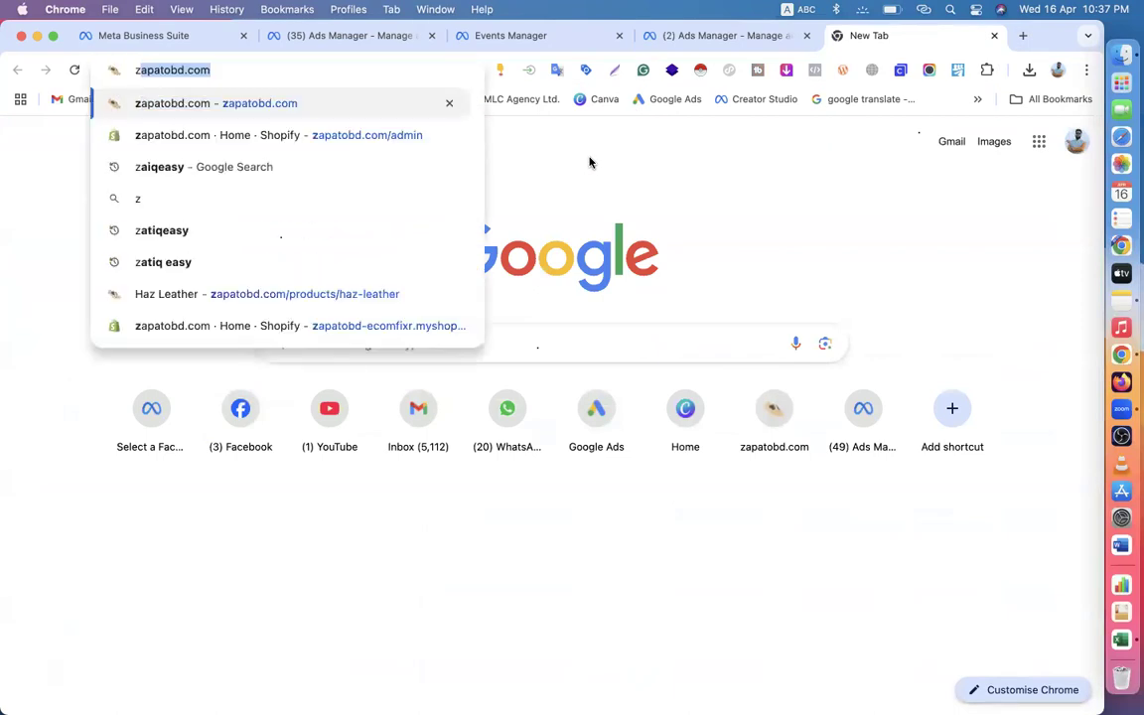
key(Return)
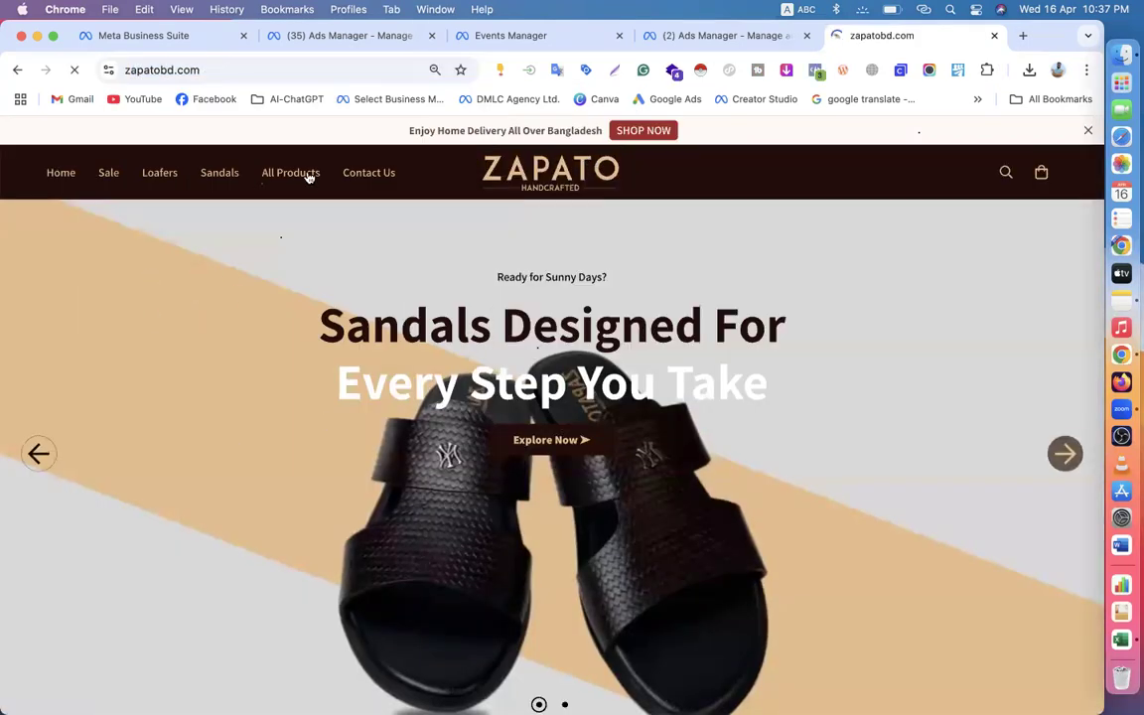
scroll(335, 396, down, 5)
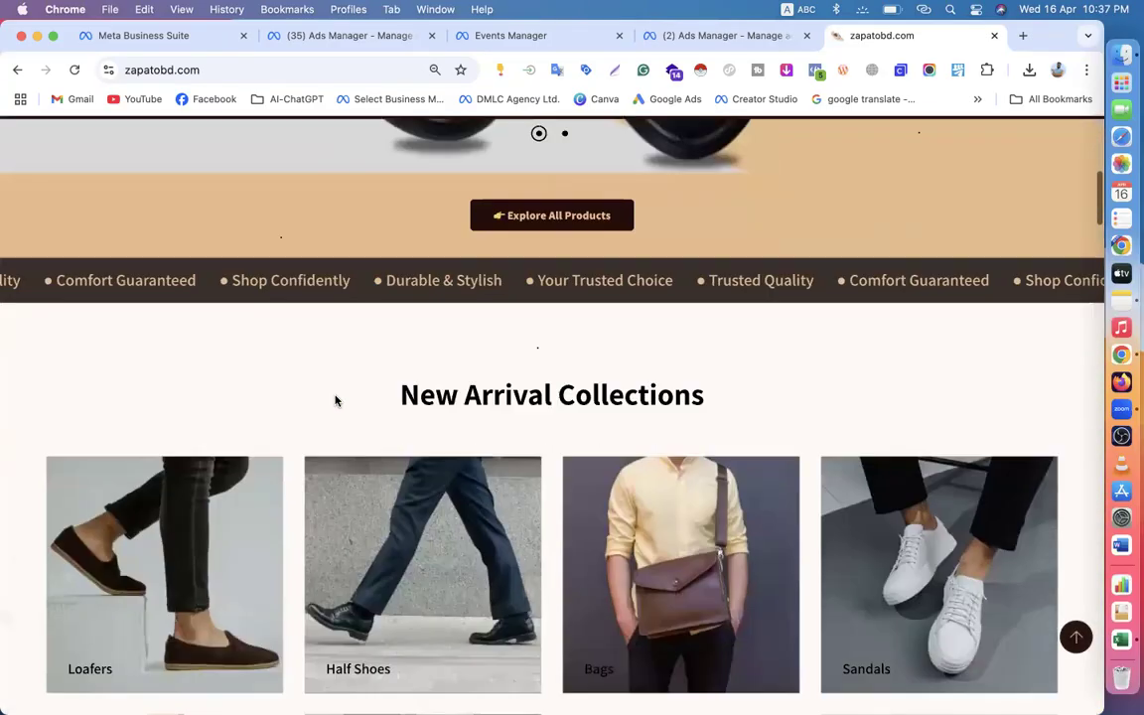
scroll(237, 309, up, 5)
click(260, 70)
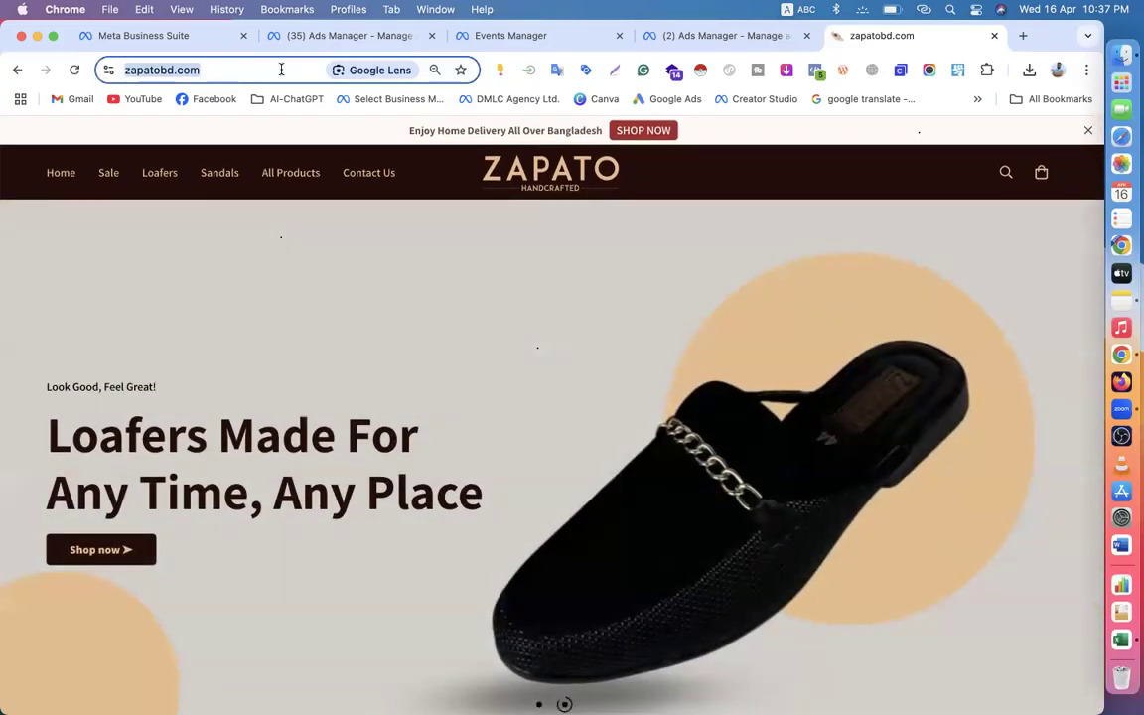
click(692, 37)
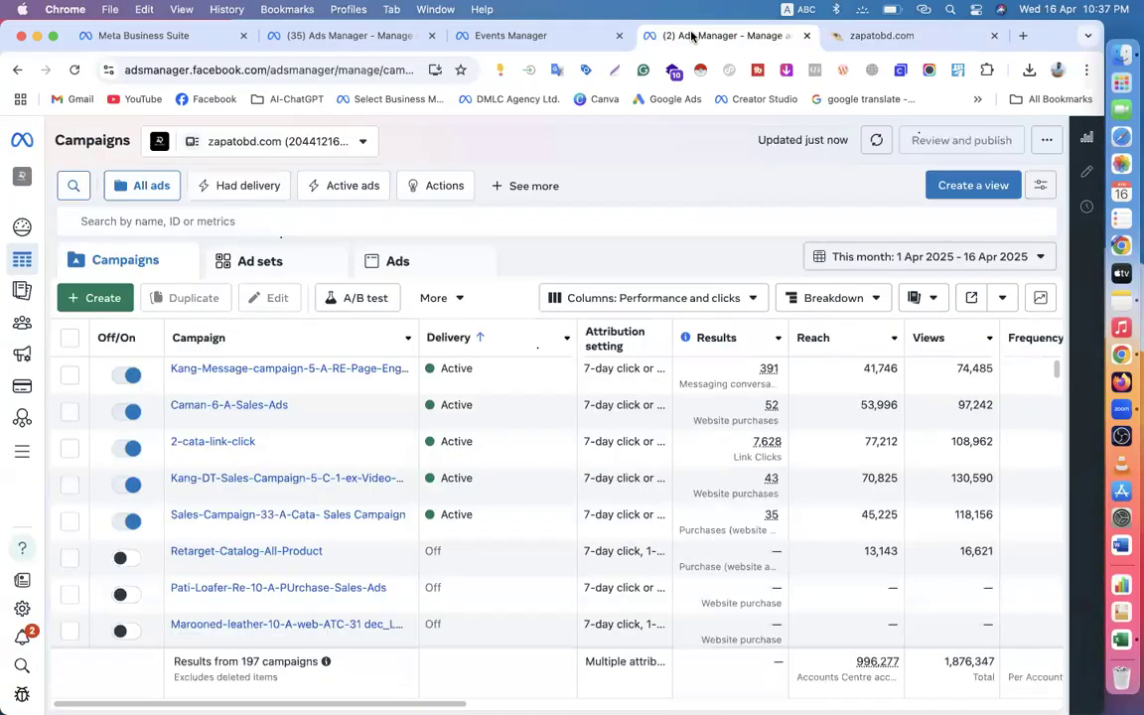
- Skim the older campaigns, glance at the ads notifications and return to the start of the campaigns list
scroll(363, 559, down, 15)
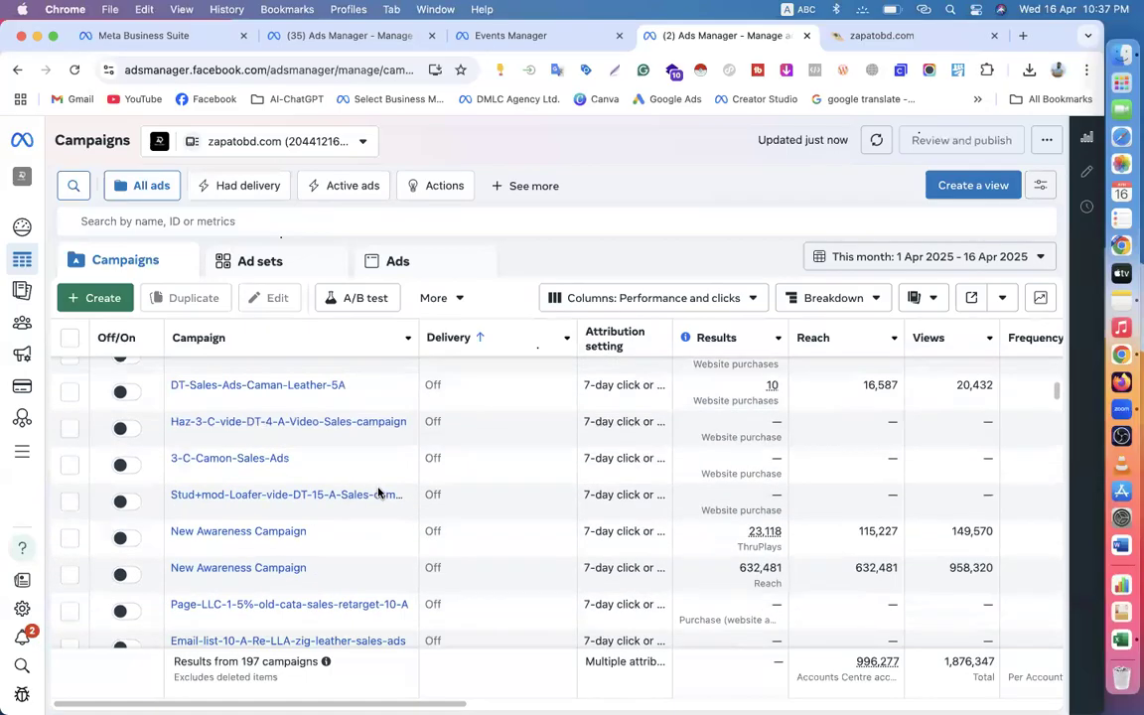
click(20, 639)
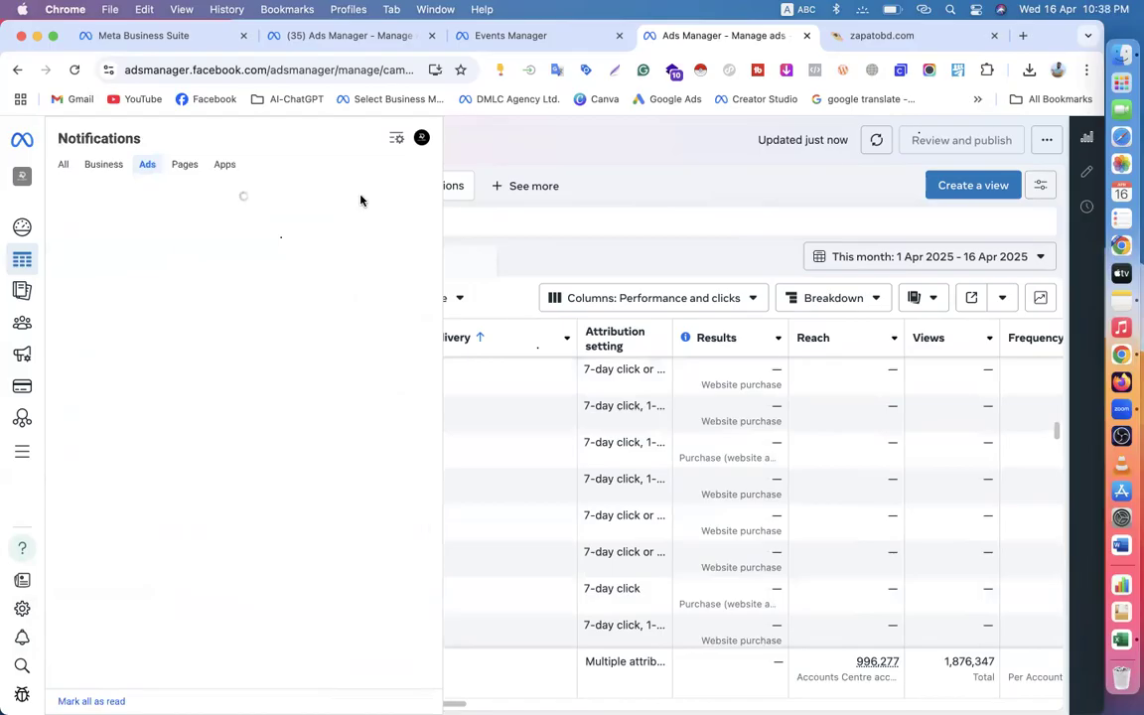
click(610, 132)
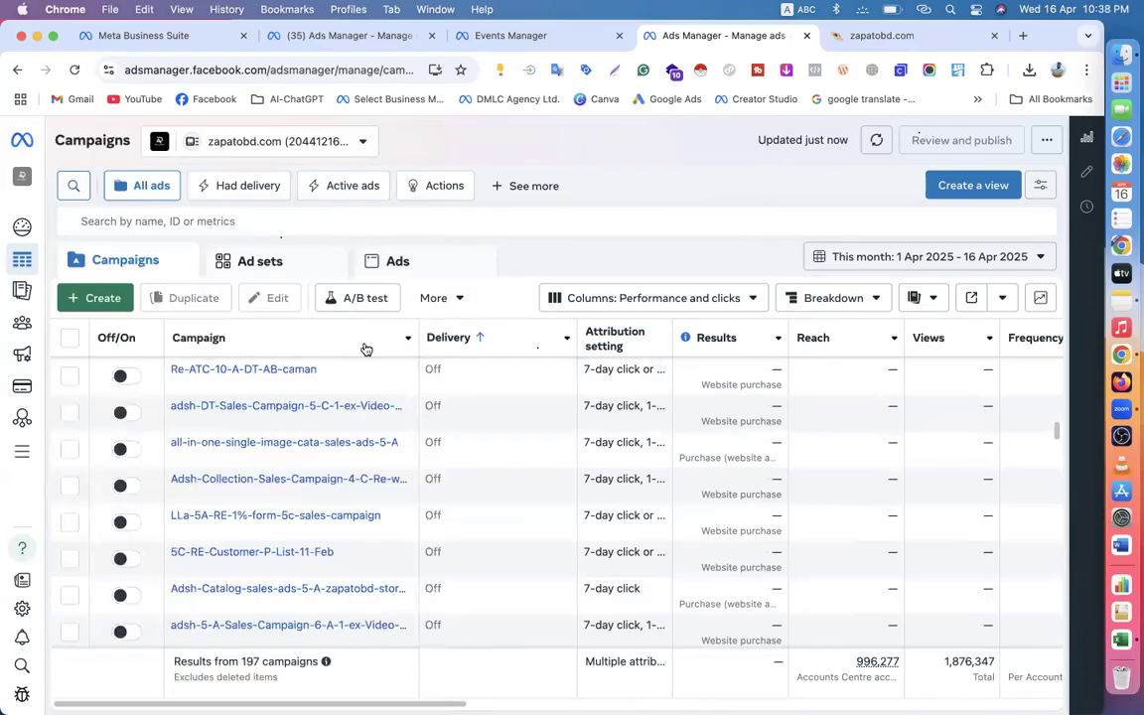
scroll(363, 536, up, 10)
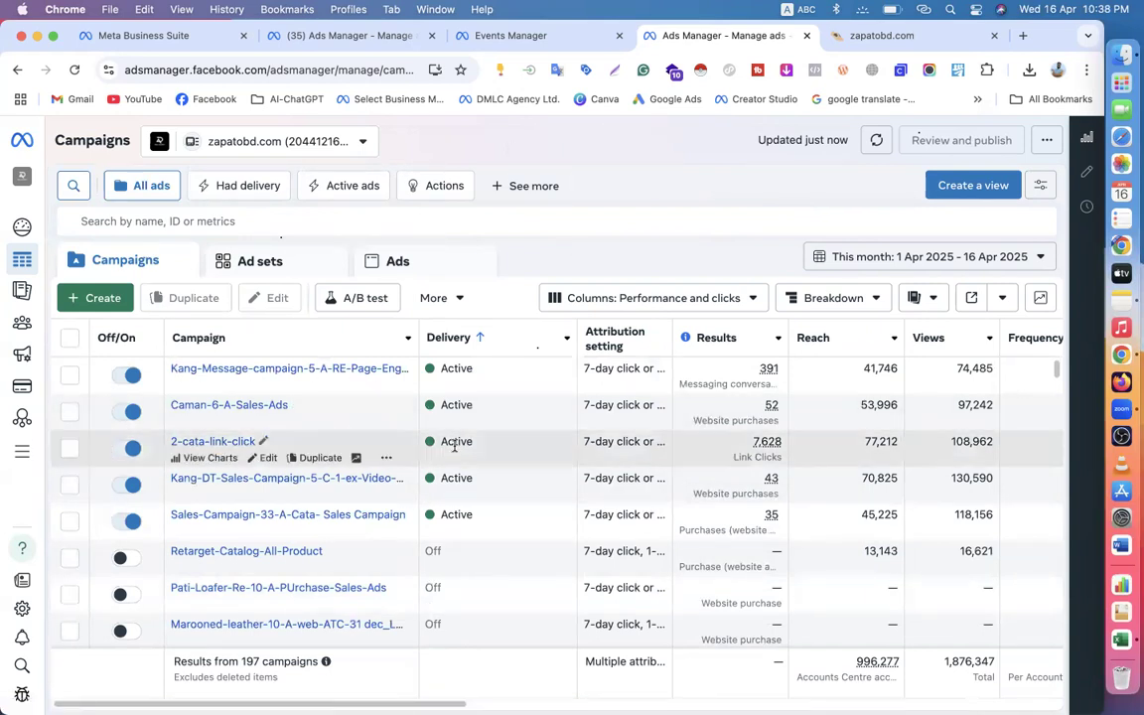
- Open the switched-off 1-march-DT-Sales-Campaign-7-A campaign for editing and go through its settings down to the existing ads
scroll(454, 447, down, 5)
scroll(345, 554, down, 10)
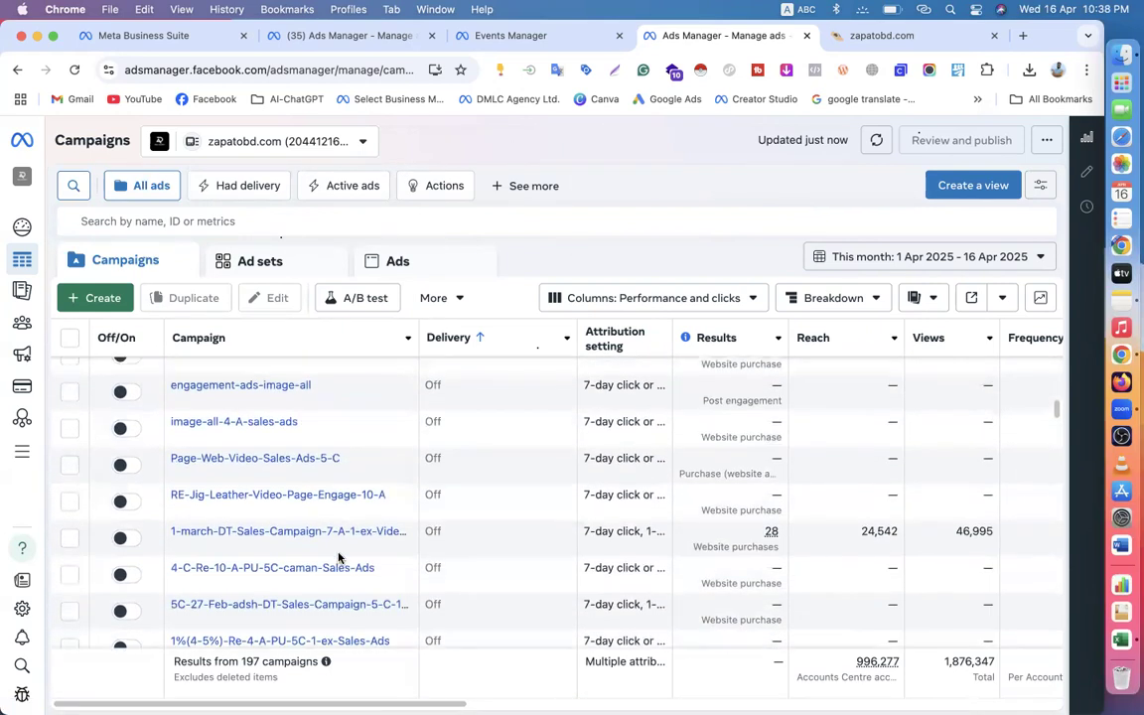
scroll(339, 558, down, 1)
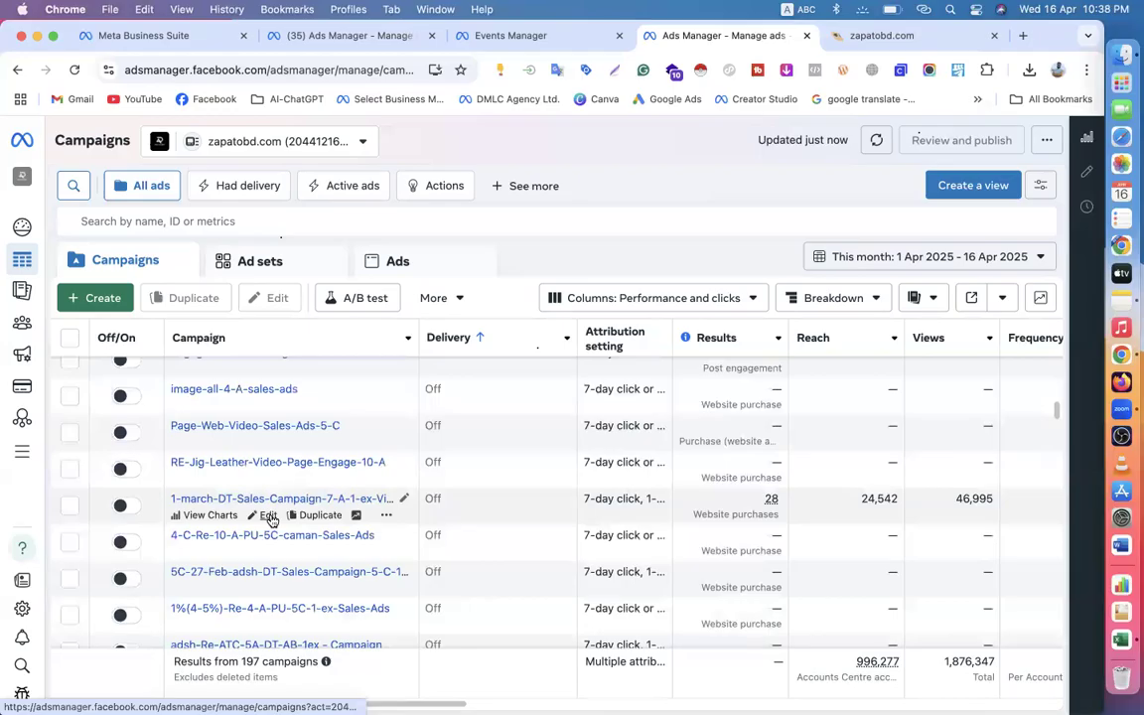
click(268, 515)
scroll(544, 564, down, 2)
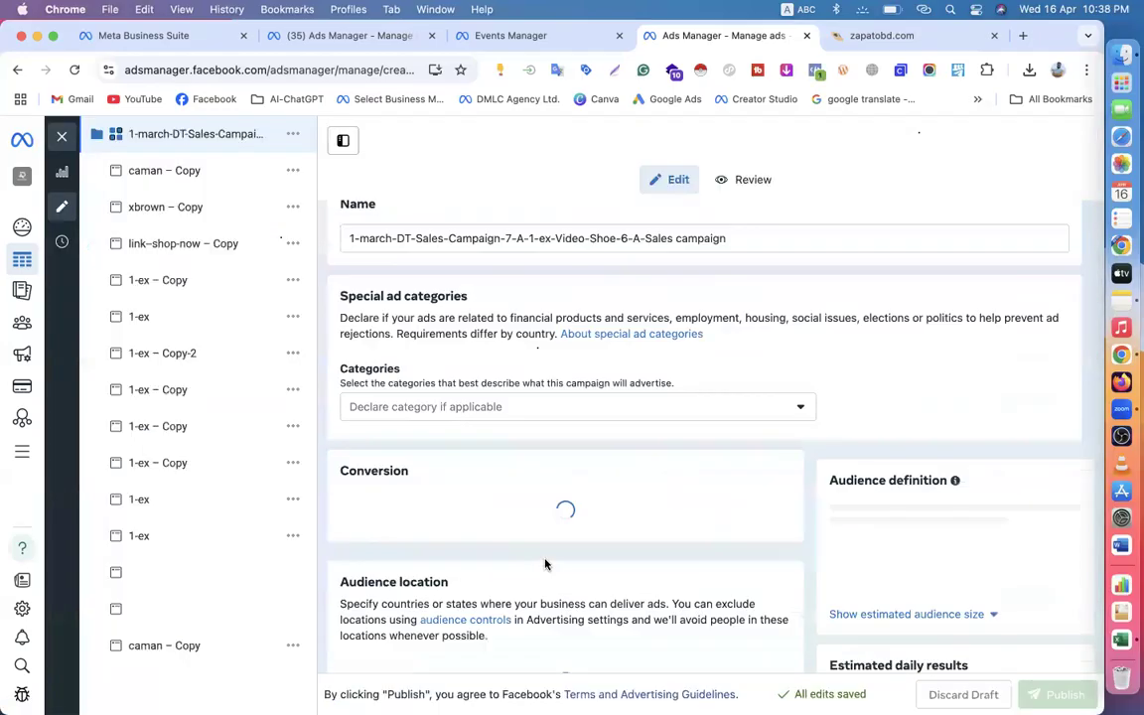
scroll(544, 563, down, 10)
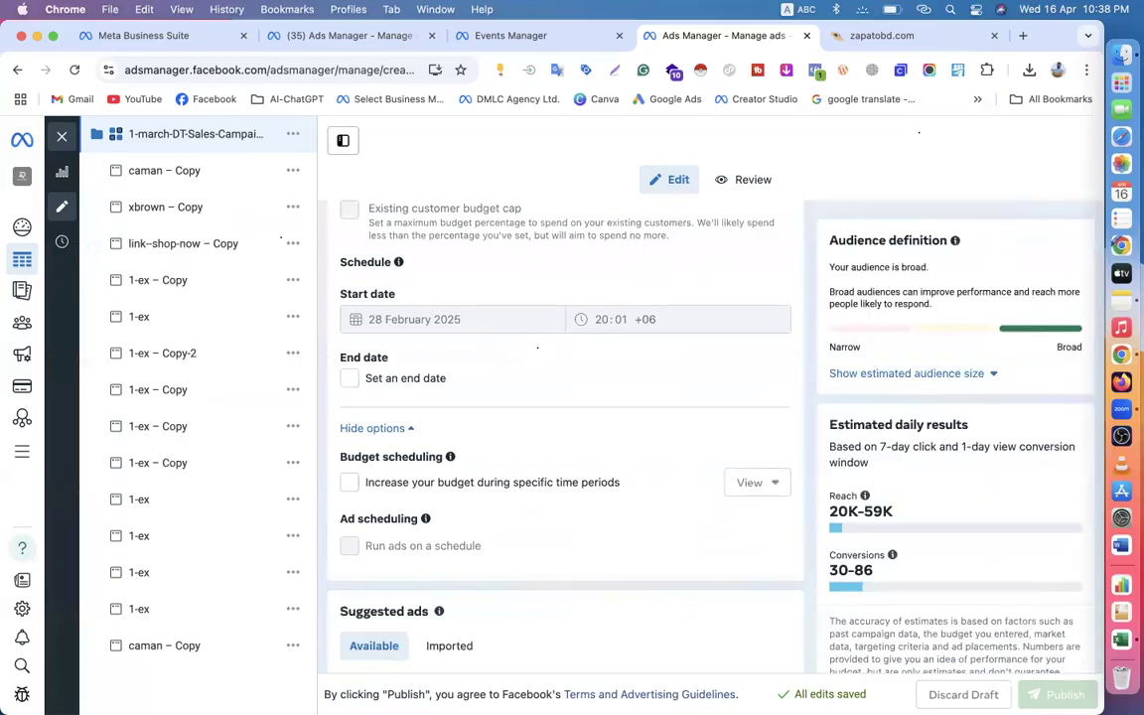
scroll(566, 585, down, 5)
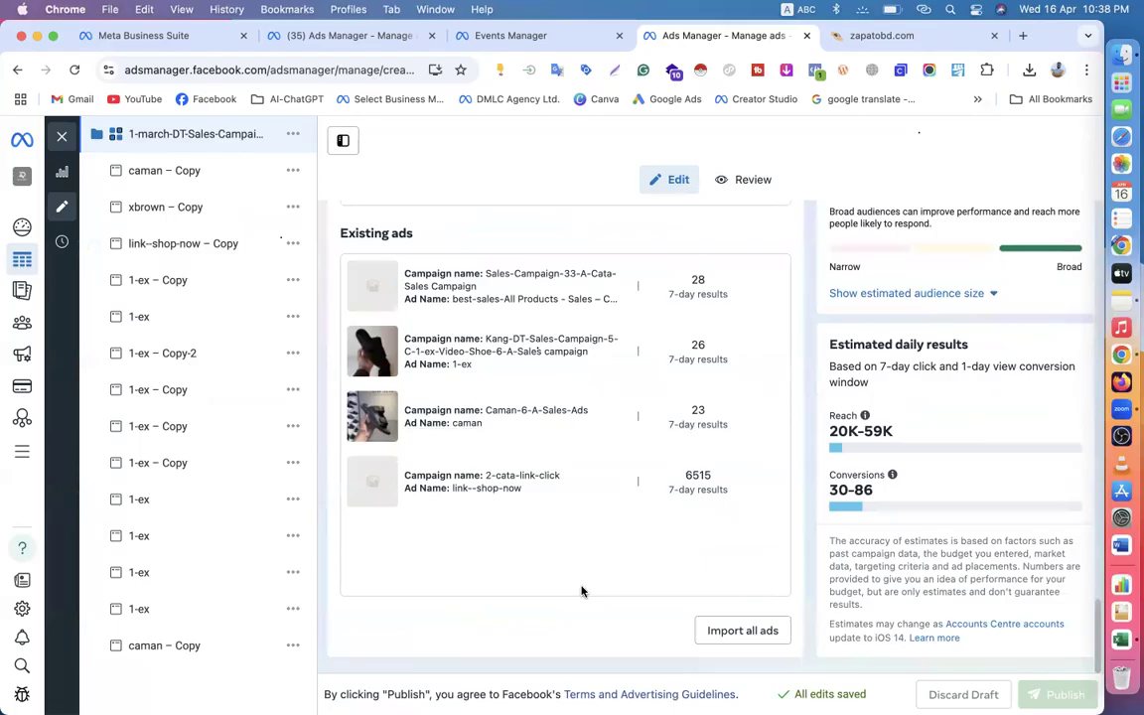
- Import all existing ads into the 1-march-DT-Sales campaign and publish the imported ads
click(753, 628)
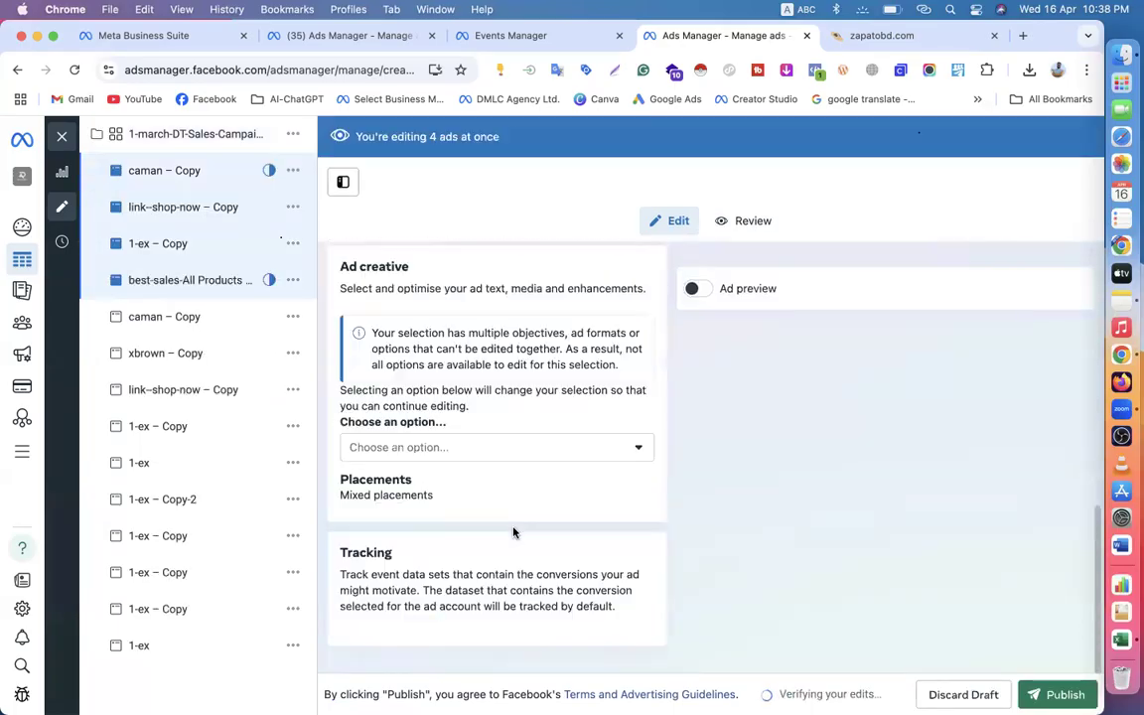
scroll(514, 532, down, 4)
scroll(441, 423, up, 10)
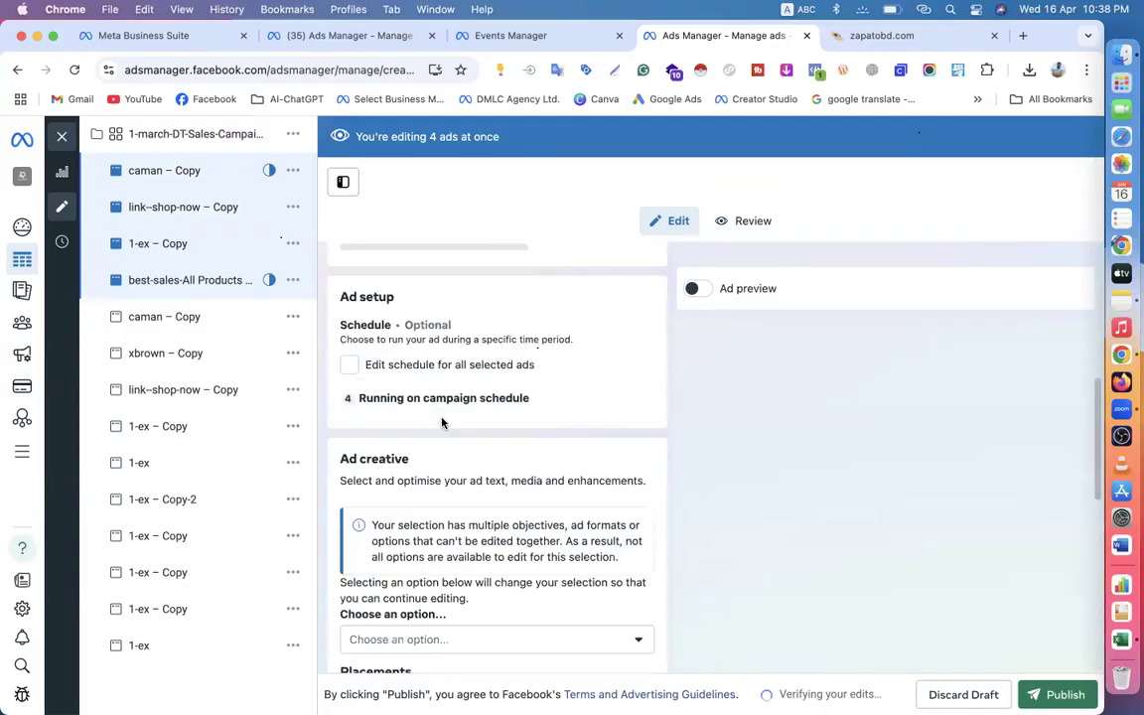
scroll(537, 427, down, 5)
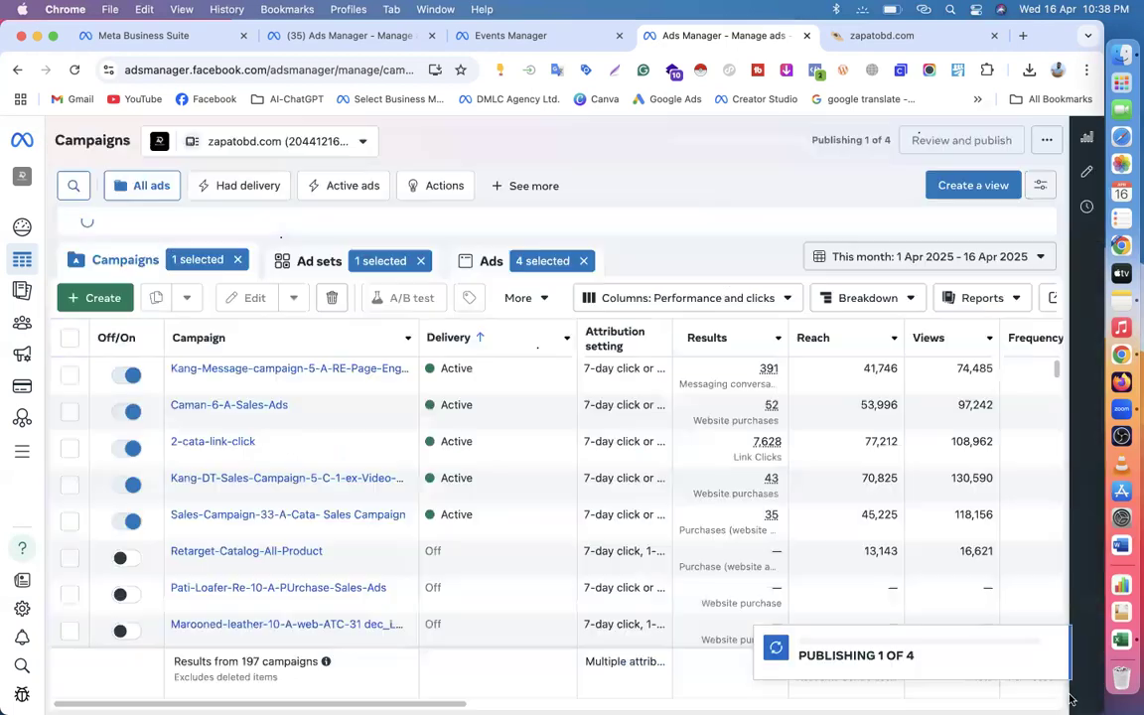
- Reopen the 1-march-DT-Sales-Campaign-7-A campaign for editing and go through its location, budget and schedule settings down to the suggested ads
scroll(378, 501, down, 5)
scroll(367, 520, down, 15)
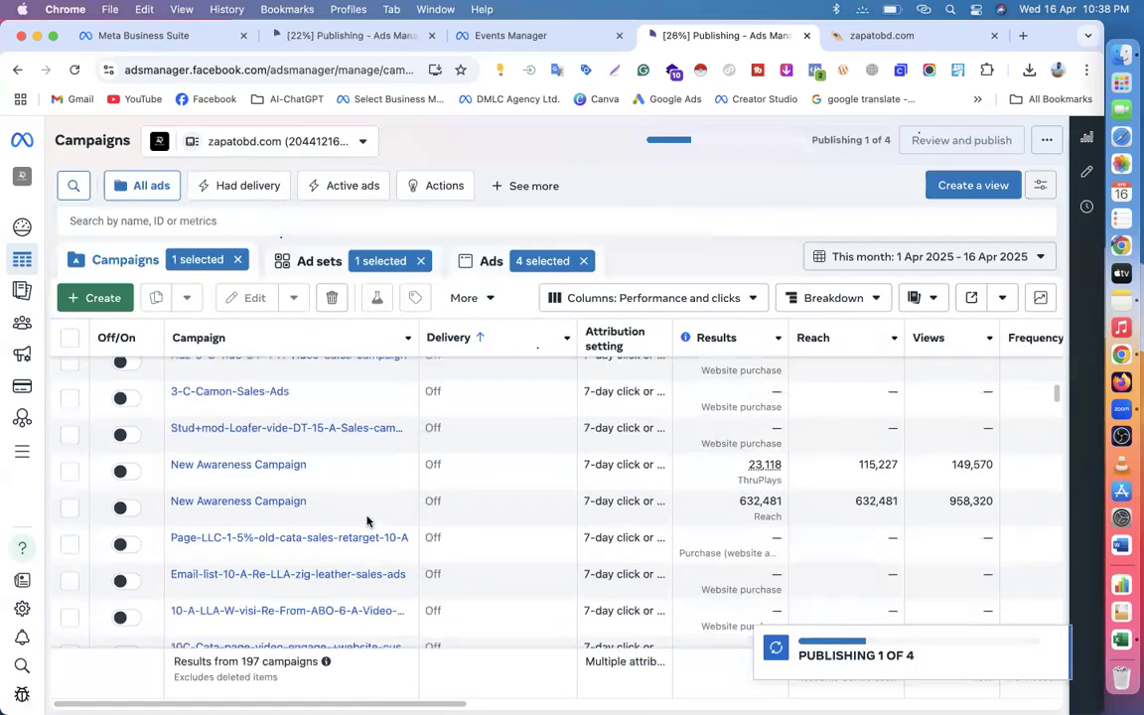
scroll(254, 514, up, 4)
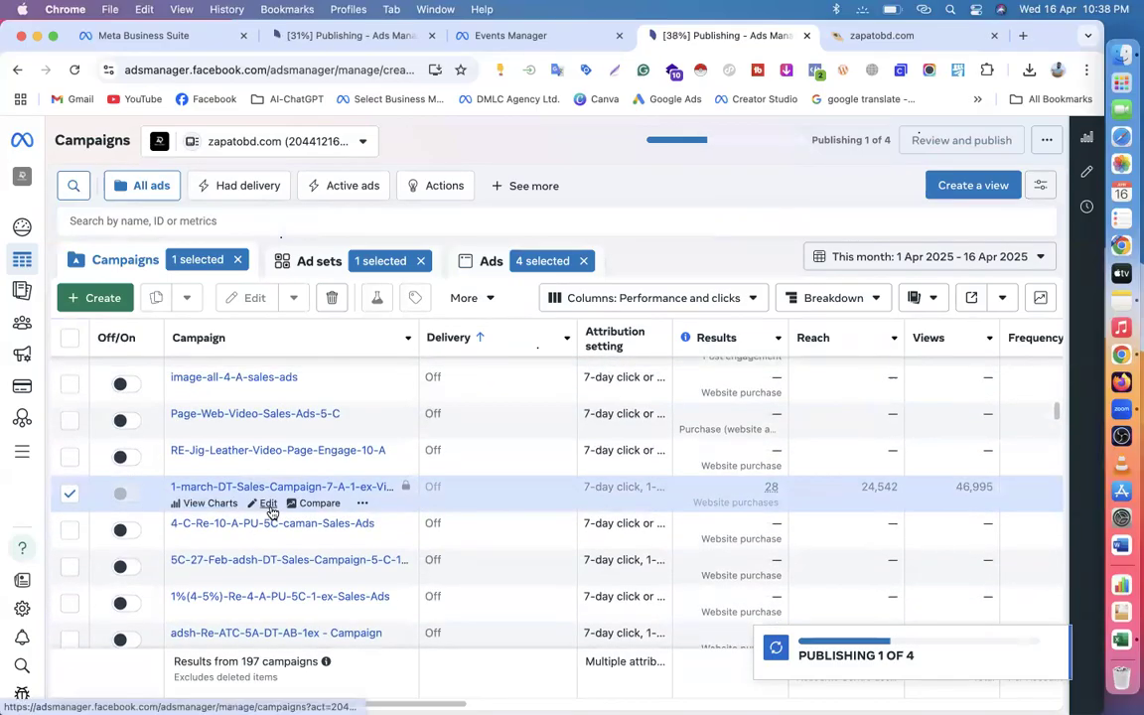
click(268, 503)
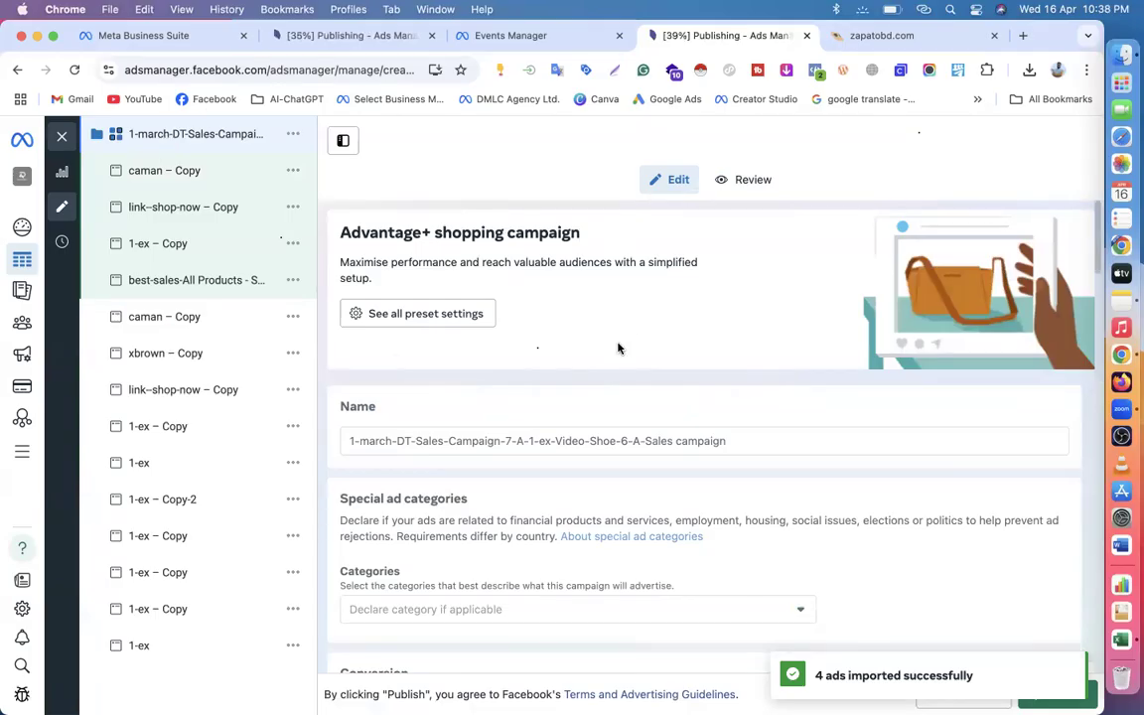
scroll(617, 347, down, 5)
scroll(619, 349, up, 5)
scroll(655, 444, down, 5)
scroll(654, 449, down, 10)
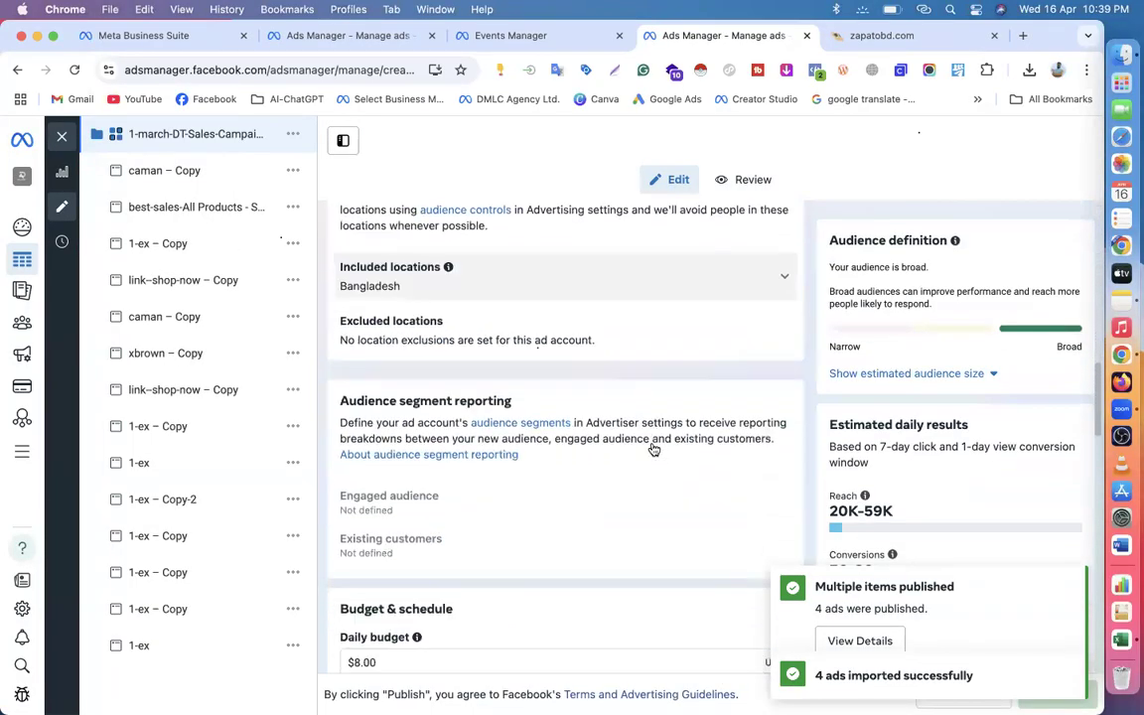
scroll(653, 449, down, 5)
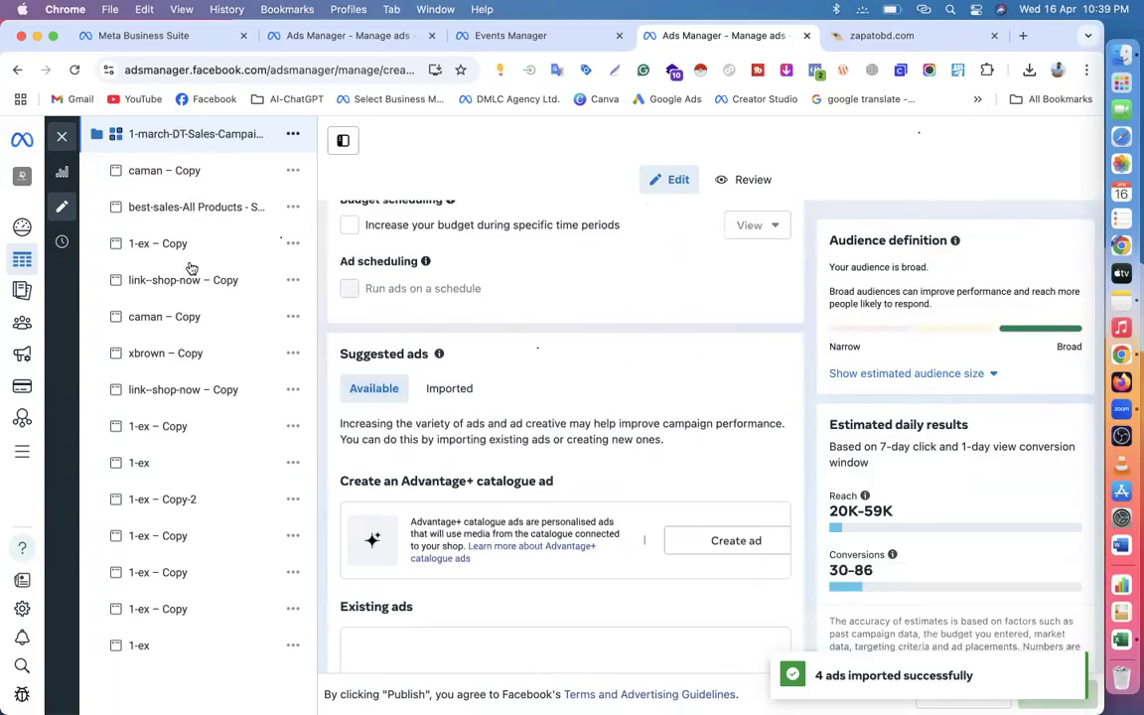
- Skim the full list of ads inside the 1-march-DT-Sales campaign and close the editor
scroll(188, 278, down, 10)
scroll(183, 296, down, 5)
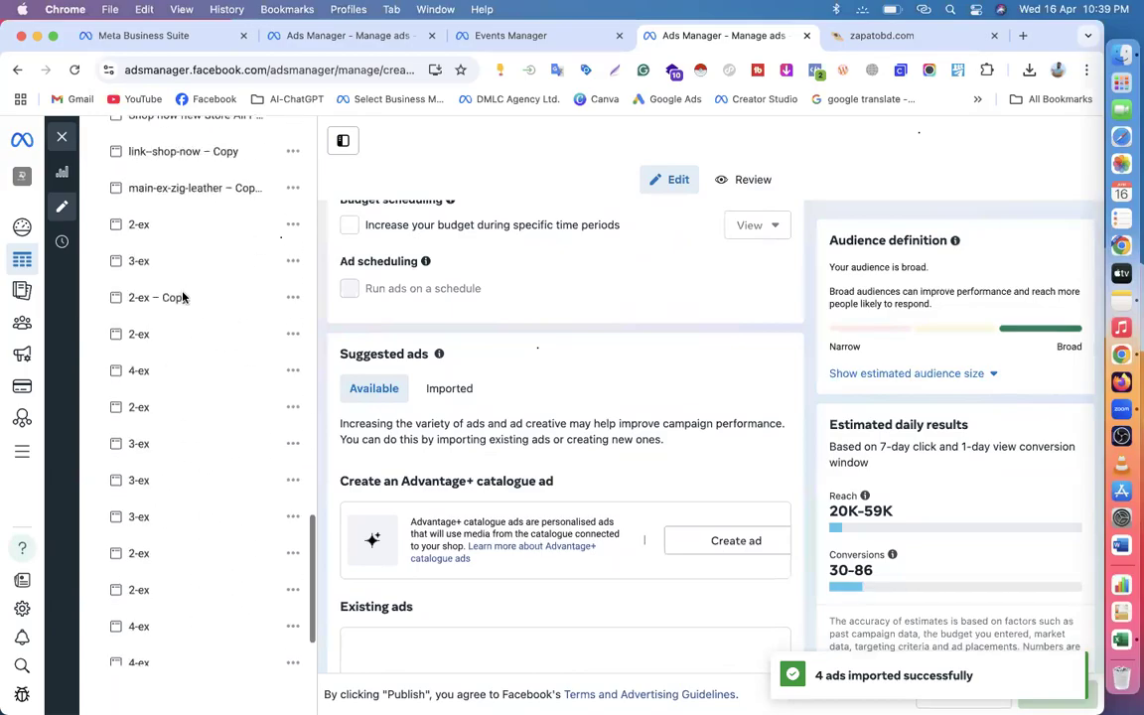
scroll(182, 298, up, 20)
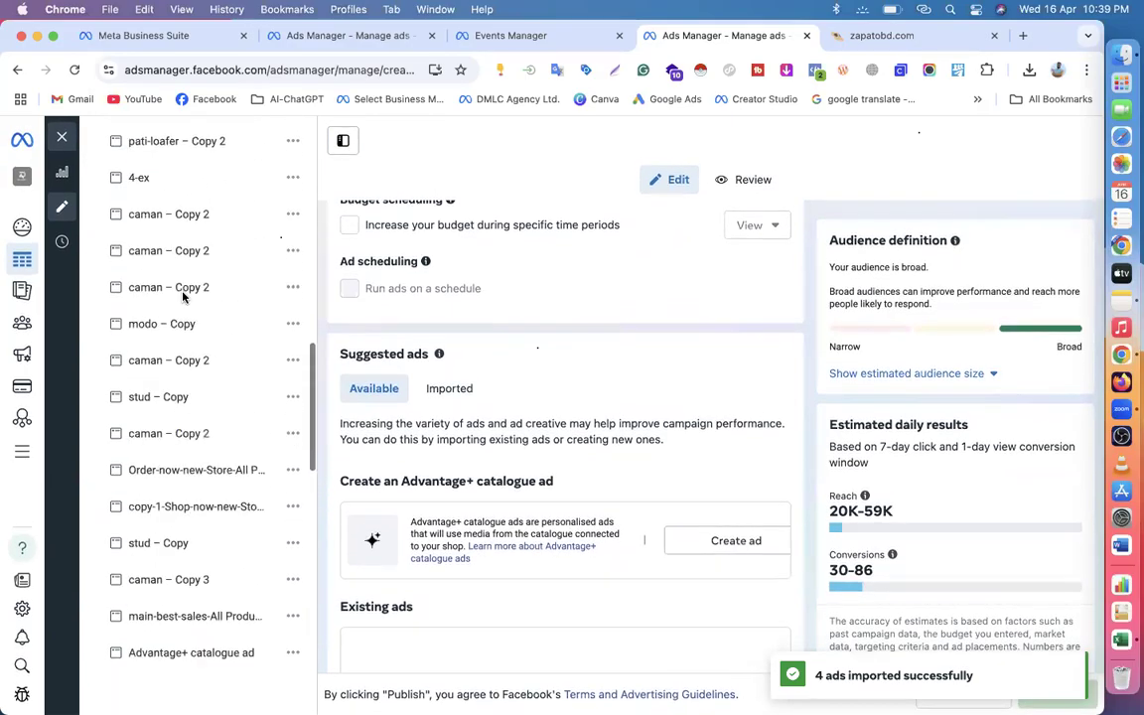
click(60, 140)
- Find the 1-march-DT-Sales-Campaign-7-A campaign in the campaigns list and switch it on
scroll(251, 536, down, 15)
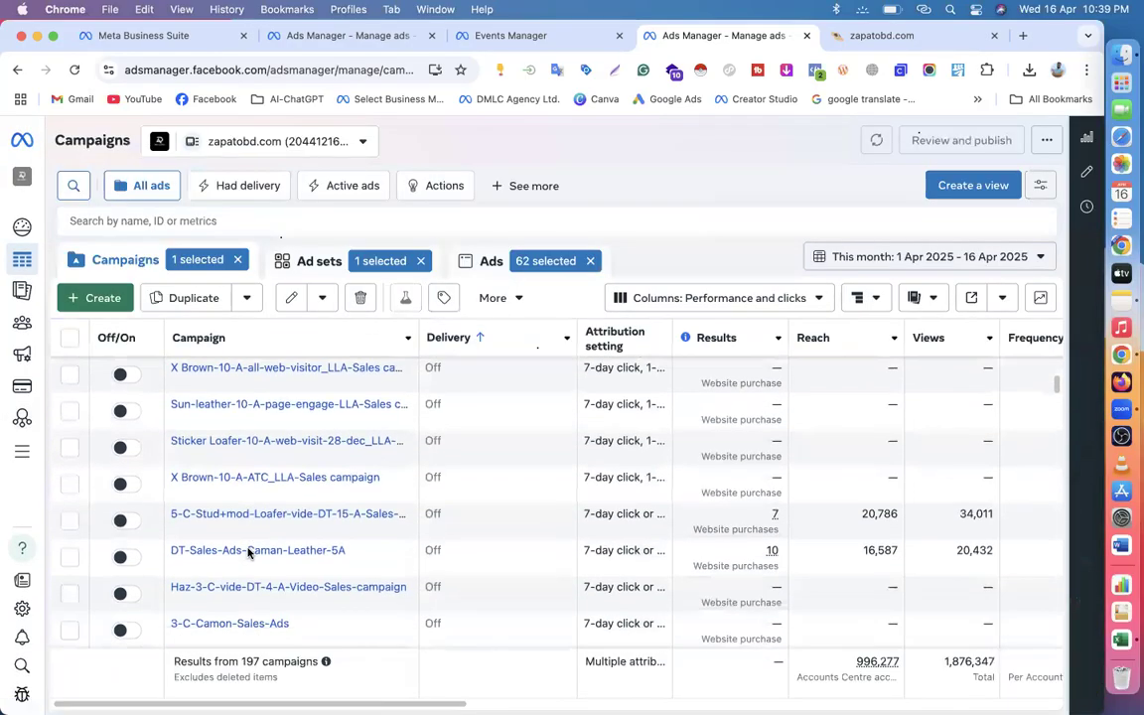
scroll(248, 553, down, 10)
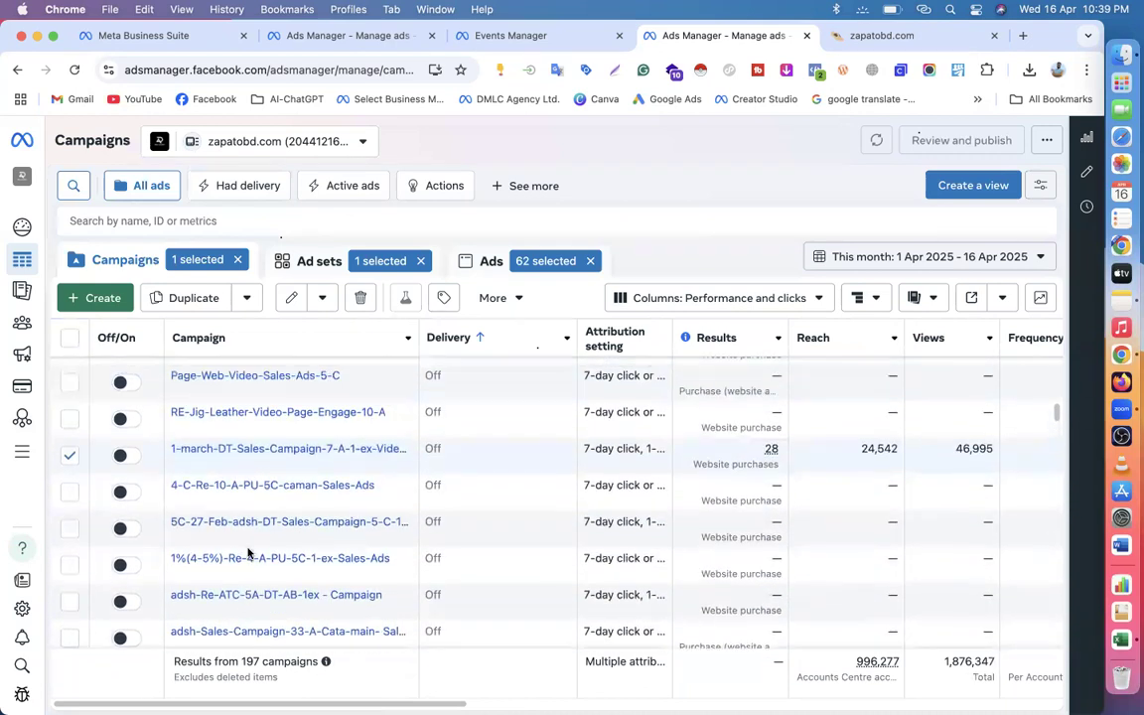
click(123, 458)
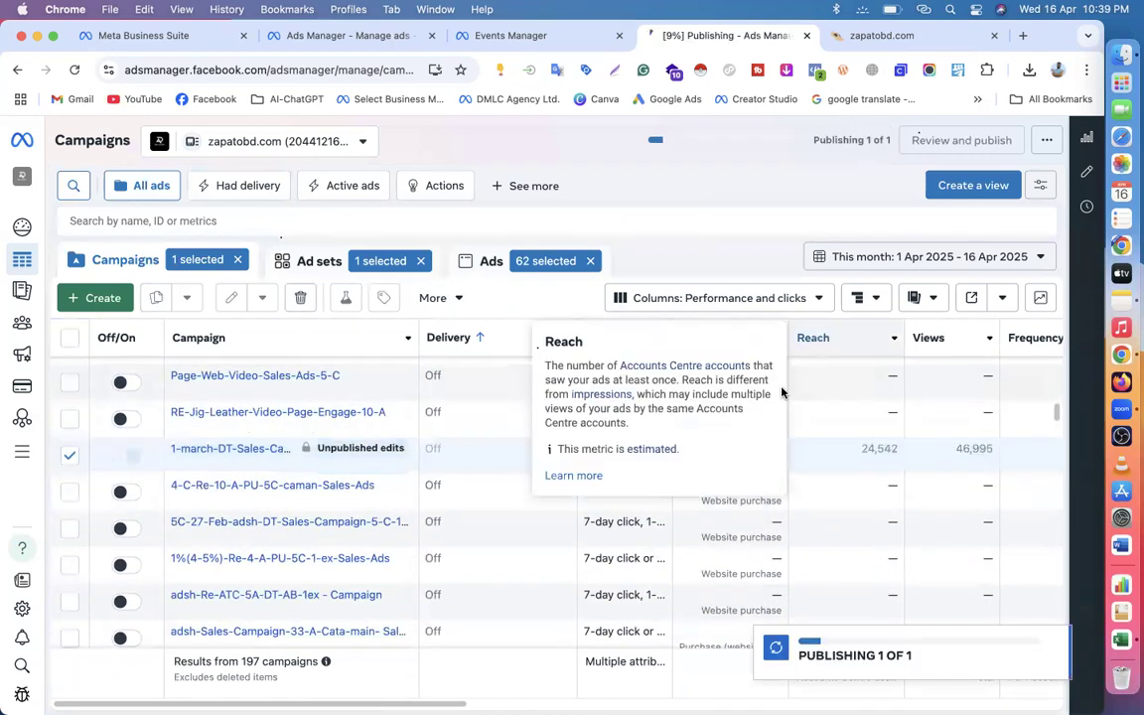
- Set the reporting period to Maximum, check the 1-march-DT-Sales campaign's results, cost per result and amount spent, and deselect the campaign
click(965, 256)
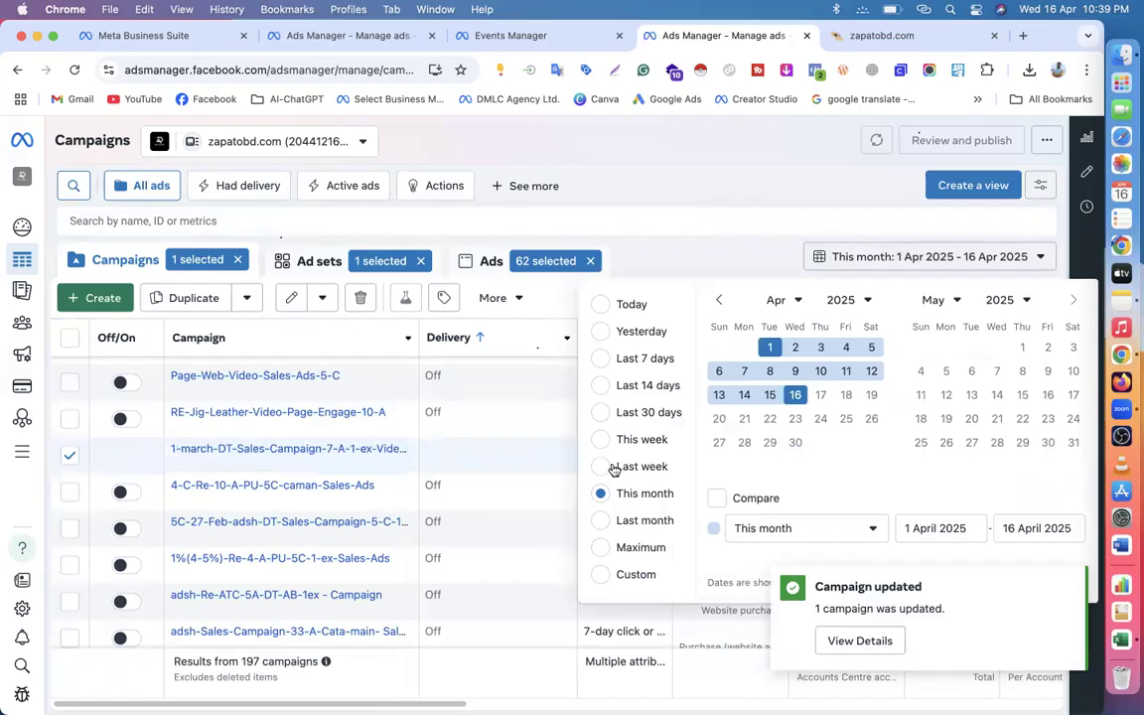
click(599, 548)
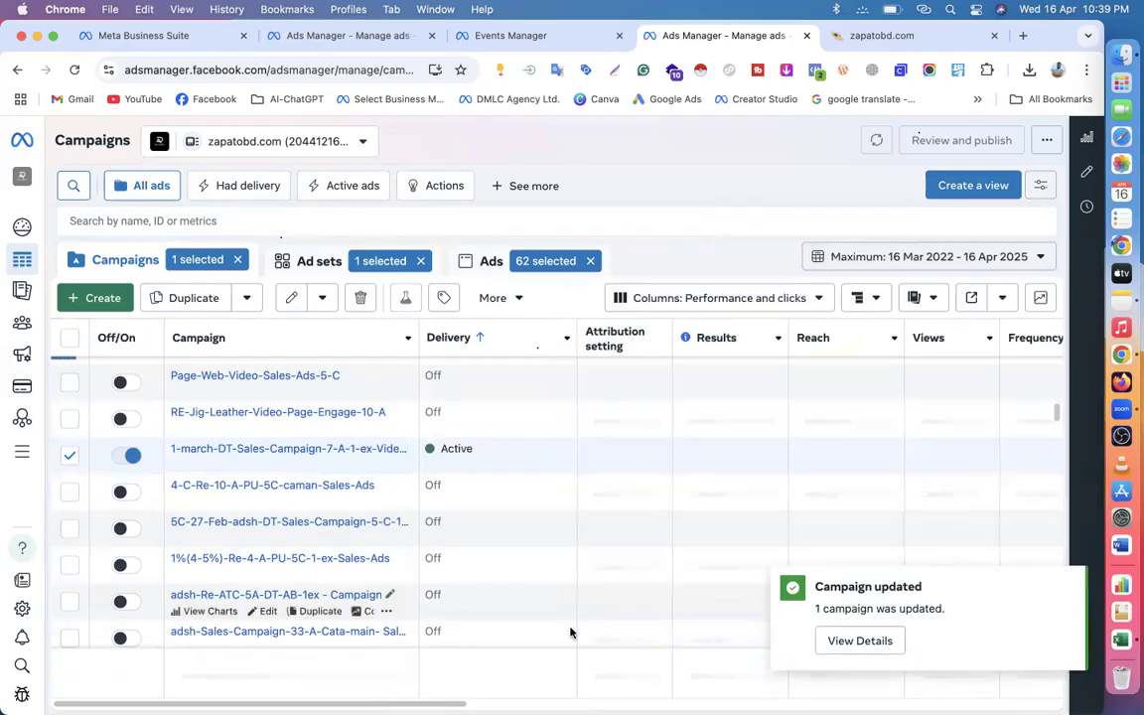
scroll(556, 531, right, 3)
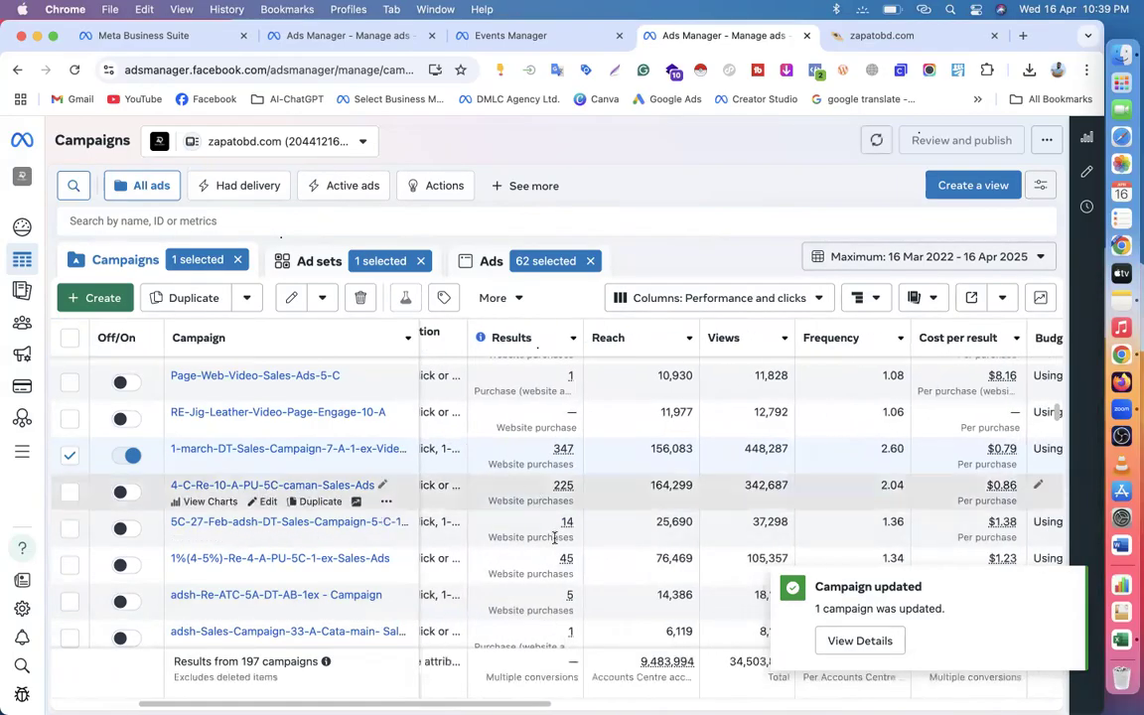
scroll(593, 591, right, 5)
scroll(594, 590, right, 3)
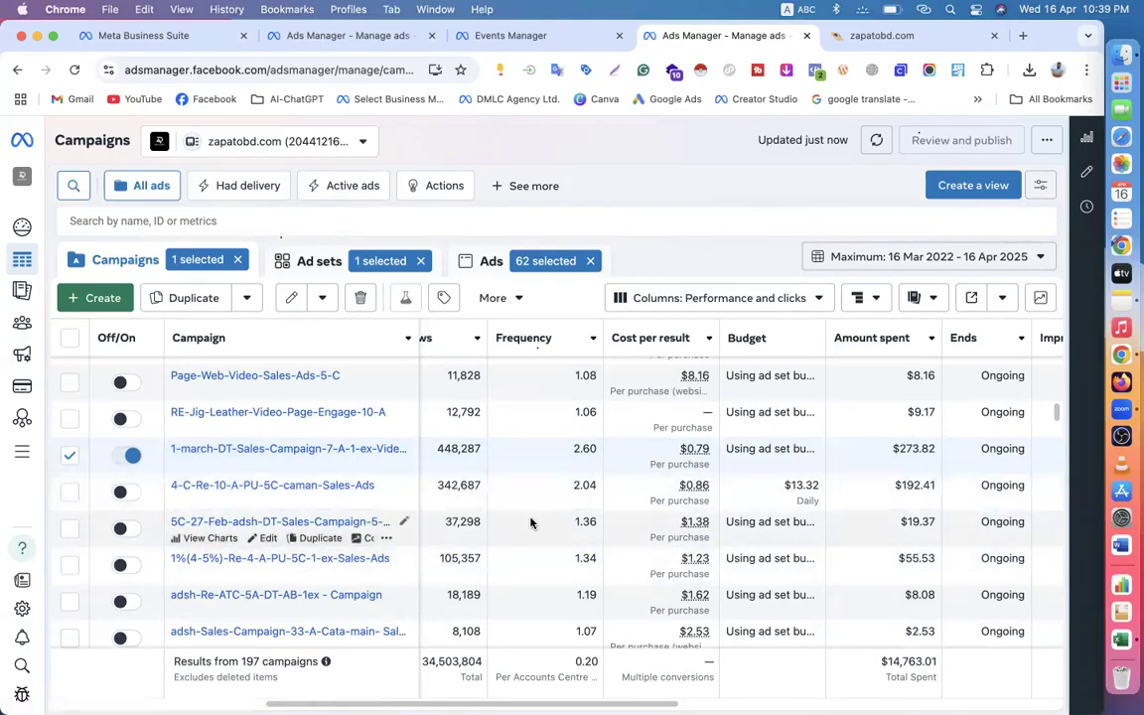
scroll(527, 506, left, 5)
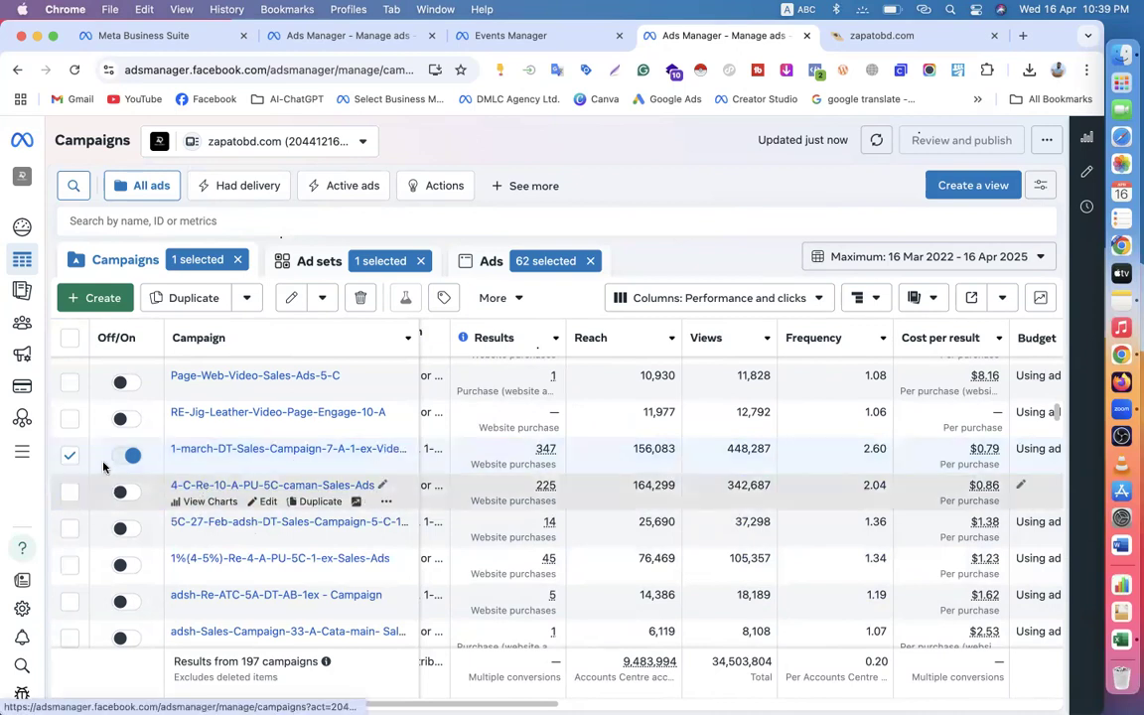
click(69, 455)
- Examine the lifetime results and cost per result of the switched-off campaigns listed below the 1-march-DT-Sales campaign
scroll(193, 485, down, 1)
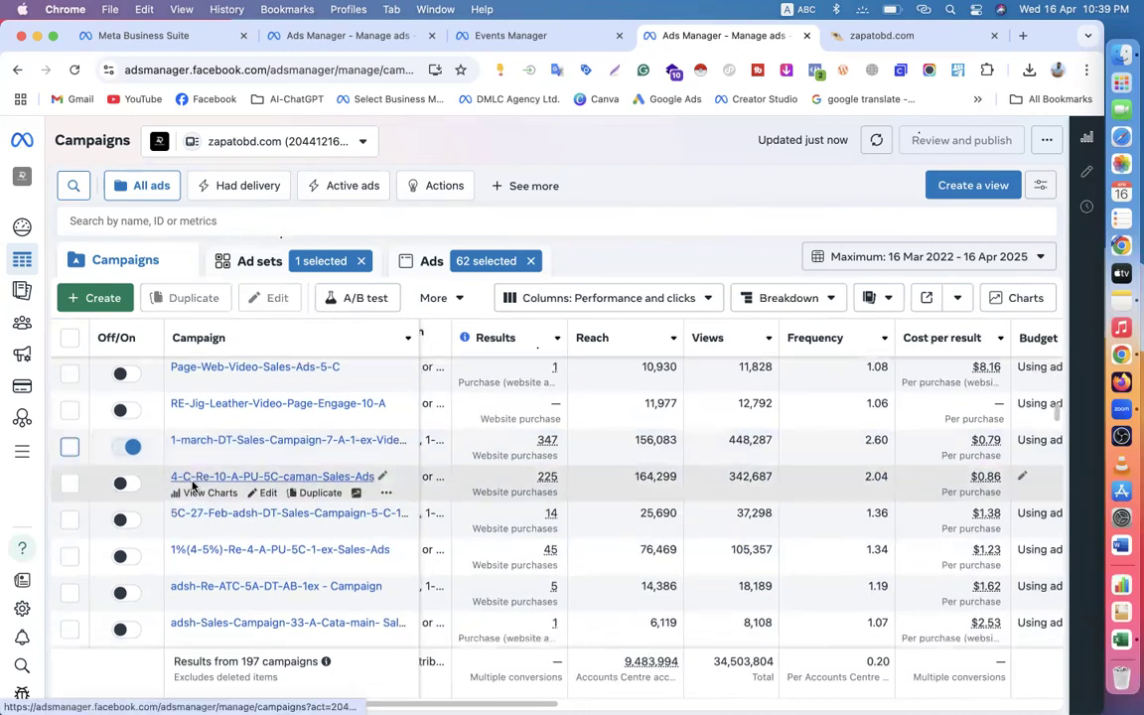
scroll(193, 485, down, 2)
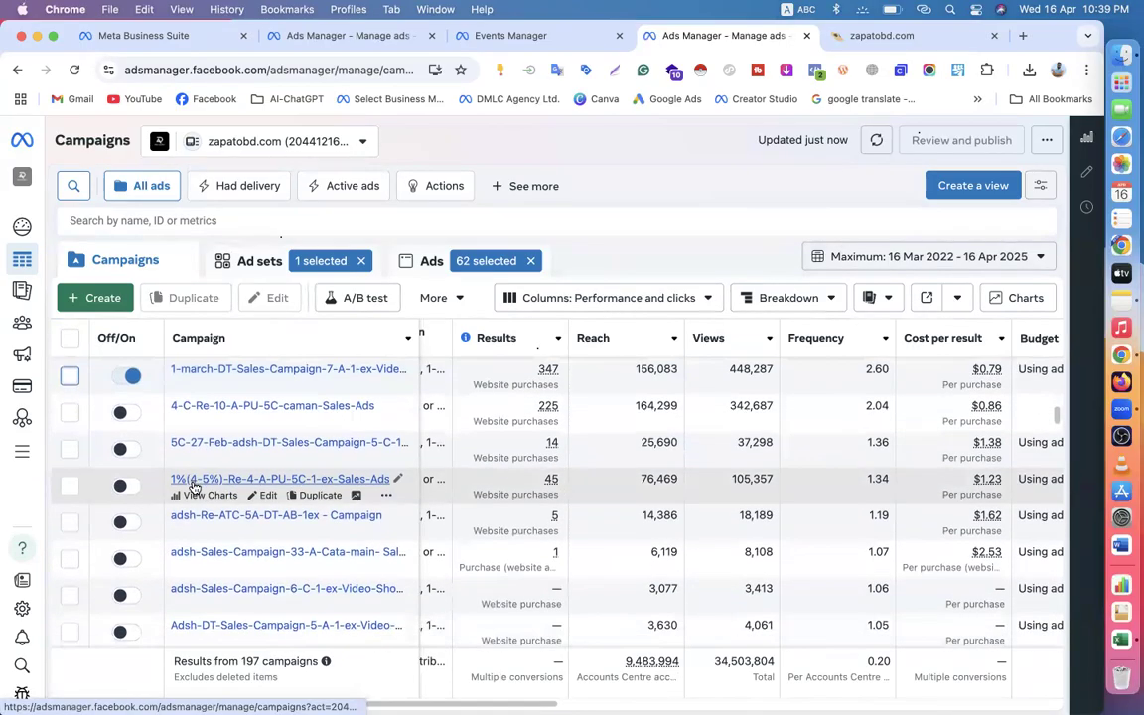
scroll(194, 485, down, 3)
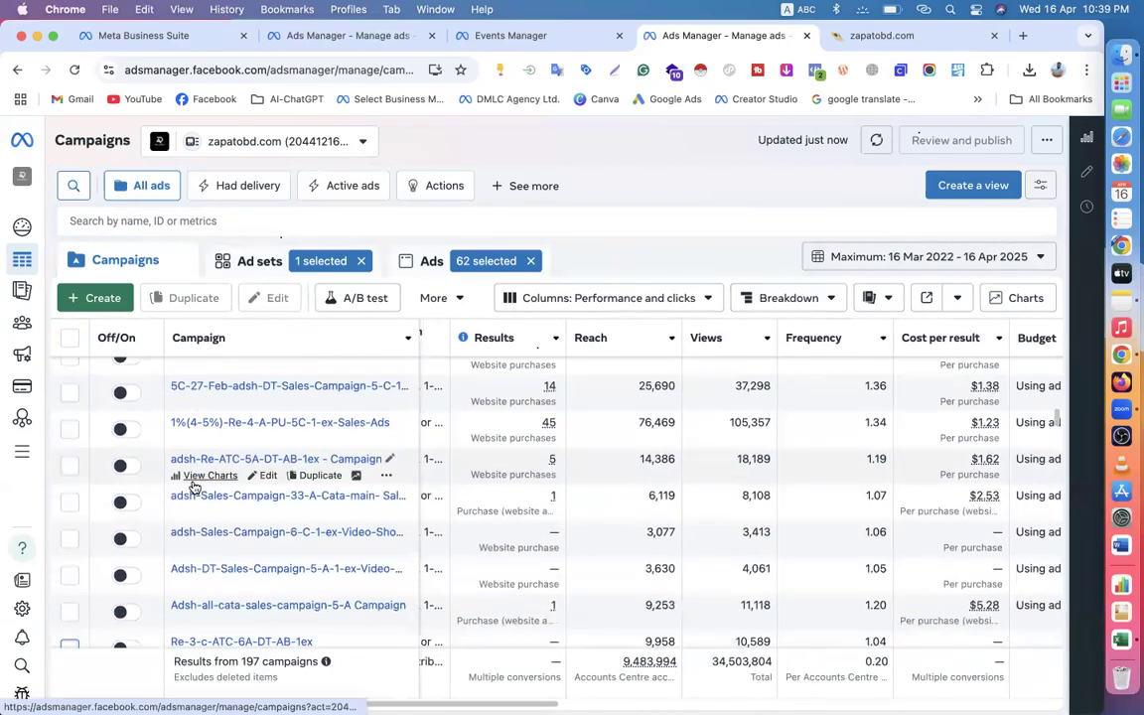
scroll(194, 485, up, 3)
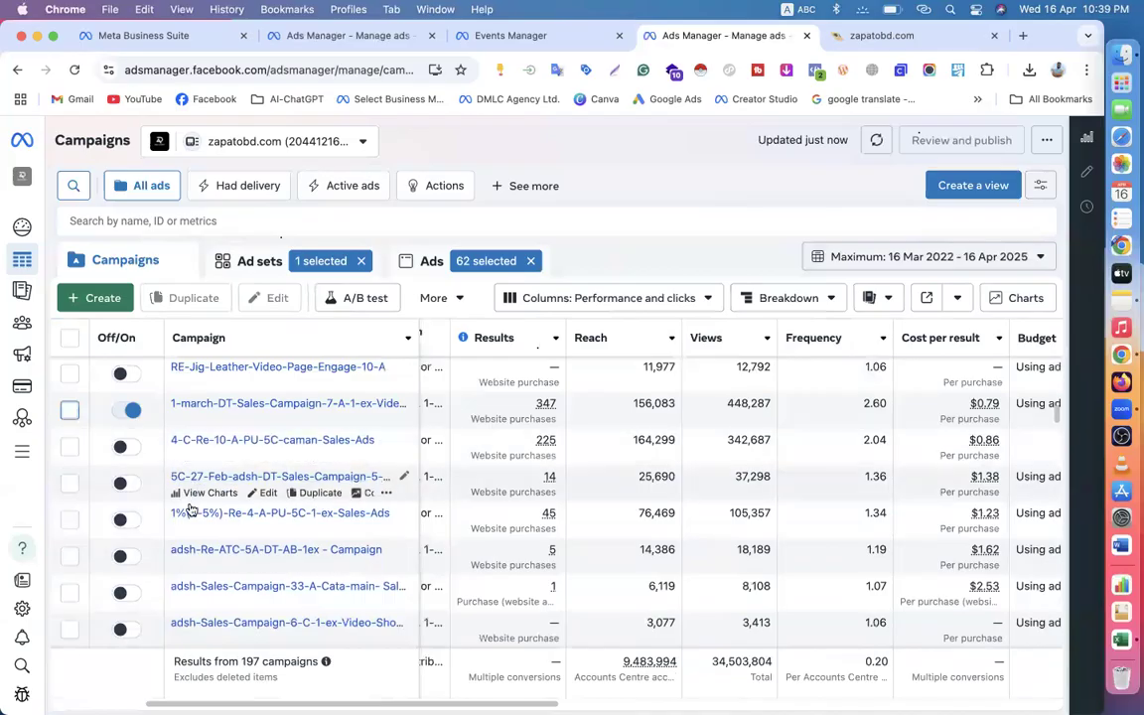
scroll(239, 496, down, 5)
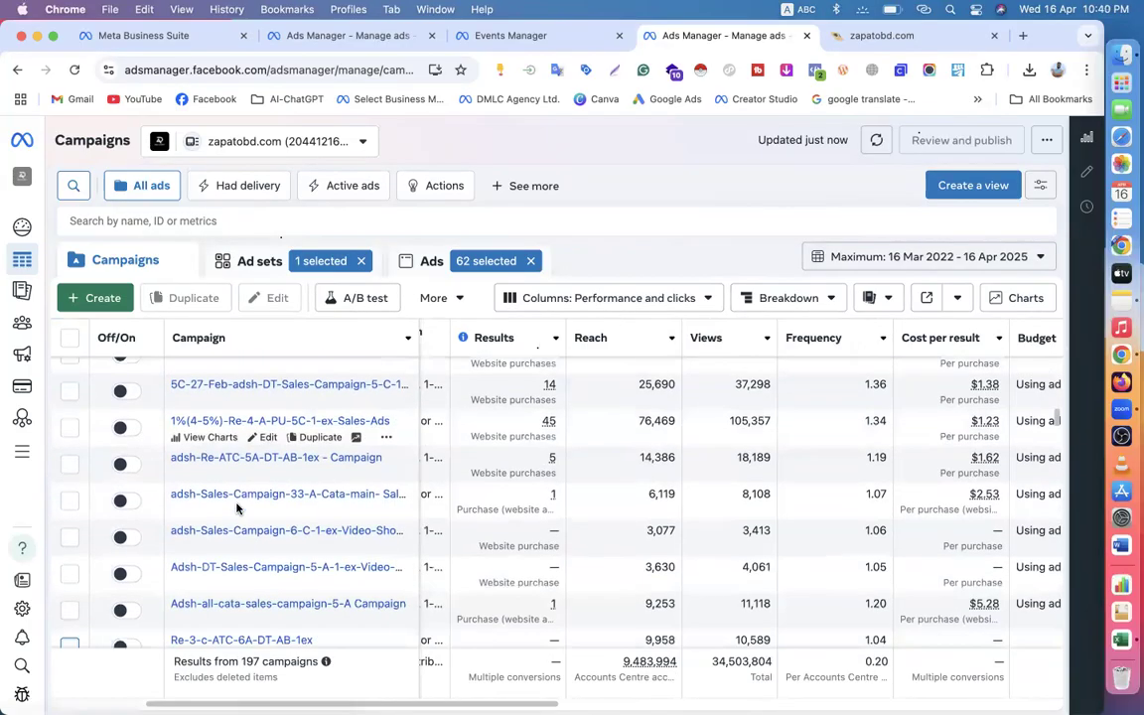
scroll(236, 509, down, 2)
scroll(236, 508, down, 2)
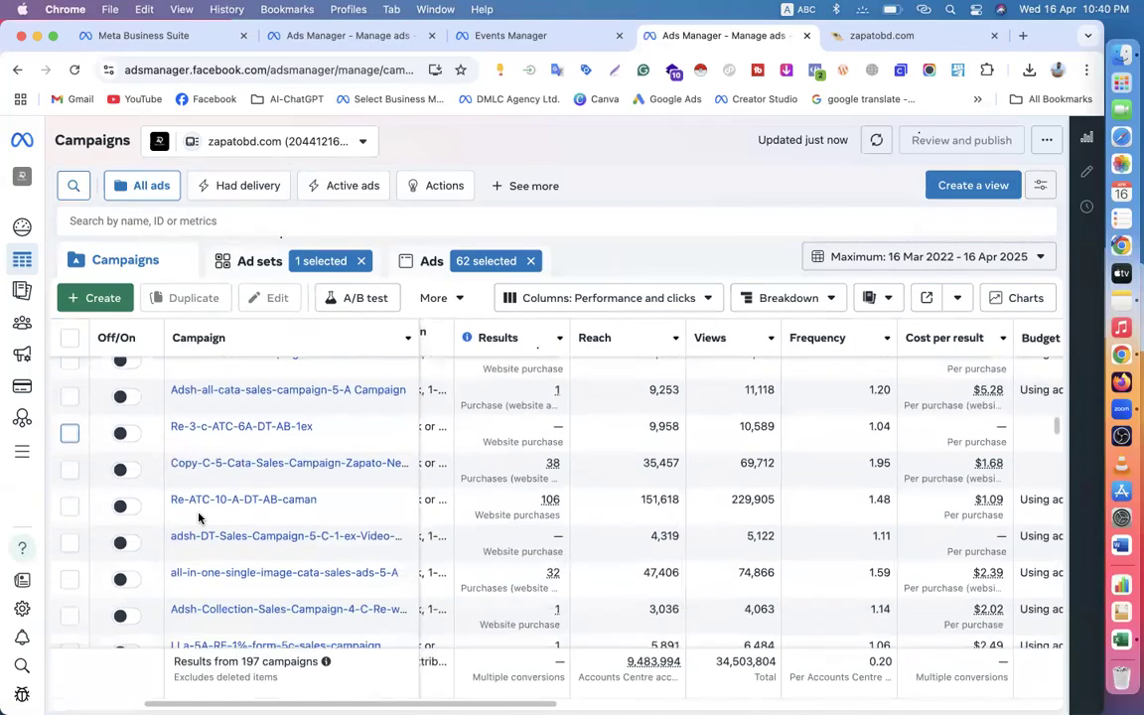
scroll(256, 512, down, 4)
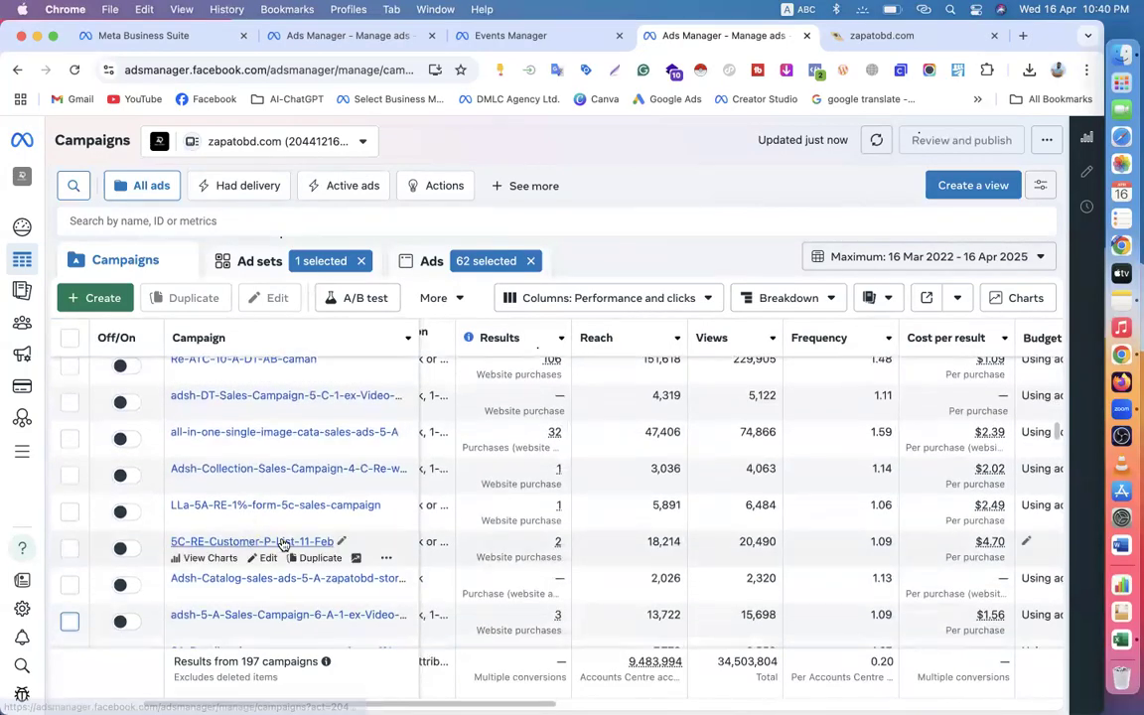
scroll(252, 486, down, 3)
scroll(283, 544, down, 4)
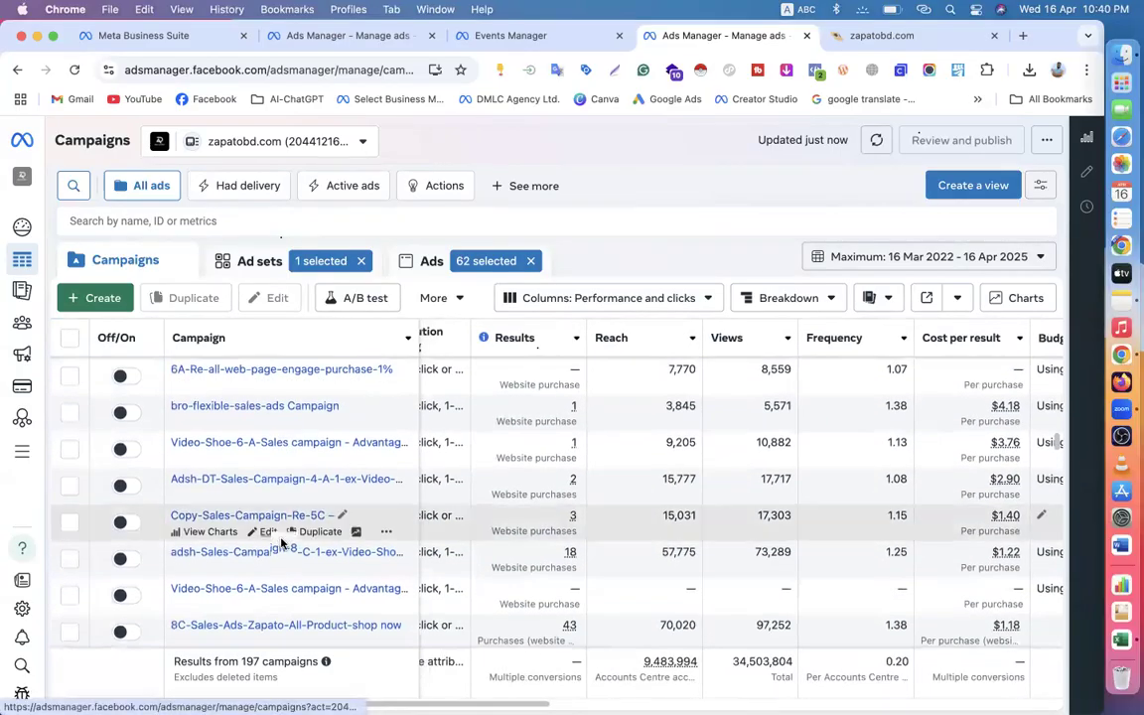
- Go back up the campaigns list and compare cost per result for the video, email-list and X Brown lookalike campaigns
scroll(282, 544, up, 10)
scroll(282, 543, up, 5)
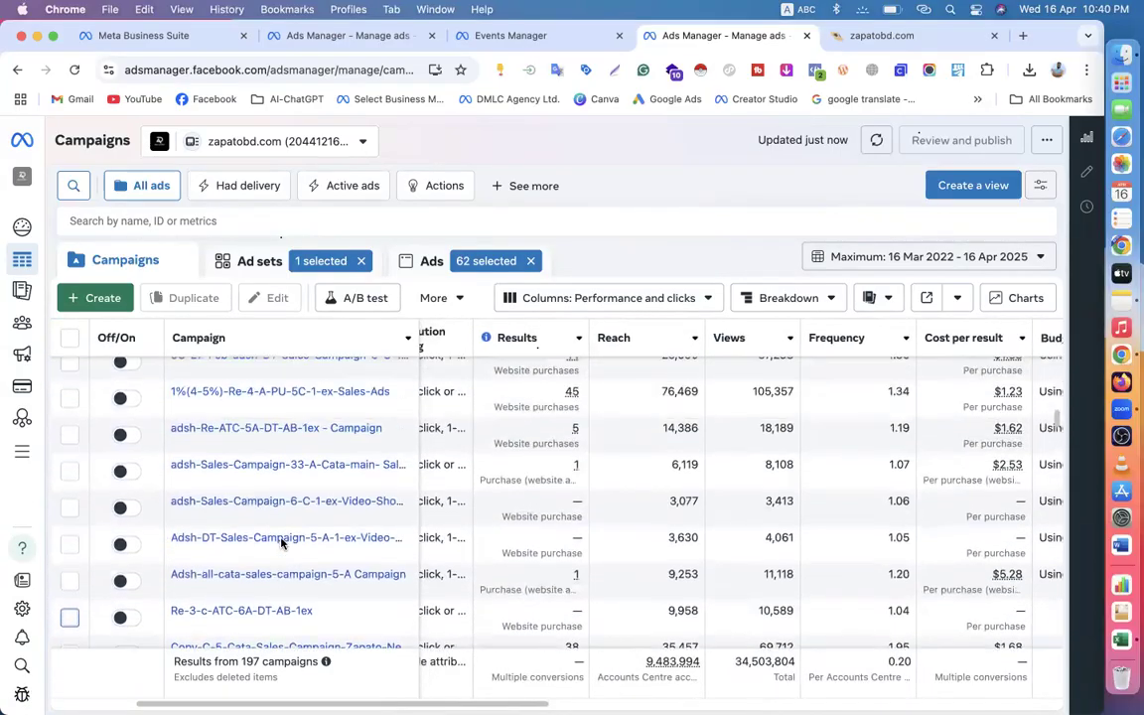
scroll(281, 542, up, 6)
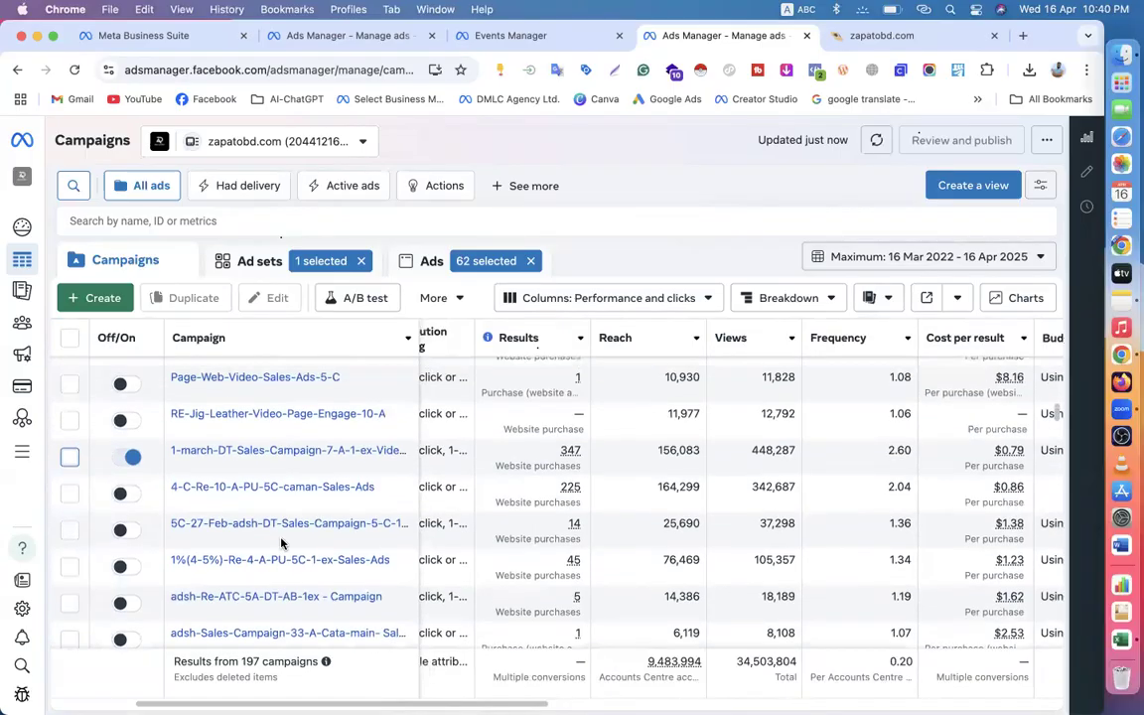
scroll(281, 542, up, 5)
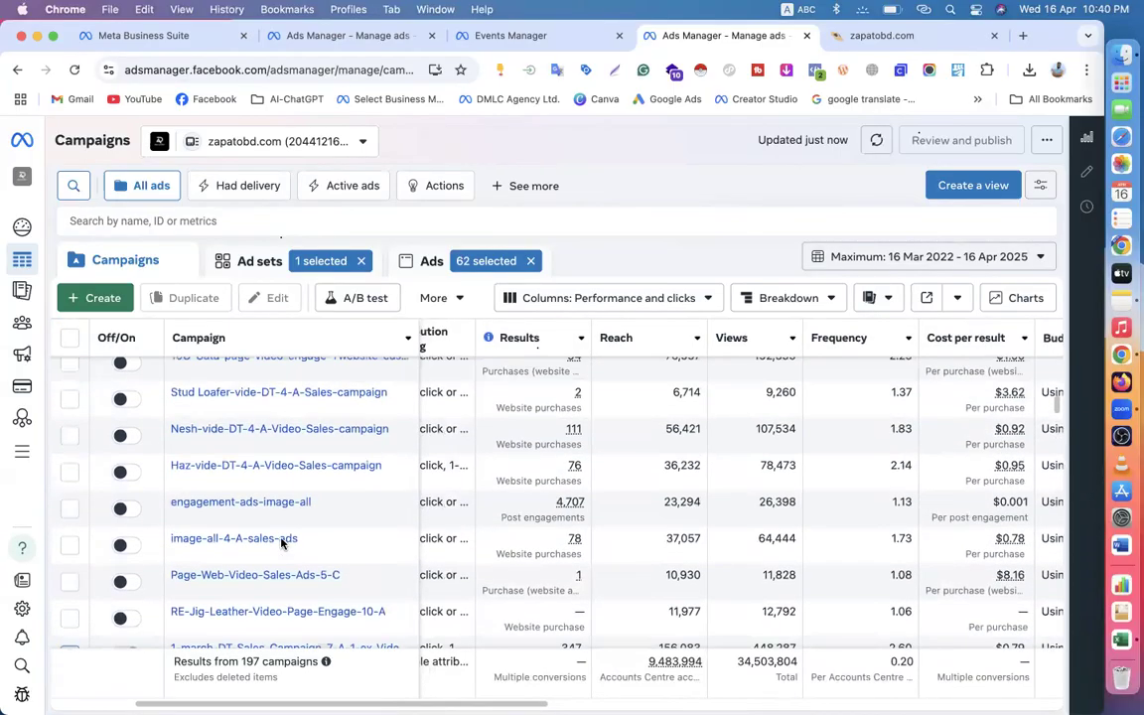
scroll(281, 543, up, 4)
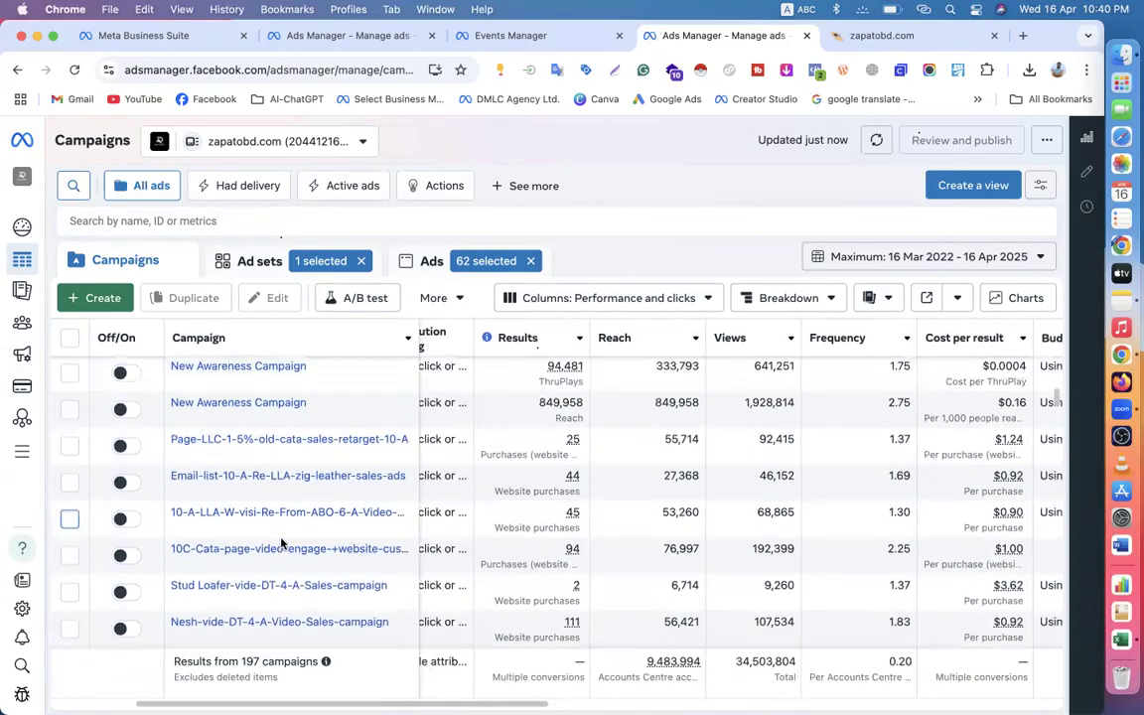
scroll(281, 543, up, 6)
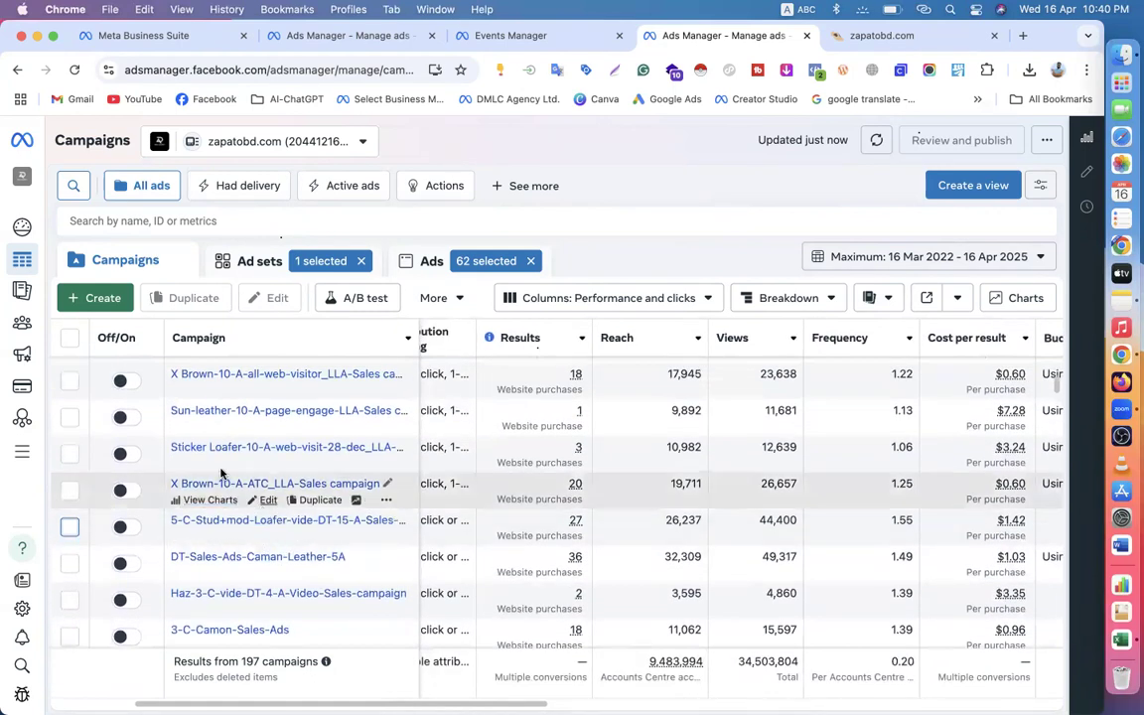
scroll(281, 523, up, 4)
scroll(281, 520, up, 6)
- Examine results and cost per result further down the list, through the message ads and the older Video-Shoe sales campaigns
scroll(281, 520, down, 20)
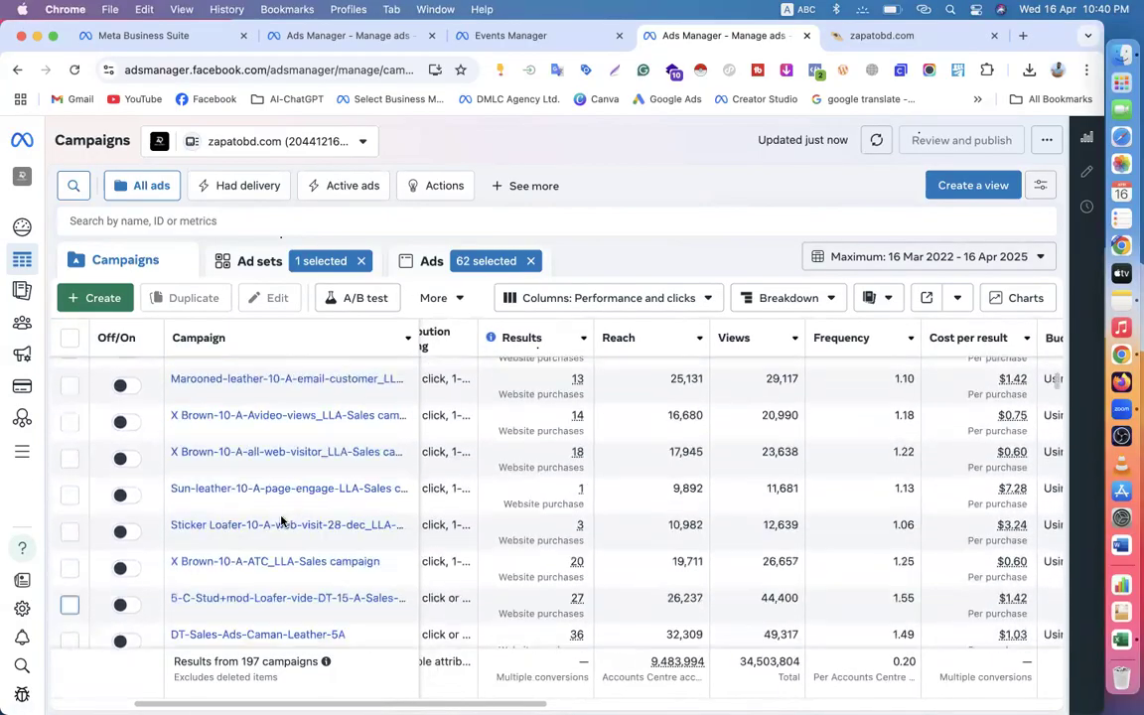
scroll(281, 520, down, 10)
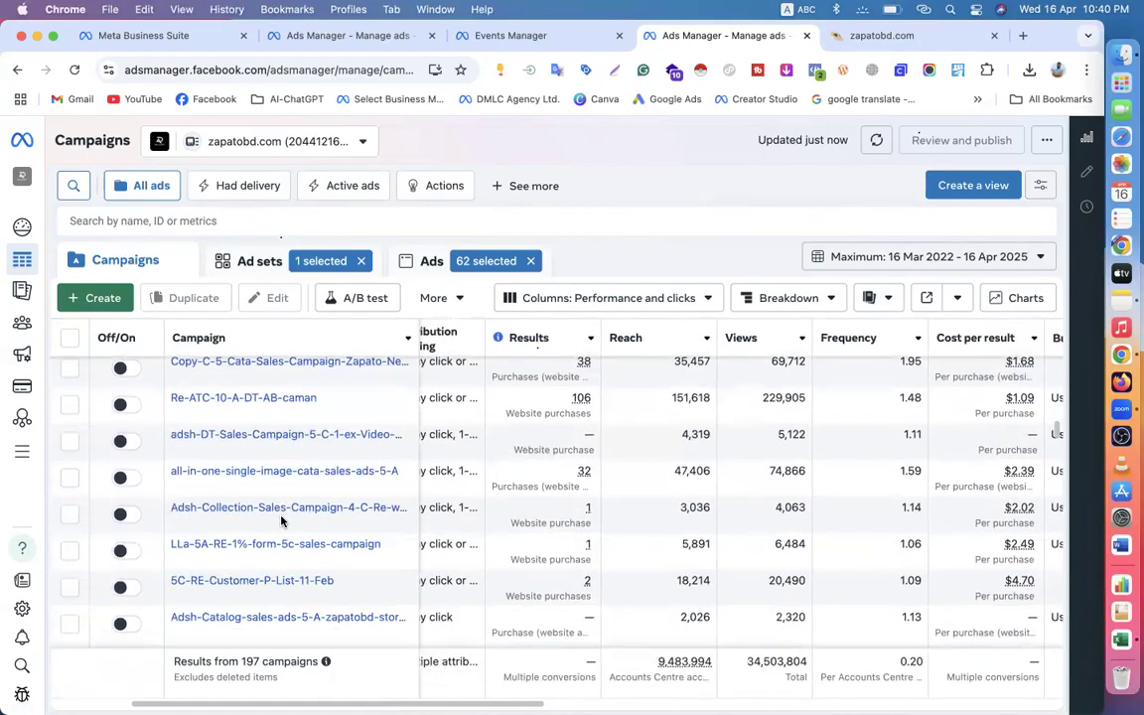
scroll(282, 535, down, 8)
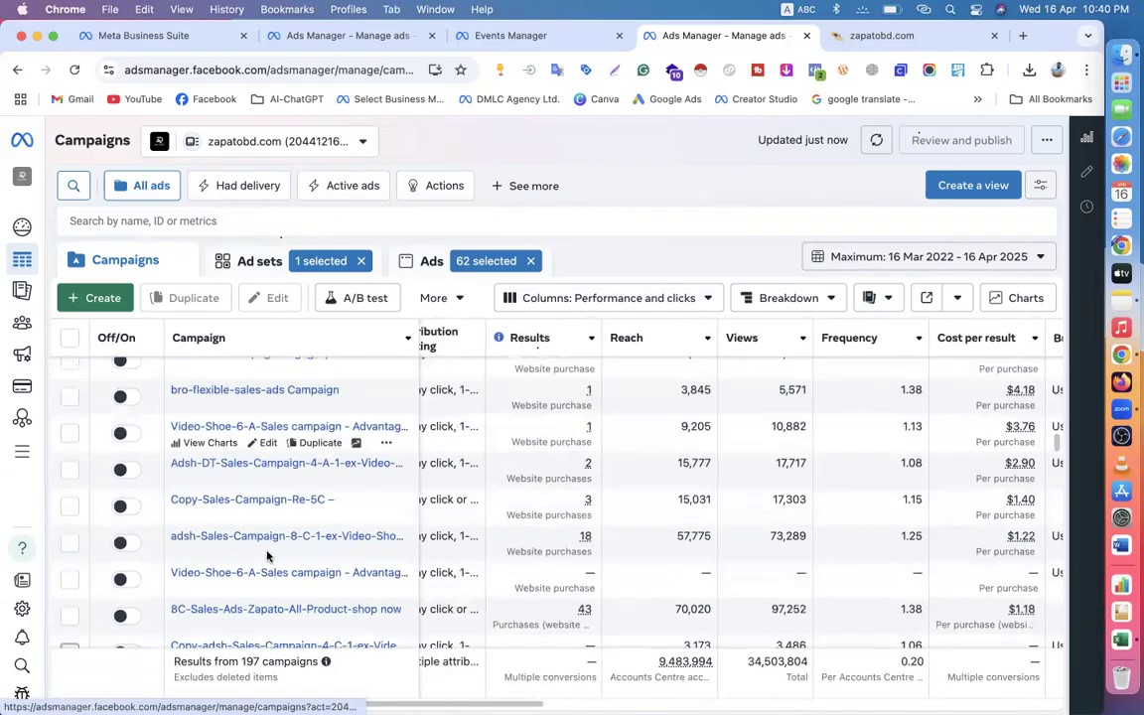
scroll(227, 434, down, 4)
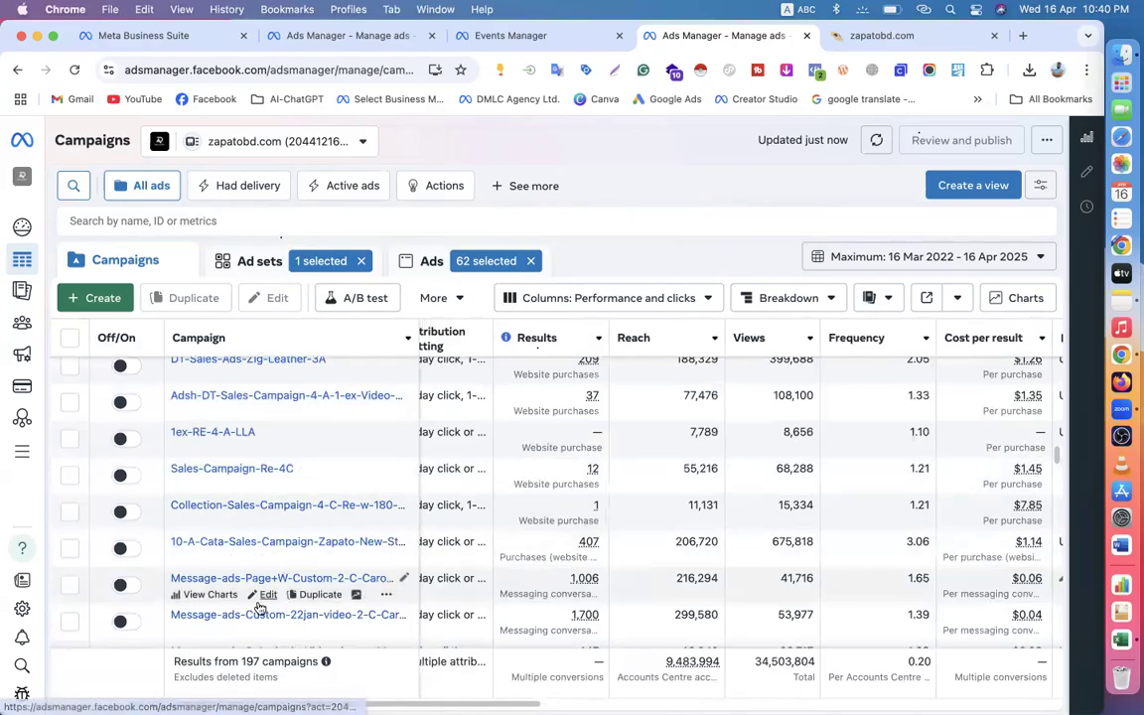
scroll(258, 606, down, 1)
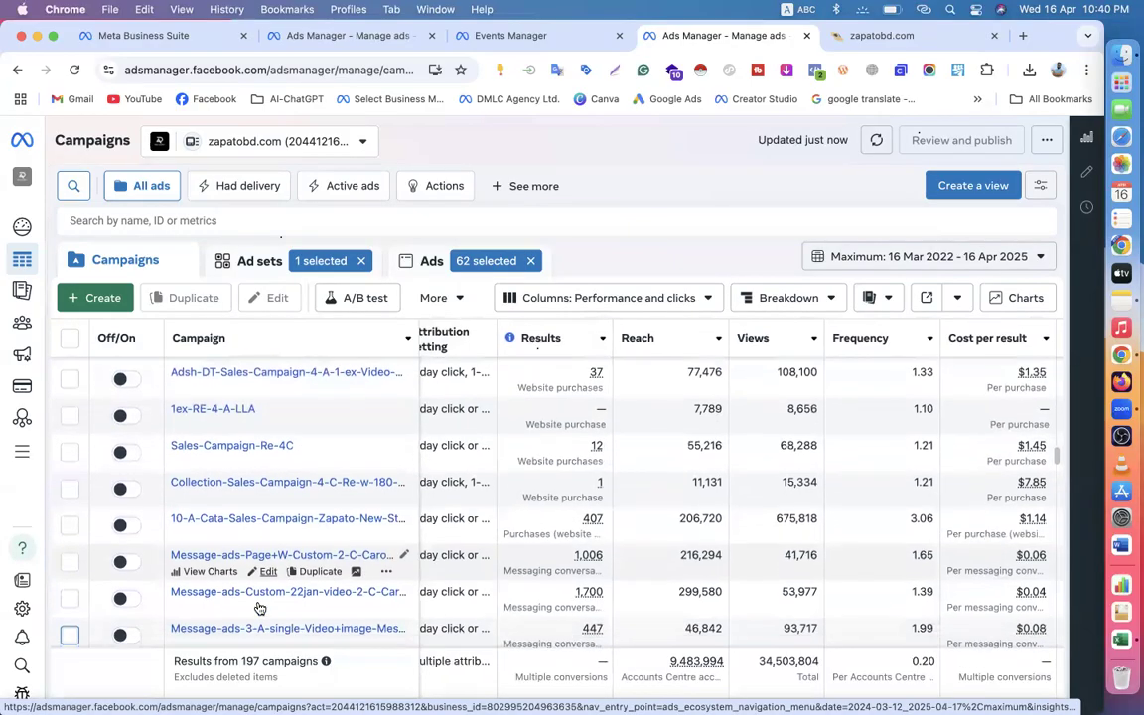
scroll(258, 606, down, 4)
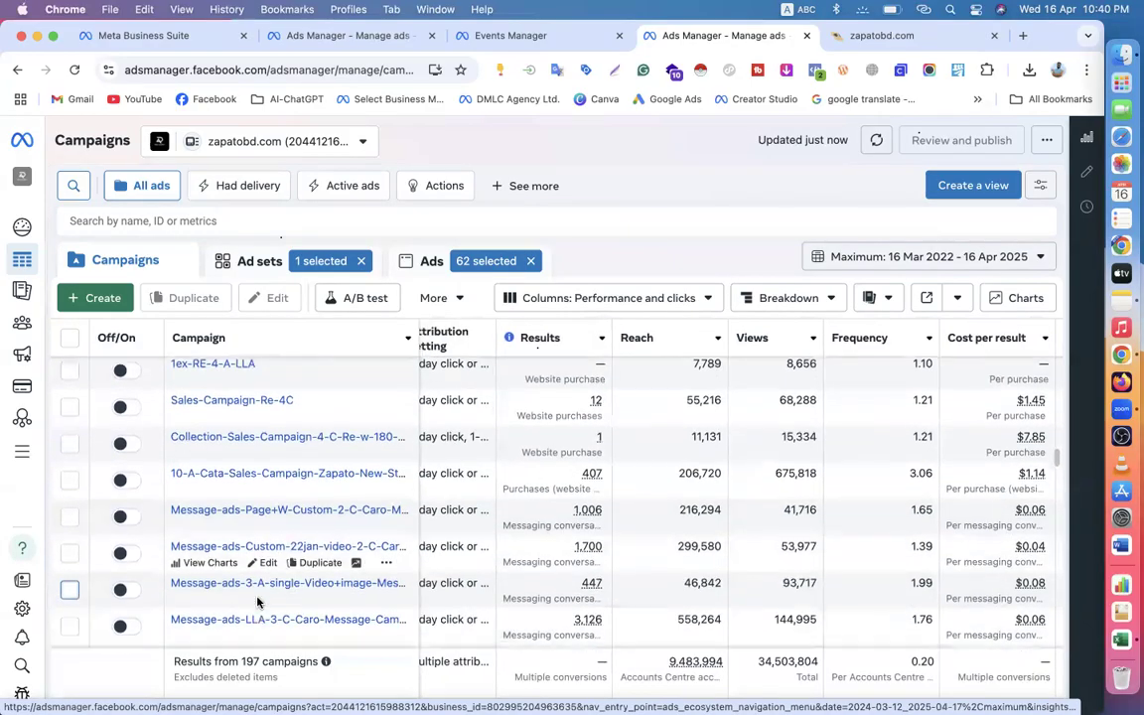
scroll(258, 603, down, 6)
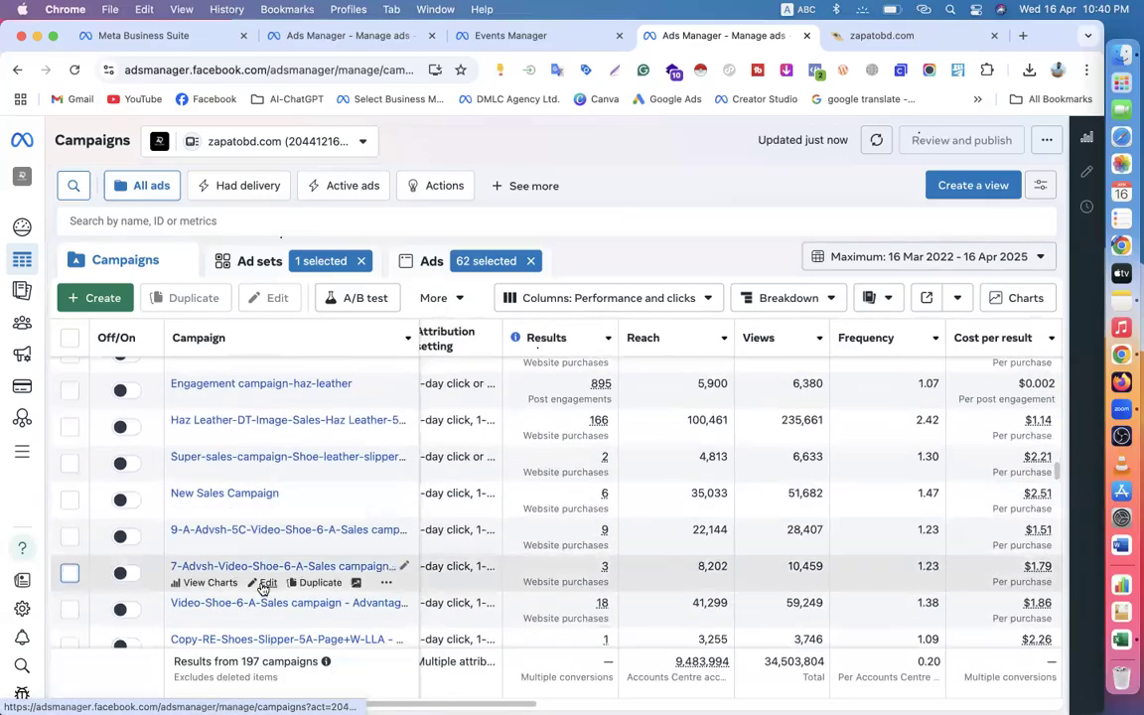
- Go back up the campaigns list and examine results and cost per result from the Video-Shoe sales campaigns to the 1-march-DT-Sales campaign
scroll(264, 587, up, 10)
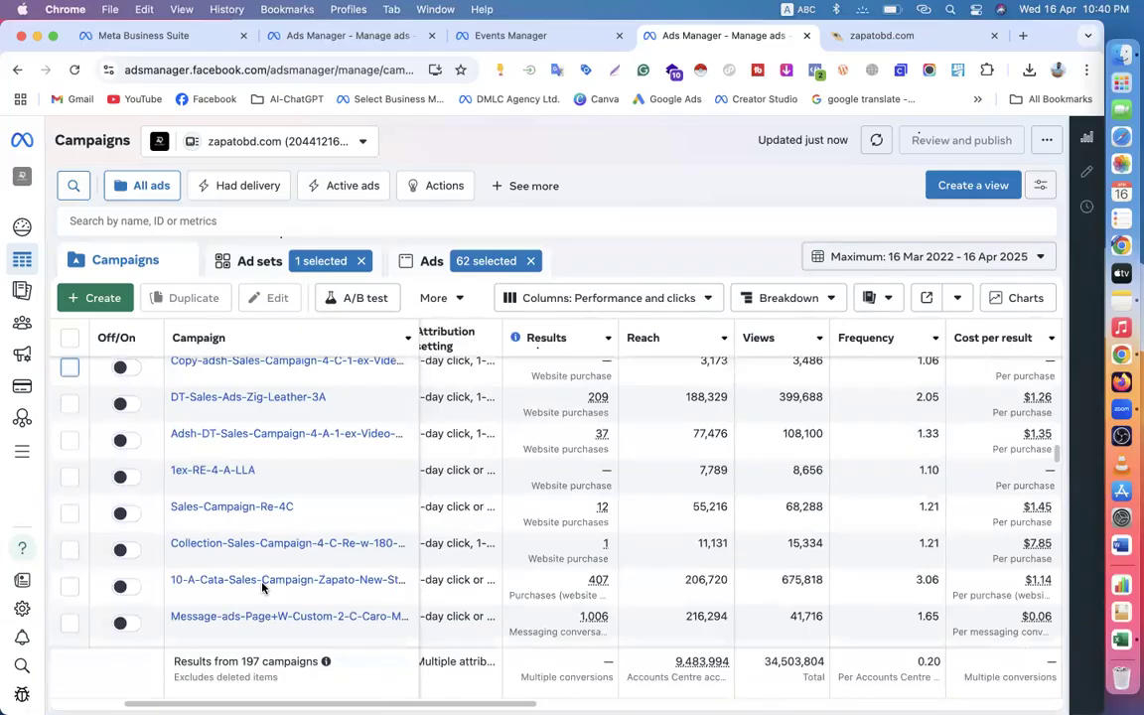
scroll(347, 507, up, 3)
scroll(351, 521, up, 6)
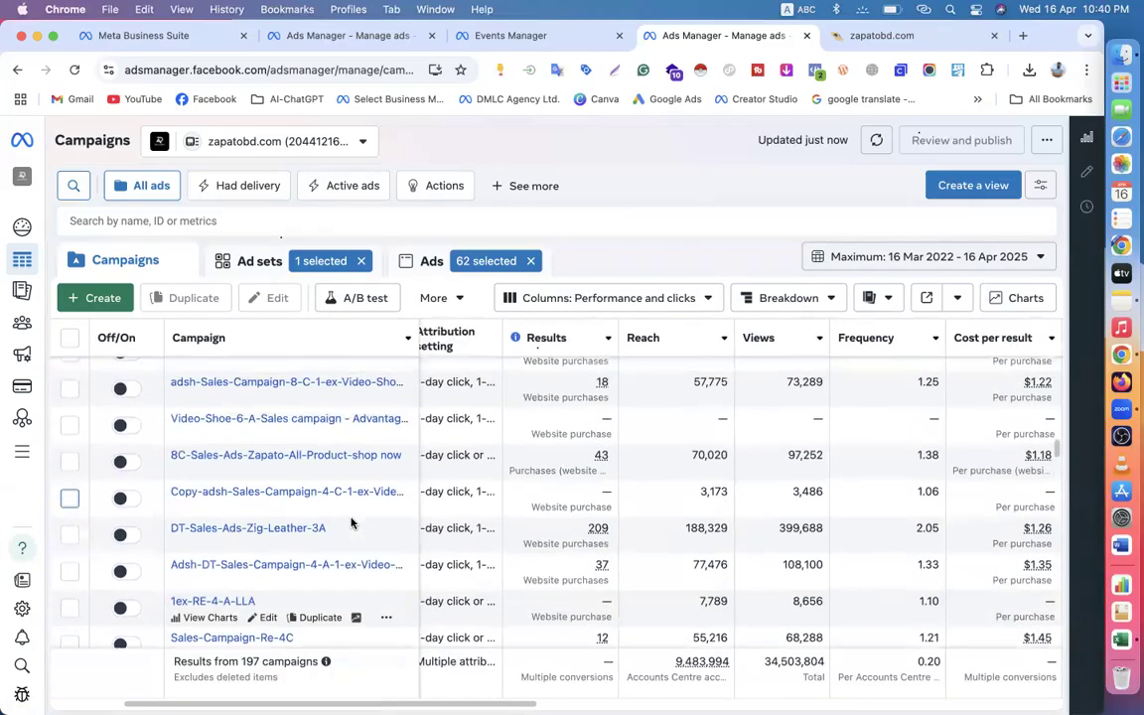
scroll(350, 521, up, 5)
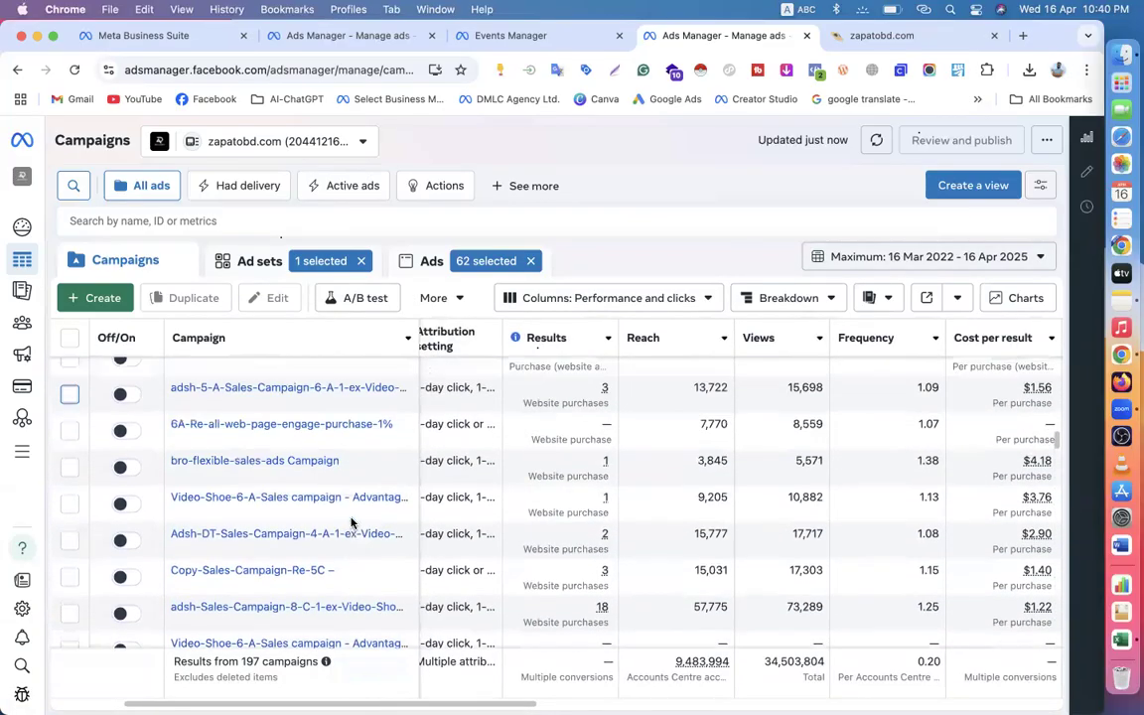
scroll(351, 522, up, 1)
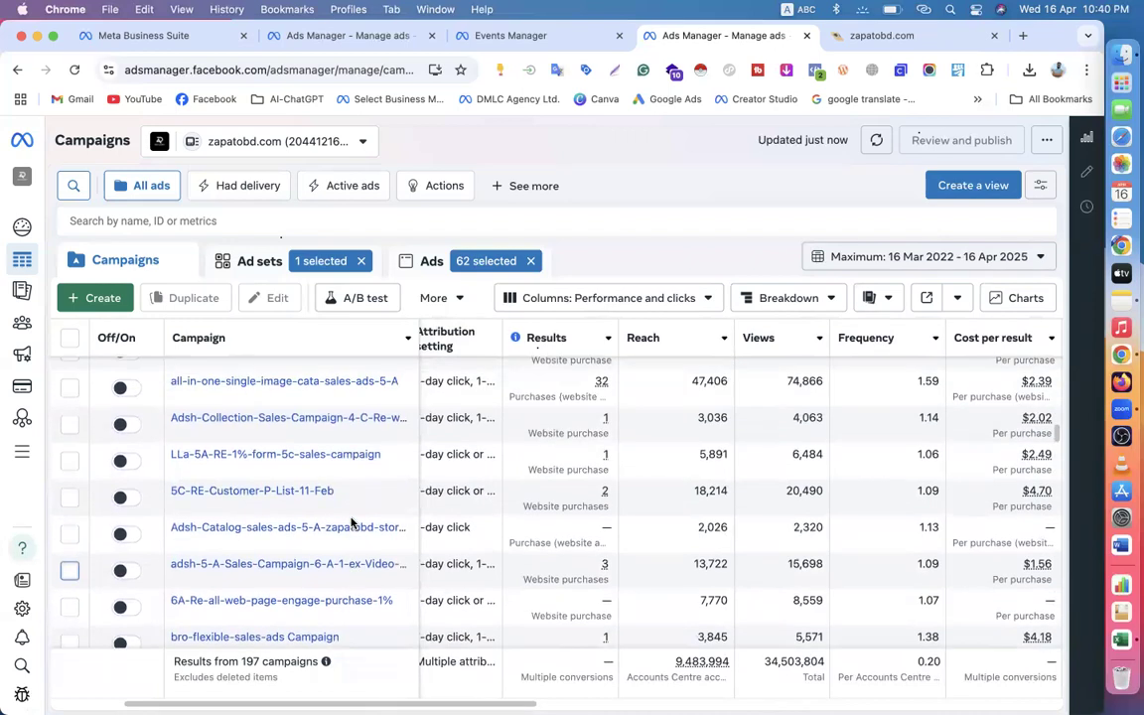
scroll(350, 521, up, 4)
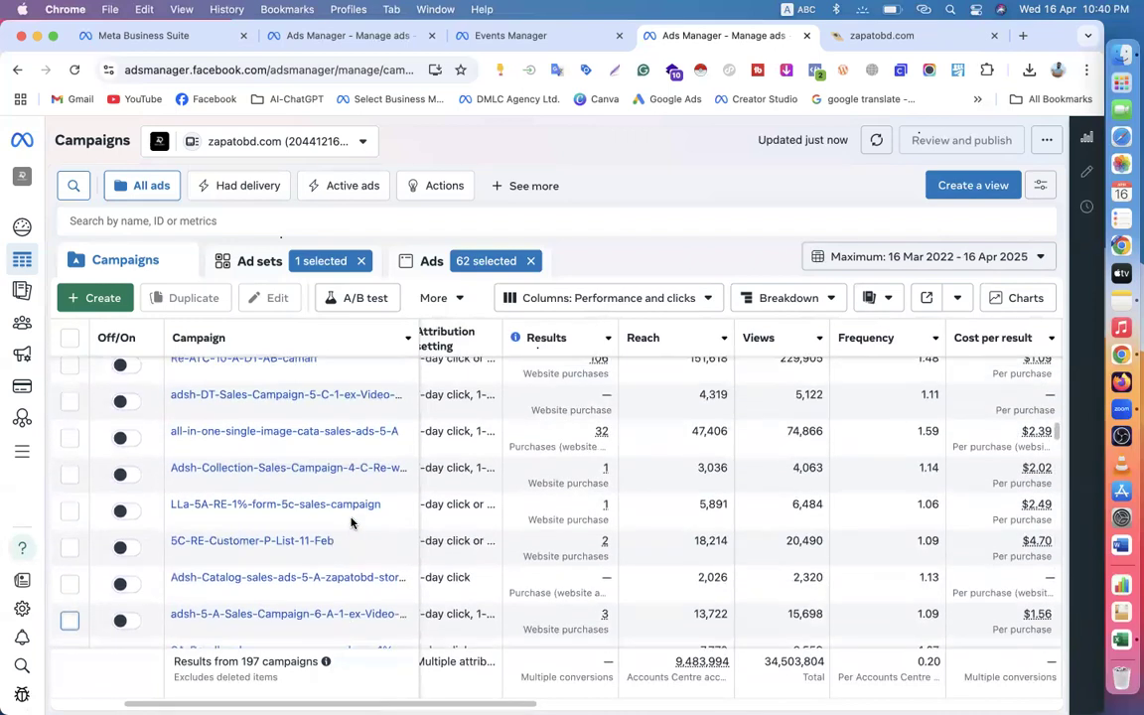
scroll(350, 521, up, 1)
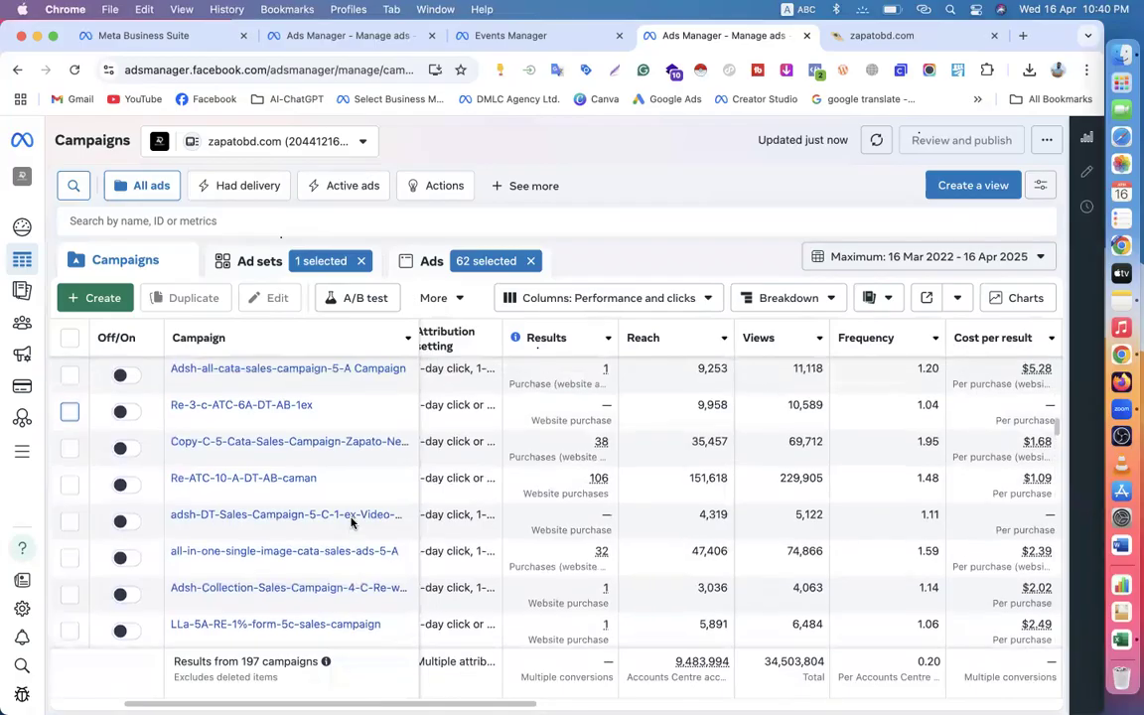
scroll(350, 523, up, 1)
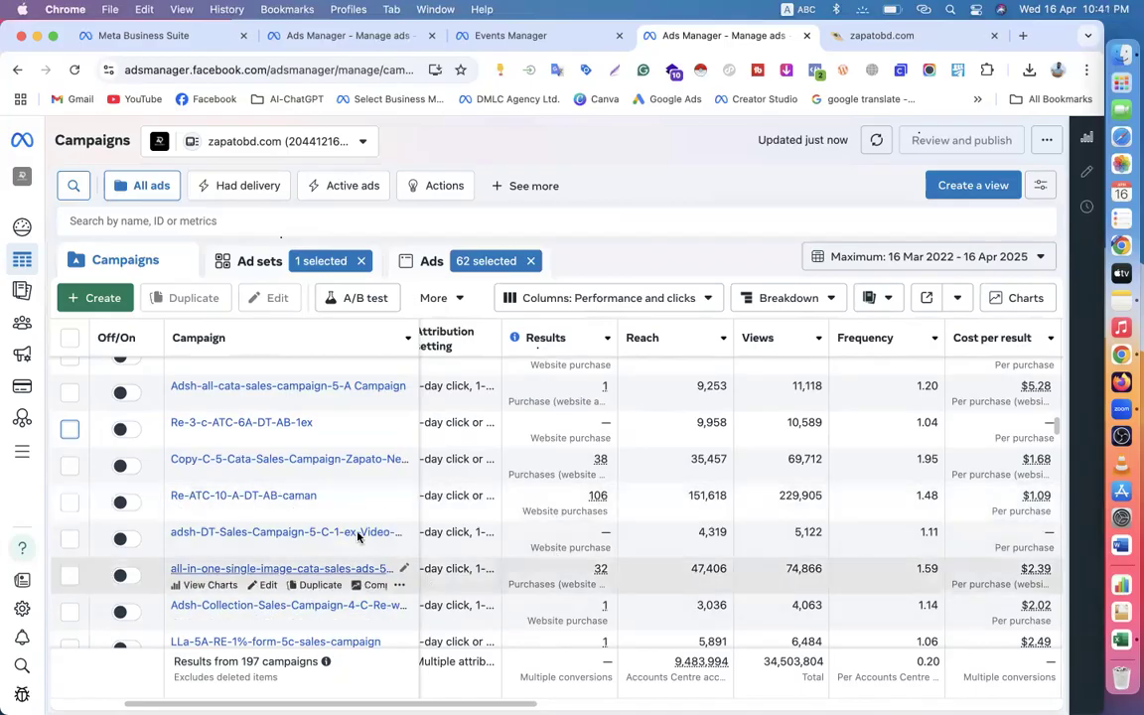
scroll(342, 547, up, 5)
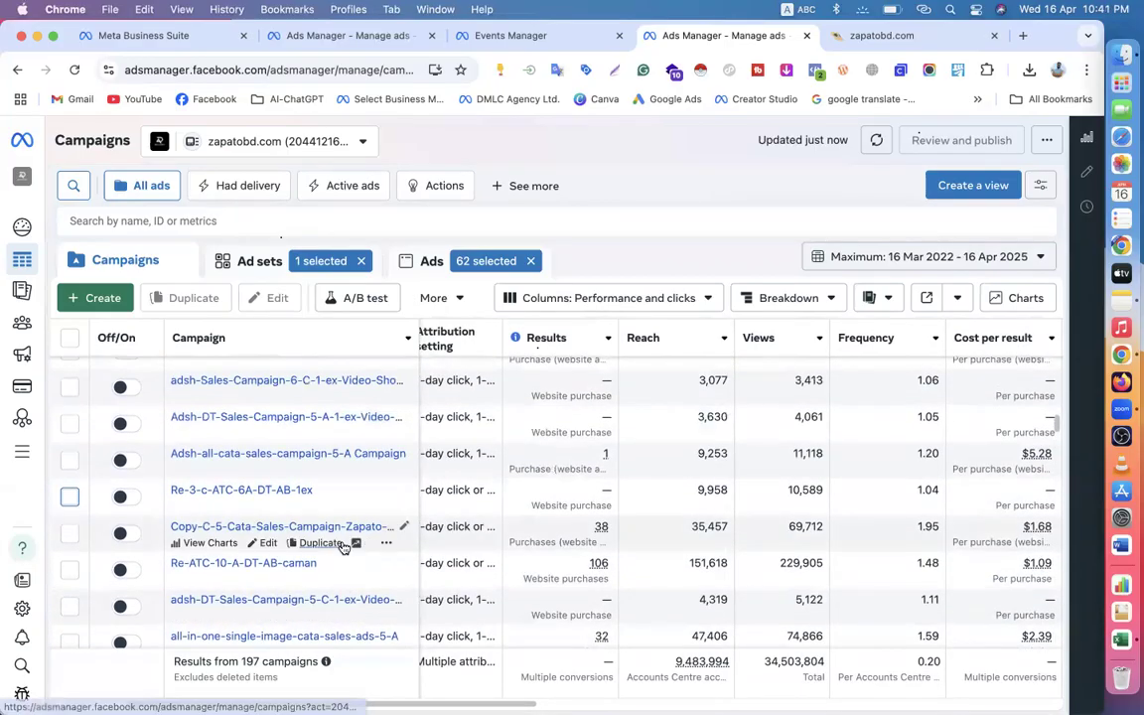
scroll(342, 547, up, 4)
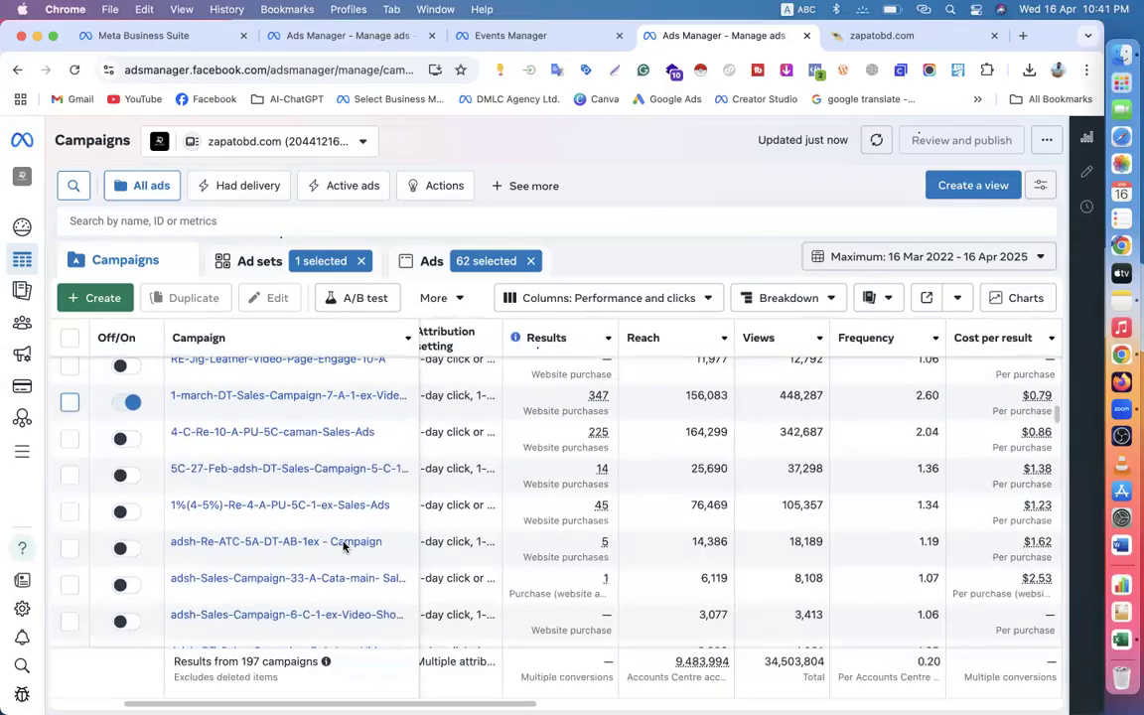
- Compare results and cost per result of the email-list, website-visitor lookalike, Loafer, awareness and X Brown campaigns higher up the list
scroll(342, 547, up, 8)
scroll(342, 547, up, 2)
mouse_move(301, 467)
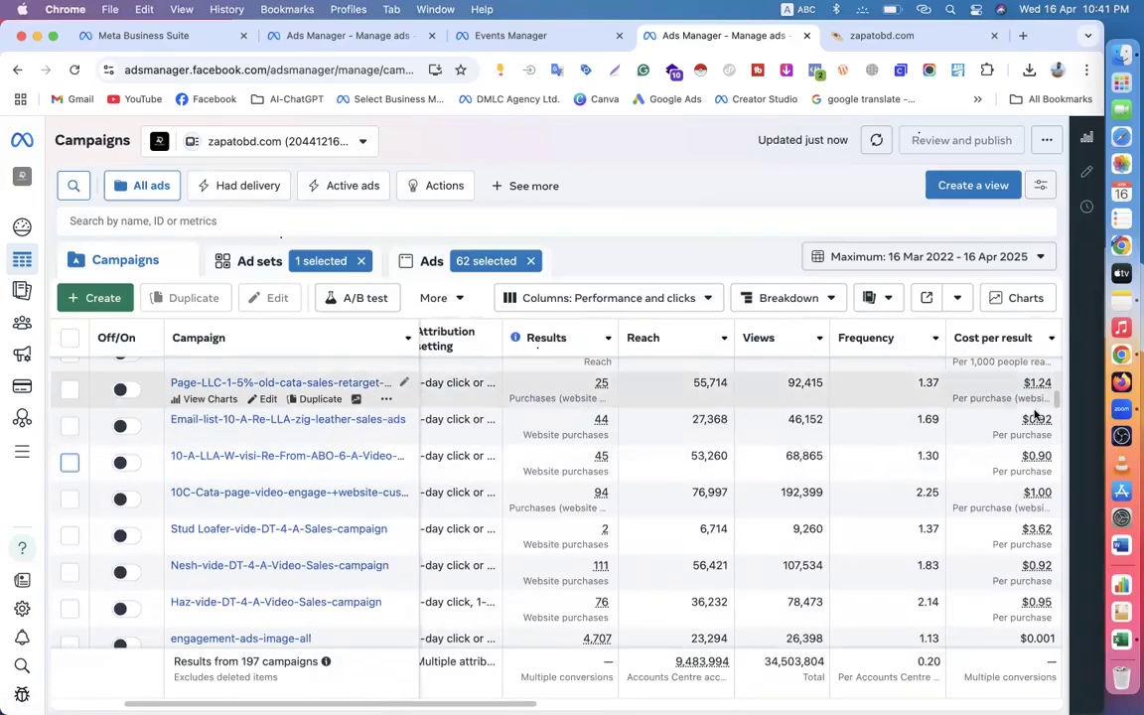
mouse_move(312, 550)
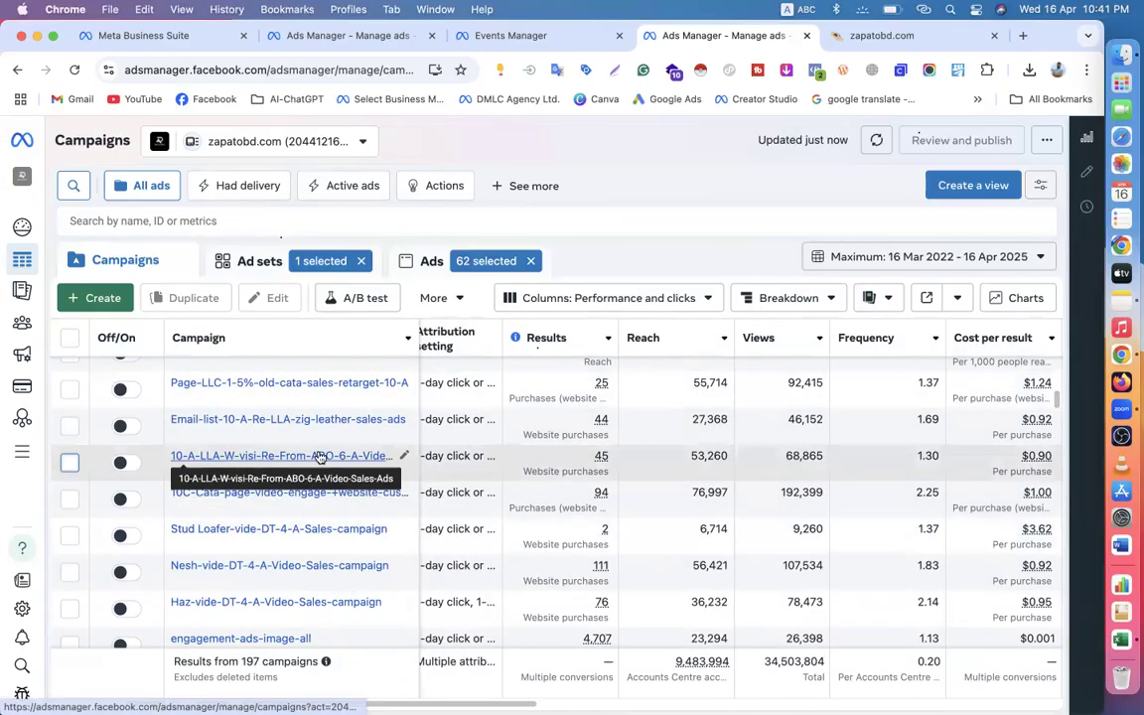
scroll(301, 554, up, 2)
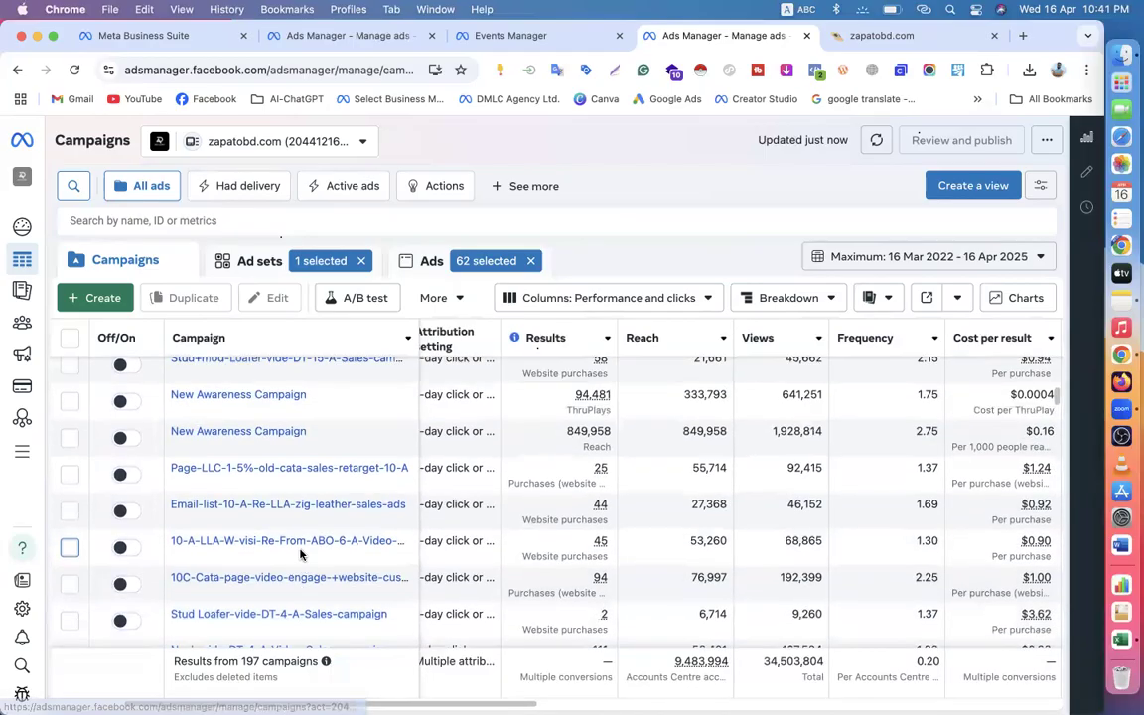
scroll(295, 523, up, 5)
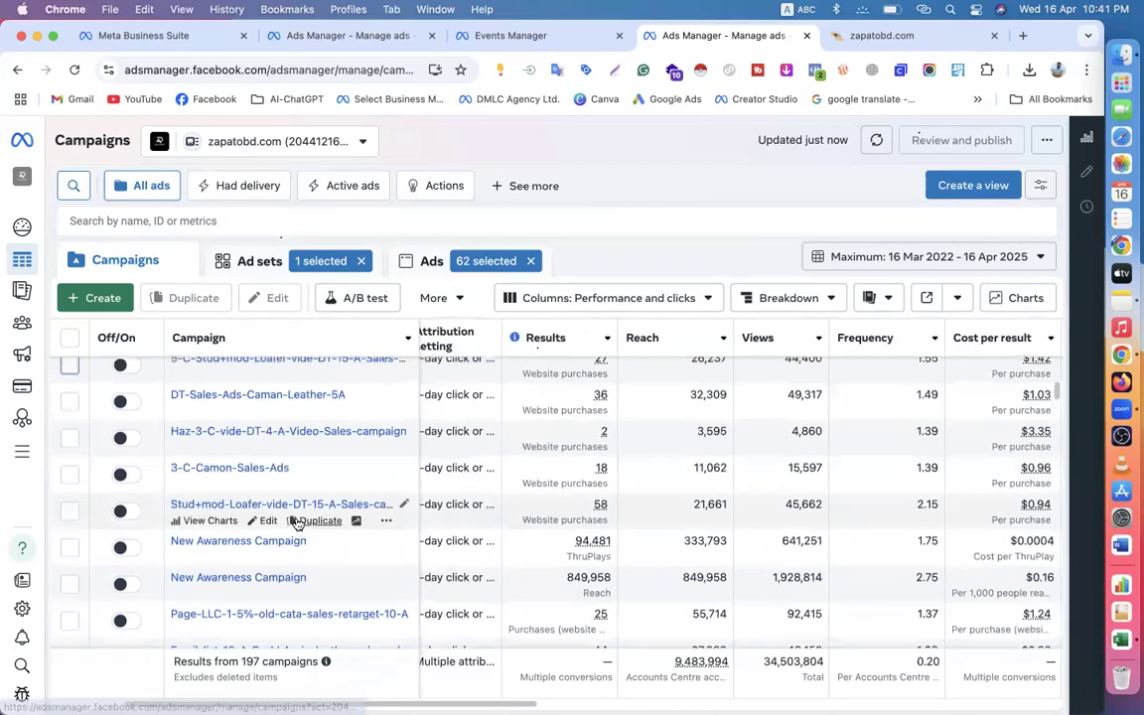
scroll(295, 524, up, 3)
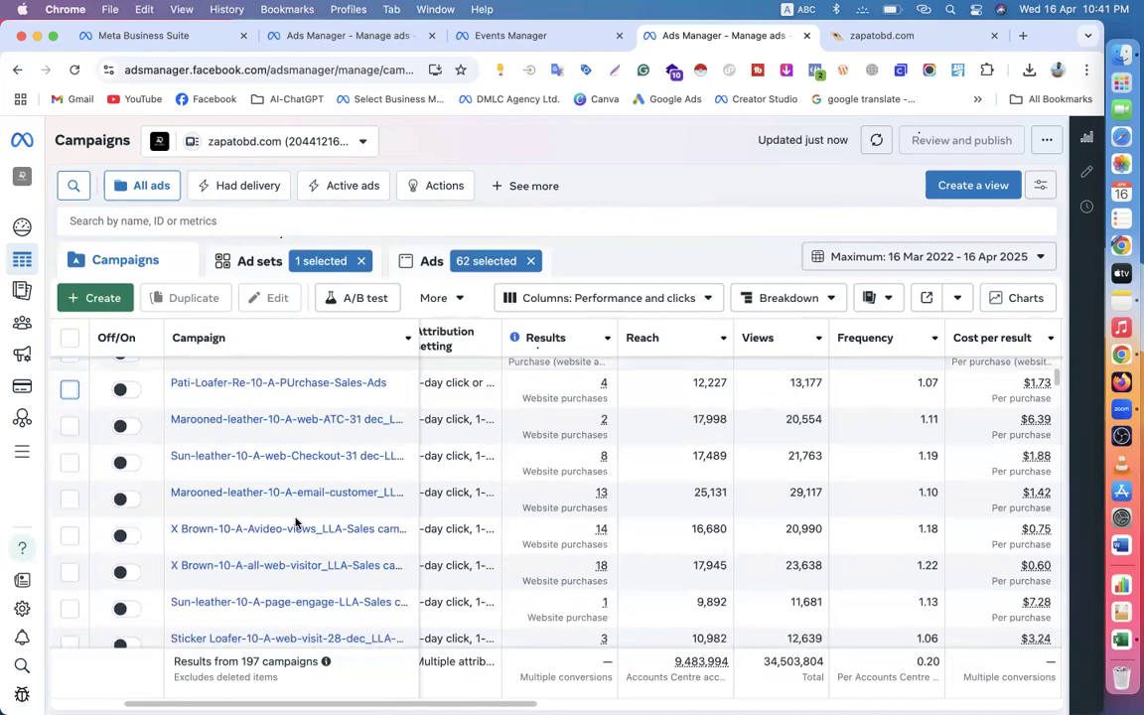
scroll(294, 510, down, 10)
- Return to the start of the campaigns list and review the active campaigns' lifetime results and reach
click(147, 175)
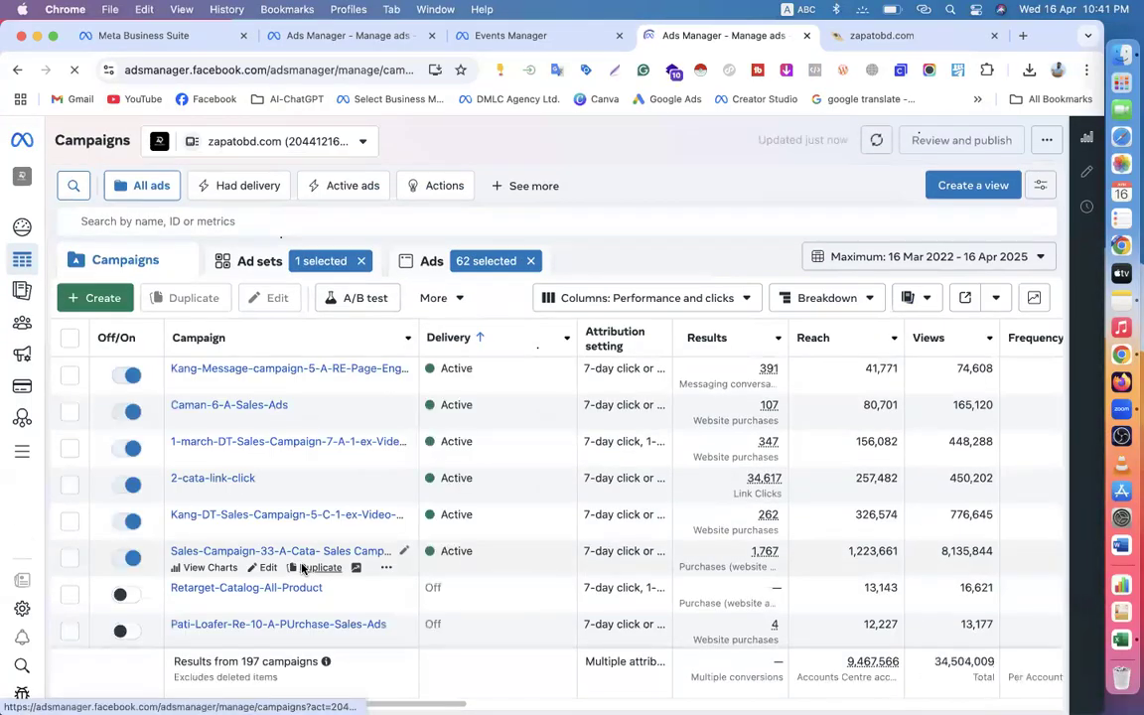
scroll(303, 567, down, 1)
scroll(302, 568, up, 1)
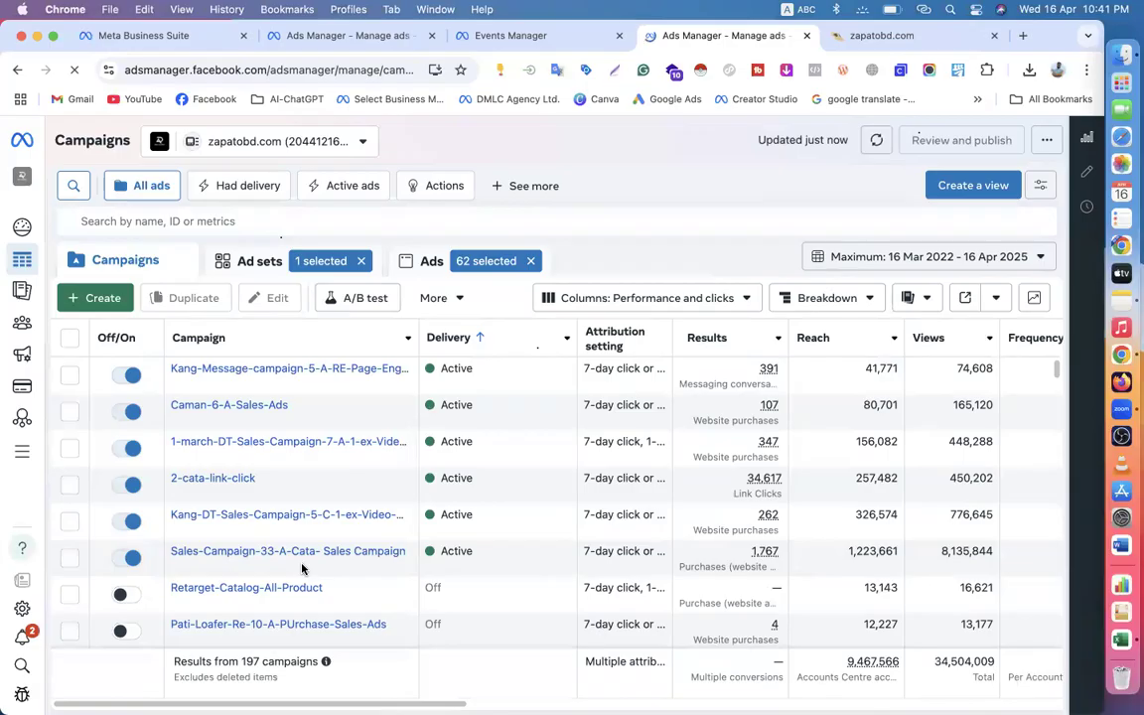
scroll(303, 567, down, 3)
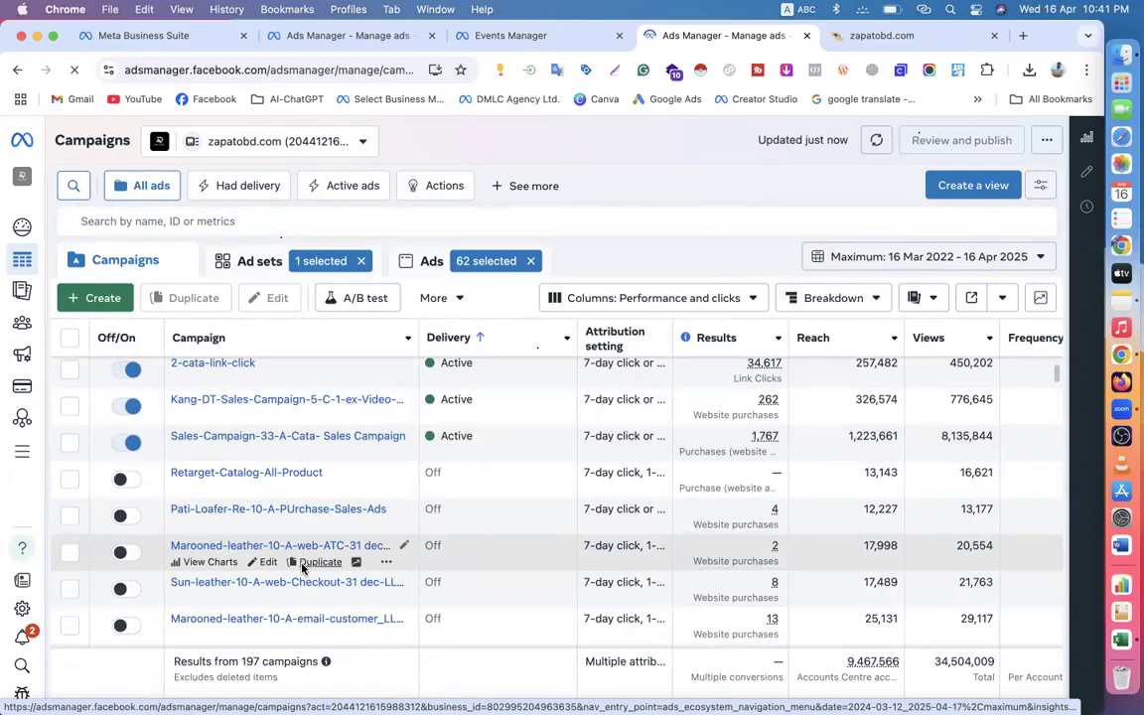
scroll(303, 568, up, 3)
scroll(303, 568, down, 2)
scroll(303, 568, up, 2)
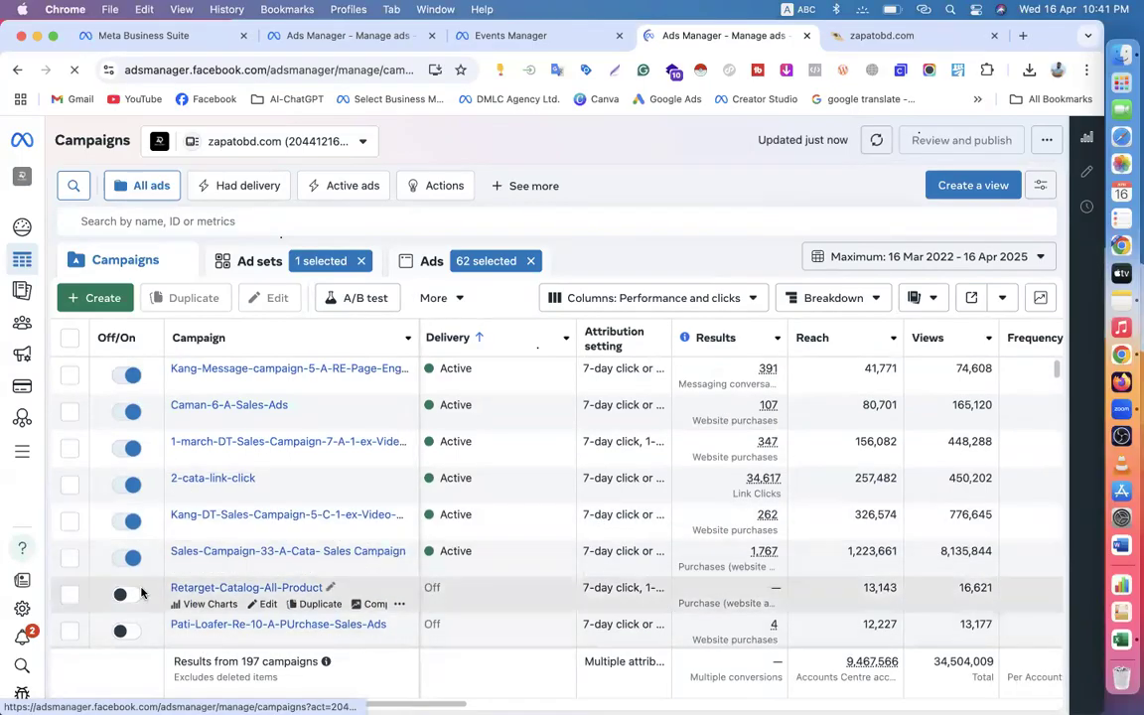
- Examine cost per result and budget of the ad sets in Sales-Campaign-33-A-Cata, return to the campaigns and deselect it
click(71, 559)
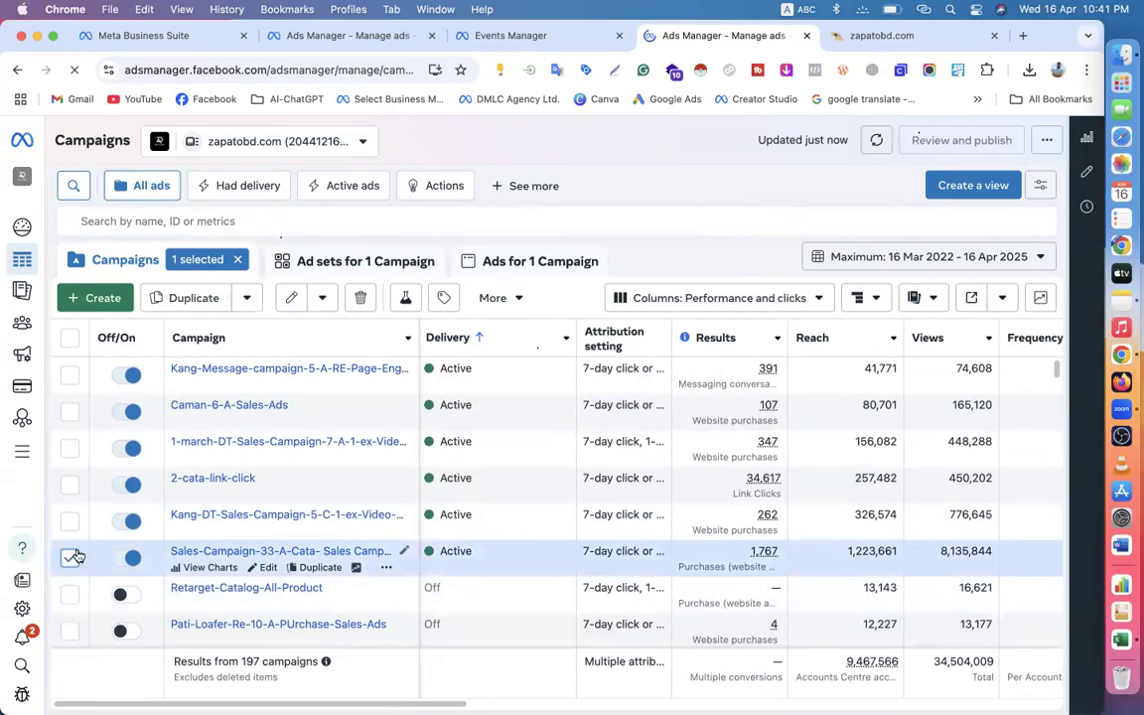
click(375, 261)
scroll(759, 412, right, 6)
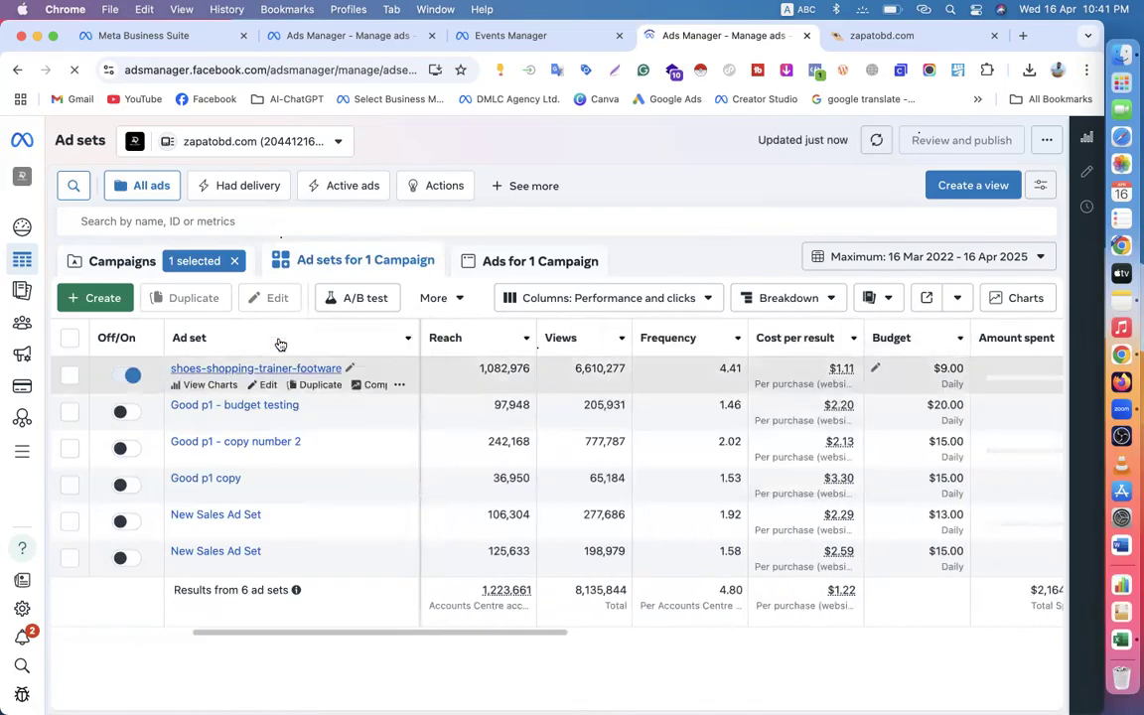
click(129, 265)
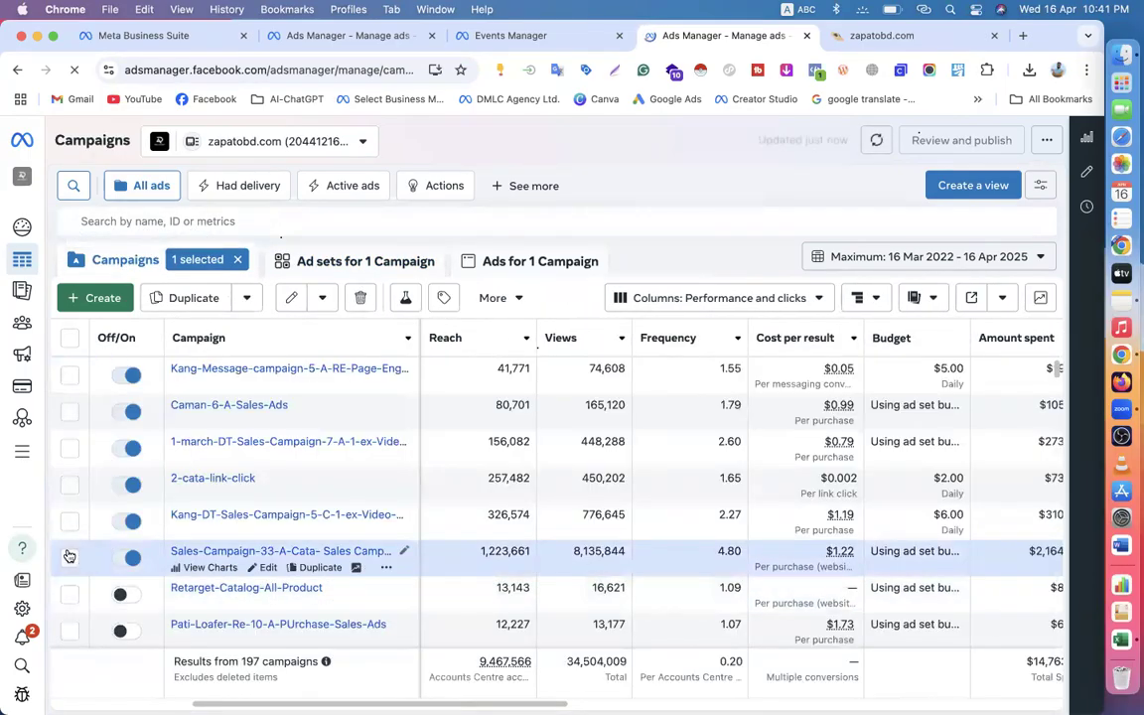
click(70, 557)
- Examine the ad sets of the Kang-DT-Sales campaign, compare the active campaigns' cost per result, and deselect the campaign
click(72, 521)
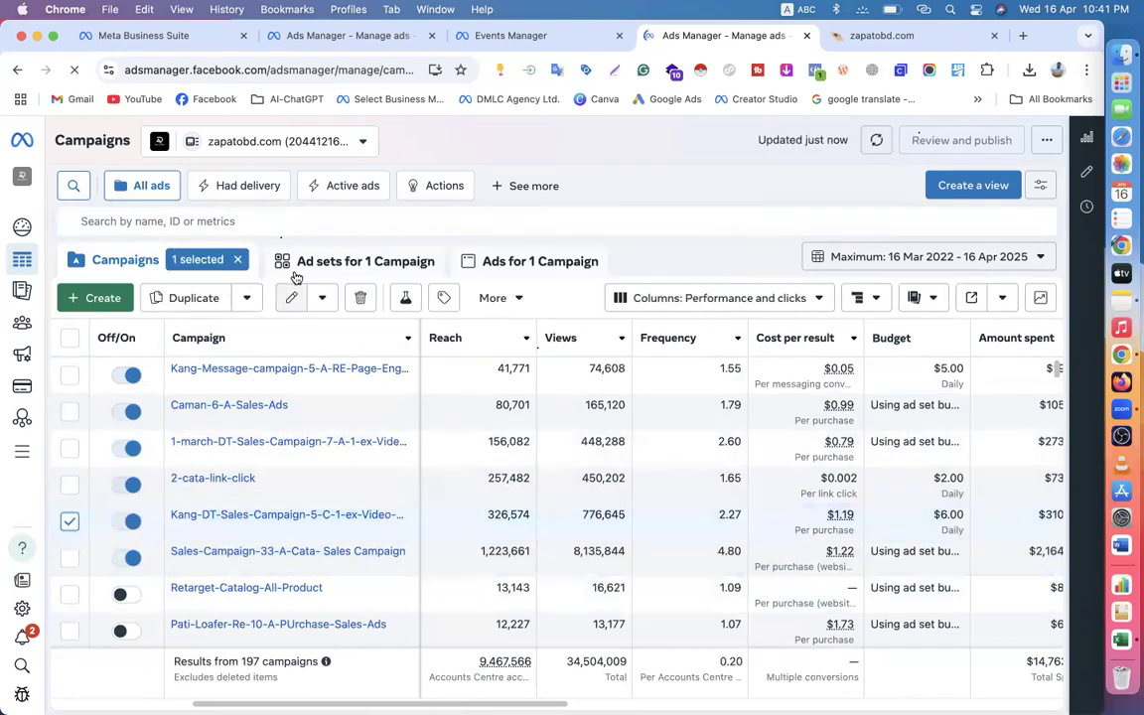
click(327, 260)
scroll(832, 434, right, 2)
scroll(832, 434, right, 3)
scroll(832, 434, left, 8)
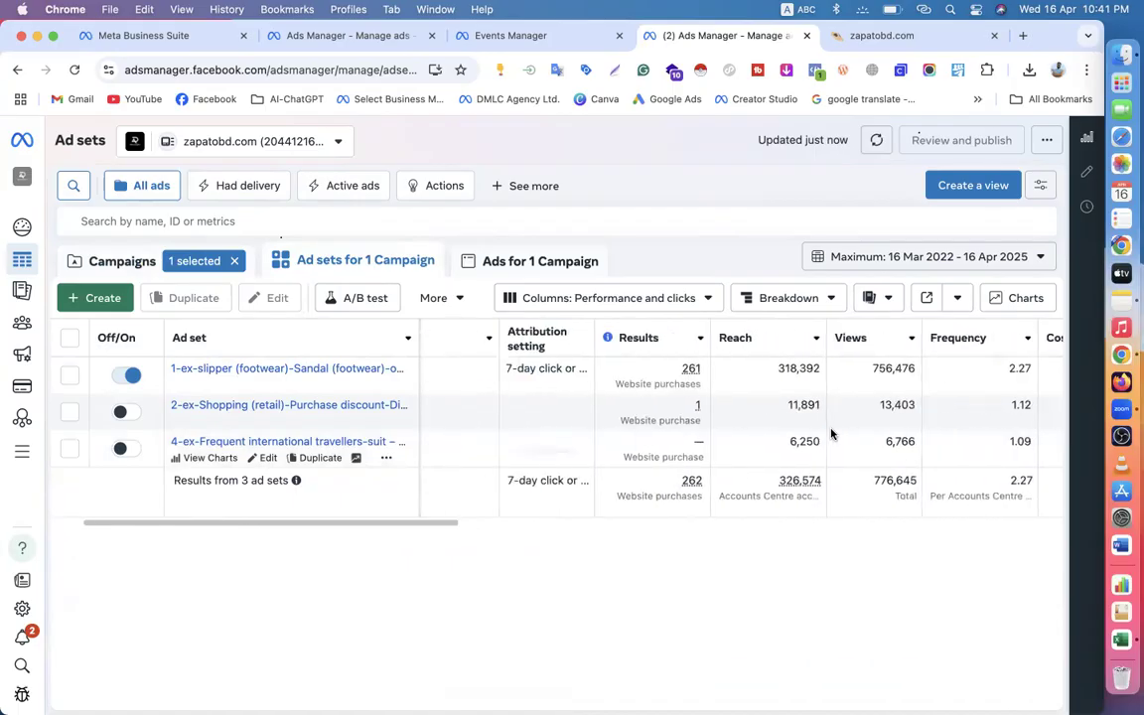
scroll(832, 434, left, 2)
click(122, 260)
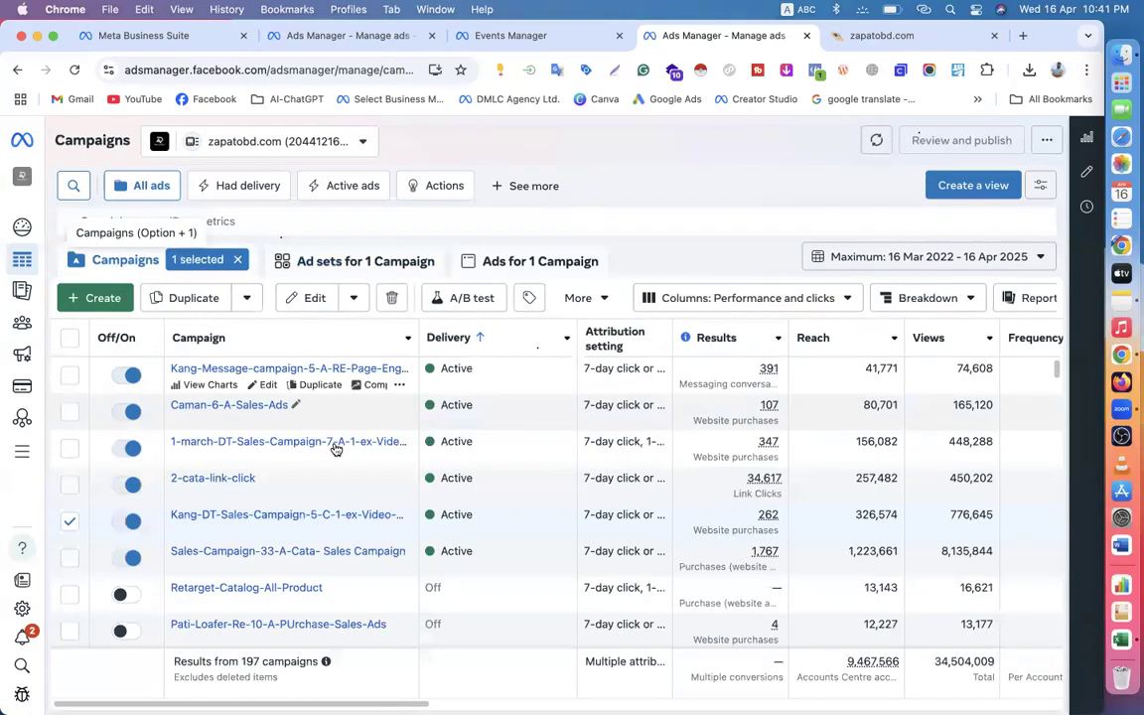
scroll(408, 557, right, 5)
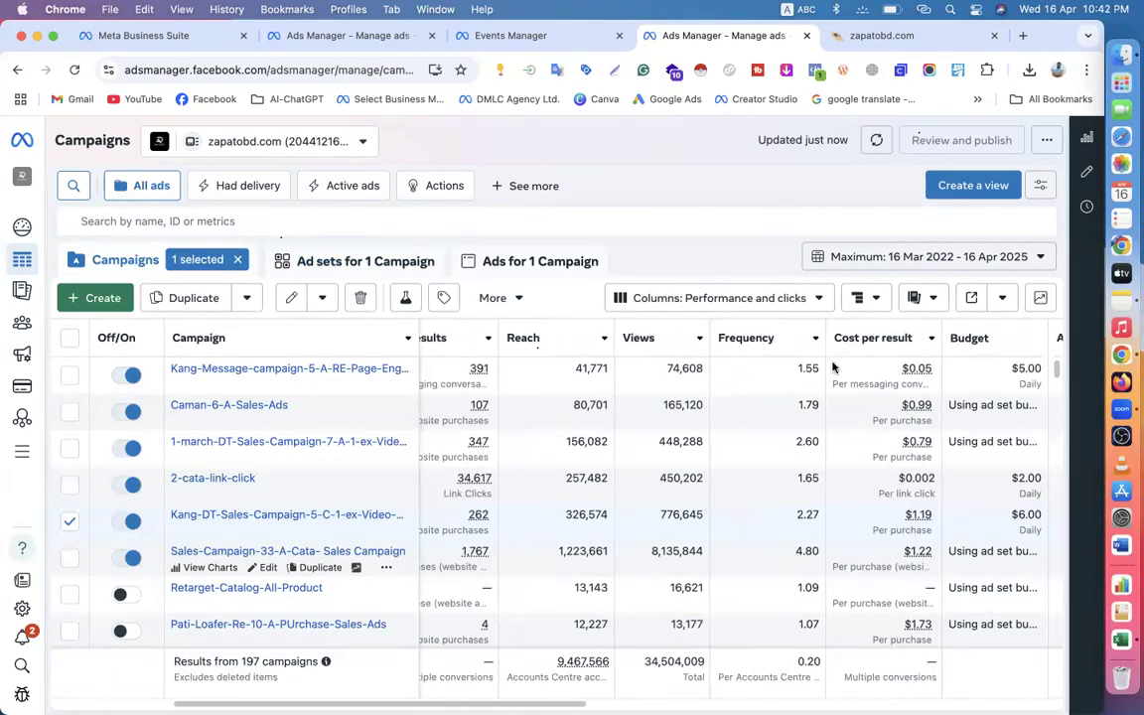
click(69, 523)
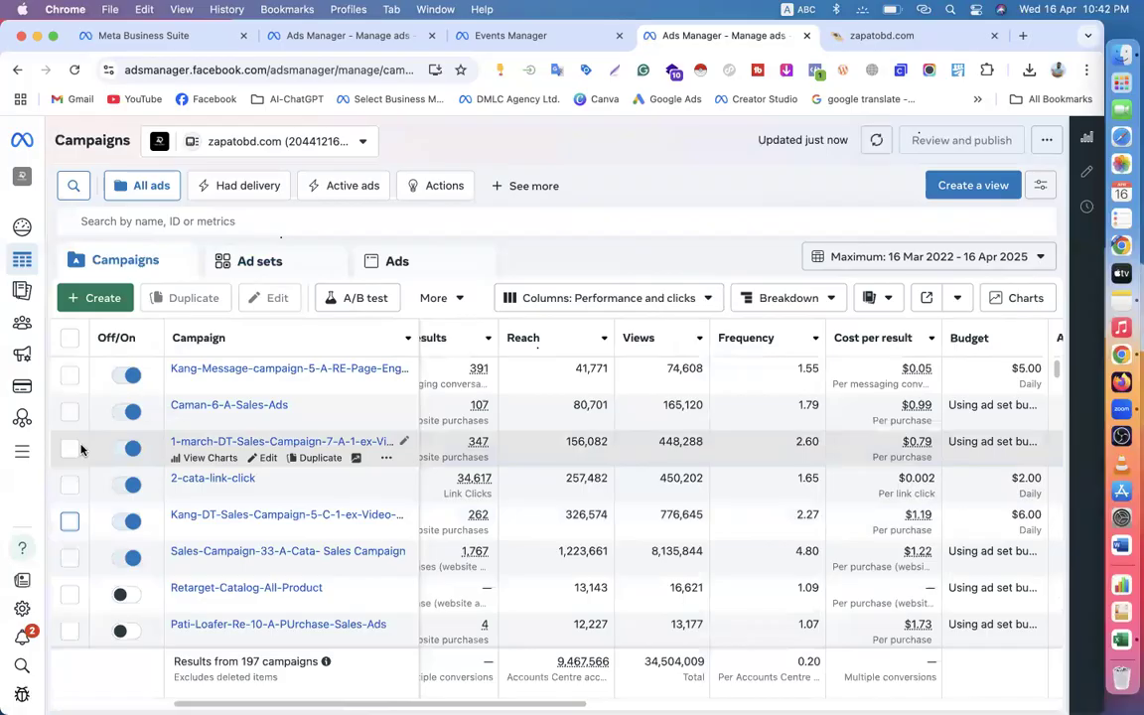
- Check cost per result and budget of the ad sets in Caman-6-A-Sales-Ads, return to the campaigns and deselect it
click(70, 410)
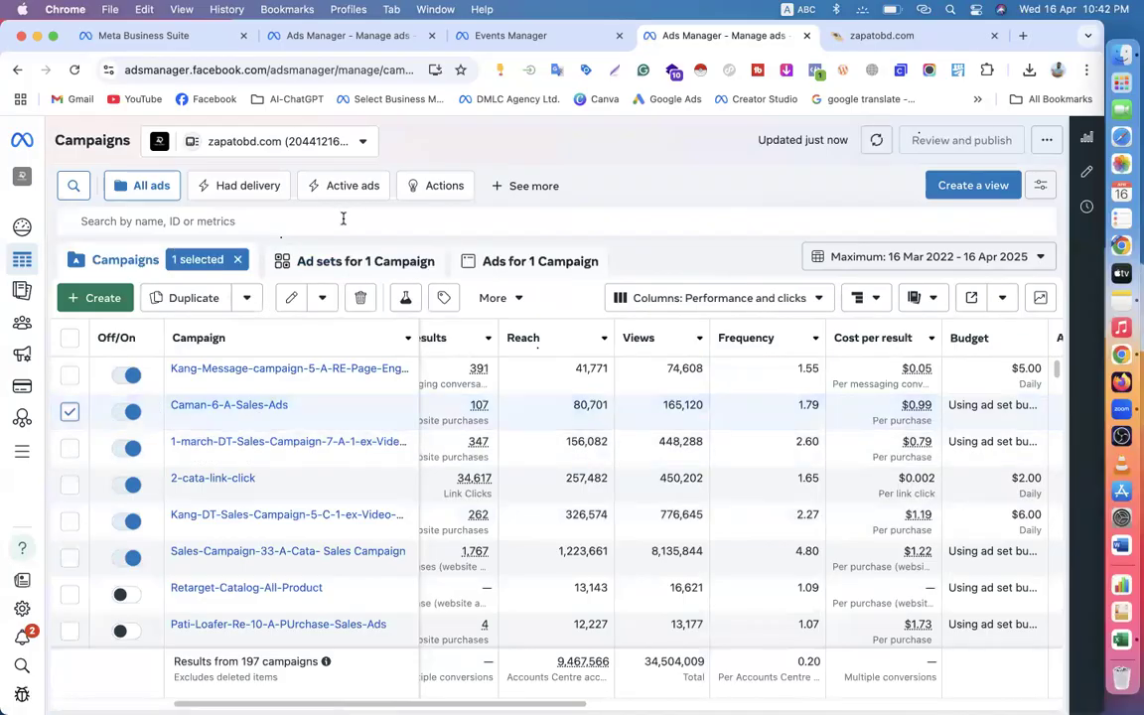
click(324, 266)
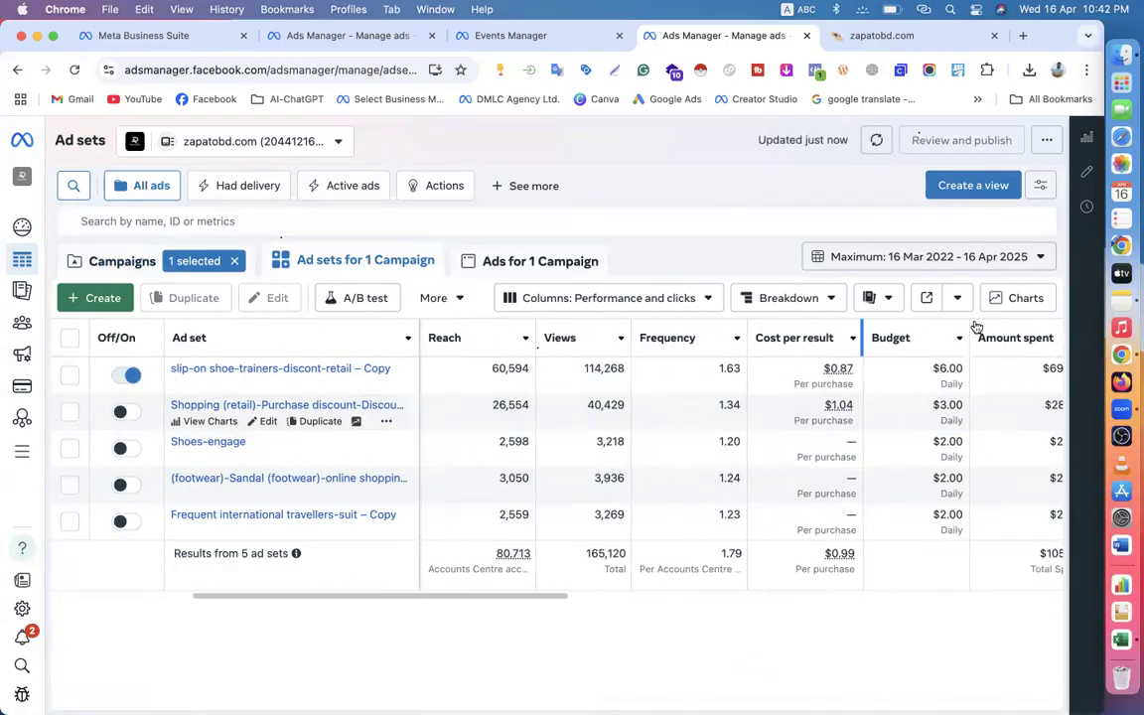
click(129, 260)
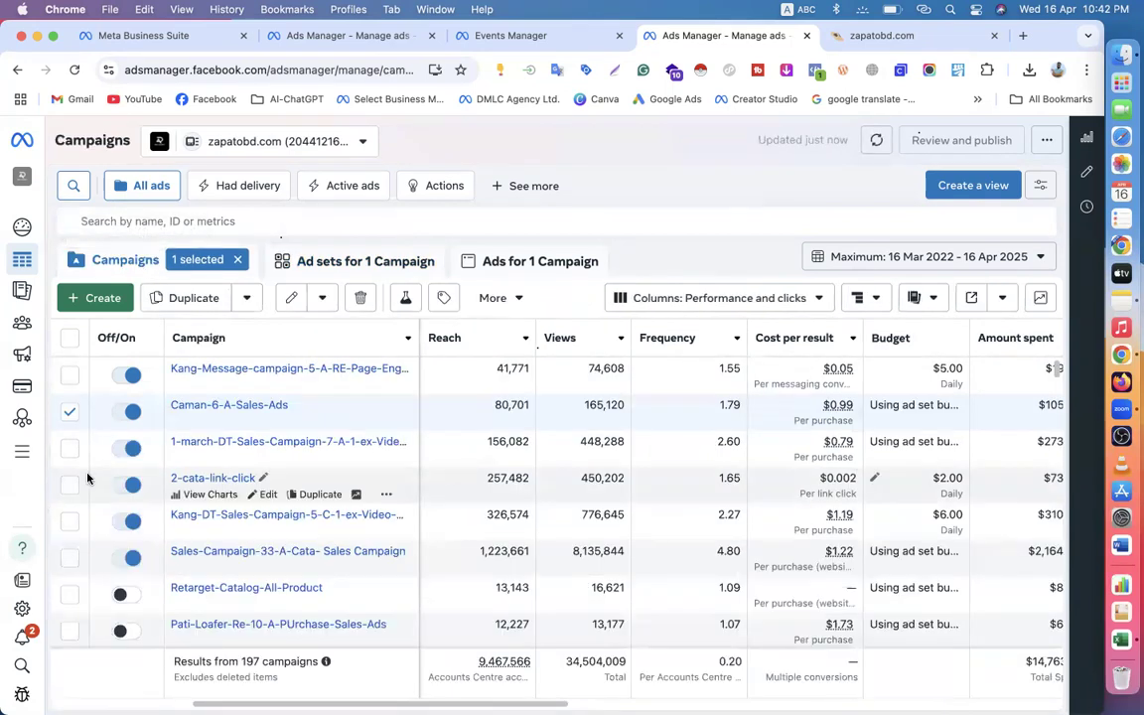
click(70, 411)
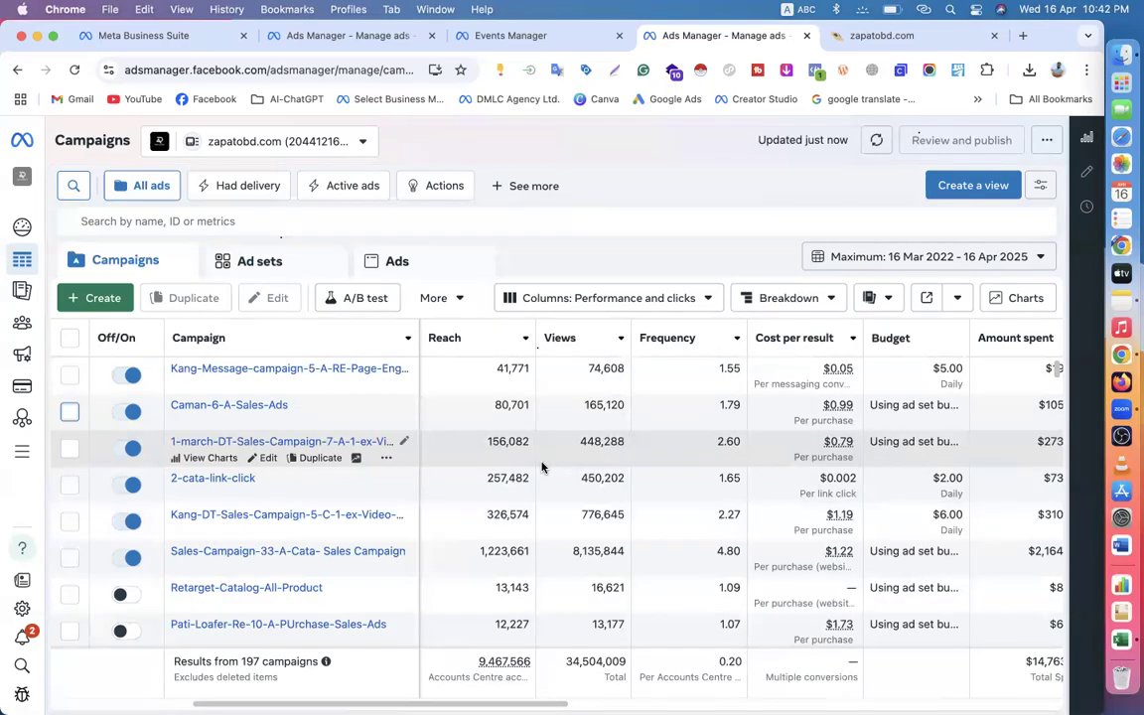
- Check the account's notifications and its overview of recent results, and return to the campaigns list
click(24, 638)
click(566, 146)
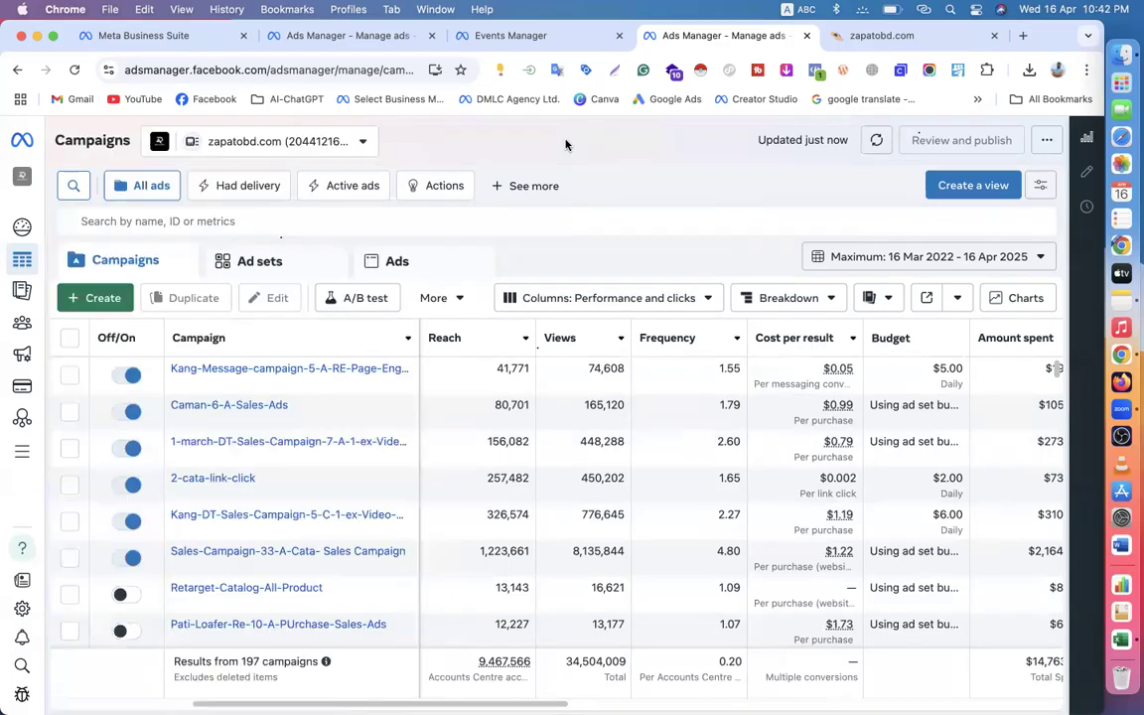
click(68, 235)
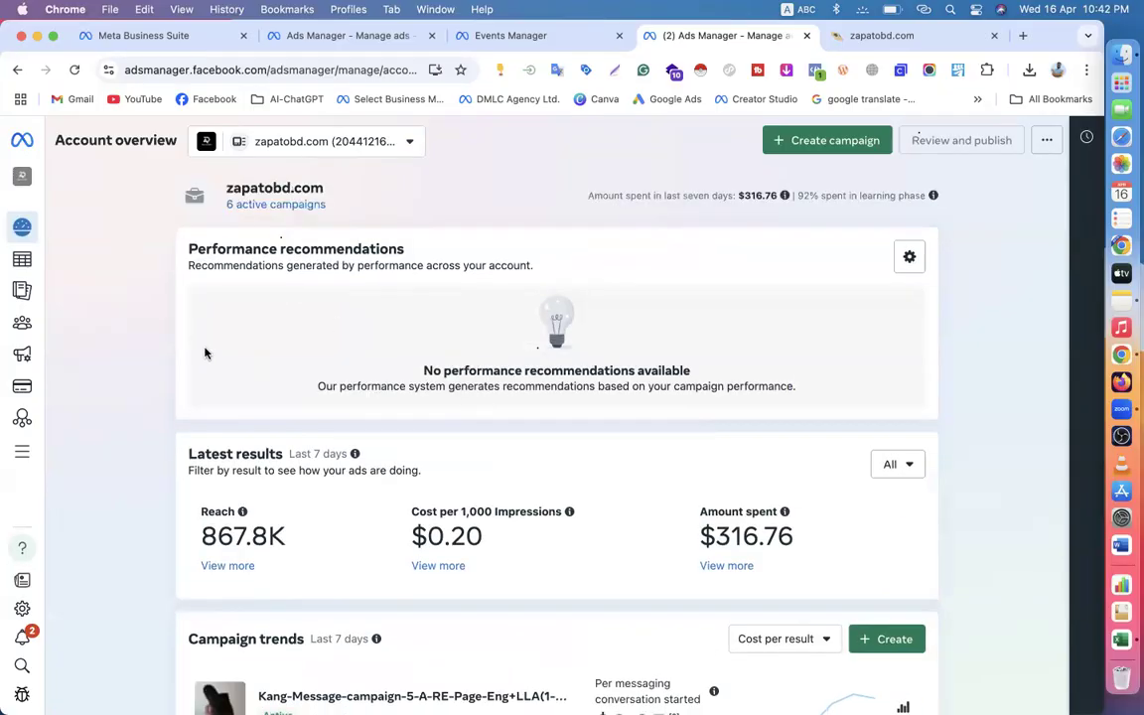
click(33, 261)
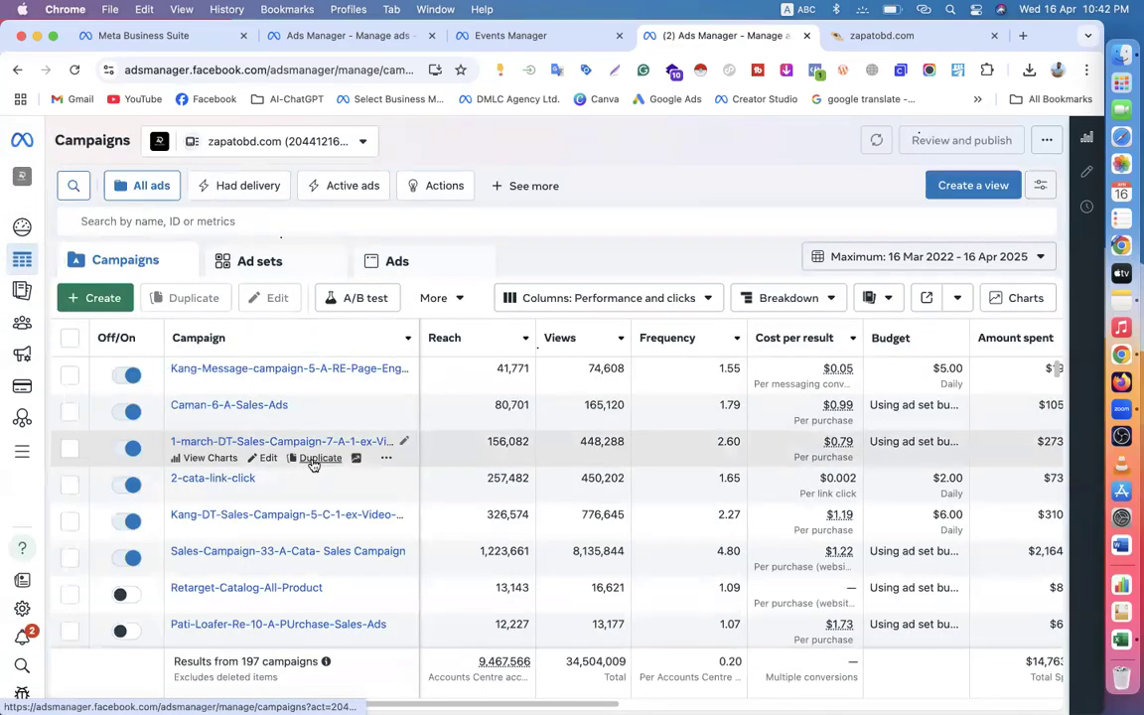
- Select the 1-march-DT-Sales campaign and its ad set, and open the list of ads inside it
click(71, 448)
click(326, 262)
click(70, 376)
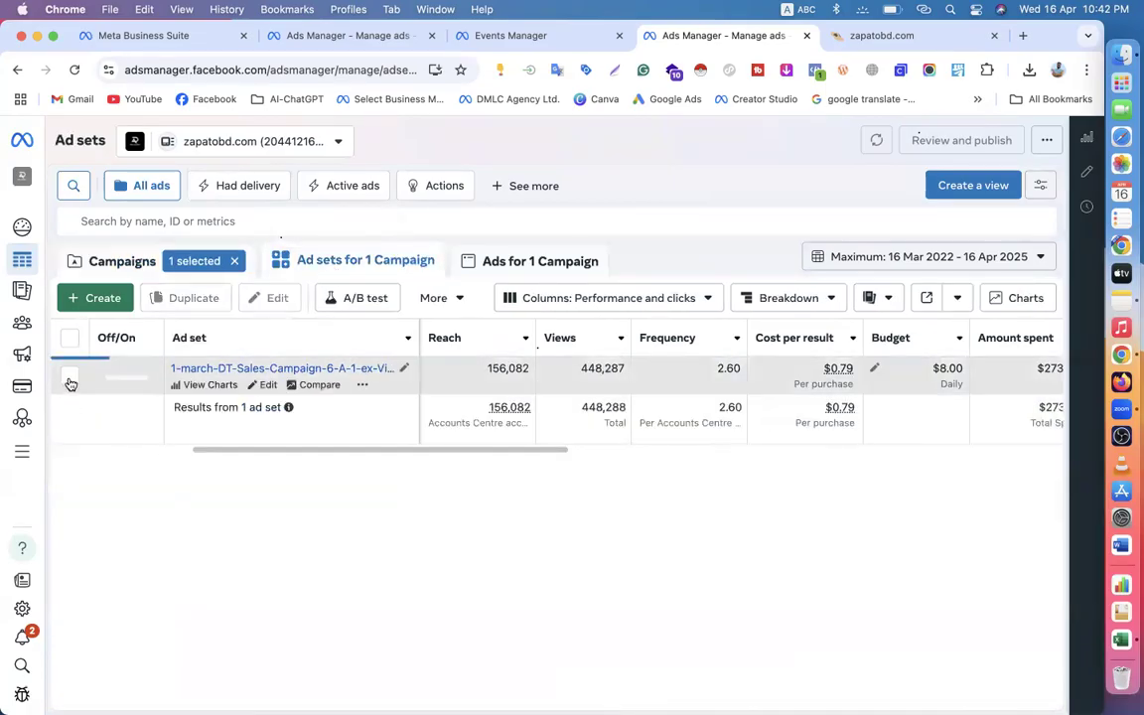
click(503, 260)
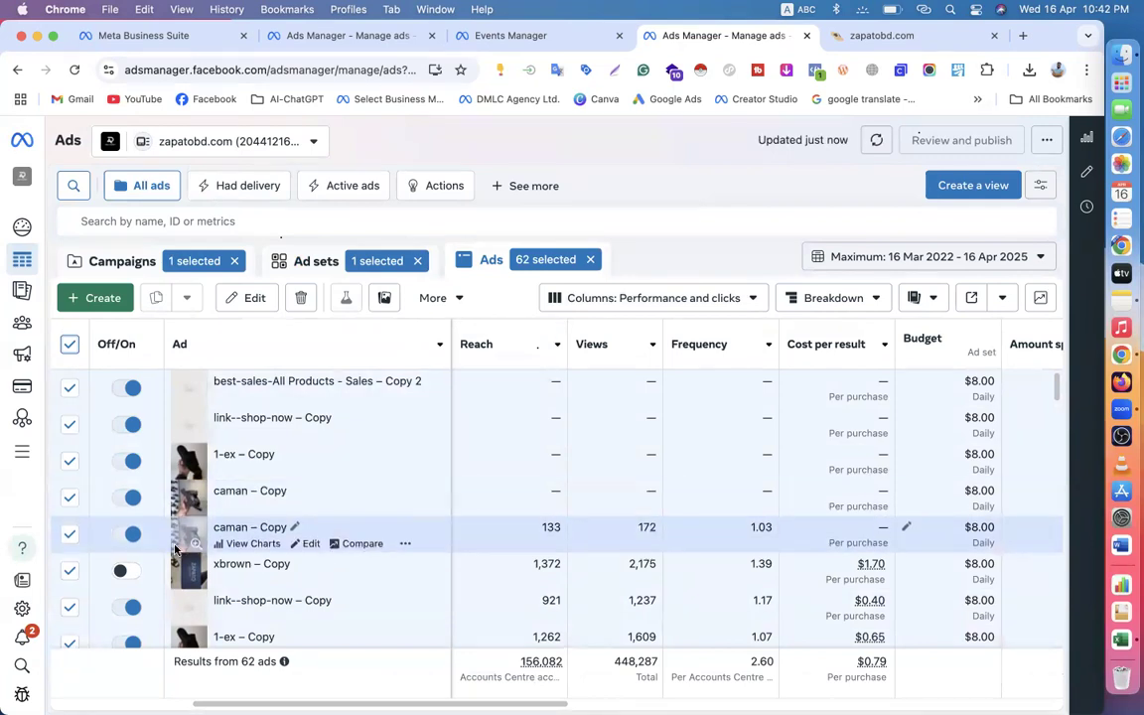
- Delete the xbrown – Copy ad with the invalid asset from the 1-march-DT-Sales campaign and close the editor
scroll(138, 576, down, 15)
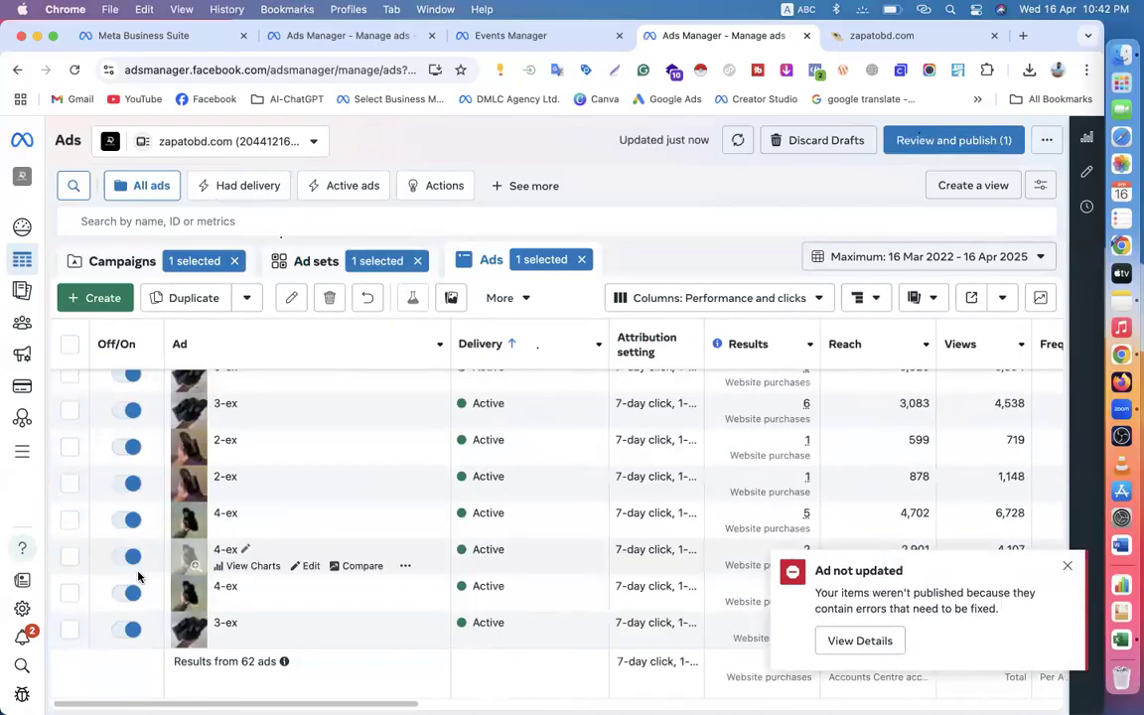
scroll(138, 576, up, 15)
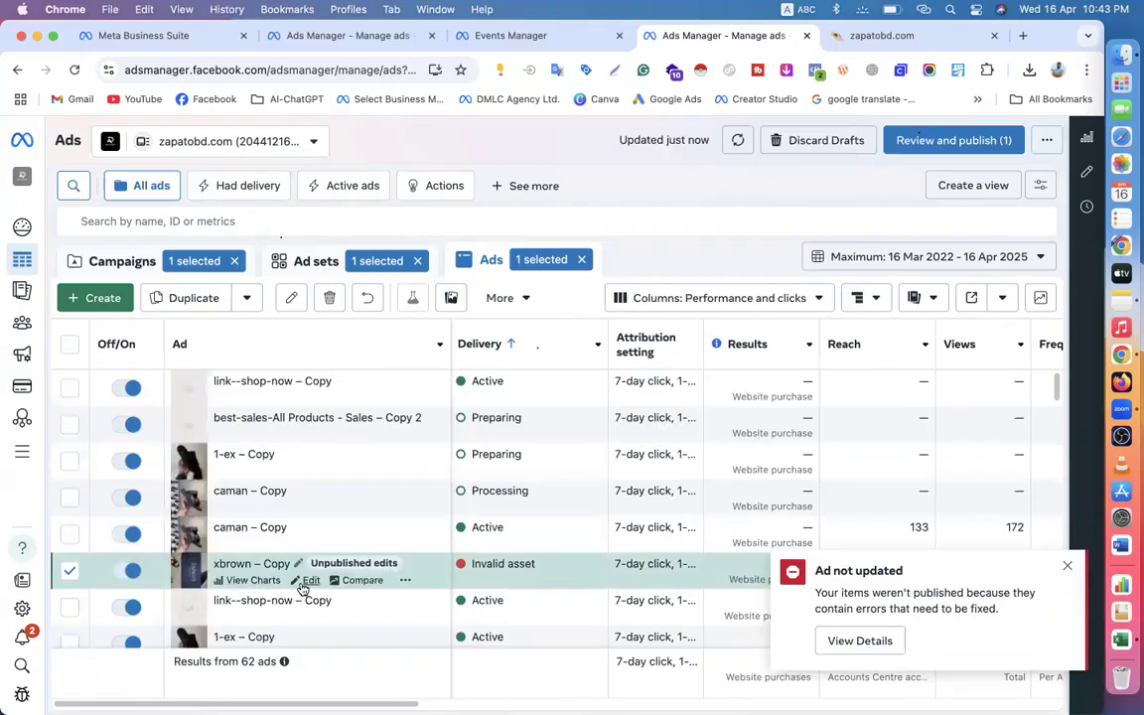
click(307, 581)
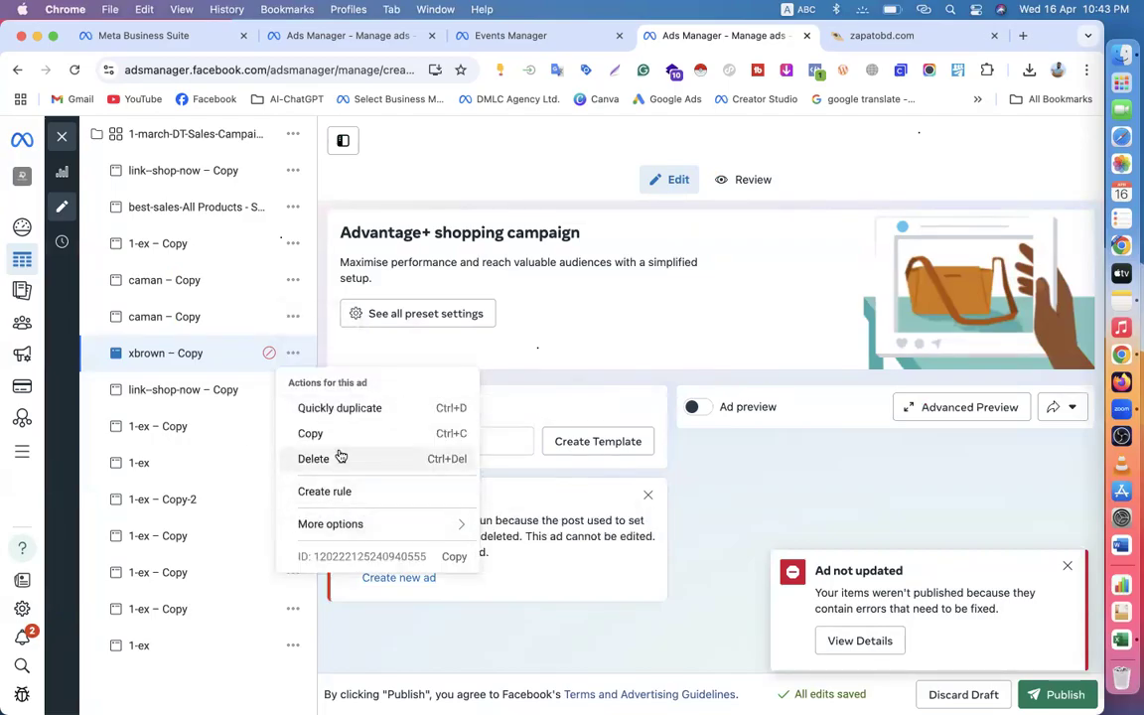
click(339, 460)
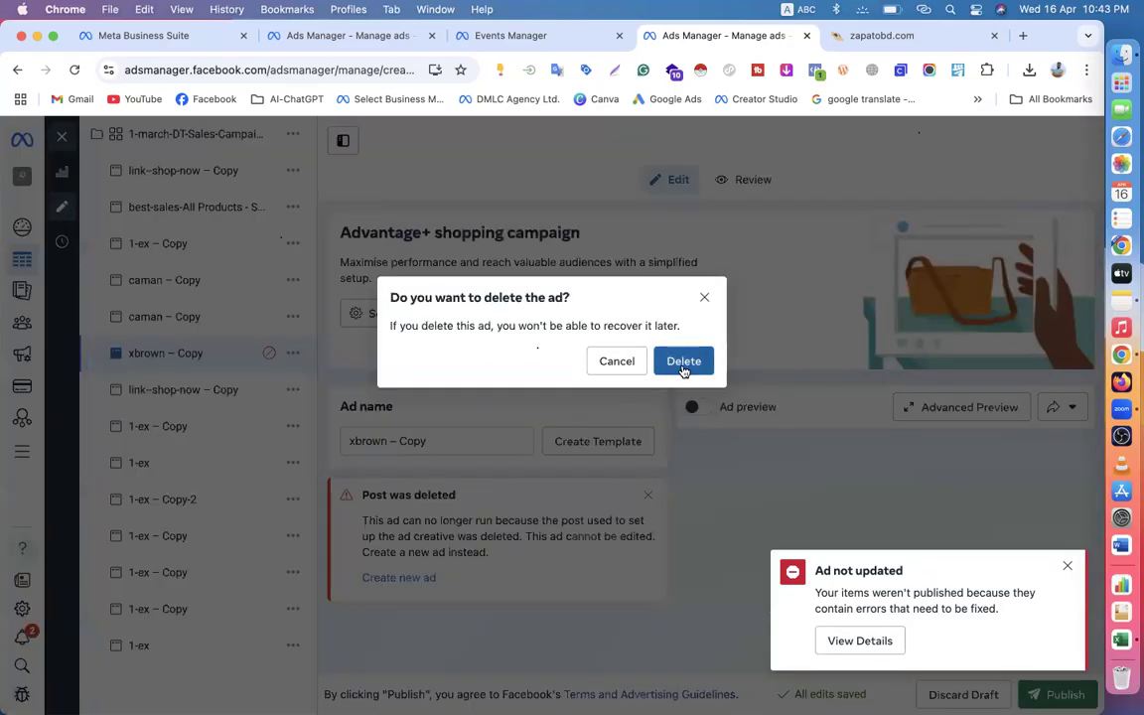
click(682, 365)
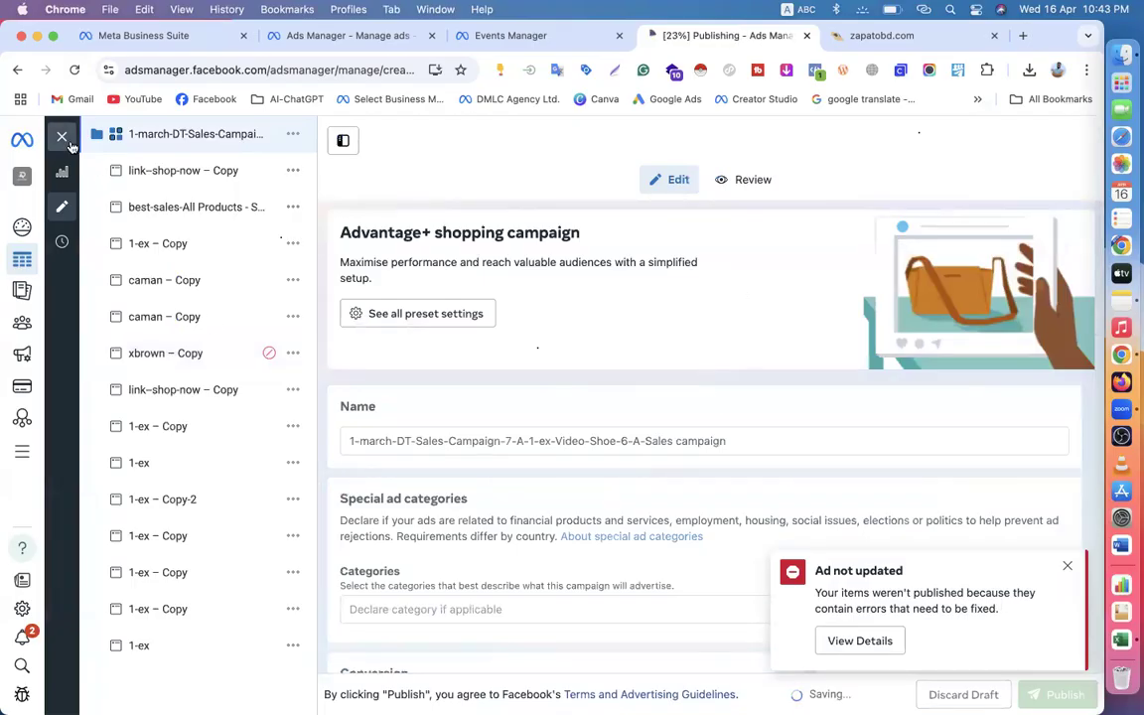
click(67, 142)
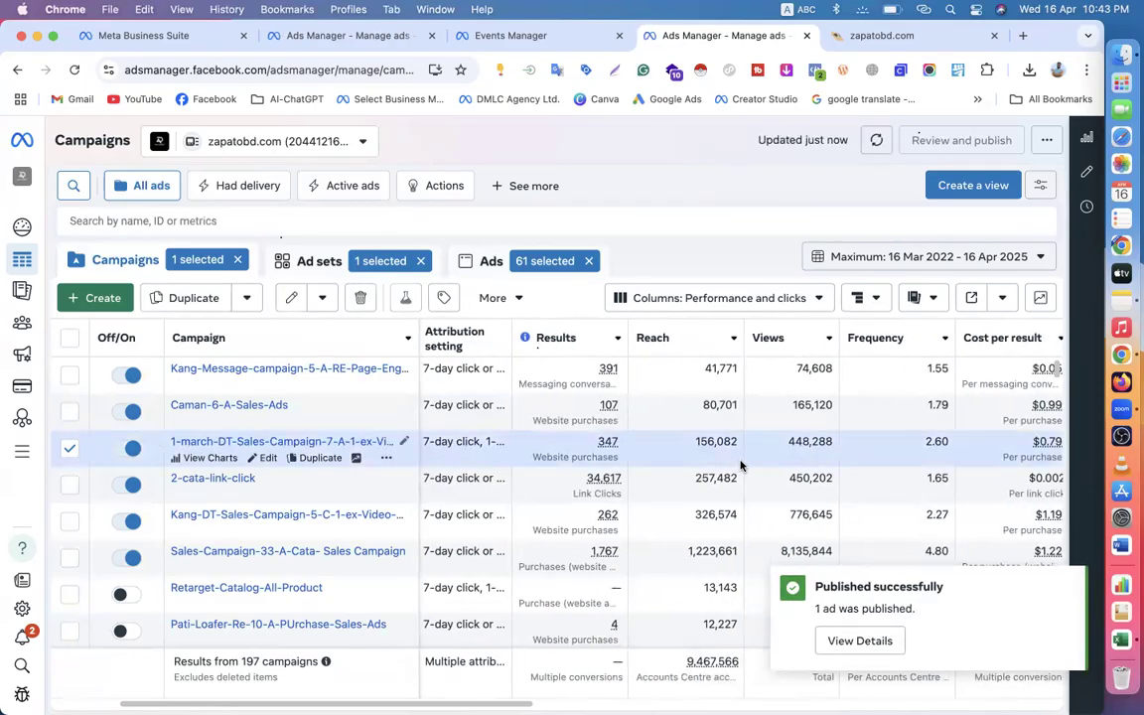
- Look over the campaigns' delivery and lifetime results, and deselect the 1-march-DT-Sales campaign
scroll(740, 464, right, 2)
scroll(511, 434, left, 3)
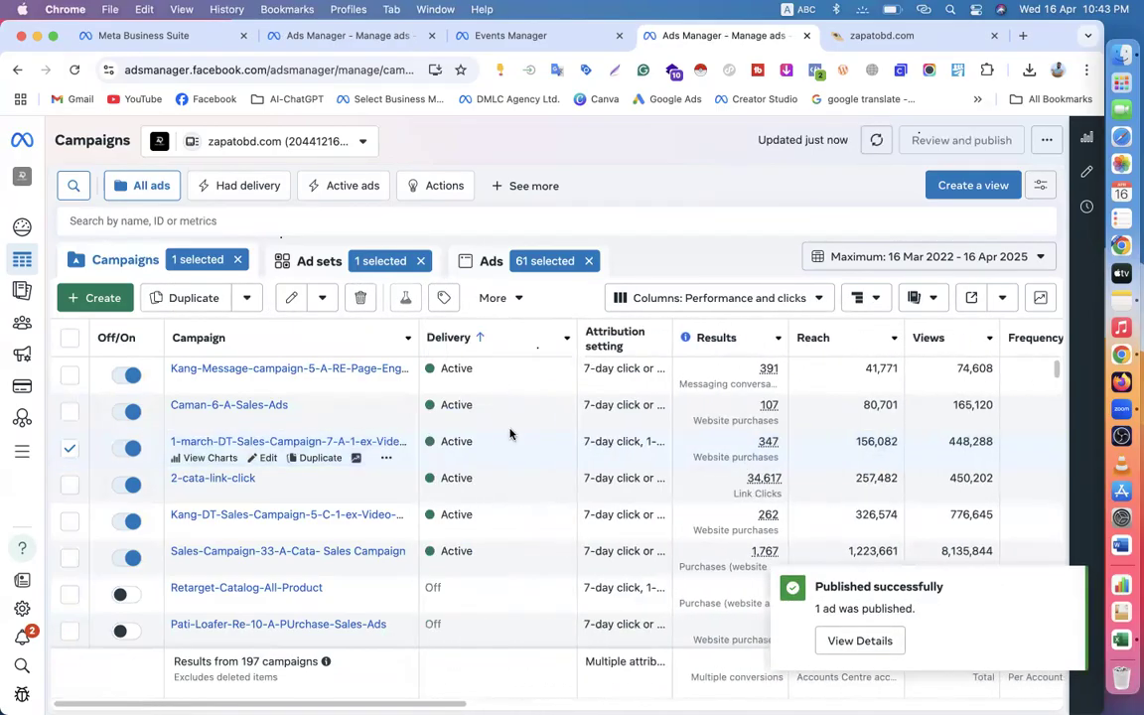
scroll(288, 392, down, 5)
scroll(65, 430, up, 2)
scroll(66, 430, up, 2)
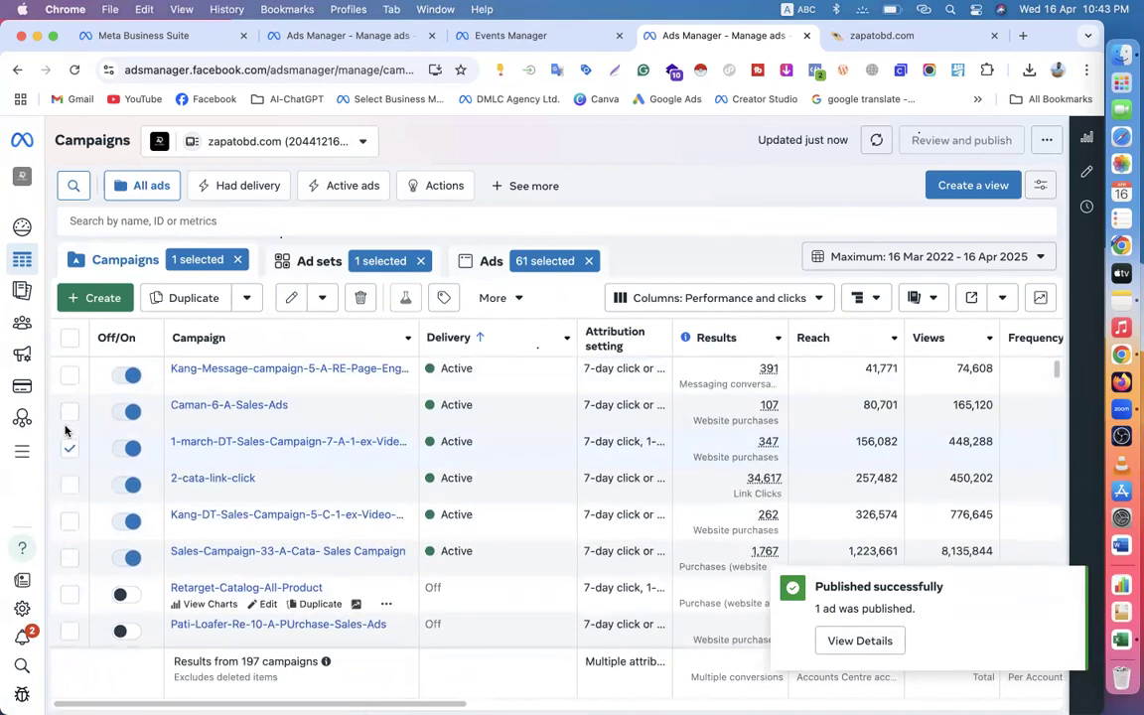
click(67, 443)
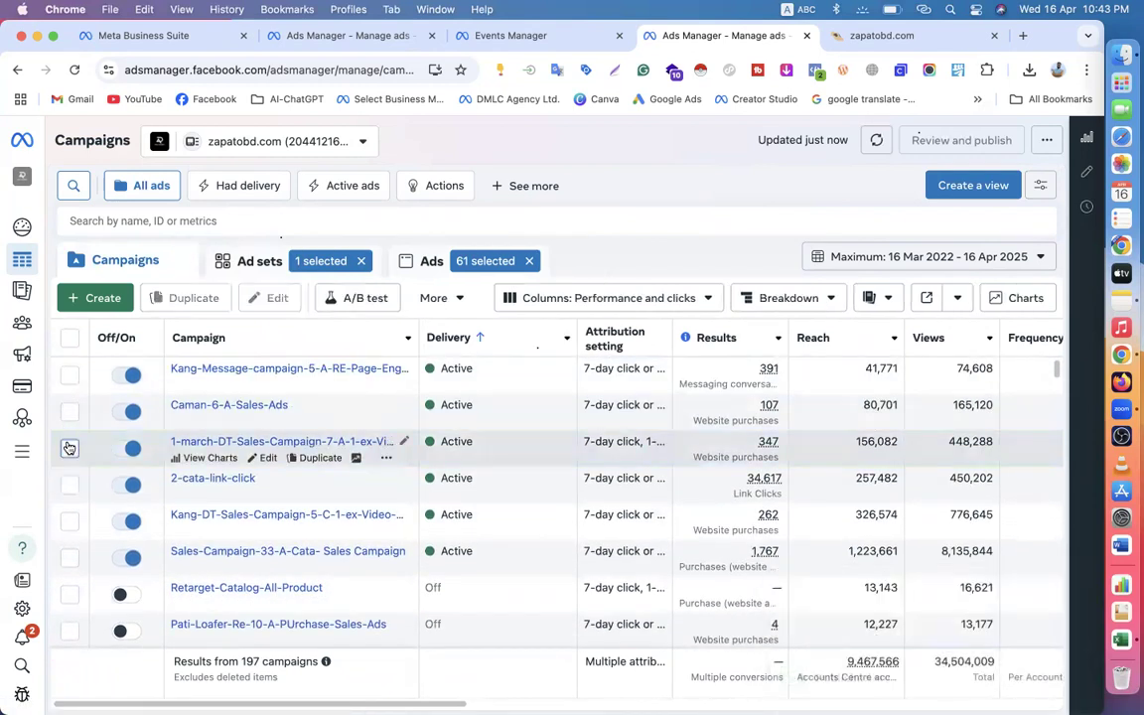
- Check the business notifications for ads, and clear the remaining ad set and ad selections
click(35, 636)
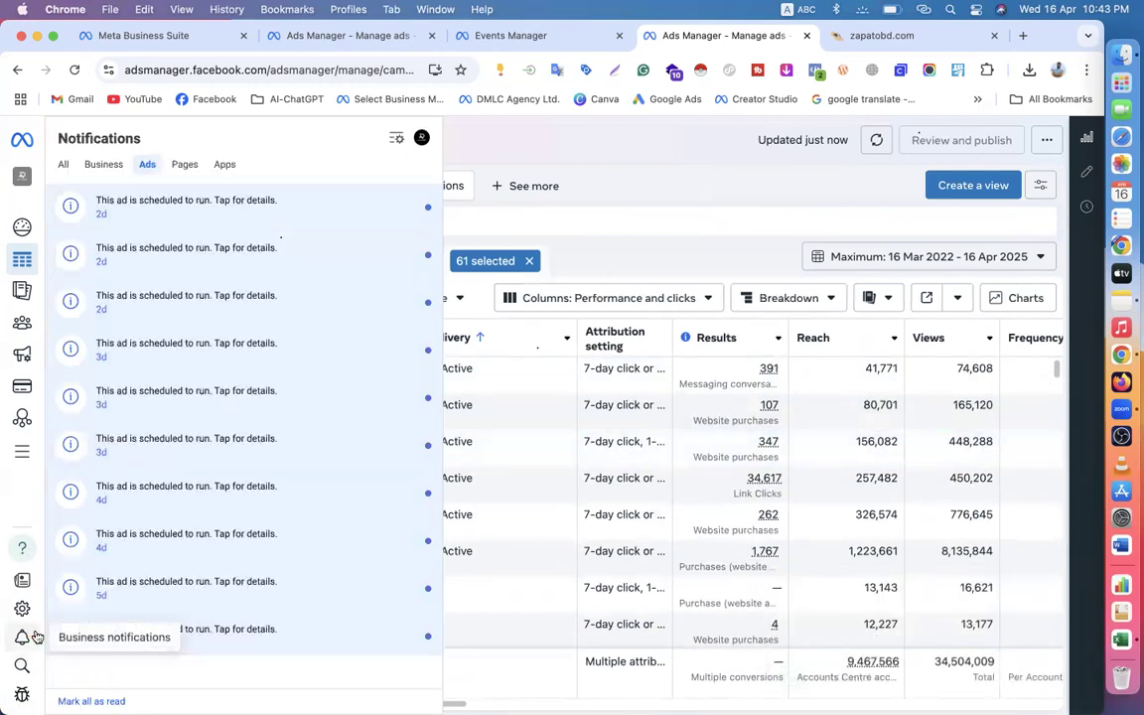
click(540, 147)
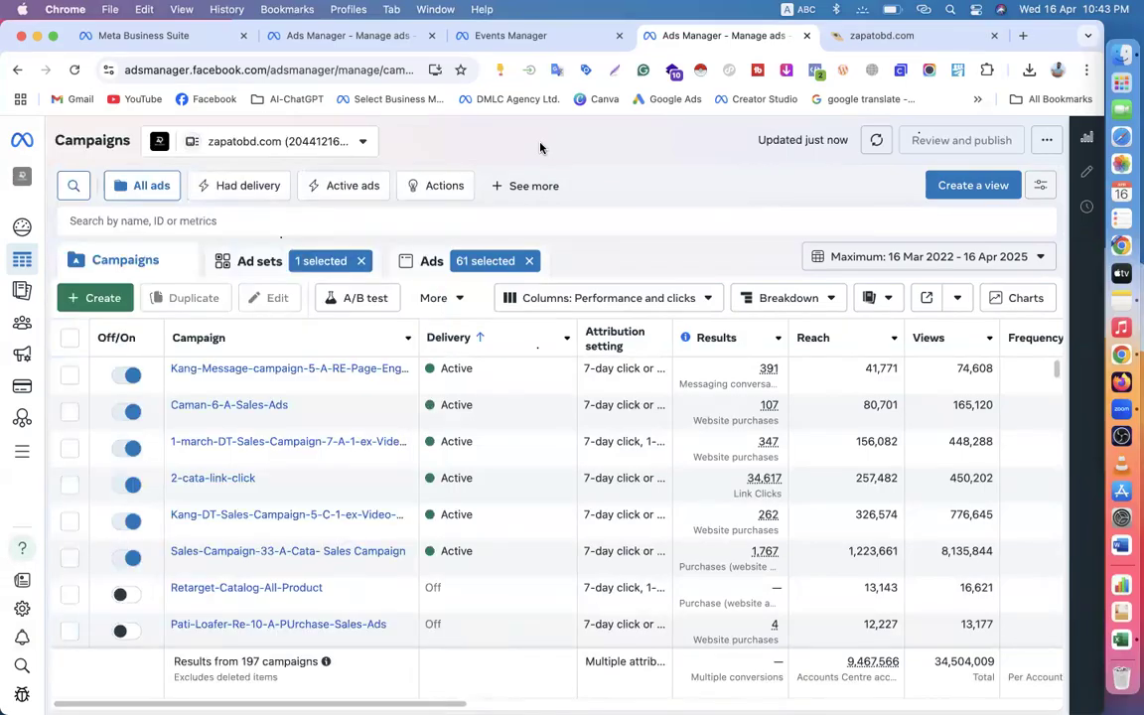
click(360, 260)
click(491, 259)
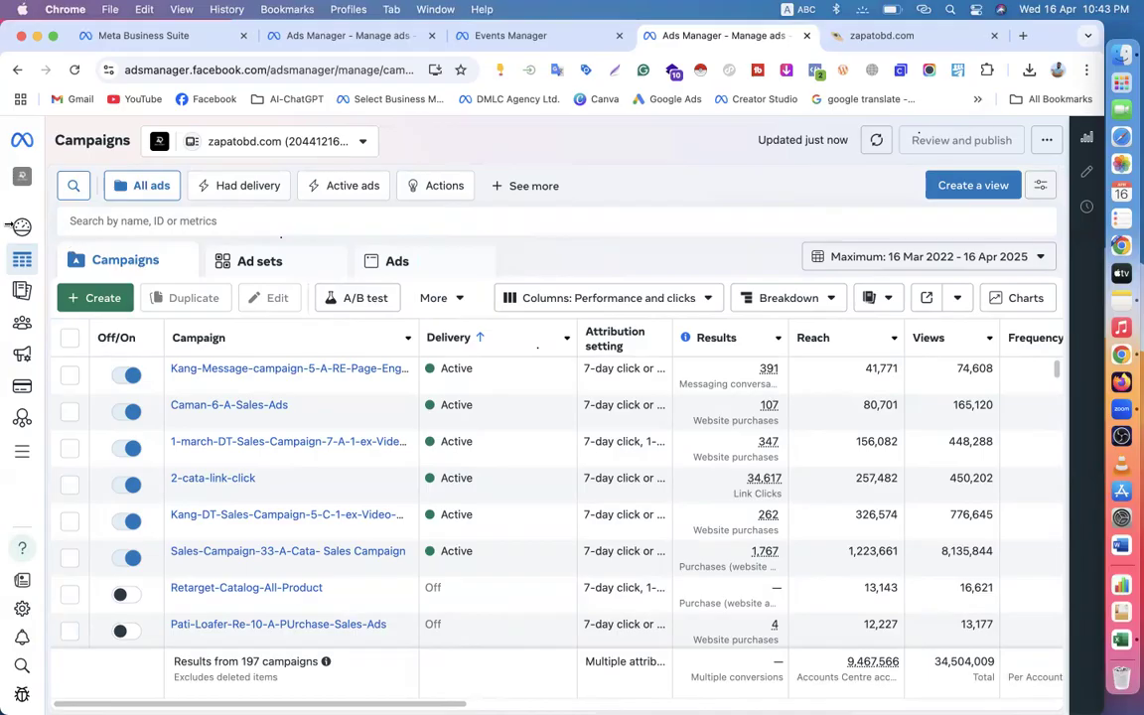
- Switch to the Kidssbd Ad Account in the AM Unique Shop portfolio and check its campaigns' cost per result
mouse_move(10, 227)
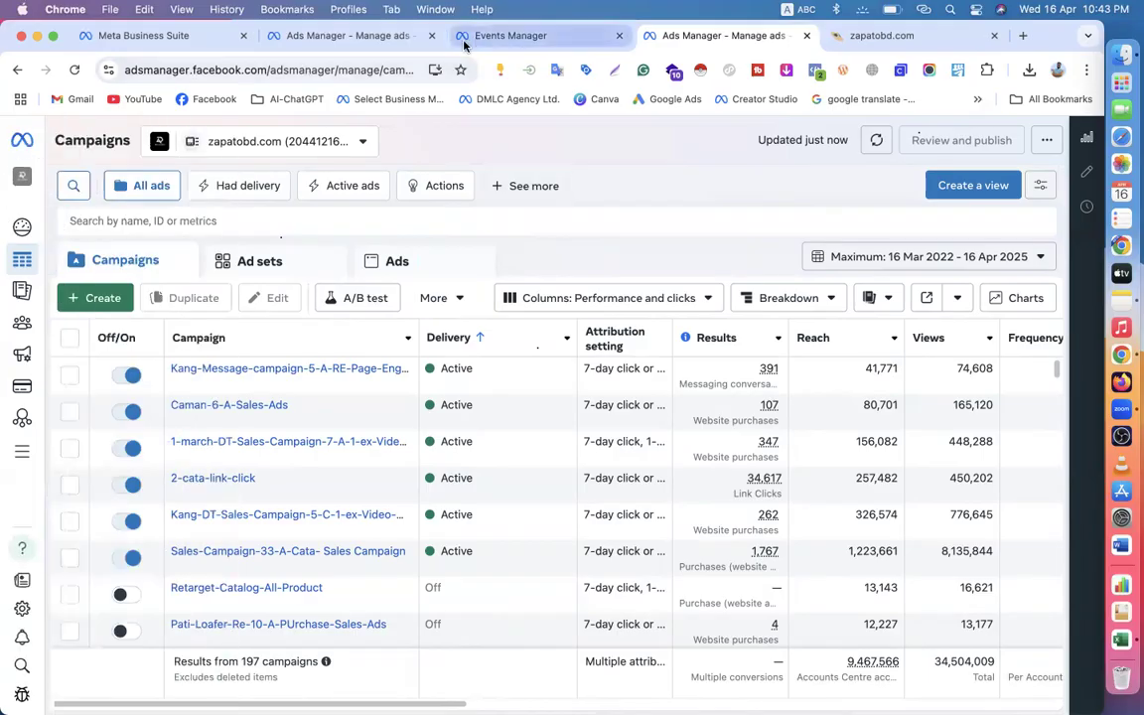
click(254, 149)
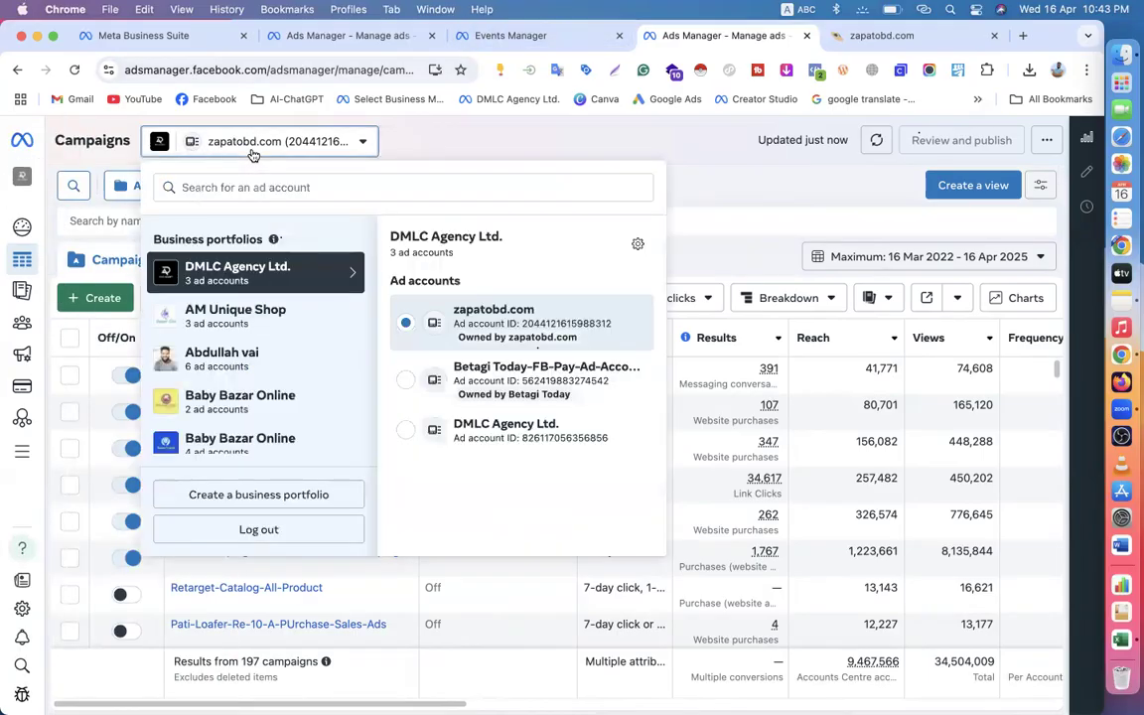
click(253, 328)
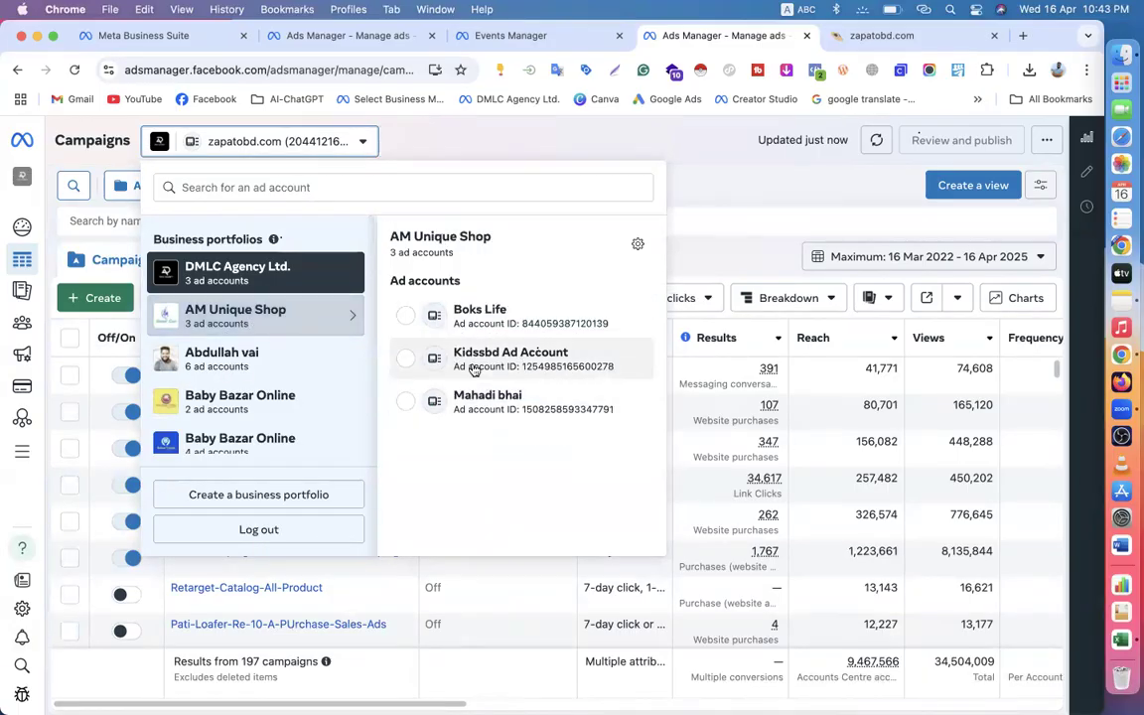
click(474, 370)
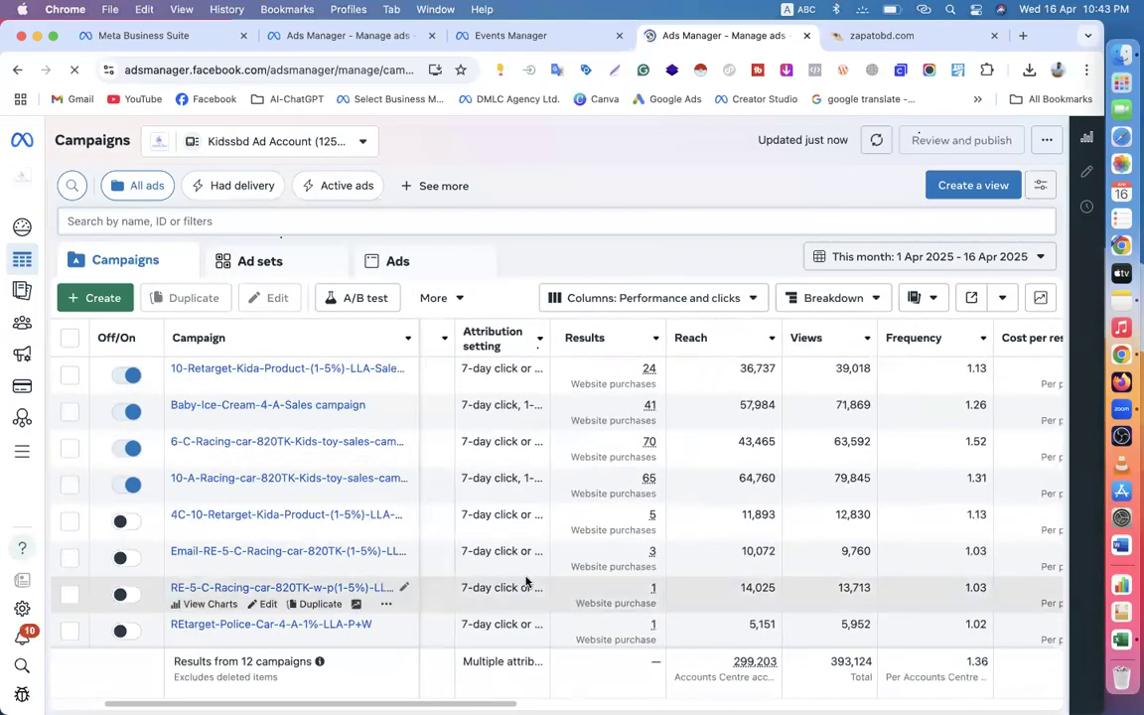
scroll(526, 581, right, 2)
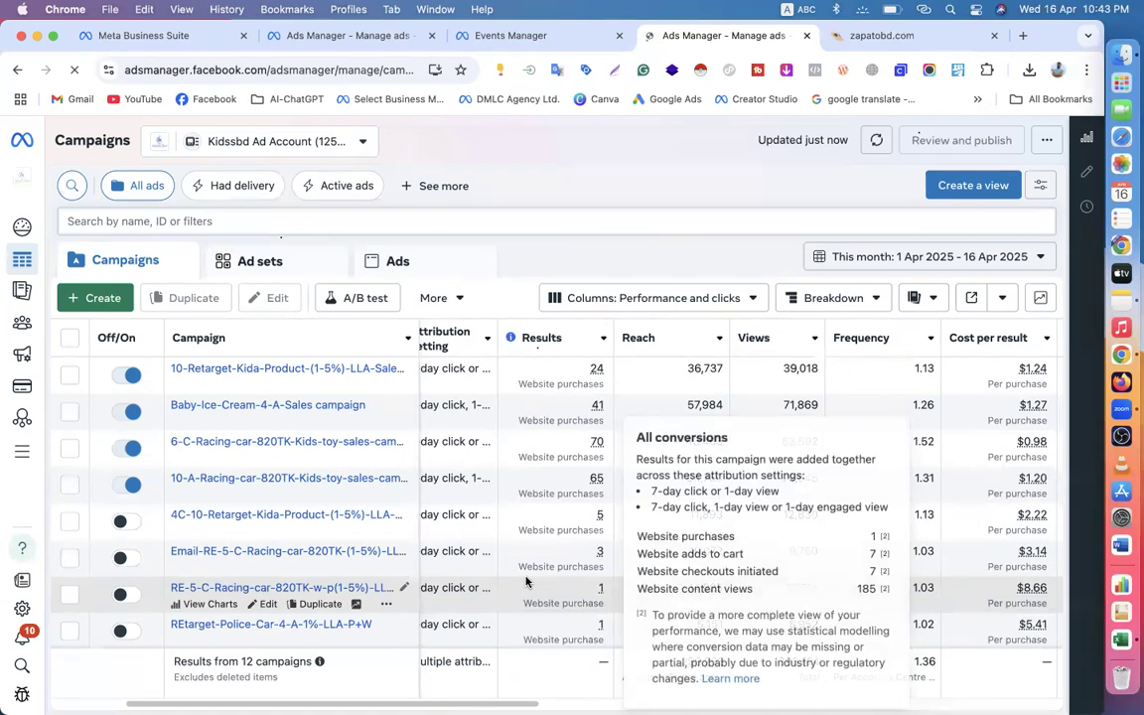